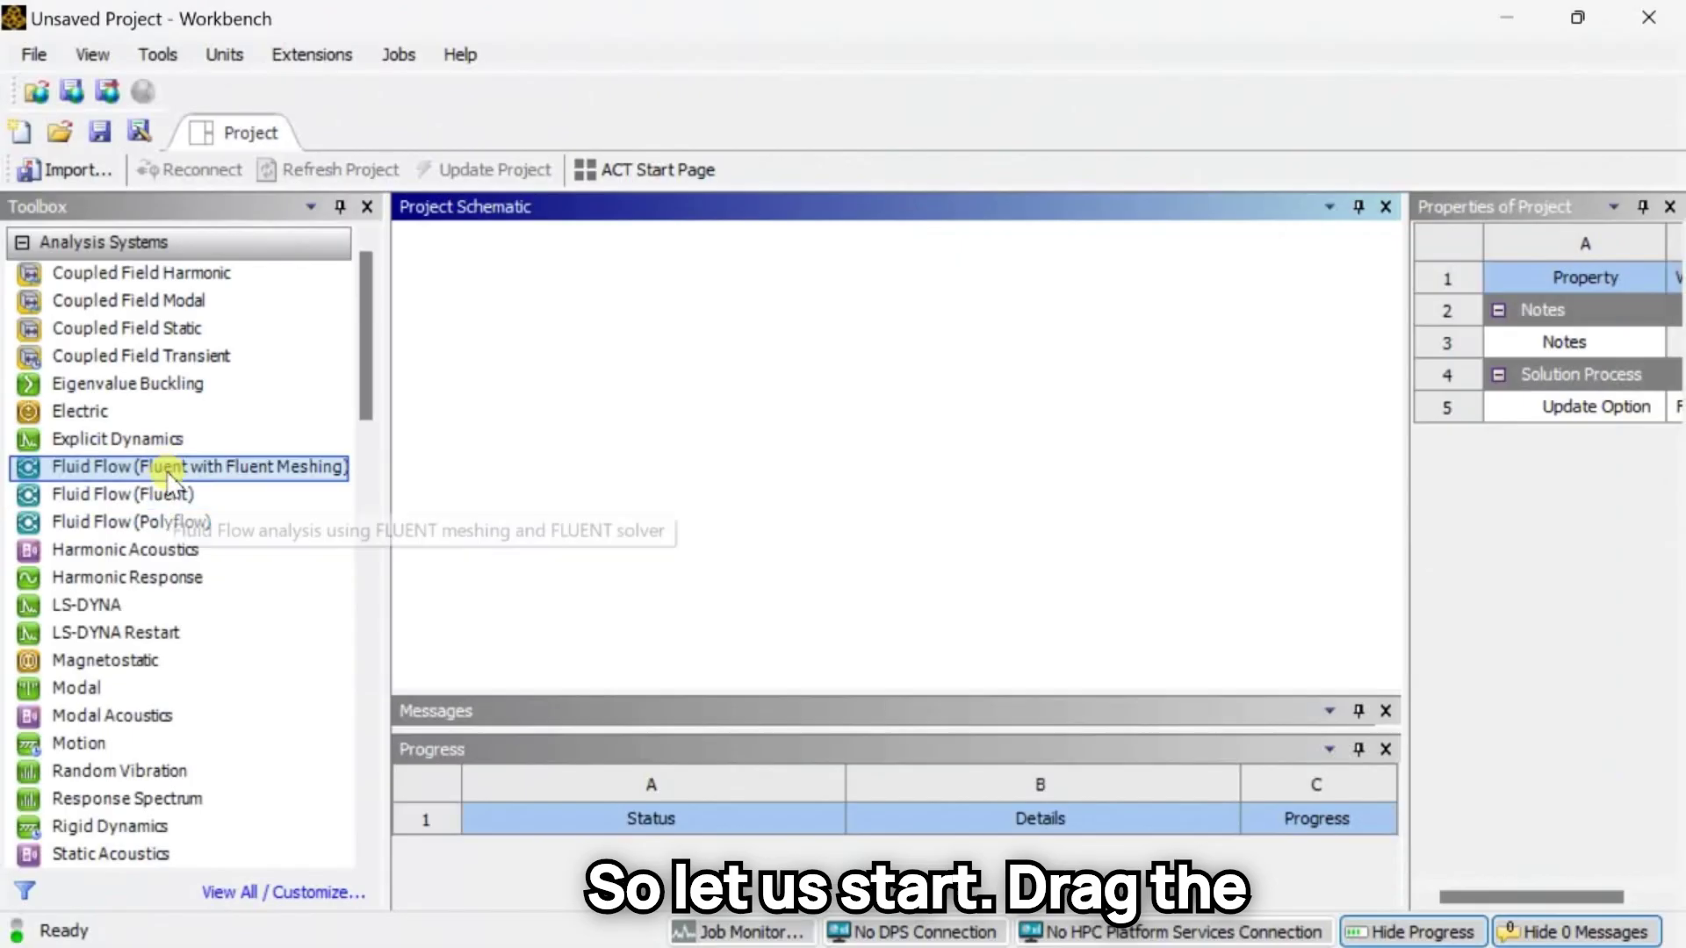
# Add a Fluid Flow (Fluent) analysis system to the project schematic and open a new DesignModeler geometry for it.
pyautogui.moveTo(169, 491); pyautogui.dragTo(601, 362)
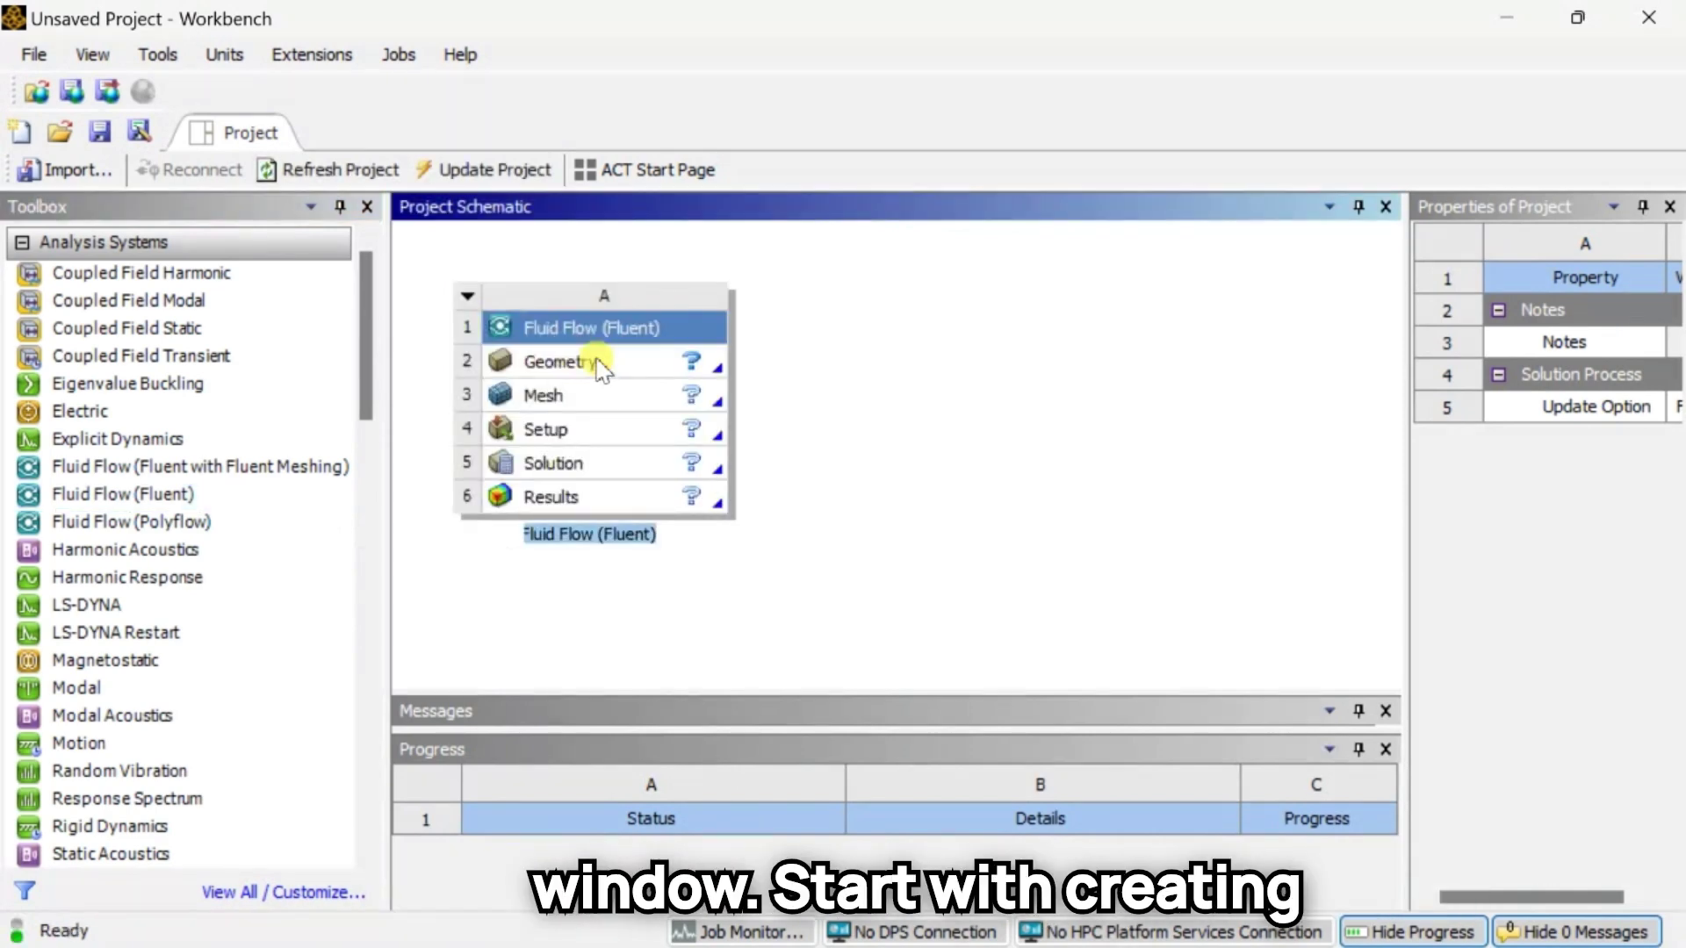
pyautogui.click(601, 365)
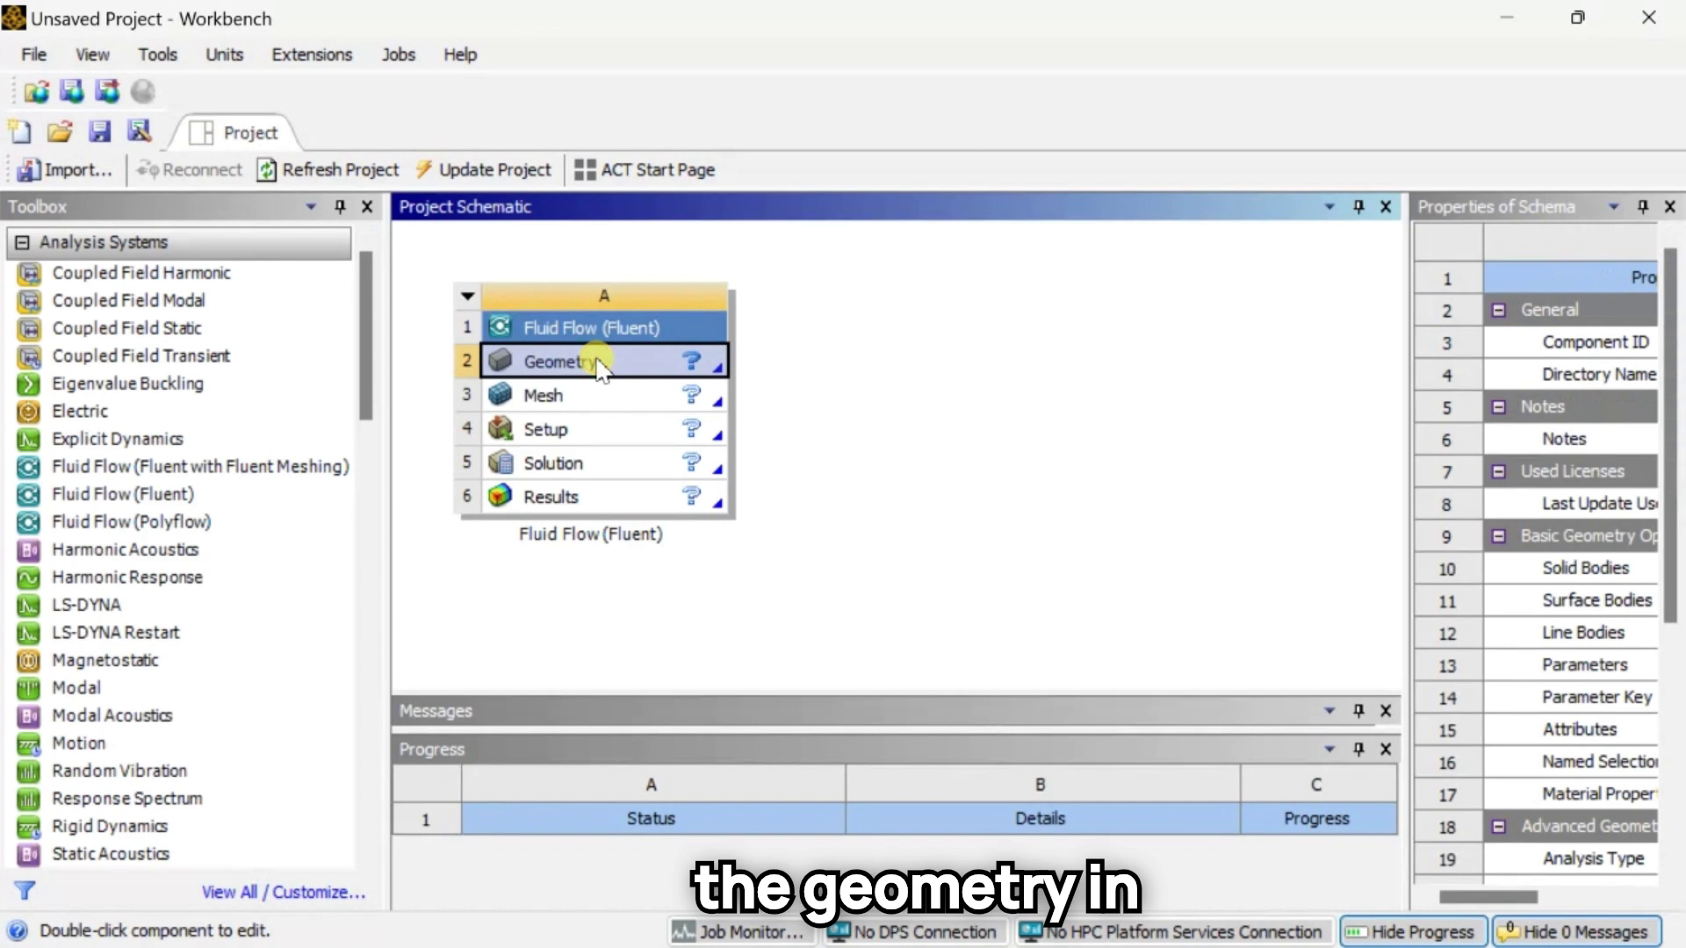
pyautogui.rightClick(600, 364)
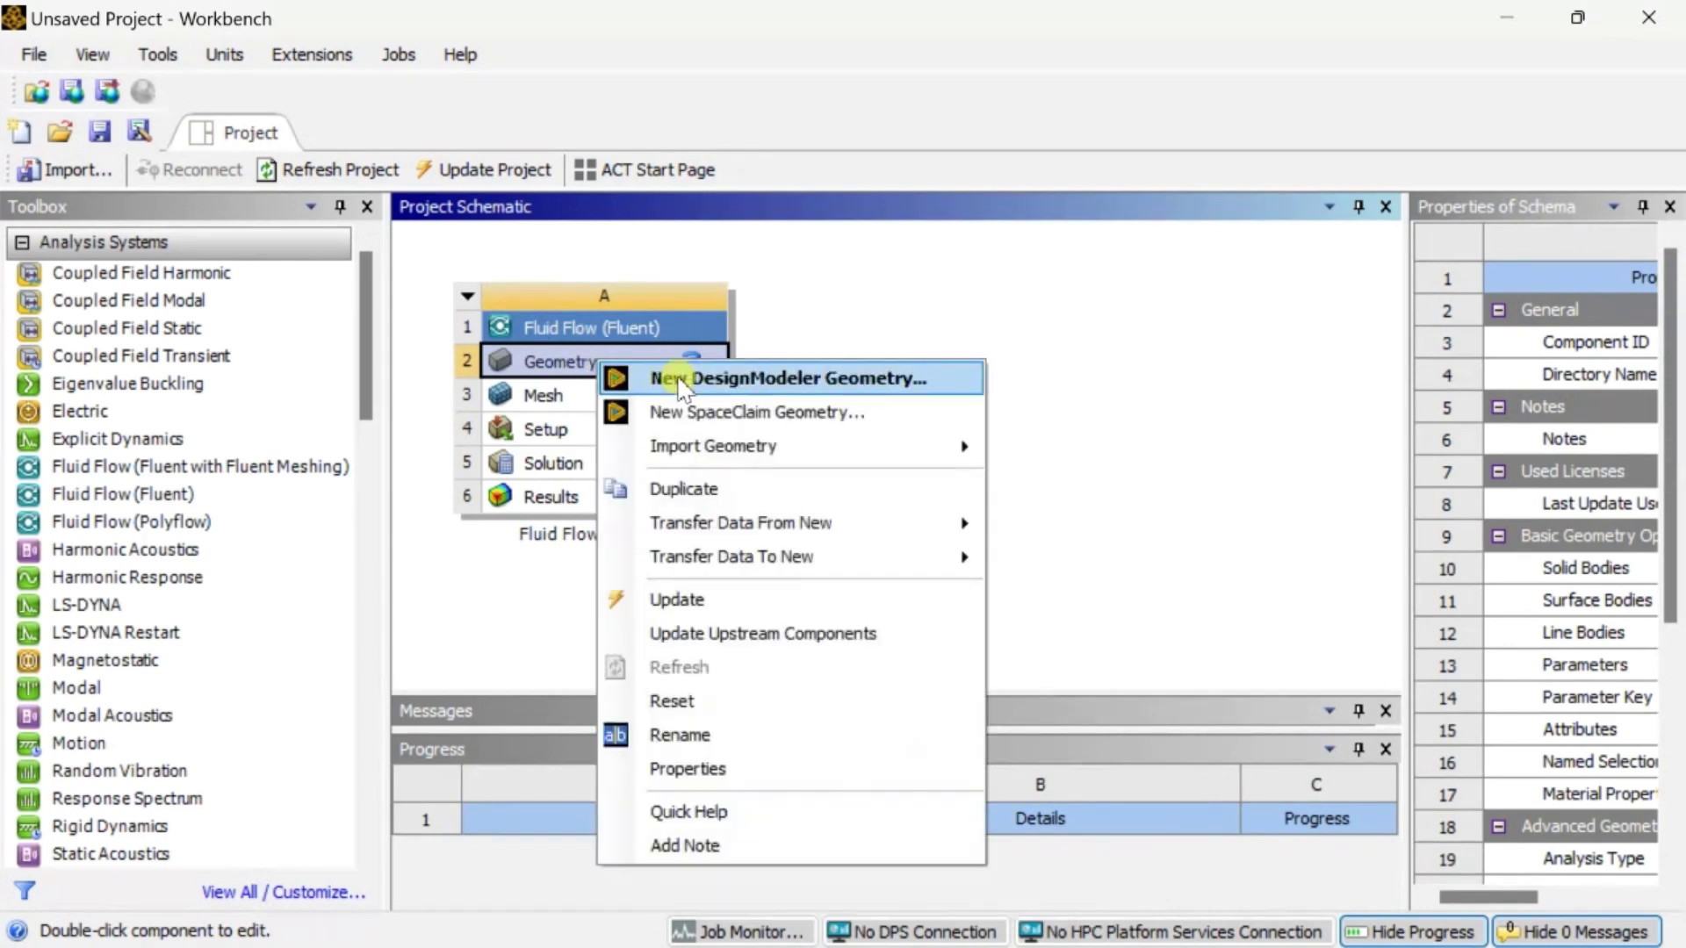
pyautogui.click(734, 383)
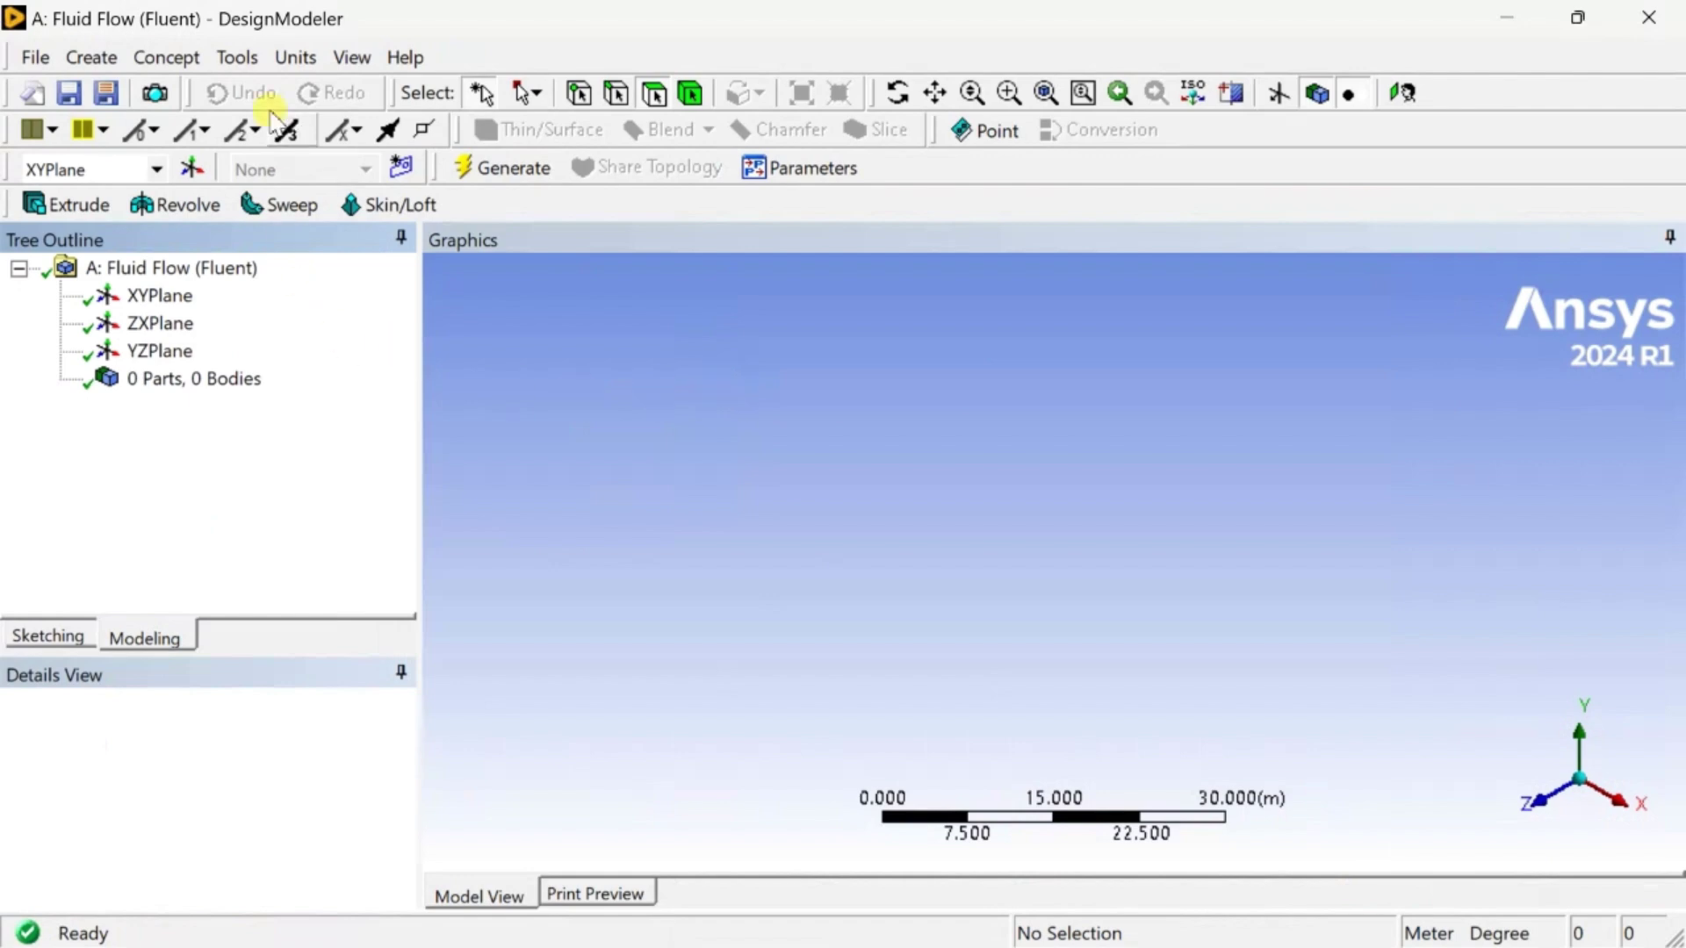
# Set the units to millimetres and start sketching on the XY plane, viewed normal to the screen.
pyautogui.click(296, 57)
pyautogui.click(345, 151)
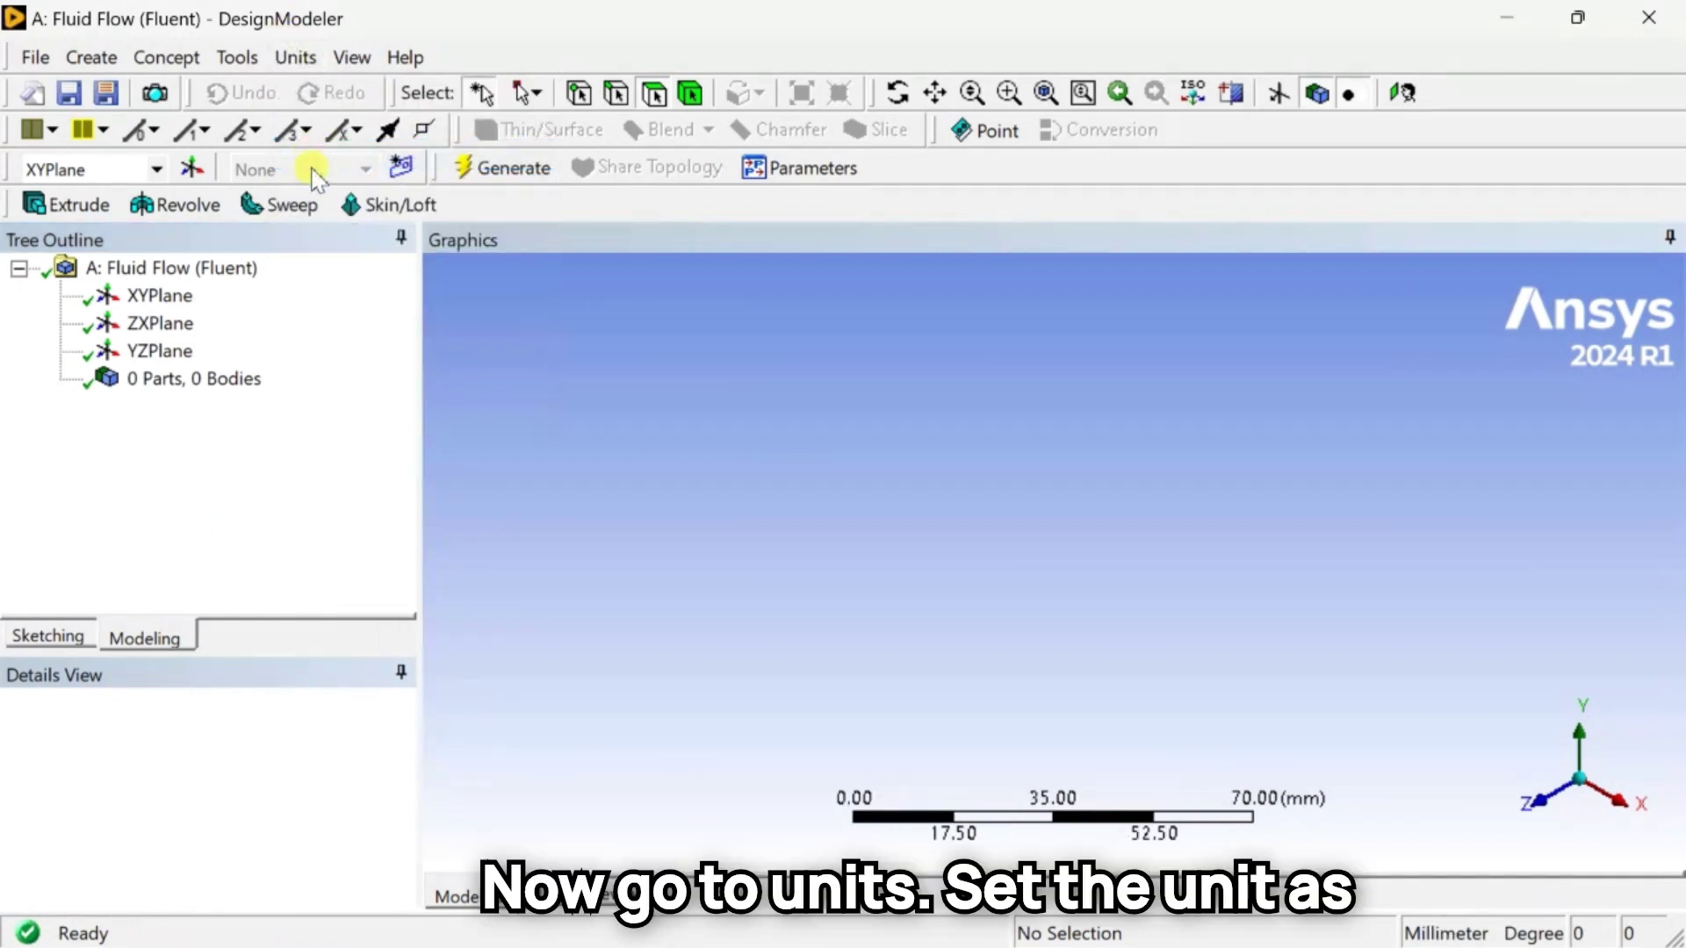
pyautogui.click(162, 296)
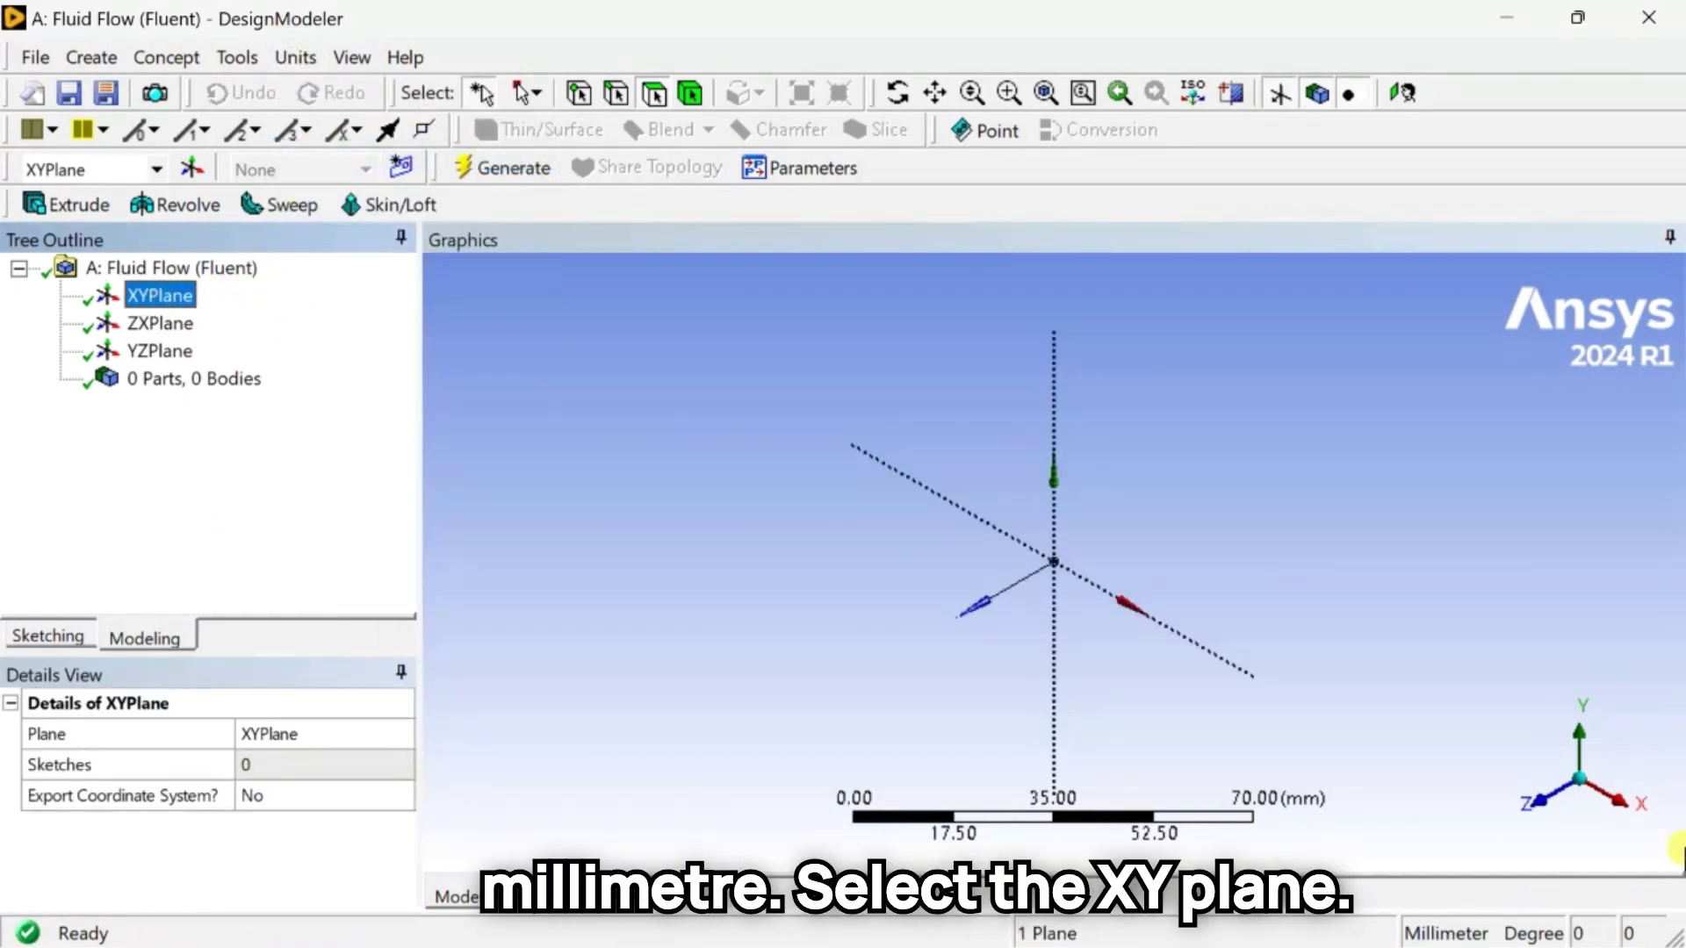
pyautogui.click(1544, 799)
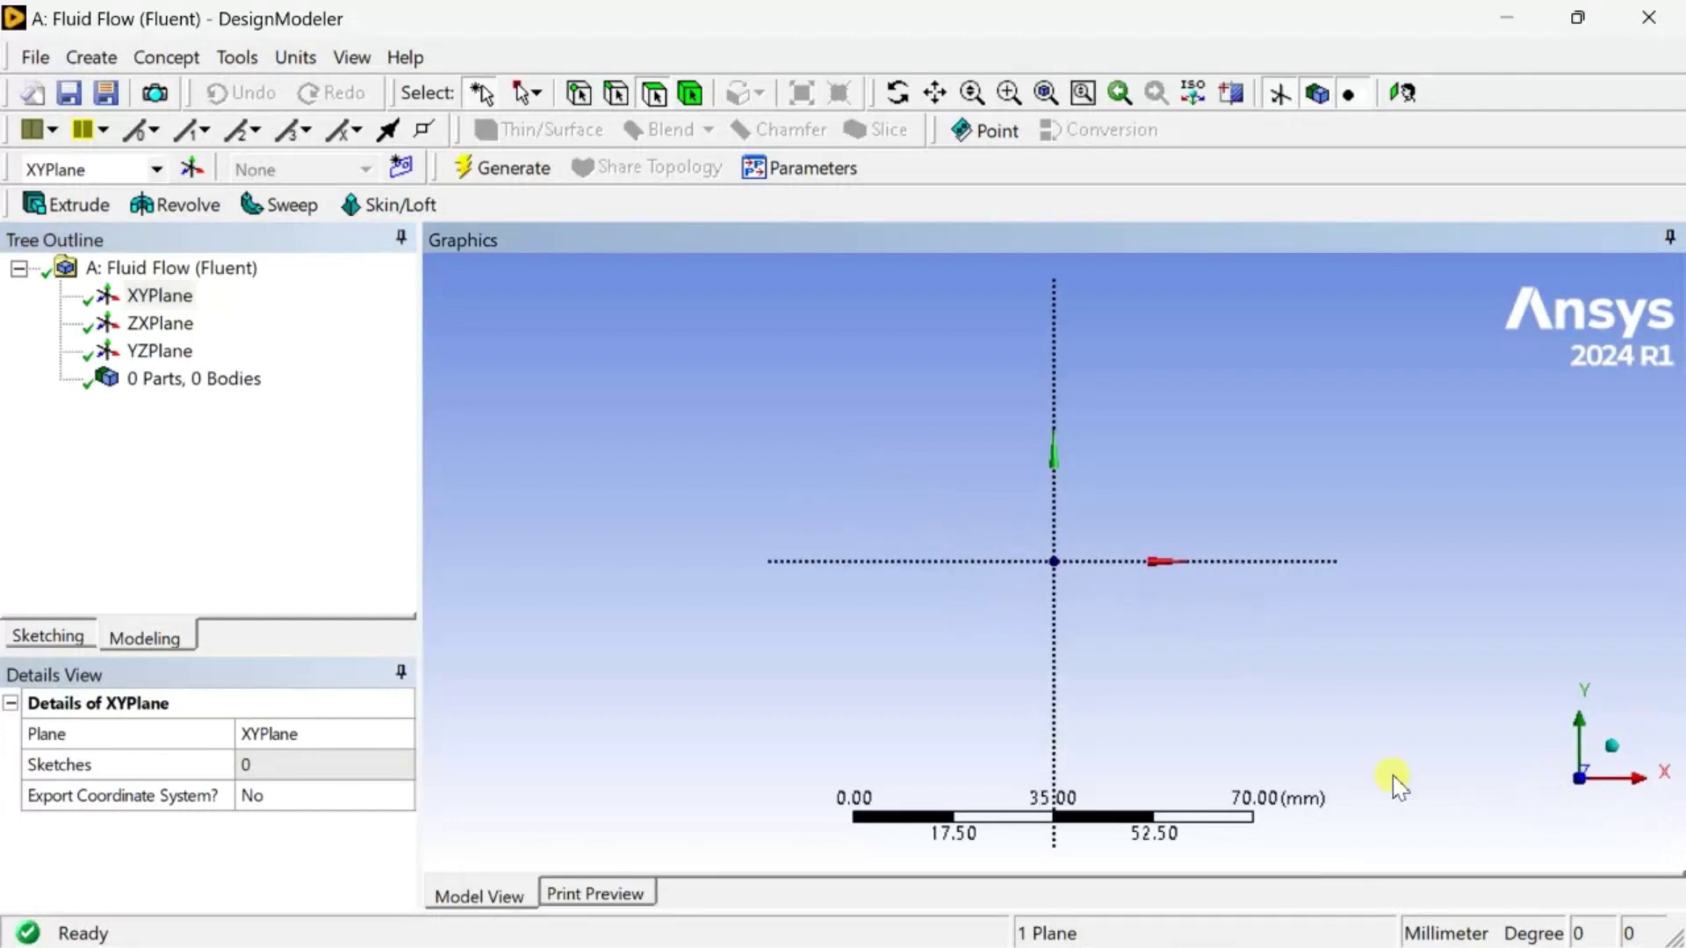
pyautogui.click(50, 638)
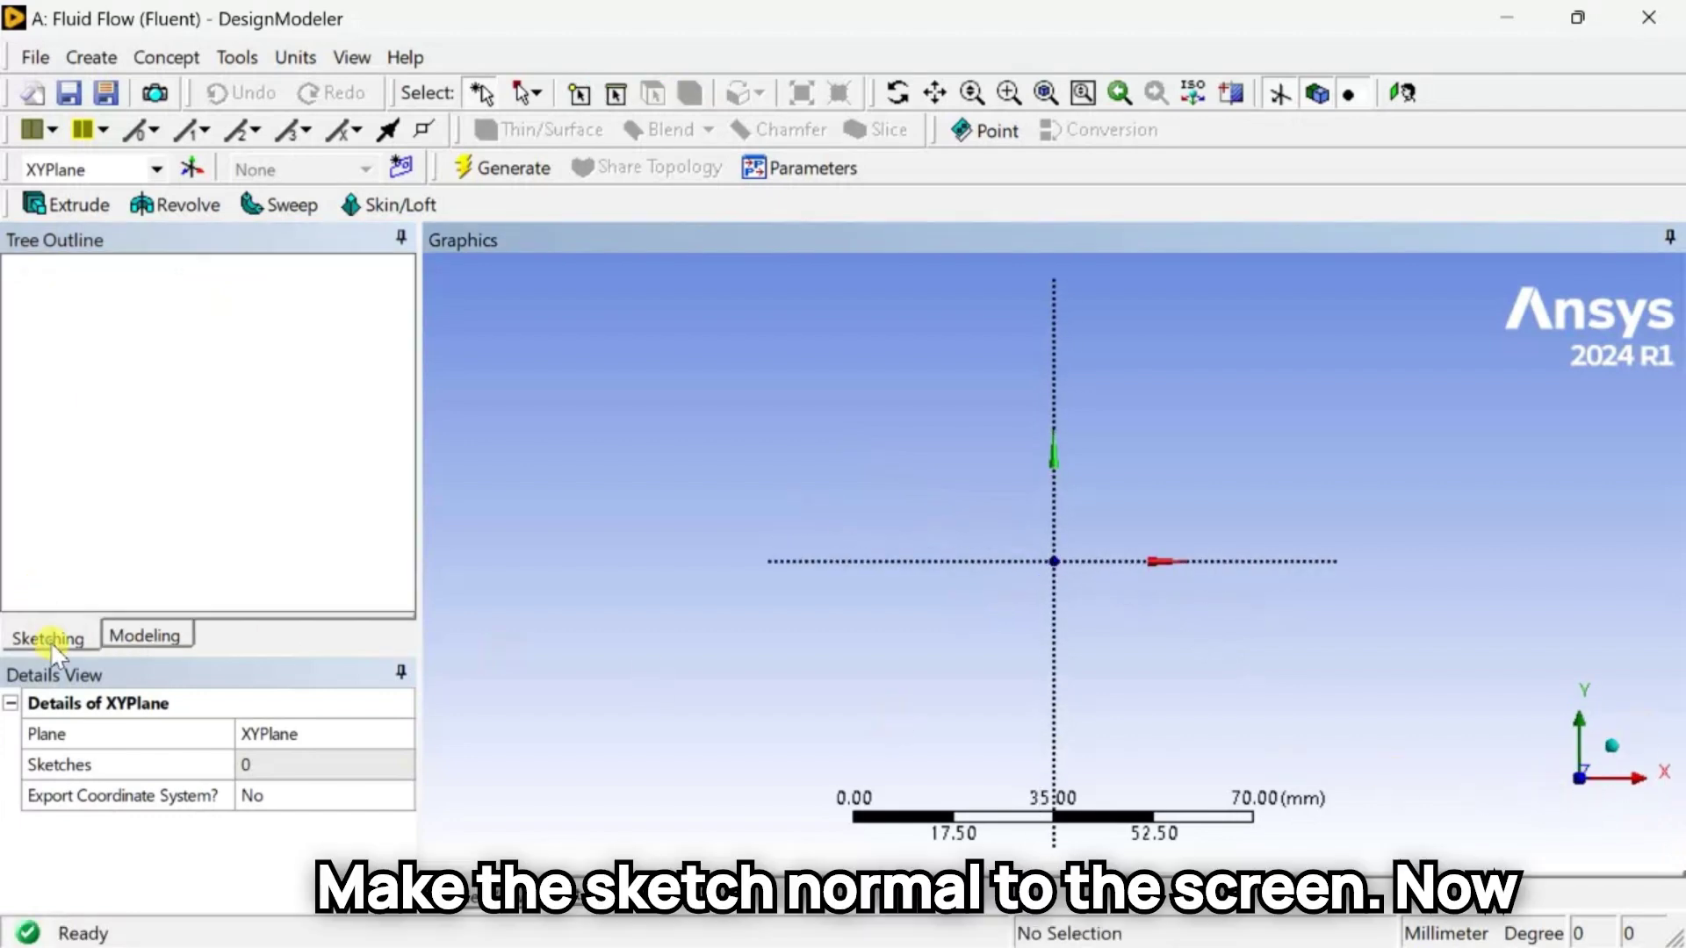
# Draw an open-ended polyline from the origin up a slanted edge about 46 mm long and horizontally about 33 mm back to the Y axis.
pyautogui.click(72, 419)
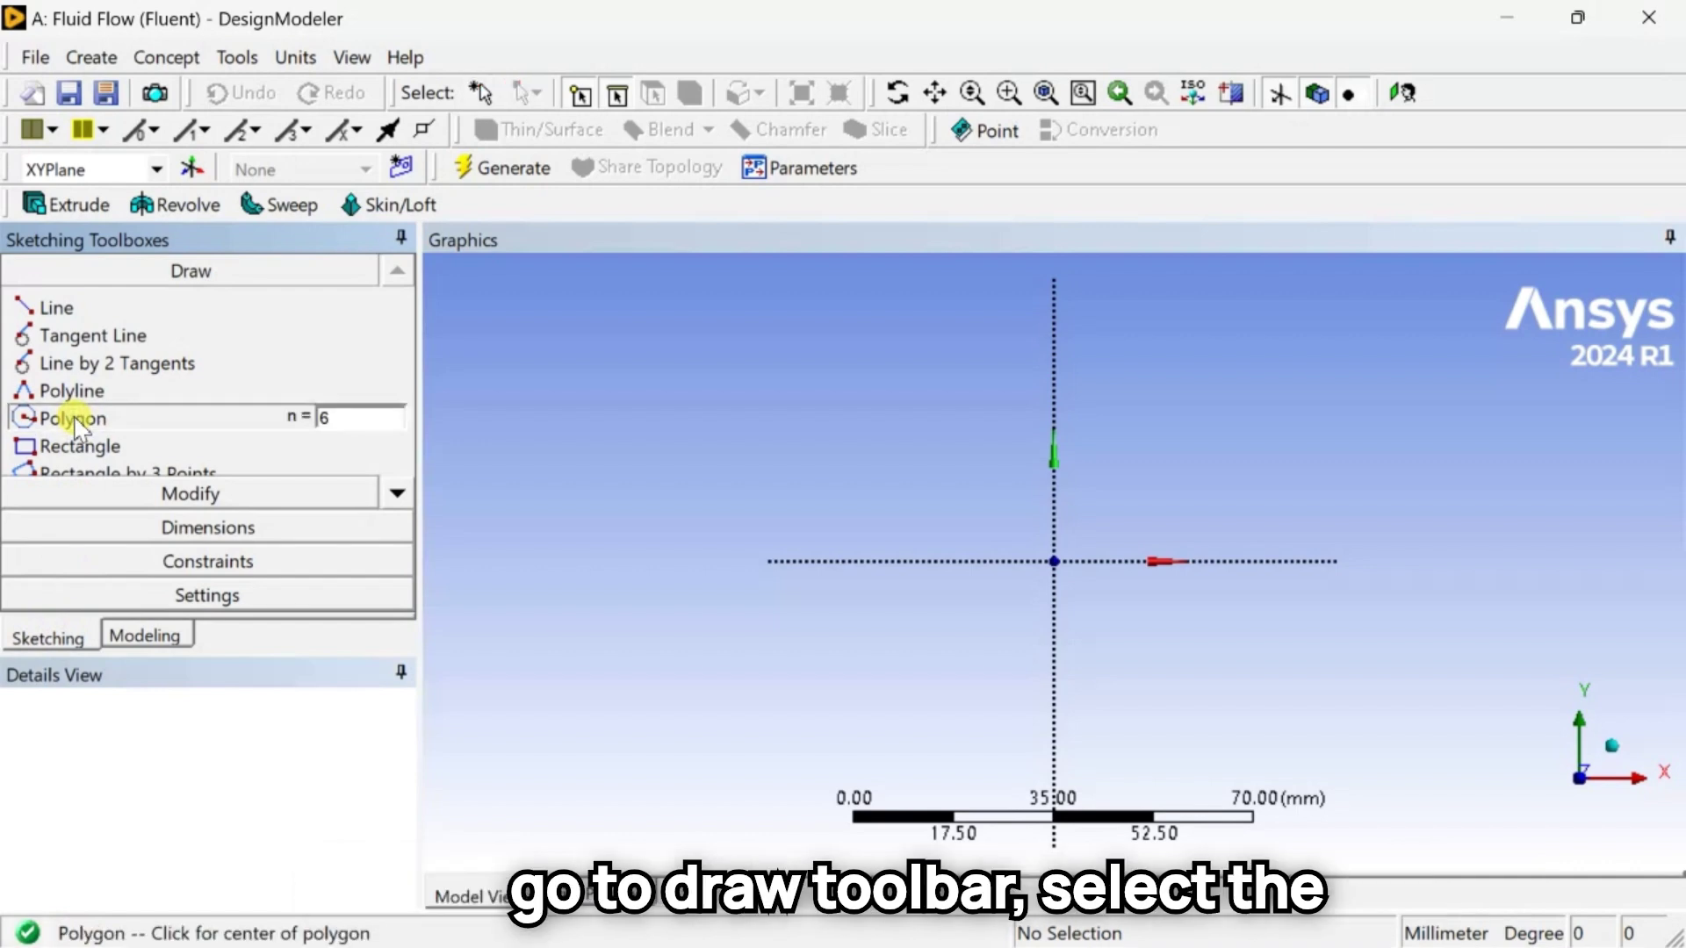
pyautogui.click(92, 391)
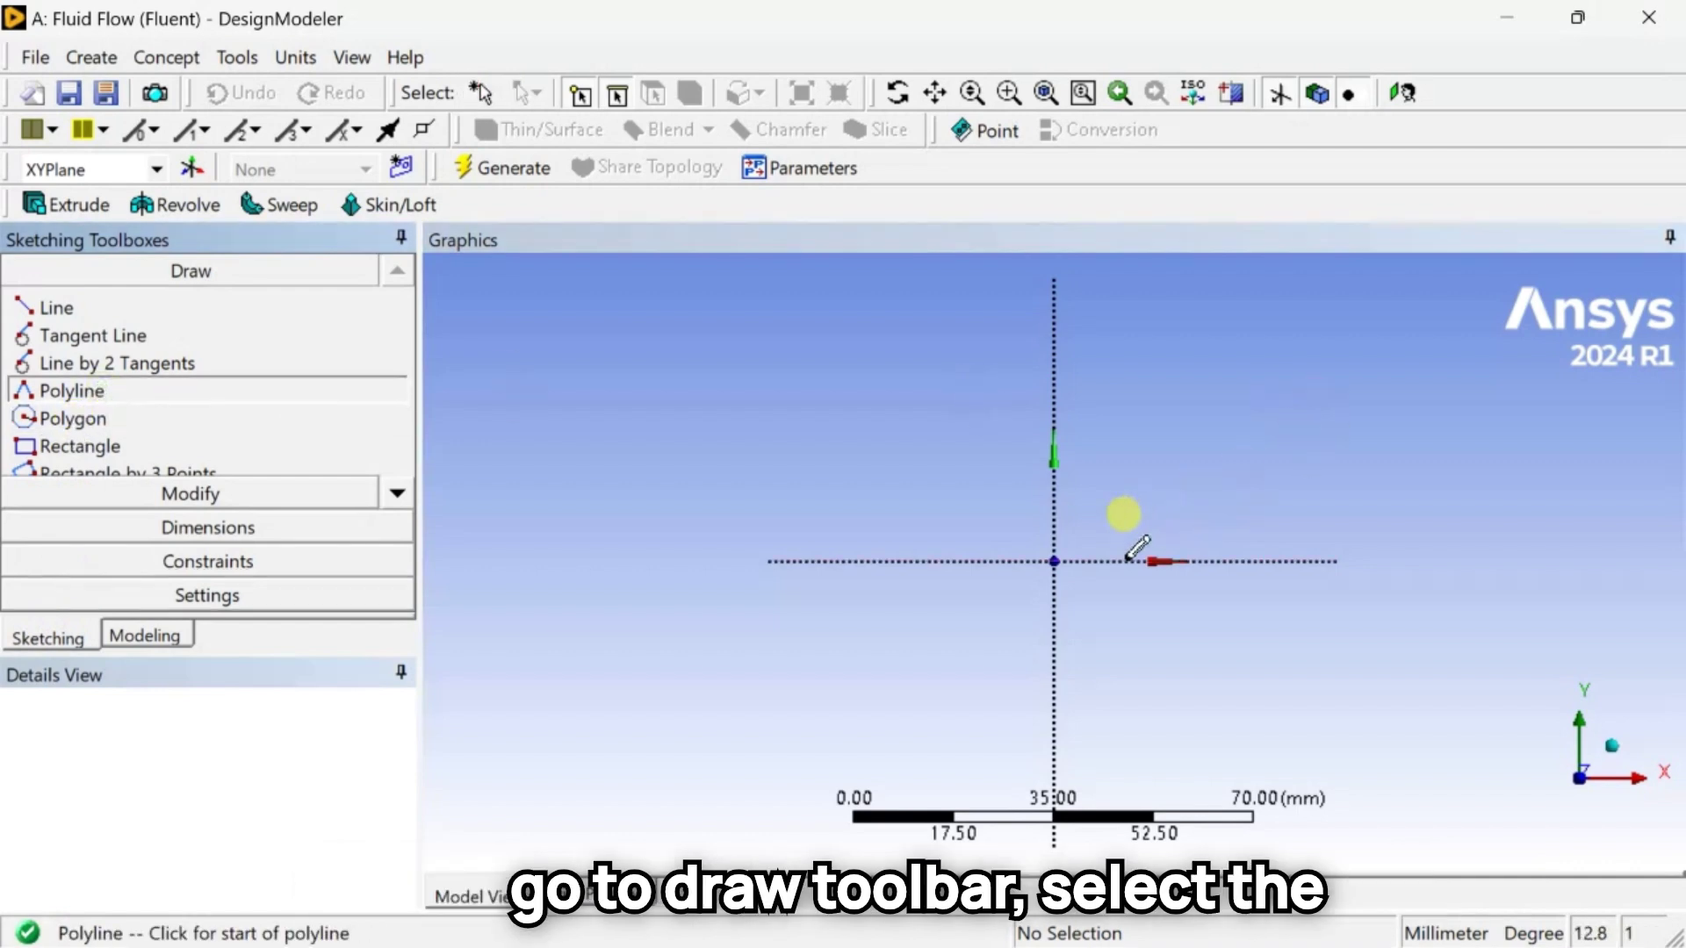
pyautogui.click(1054, 562)
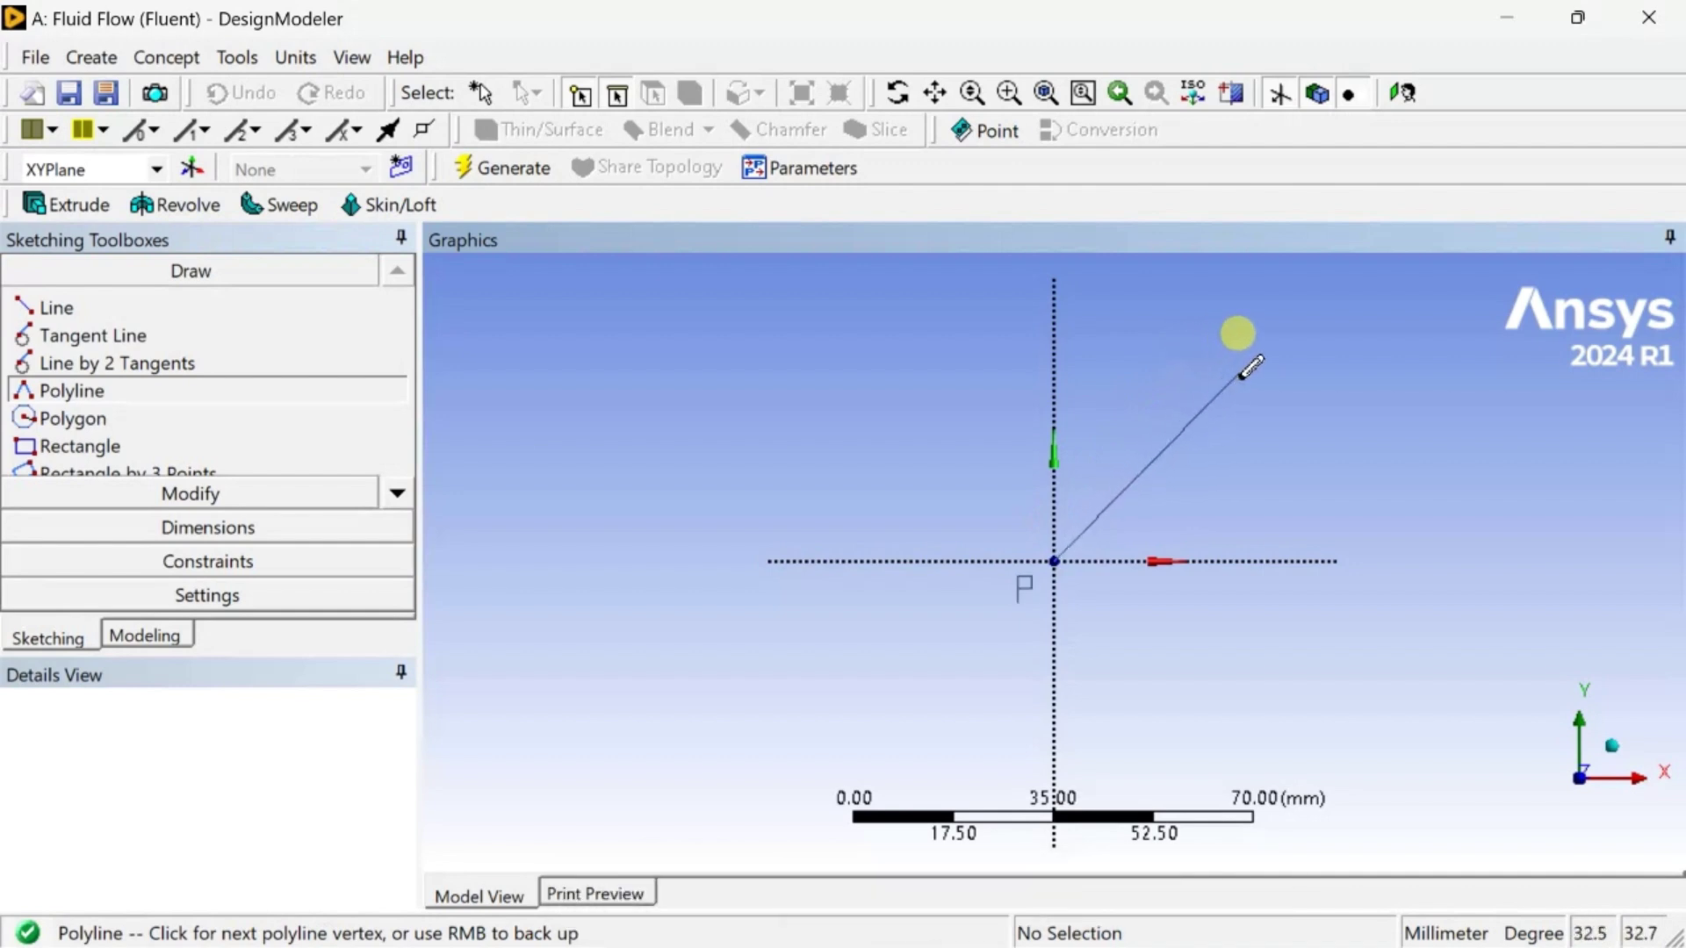
pyautogui.click(1240, 373)
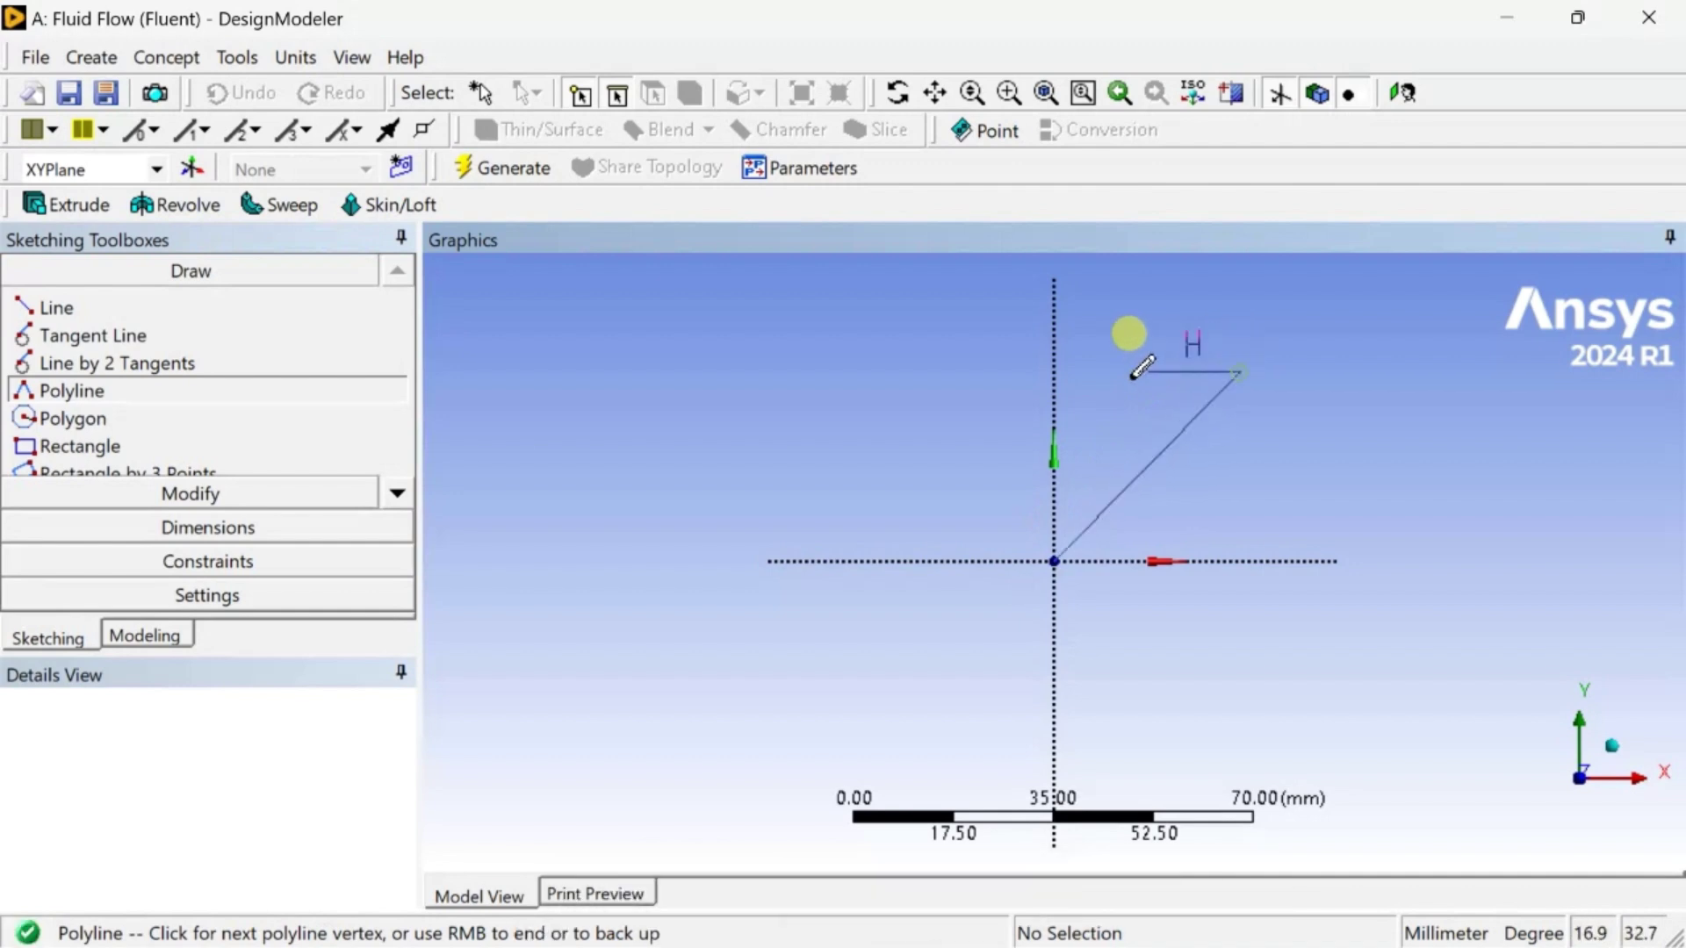
pyautogui.click(1057, 374)
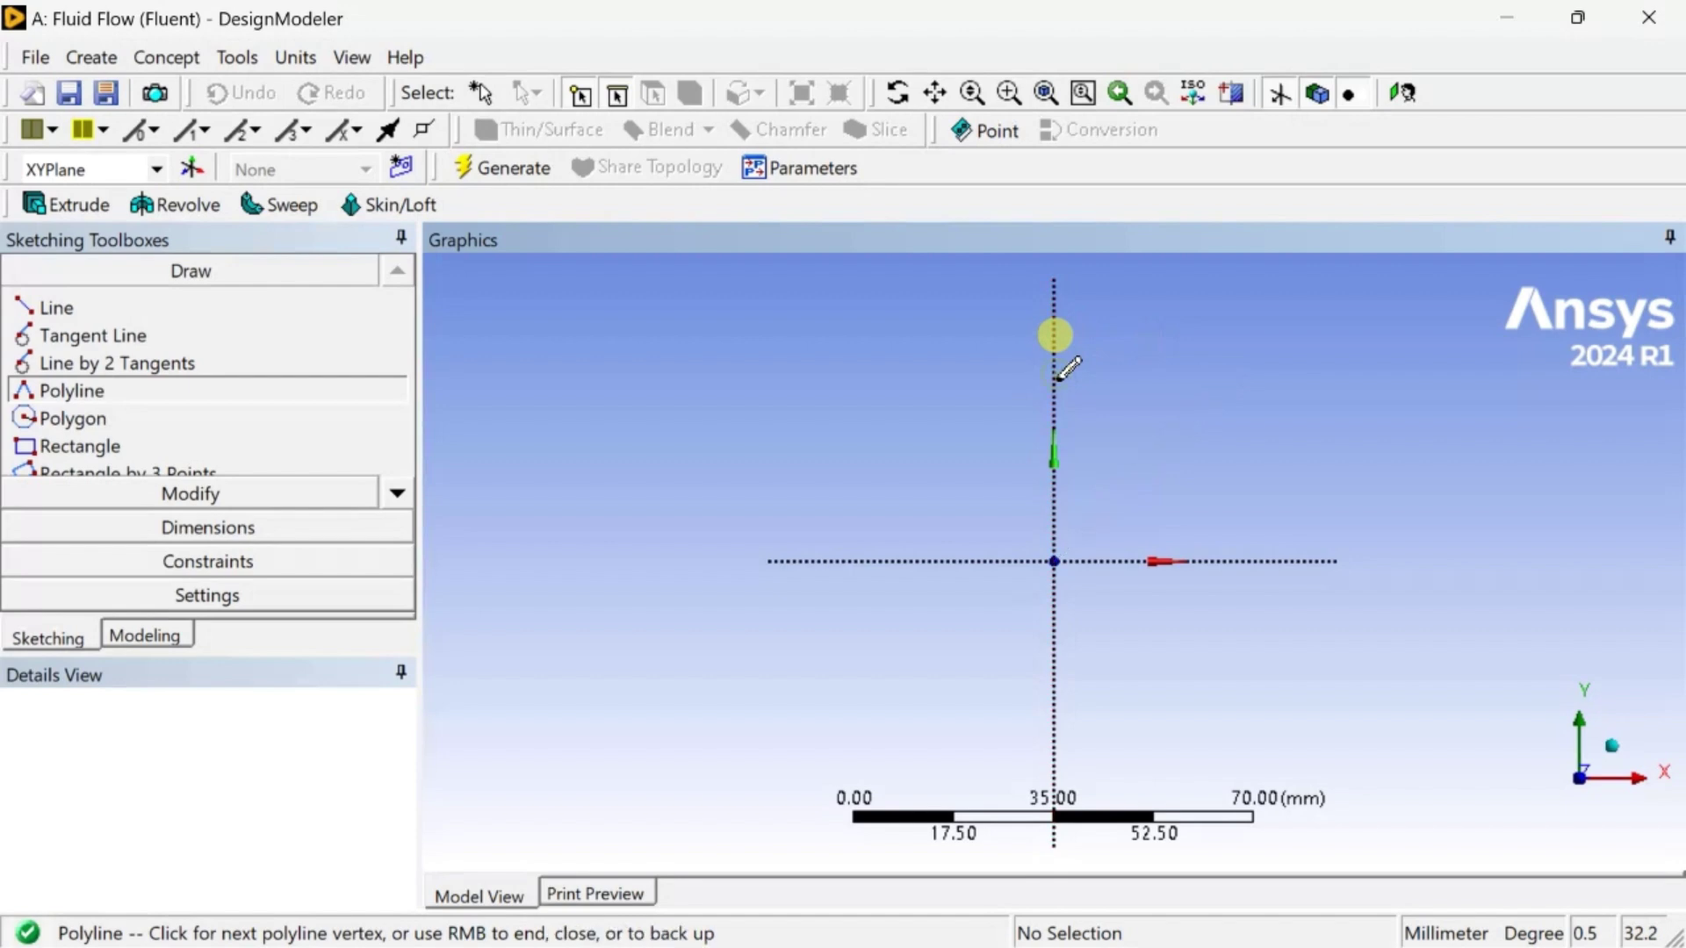
pyautogui.rightClick(1017, 372)
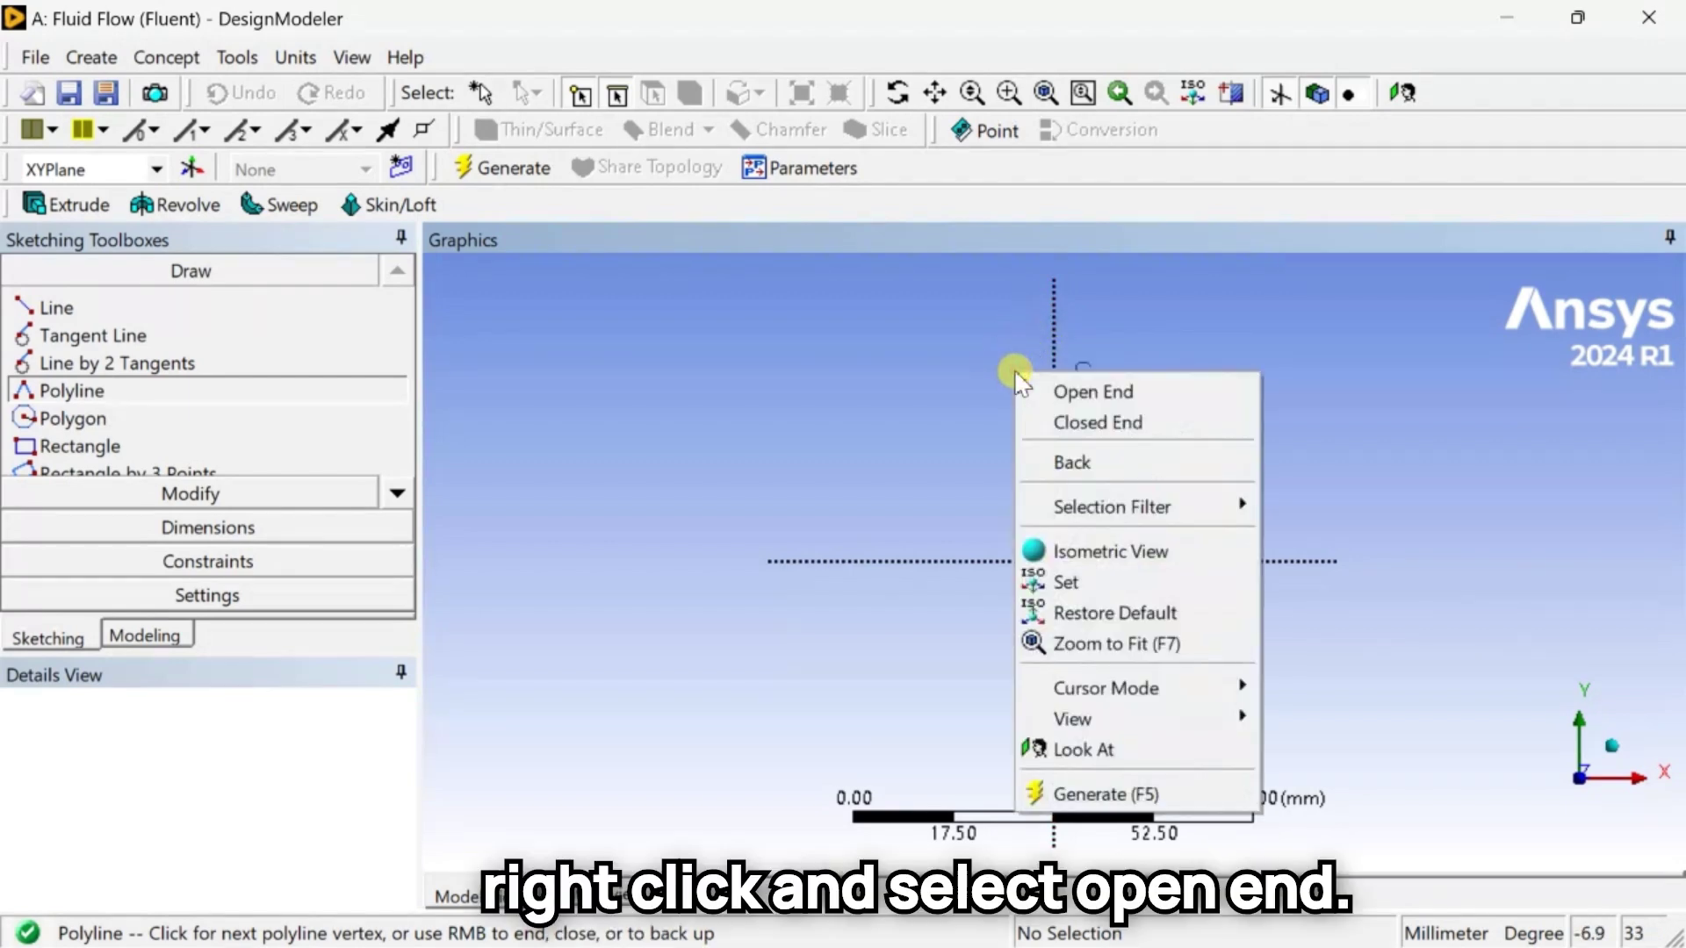
pyautogui.click(1062, 392)
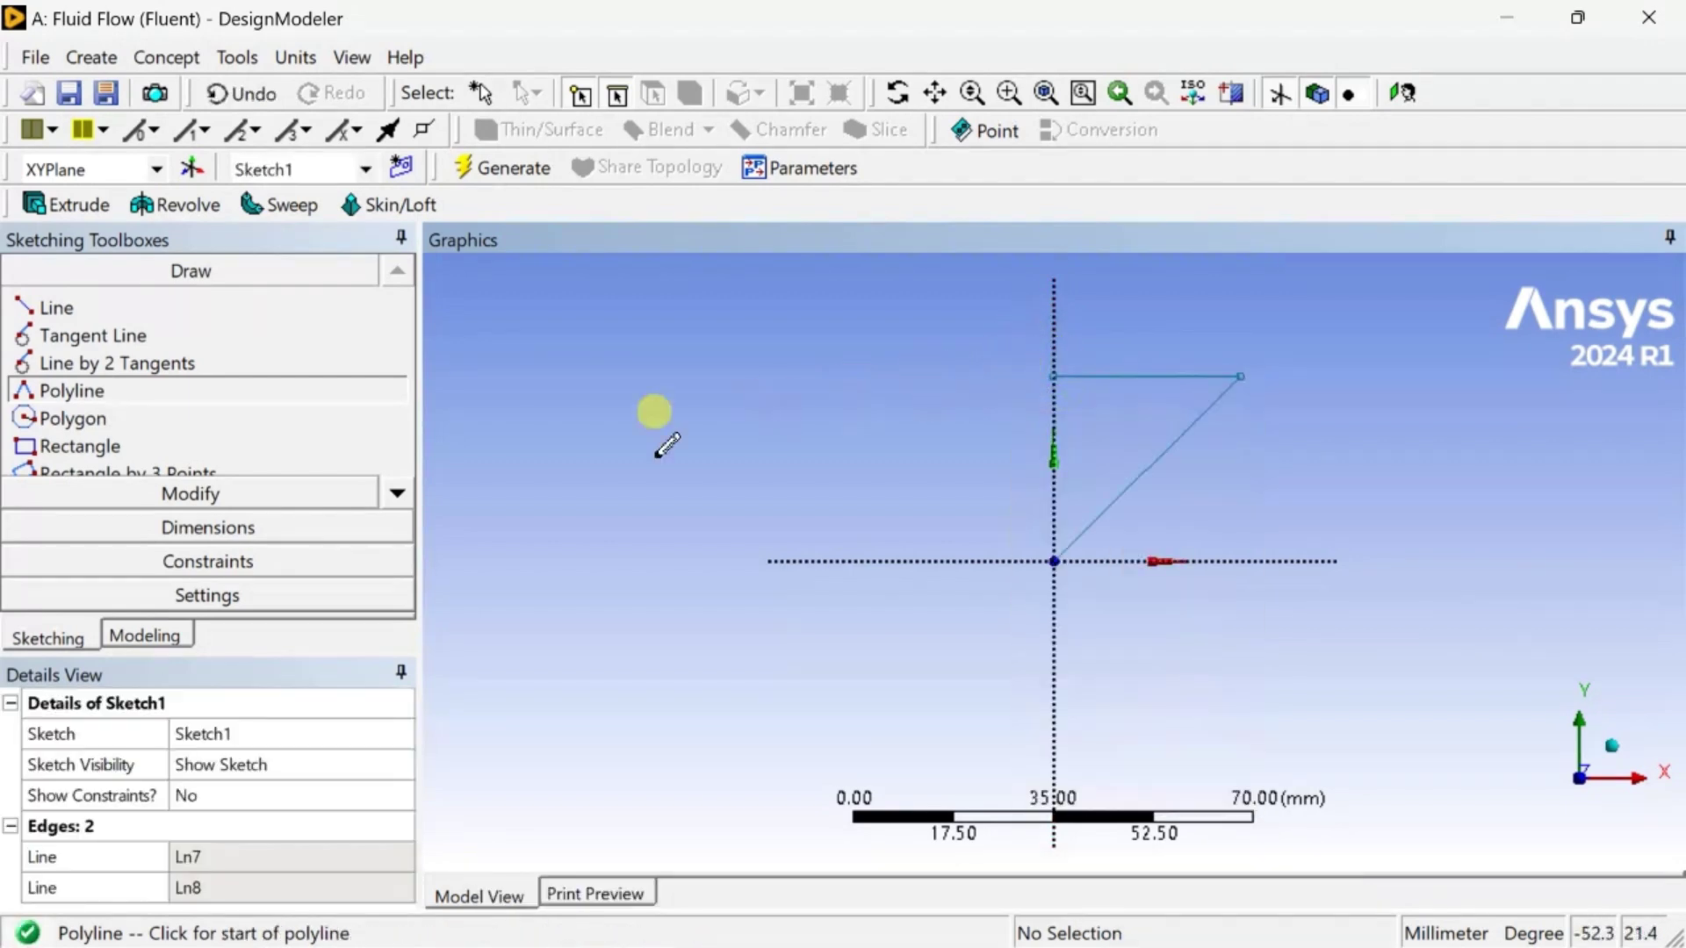
# Add general dimensions to the horizontal edge and the slanted edge of the half triangle.
pyautogui.click(184, 527)
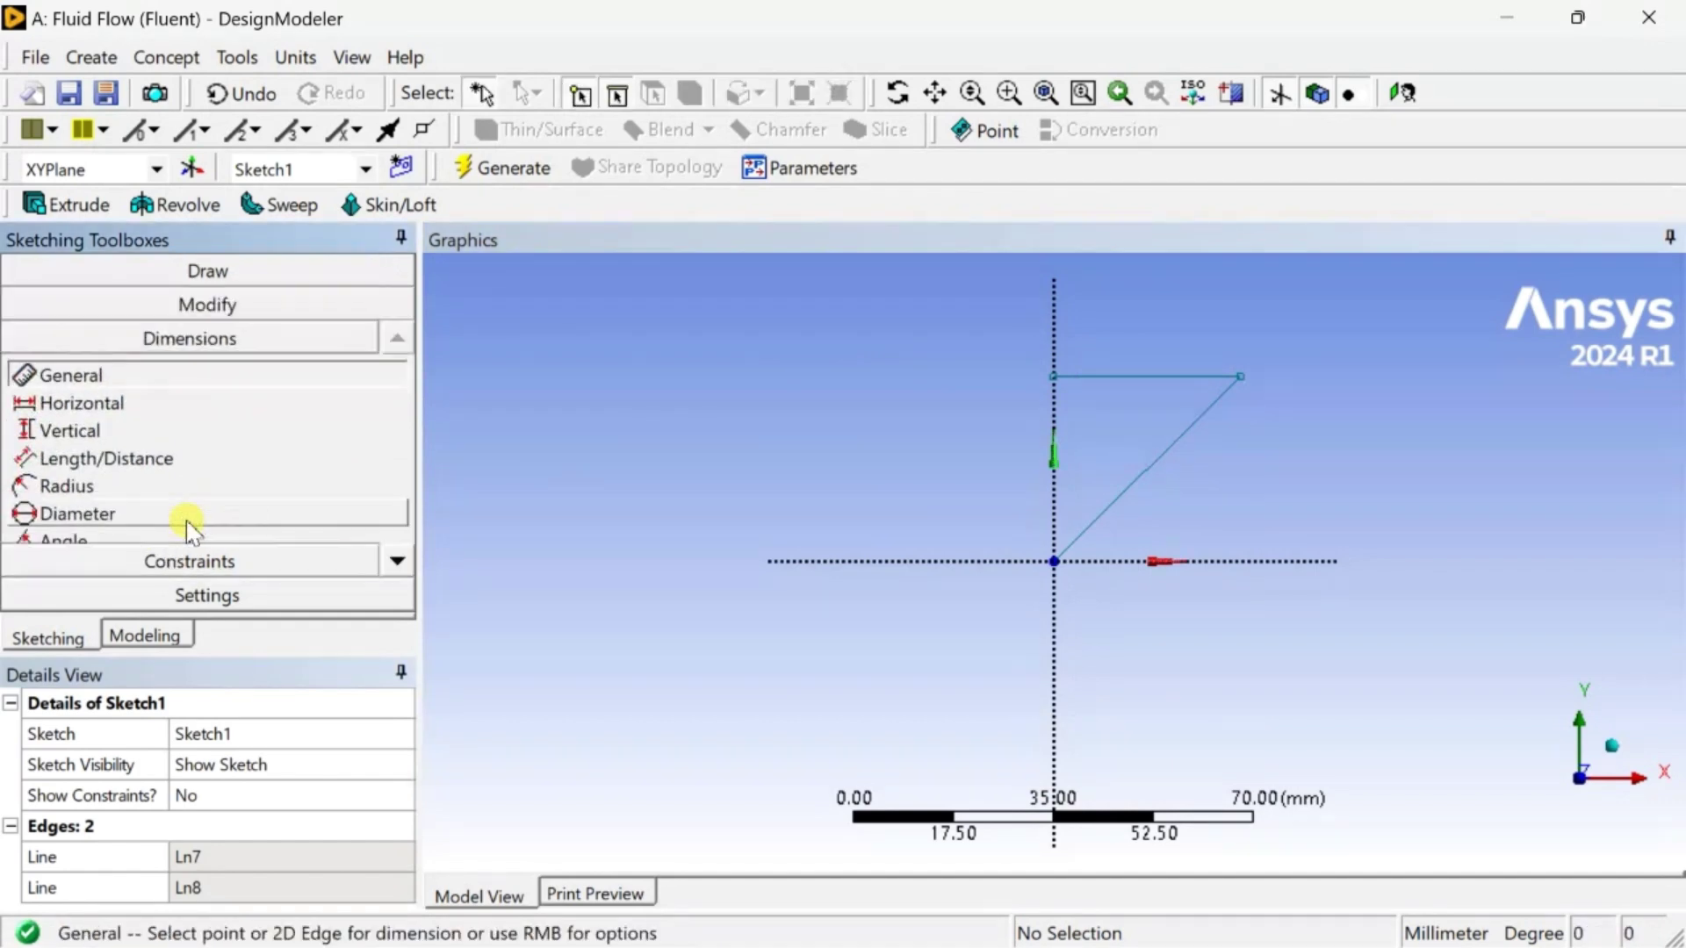
pyautogui.click(1150, 378)
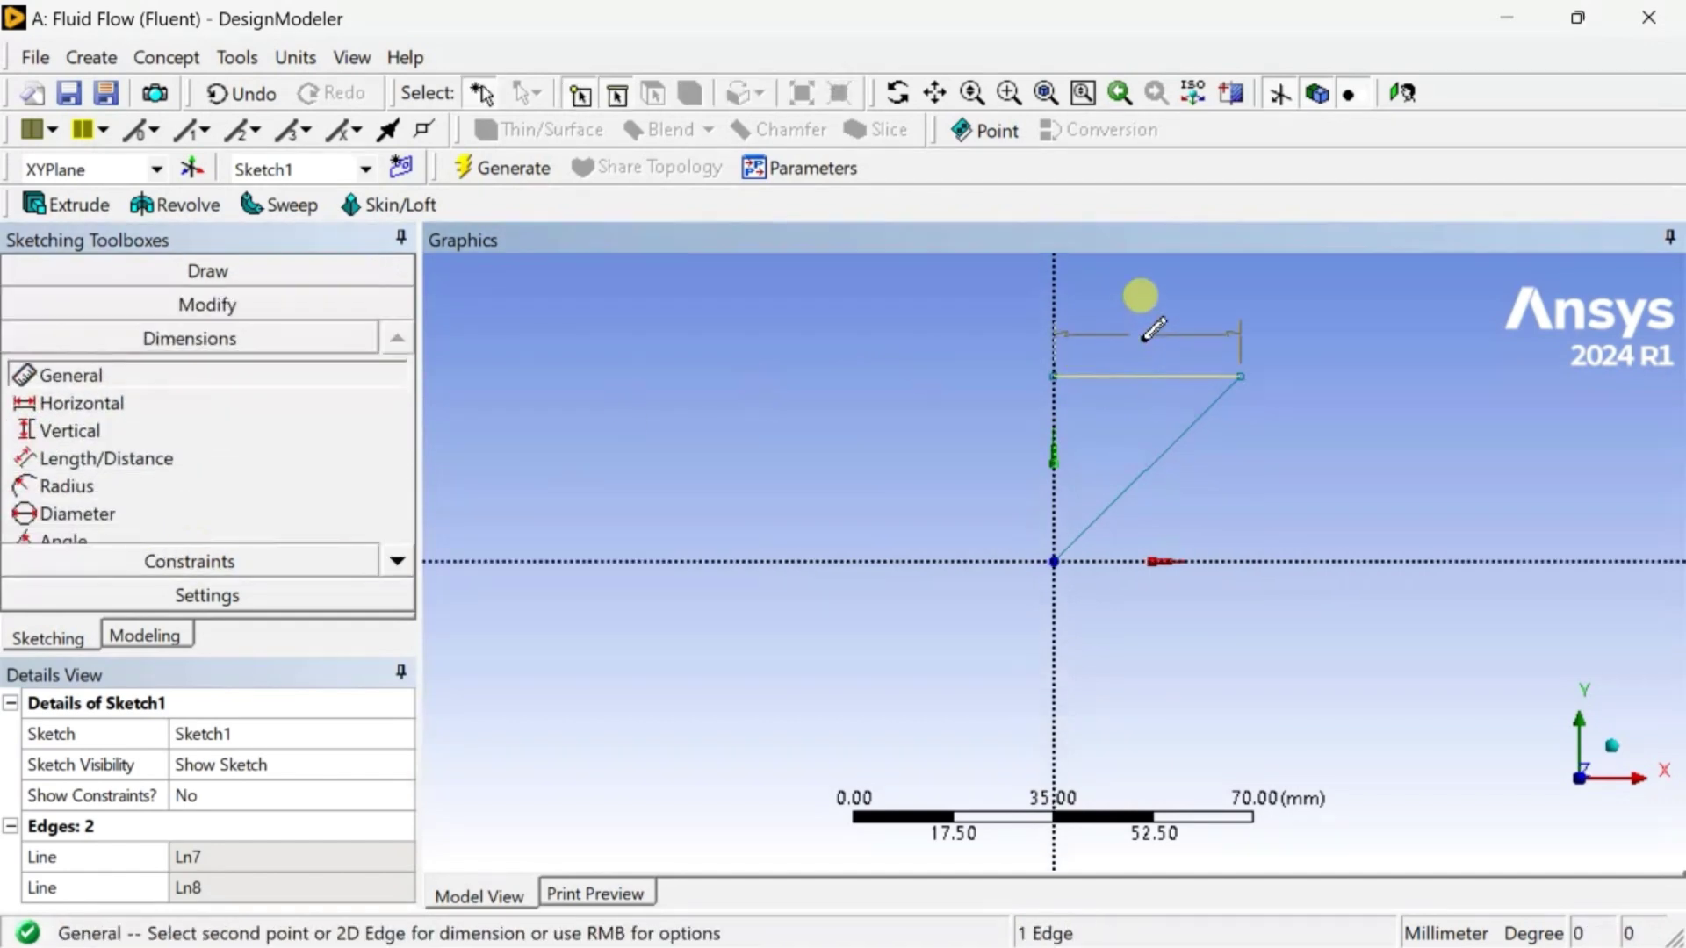
pyautogui.click(1144, 316)
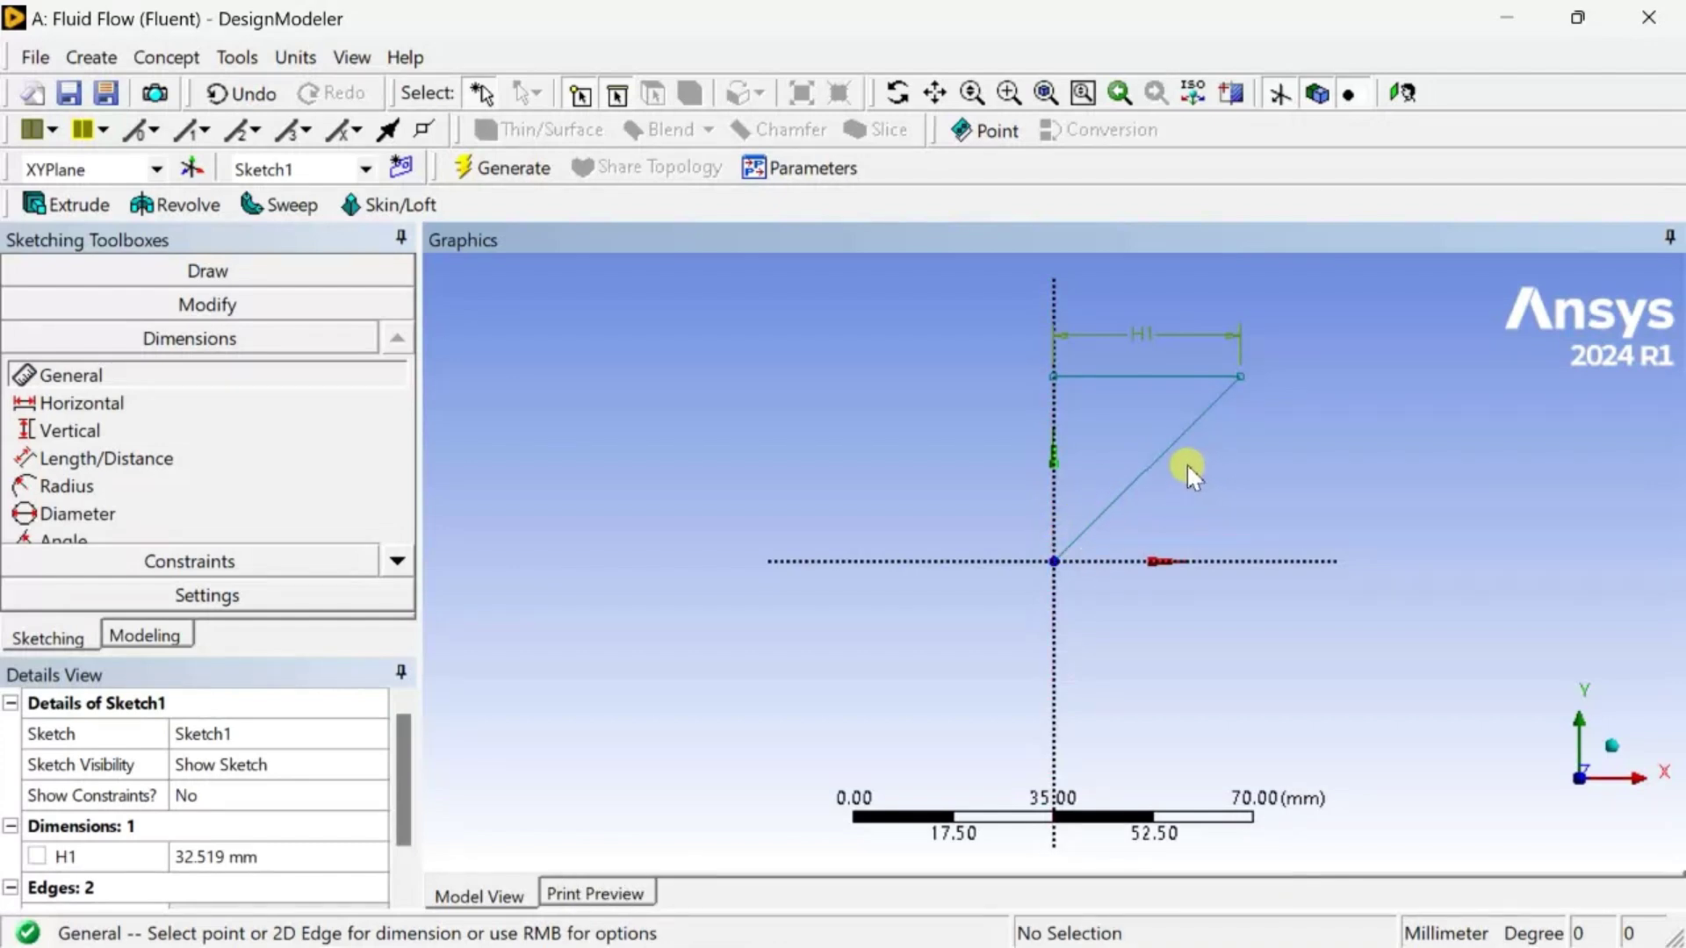
pyautogui.click(1180, 435)
pyautogui.click(1193, 492)
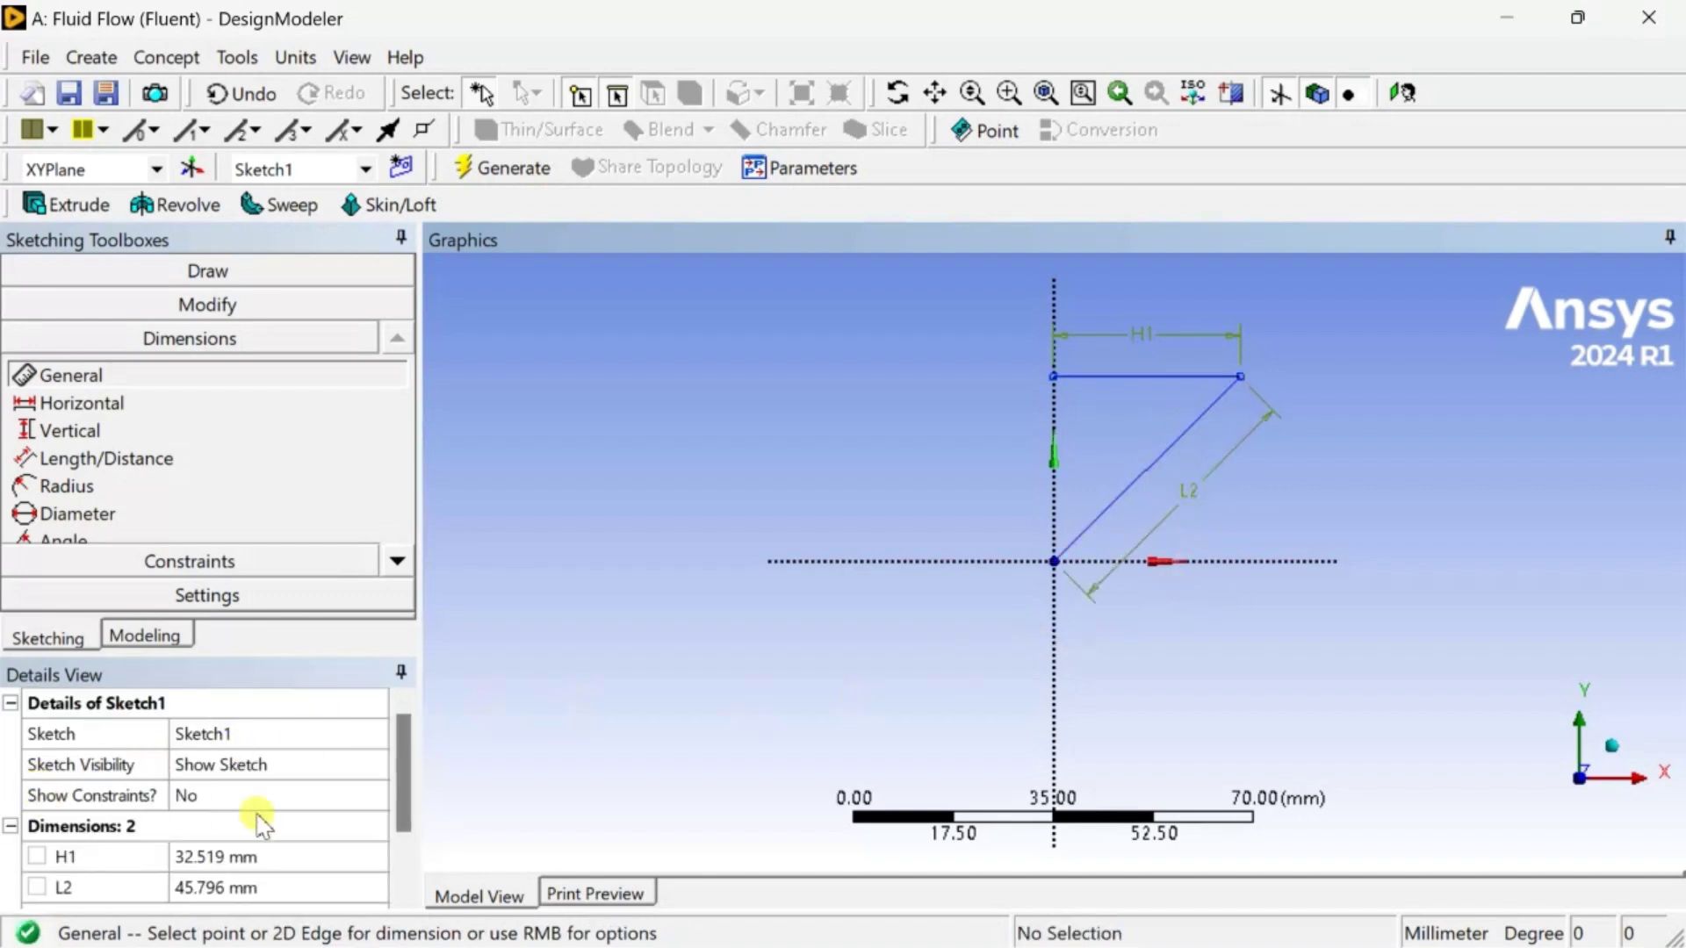
# Set the horizontal edge's dimension H1 to 100 mm.
pyautogui.moveTo(275, 655)
pyautogui.mouseDown()
pyautogui.moveTo(275, 482)
pyautogui.moveTo(297, 509)
pyautogui.mouseUp()
pyautogui.click(234, 704)
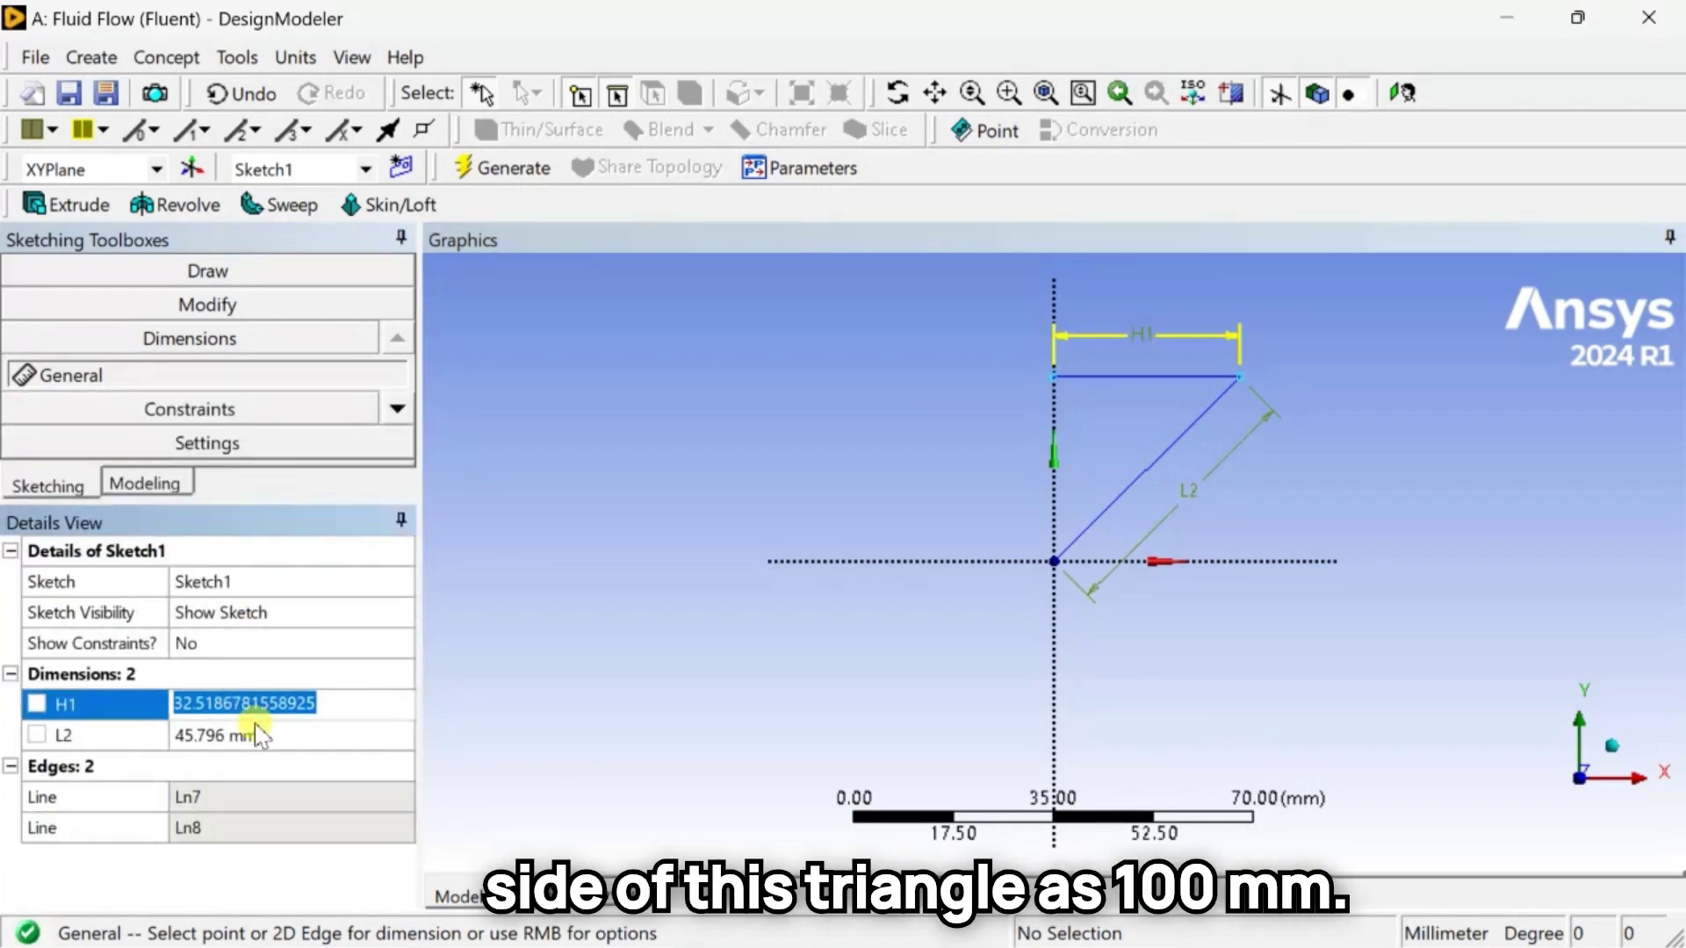
pyautogui.write('100')
pyautogui.press('Return')
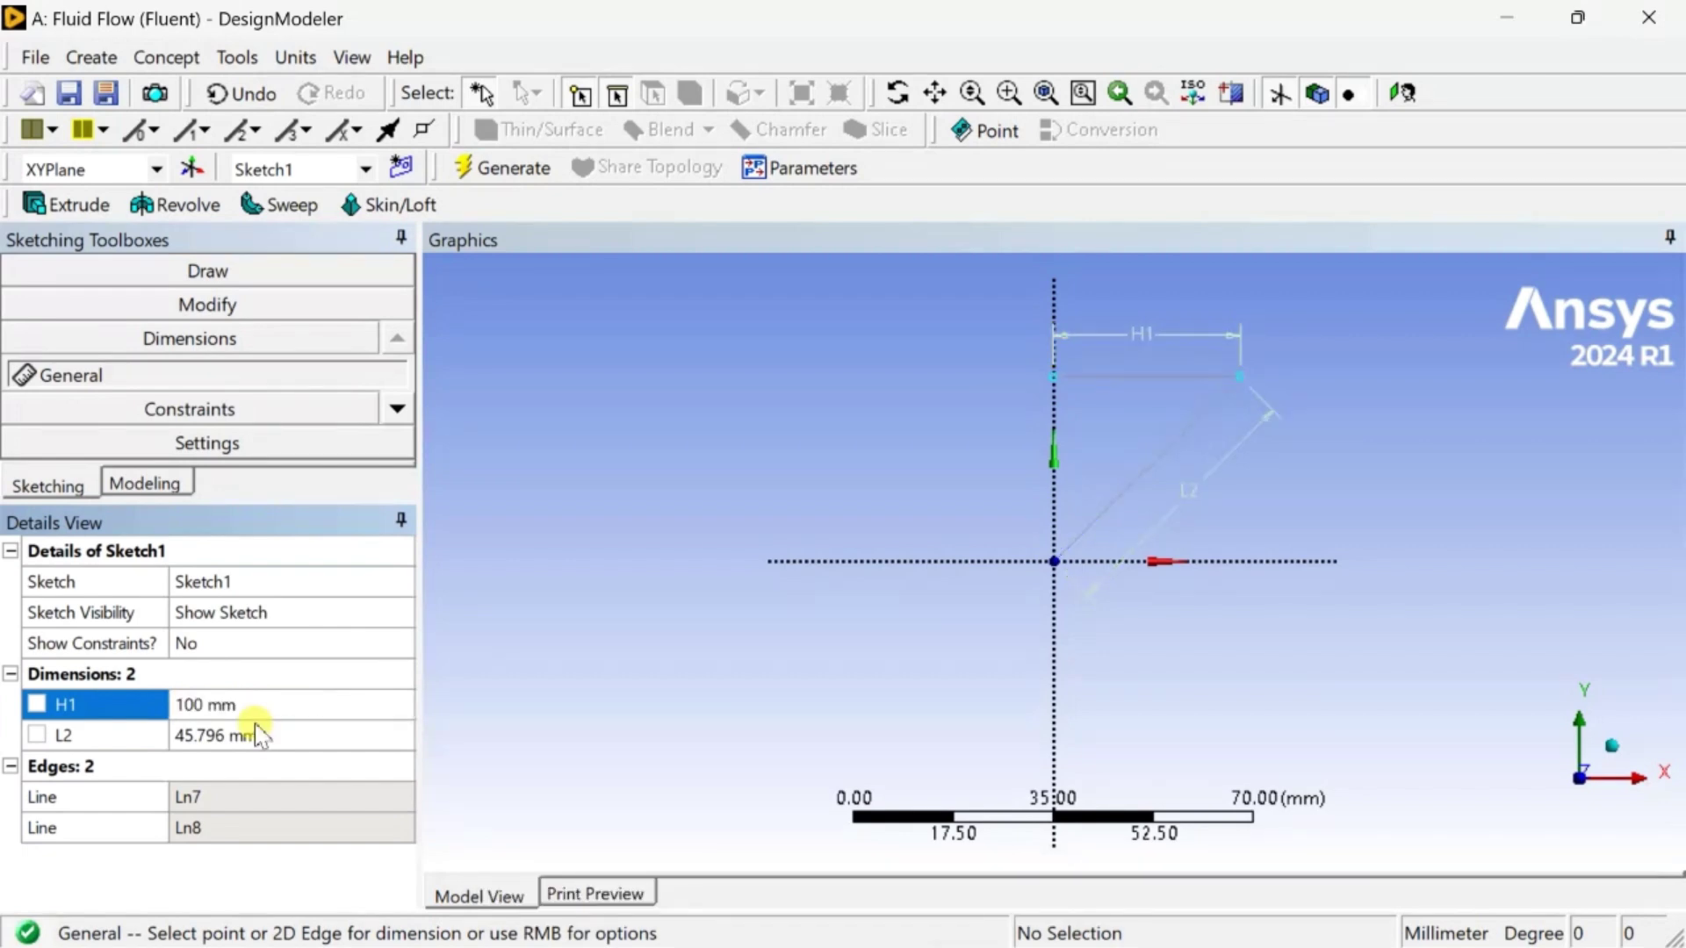
pyautogui.click(260, 746)
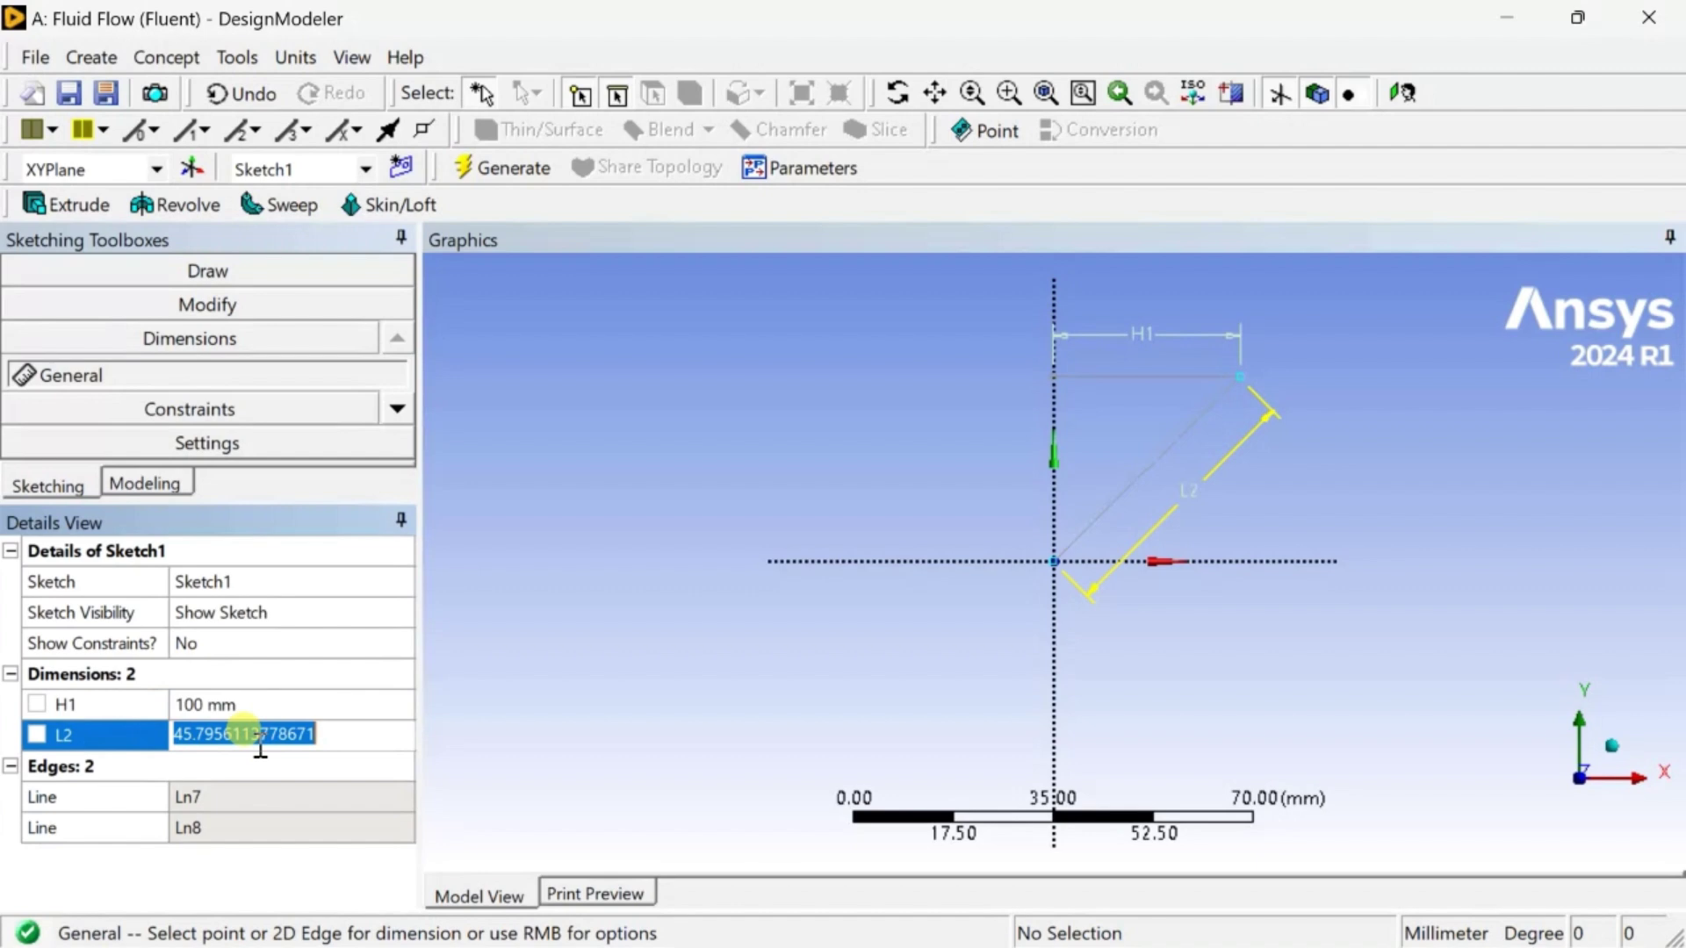
# Set the horizontal edge's dimension H1 to 50 mm and the slanted edge's dimension L2 to 100 mm.
pyautogui.click(270, 696)
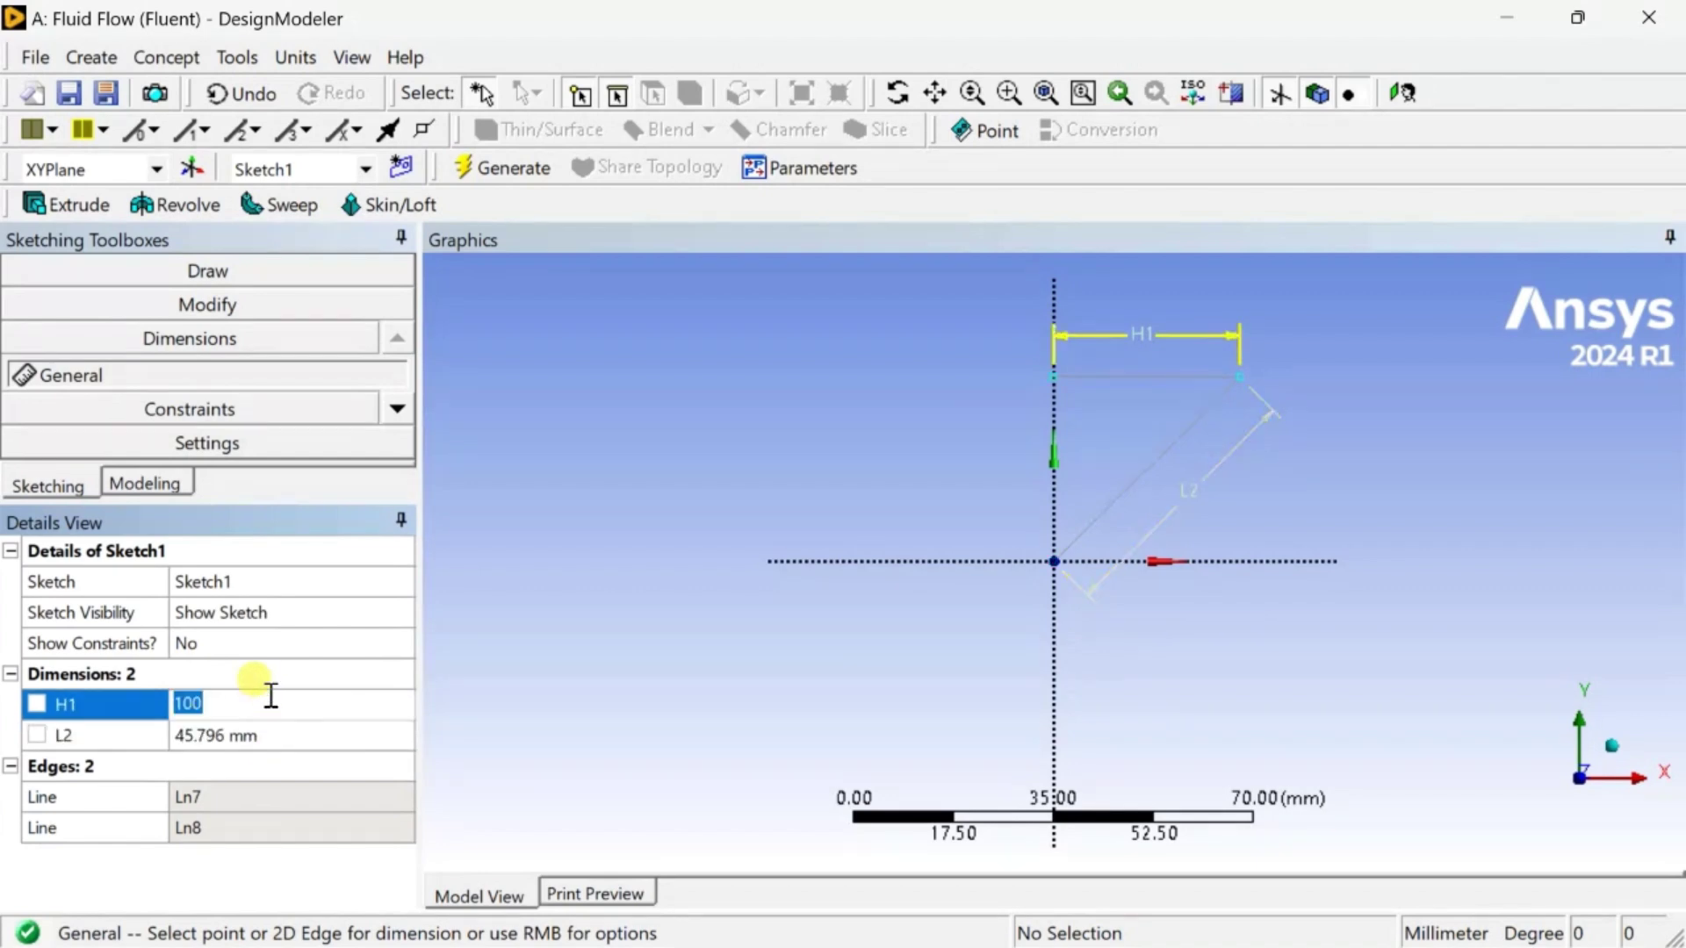
pyautogui.write('50')
pyautogui.press('Return')
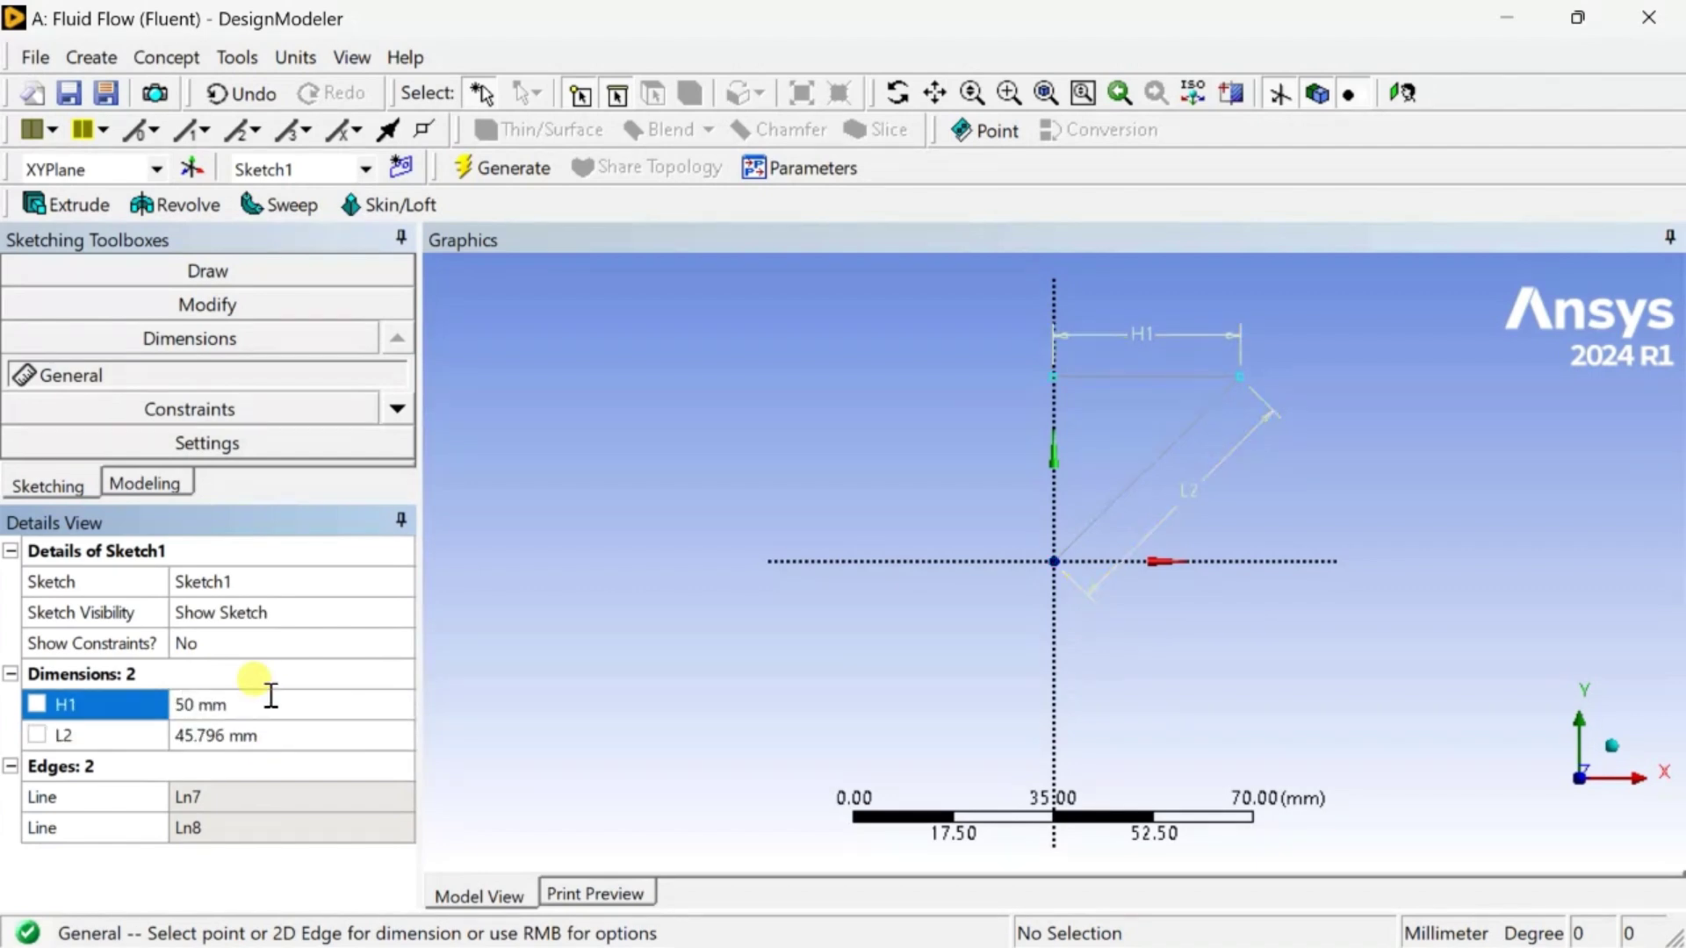
pyautogui.click(261, 736)
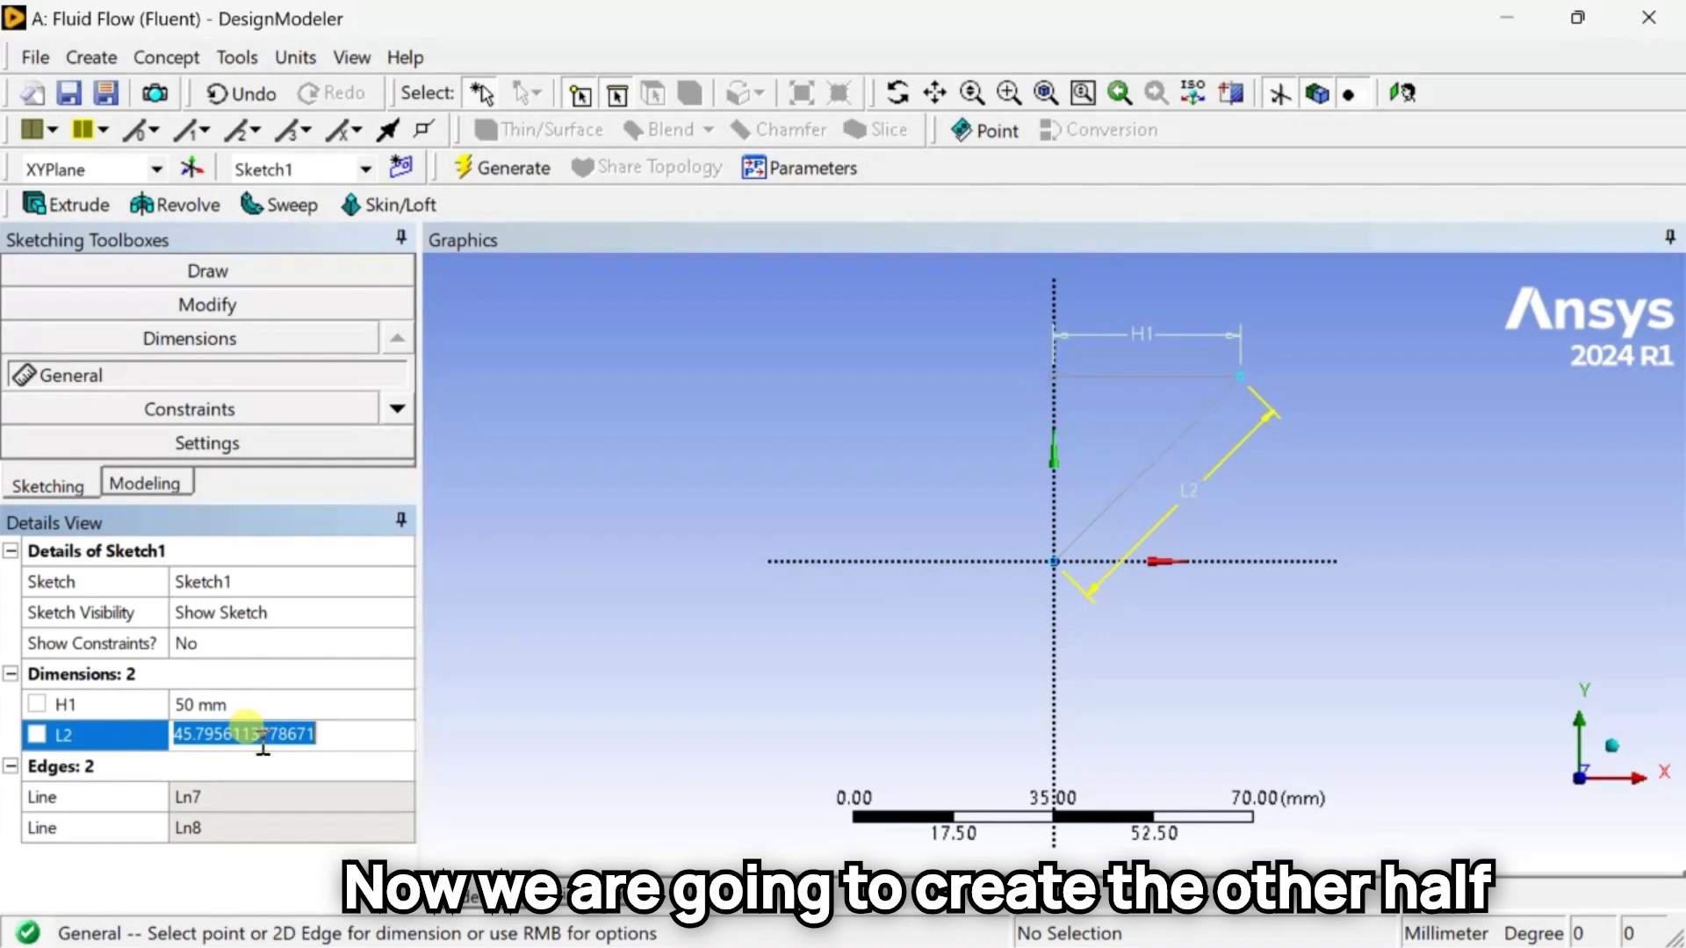
pyautogui.write('100')
pyautogui.press('Return')
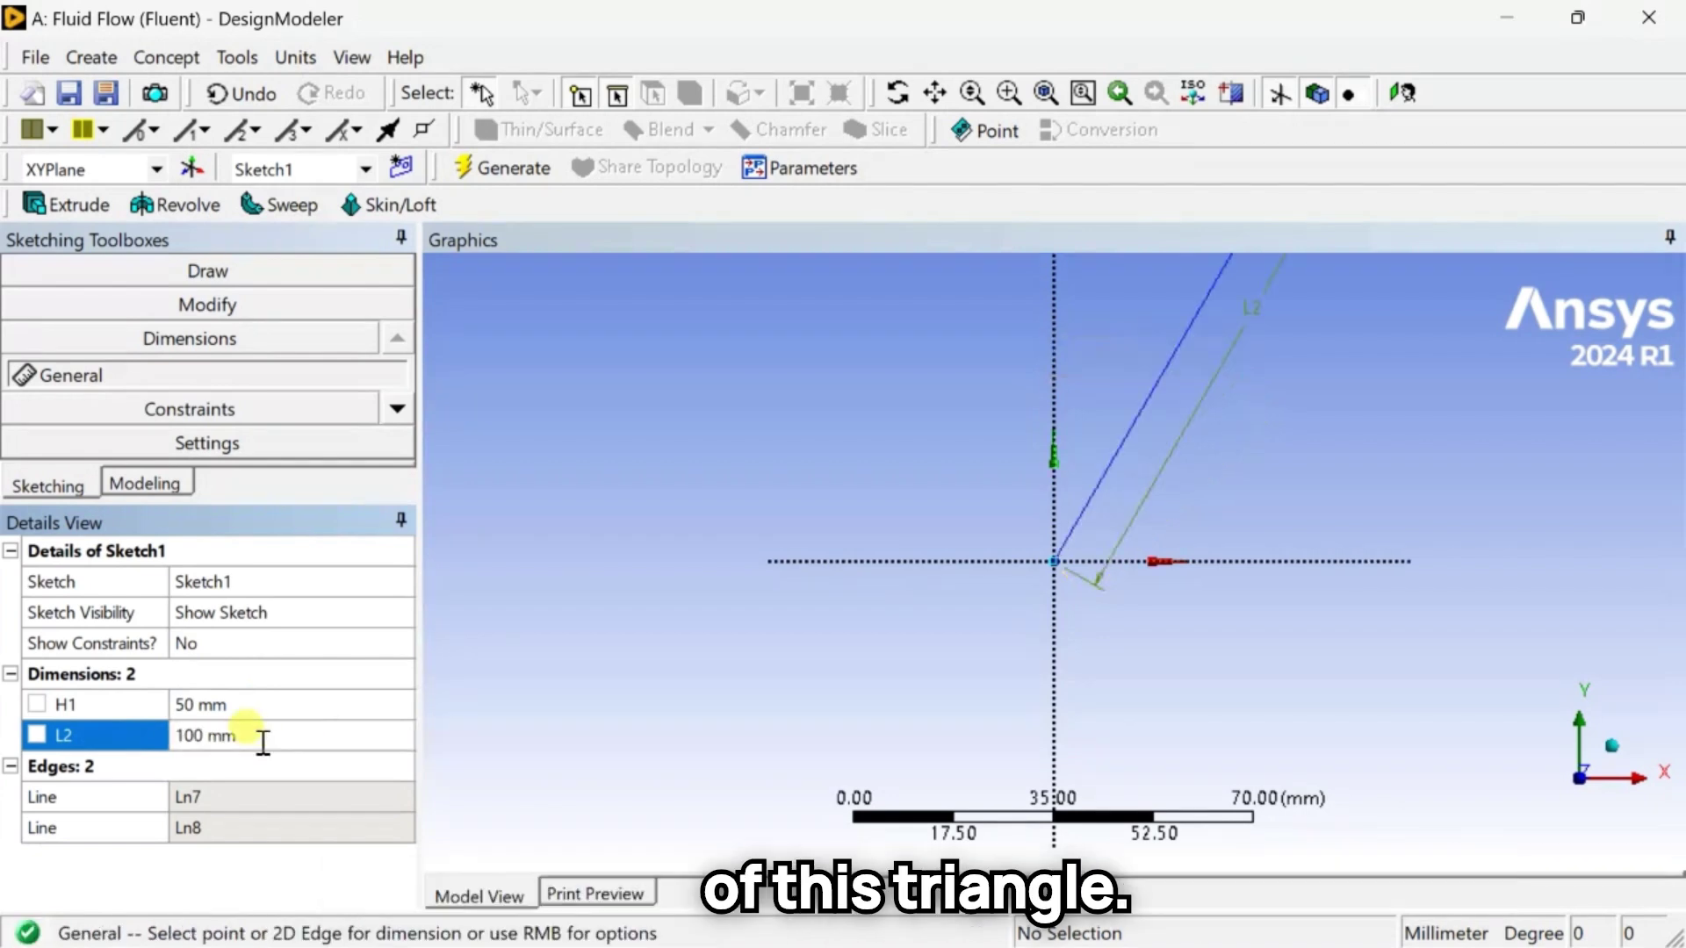
# Select the horizontal and slanted edges with the Replicate tool and end the selection with End / Set Paste Handle.
pyautogui.scroll(-4, 1110, 564)
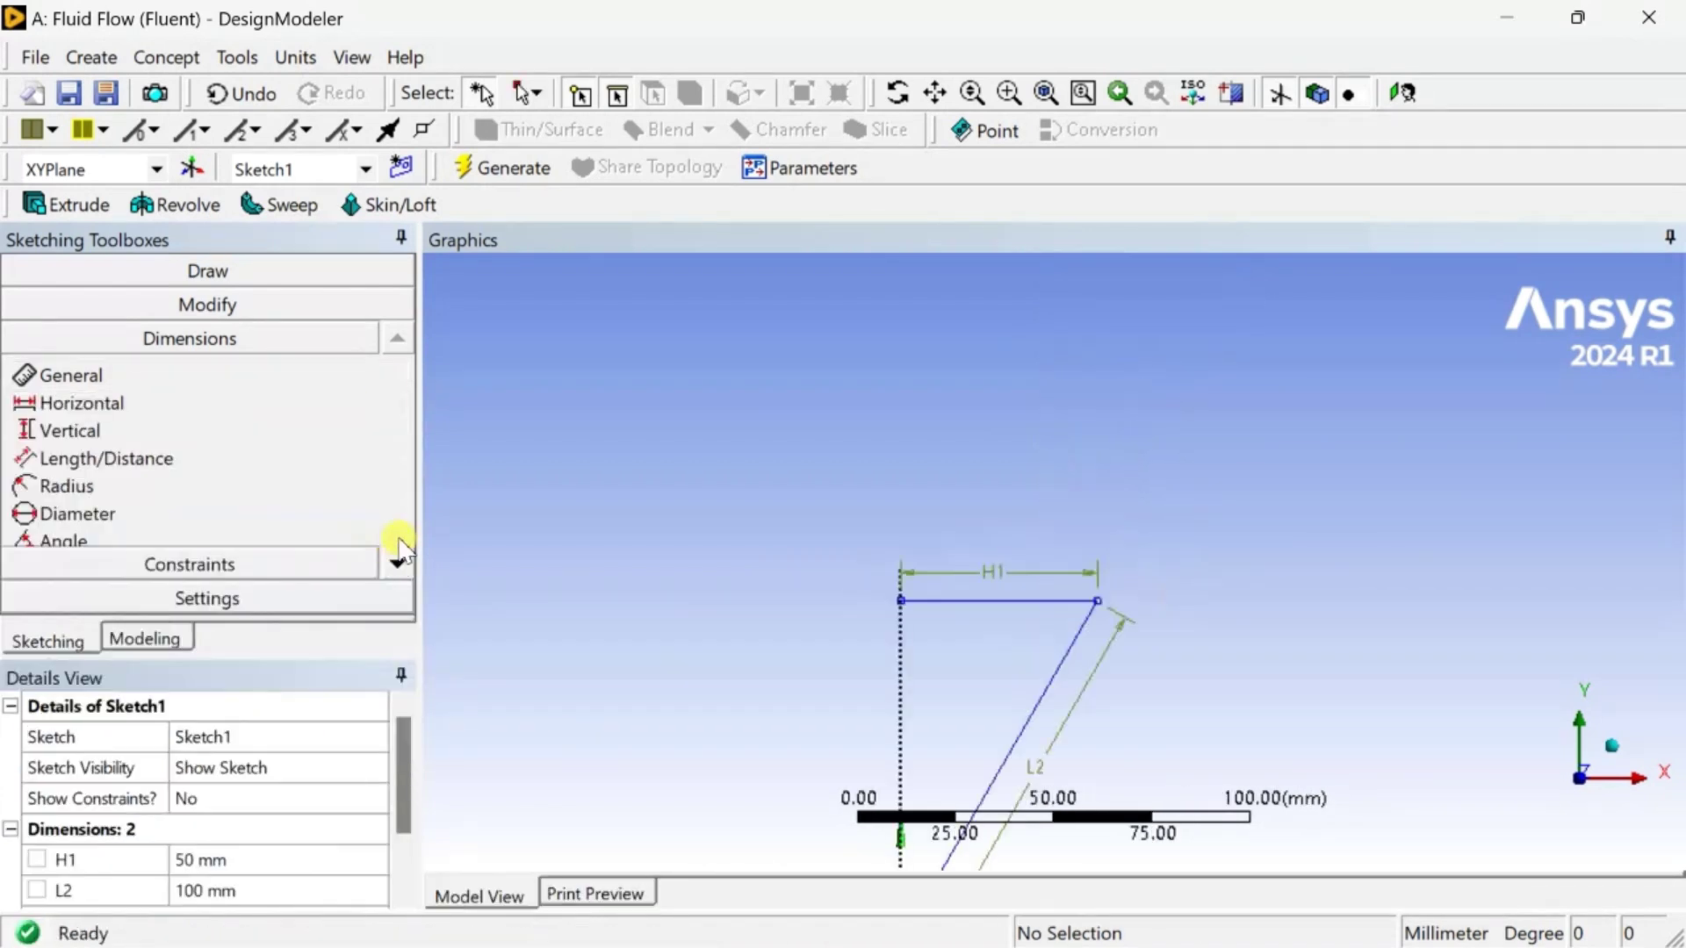
pyautogui.click(391, 309)
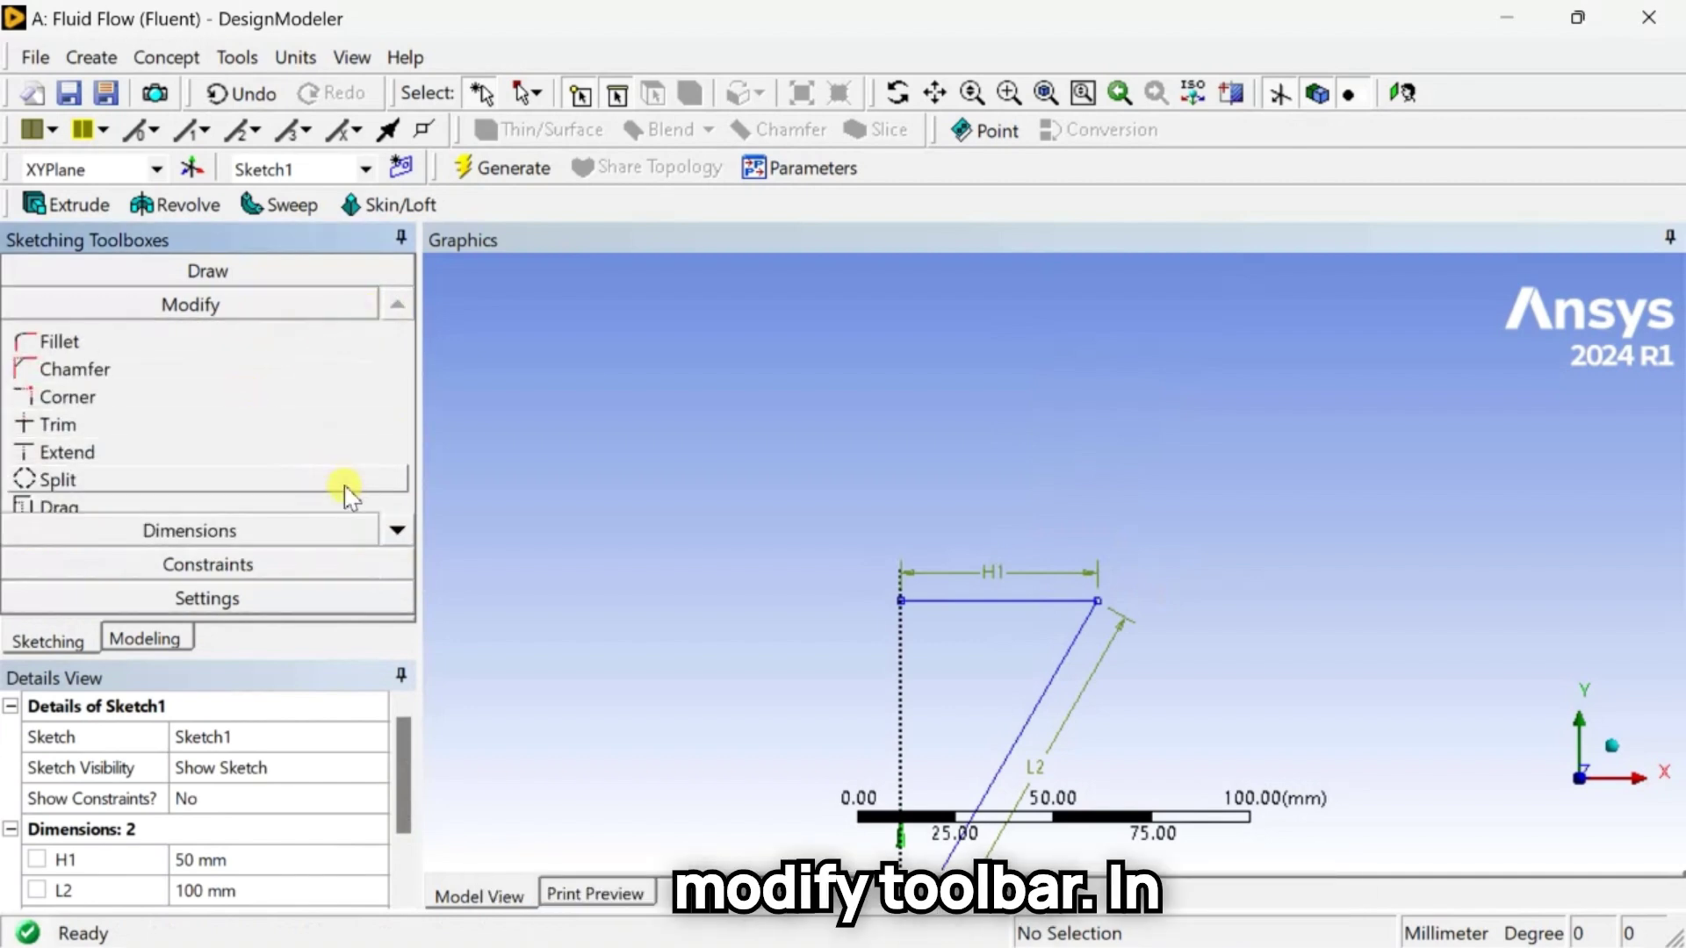
pyautogui.click(397, 530)
pyautogui.click(396, 530)
pyautogui.click(396, 530)
pyautogui.click(396, 531)
pyautogui.click(396, 531)
pyautogui.click(396, 531)
pyautogui.click(396, 531)
pyautogui.click(396, 531)
pyautogui.click(396, 531)
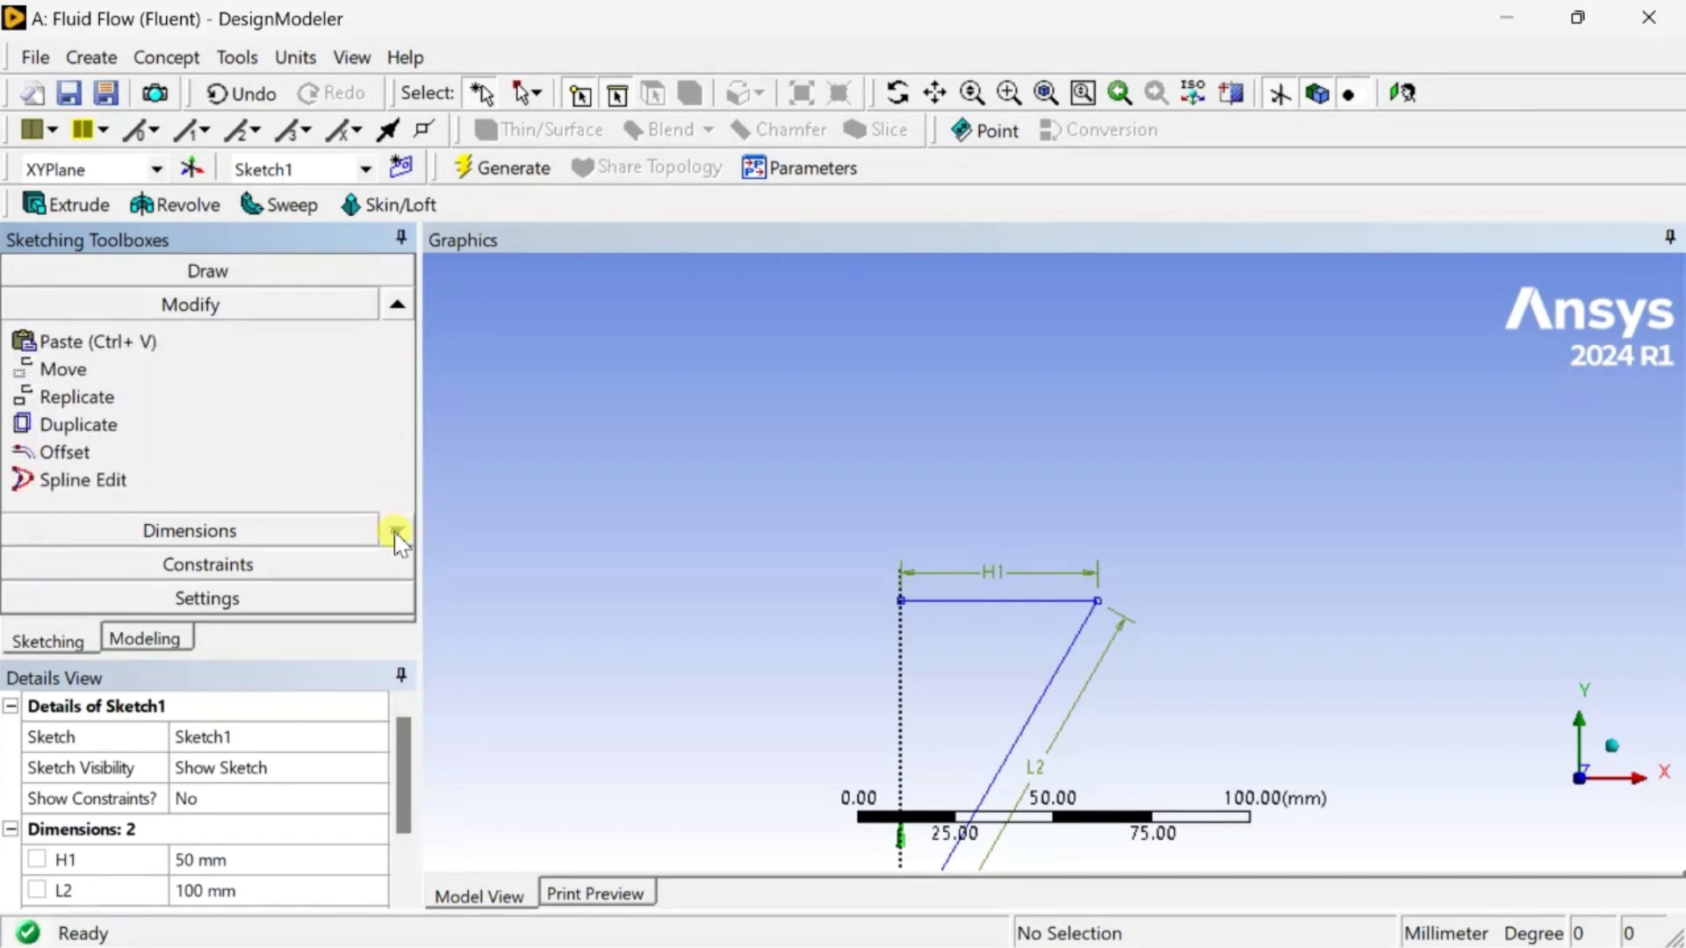
pyautogui.click(123, 399)
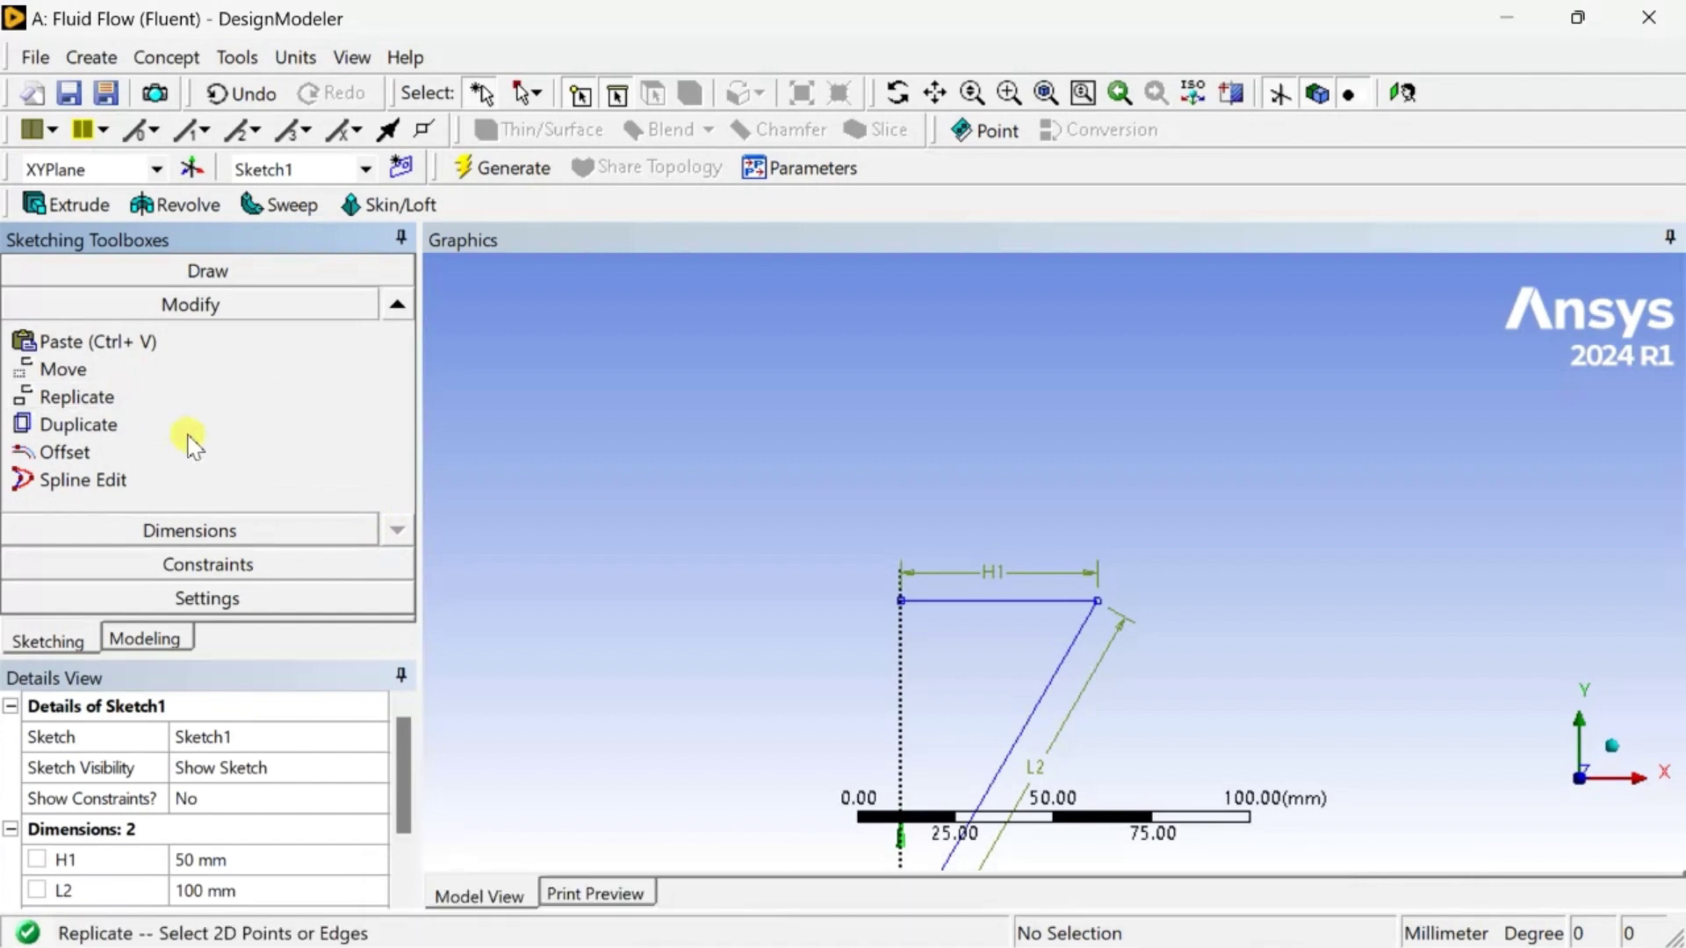
pyautogui.scroll(-2, 1058, 564)
pyautogui.click(1035, 591)
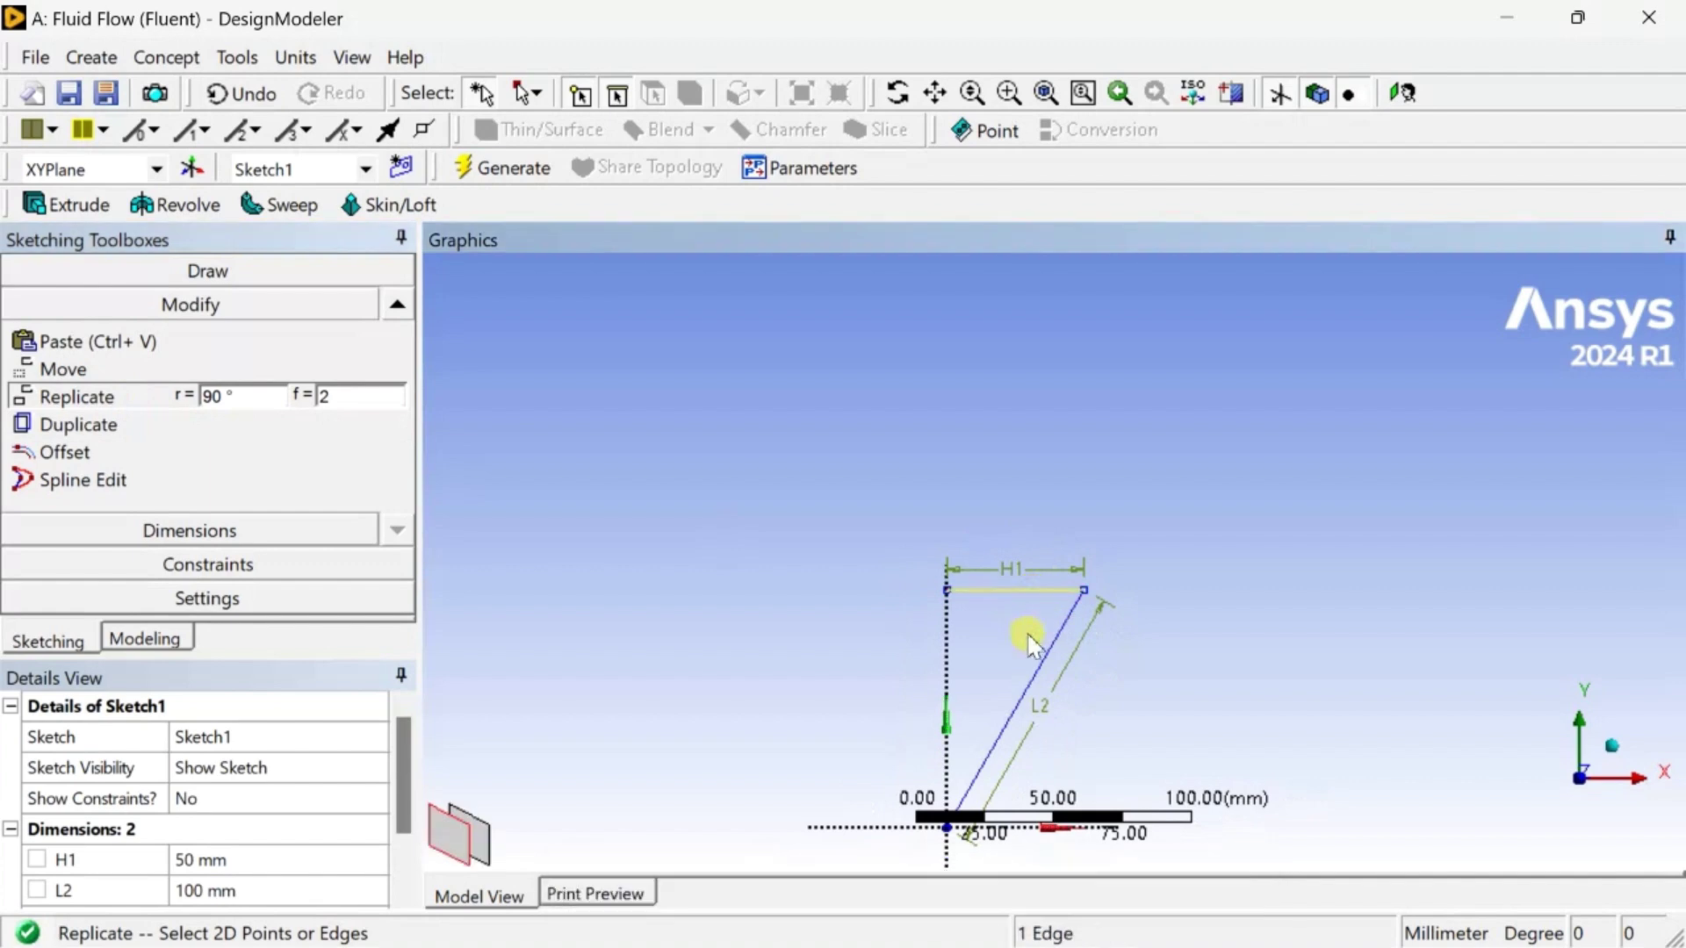
pyautogui.keyDown('ctrl'); pyautogui.click(1043, 657); pyautogui.keyUp('ctrl')
pyautogui.rightClick(999, 624)
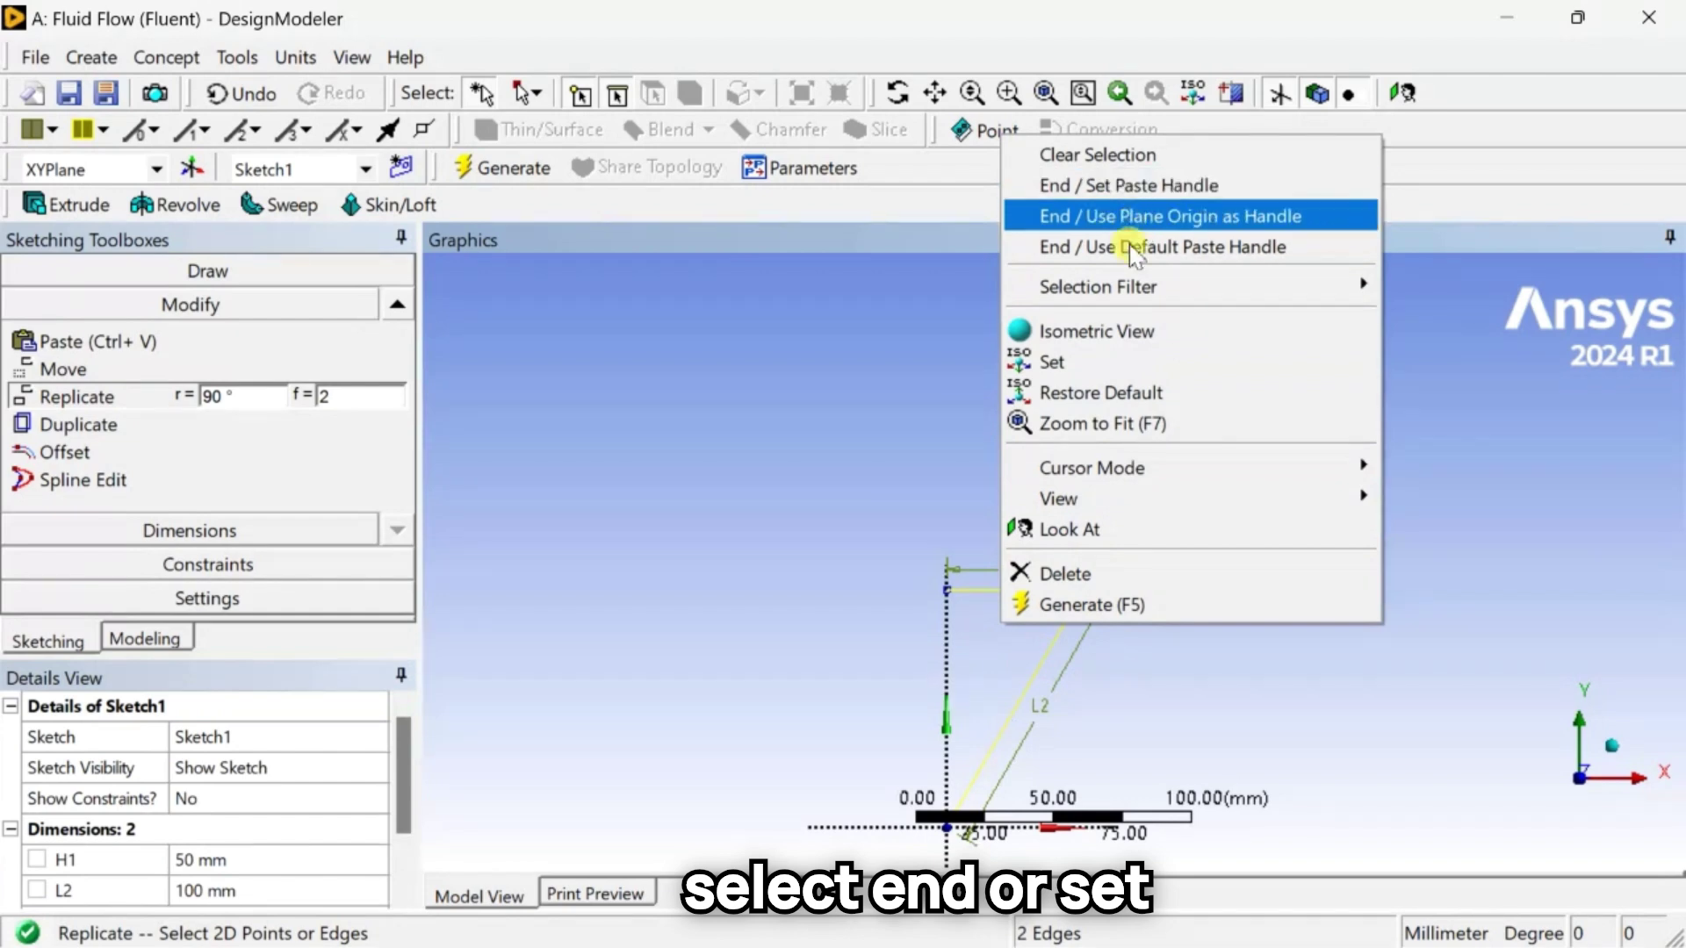
pyautogui.moveTo(1132, 294)
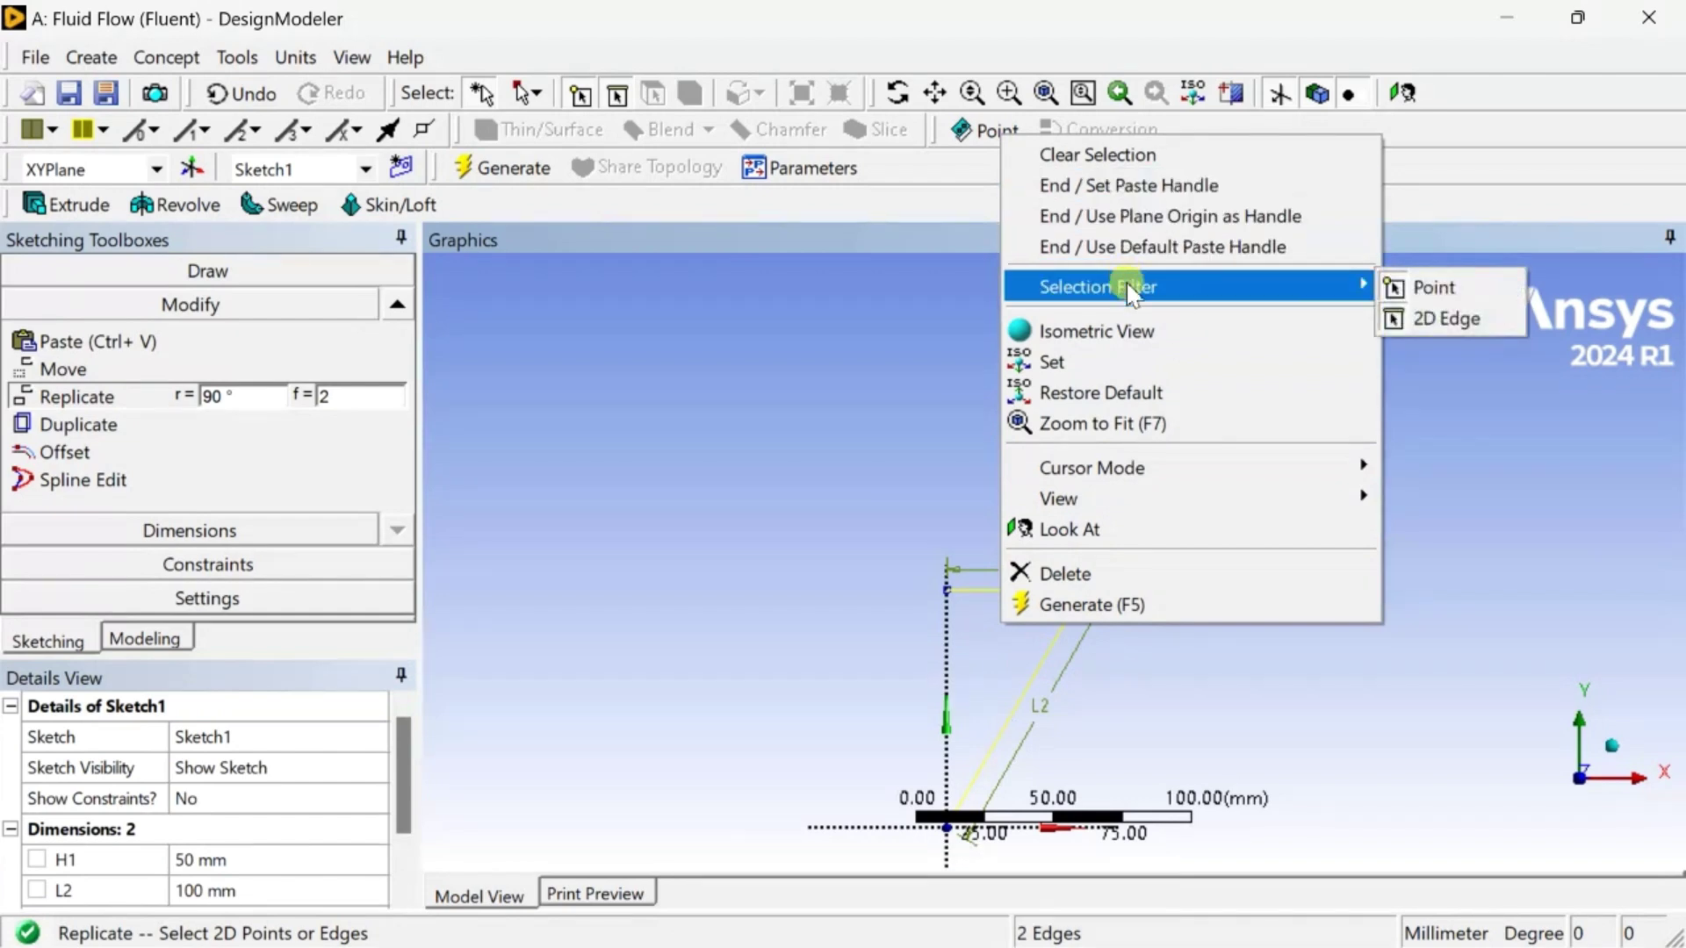
pyautogui.click(1148, 185)
# Set the plane origin, at the lower end of the slanted edge, as the paste handle for the replicated edges.
pyautogui.scroll(-2, 986, 544)
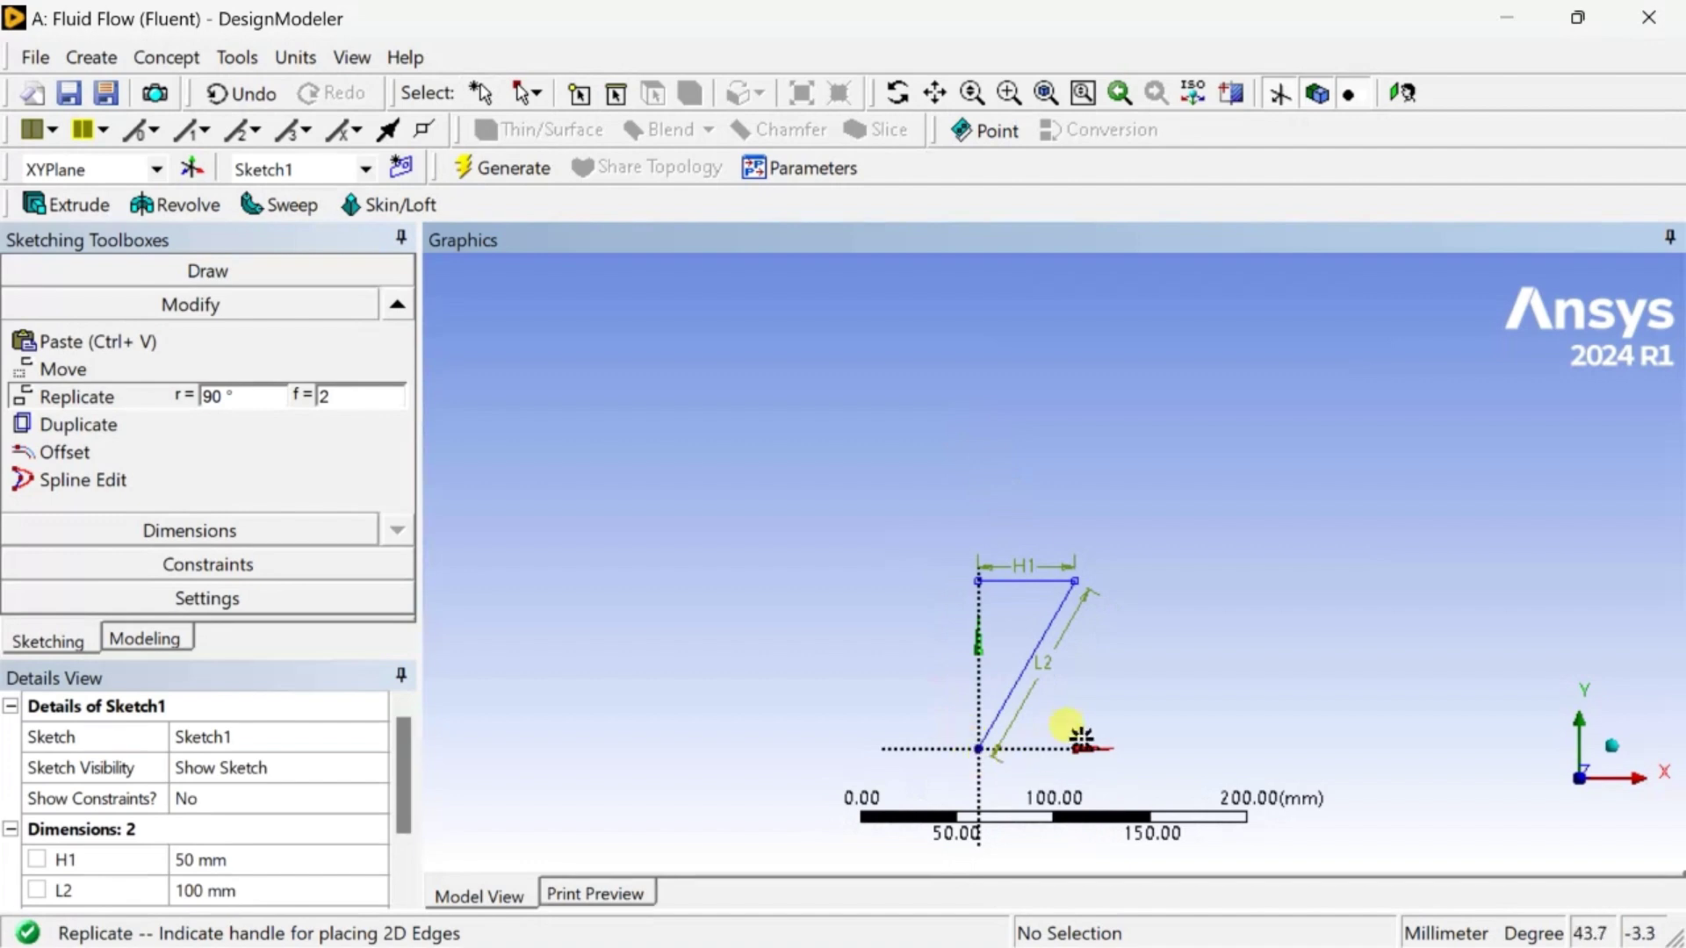
pyautogui.moveTo(1080, 711)
pyautogui.keyDown('ctrl'); pyautogui.mouseDown(button='middle')
pyautogui.moveTo(1072, 670)
pyautogui.moveTo(1104, 584)
pyautogui.mouseUp(button='middle'); pyautogui.keyUp('ctrl')
pyautogui.scroll(5, 1105, 584)
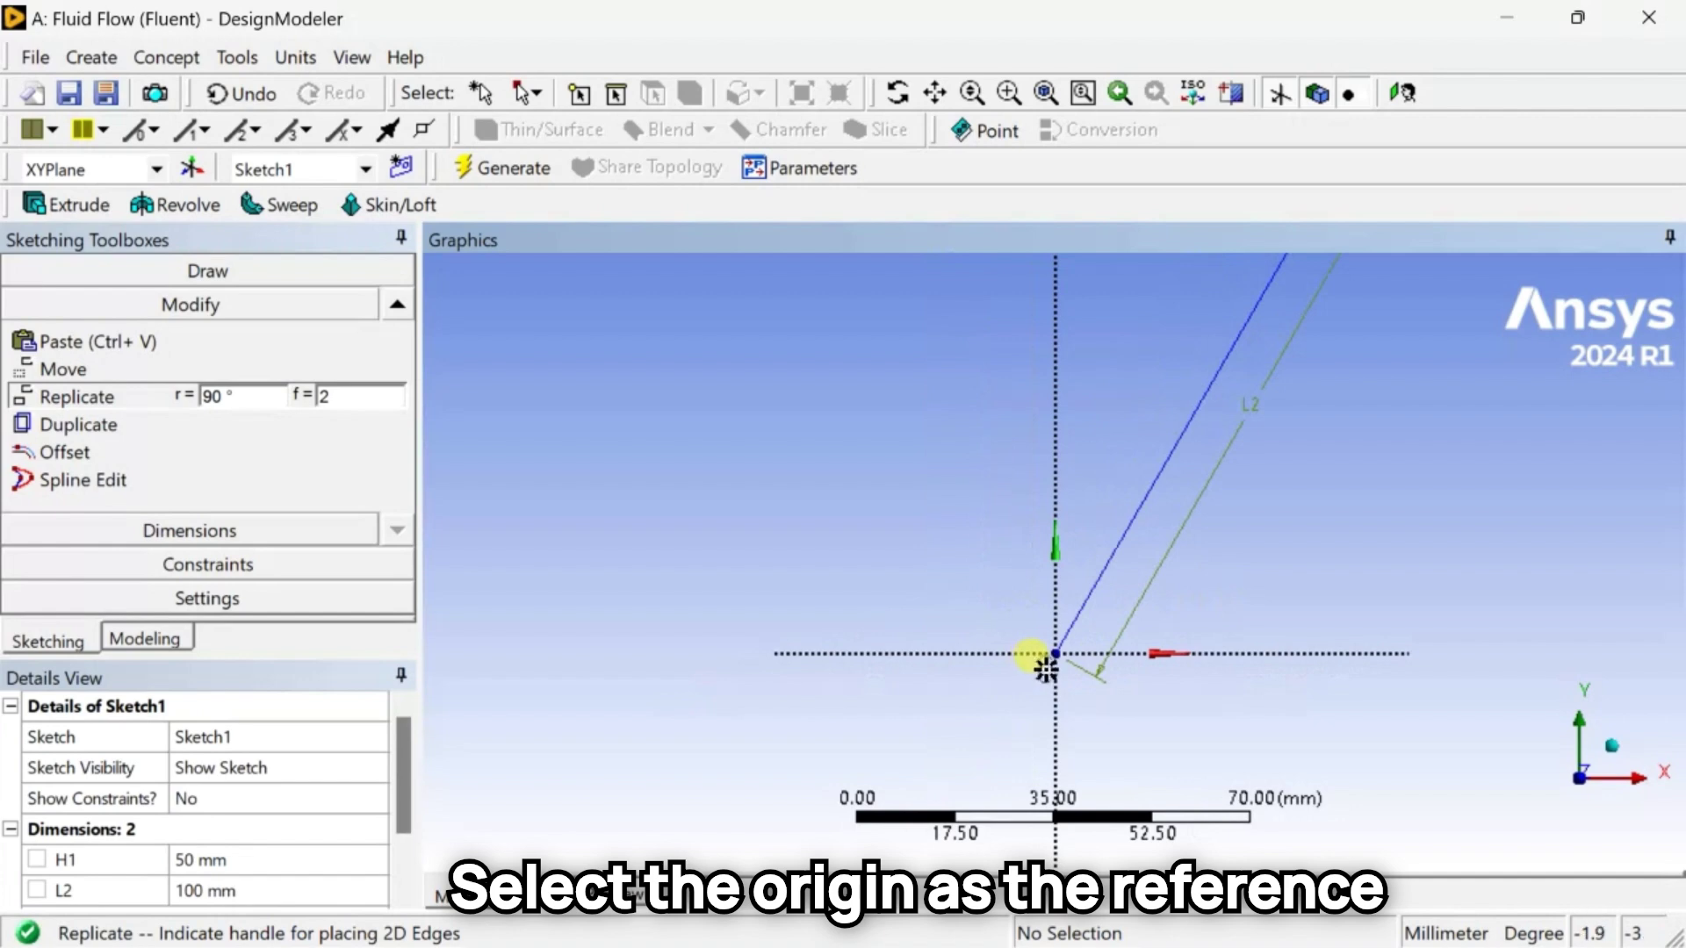
pyautogui.click(1055, 647)
pyautogui.scroll(-3, 1040, 647)
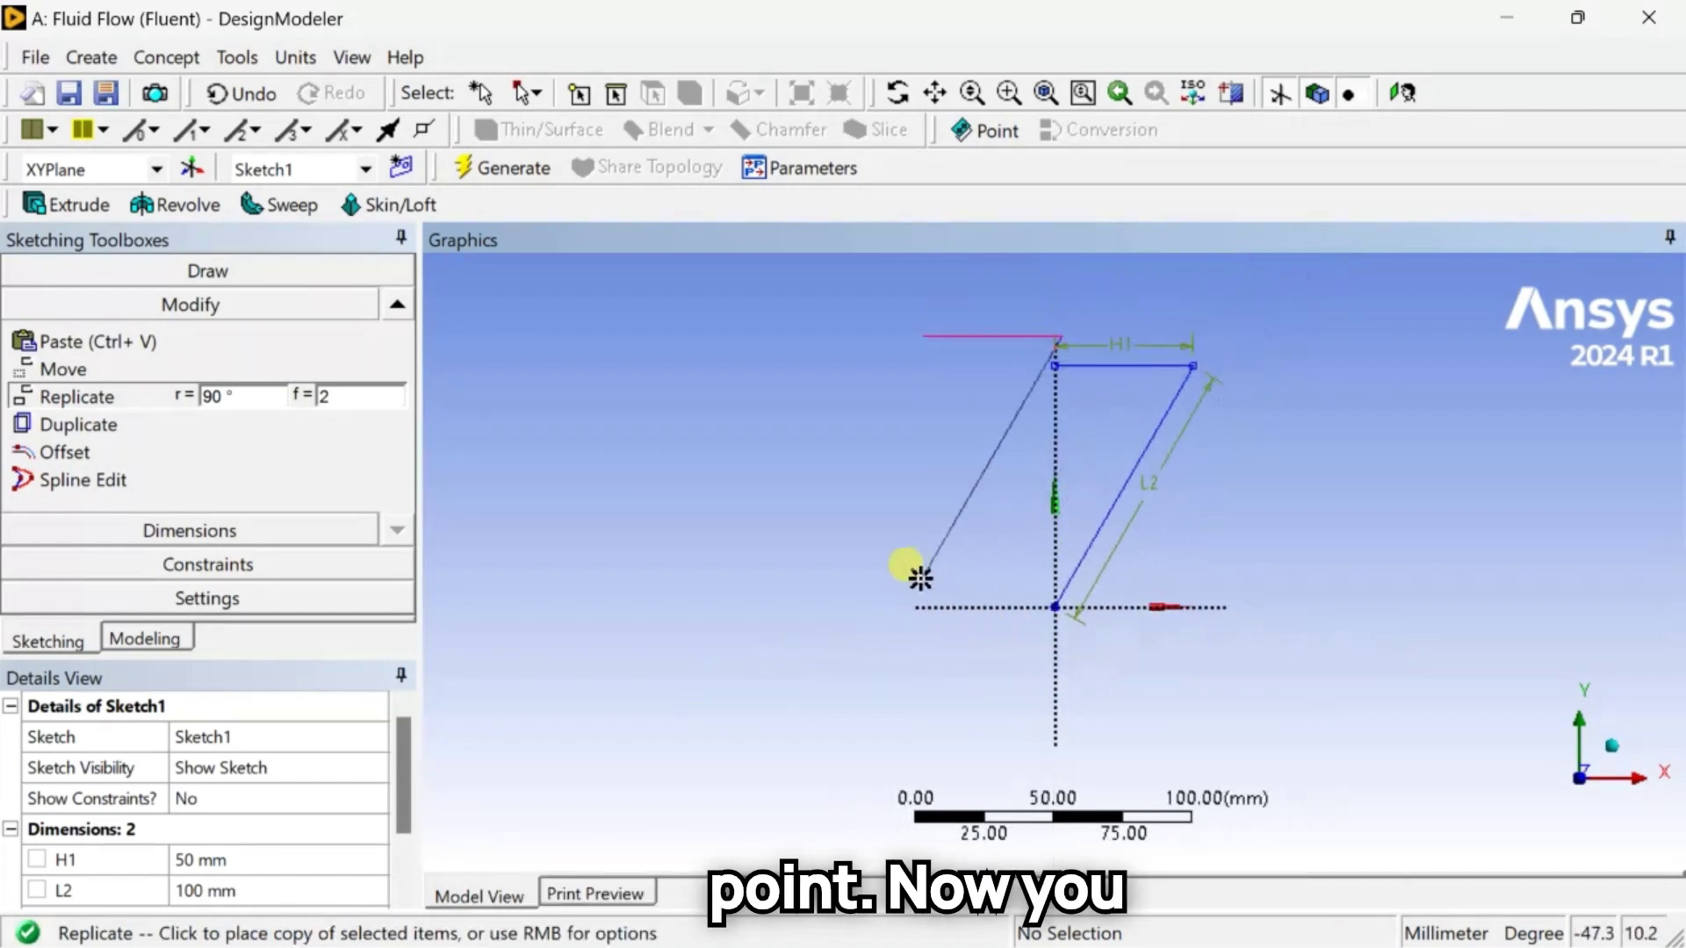
# Flip the replicated edges horizontally and paste them at the origin to close the triangle, ending the replication and generating the sketch.
pyautogui.rightClick(894, 583)
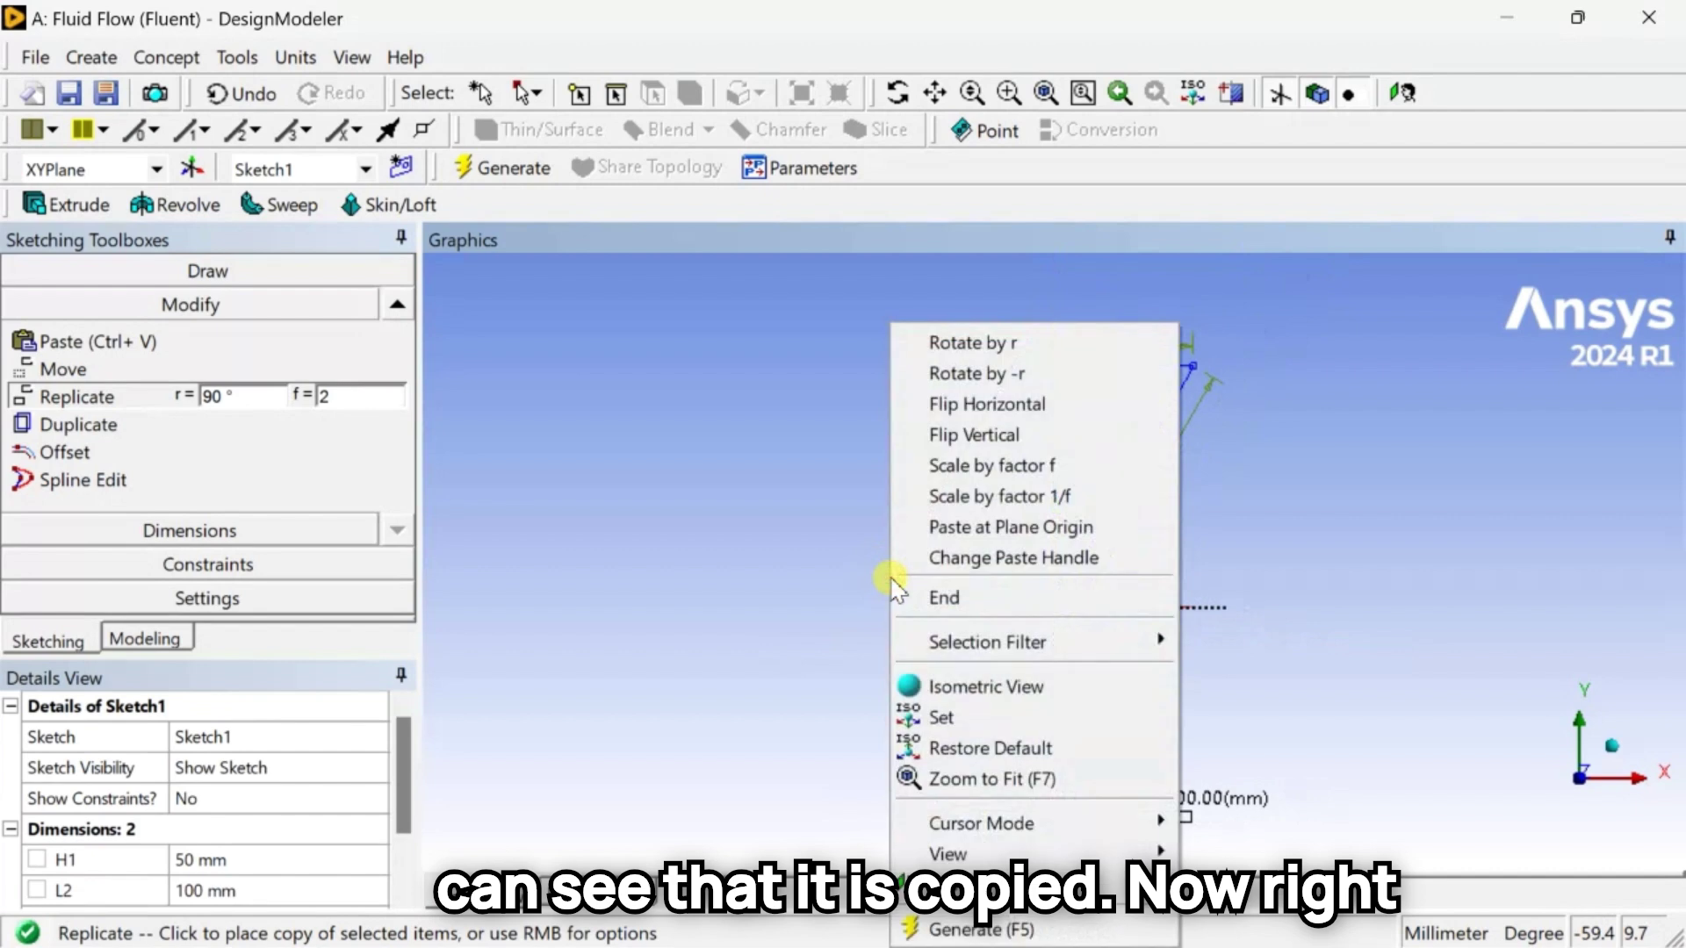
pyautogui.click(1018, 406)
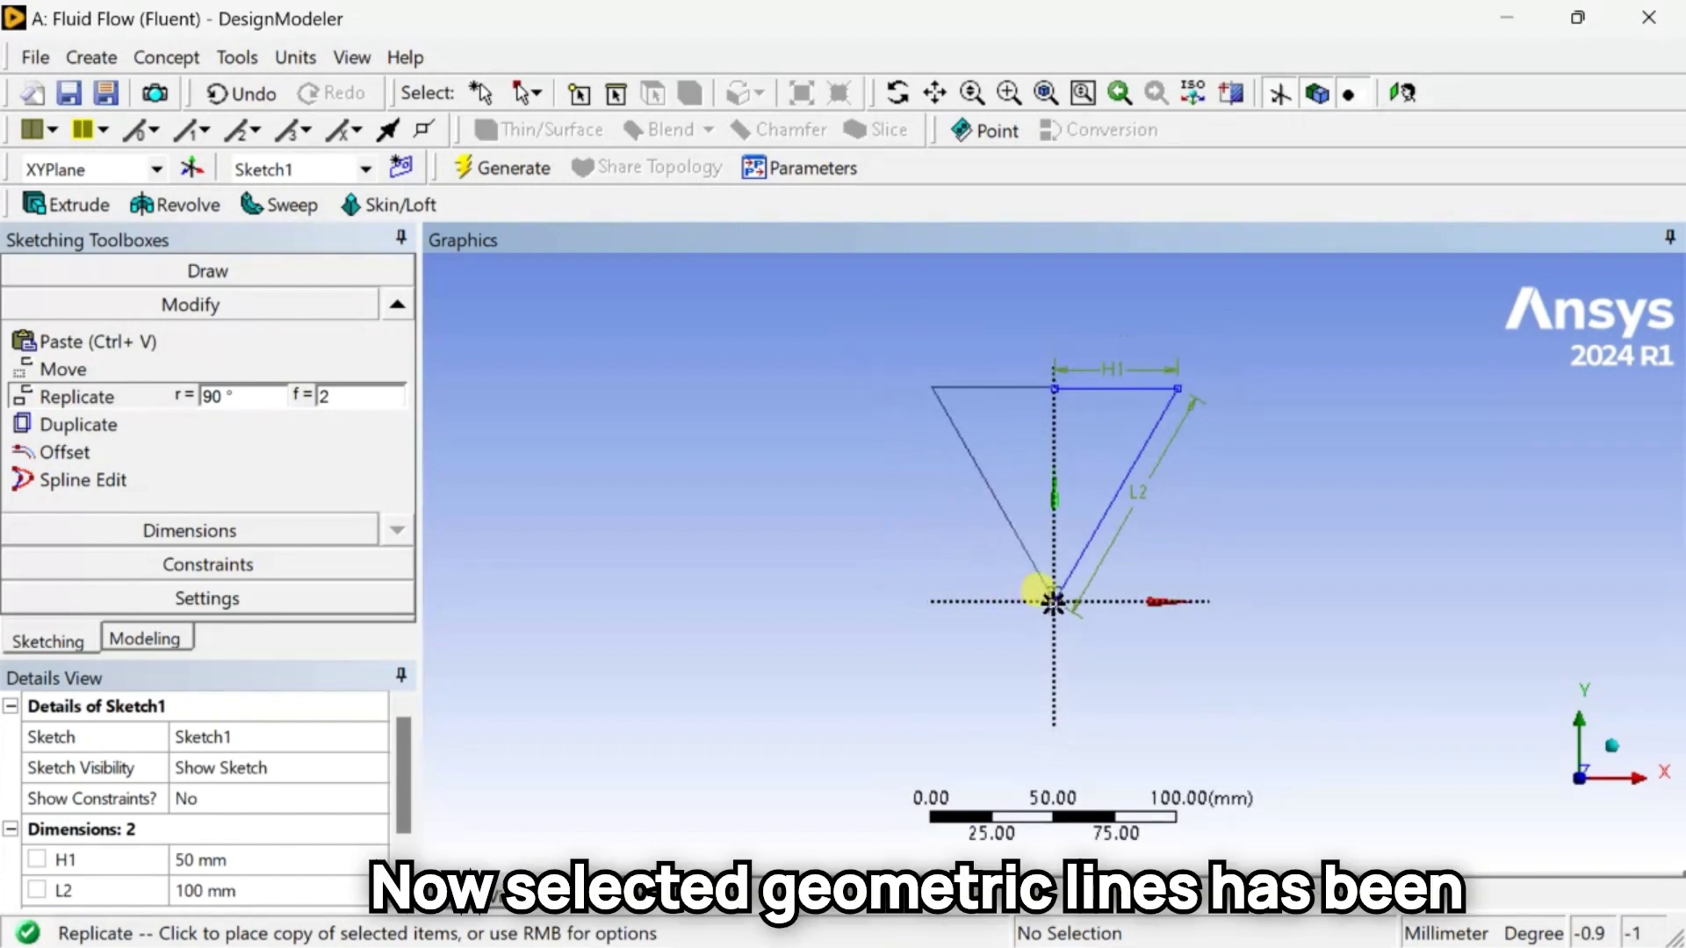
pyautogui.click(1054, 602)
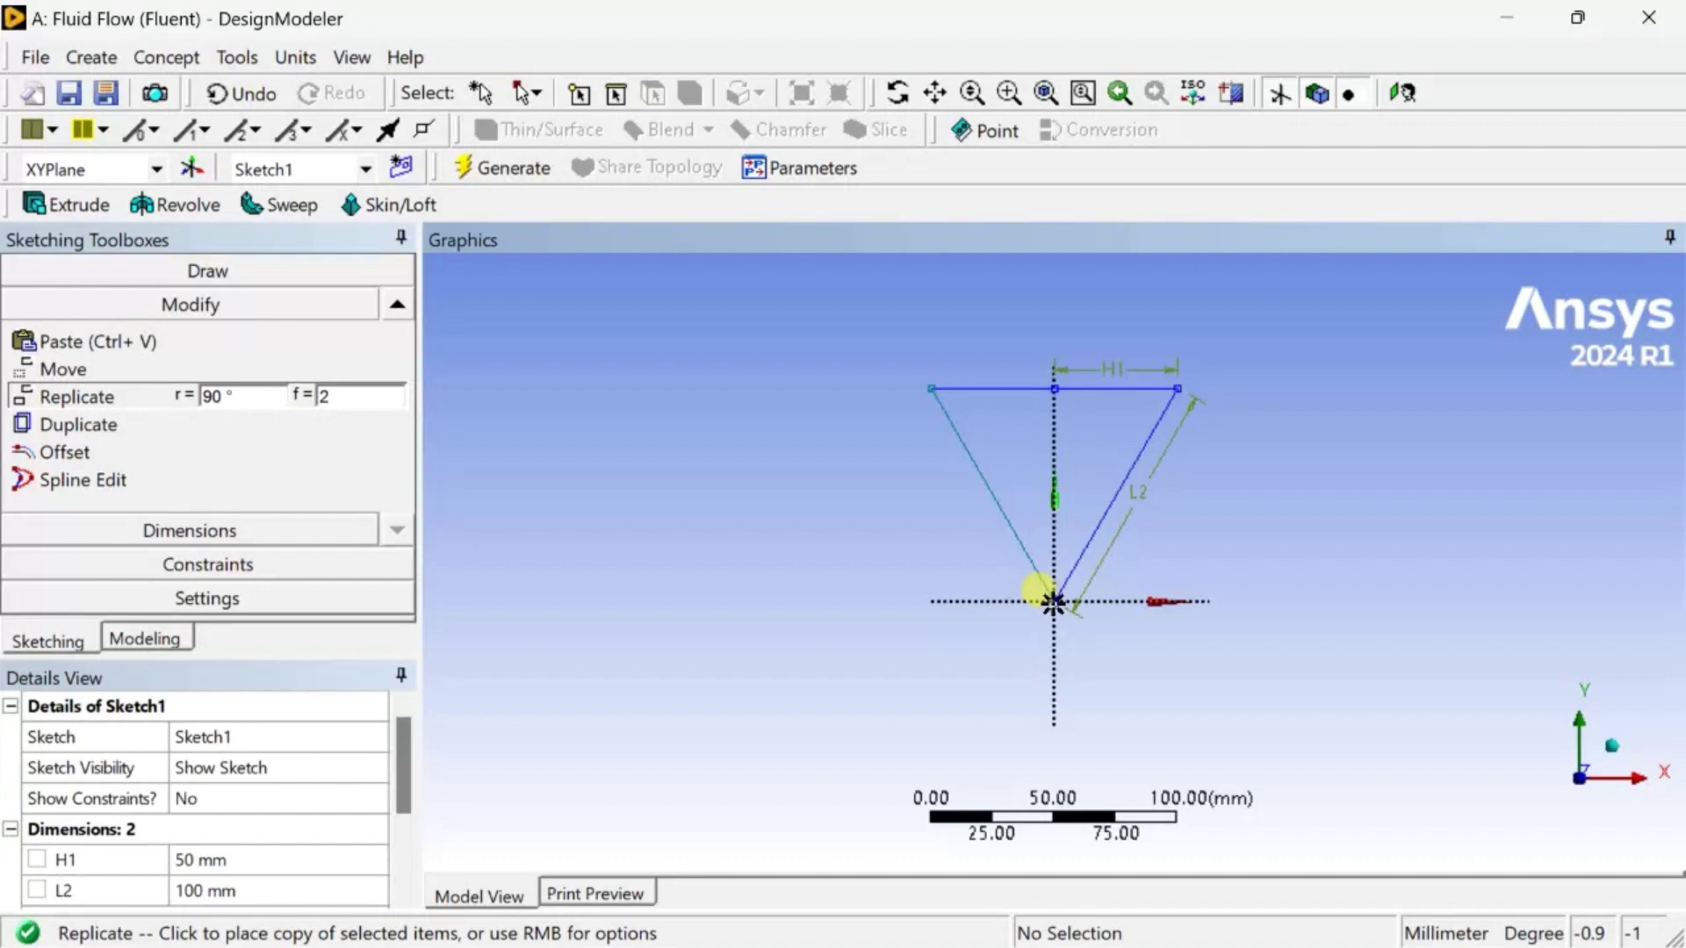
pyautogui.rightClick(857, 518)
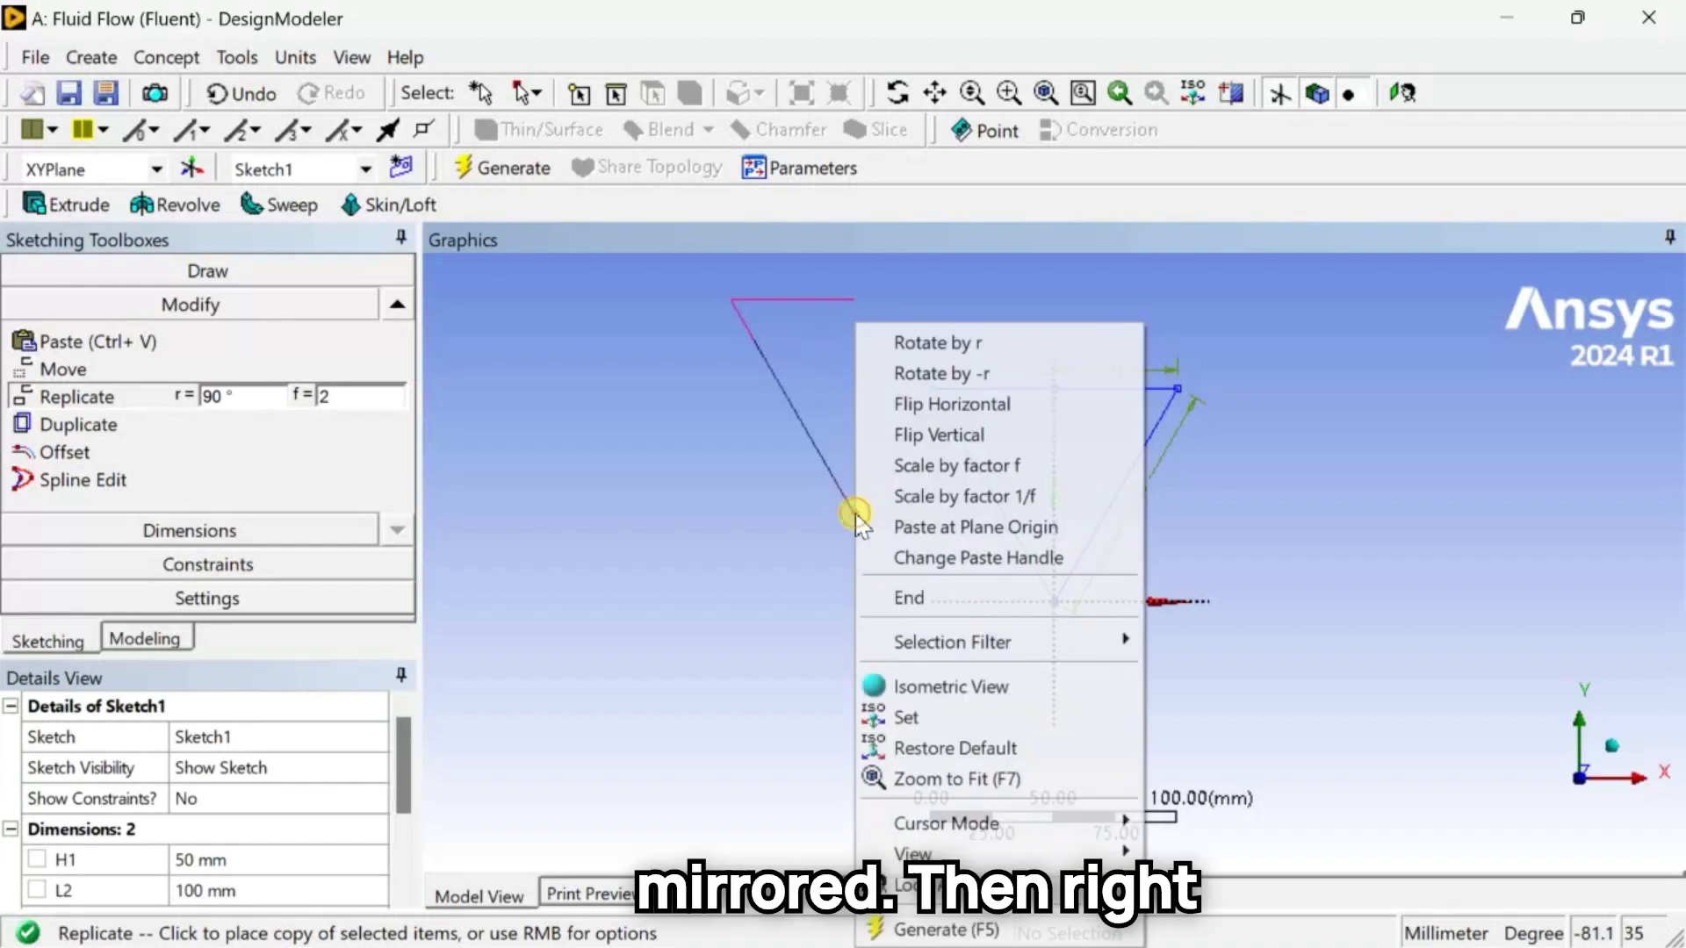
pyautogui.click(910, 597)
pyautogui.scroll(2, 1060, 448)
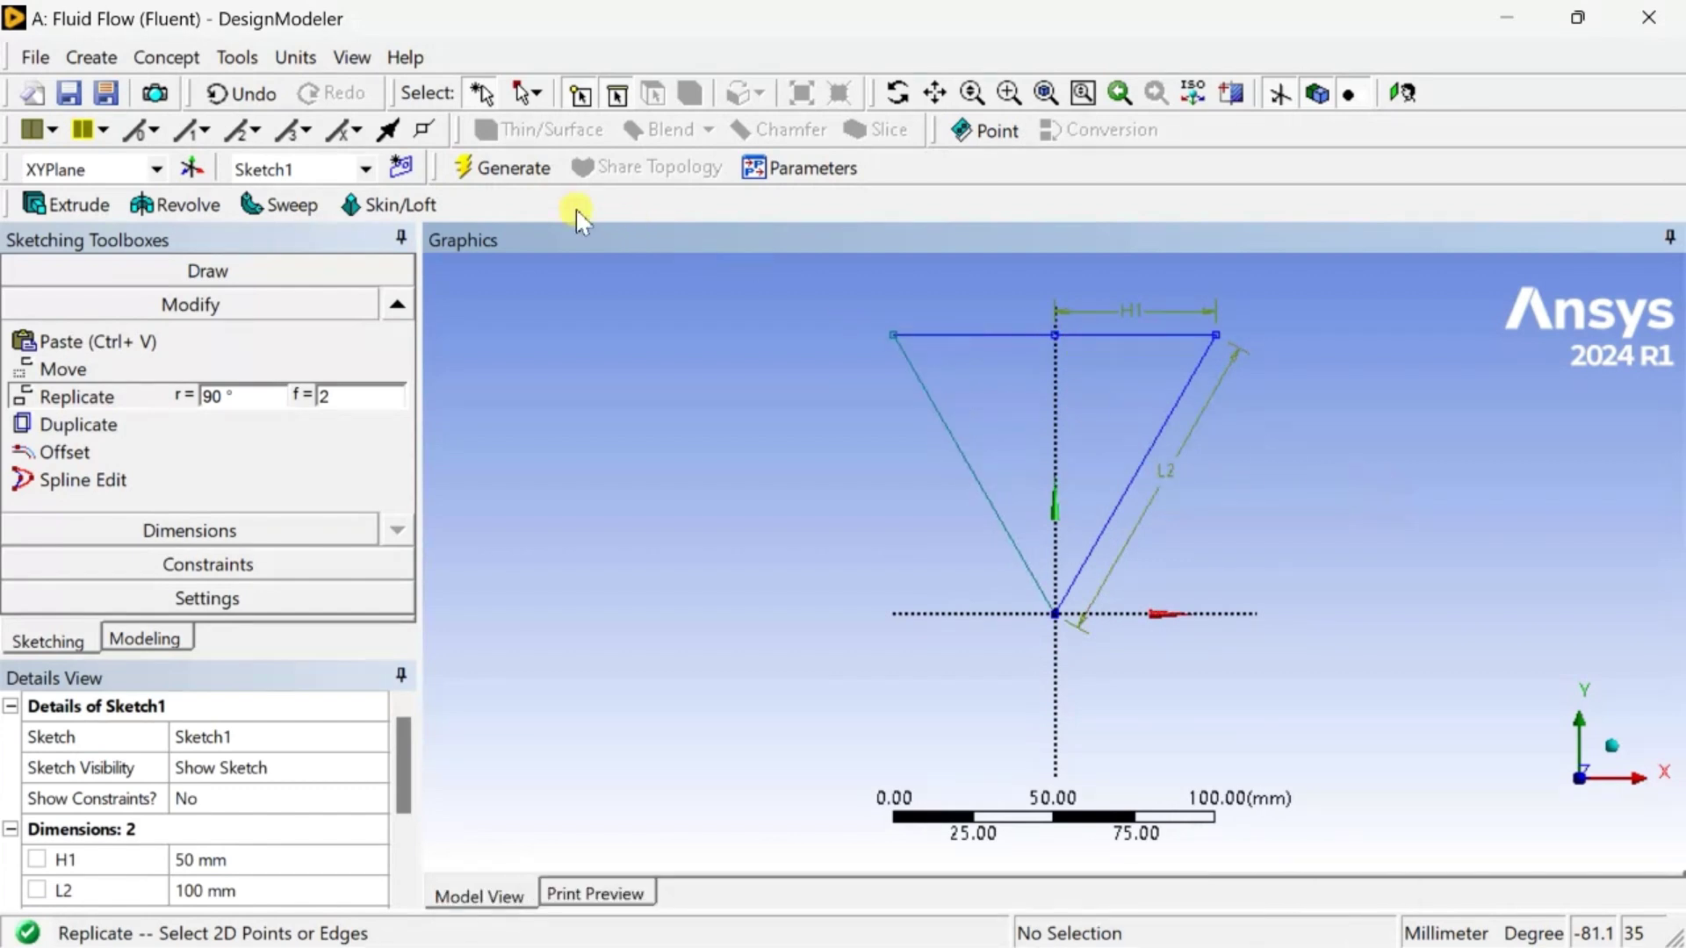
pyautogui.click(490, 172)
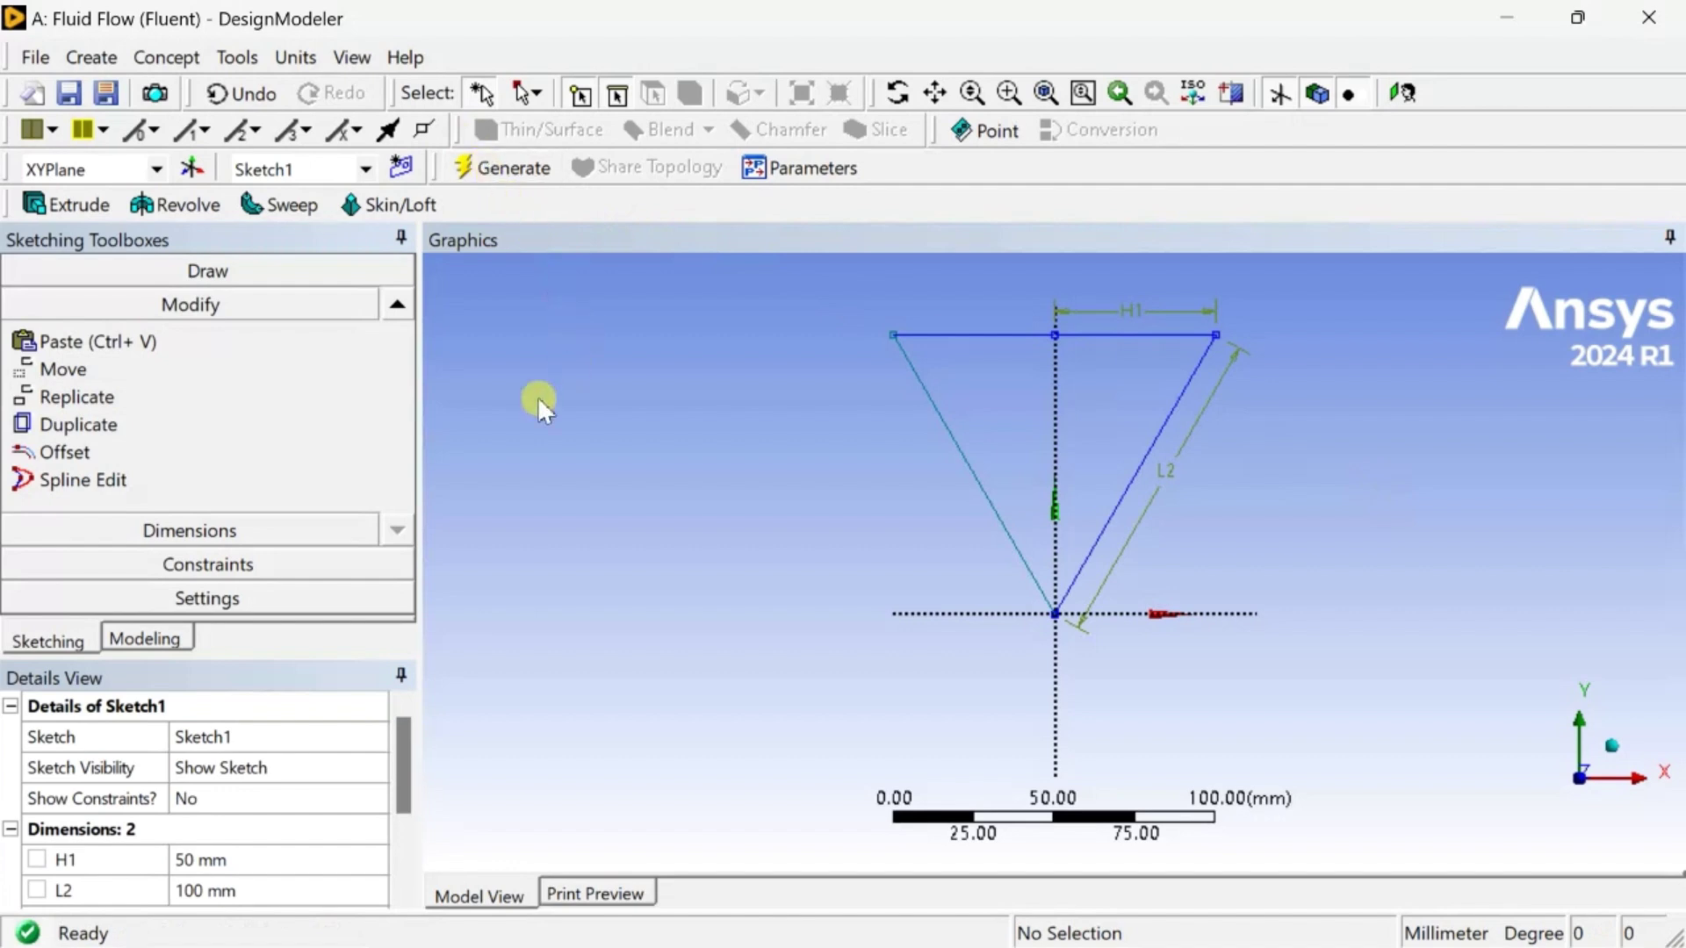
# Add a general dimension to the slanted edge of the mirrored half and generate the sketch.
pyautogui.click(182, 531)
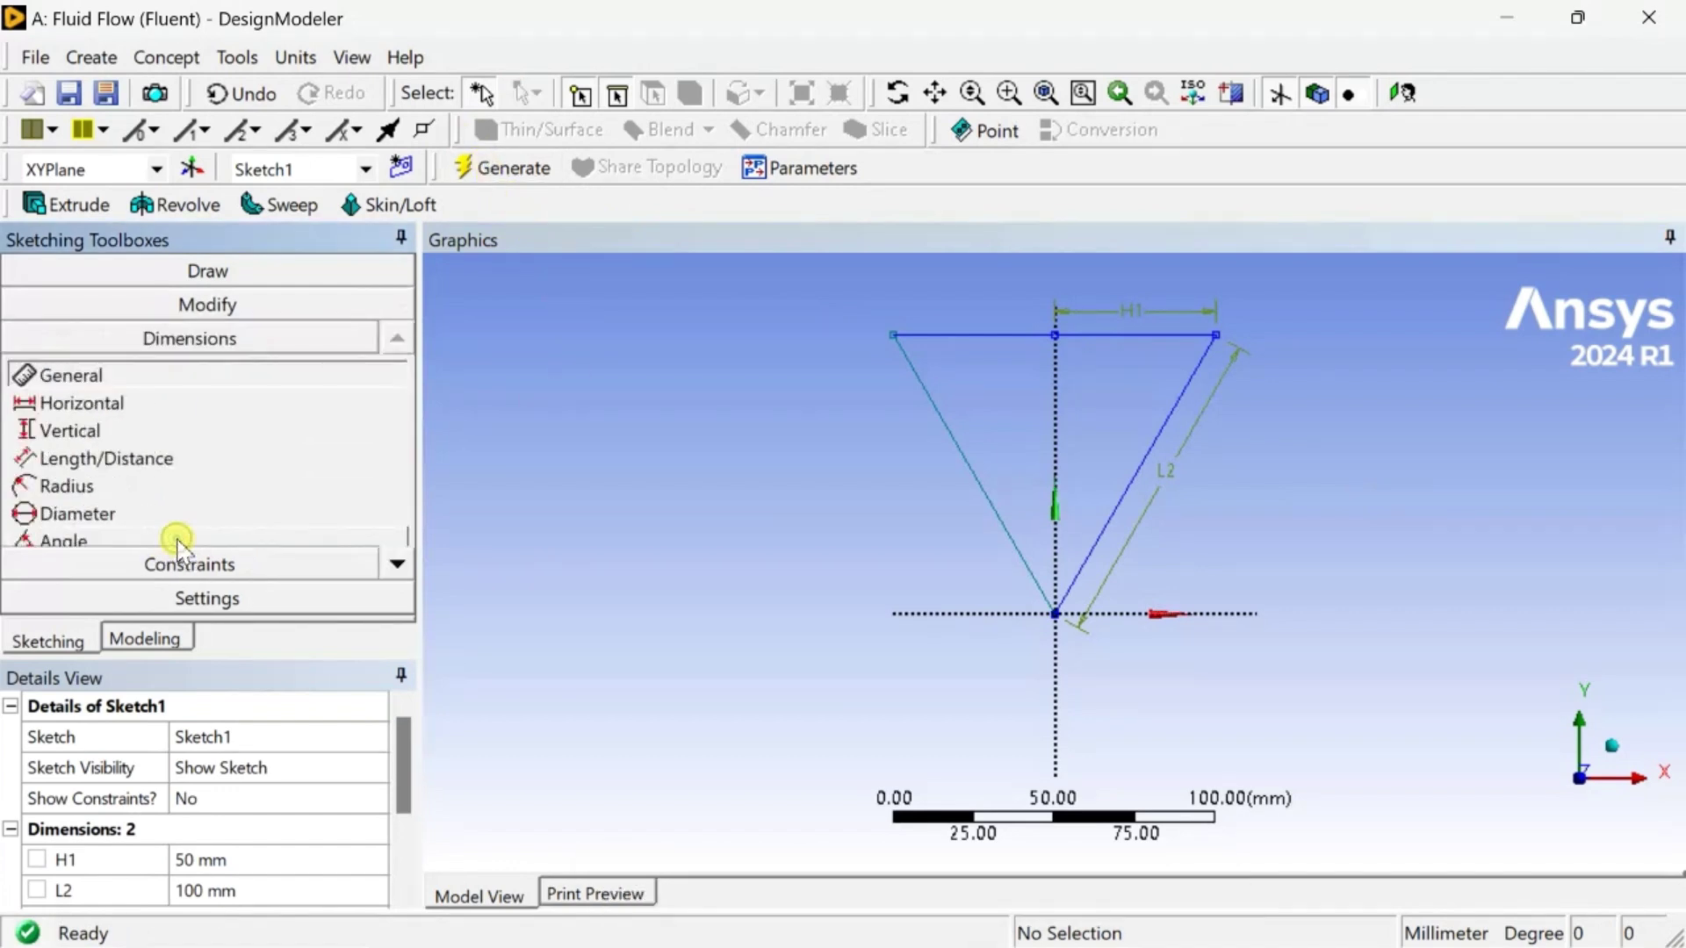
pyautogui.click(957, 481)
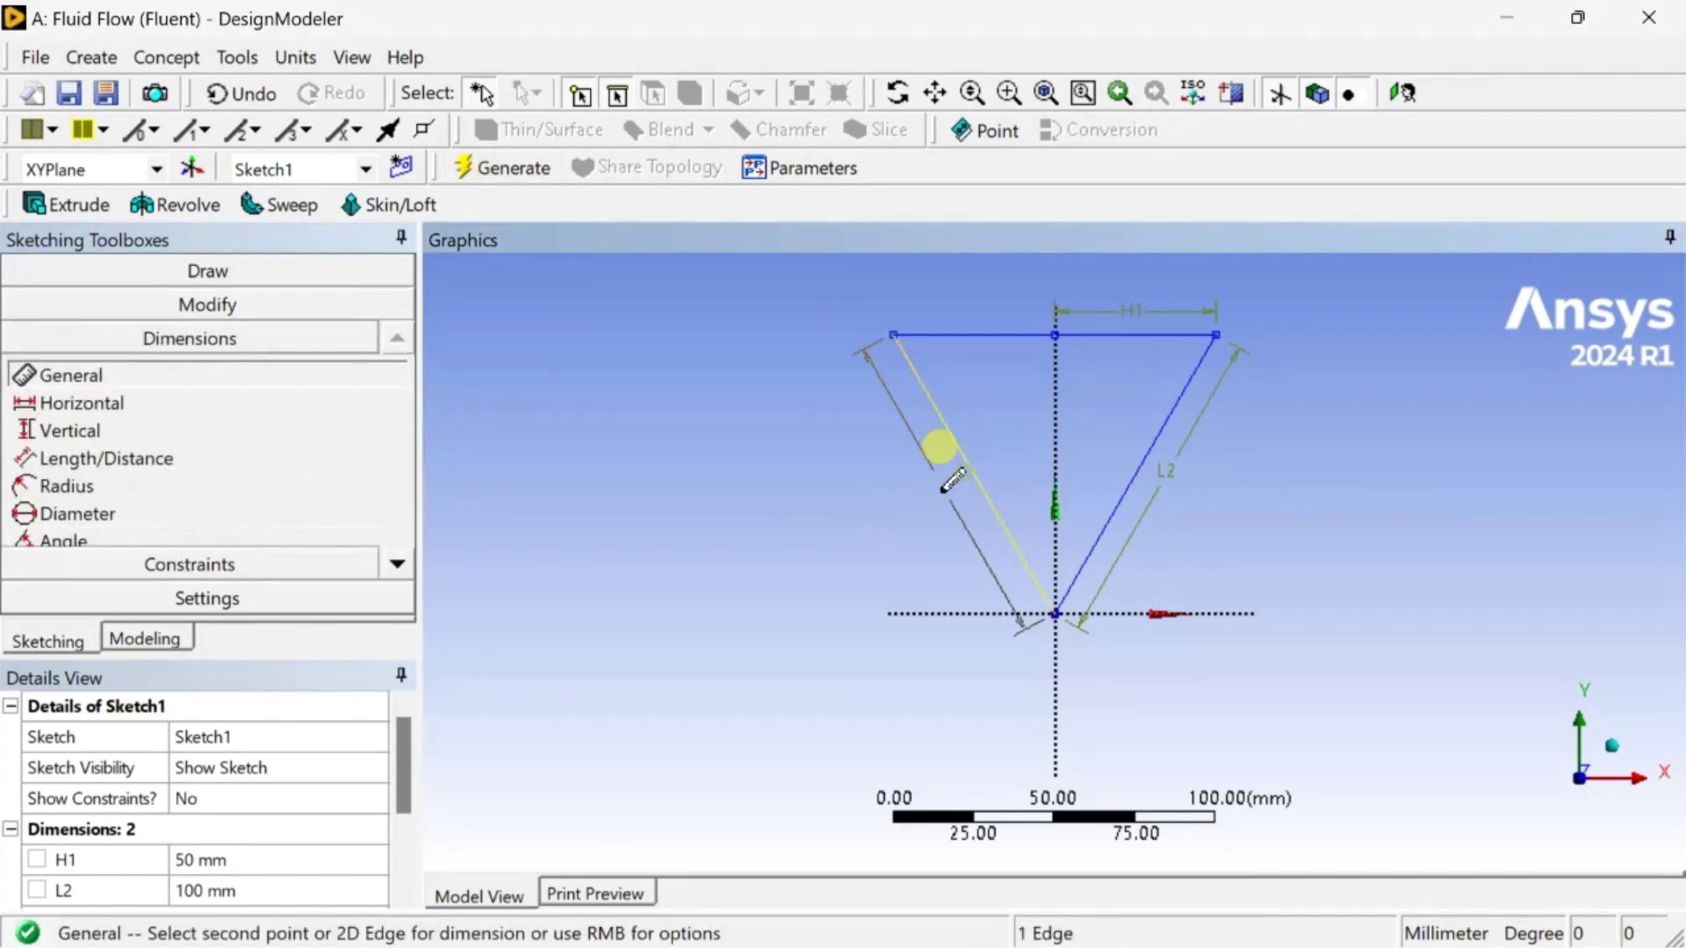
pyautogui.click(935, 457)
pyautogui.scroll(-1, 319, 802)
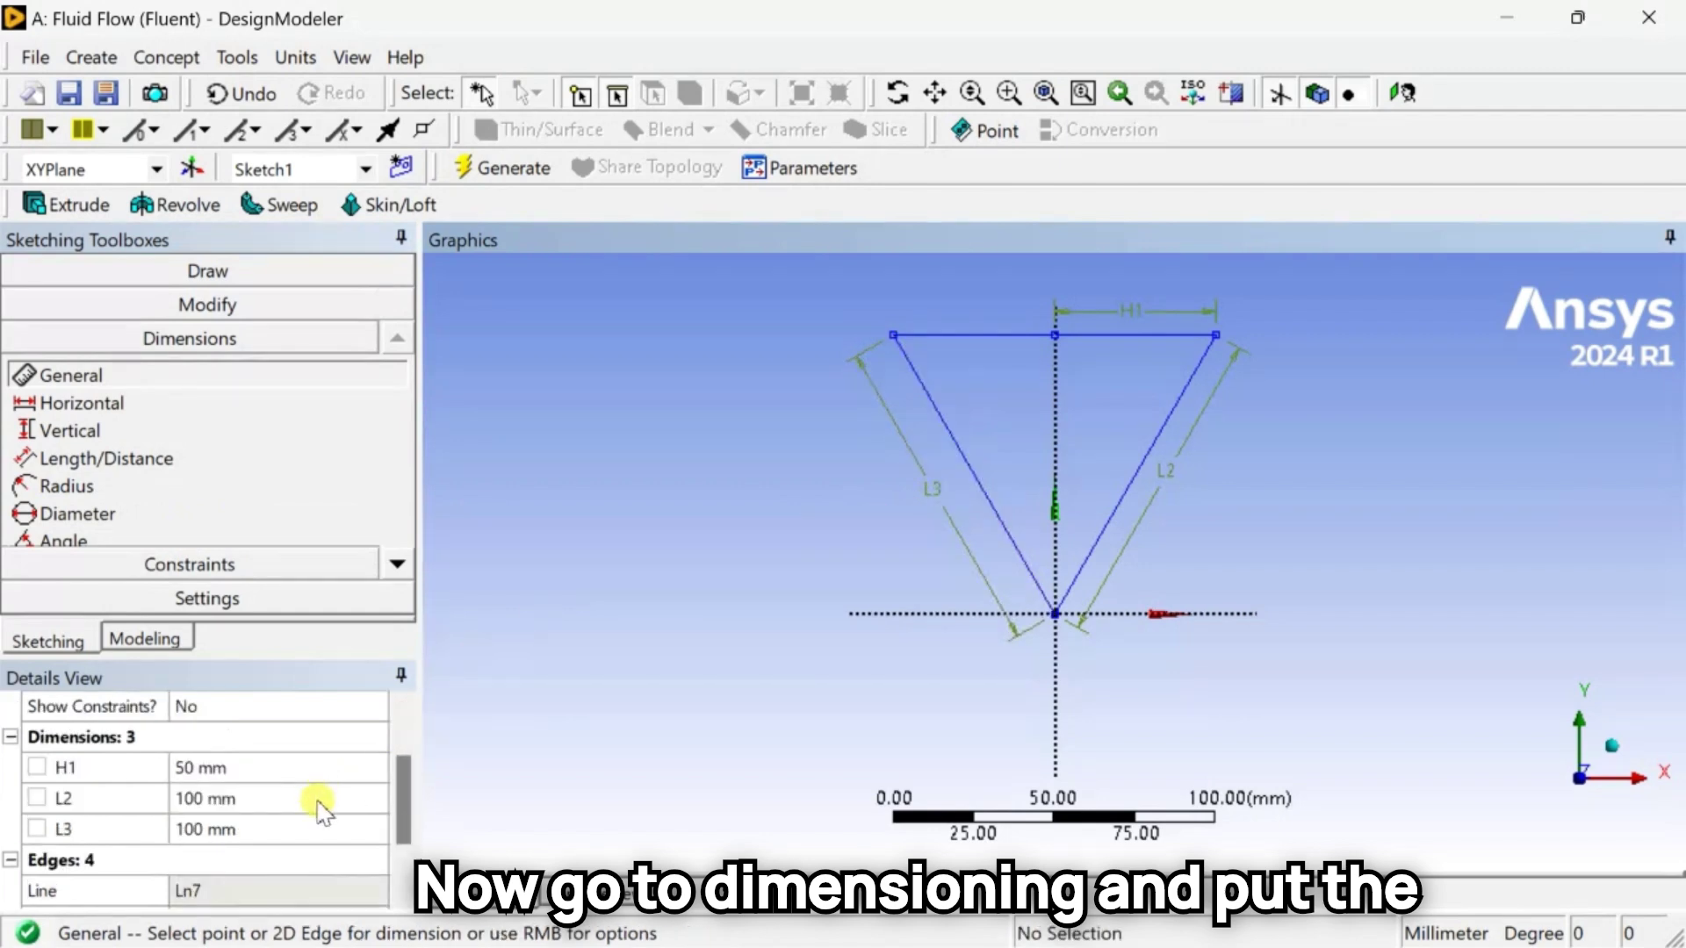
pyautogui.click(186, 828)
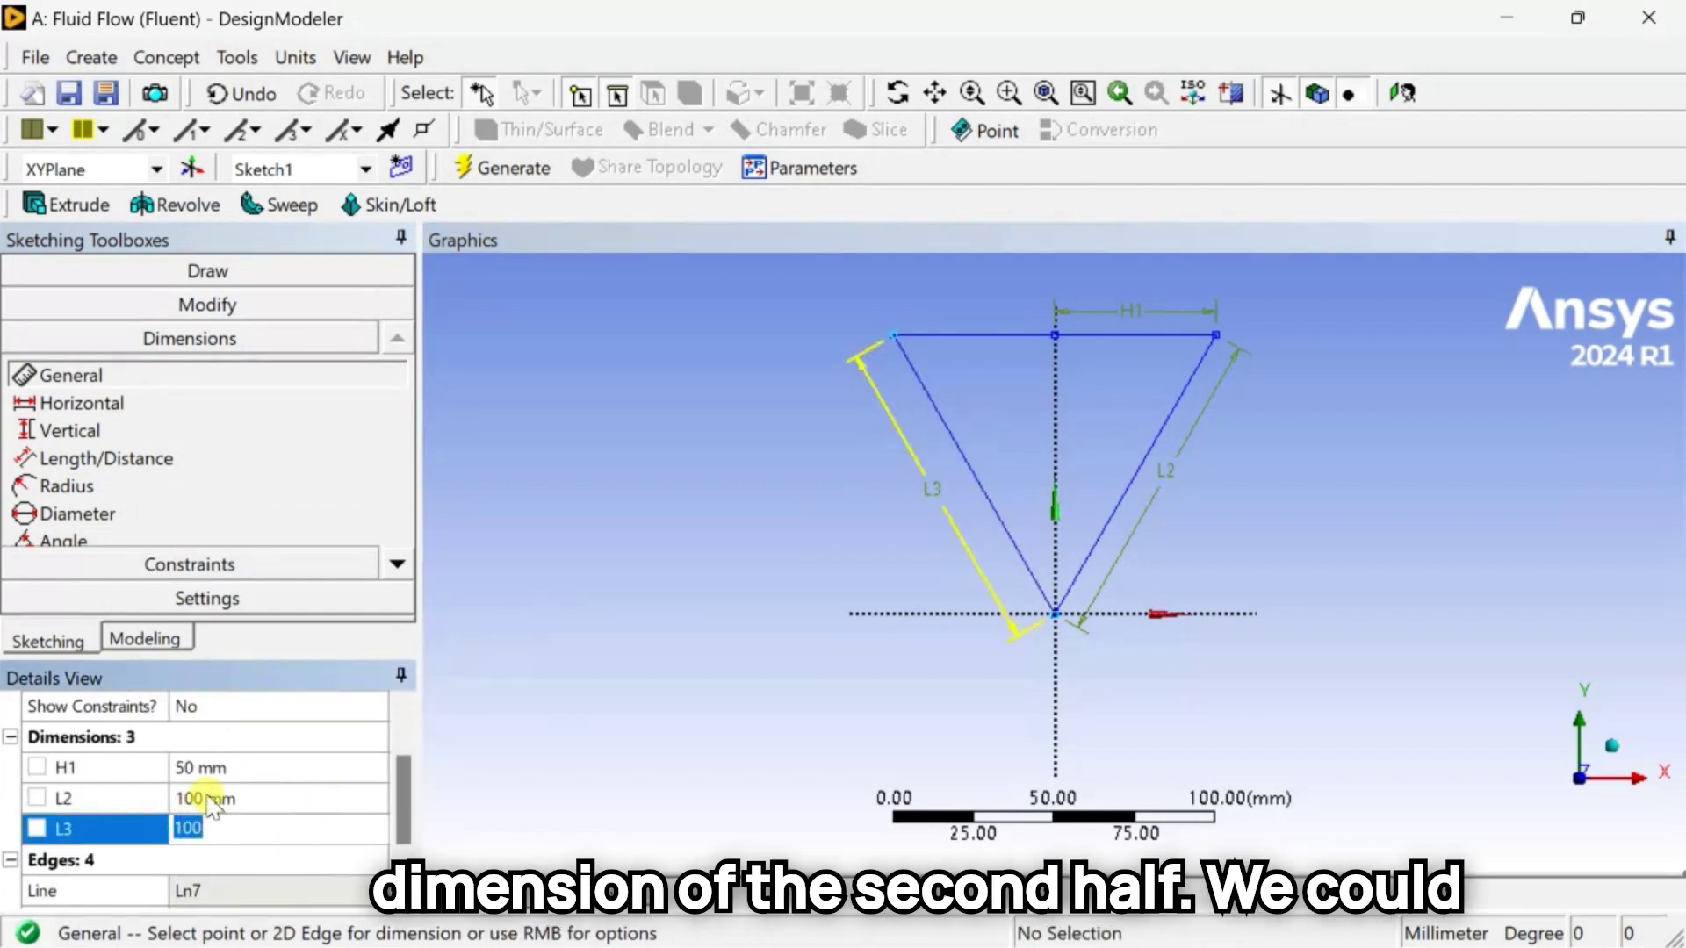
pyautogui.click(207, 799)
pyautogui.click(215, 768)
pyautogui.click(800, 576)
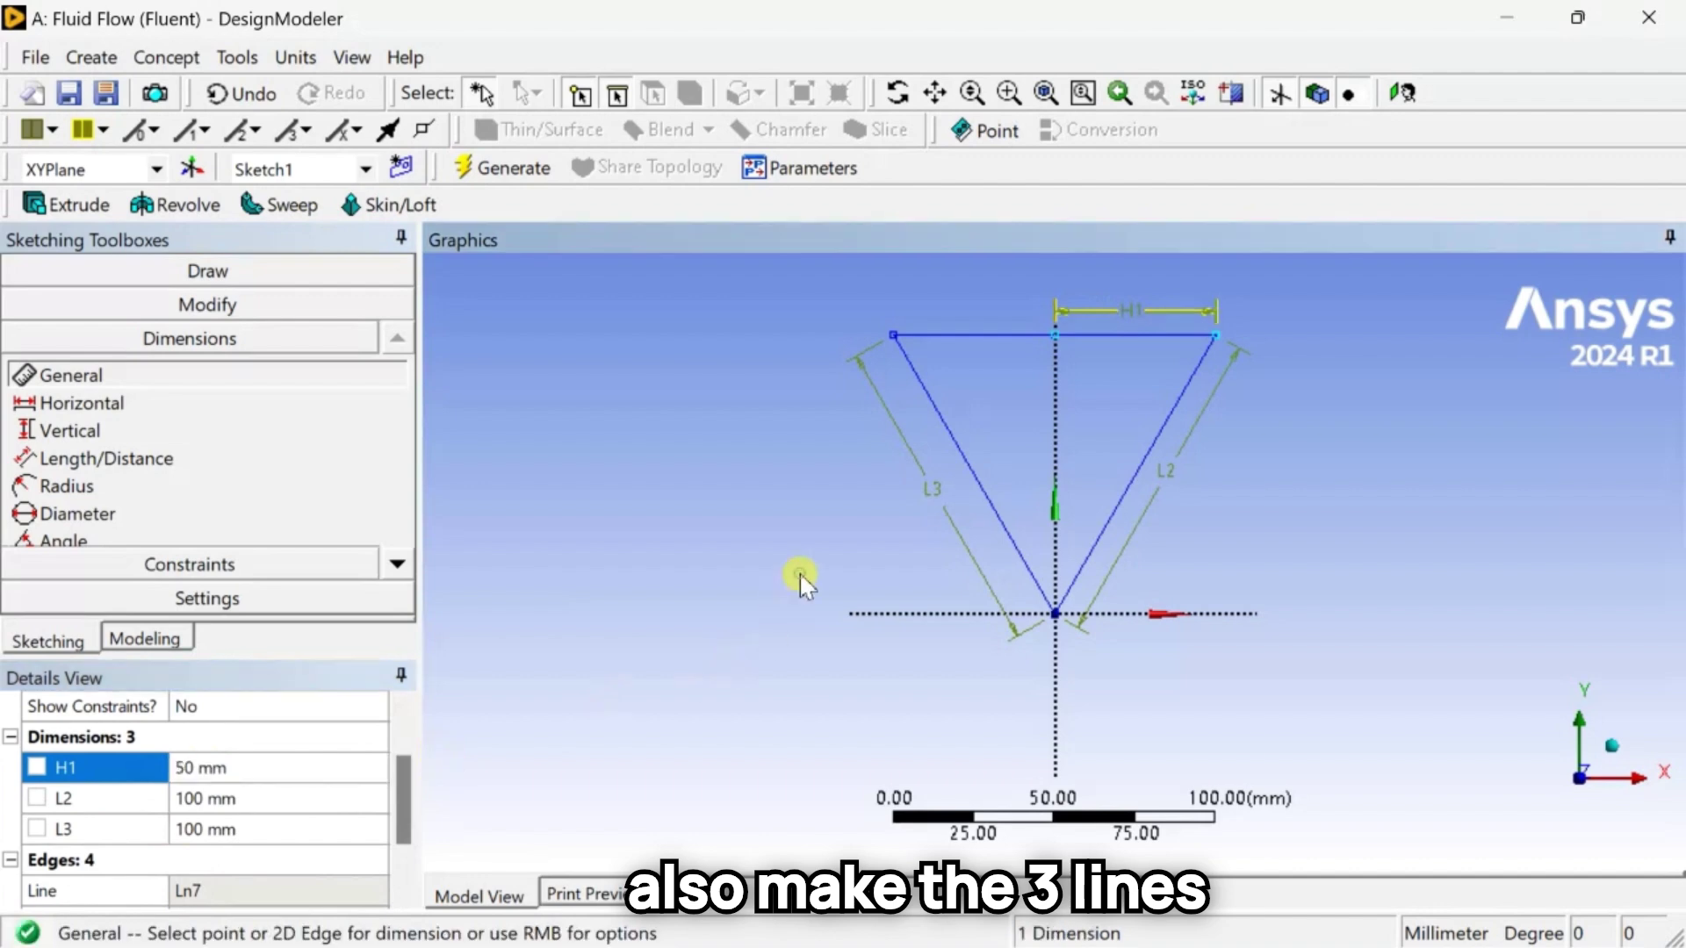
pyautogui.click(518, 169)
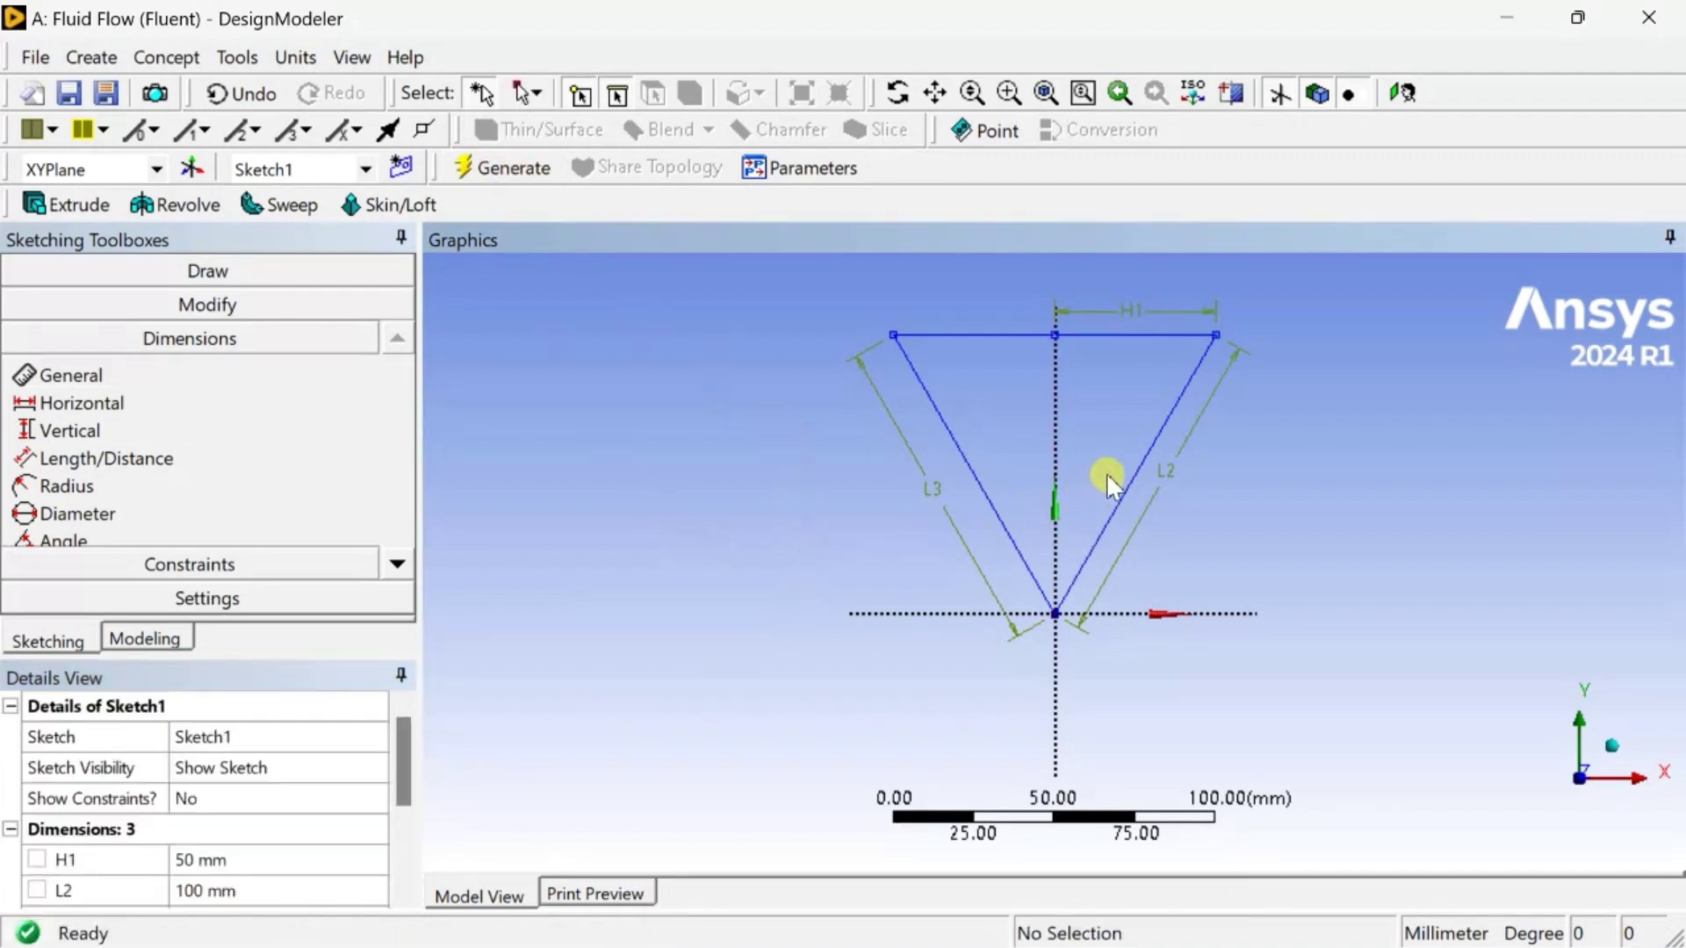
pyautogui.scroll(-2, 1115, 456)
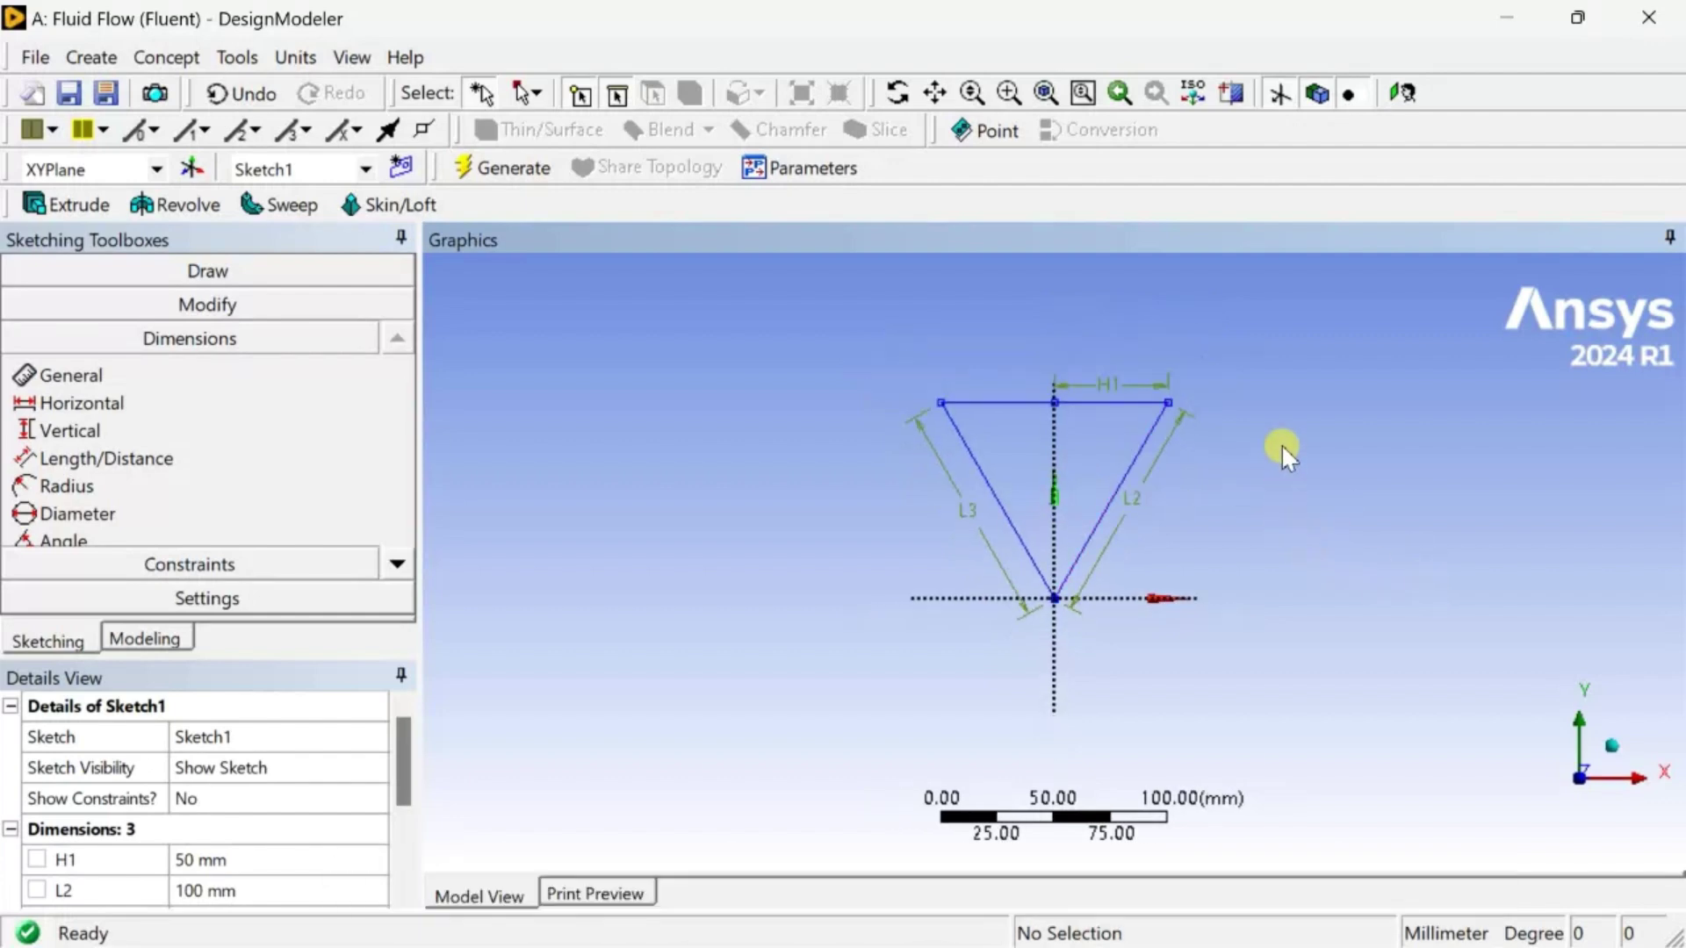
pyautogui.scroll(2, 1283, 422)
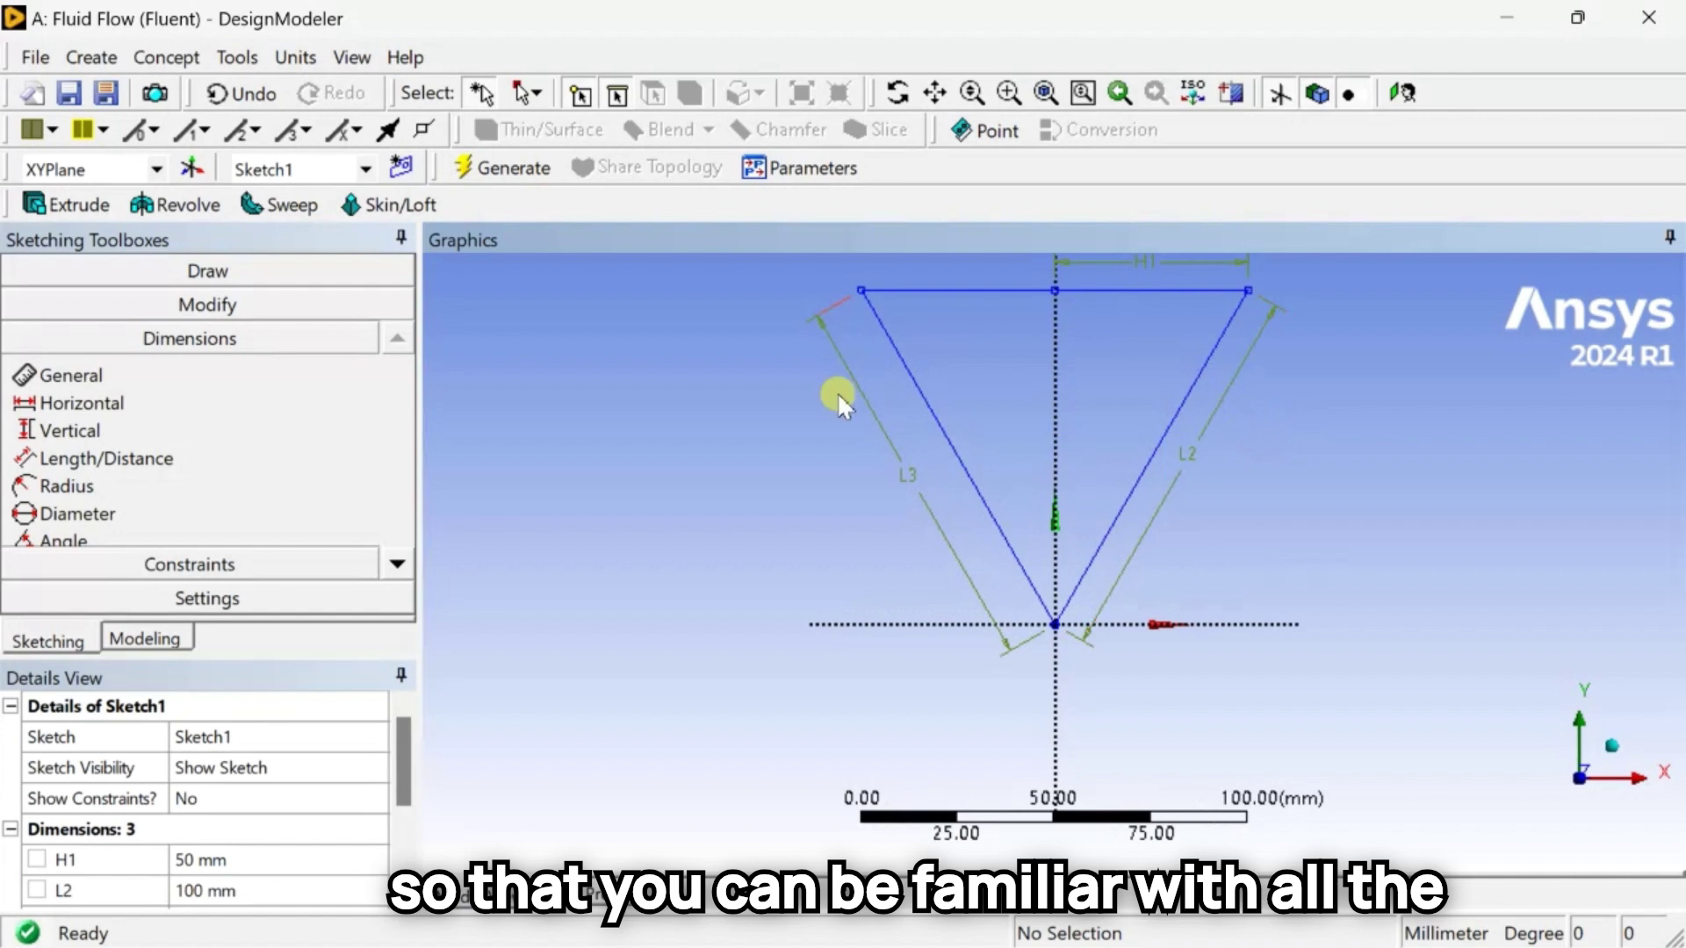
pyautogui.click(93, 57)
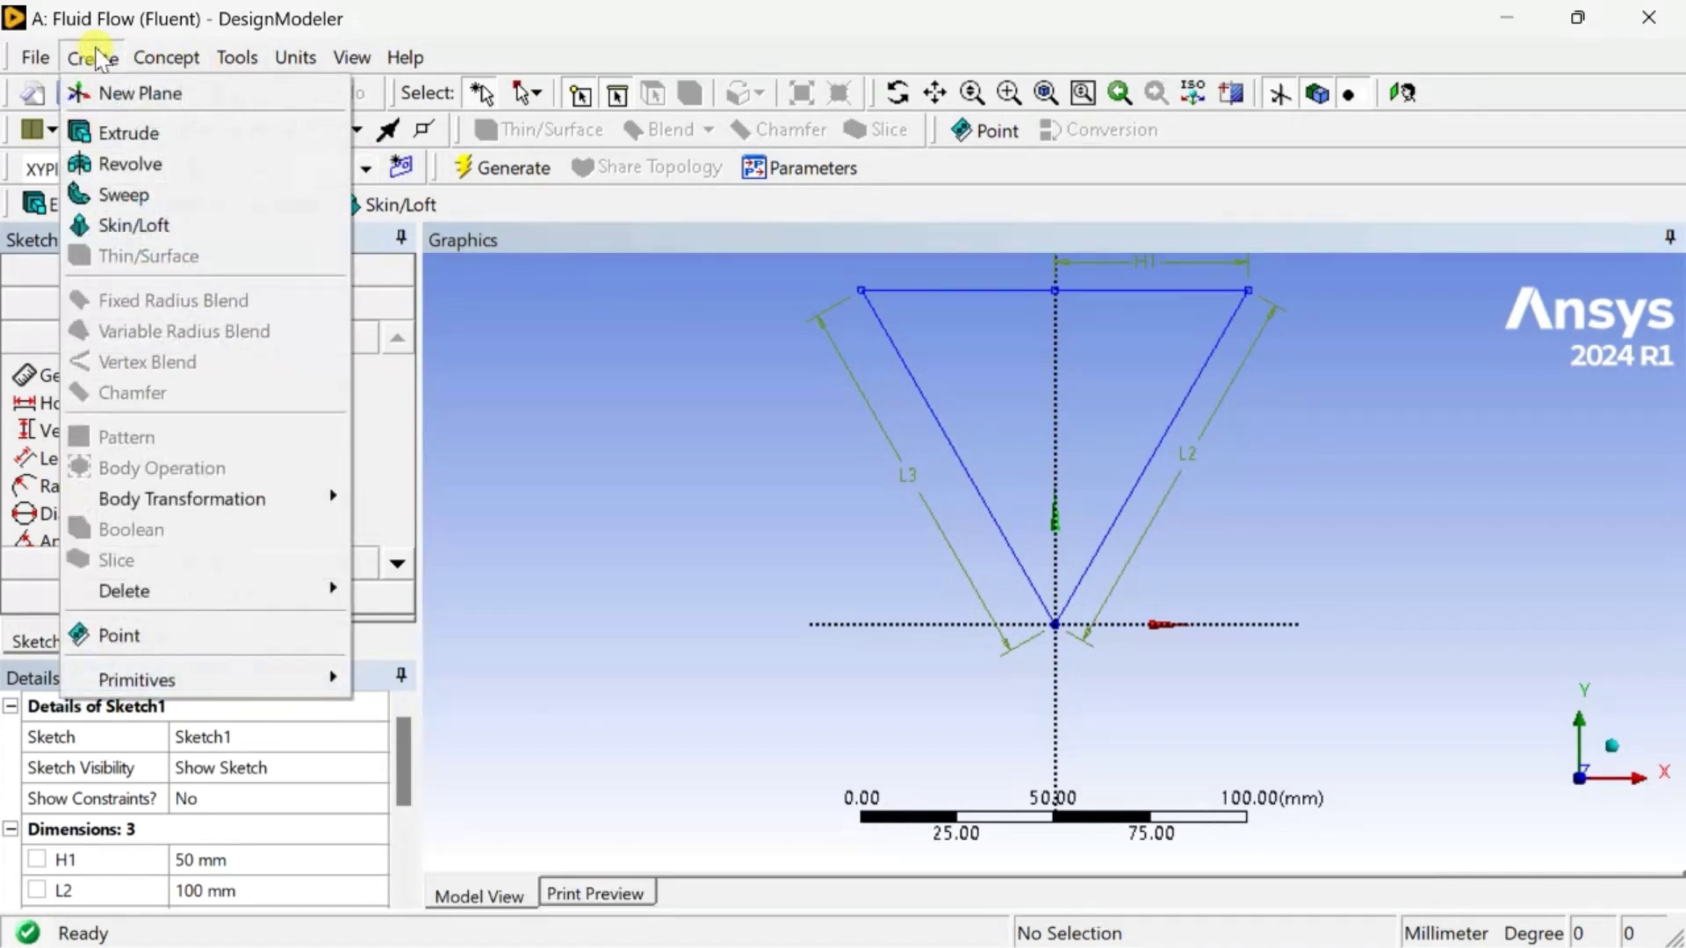
pyautogui.click(93, 57)
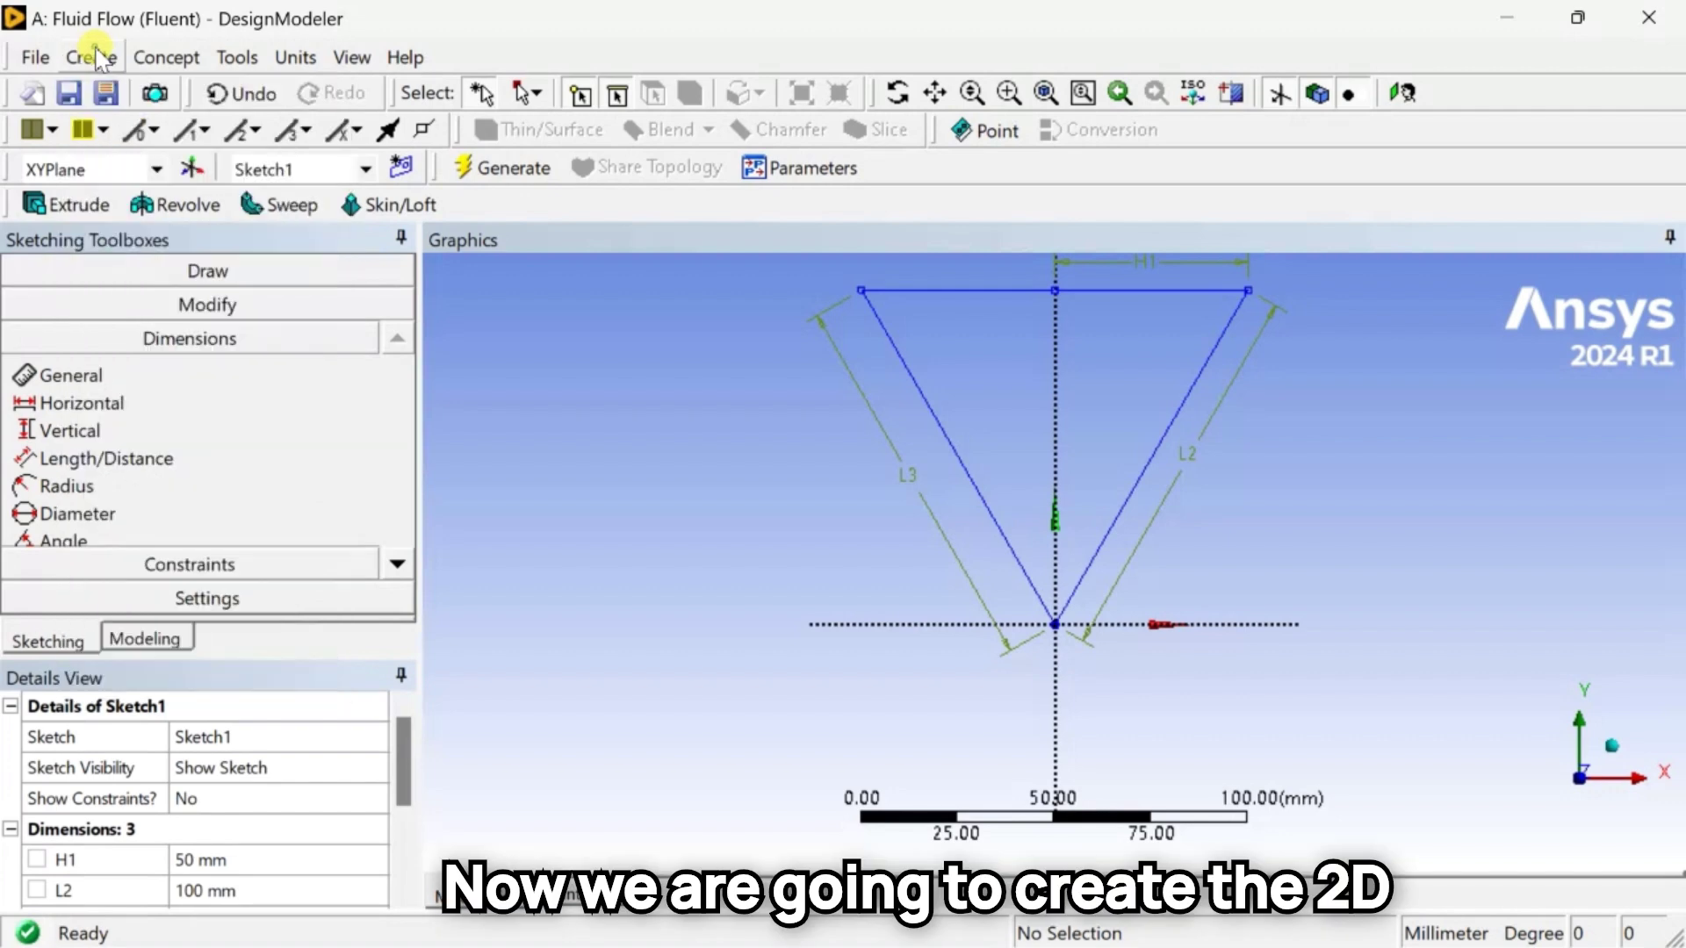
# Create a surface from the triangle sketch with Surfaces From Sketches and generate it.
pyautogui.click(169, 58)
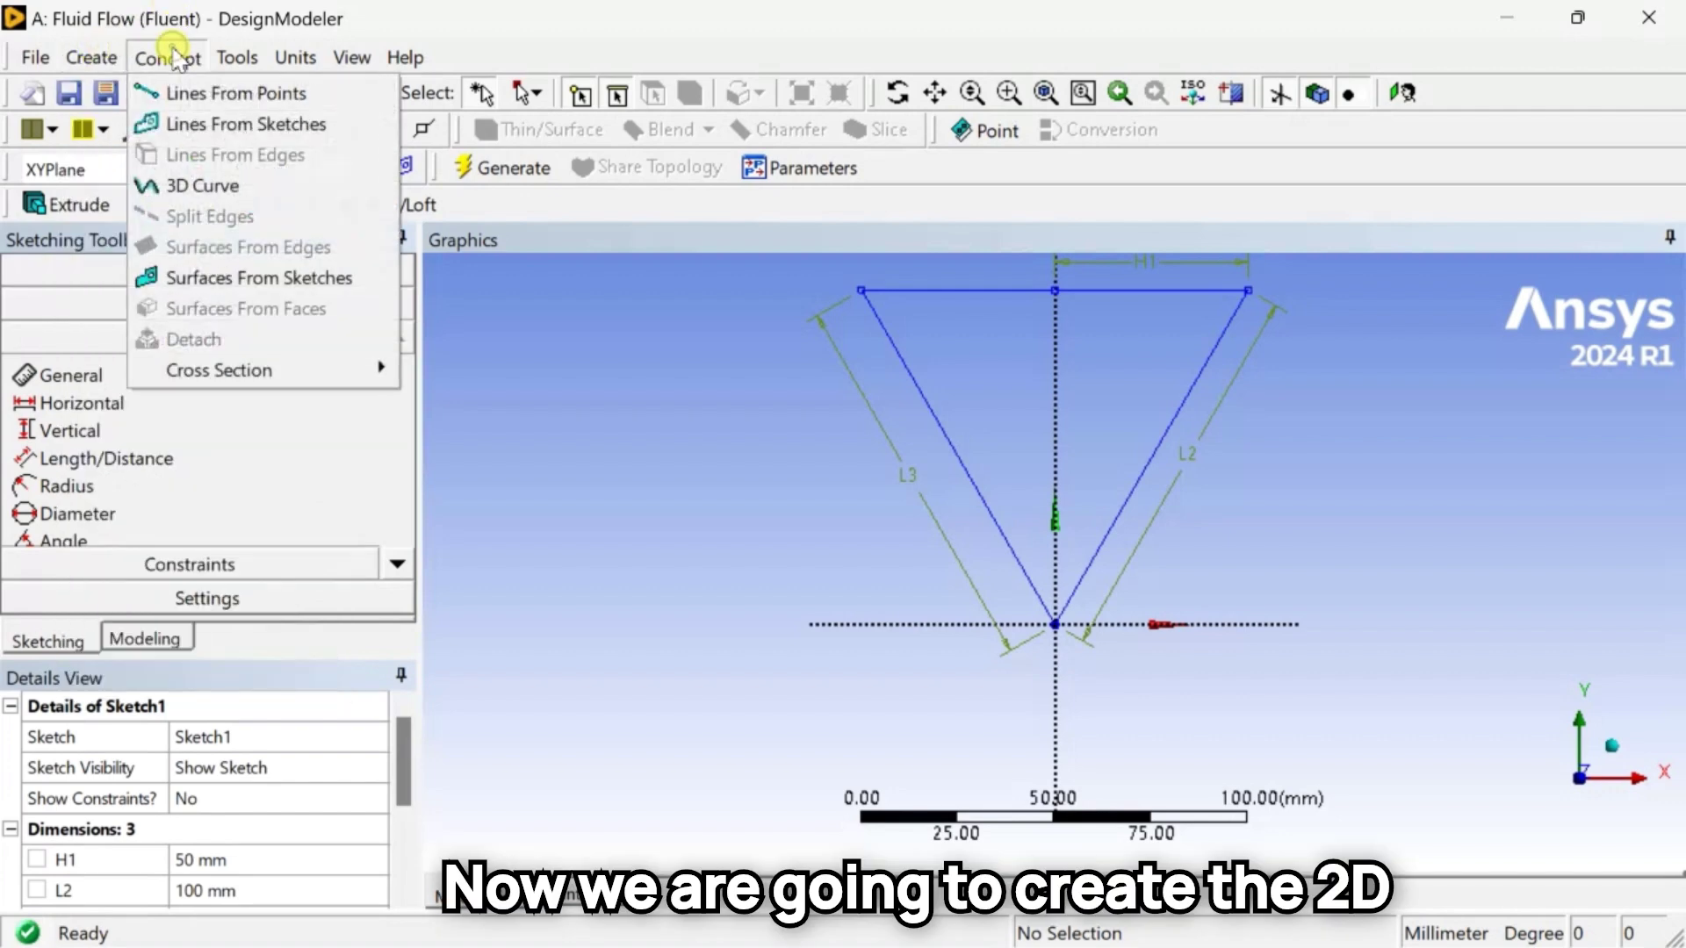
pyautogui.click(211, 279)
pyautogui.click(973, 292)
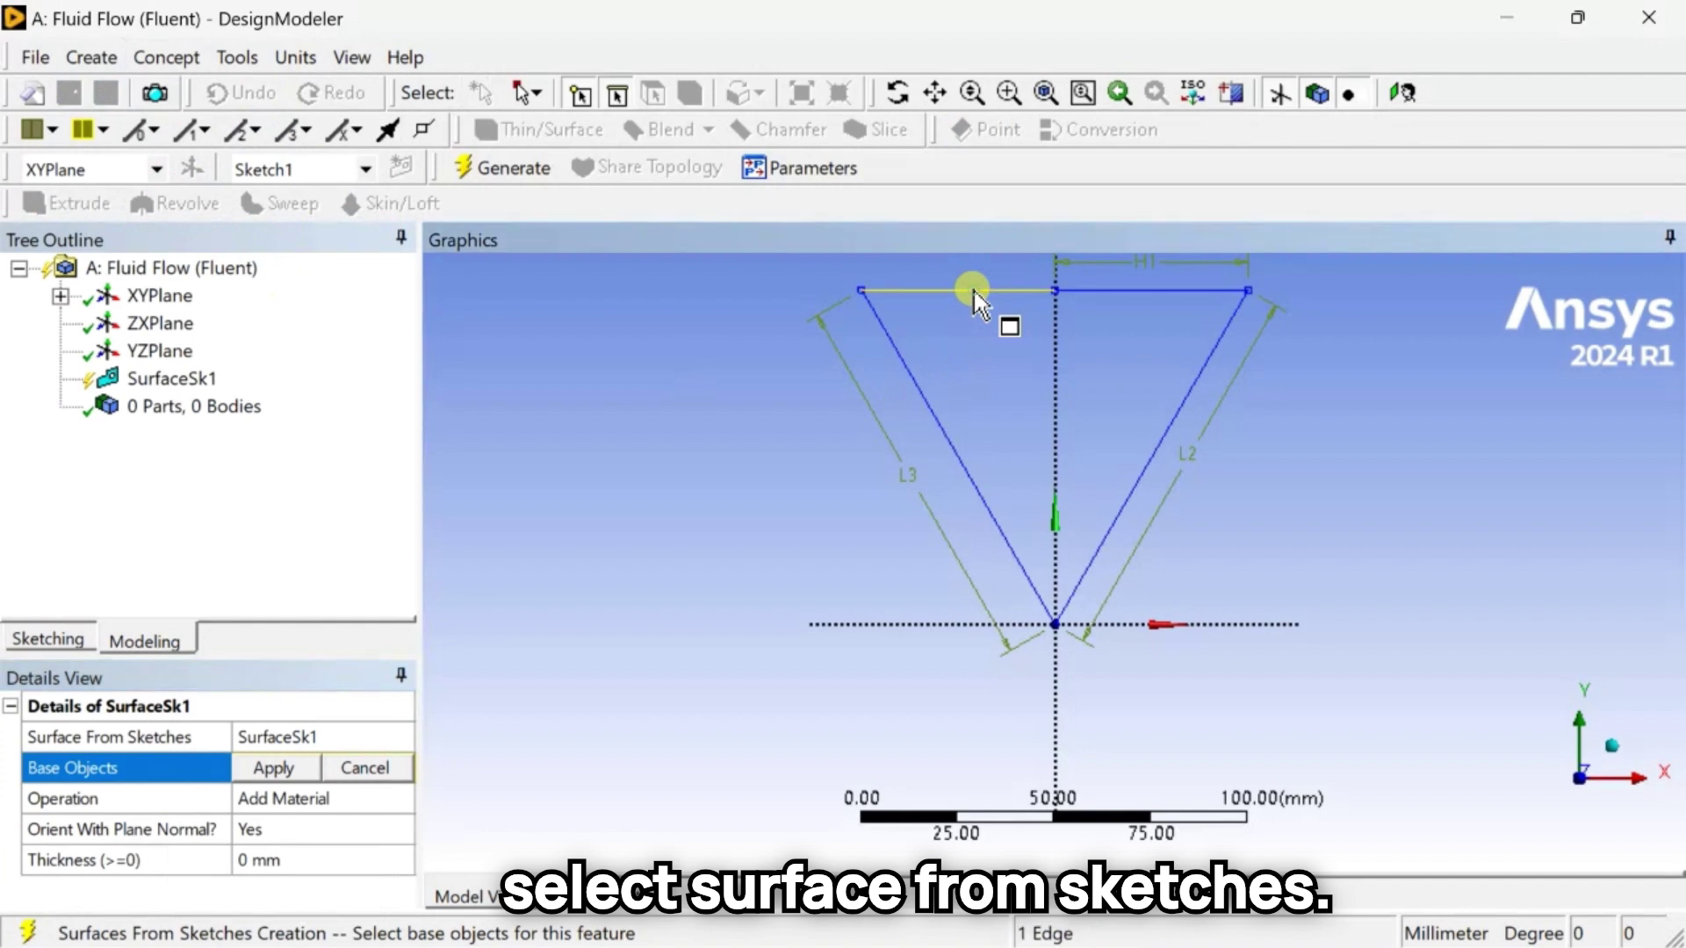
pyautogui.click(287, 767)
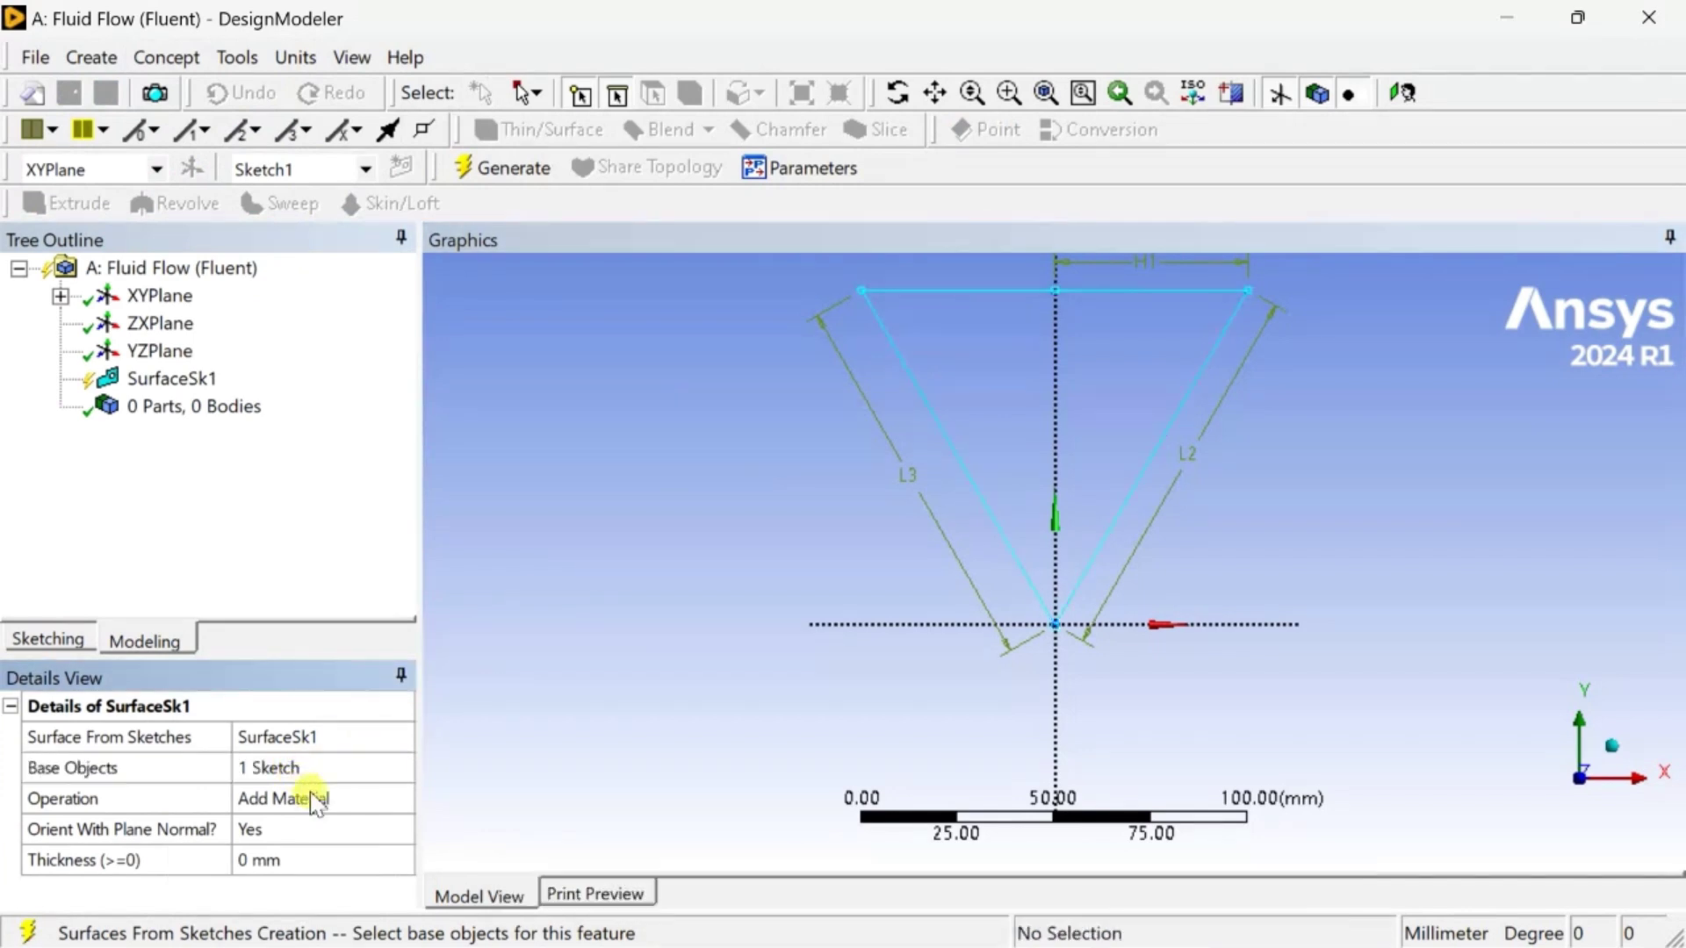
pyautogui.click(527, 167)
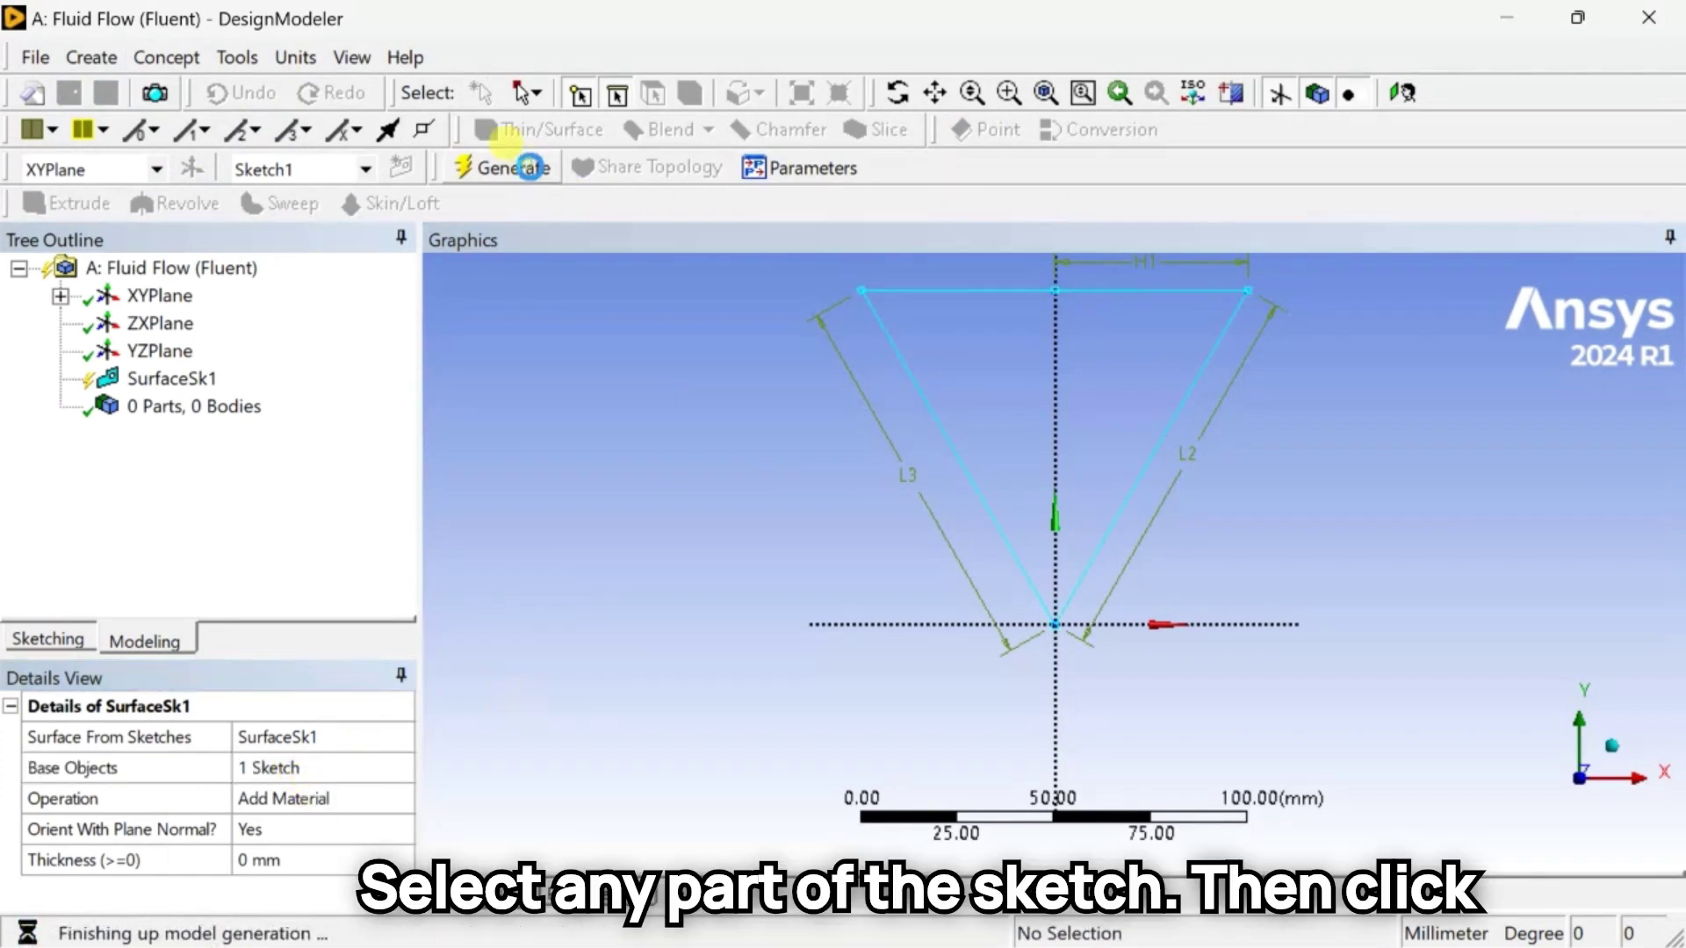
pyautogui.click(1099, 406)
pyautogui.scroll(-4, 1124, 448)
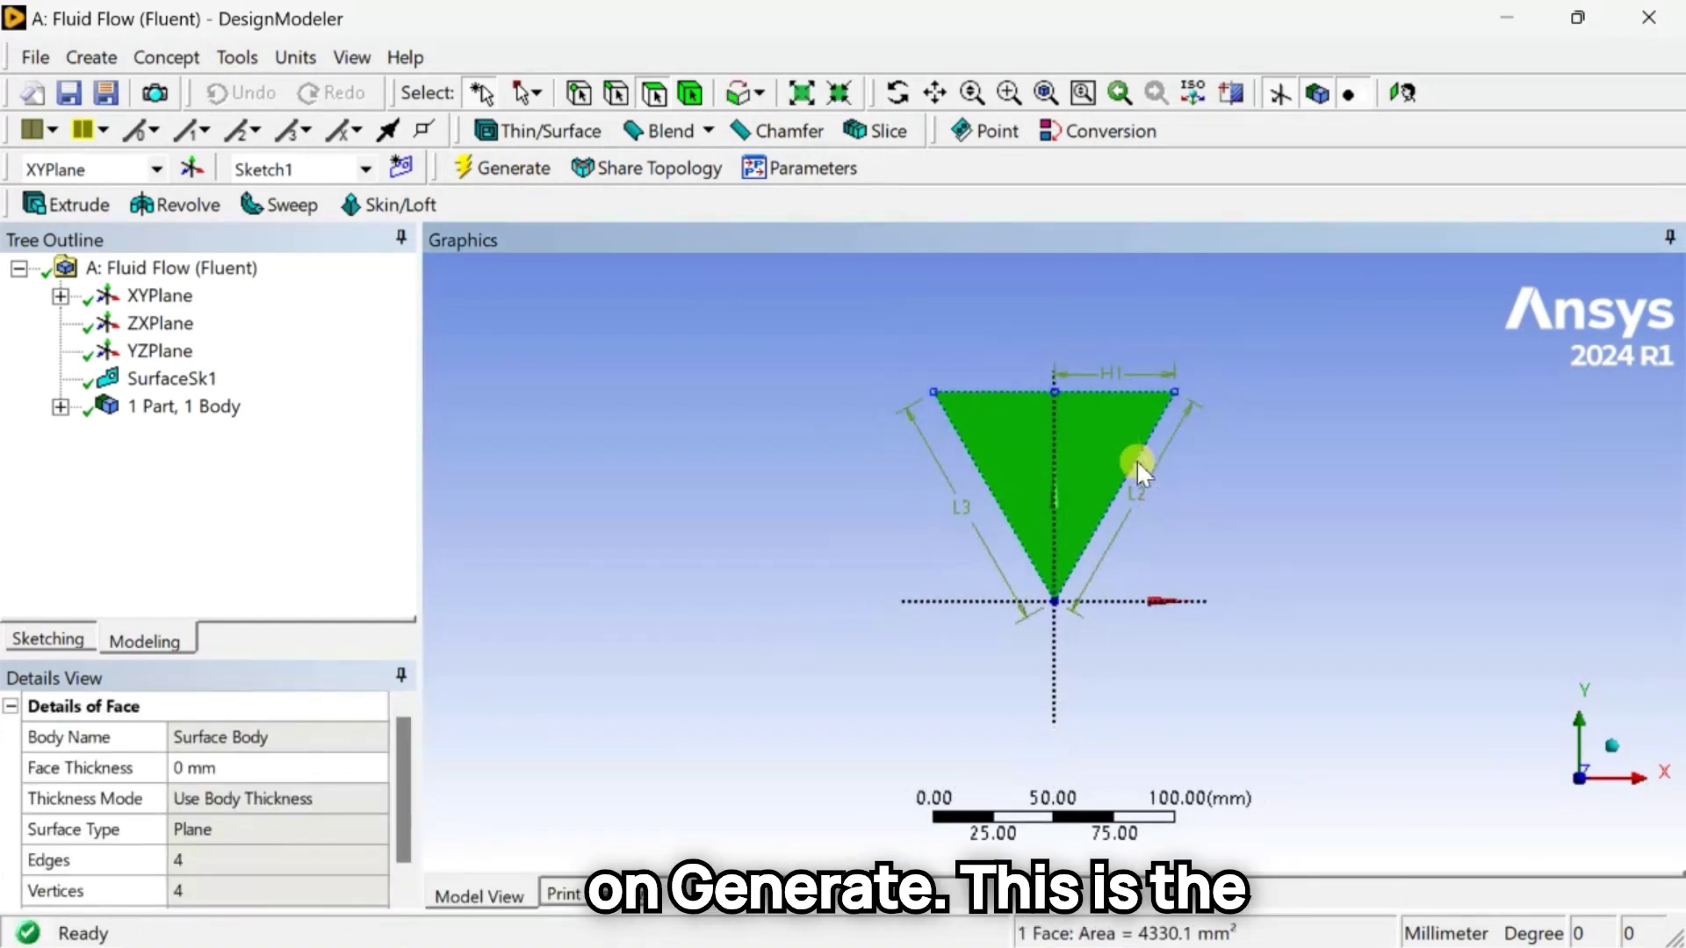
pyautogui.scroll(2, 1333, 469)
pyautogui.scroll(3, 1249, 527)
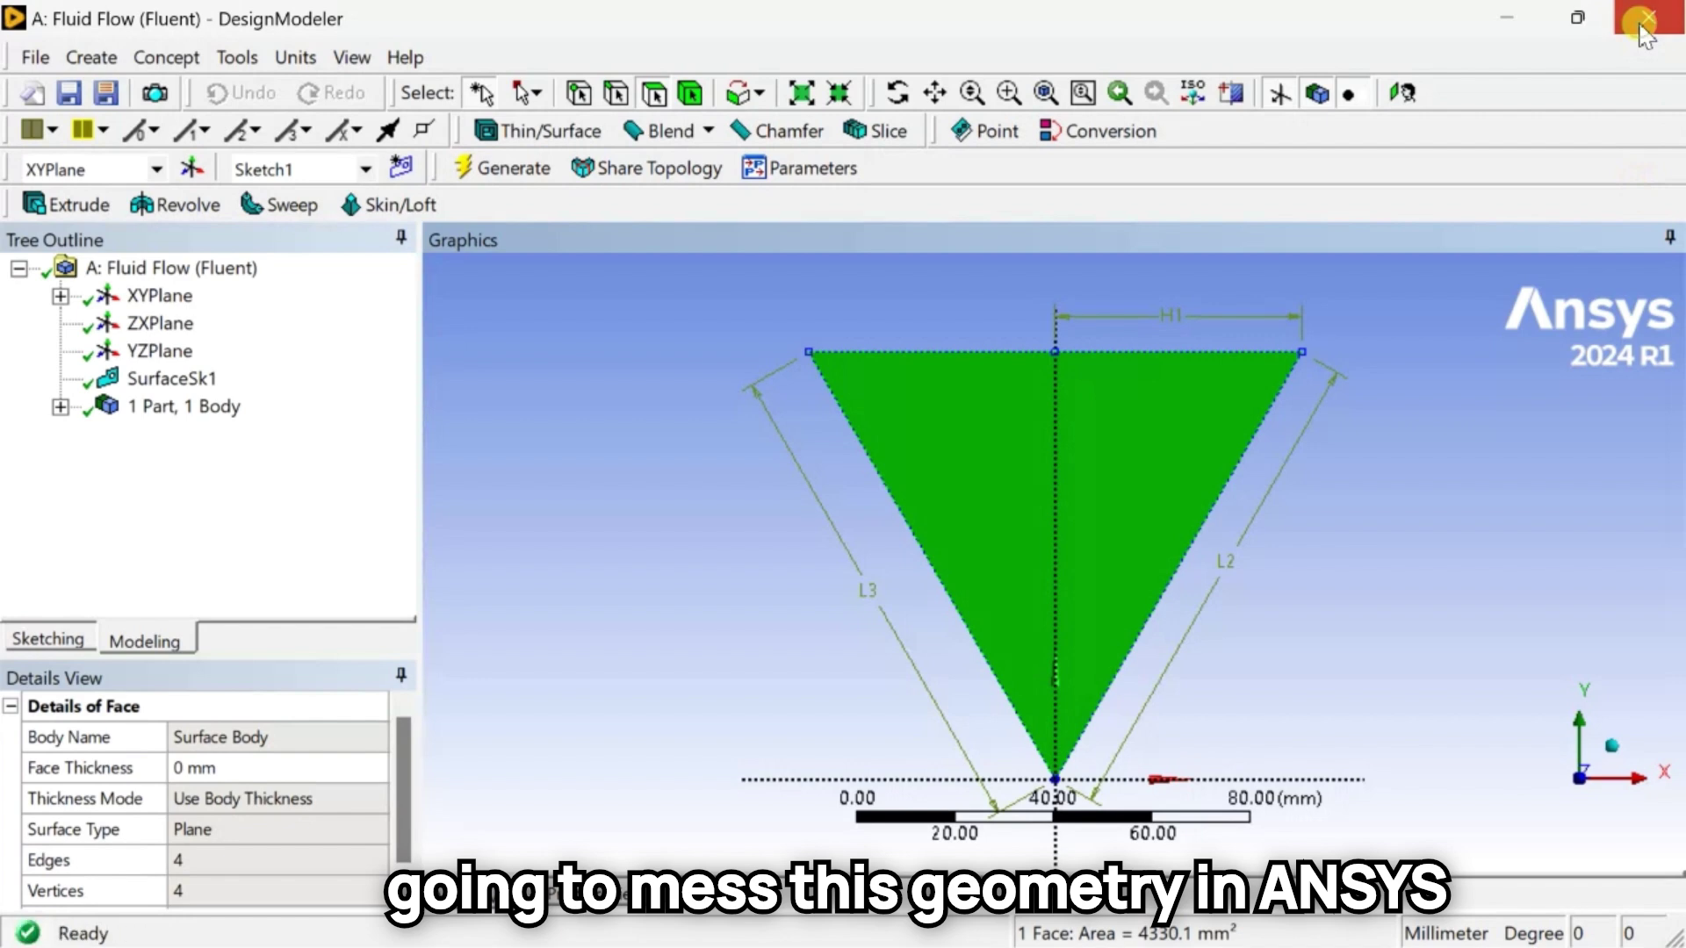
pyautogui.click(1046, 525)
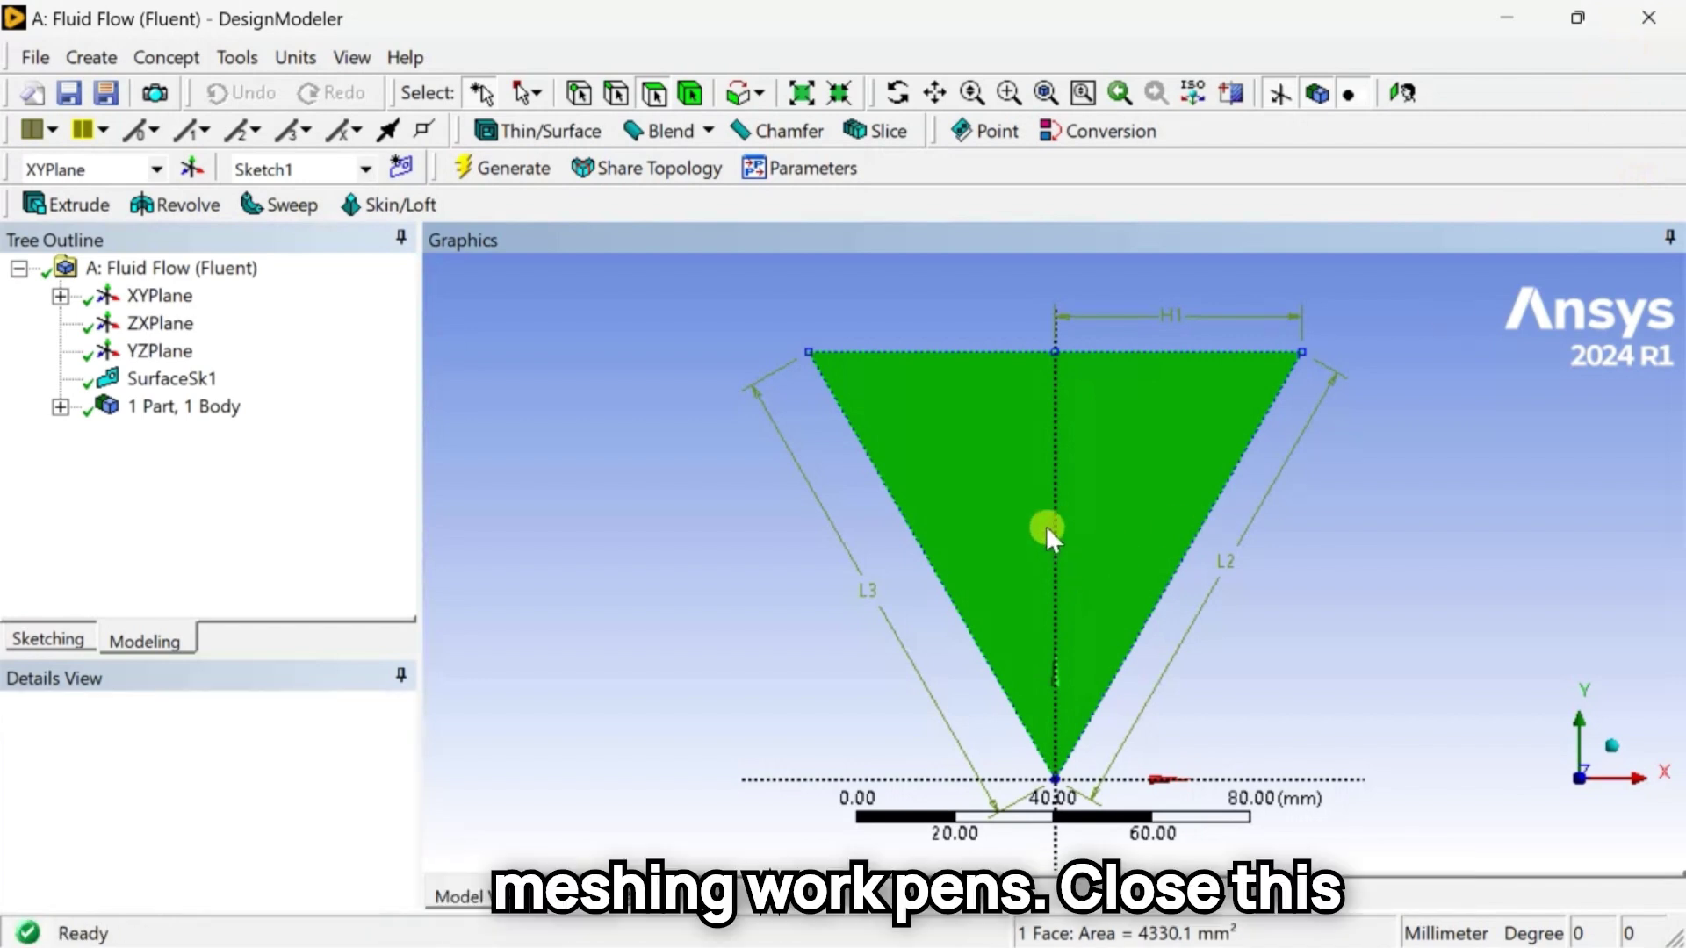
# Close DesignModeler and open the Mesh component of the Fluid Flow (Fluent) system from Workbench in Meshing.
pyautogui.hotkey('alt', 'F4')
pyautogui.click(585, 397)
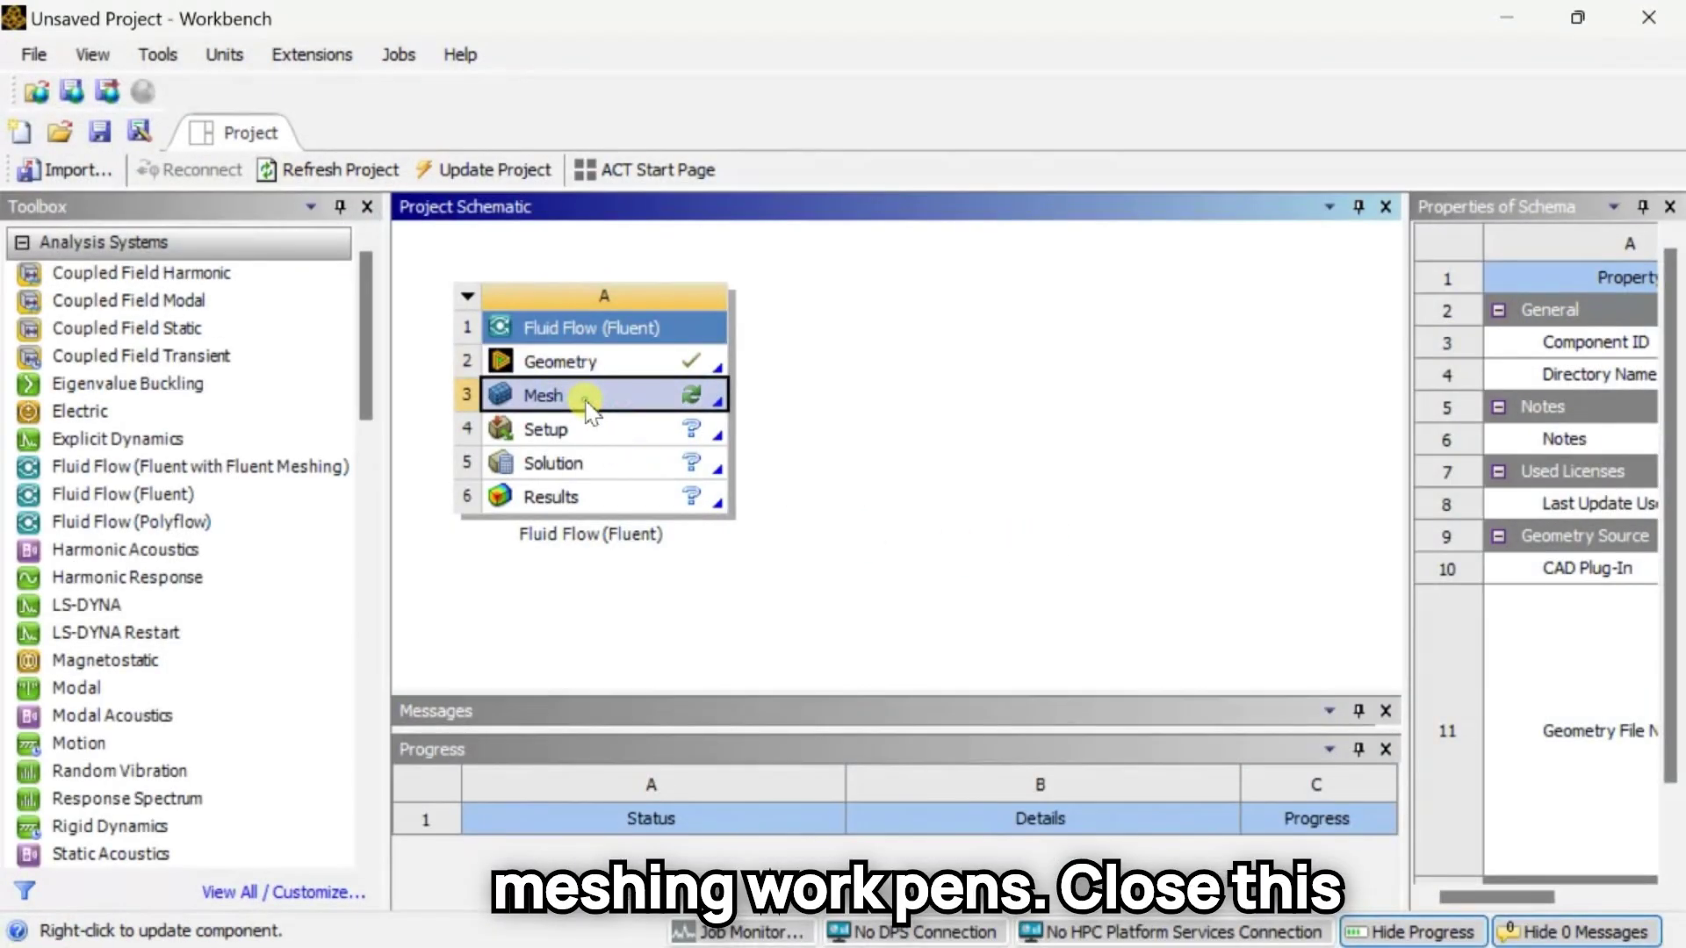
pyautogui.rightClick(585, 403)
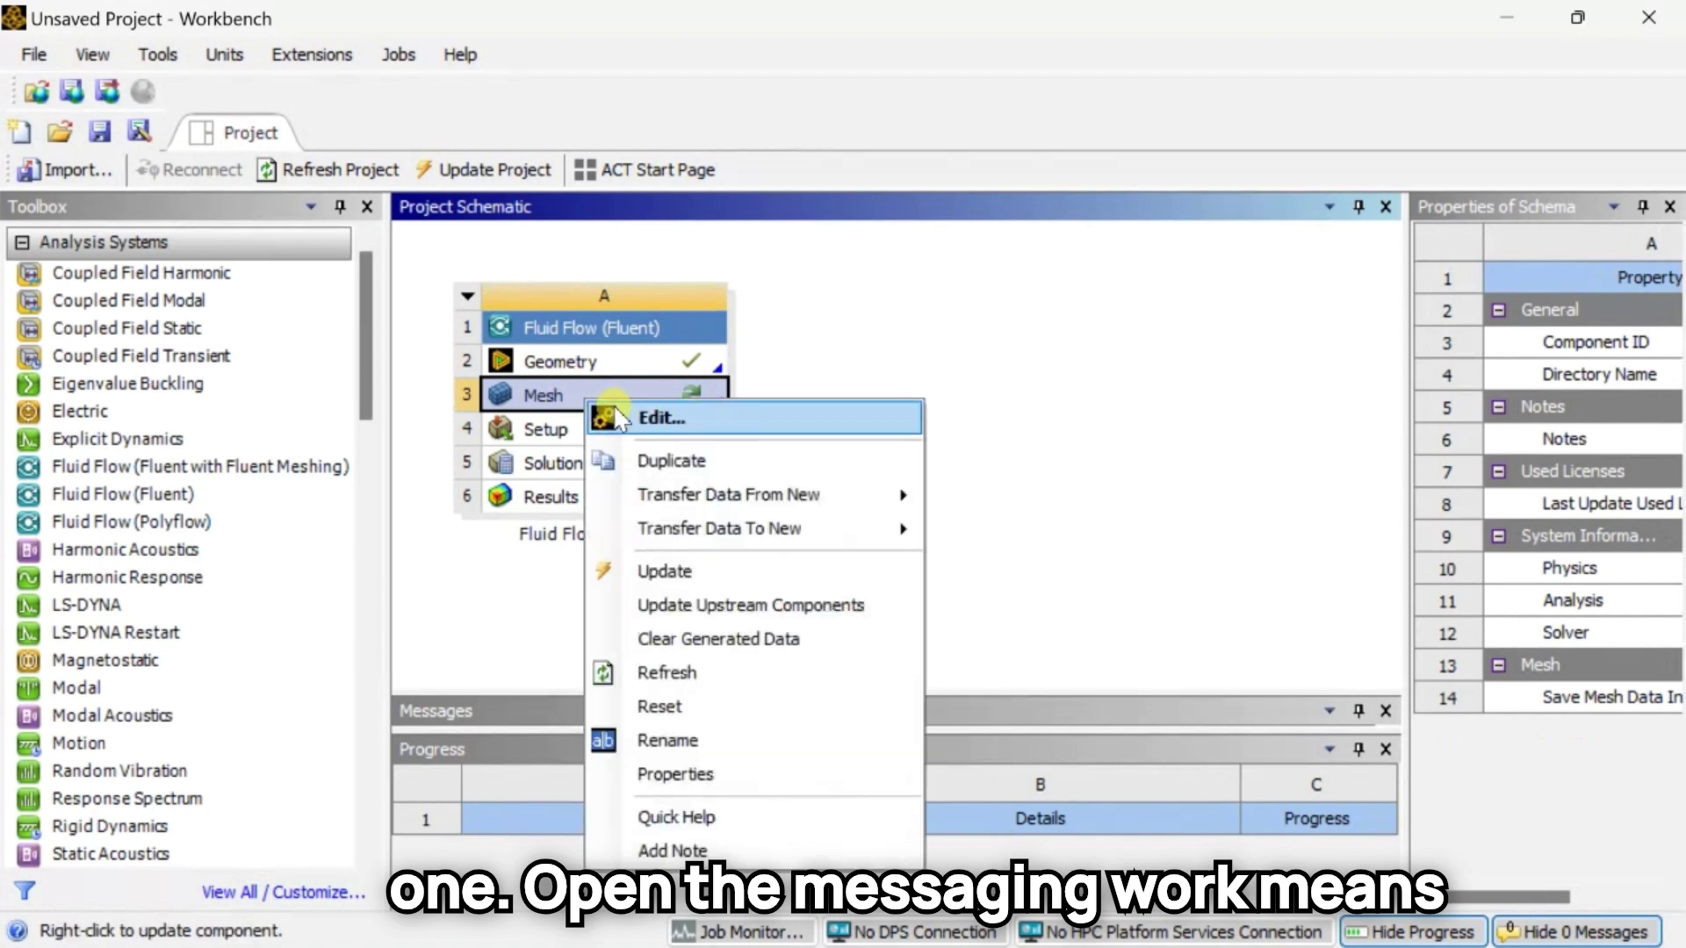
pyautogui.click(619, 419)
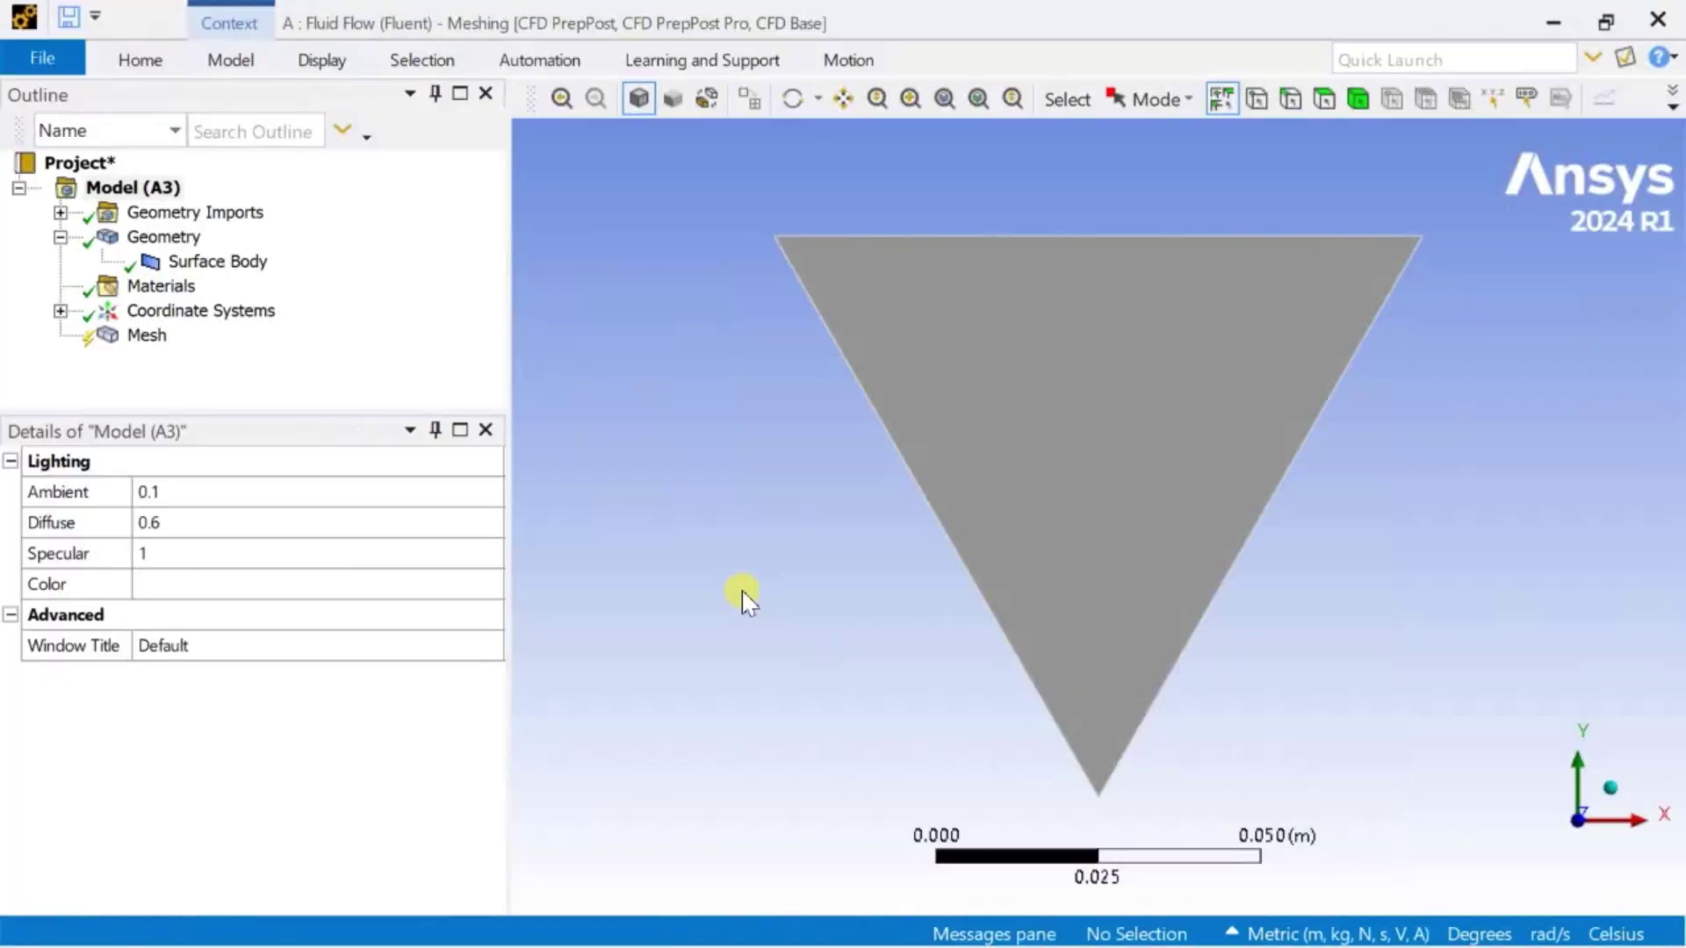
# Insert a Sizing control under Mesh.
pyautogui.click(141, 336)
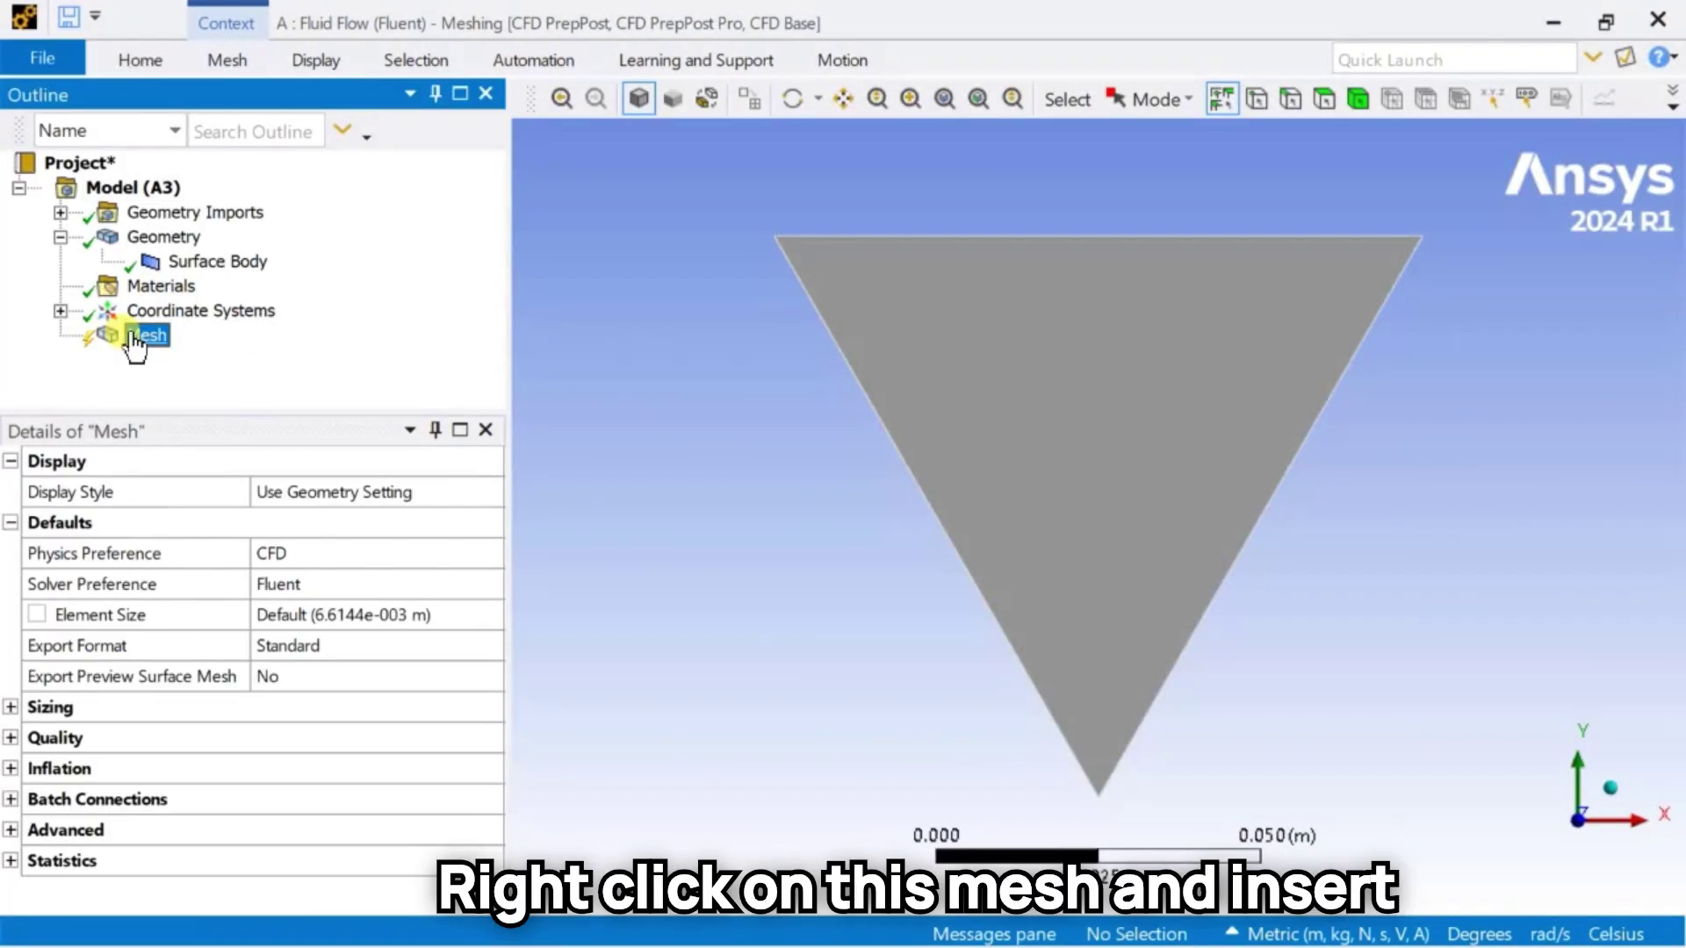
pyautogui.rightClick(136, 341)
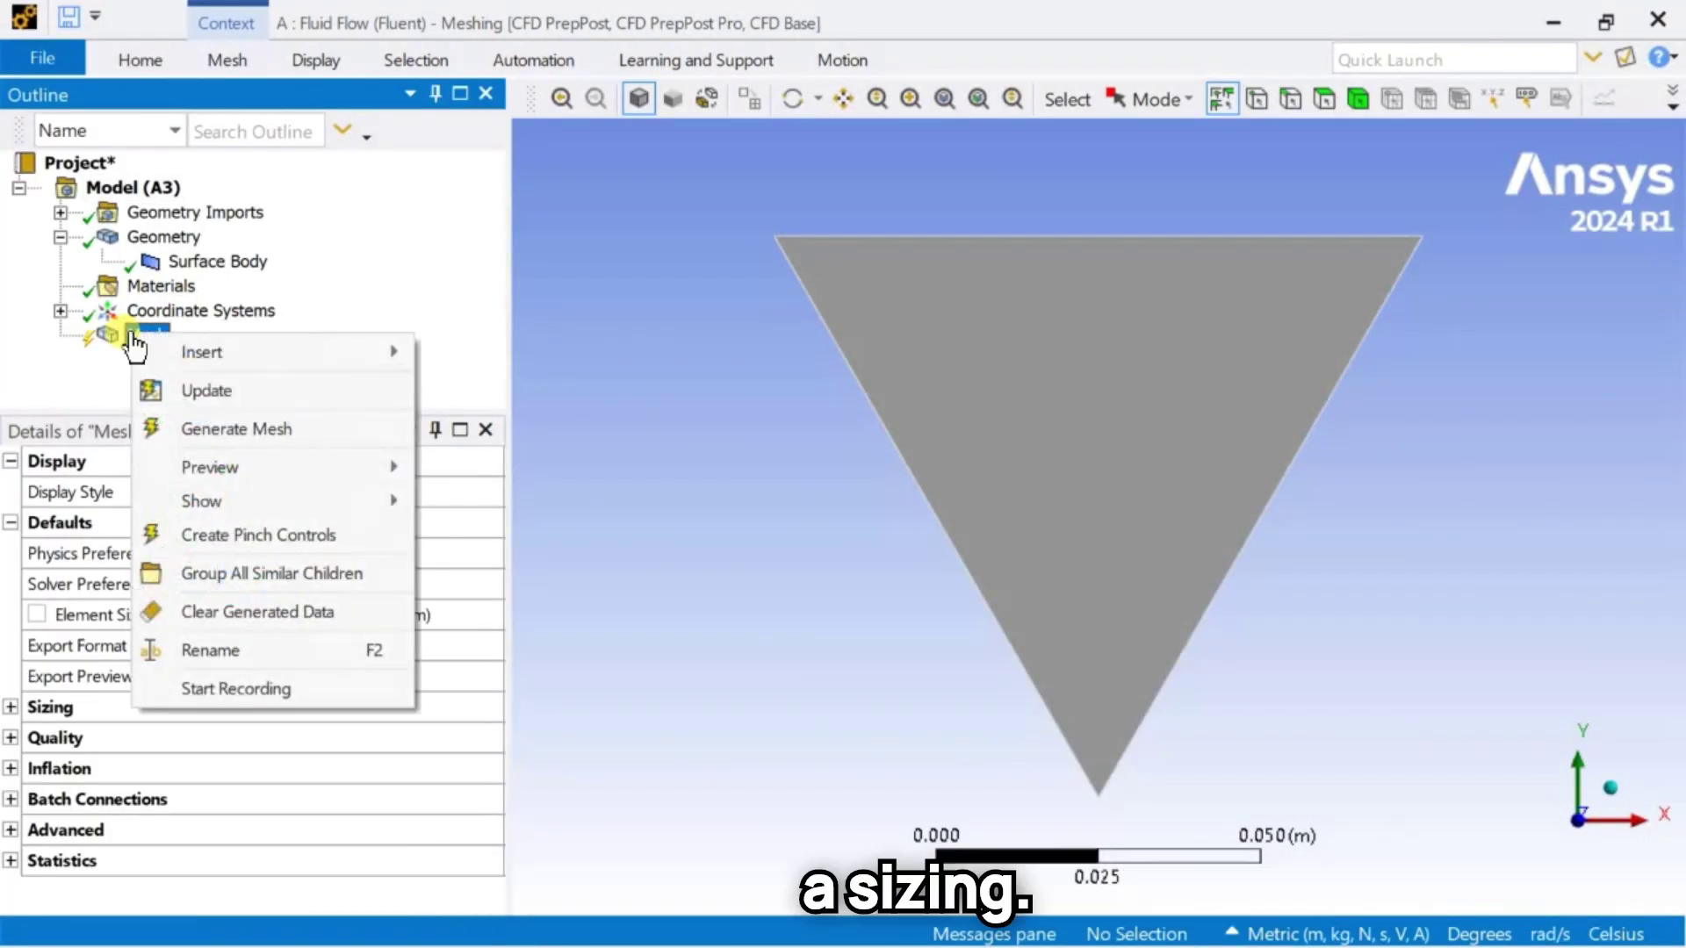
pyautogui.moveTo(328, 360)
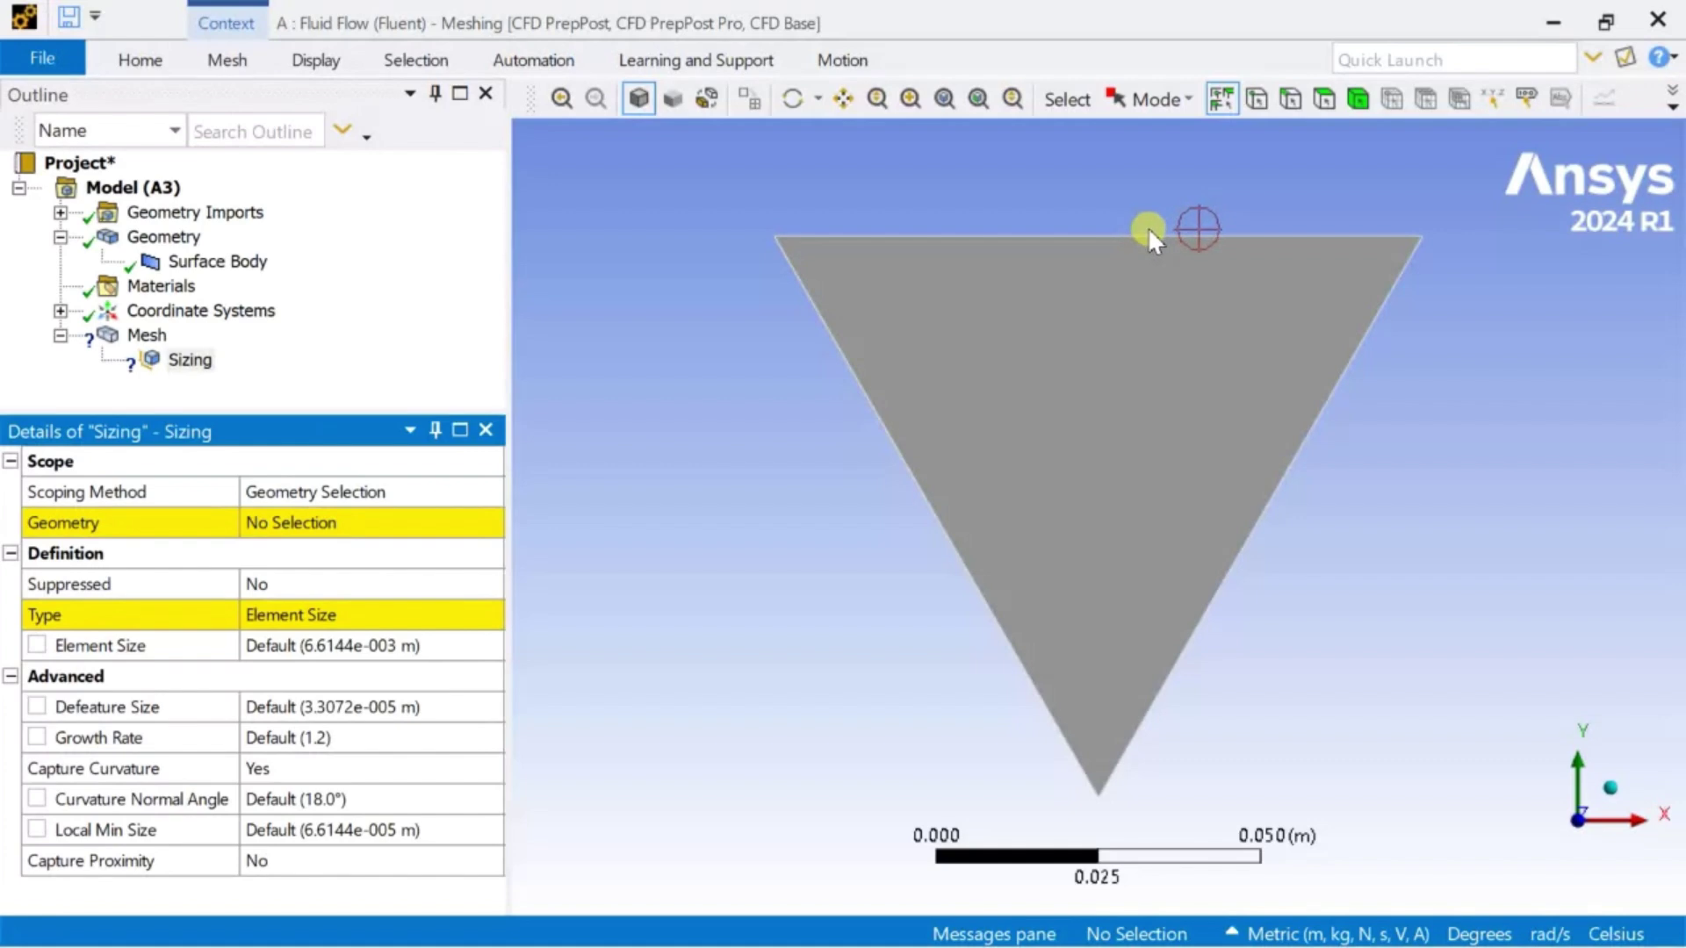
# Scope the sizing control to the two slanted edges of the triangle.
pyautogui.click(888, 441)
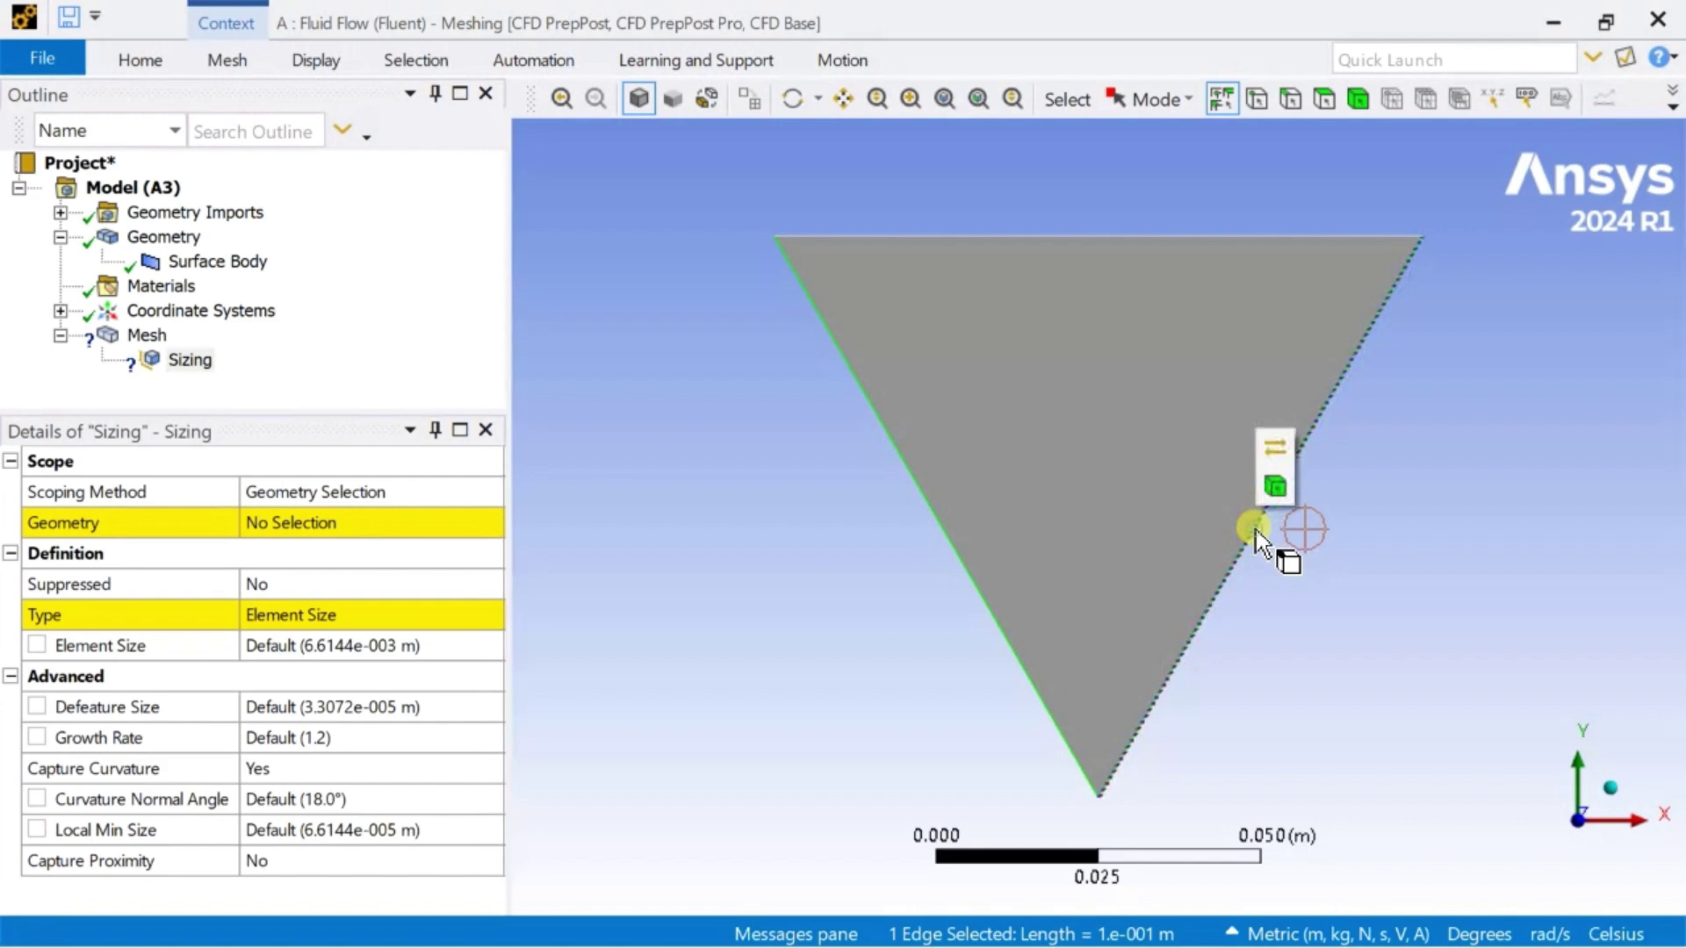
pyautogui.keyDown('ctrl'); pyautogui.click(1255, 541); pyautogui.keyUp('ctrl')
pyautogui.click(322, 527)
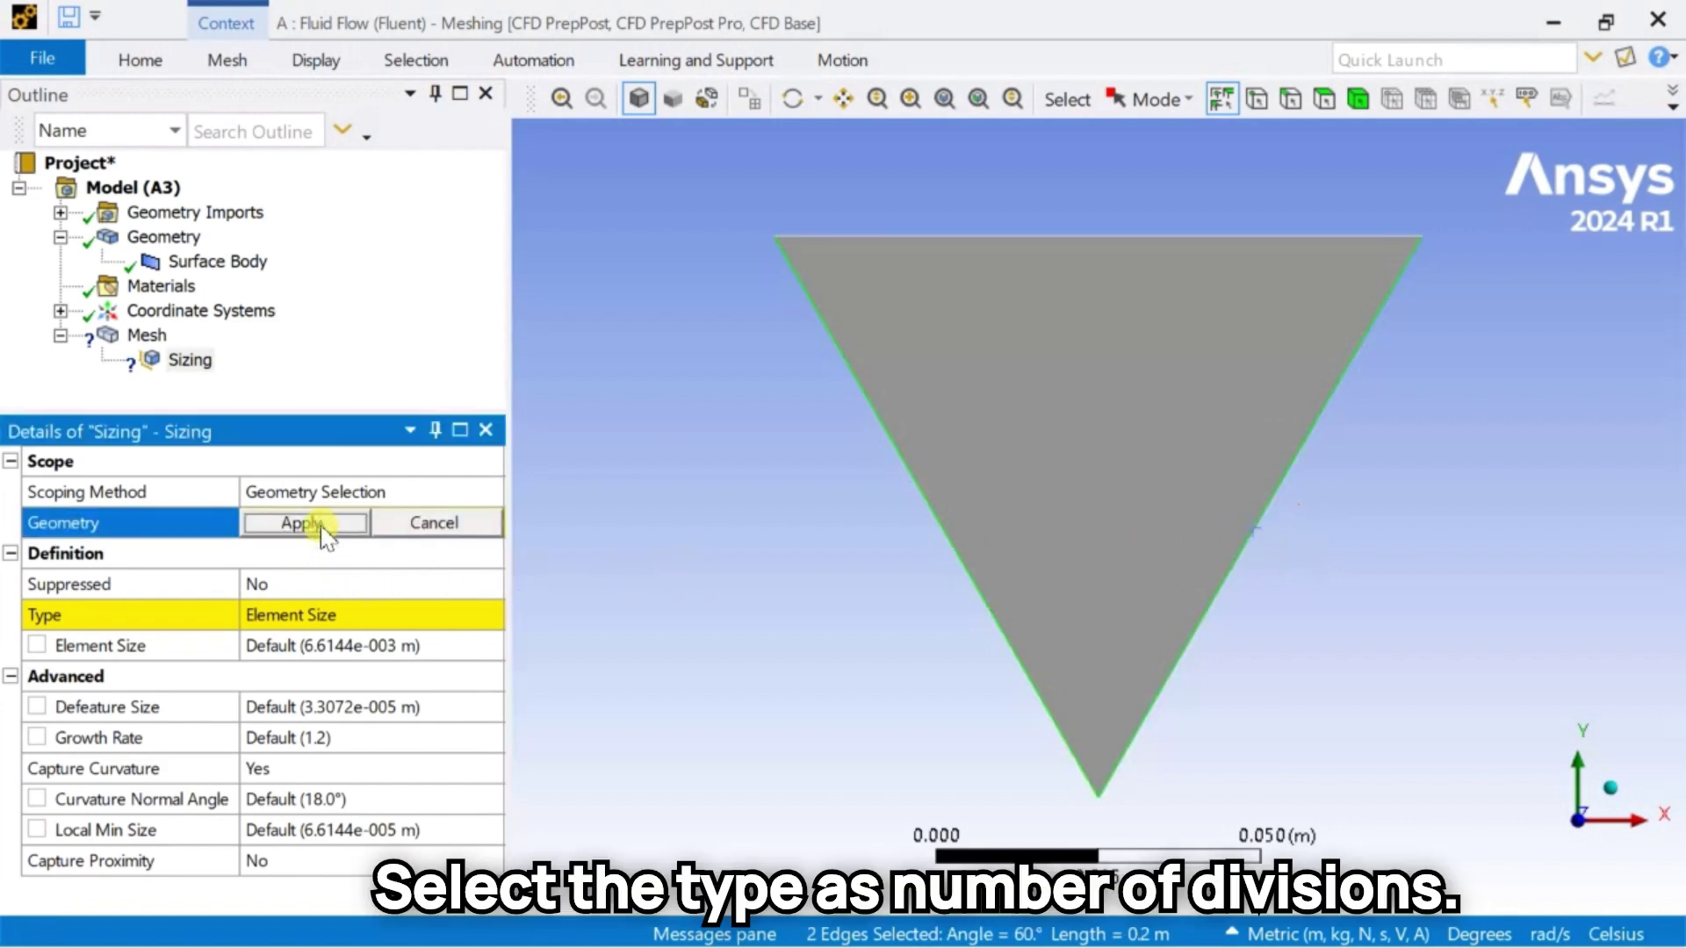
pyautogui.click(325, 525)
# Define the slanted-edge sizing by Number of Divisions and set it to 100 divisions.
pyautogui.click(387, 614)
pyautogui.click(316, 646)
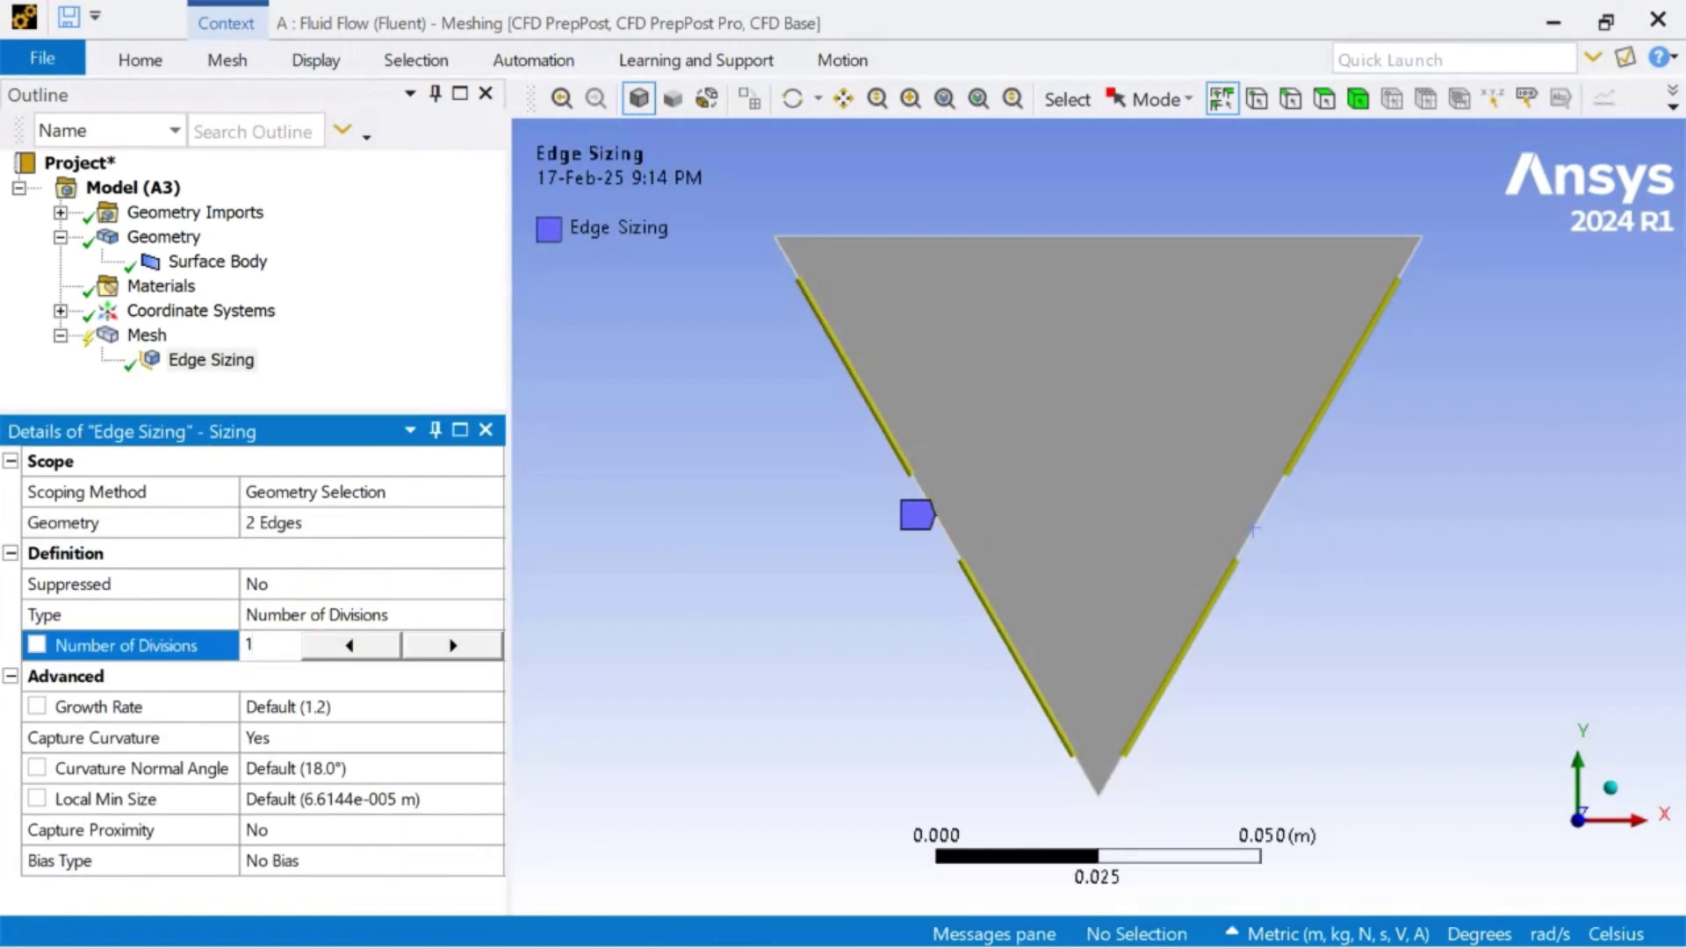
pyautogui.write('00')
pyautogui.press('Return')
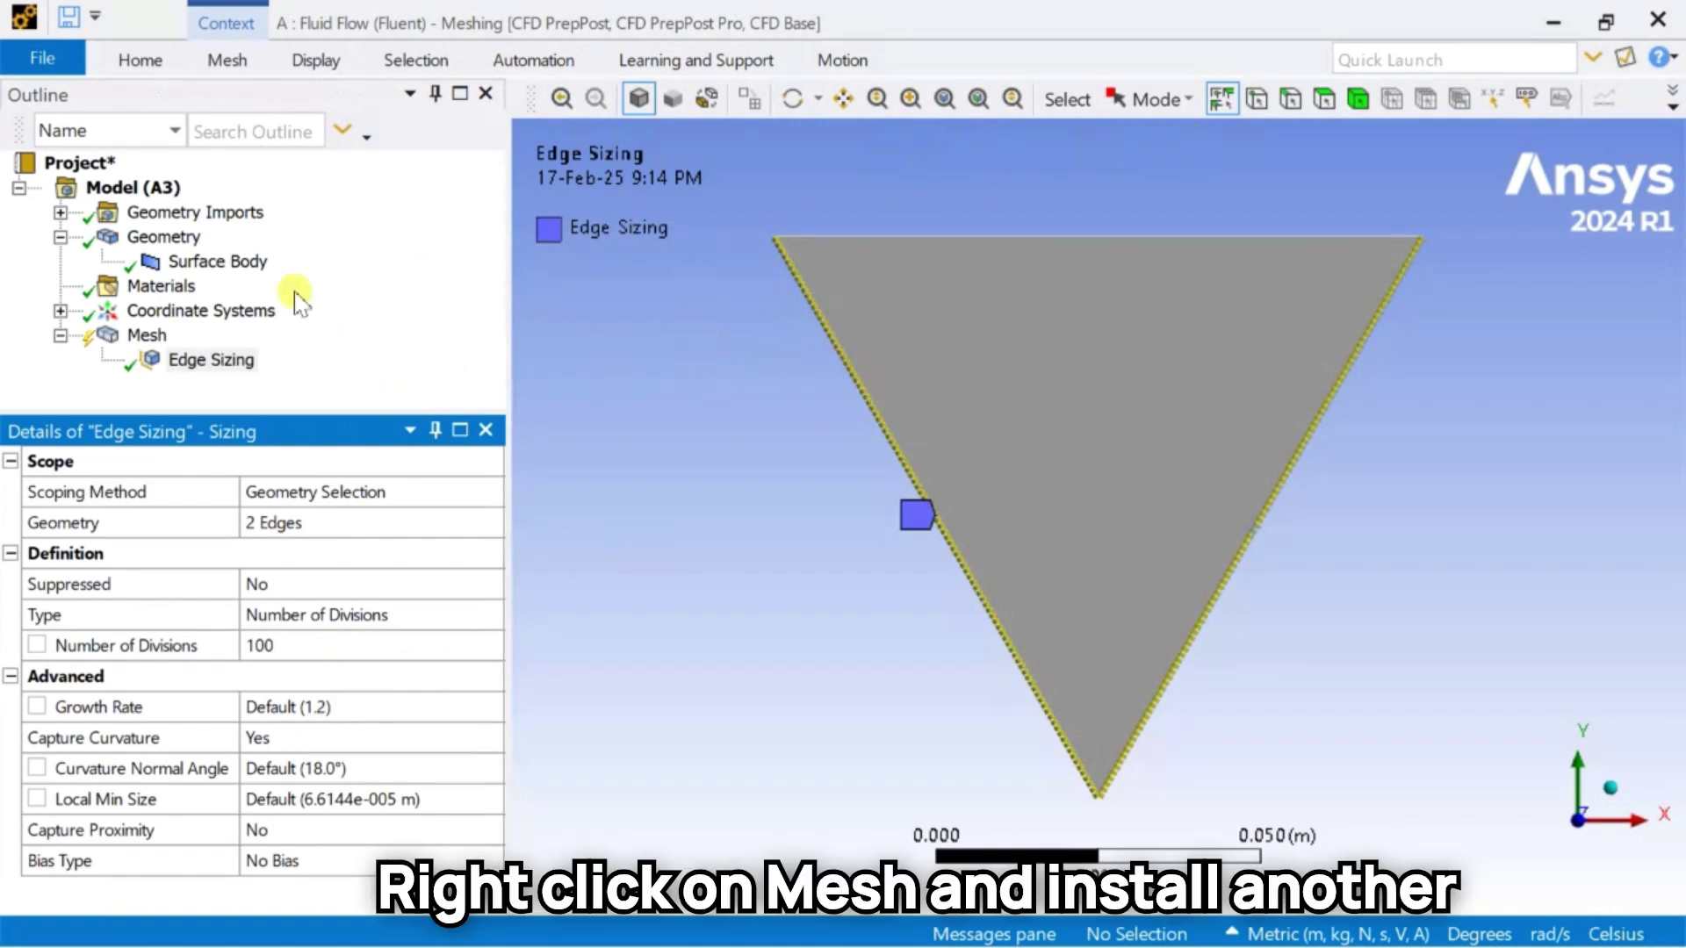
# Insert a second Sizing control under Mesh and scope it to the two collinear edges along the triangle's upper side.
pyautogui.rightClick(140, 335)
pyautogui.moveTo(204, 347)
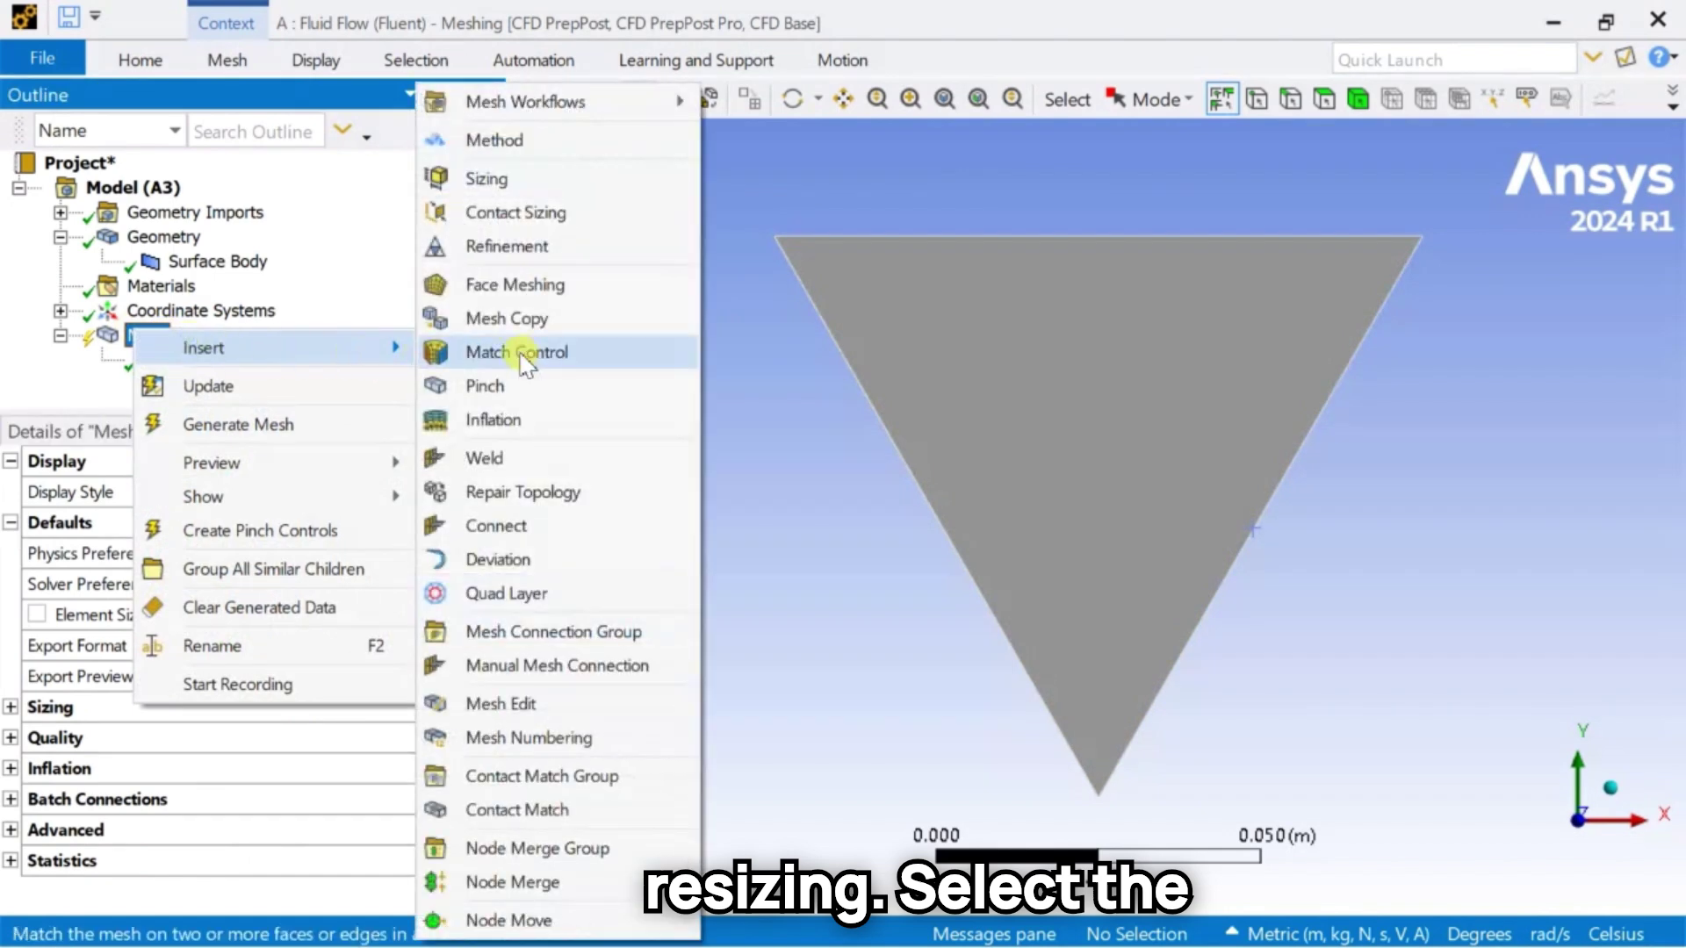
pyautogui.click(546, 178)
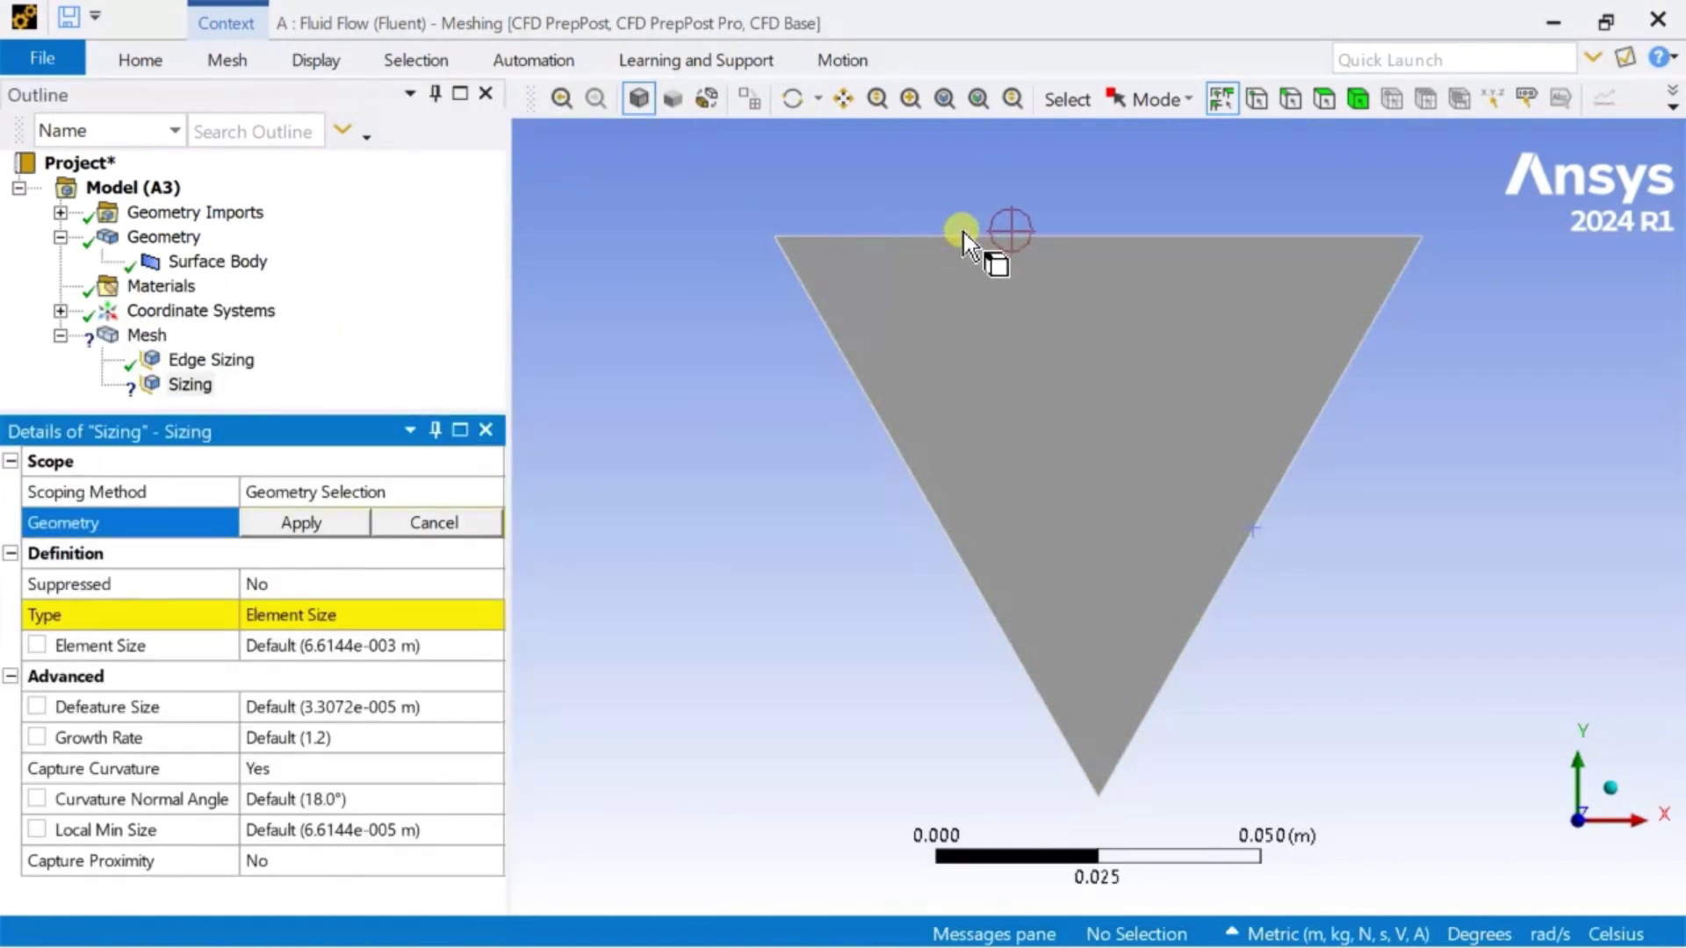
pyautogui.click(1290, 99)
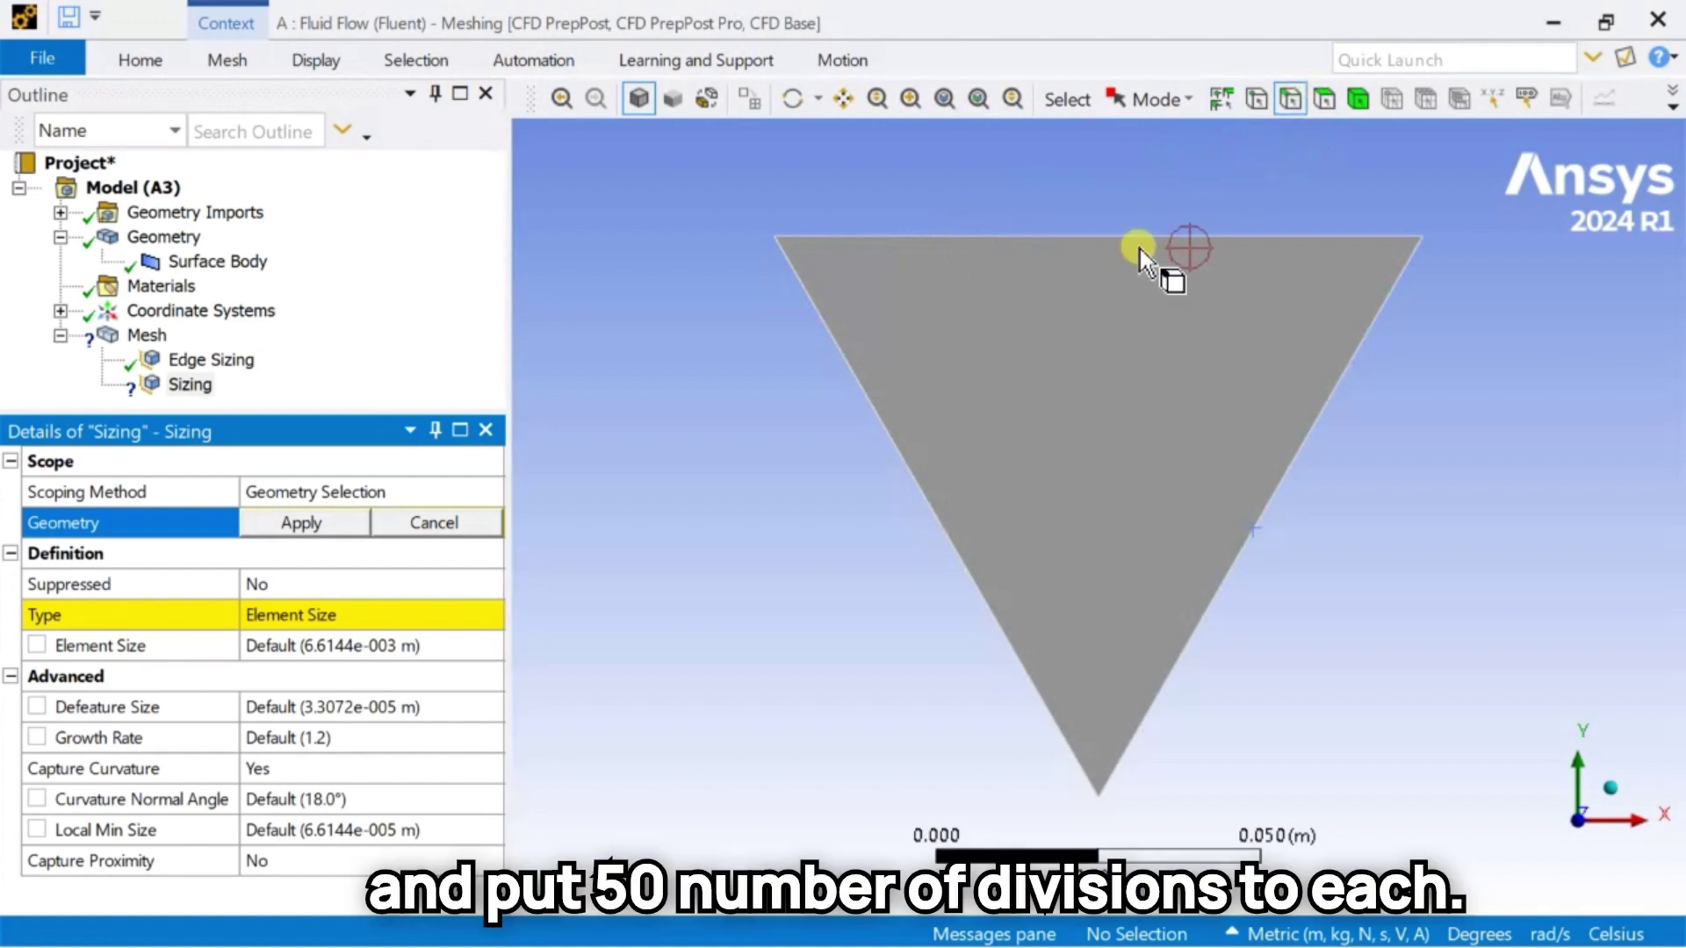
pyautogui.click(1172, 237)
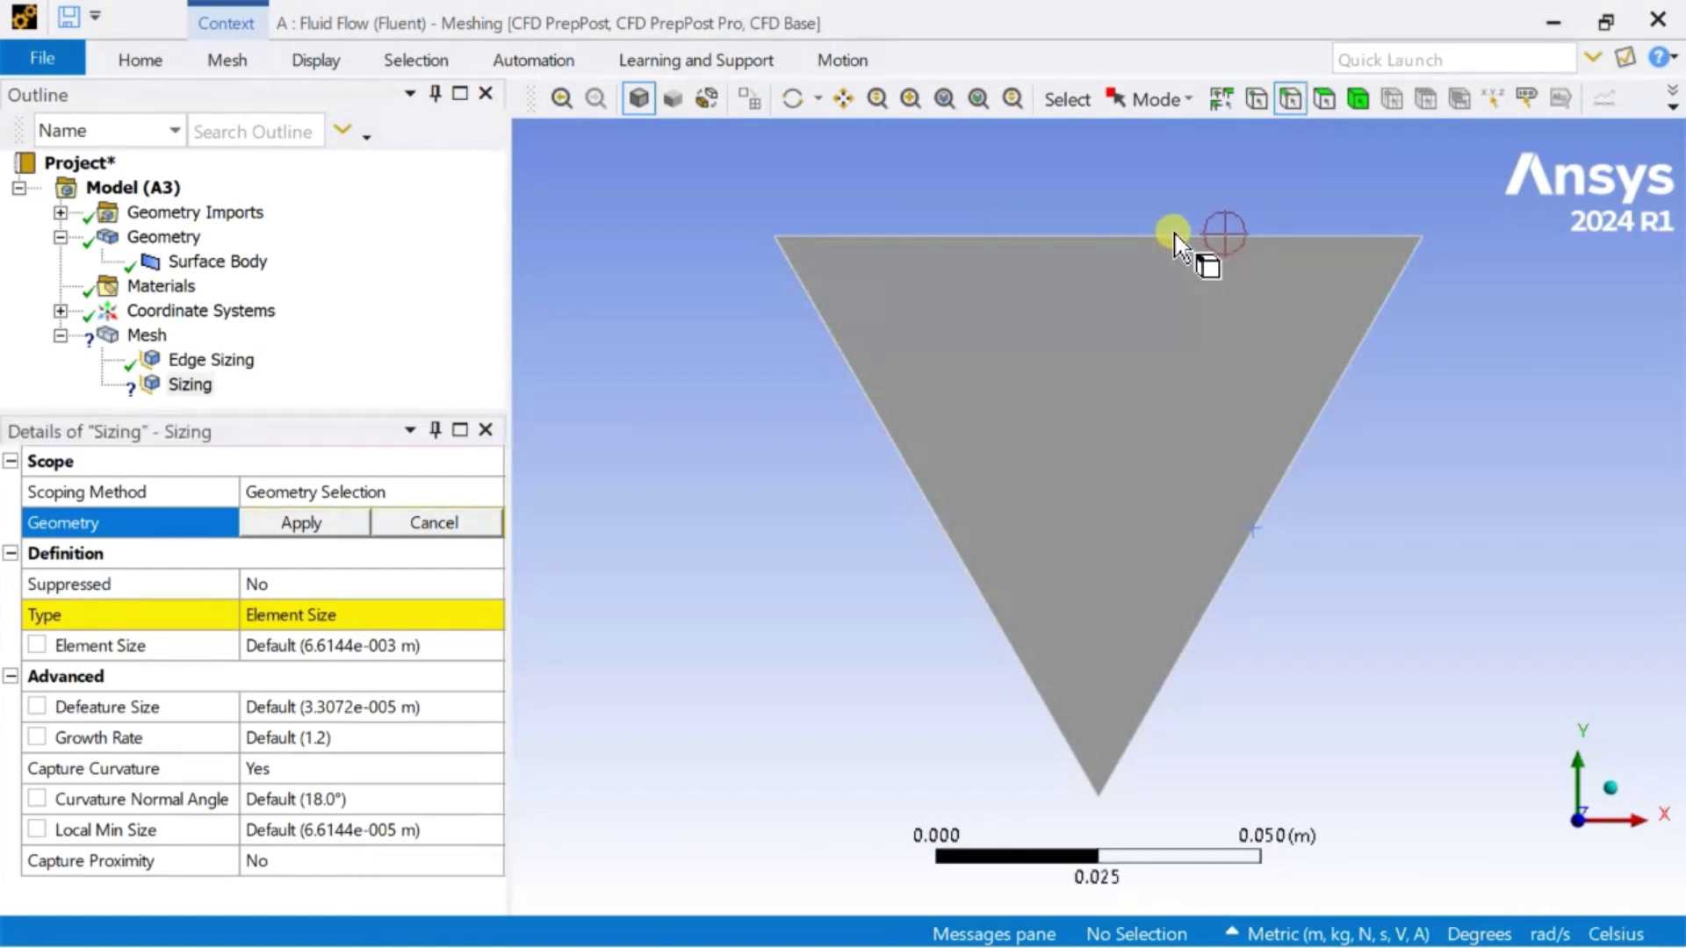
pyautogui.keyDown('ctrl'); pyautogui.click(1037, 237); pyautogui.keyUp('ctrl')
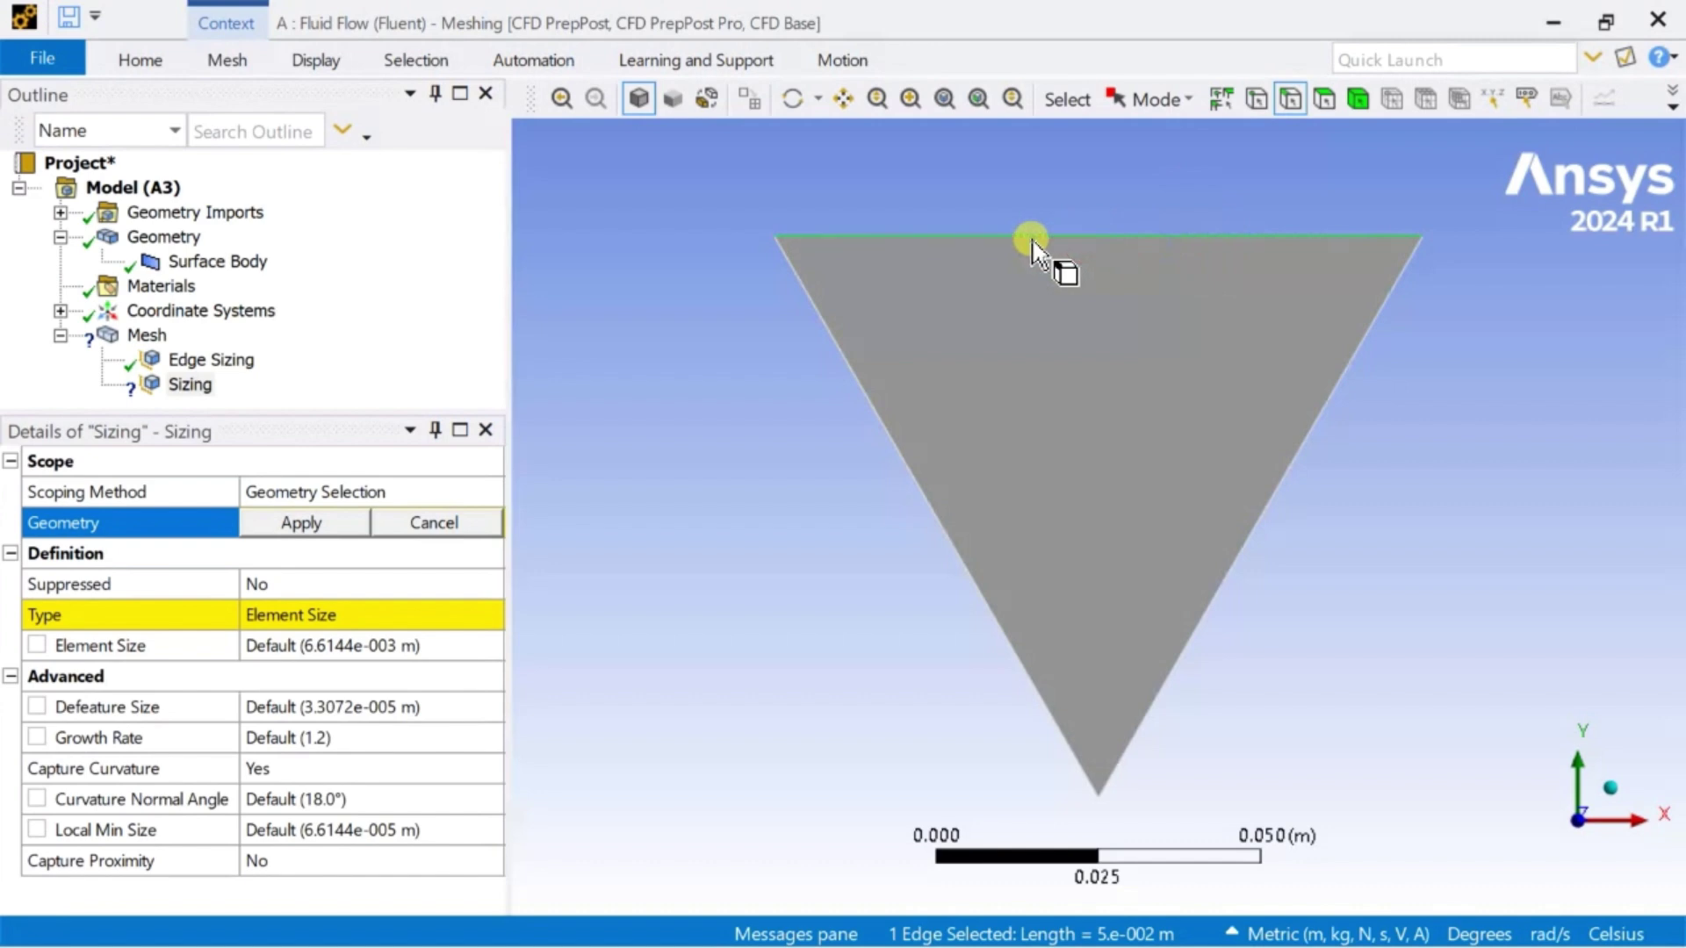
pyautogui.click(298, 550)
pyautogui.click(301, 526)
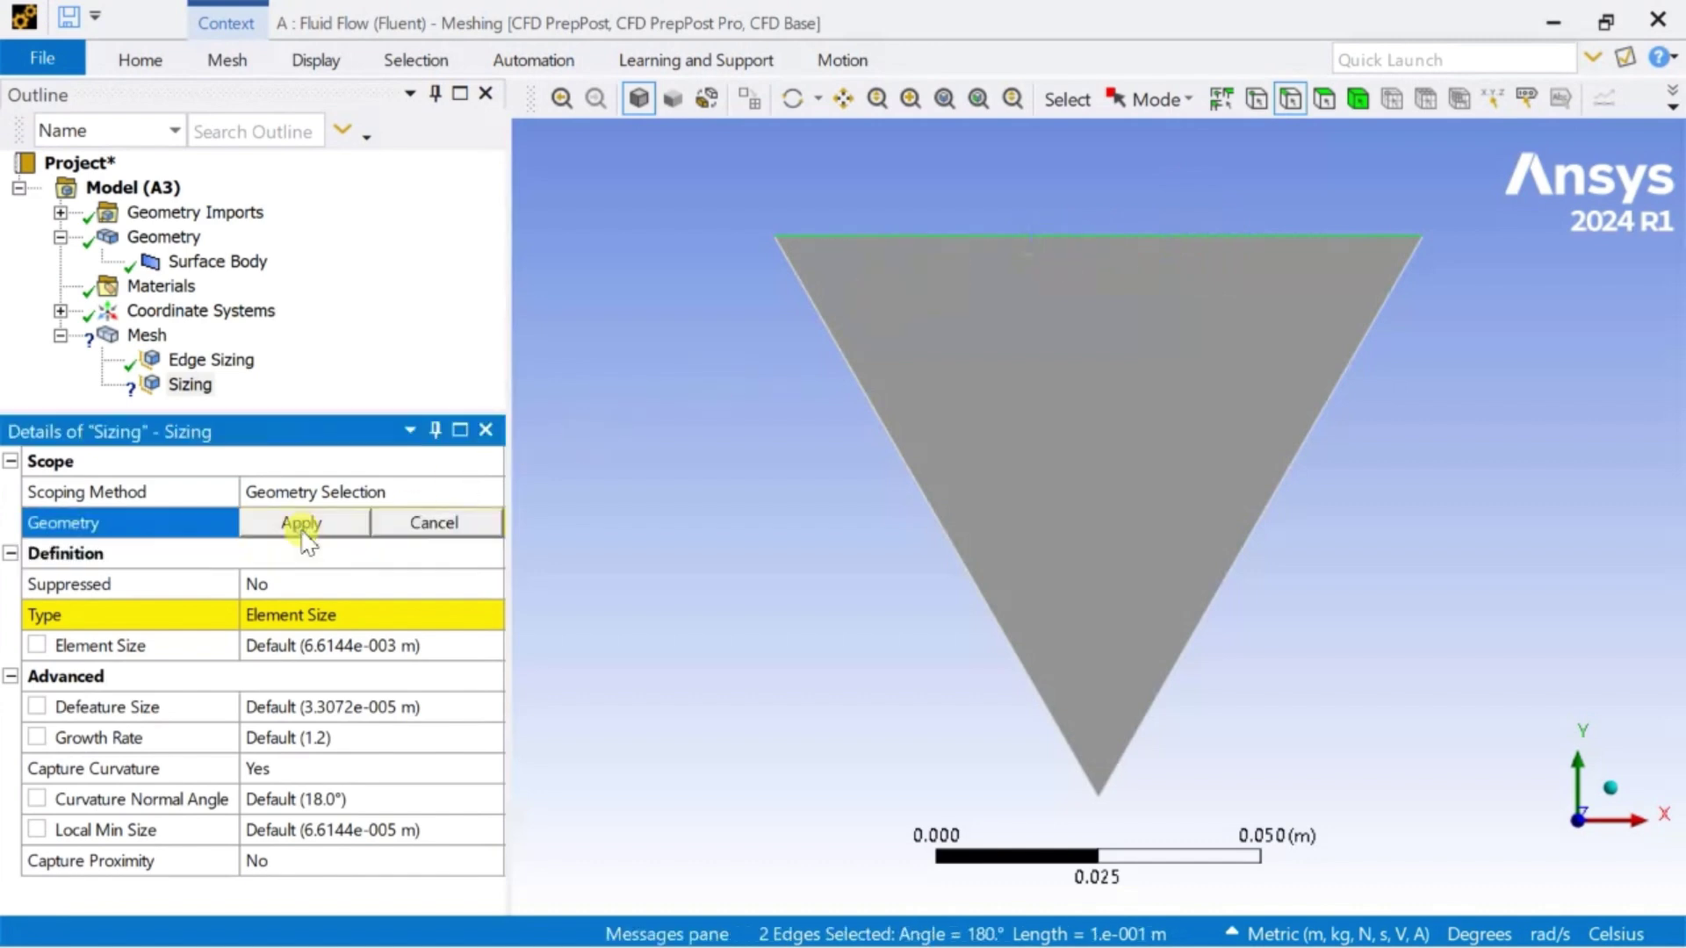
pyautogui.click(301, 525)
# Define the upper-side edge sizing by Number of Divisions and set it to 50 divisions.
pyautogui.click(389, 615)
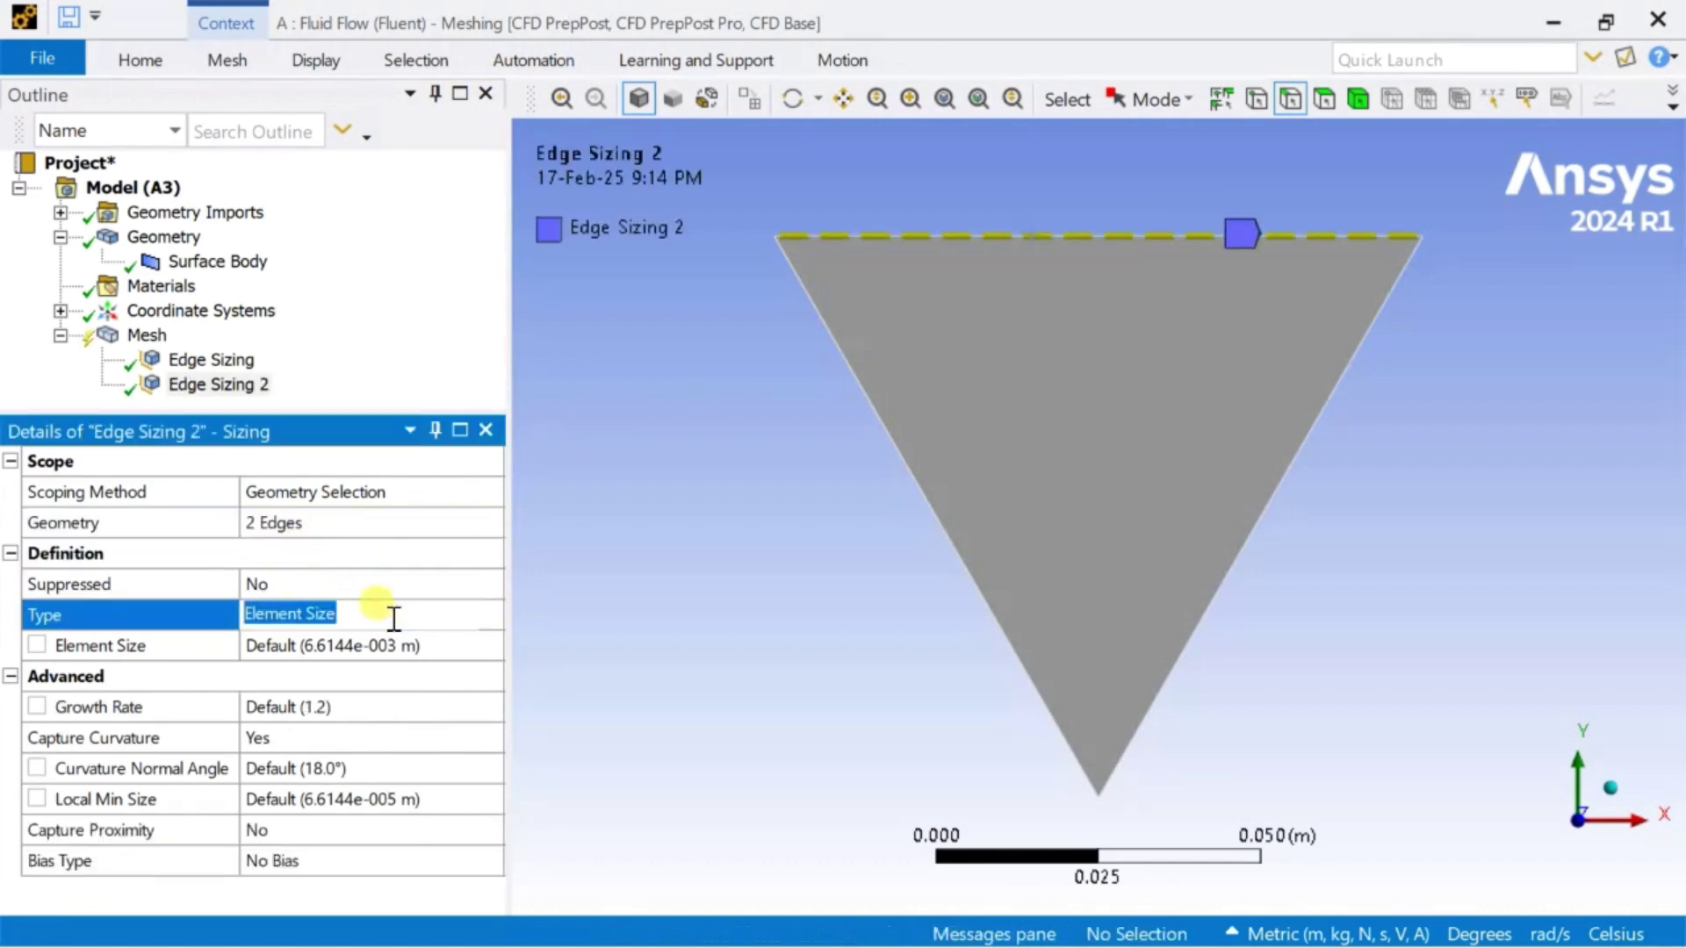
pyautogui.click(489, 615)
pyautogui.click(419, 666)
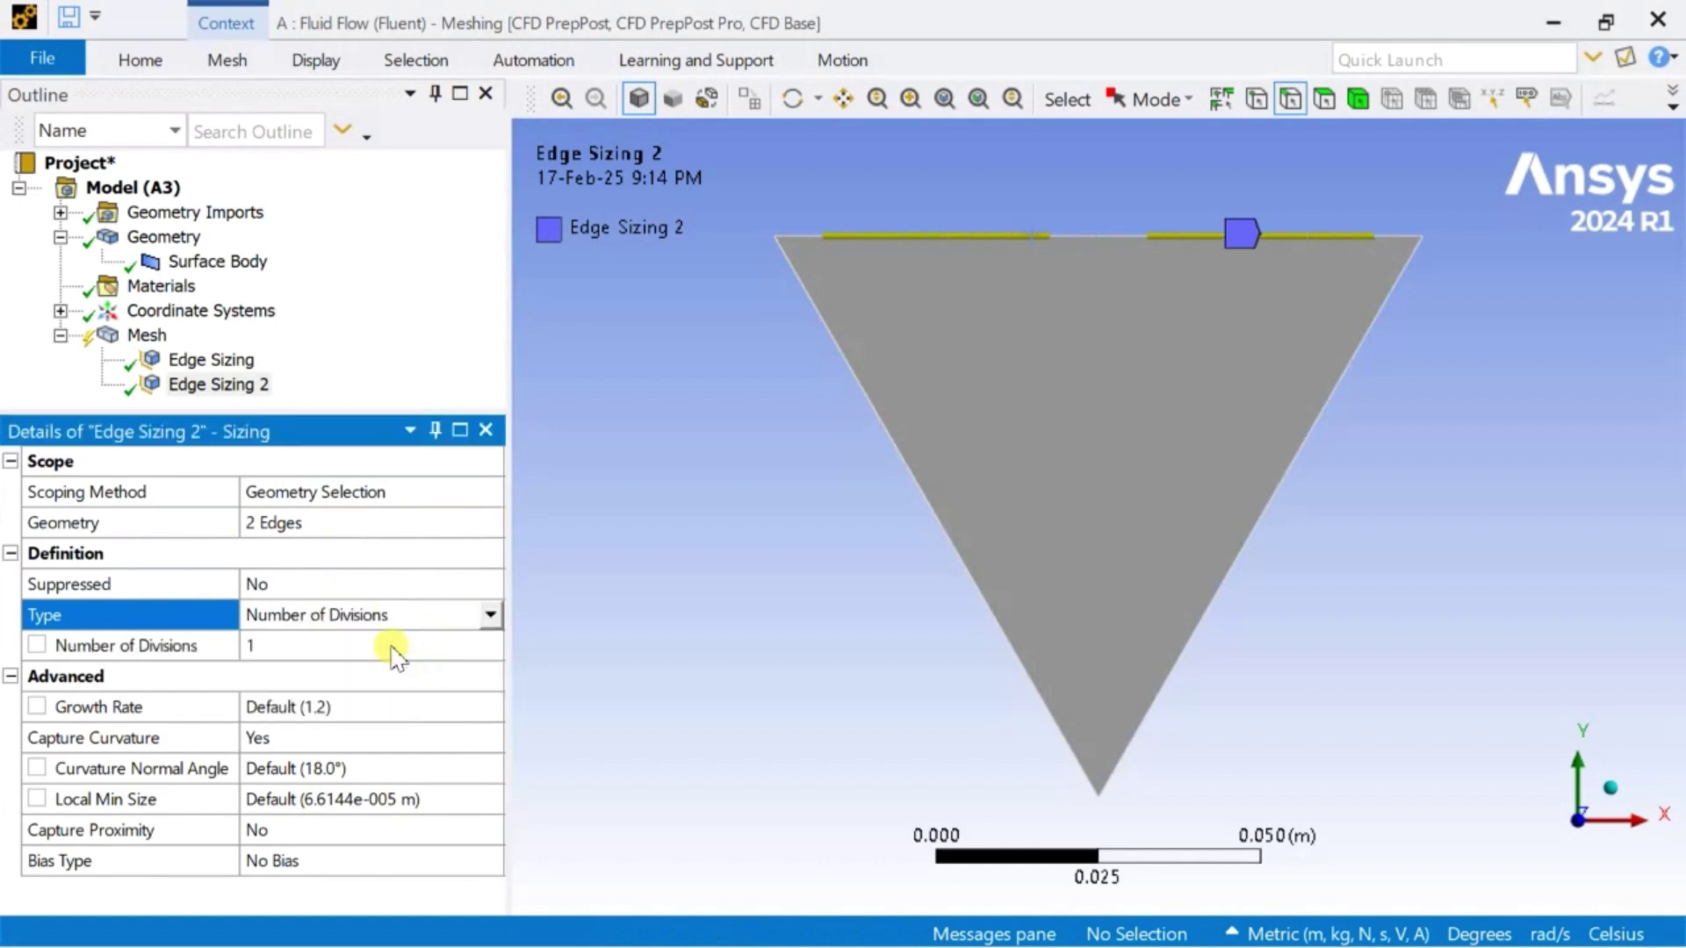
pyautogui.click(392, 647)
pyautogui.write('50')
pyautogui.press('Return')
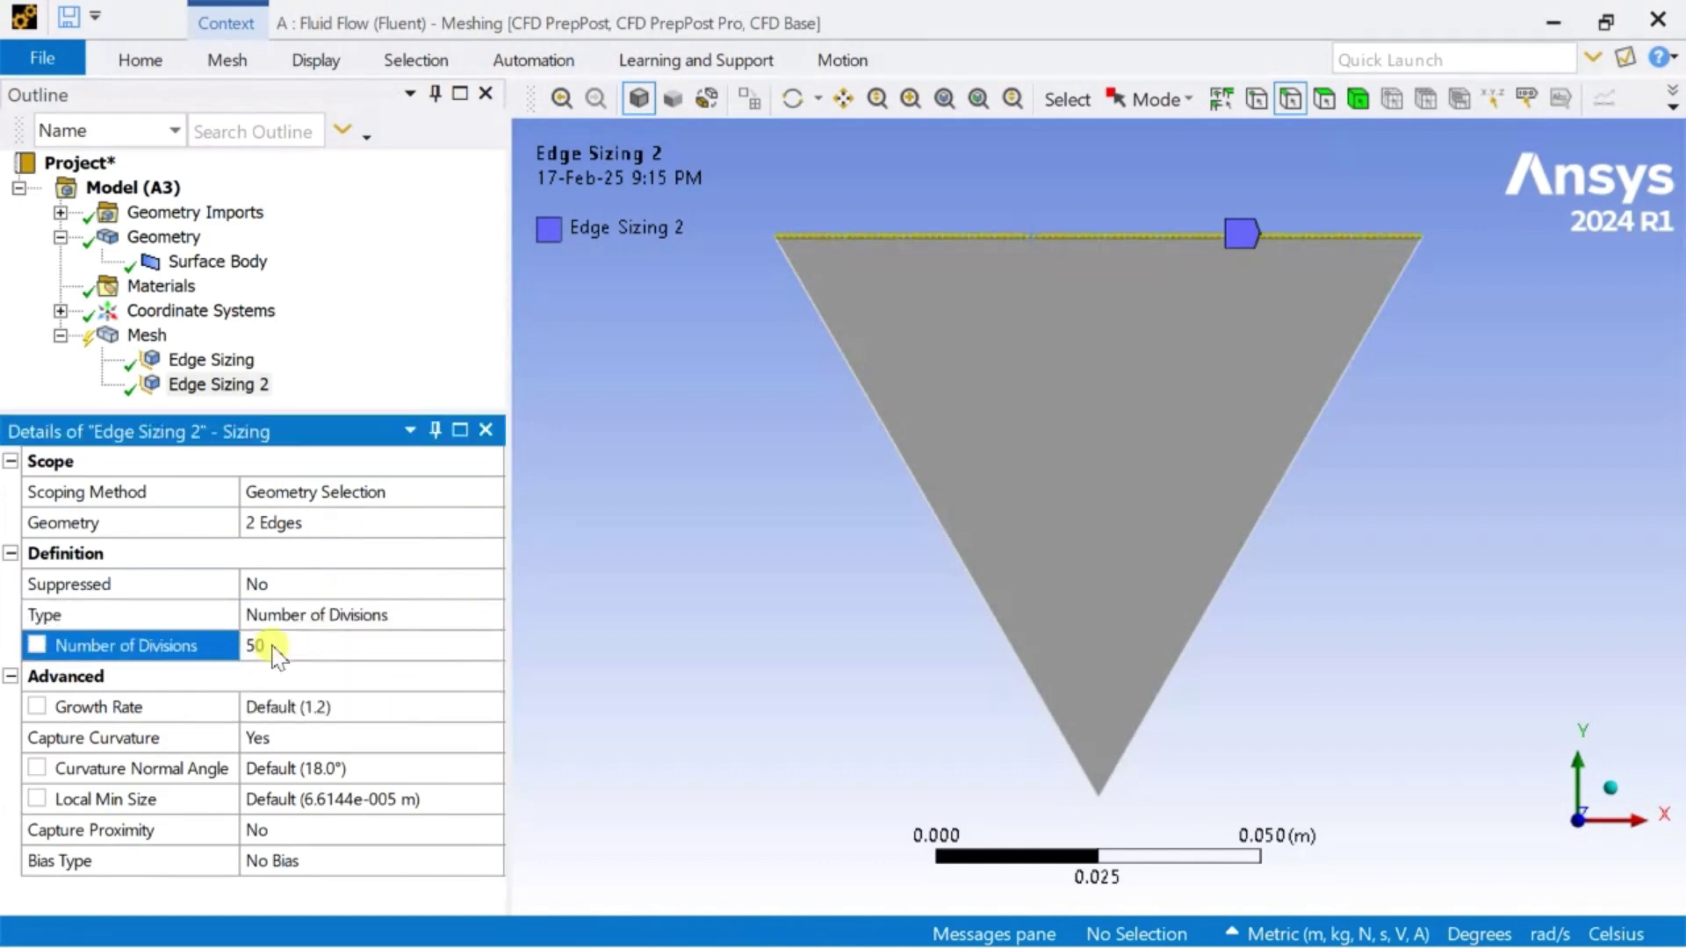
pyautogui.click(785, 536)
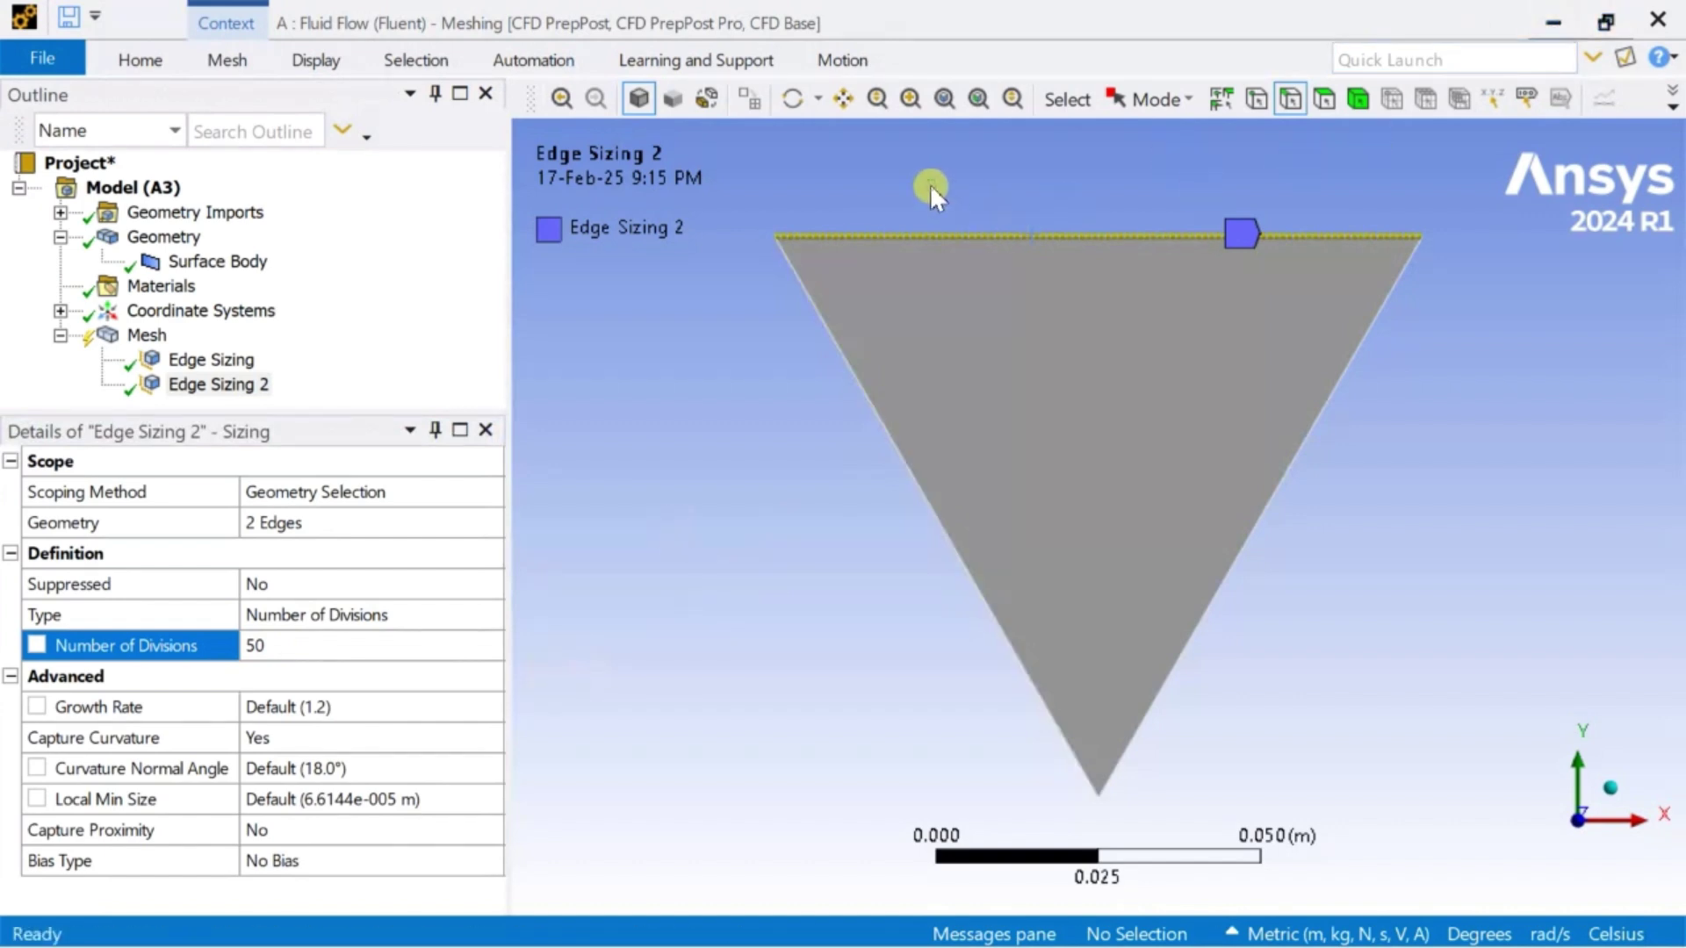
# Generate the mesh with both edge sizings applied.
pyautogui.click(145, 339)
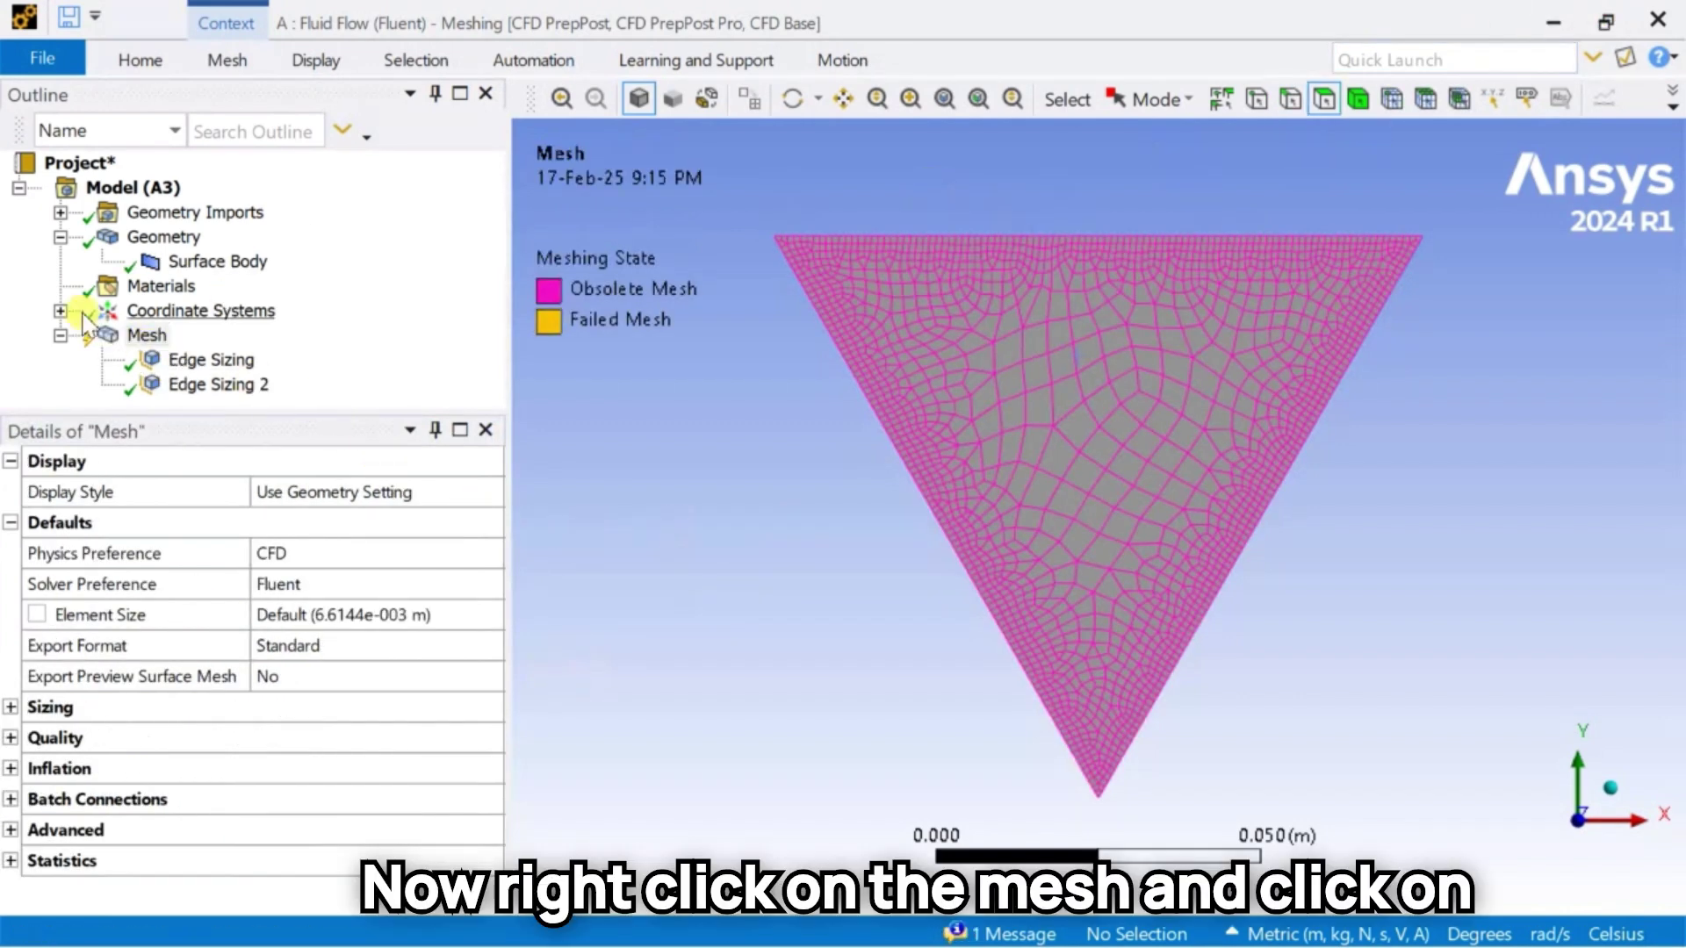
pyautogui.rightClick(151, 343)
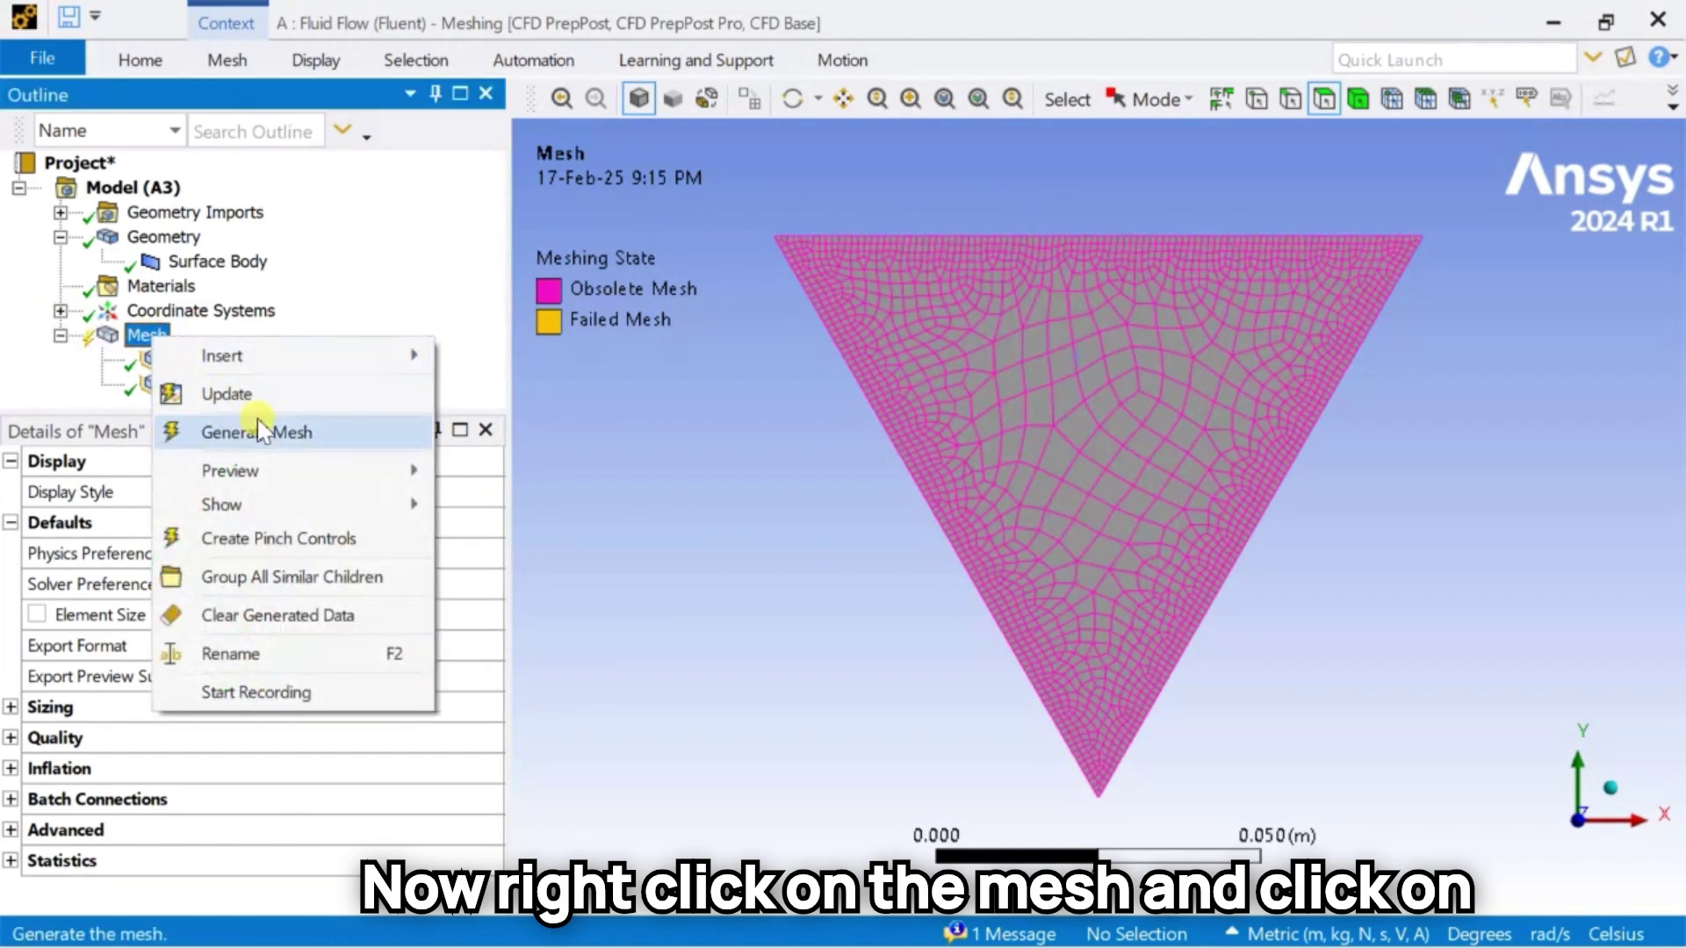
pyautogui.click(234, 429)
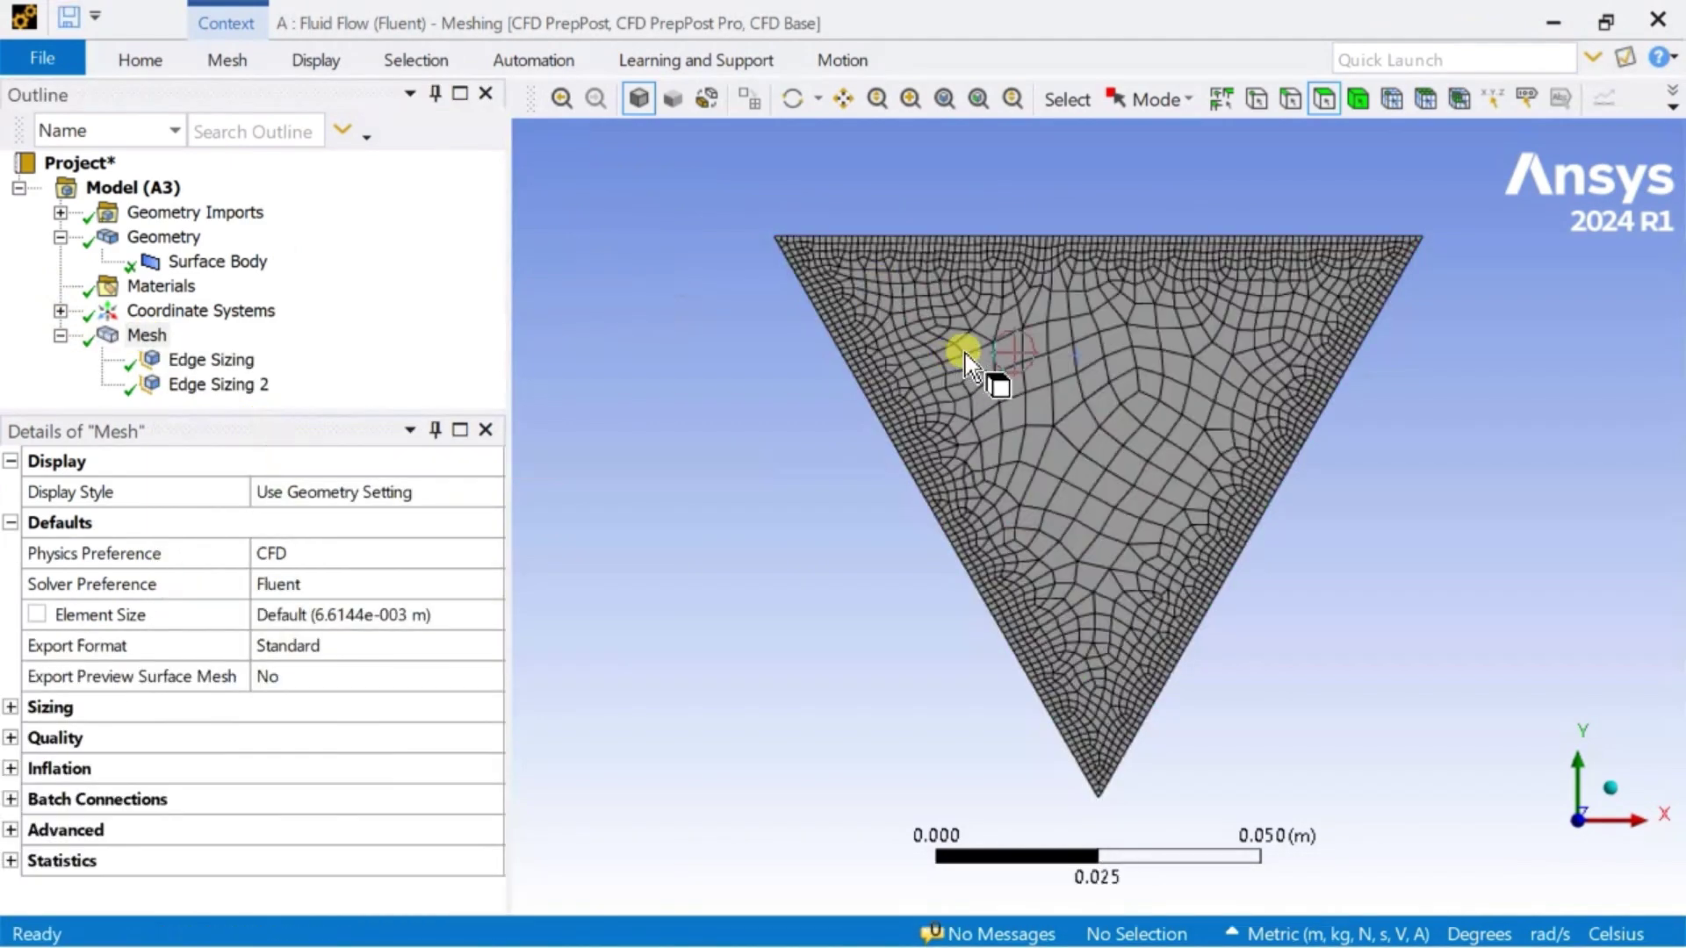
pyautogui.scroll(1, 889, 318)
pyautogui.scroll(3, 889, 318)
pyautogui.scroll(-4, 887, 316)
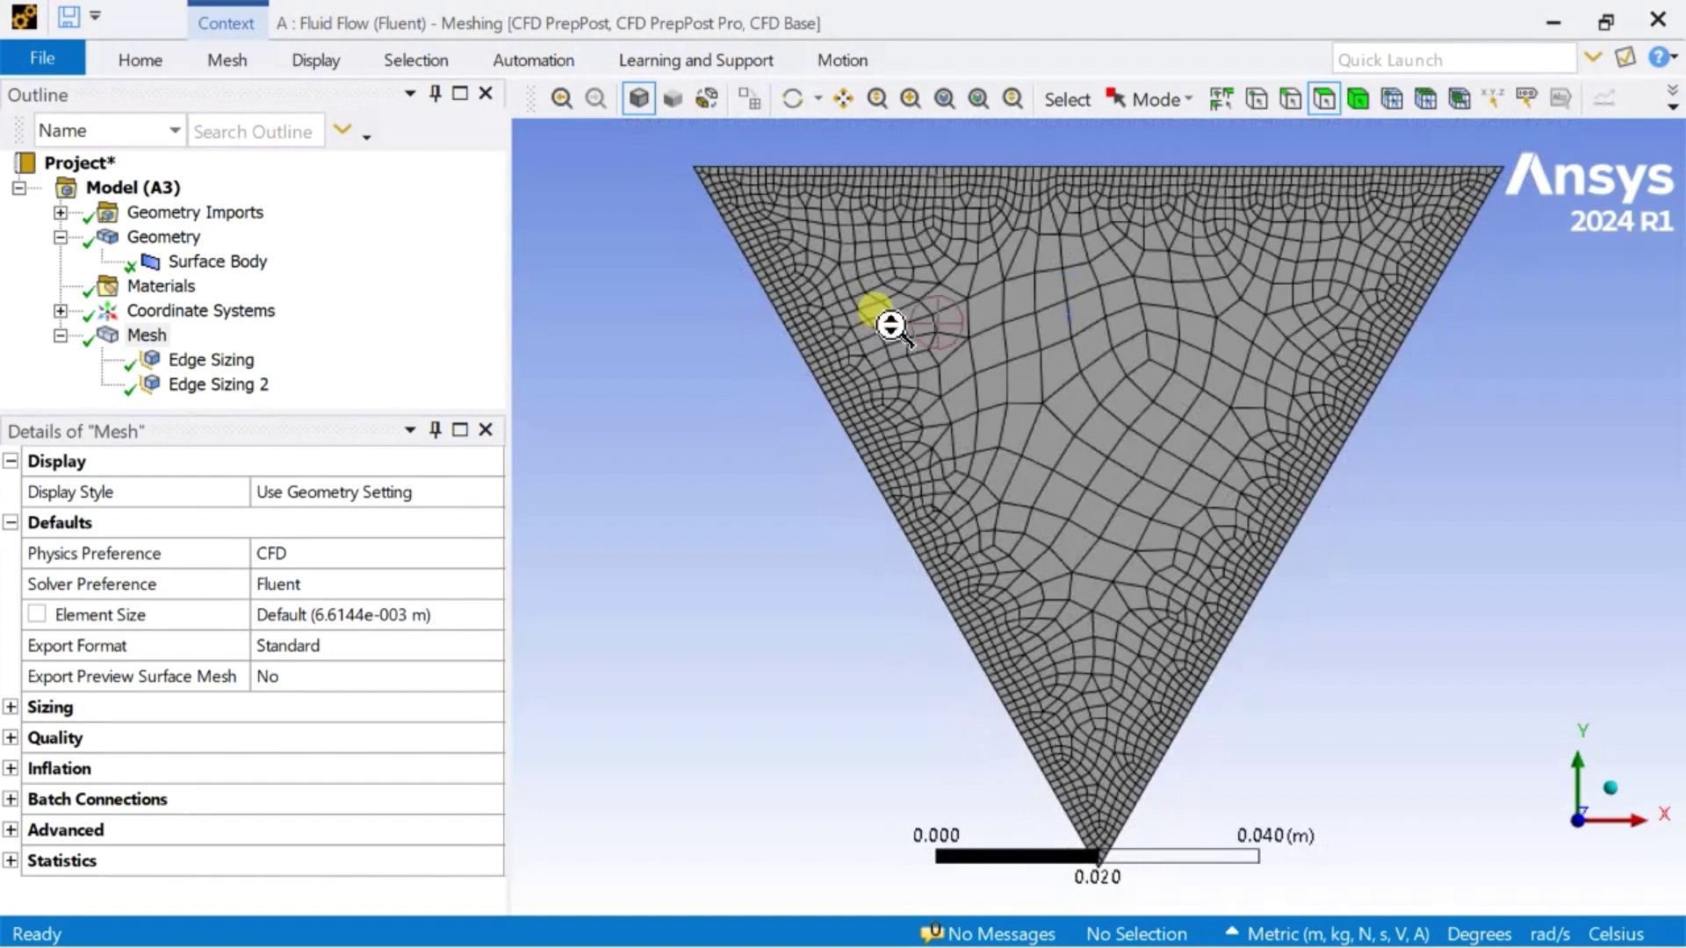
# Enable adaptive sizing in the global sizing settings of the mesh.
pyautogui.click(145, 338)
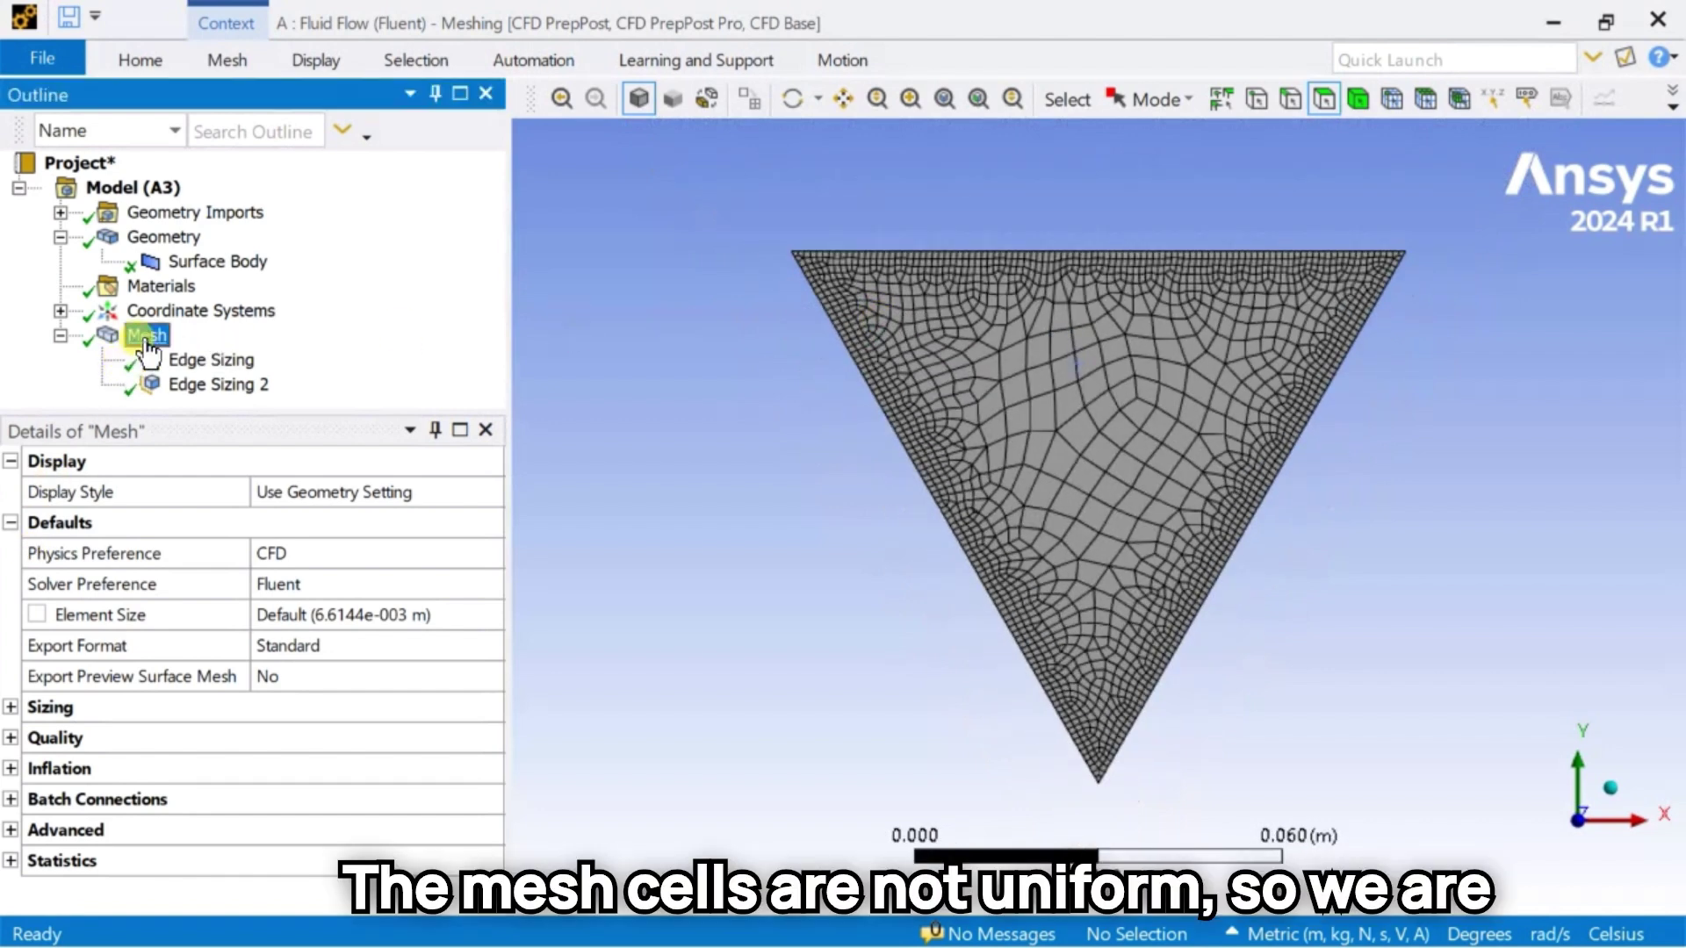
pyautogui.click(11, 708)
pyautogui.scroll(-2, 203, 672)
pyautogui.click(382, 558)
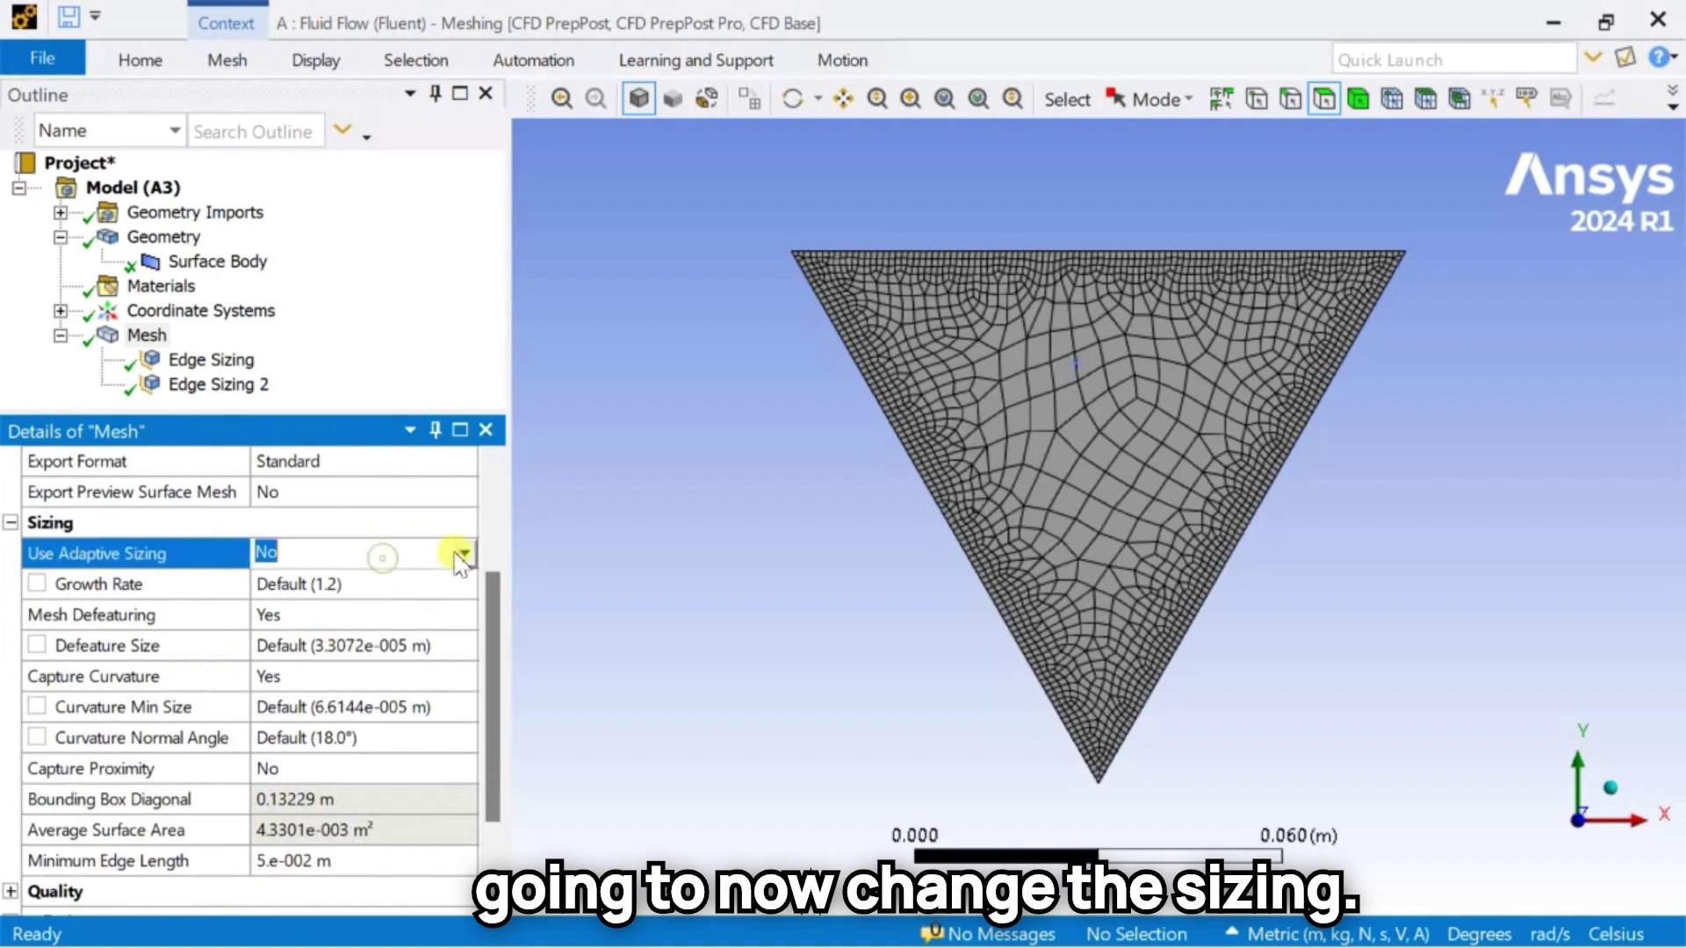
pyautogui.click(462, 553)
pyautogui.click(376, 596)
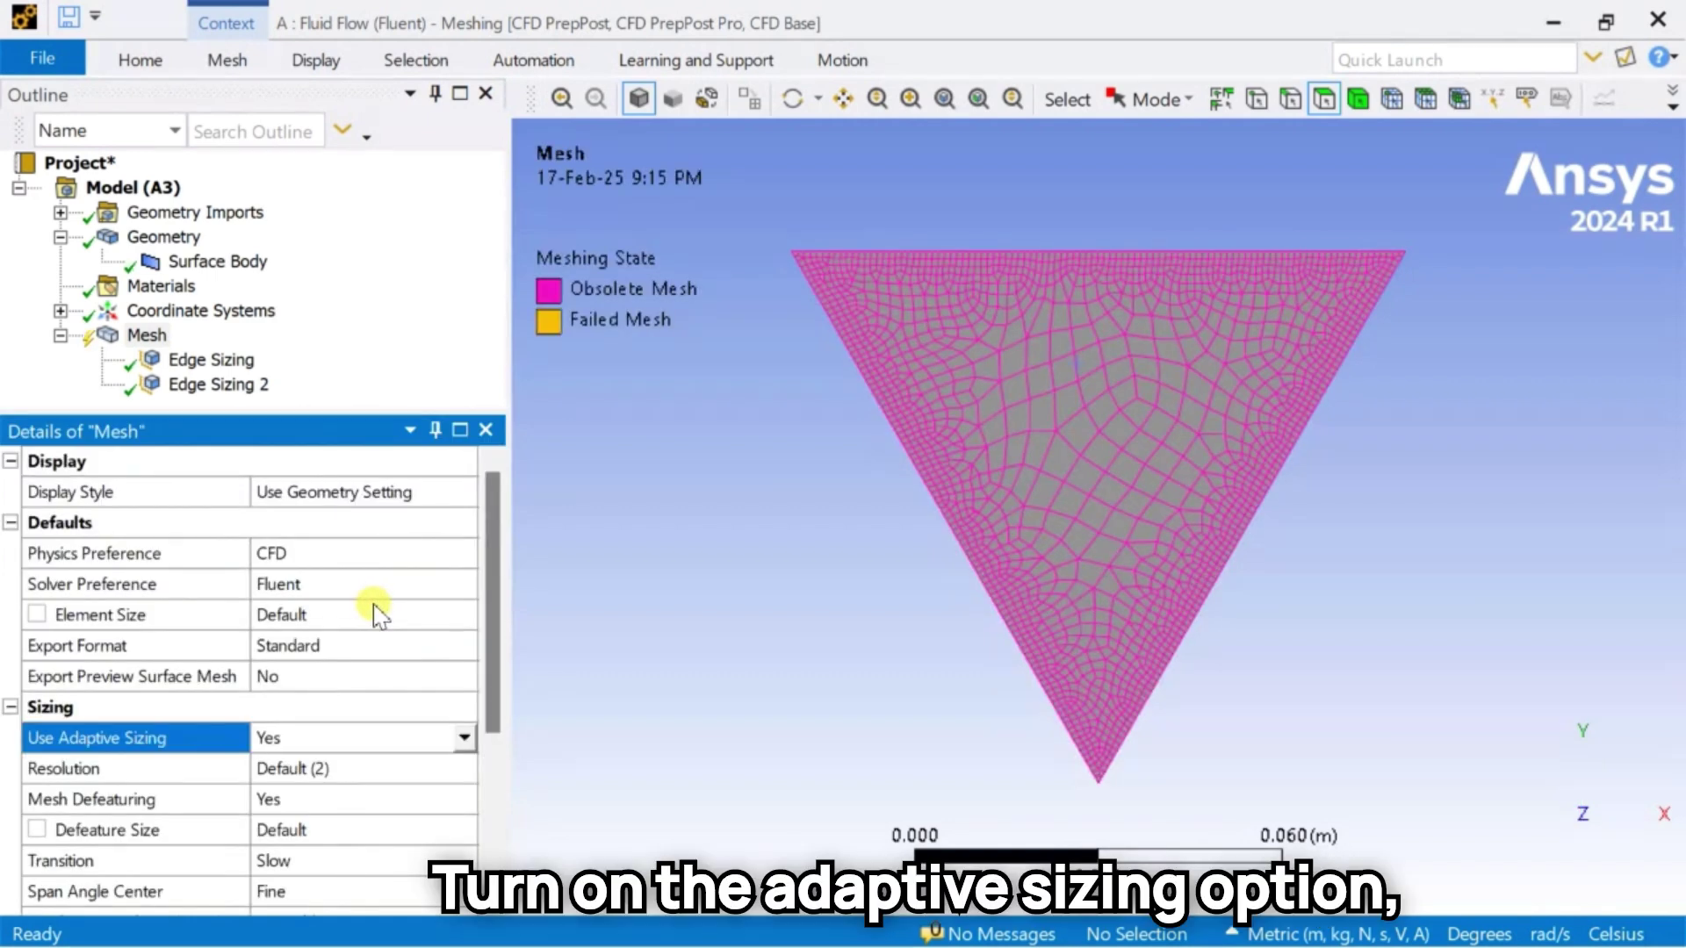
# Set the mesh sizing resolution to 7 and generate the mesh again.
pyautogui.scroll(-2, 377, 612)
pyautogui.click(387, 584)
pyautogui.click(436, 584)
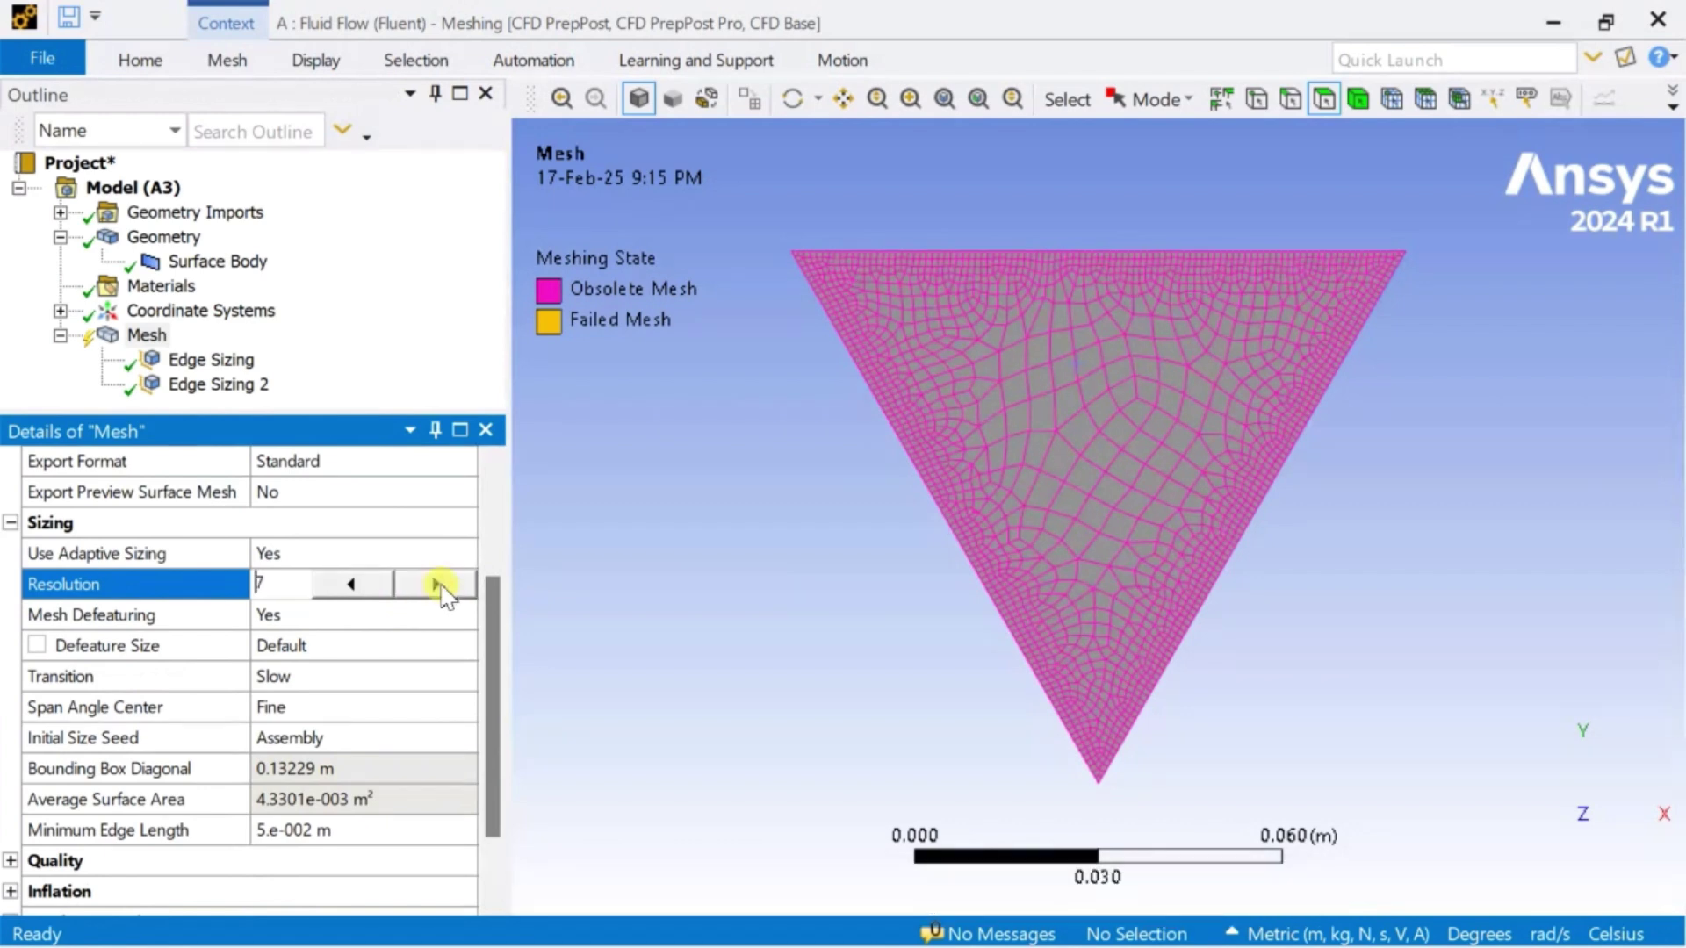
pyautogui.click(147, 336)
pyautogui.rightClick(151, 342)
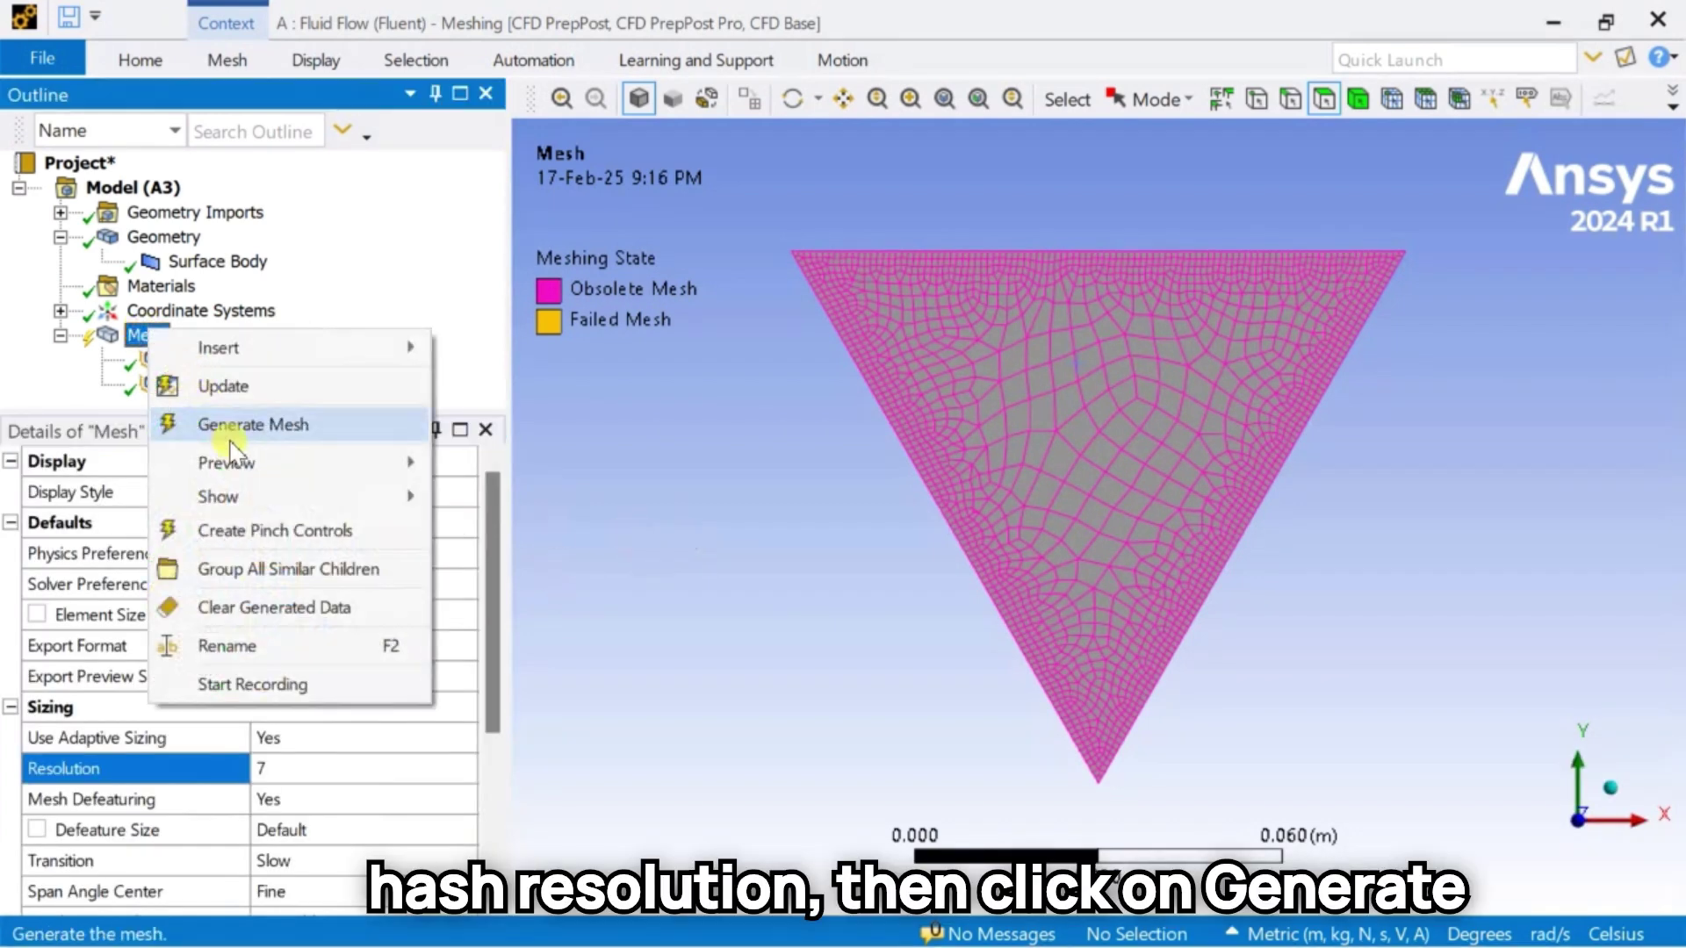
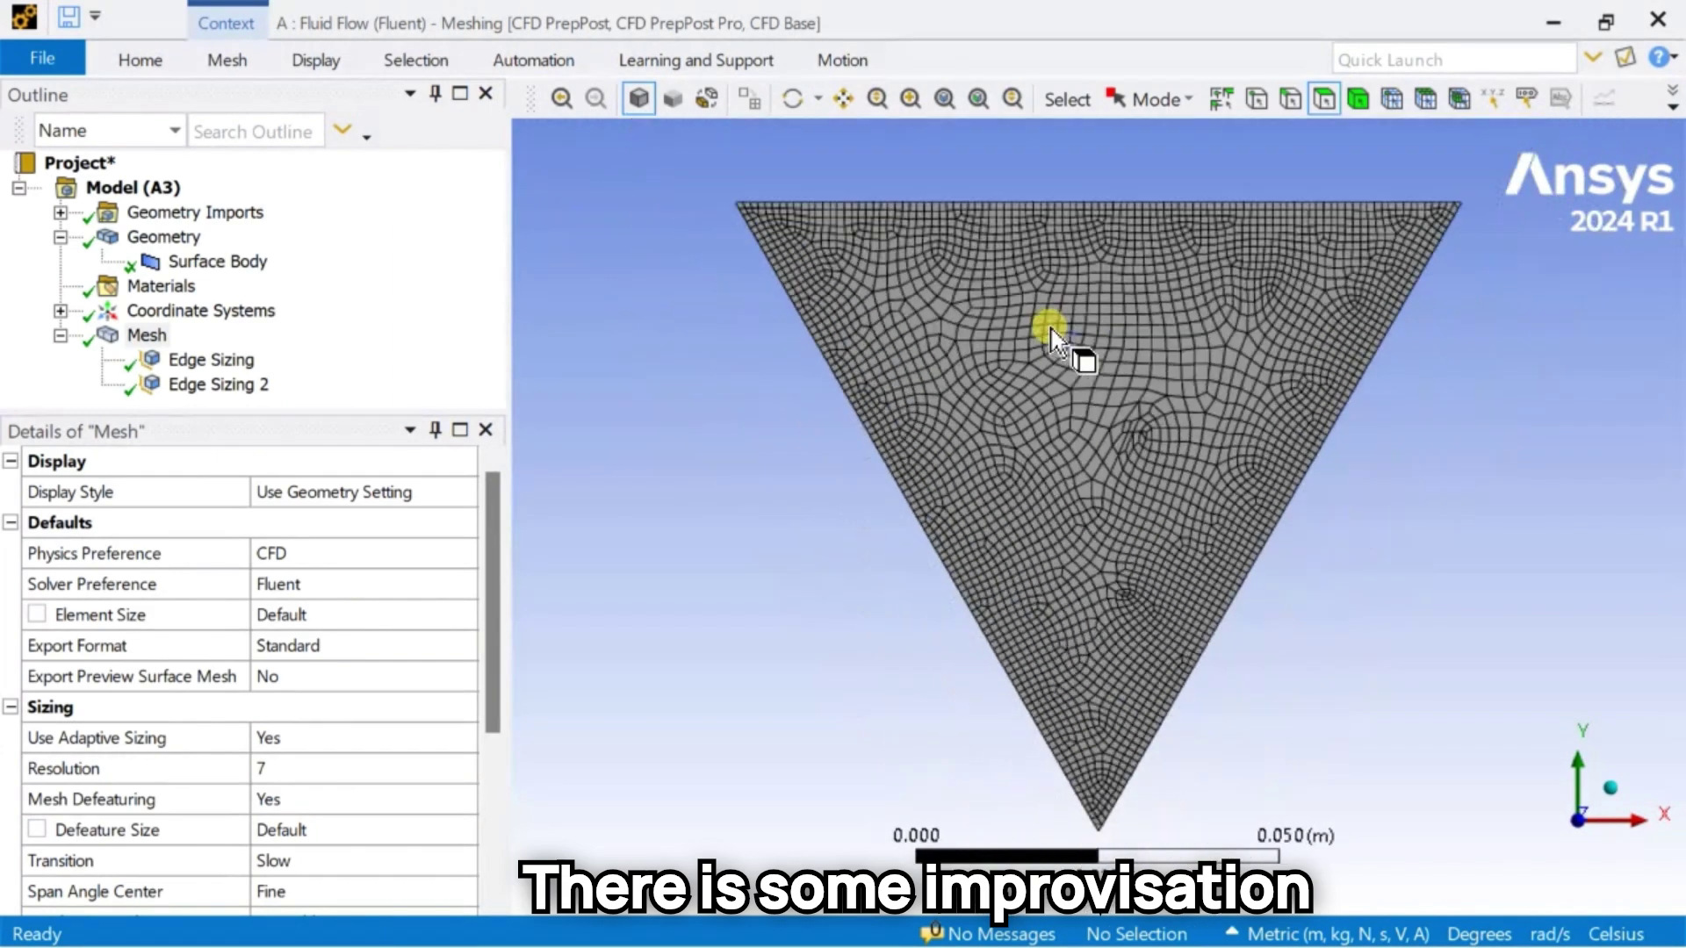
# Insert a Refinement control scoped to the triangular face and regenerate the mesh.
pyautogui.rightClick(145, 335)
pyautogui.moveTo(220, 349)
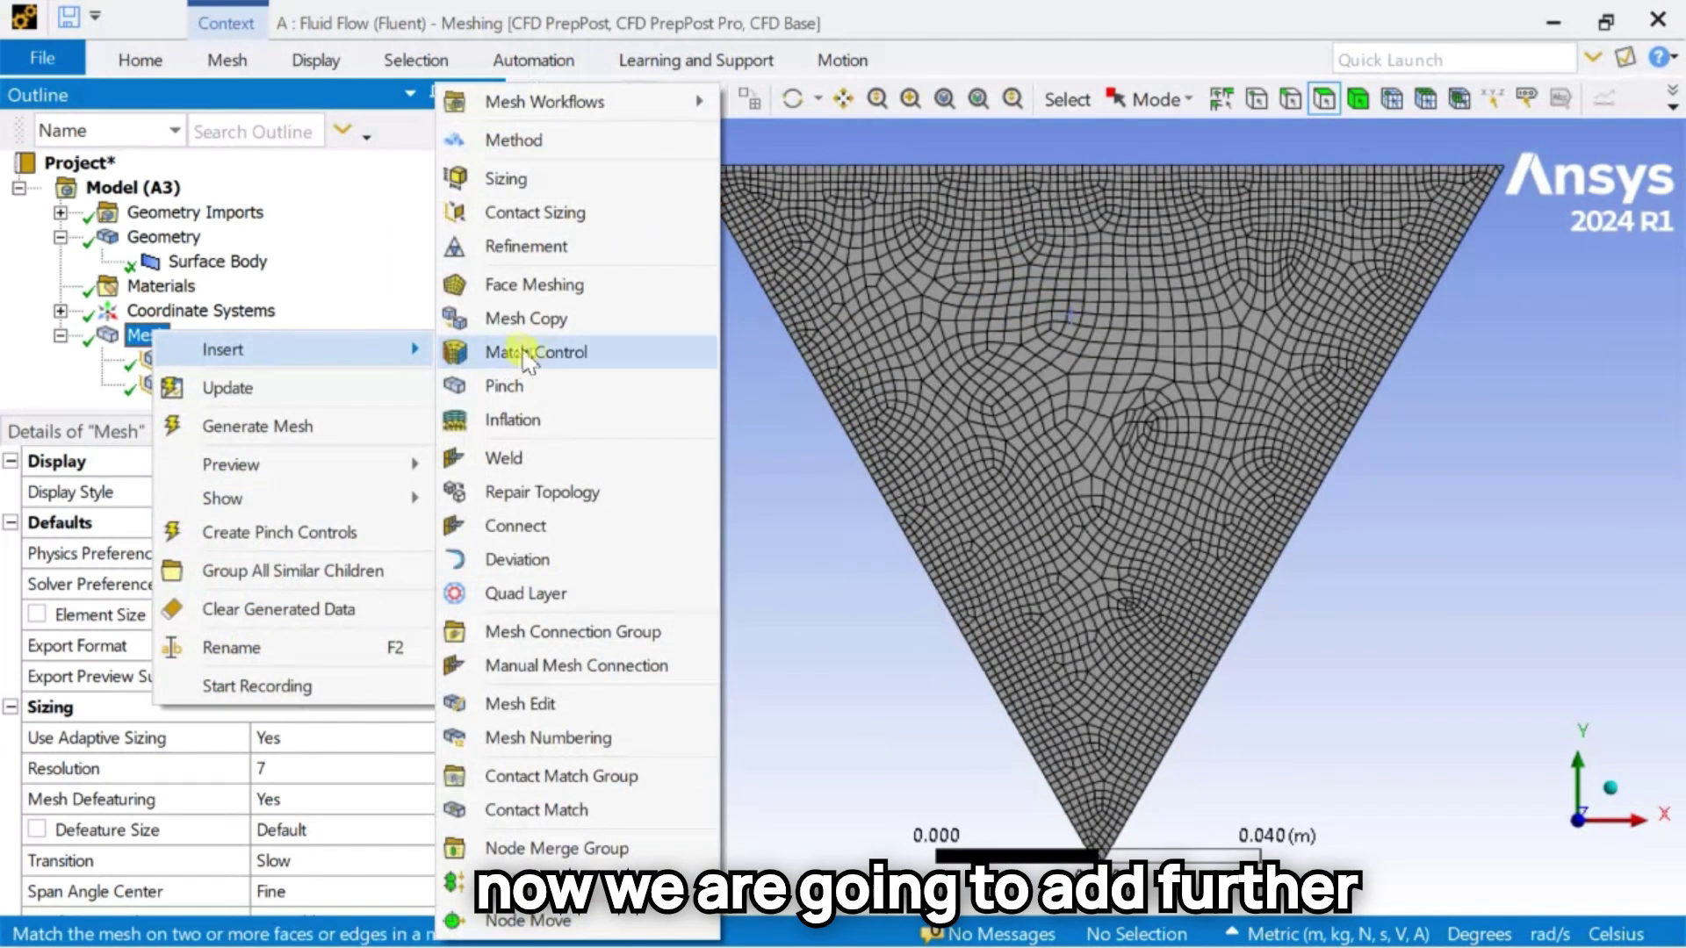
pyautogui.click(571, 249)
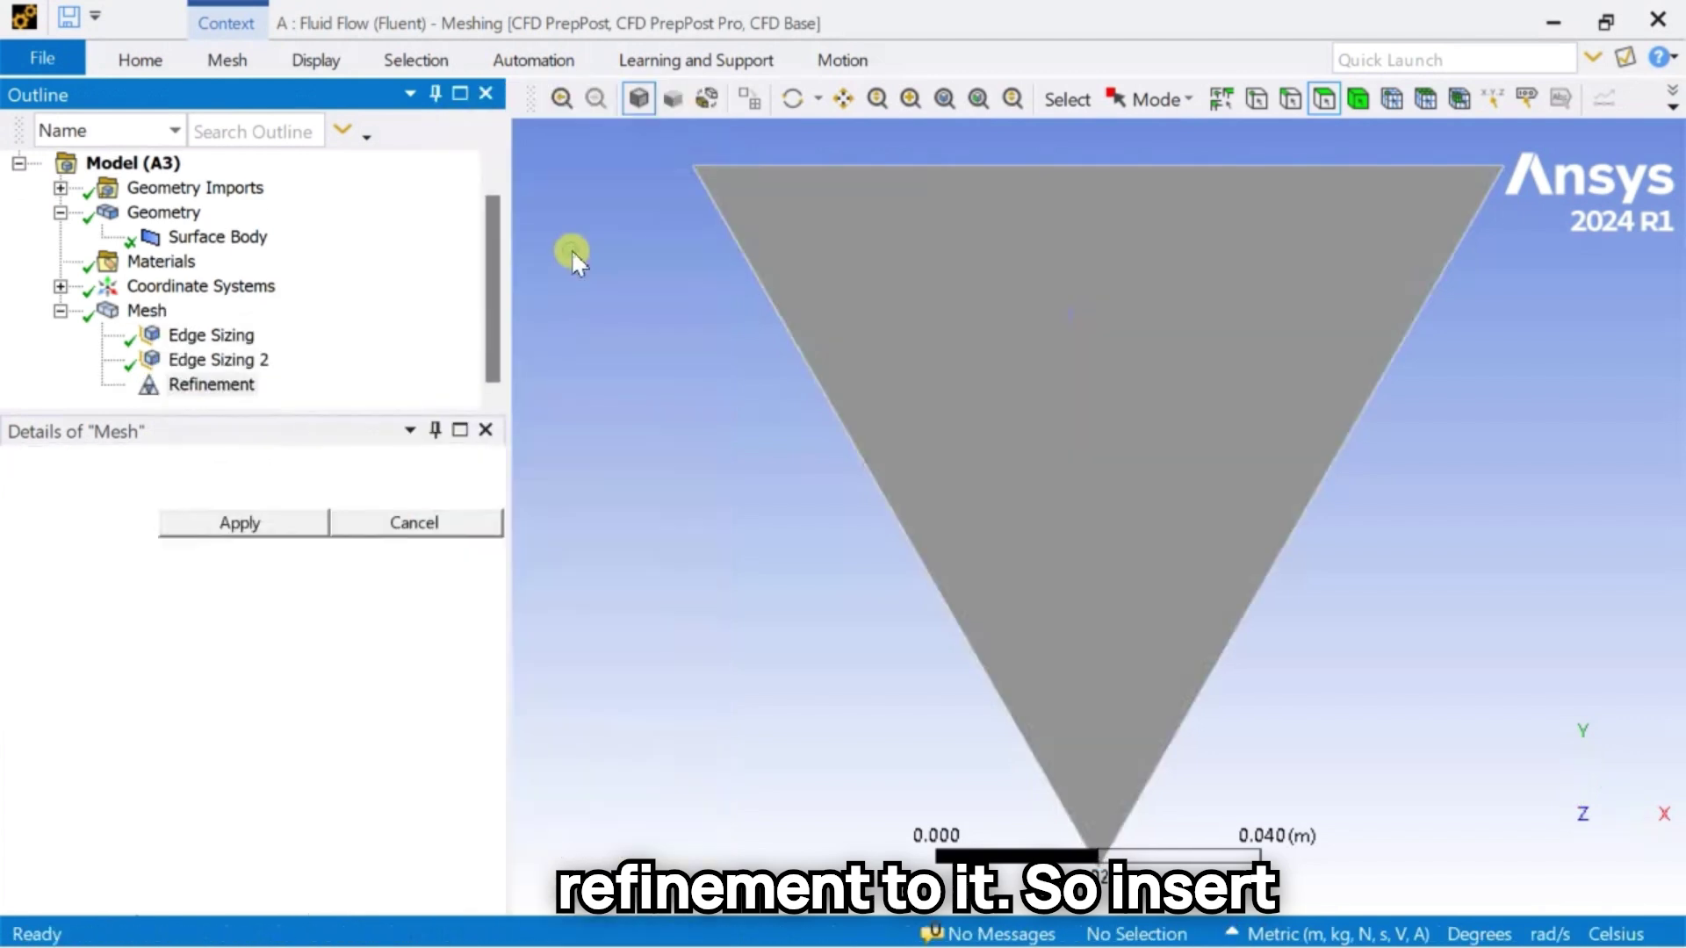
pyautogui.click(999, 395)
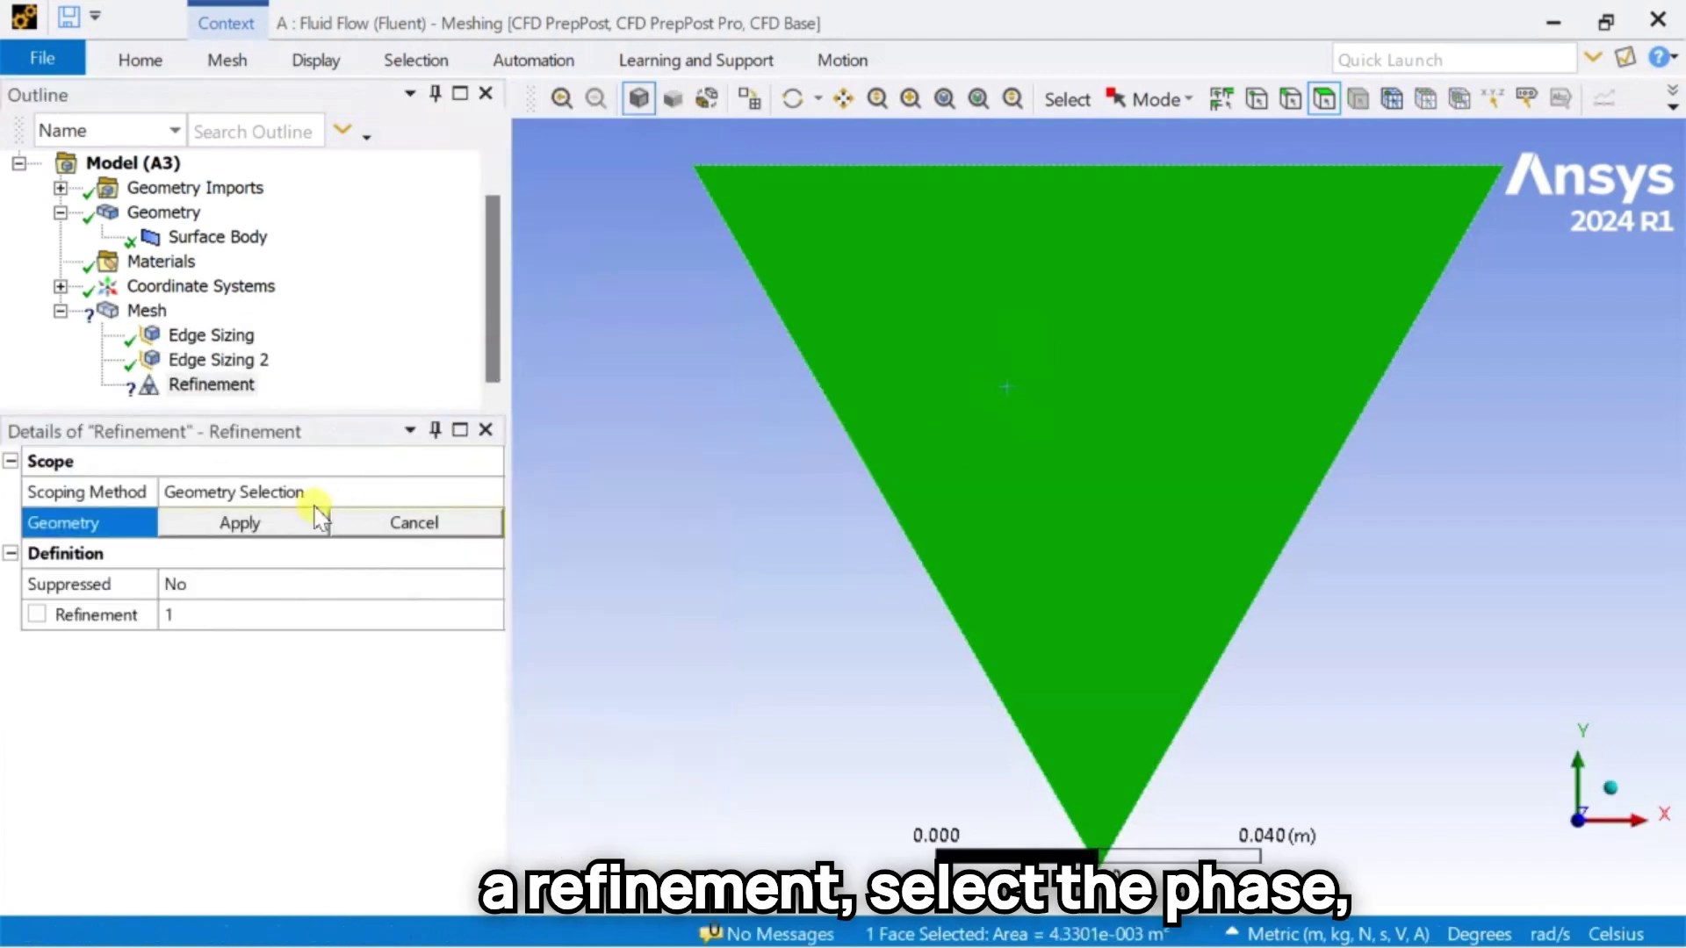
pyautogui.click(318, 520)
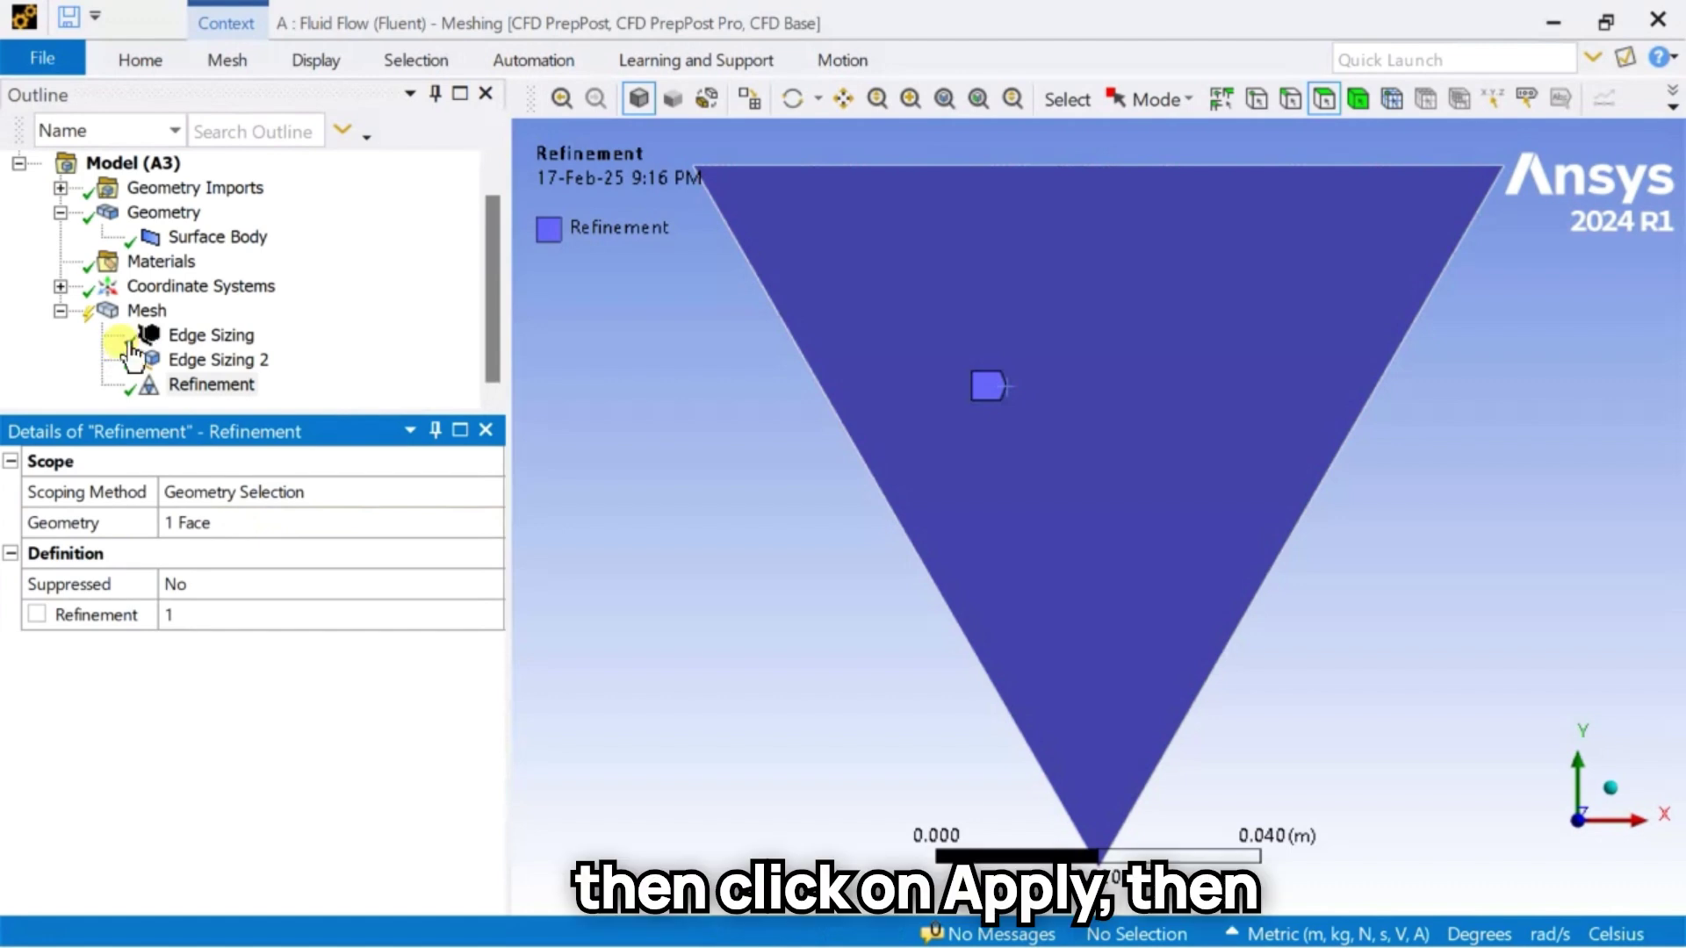
pyautogui.rightClick(145, 311)
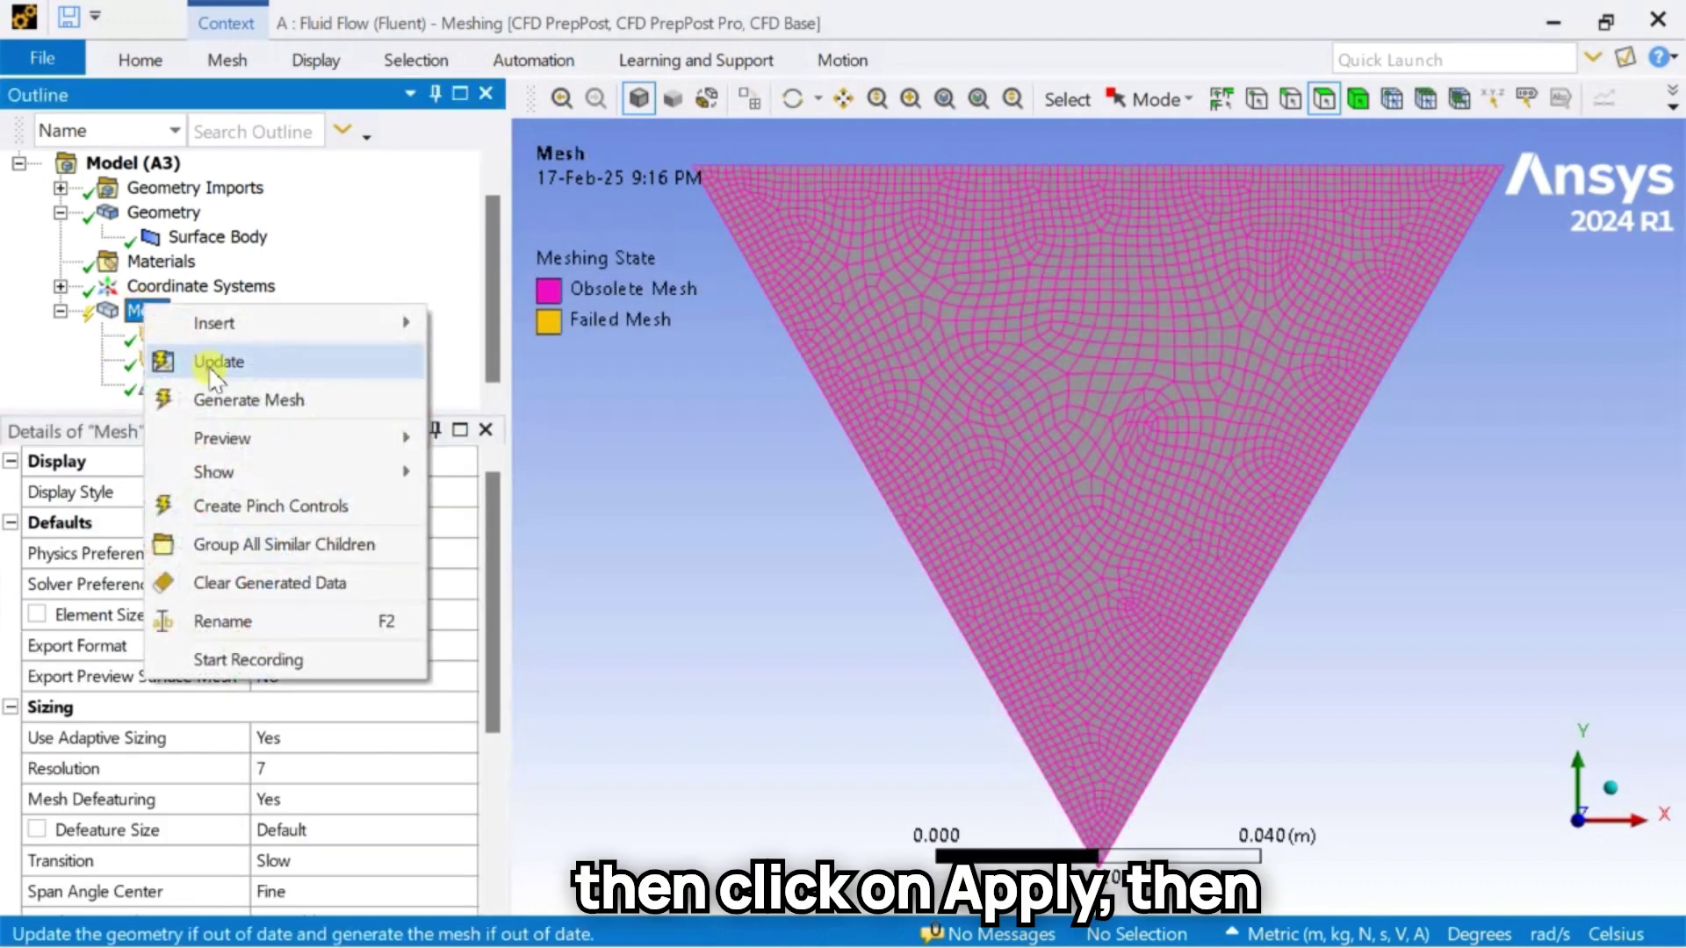
pyautogui.click(225, 400)
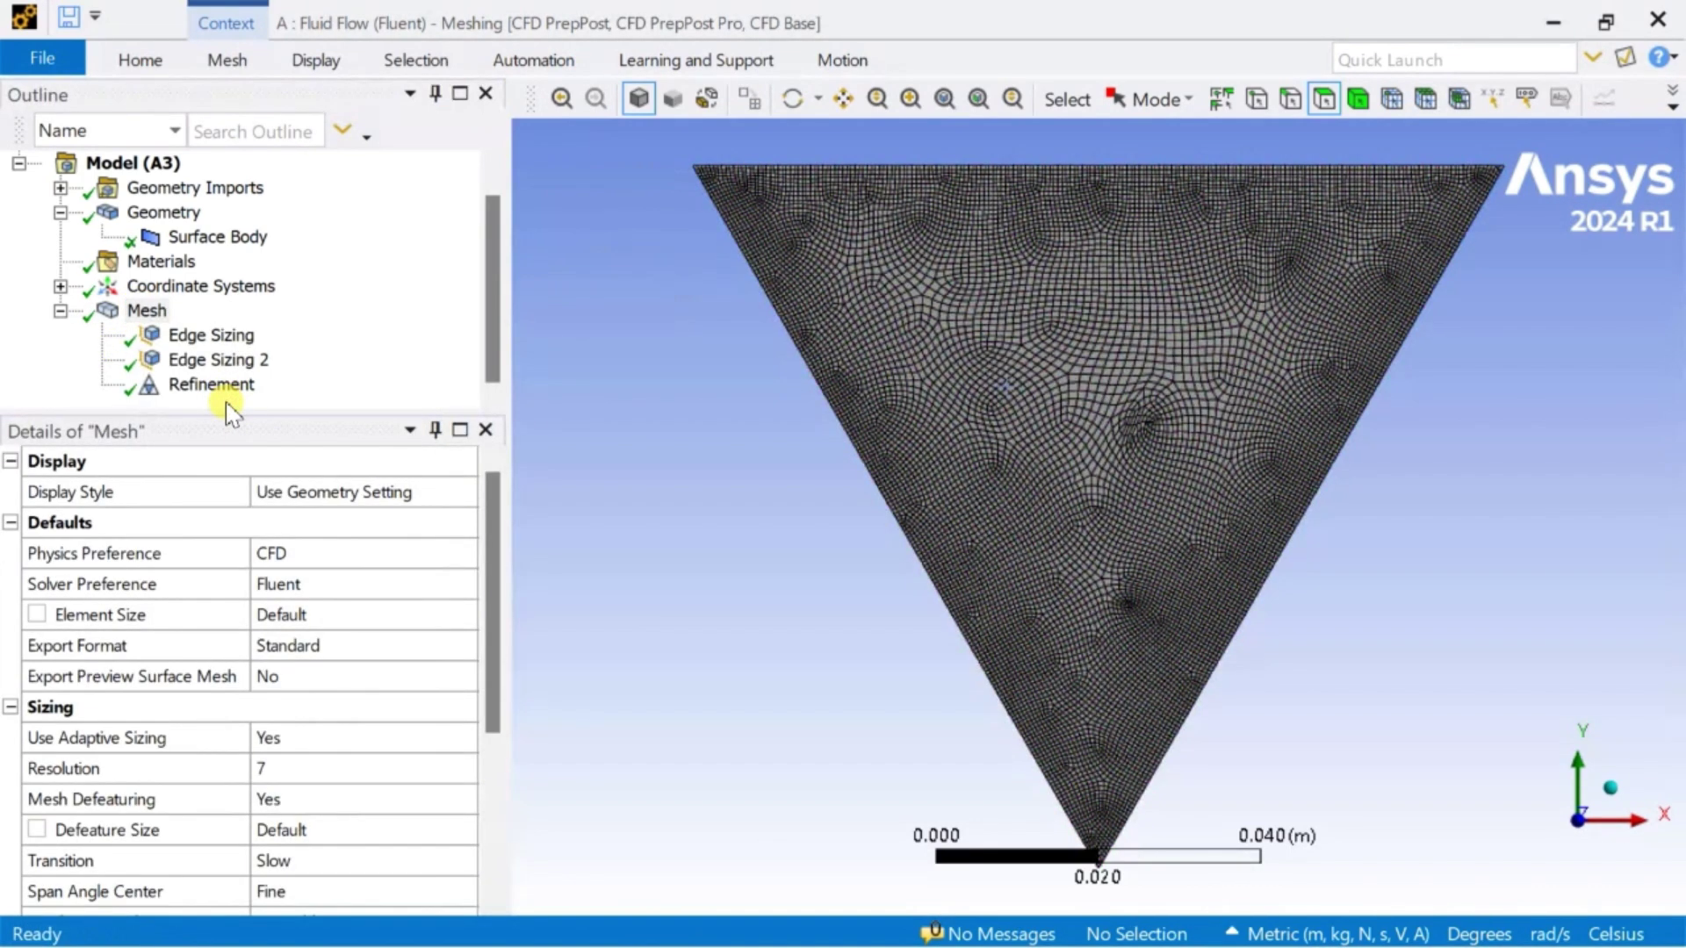
# Examine the refined mesh closely for cell distribution and uniformity across the triangle's interior and upper edge.
pyautogui.scroll(5, 1039, 318)
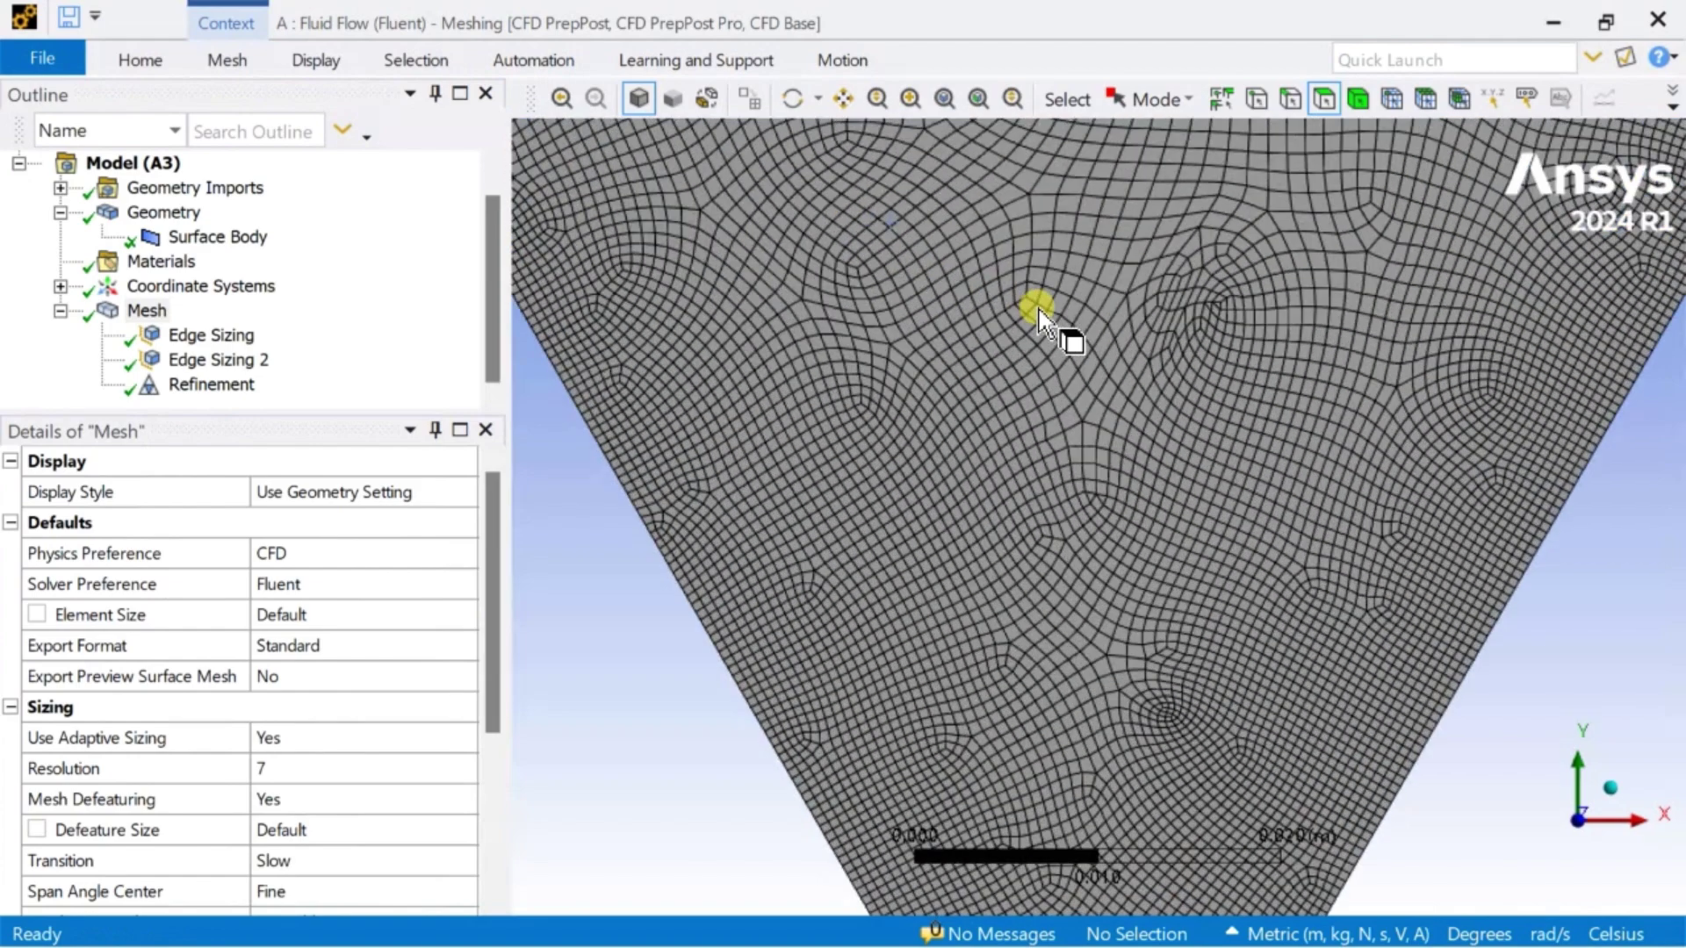
pyautogui.scroll(-5, 1039, 317)
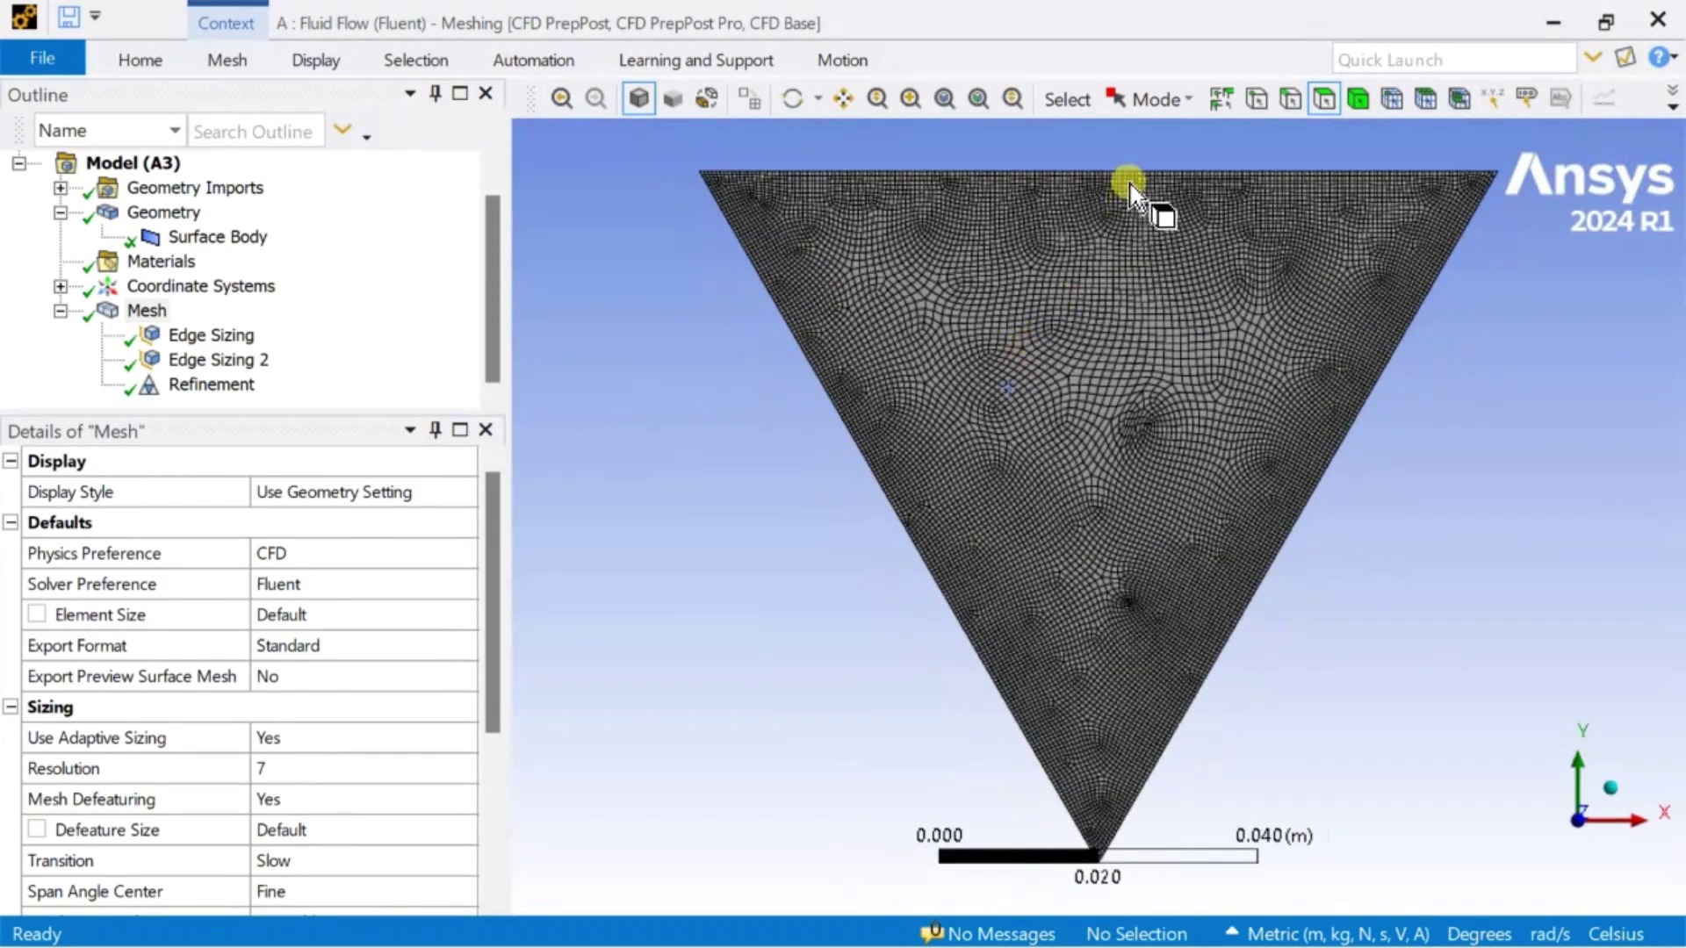
pyautogui.scroll(2, 1129, 181)
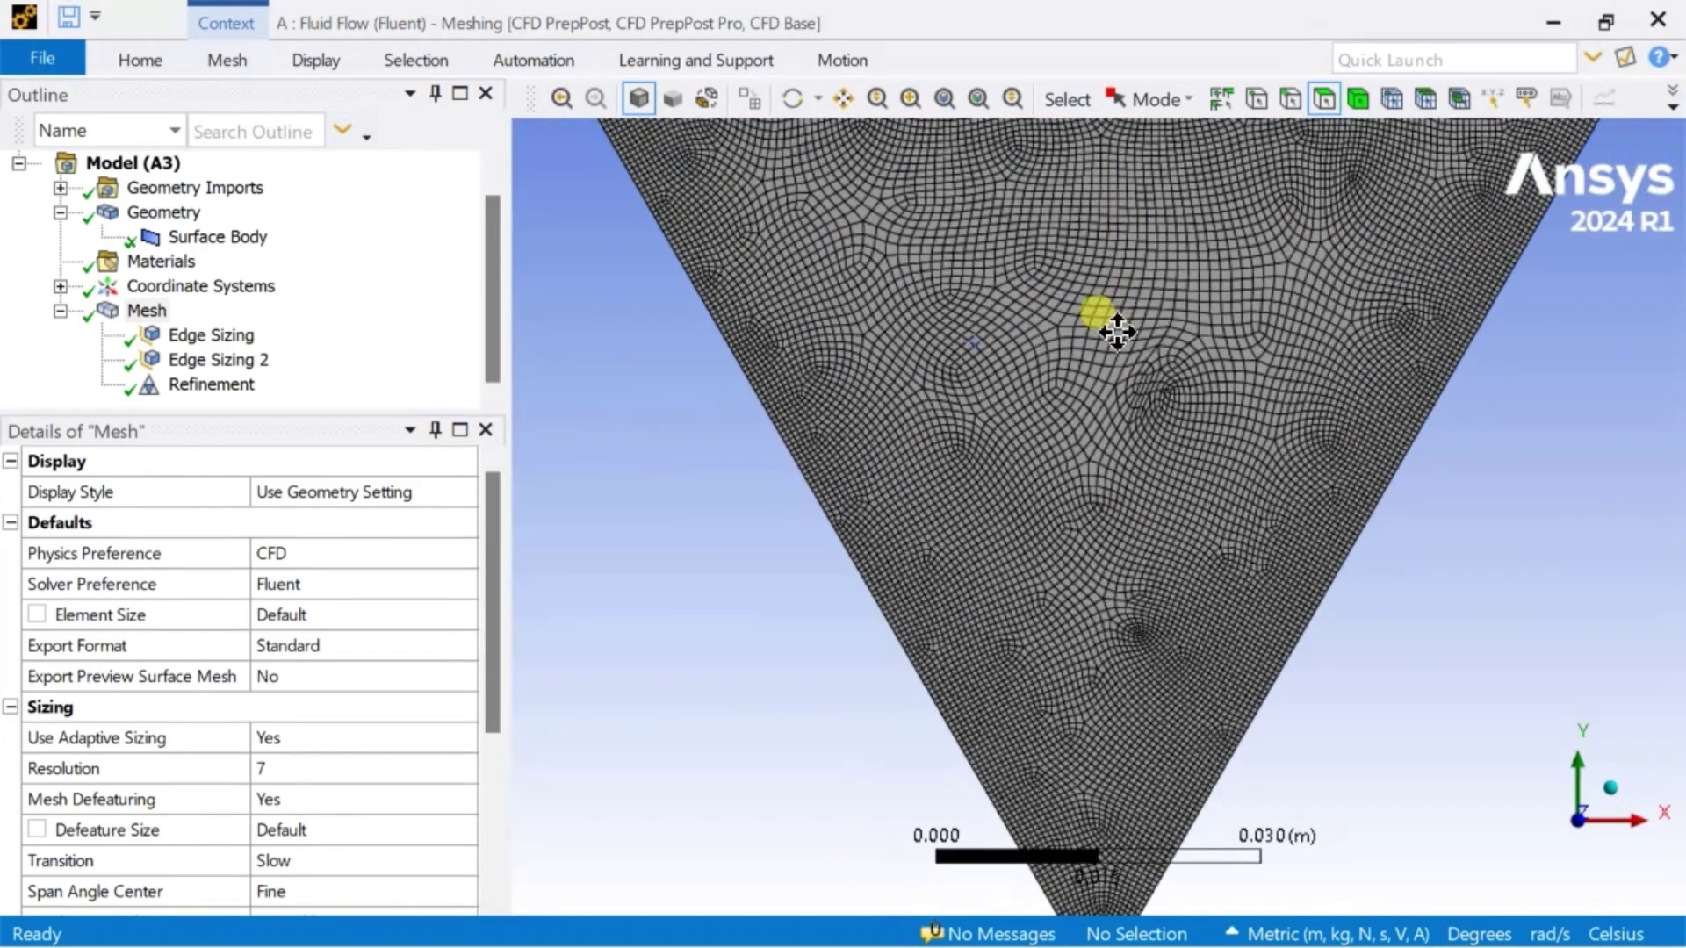
pyautogui.scroll(2, 1119, 339)
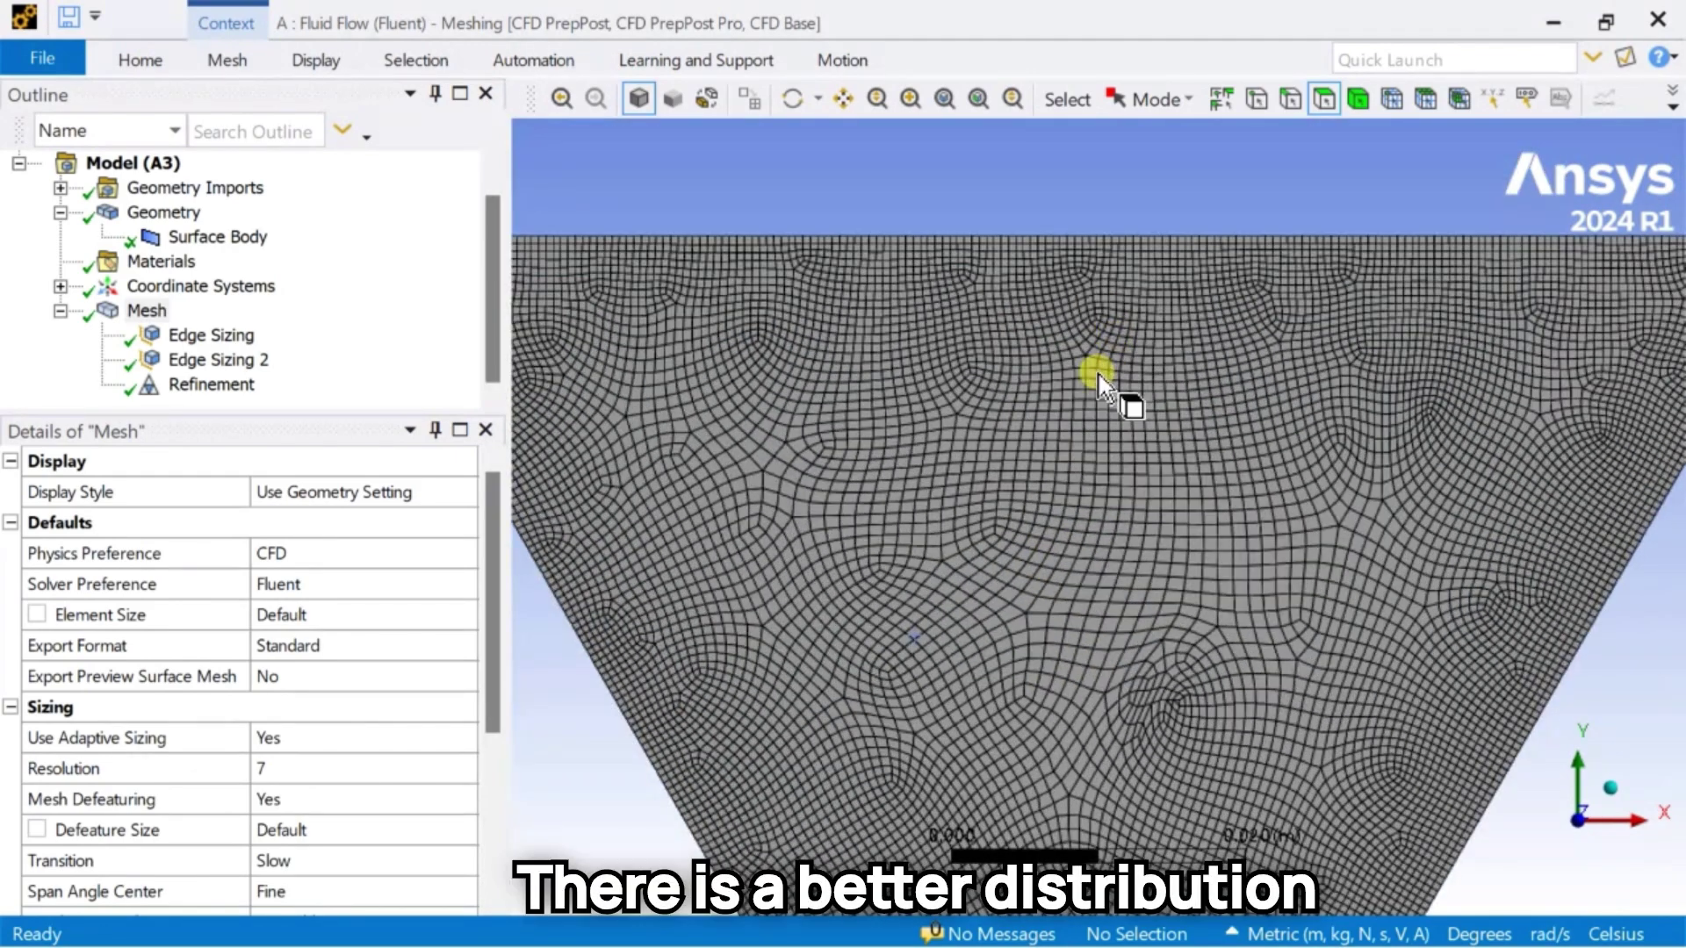
pyautogui.scroll(-2, 1108, 360)
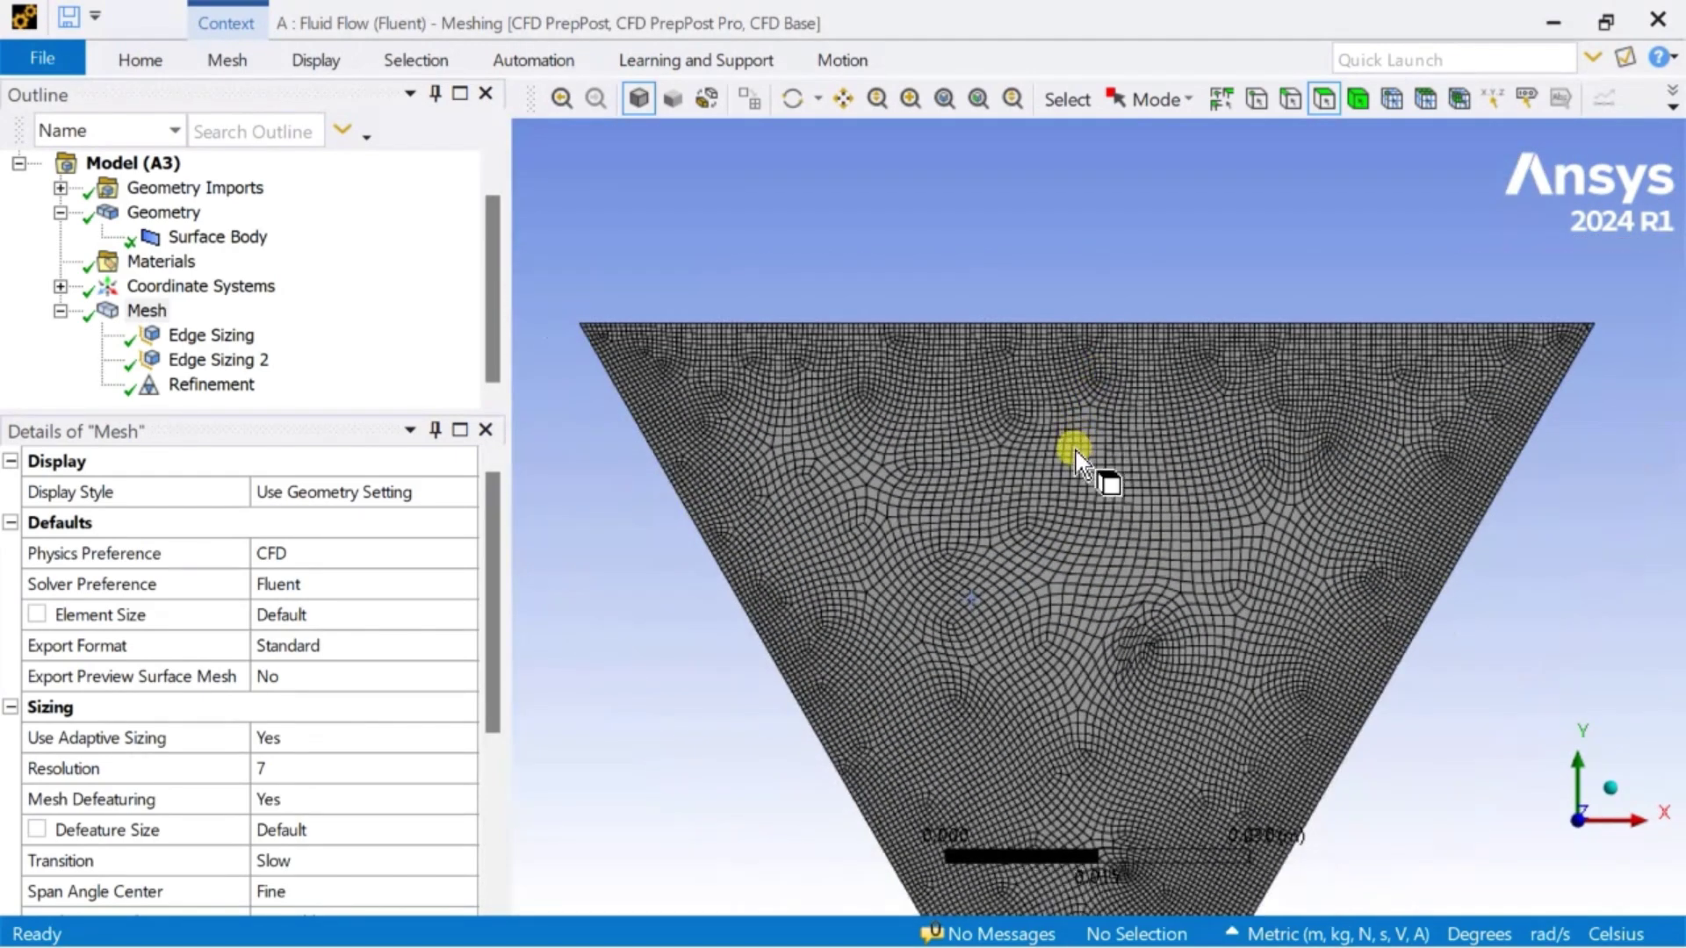
pyautogui.scroll(3, 1078, 455)
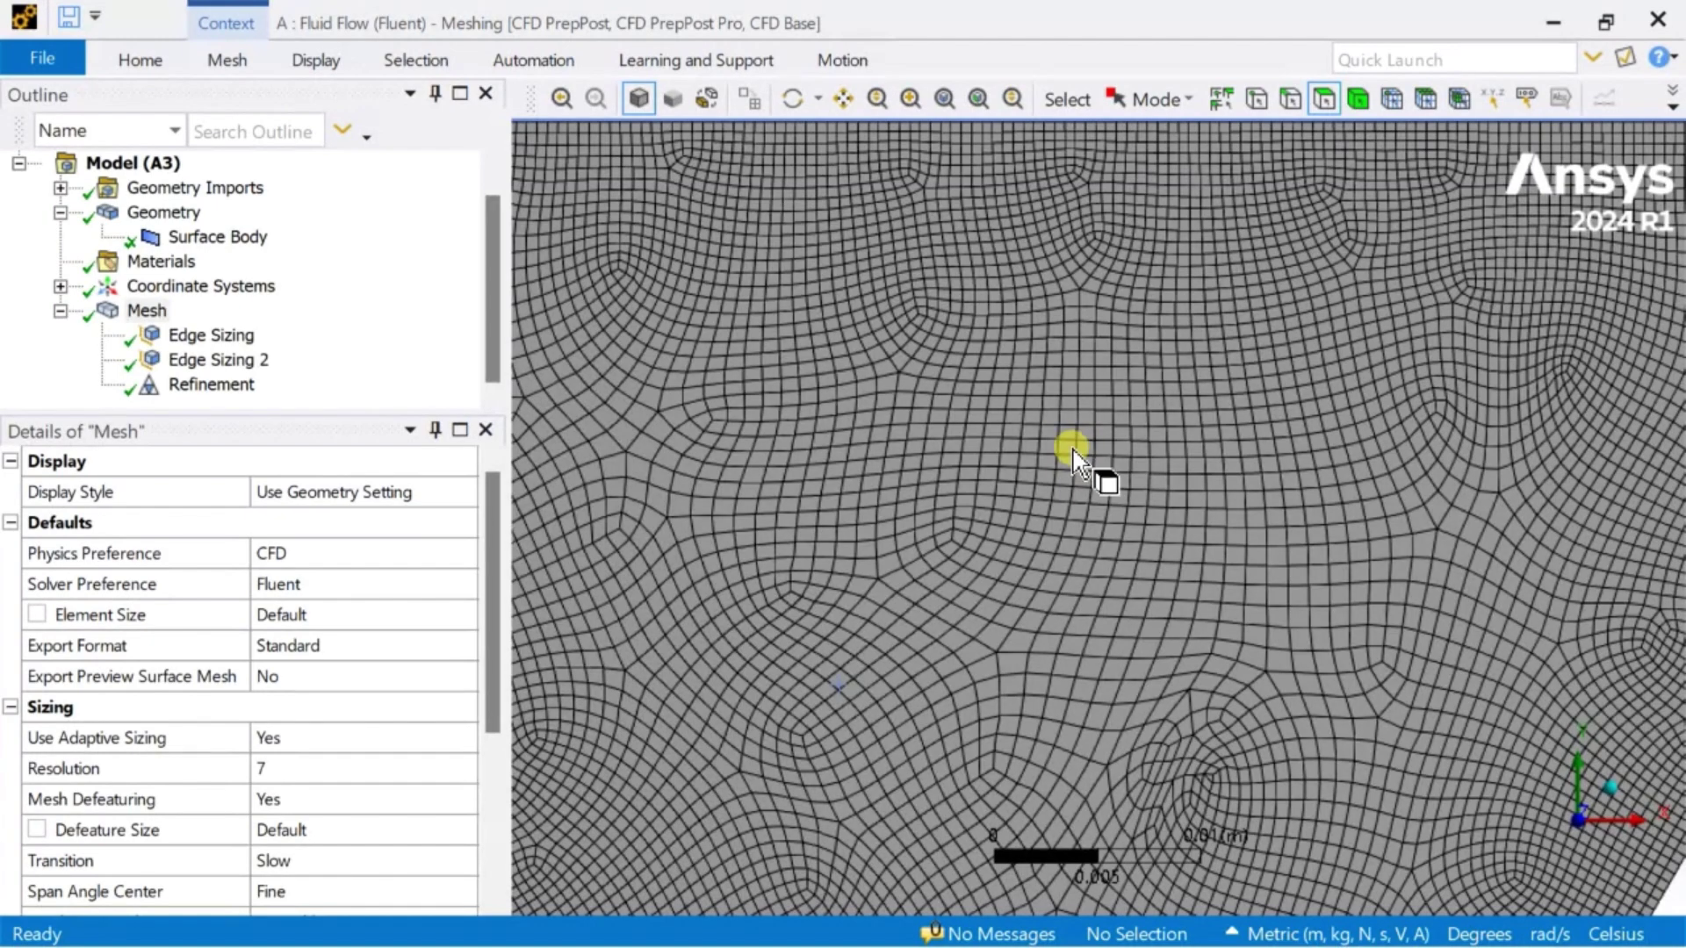
pyautogui.keyDown('ctrl'); pyautogui.moveTo(920, 420); pyautogui.dragTo(1138, 575, button='middle'); pyautogui.keyUp('ctrl')
pyautogui.scroll(2, 1089, 351)
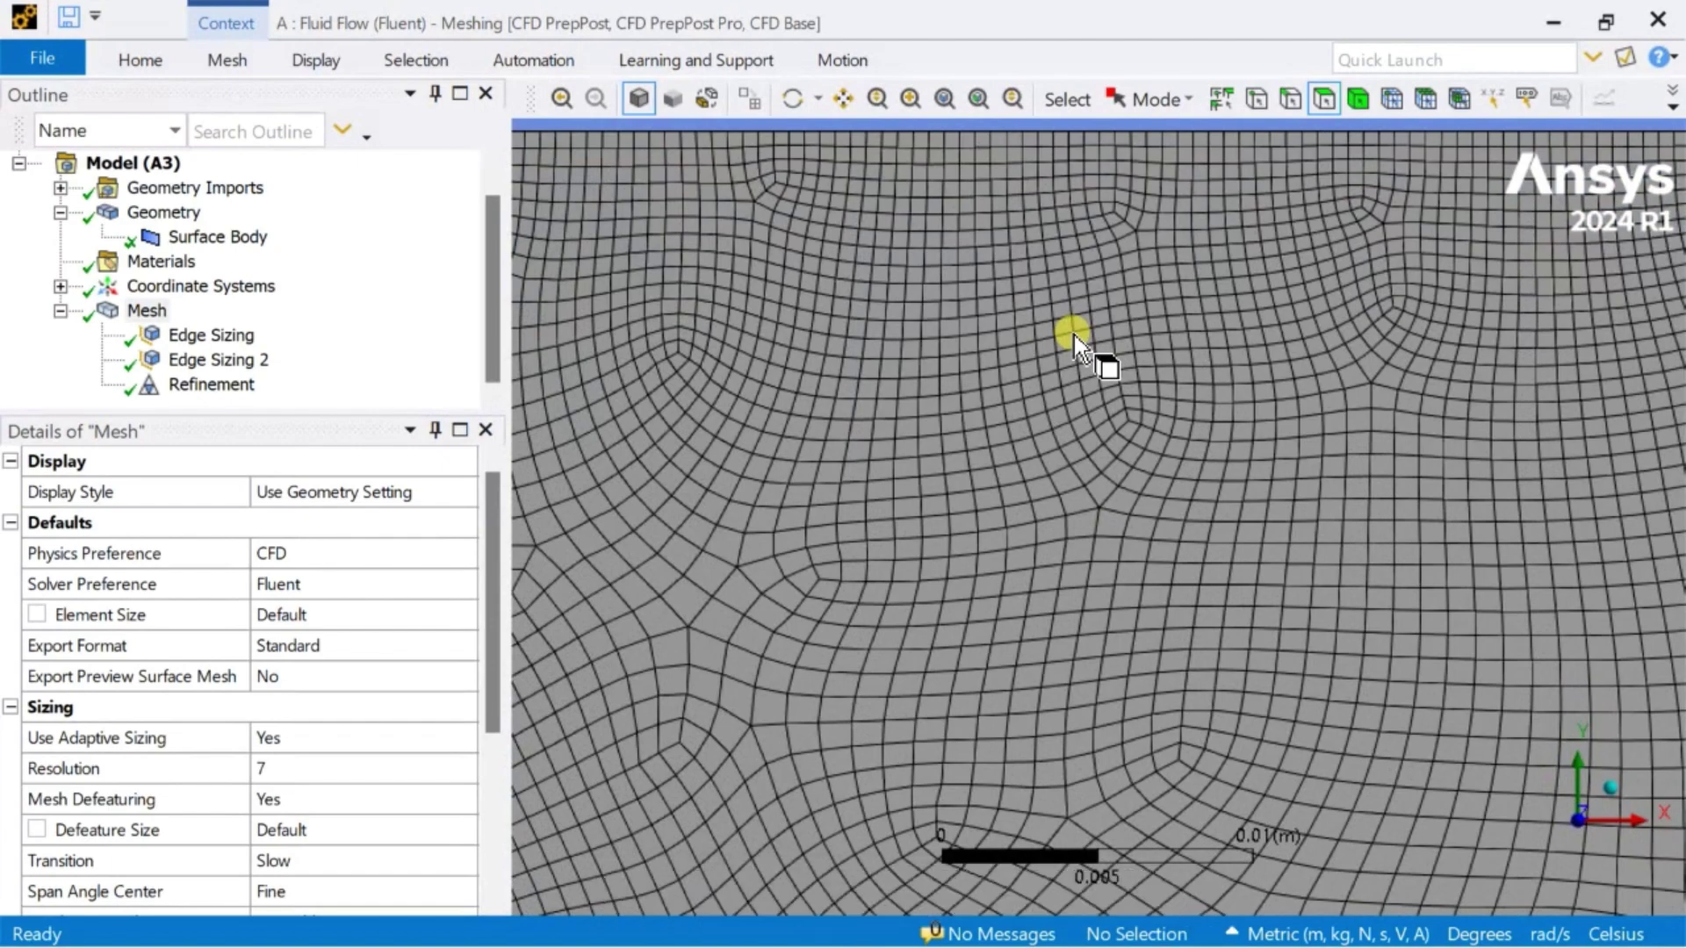
# Set the face Refinement control's level to 2 and regenerate the mesh.
pyautogui.scroll(-3, 1073, 339)
pyautogui.keyDown('ctrl'); pyautogui.moveTo(1073, 527); pyautogui.dragTo(997, 425, button='middle'); pyautogui.keyUp('ctrl')
pyautogui.scroll(-3, 1086, 368)
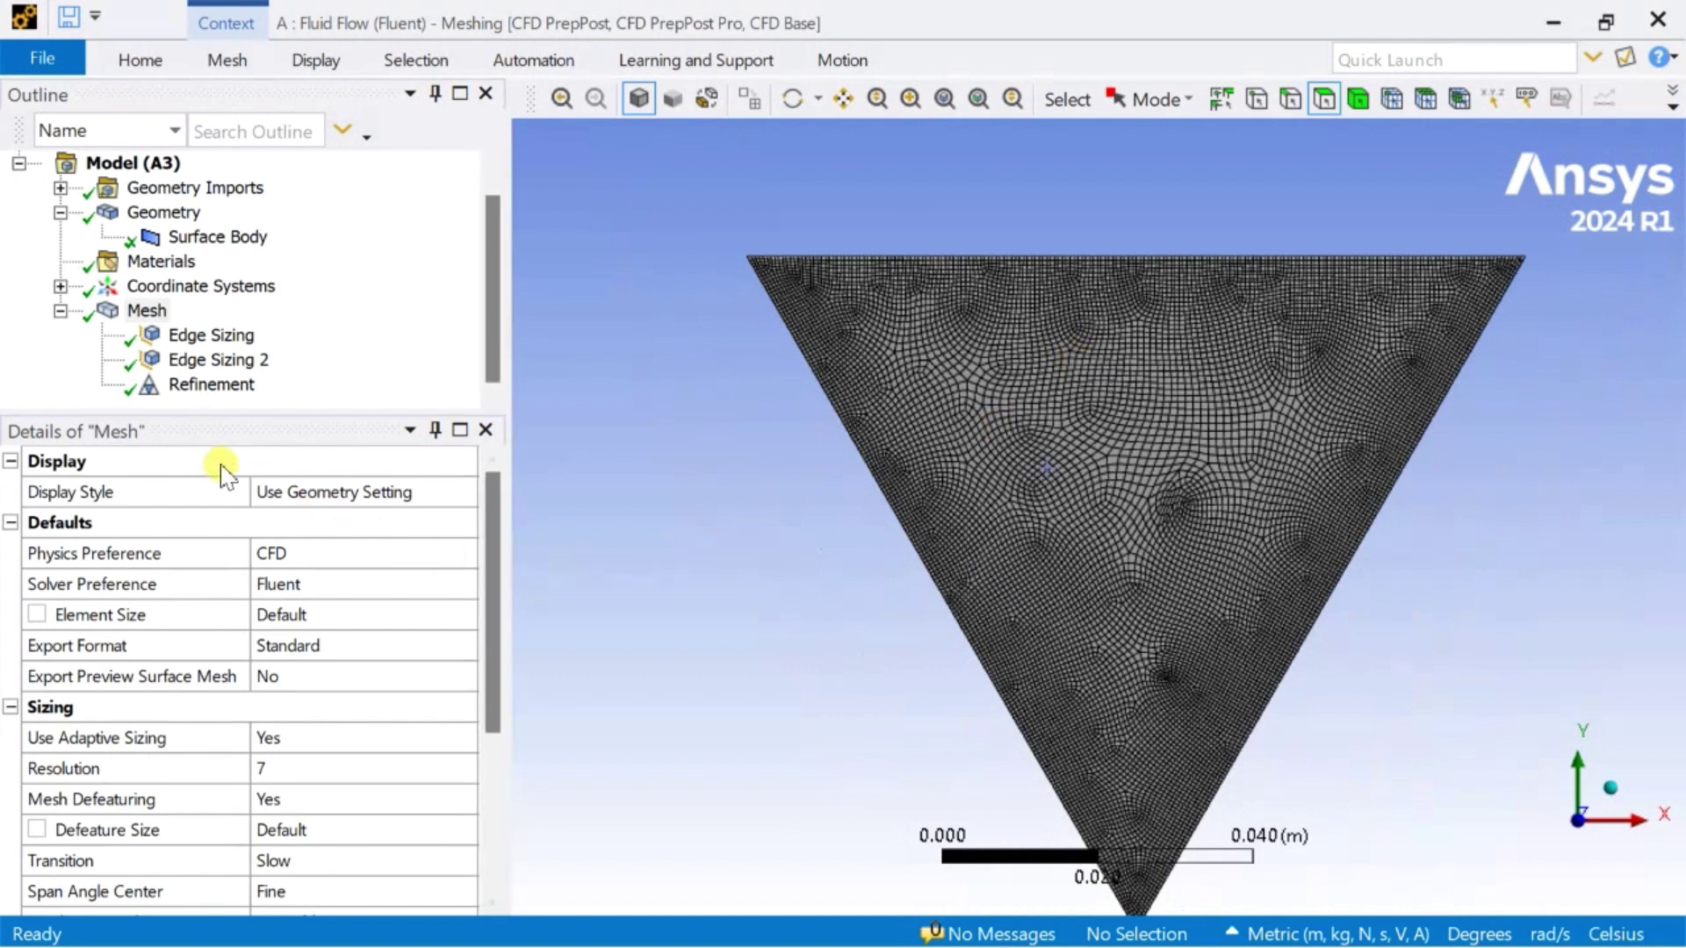
pyautogui.click(211, 386)
pyautogui.click(263, 617)
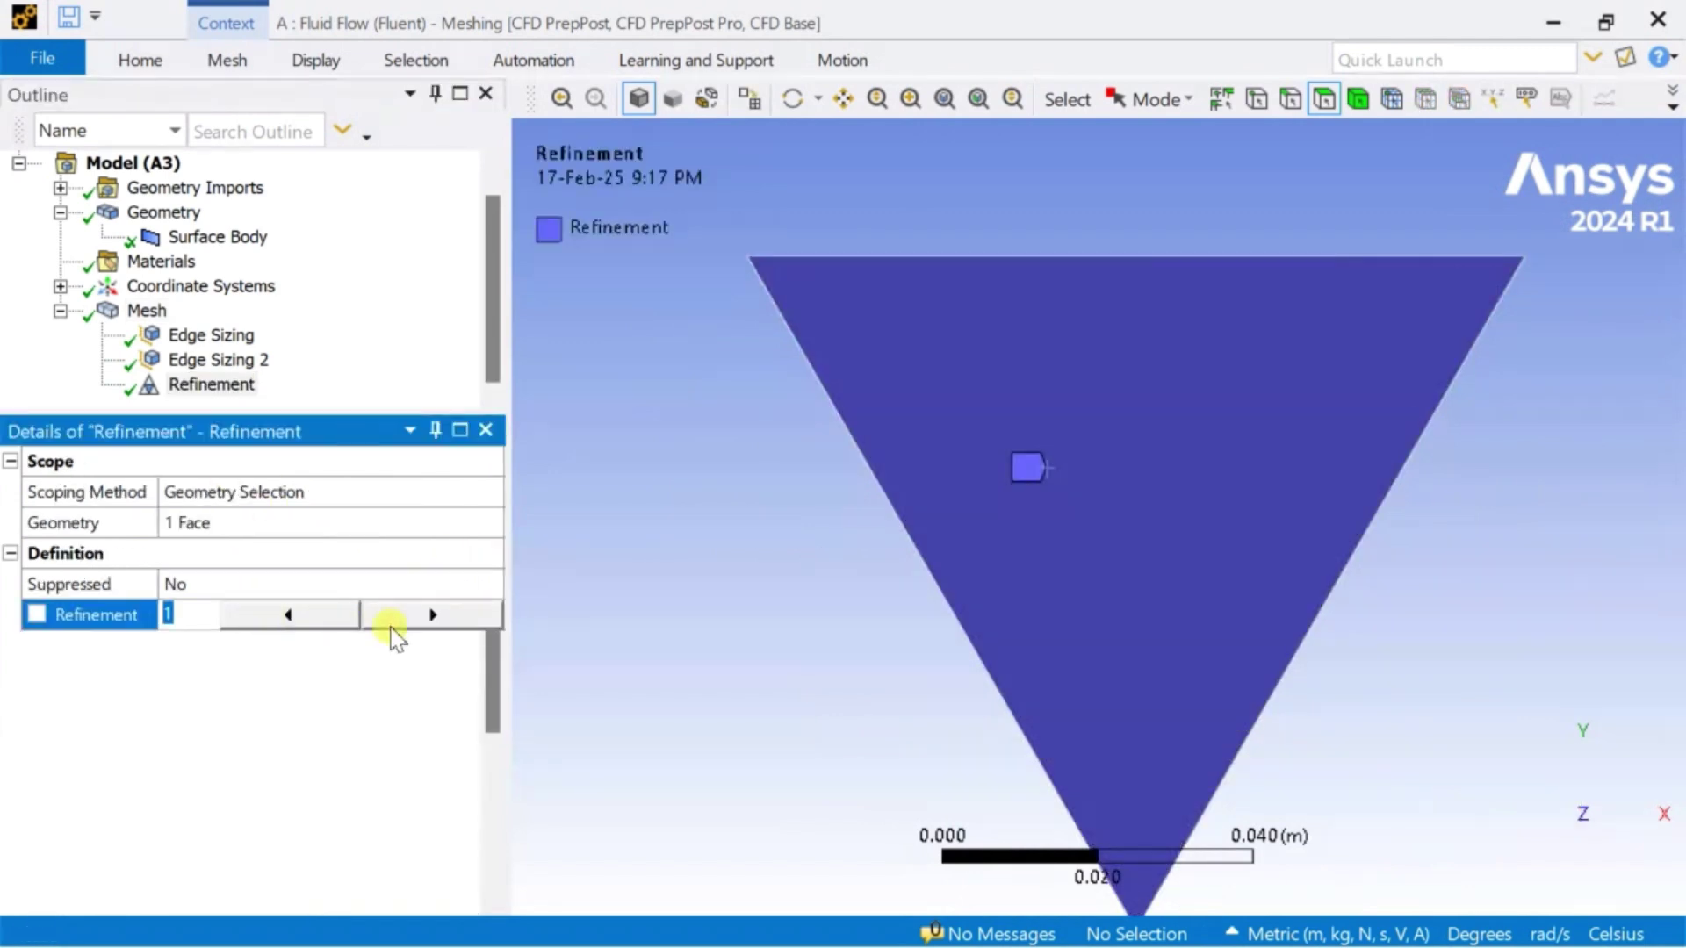
pyautogui.click(345, 736)
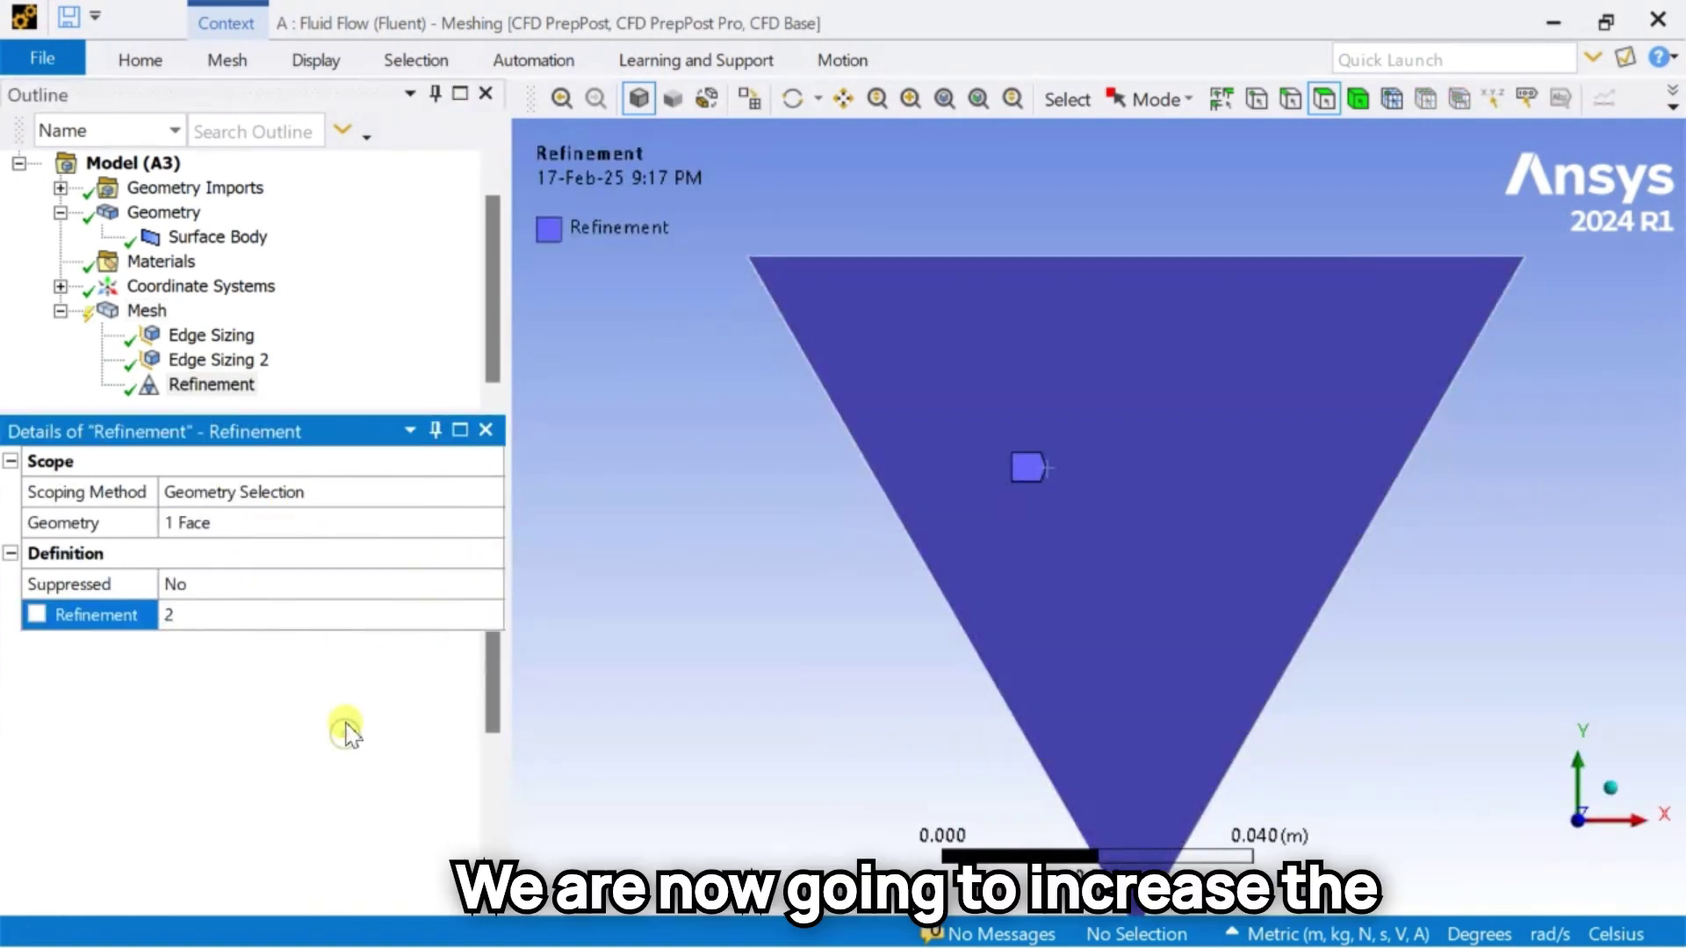
pyautogui.click(141, 312)
pyautogui.rightClick(136, 314)
pyautogui.click(219, 406)
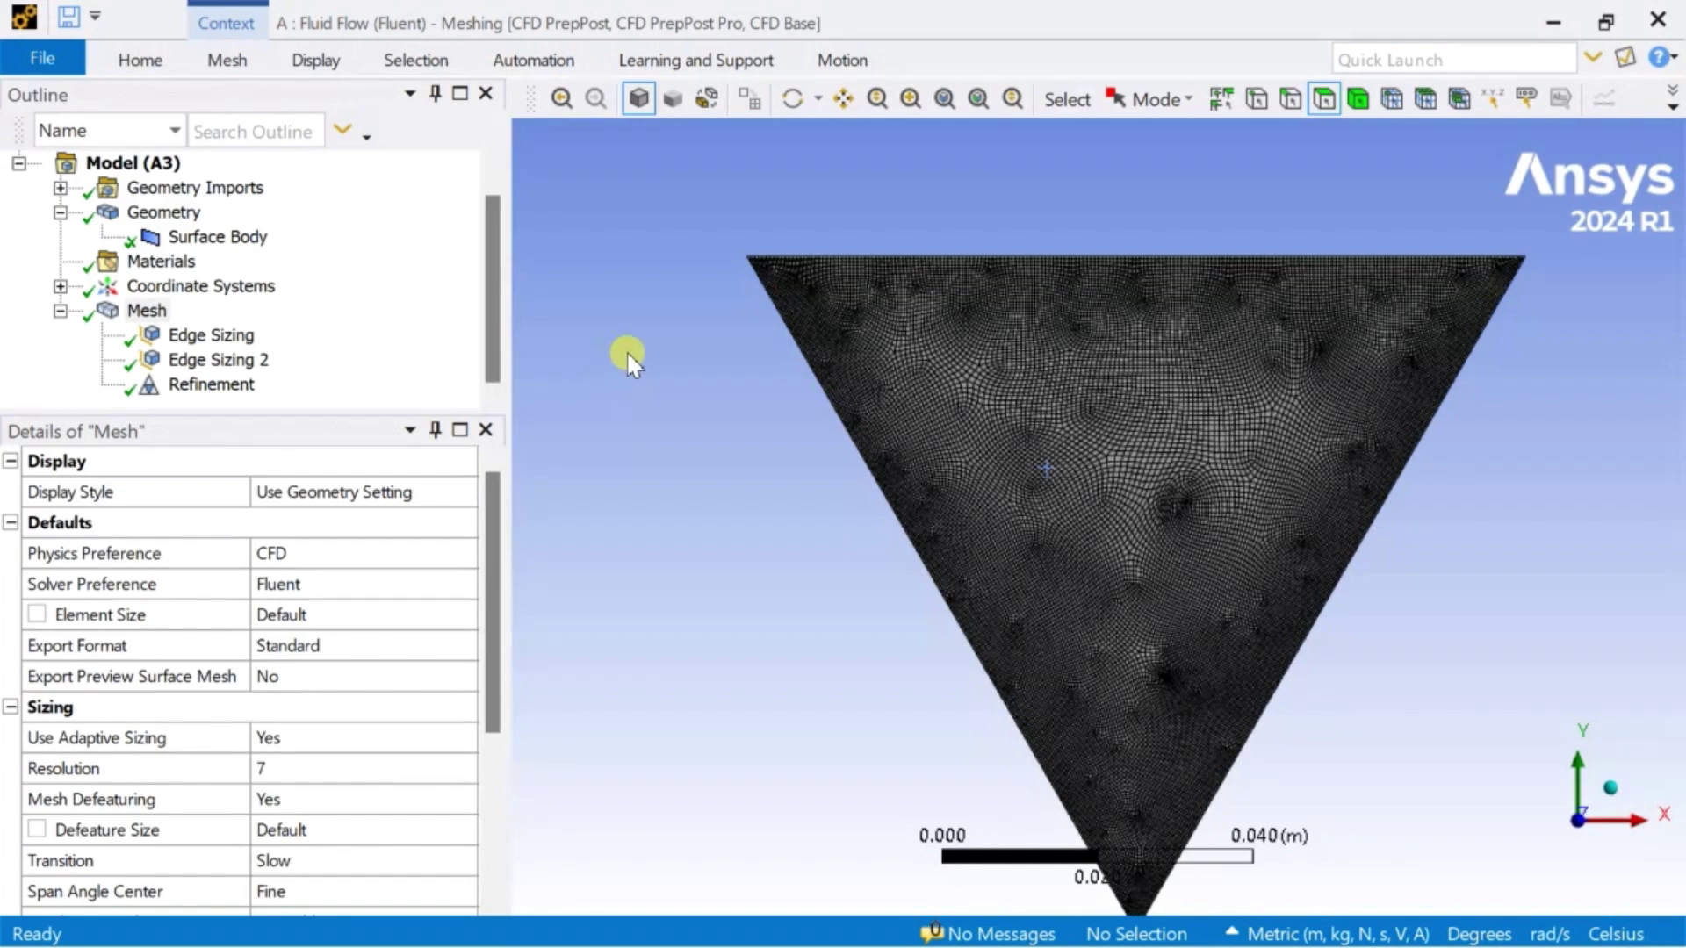
# Inspect the refined mesh and create a named selection Hotwall1 from the triangle's left slanted edge.
pyautogui.scroll(5, 1186, 519)
pyautogui.scroll(-10, 1185, 527)
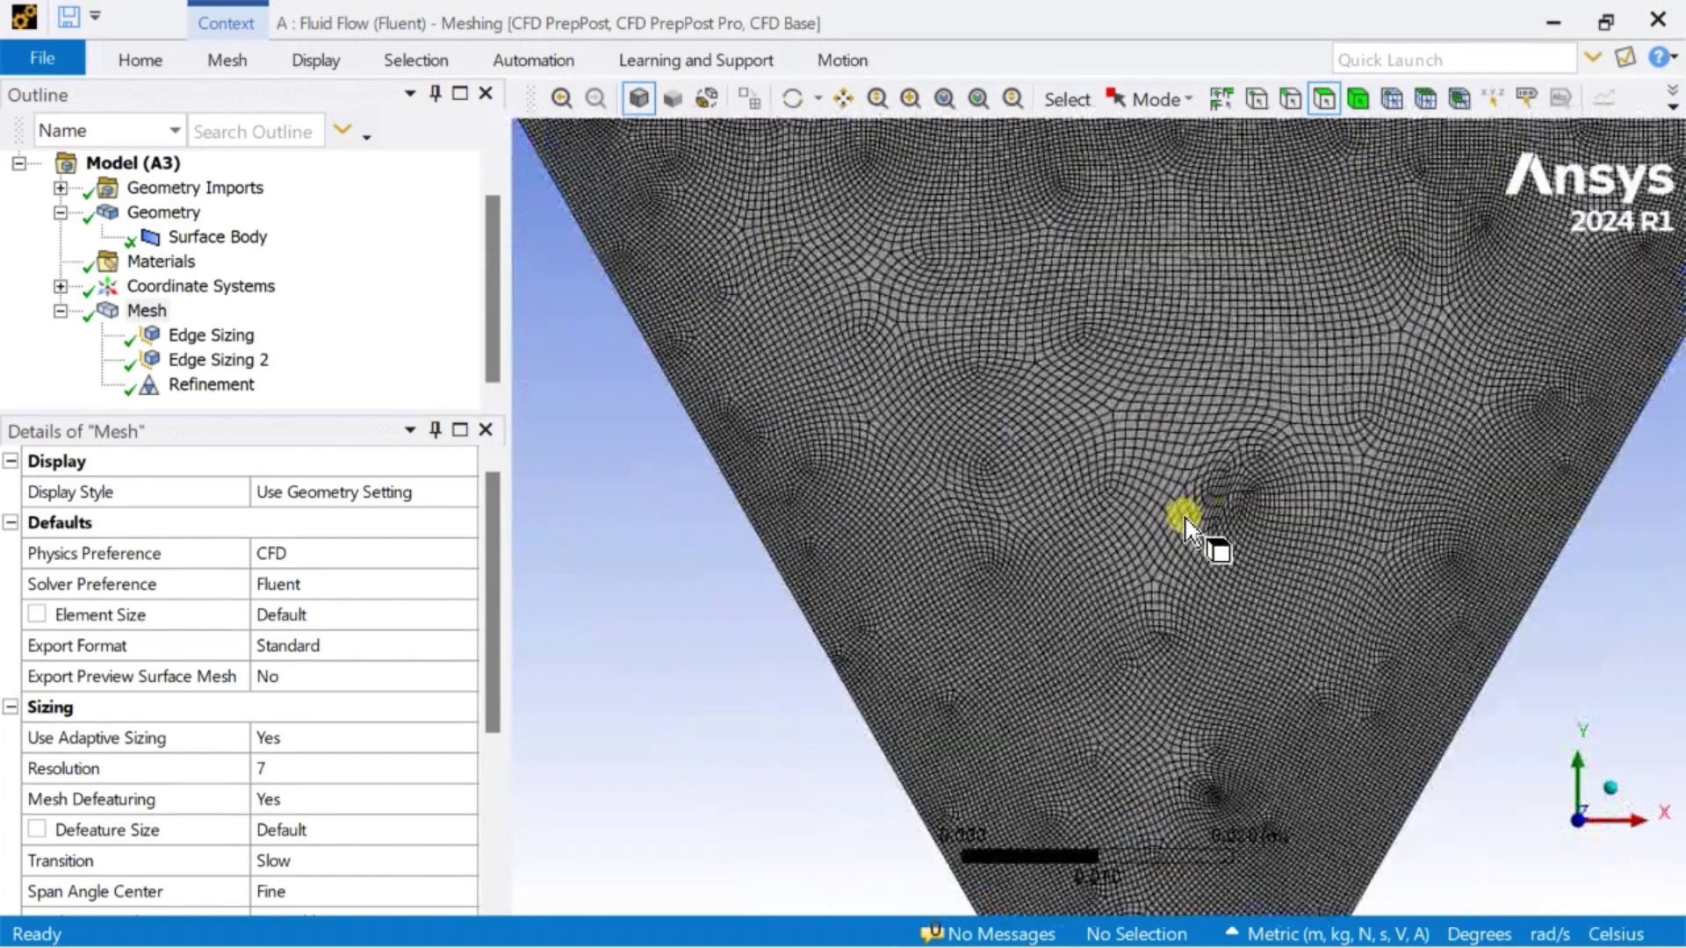
pyautogui.scroll(-2, 1200, 420)
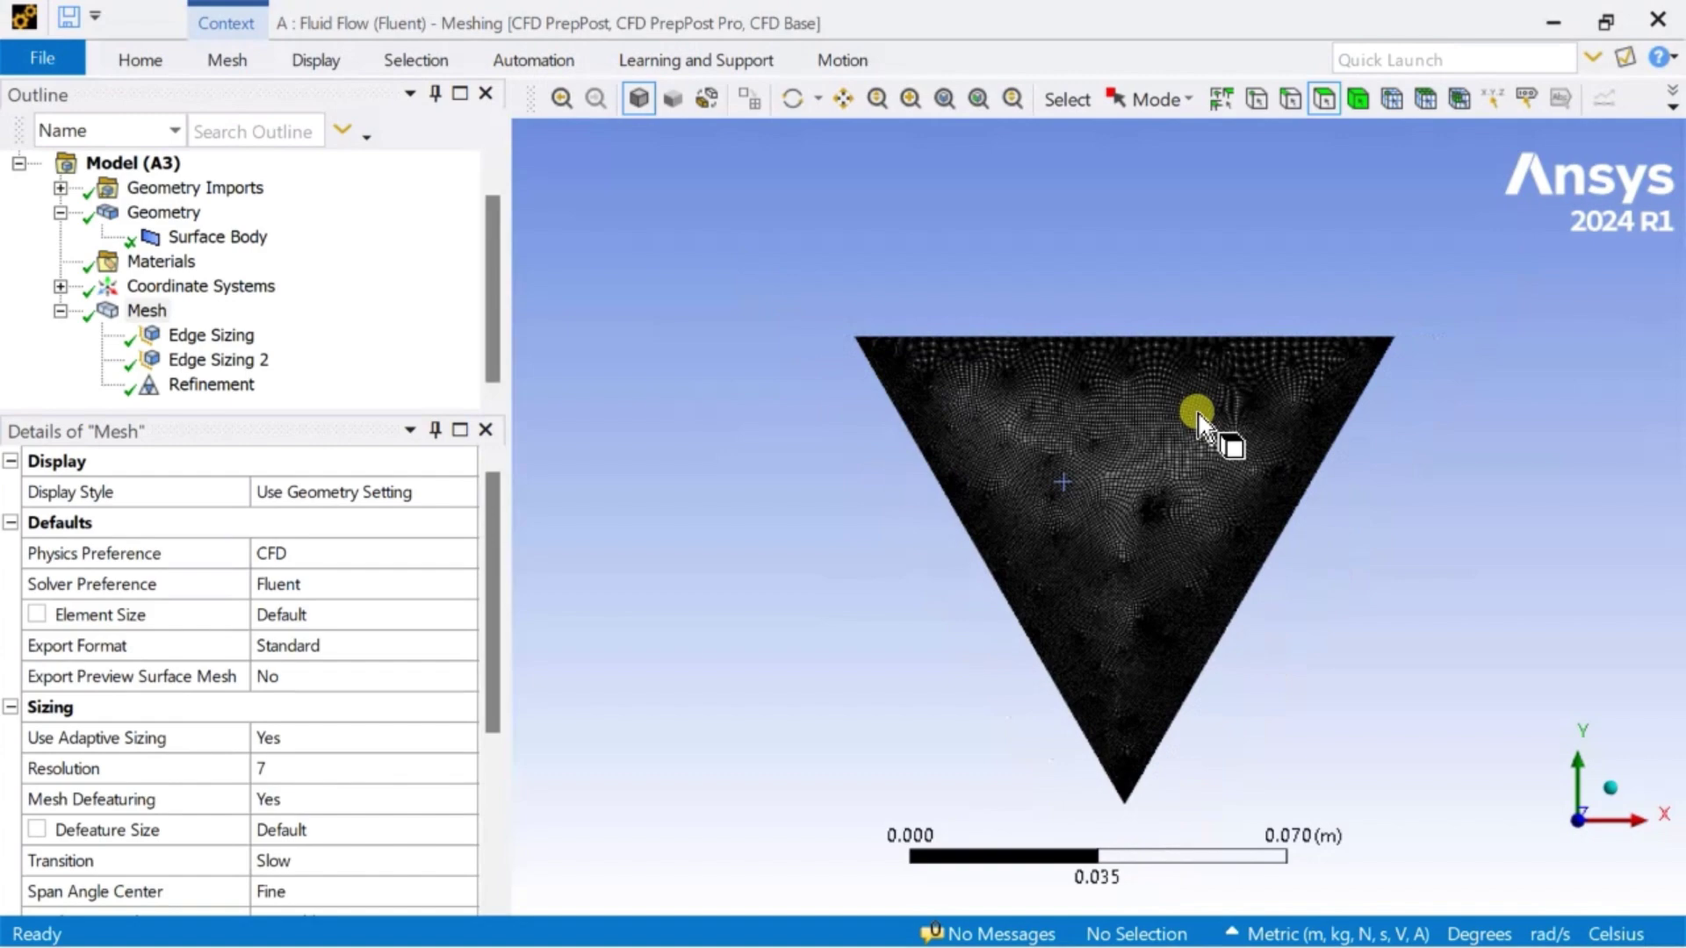
pyautogui.scroll(4, 1200, 420)
pyautogui.scroll(-3, 1177, 354)
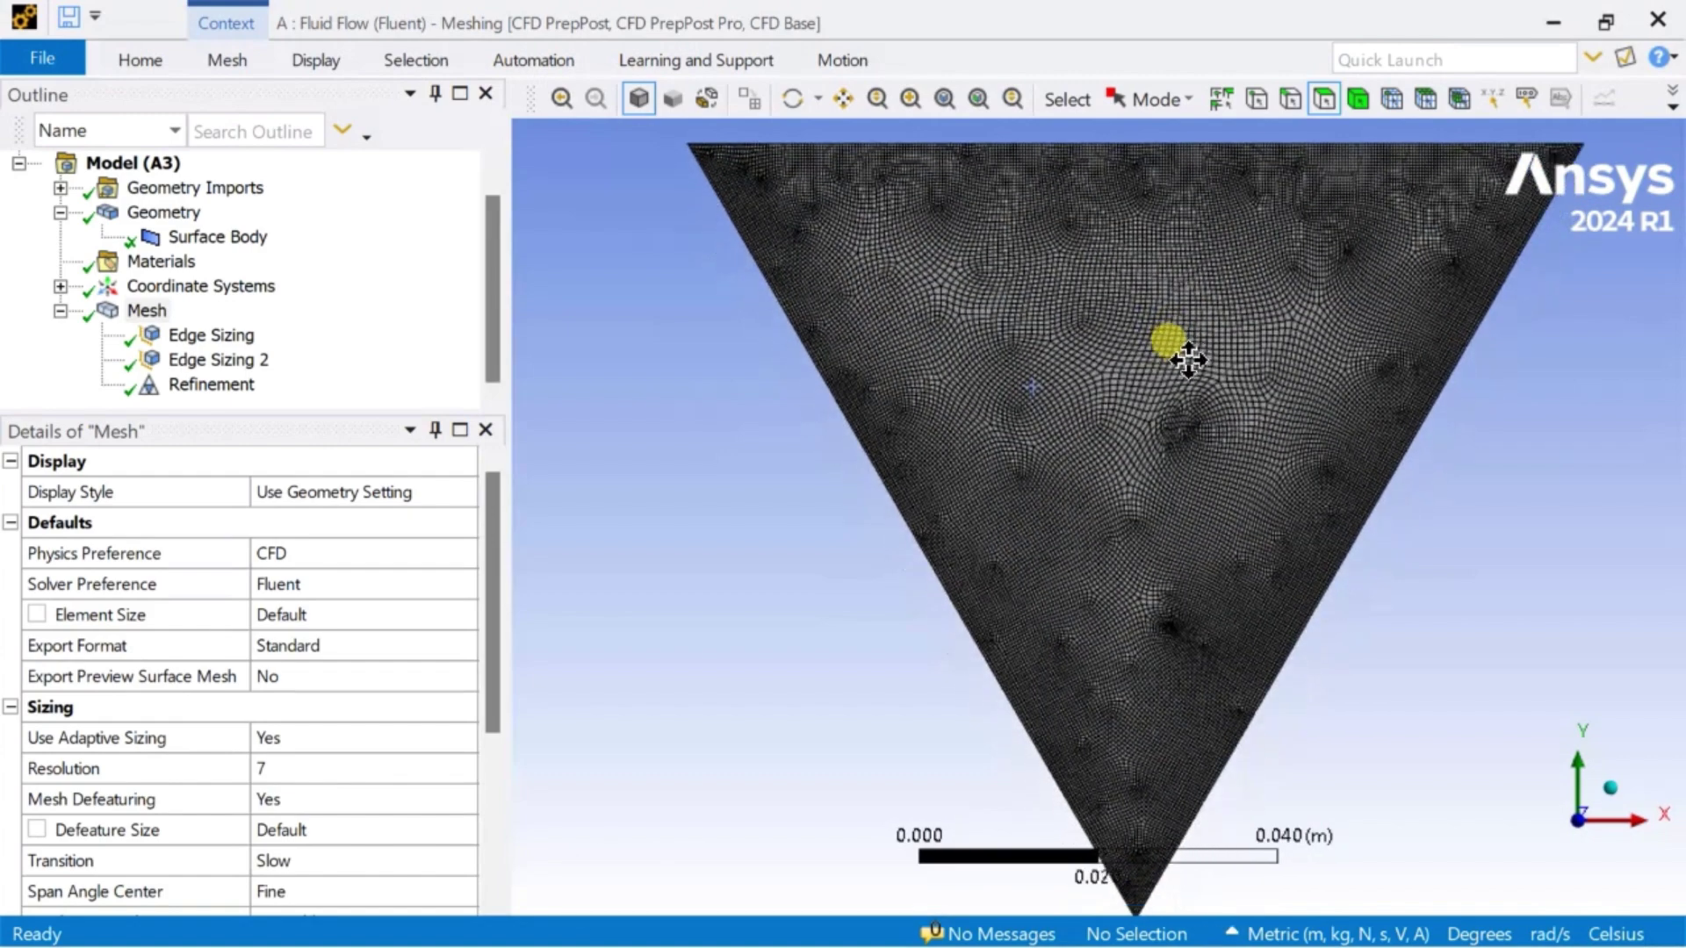
pyautogui.click(939, 475)
pyautogui.rightClick(939, 475)
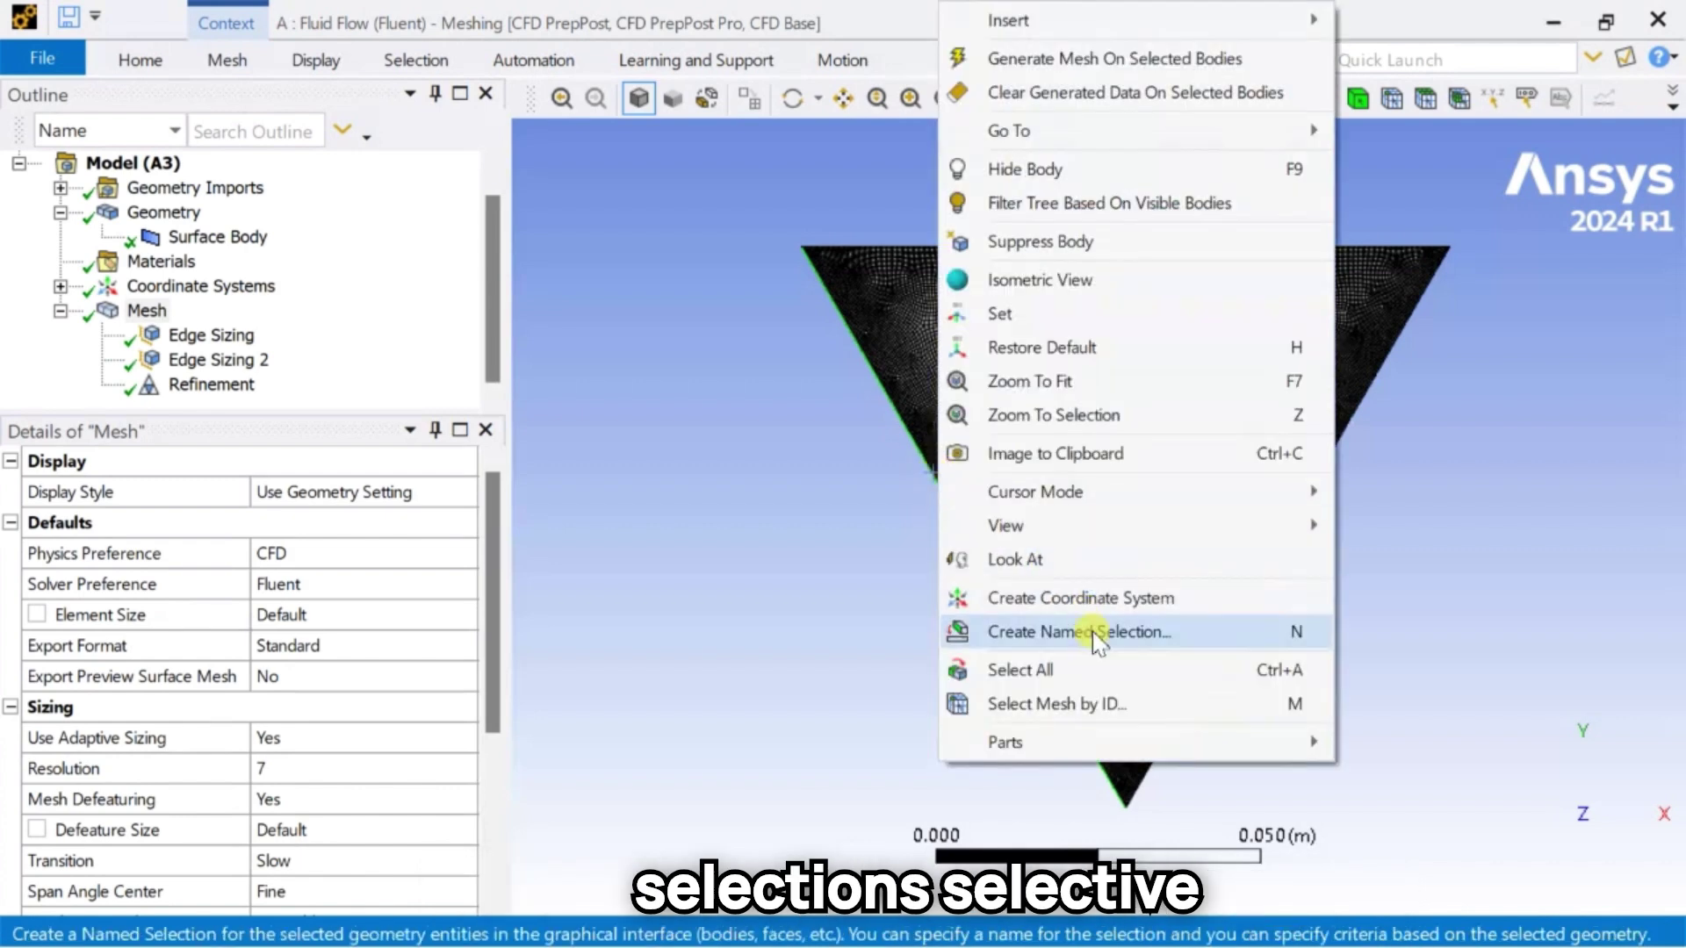
pyautogui.click(1076, 631)
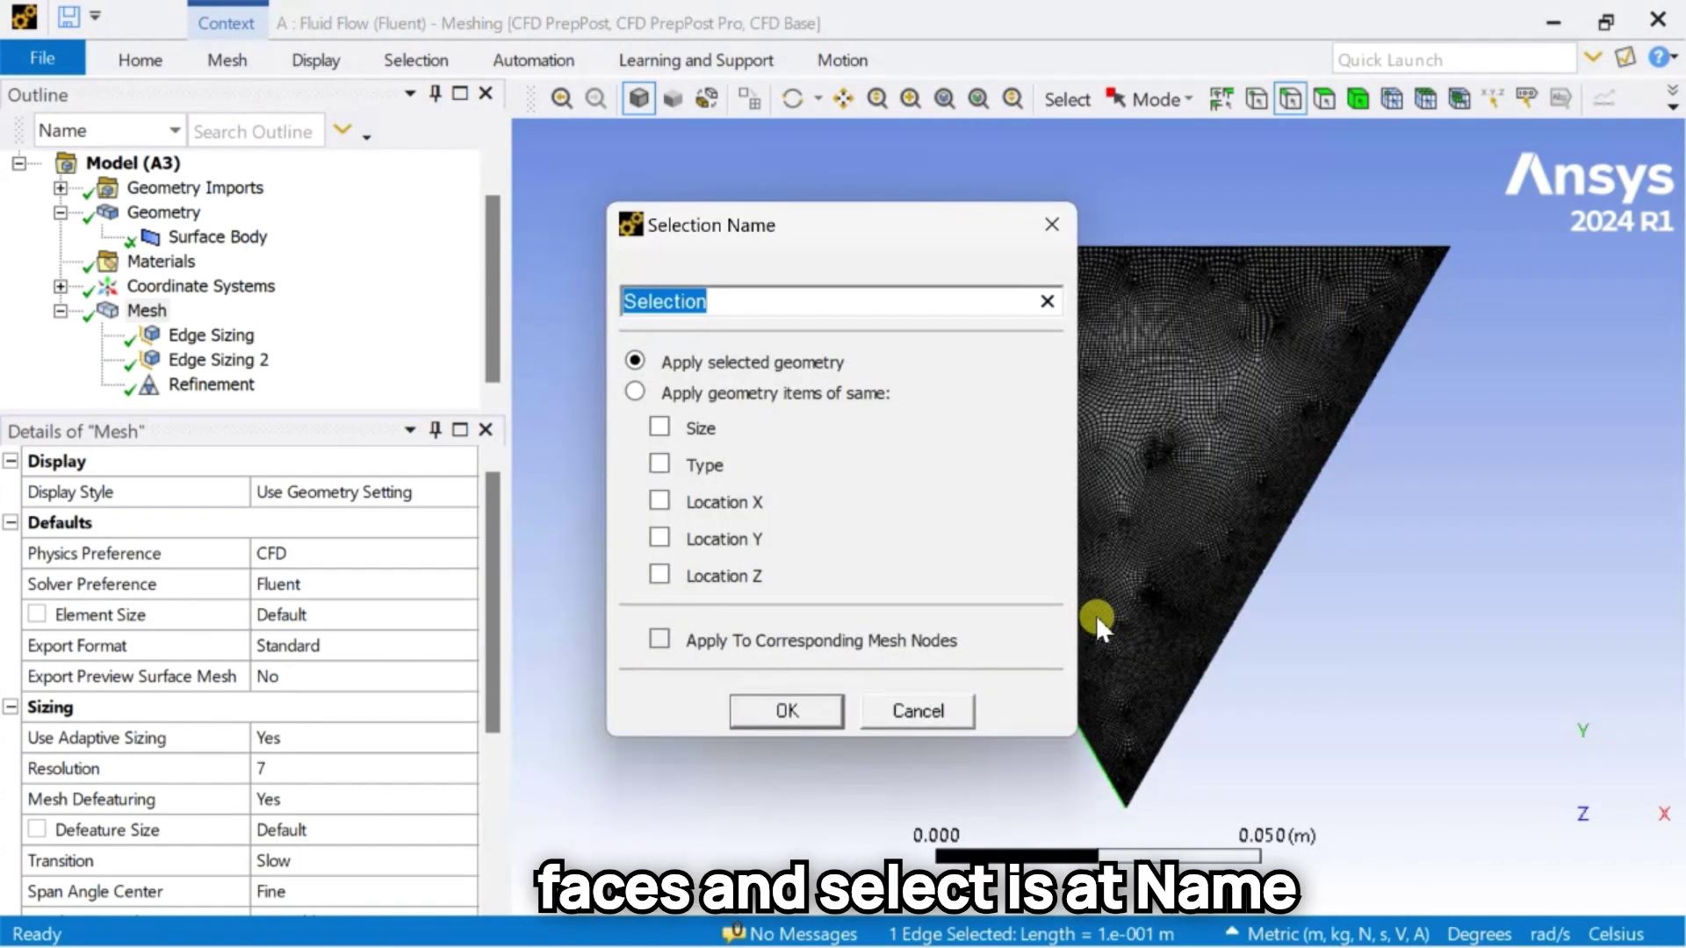
pyautogui.write('Hot')
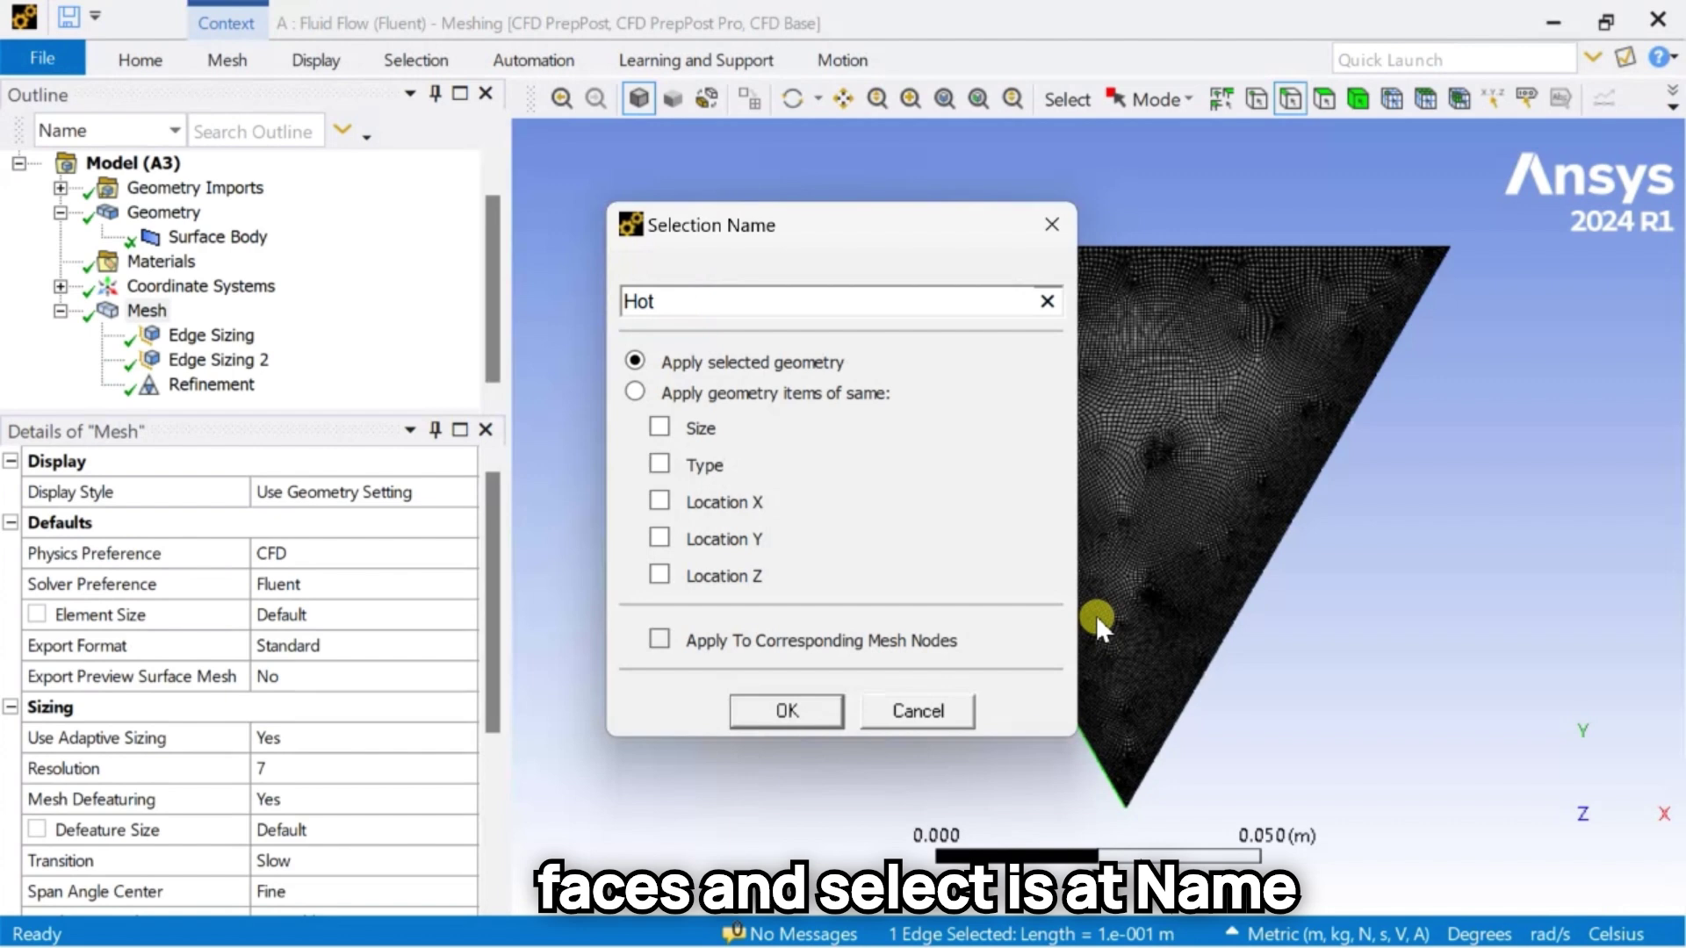
pyautogui.write('wall1')
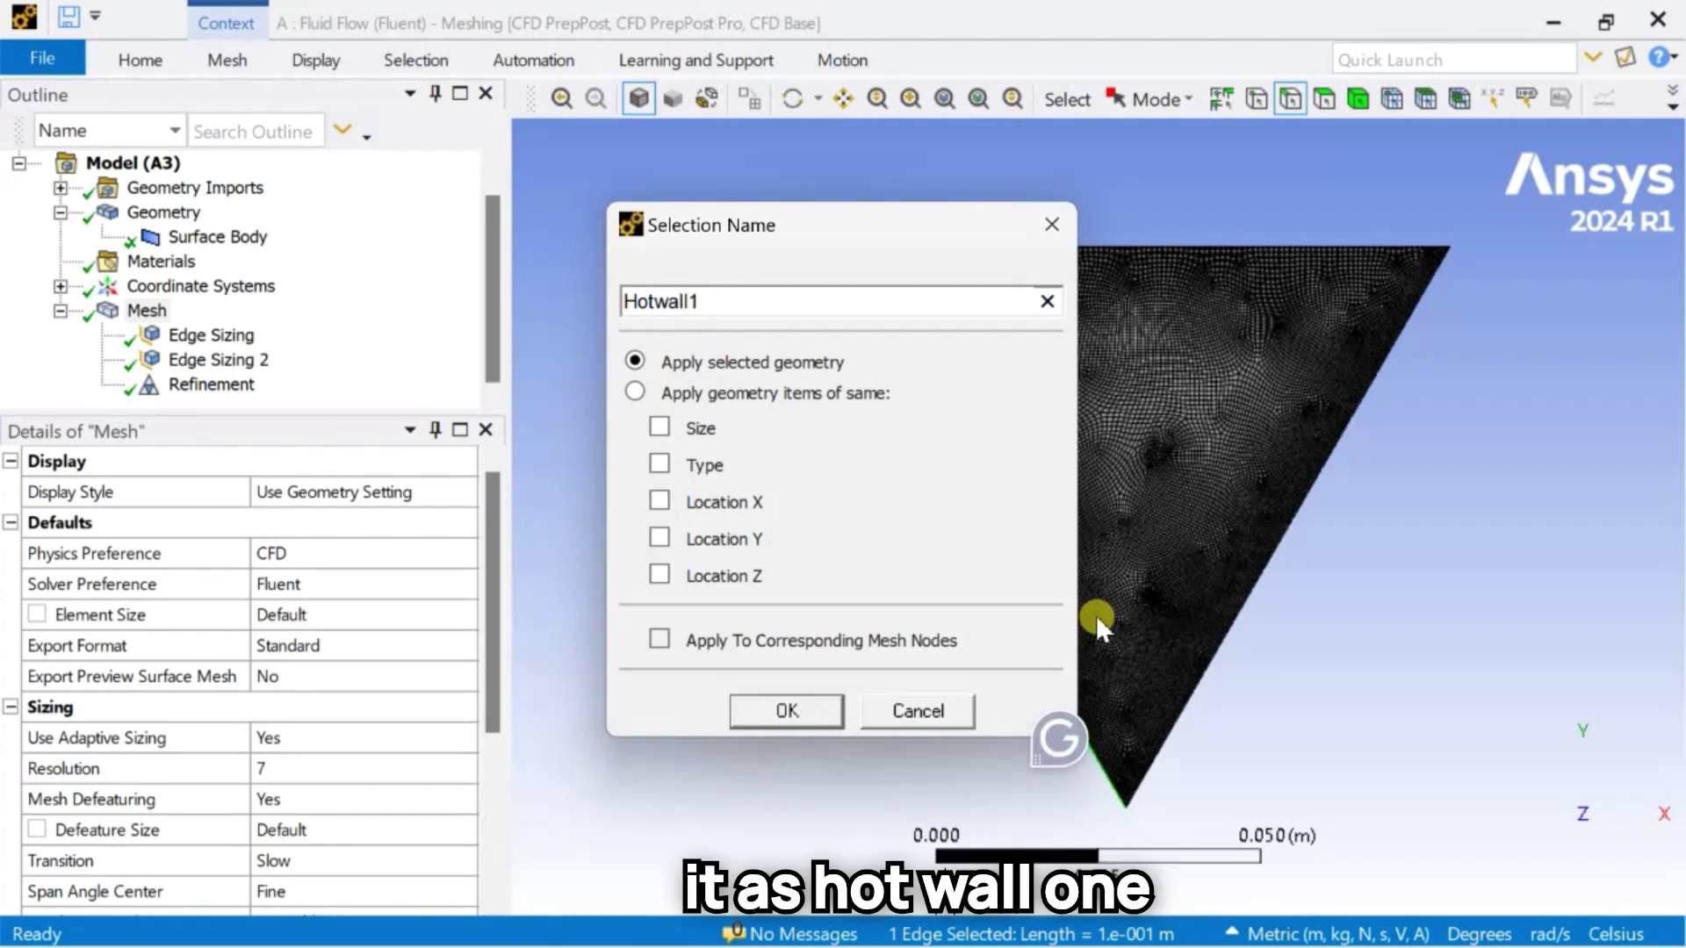
pyautogui.press('Return')
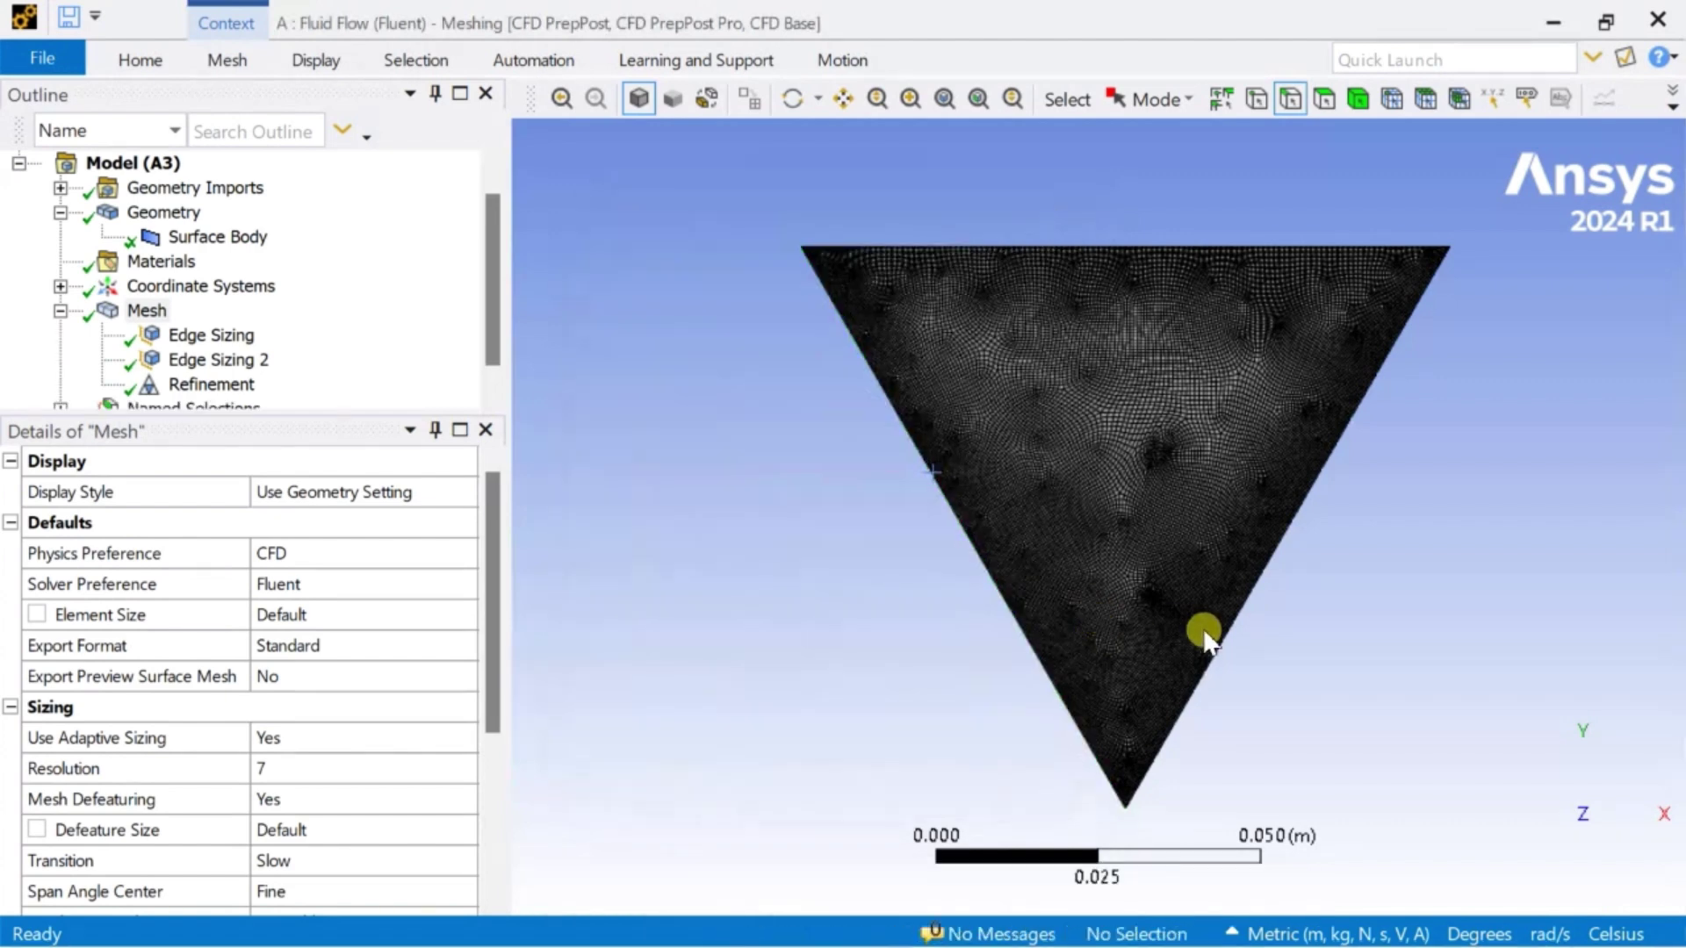
# Create a named selection hotwall2 from the triangle's right slanted edge.
pyautogui.click(1225, 631)
pyautogui.rightClick(1226, 628)
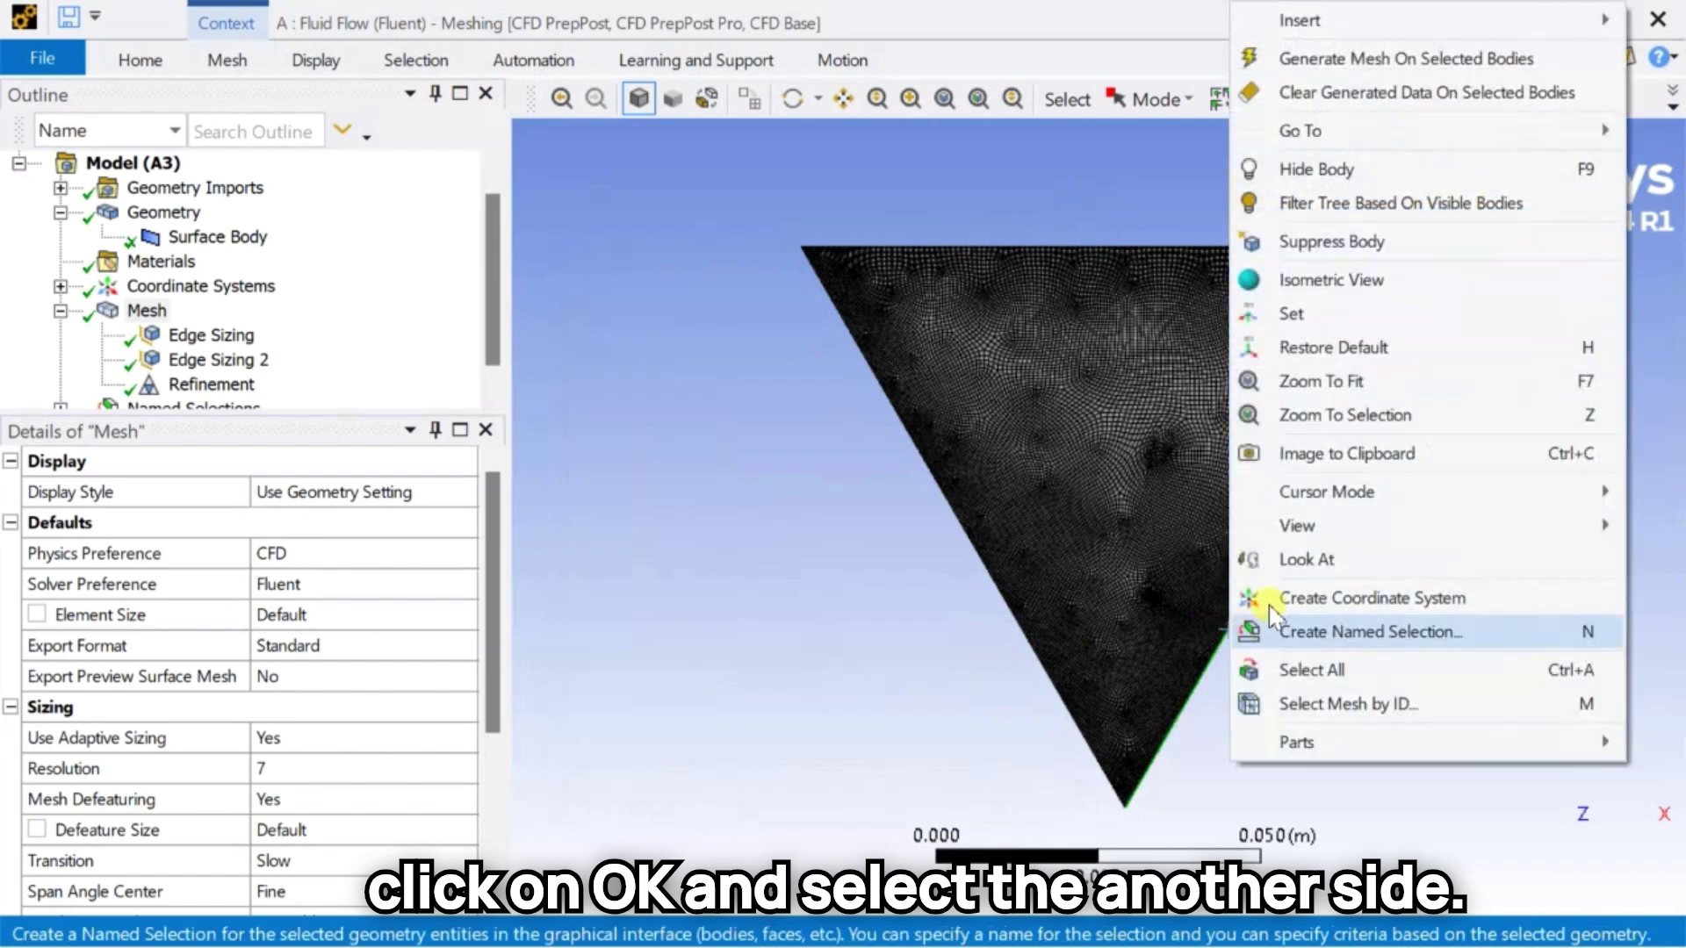
pyautogui.click(1350, 634)
pyautogui.write('ho')
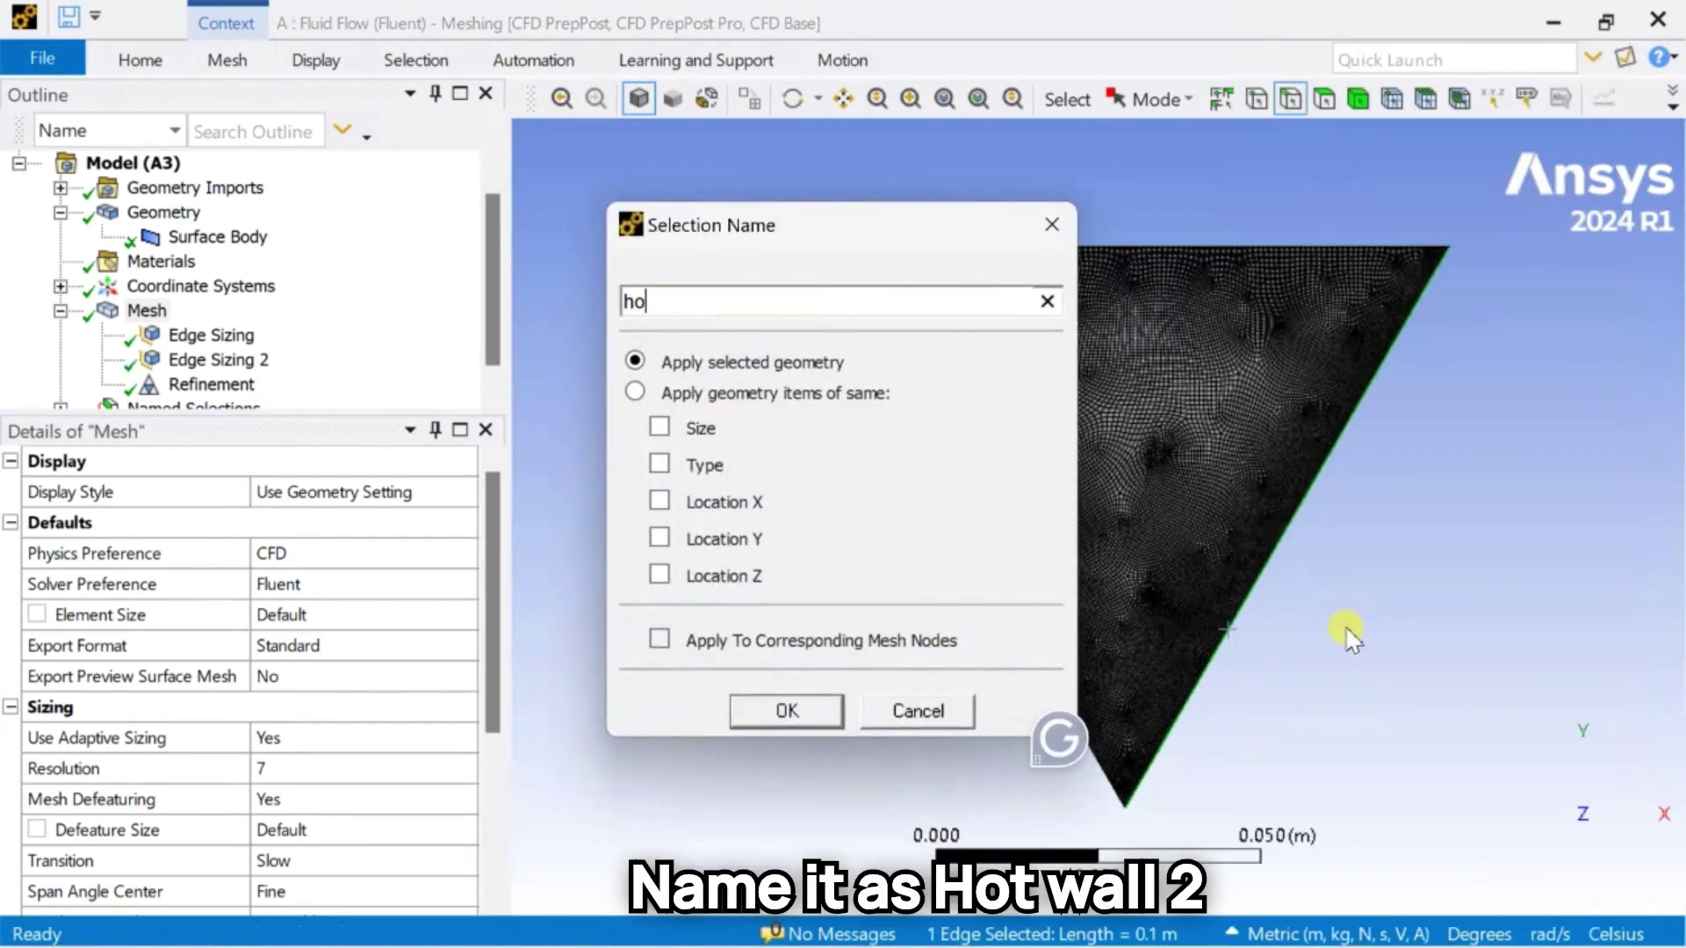
pyautogui.write('twall2')
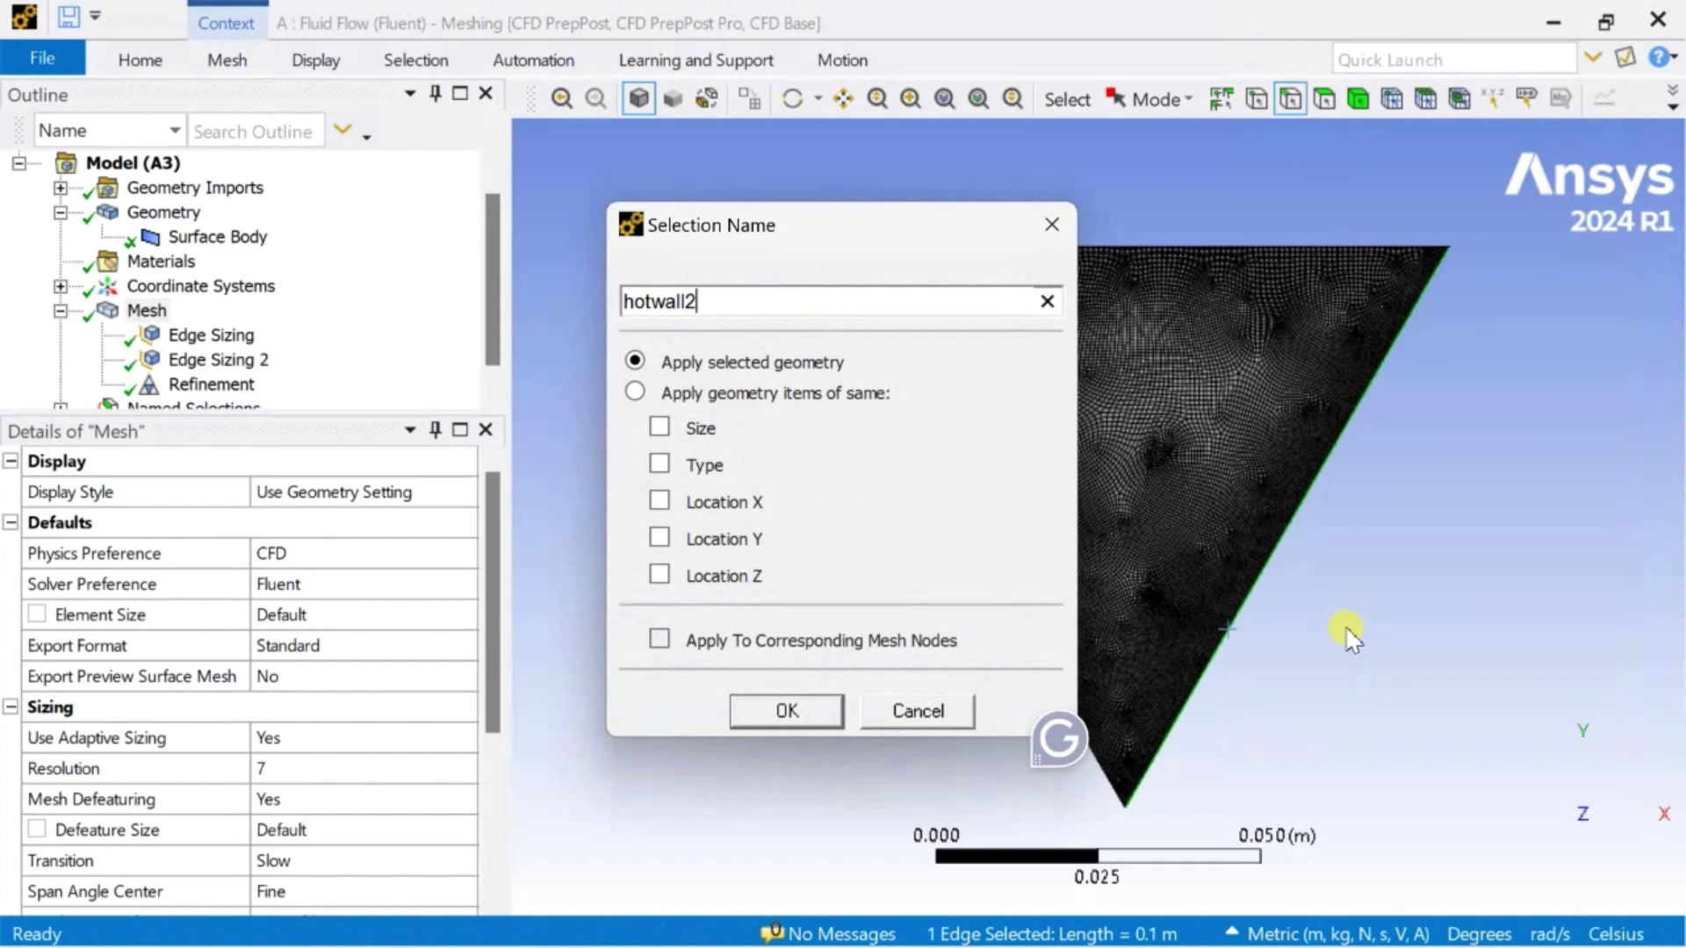
pyautogui.press('Return')
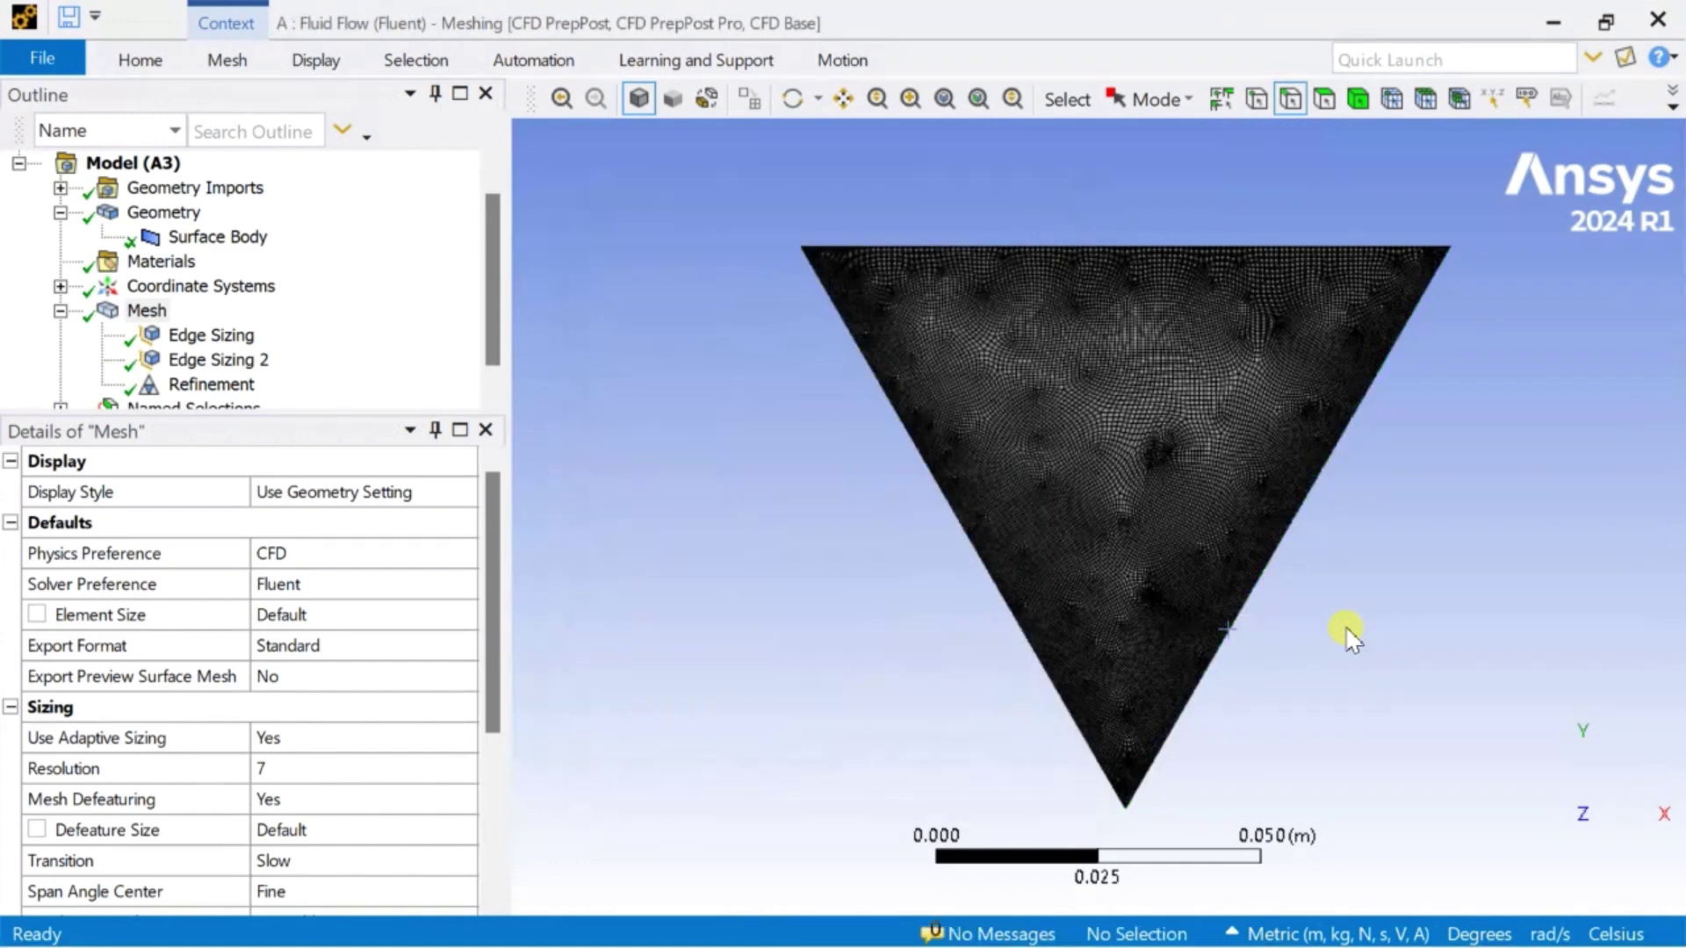
# Create a named selection coldwall from the two collinear edges along the triangle's top side.
pyautogui.click(1273, 248)
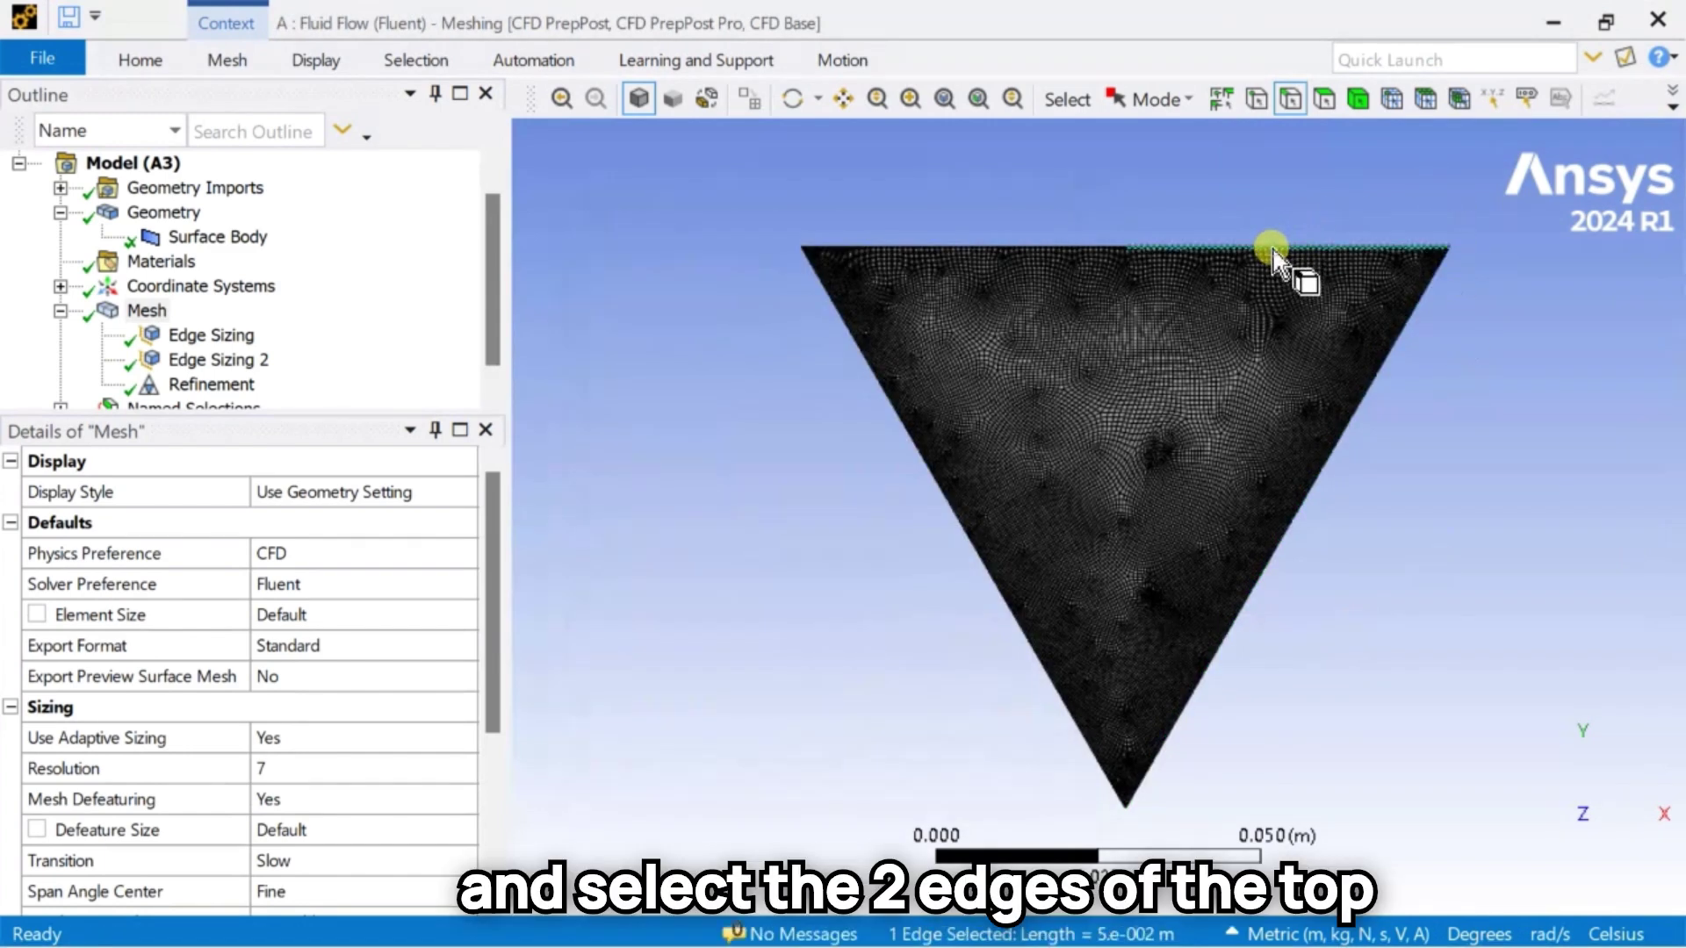
pyautogui.keyDown('ctrl'); pyautogui.click(1019, 248); pyautogui.keyUp('ctrl')
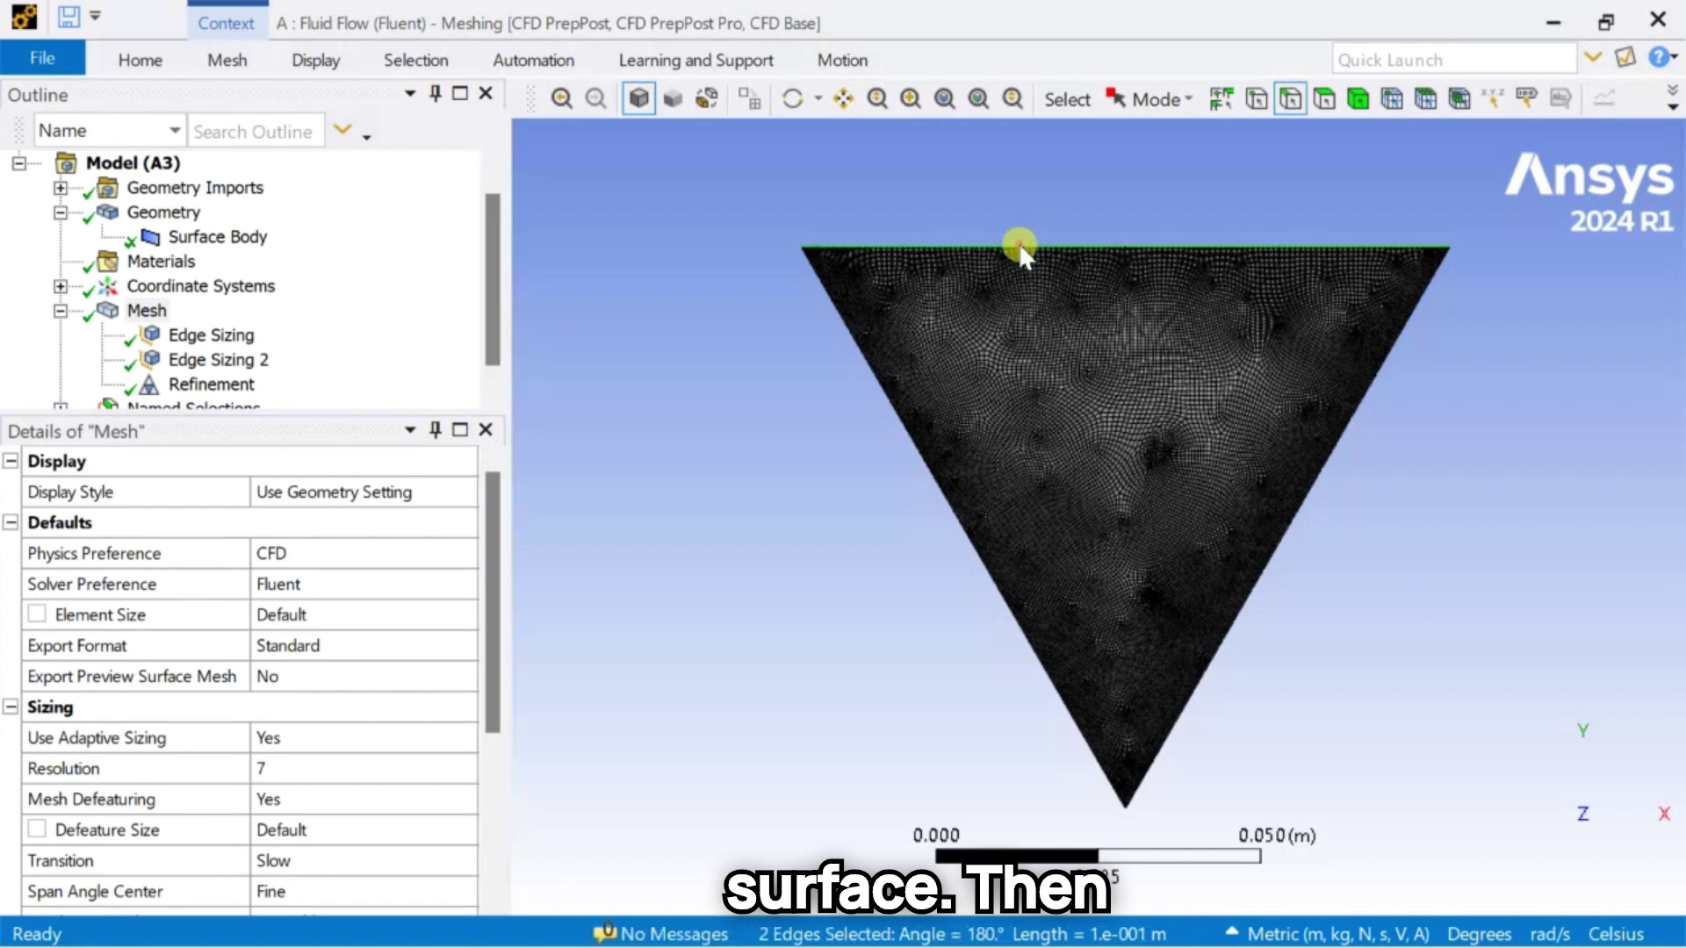
pyautogui.rightClick(1016, 246)
pyautogui.click(1133, 809)
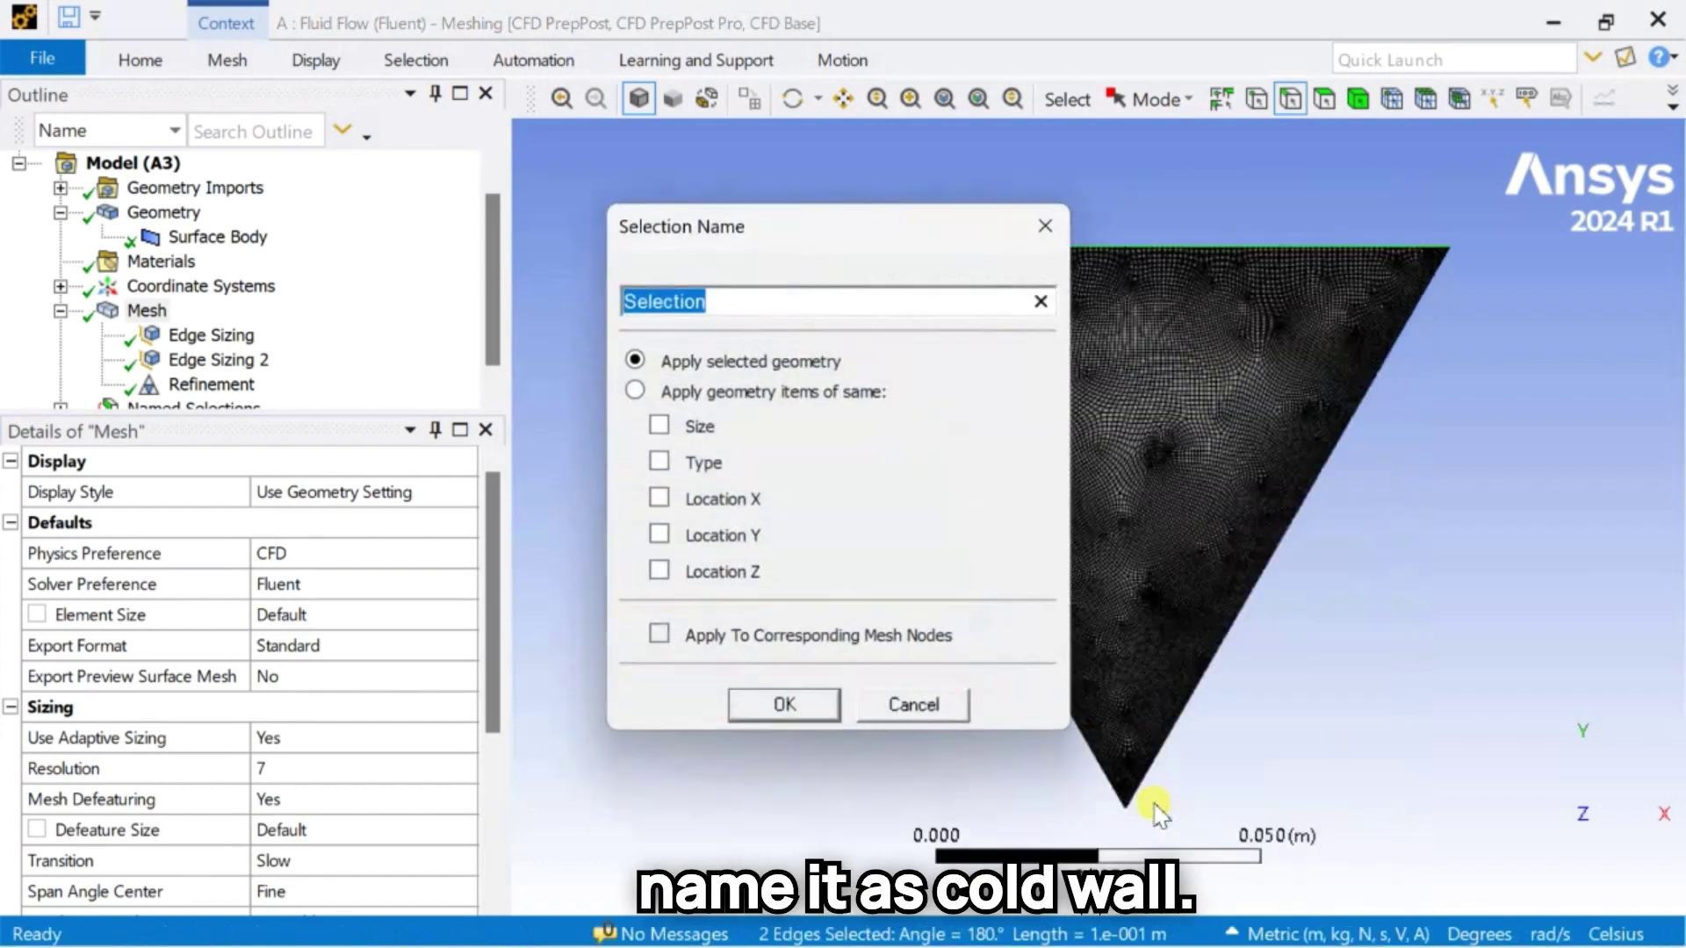
pyautogui.write('coldw')
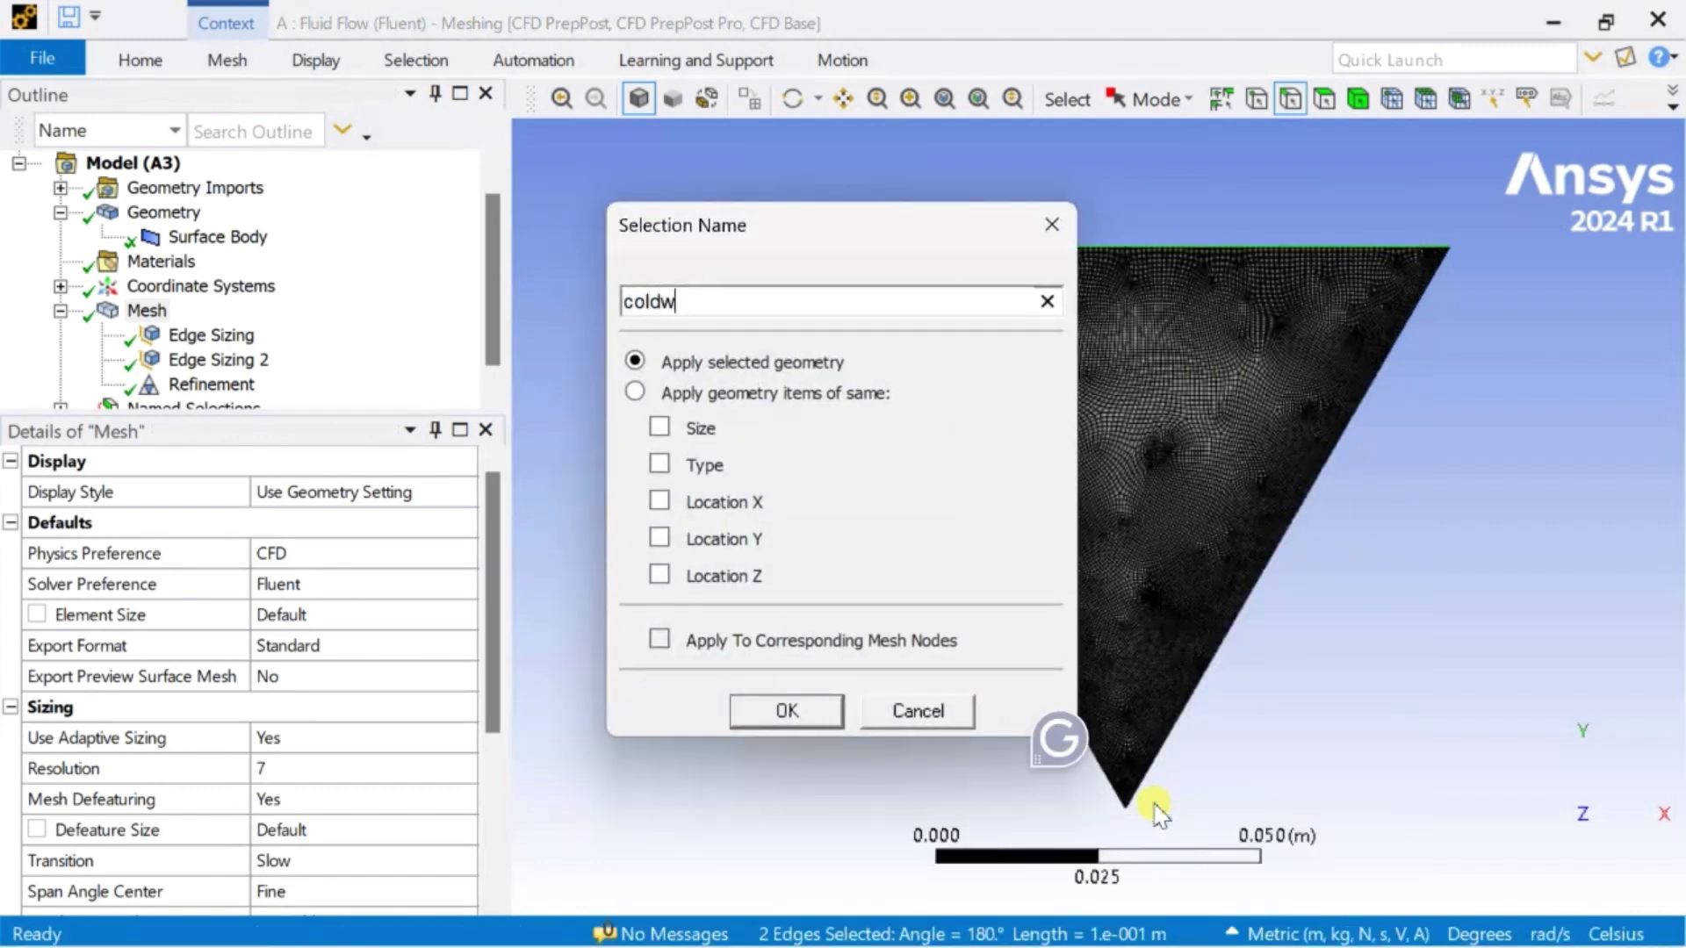
pyautogui.press('Return')
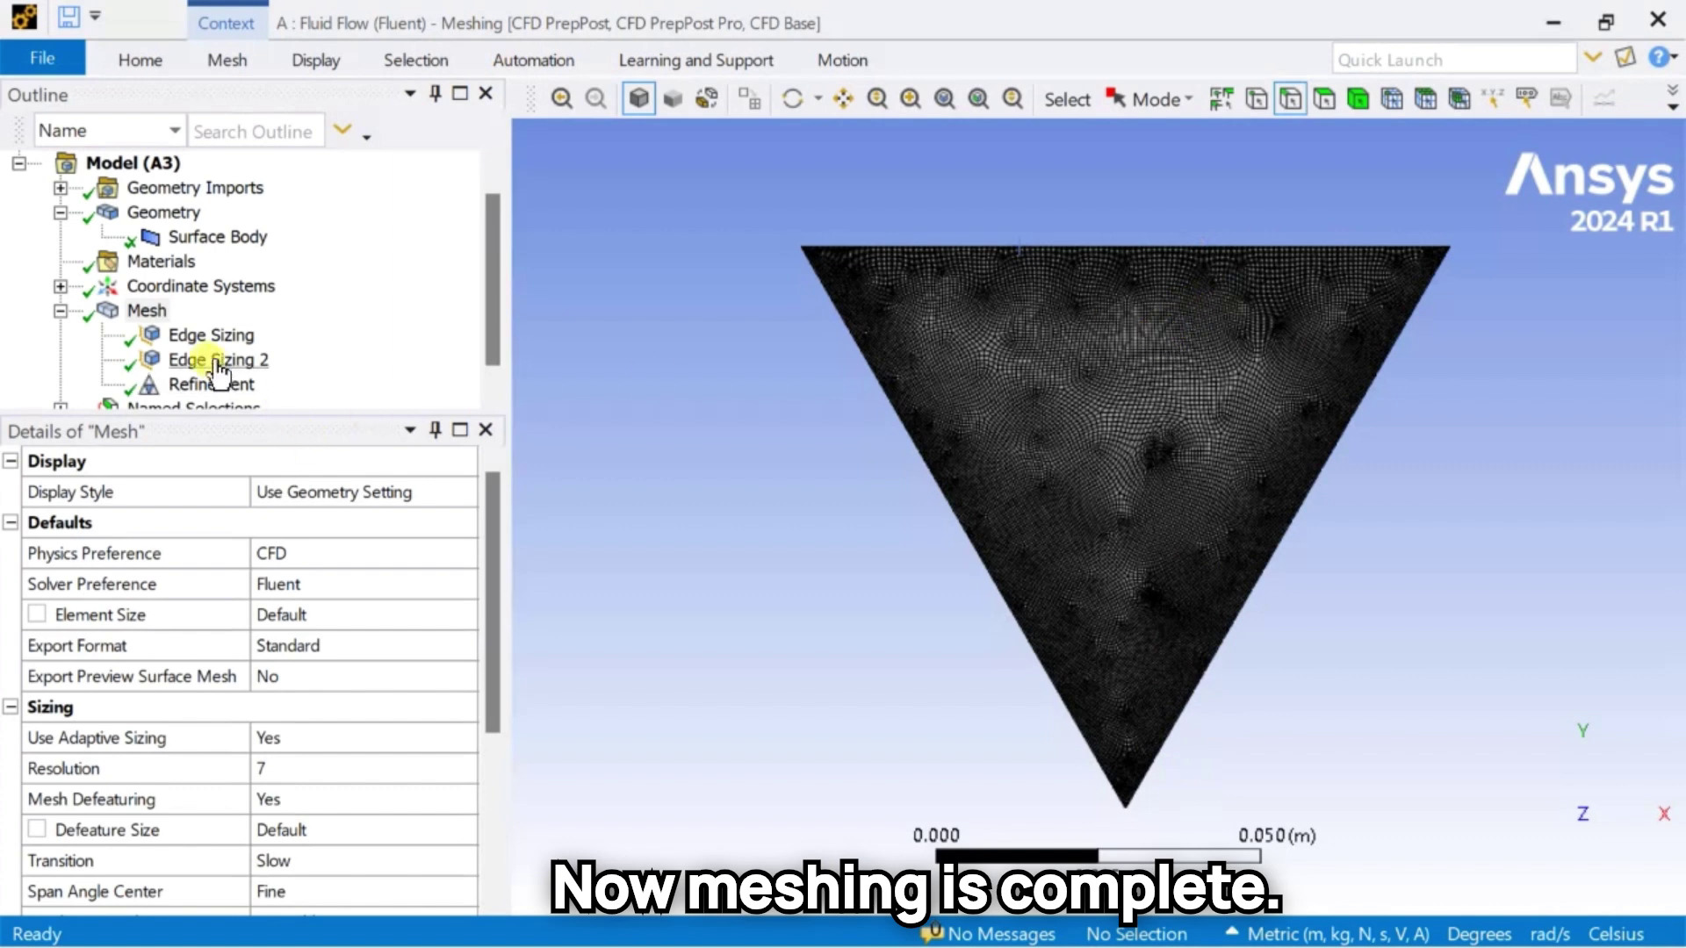
# Check which edges the named selections Hotwall1, hotwall2 and coldwall are assigned to.
pyautogui.scroll(-1, 113, 373)
pyautogui.click(60, 385)
pyautogui.click(188, 335)
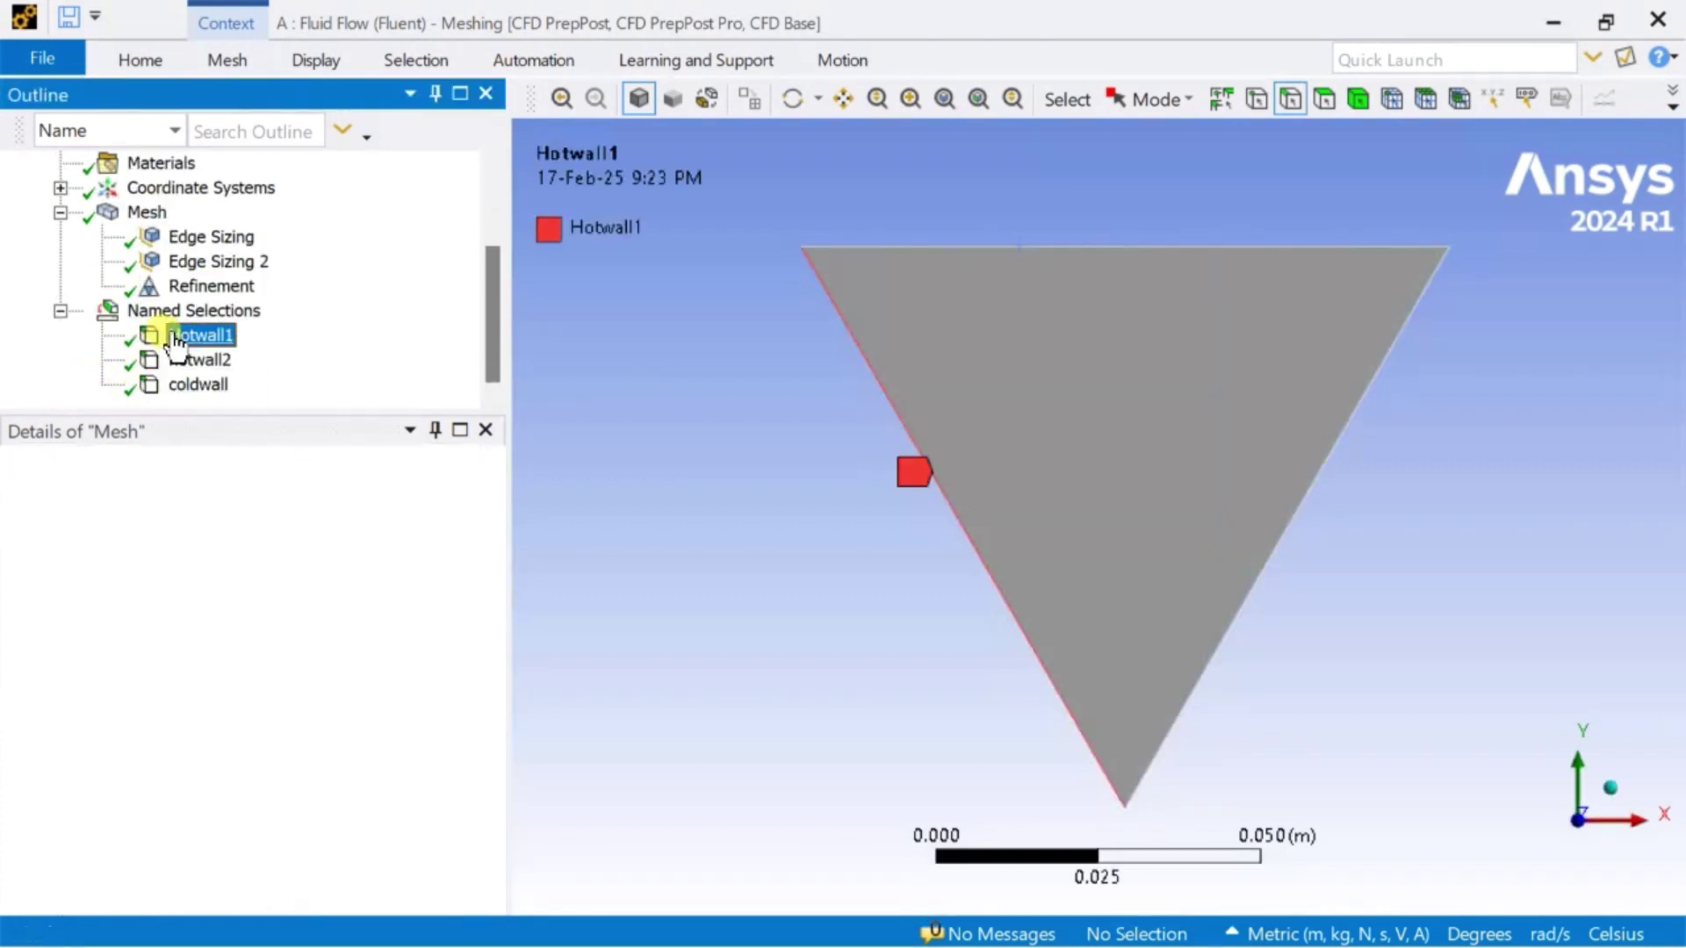
pyautogui.click(185, 361)
pyautogui.click(198, 385)
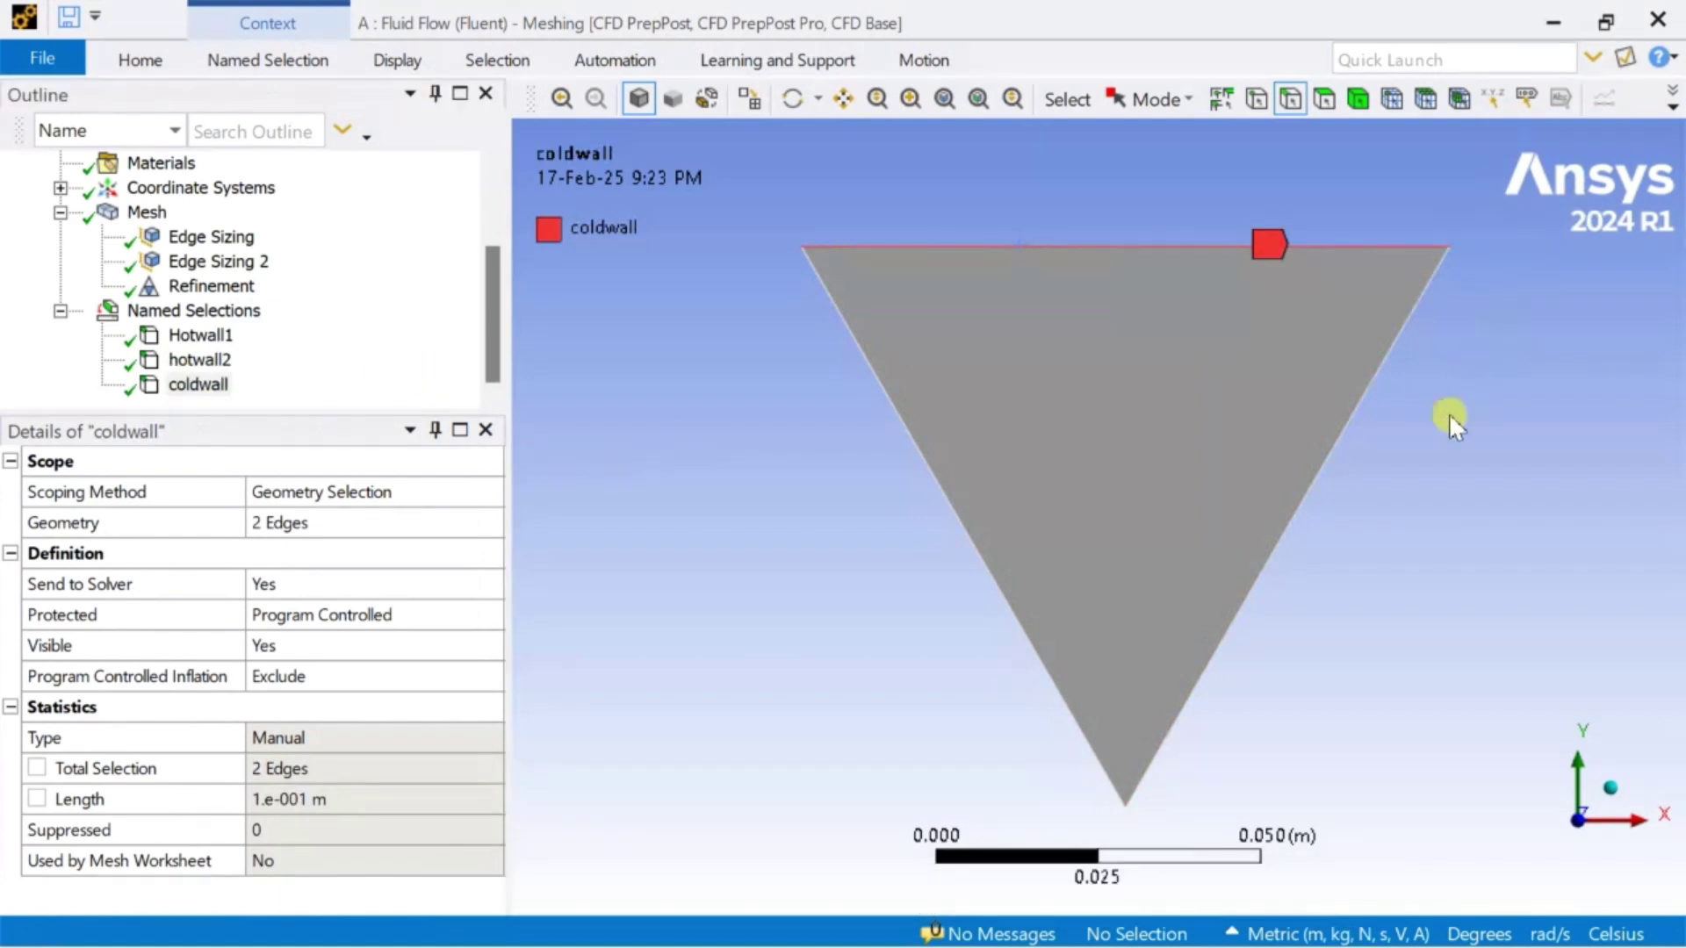
# Close the meshing application and update the Mesh component of the Fluid Flow (Fluent) system in Workbench.
pyautogui.click(1657, 24)
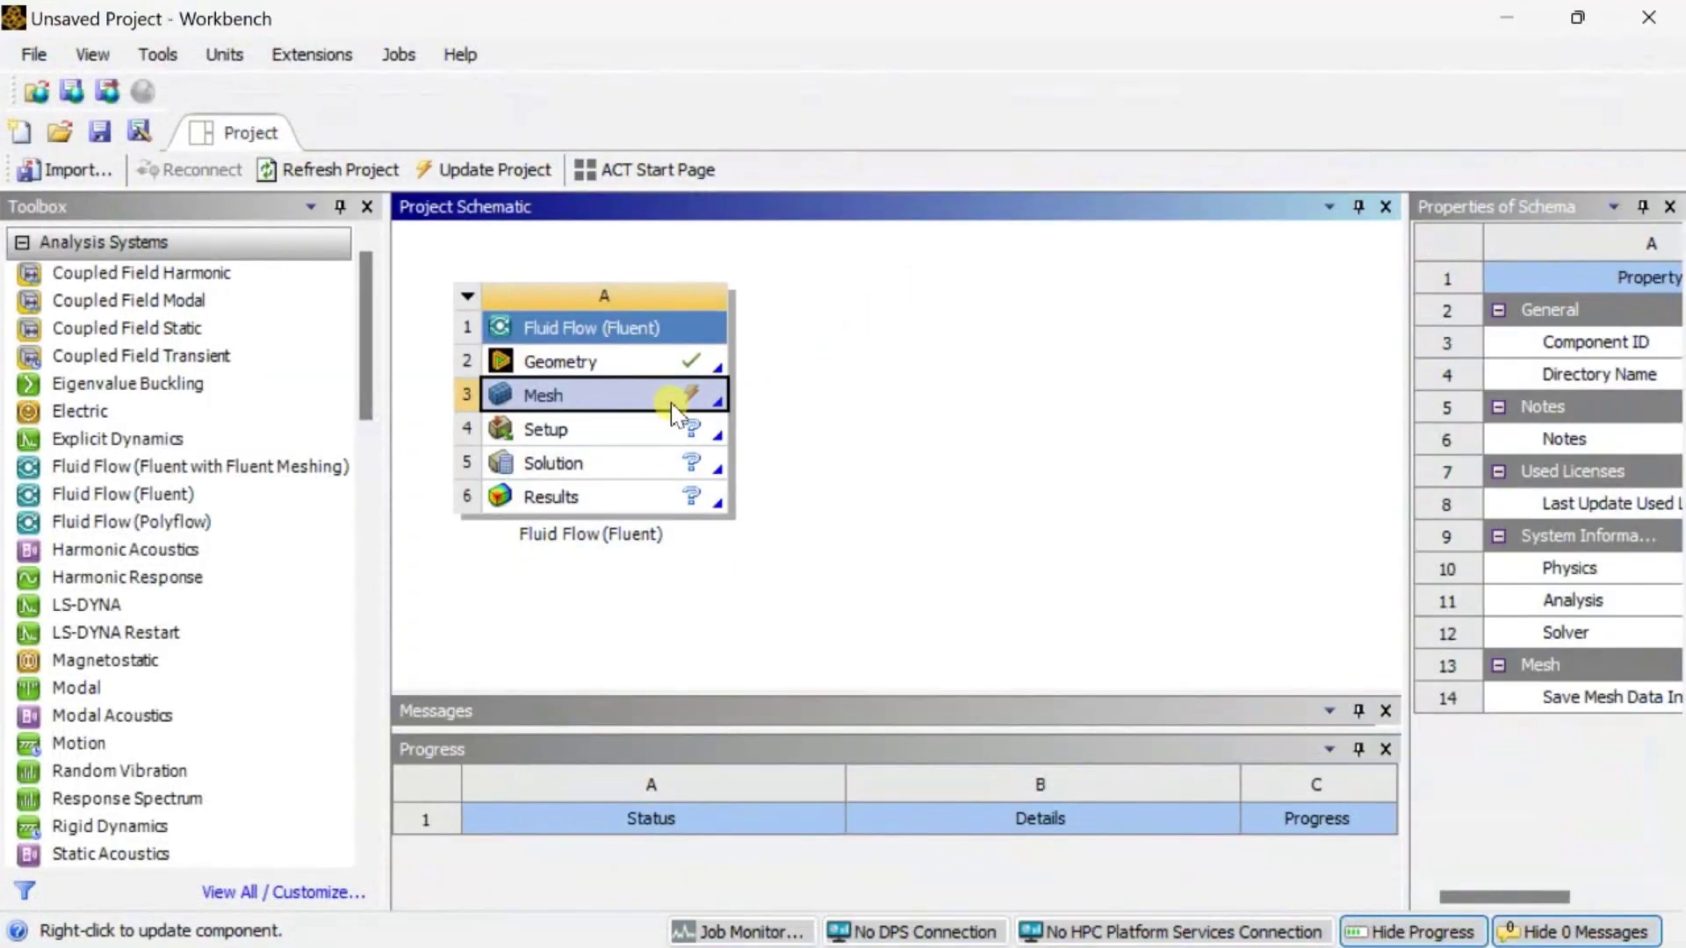
pyautogui.rightClick(672, 402)
pyautogui.click(781, 566)
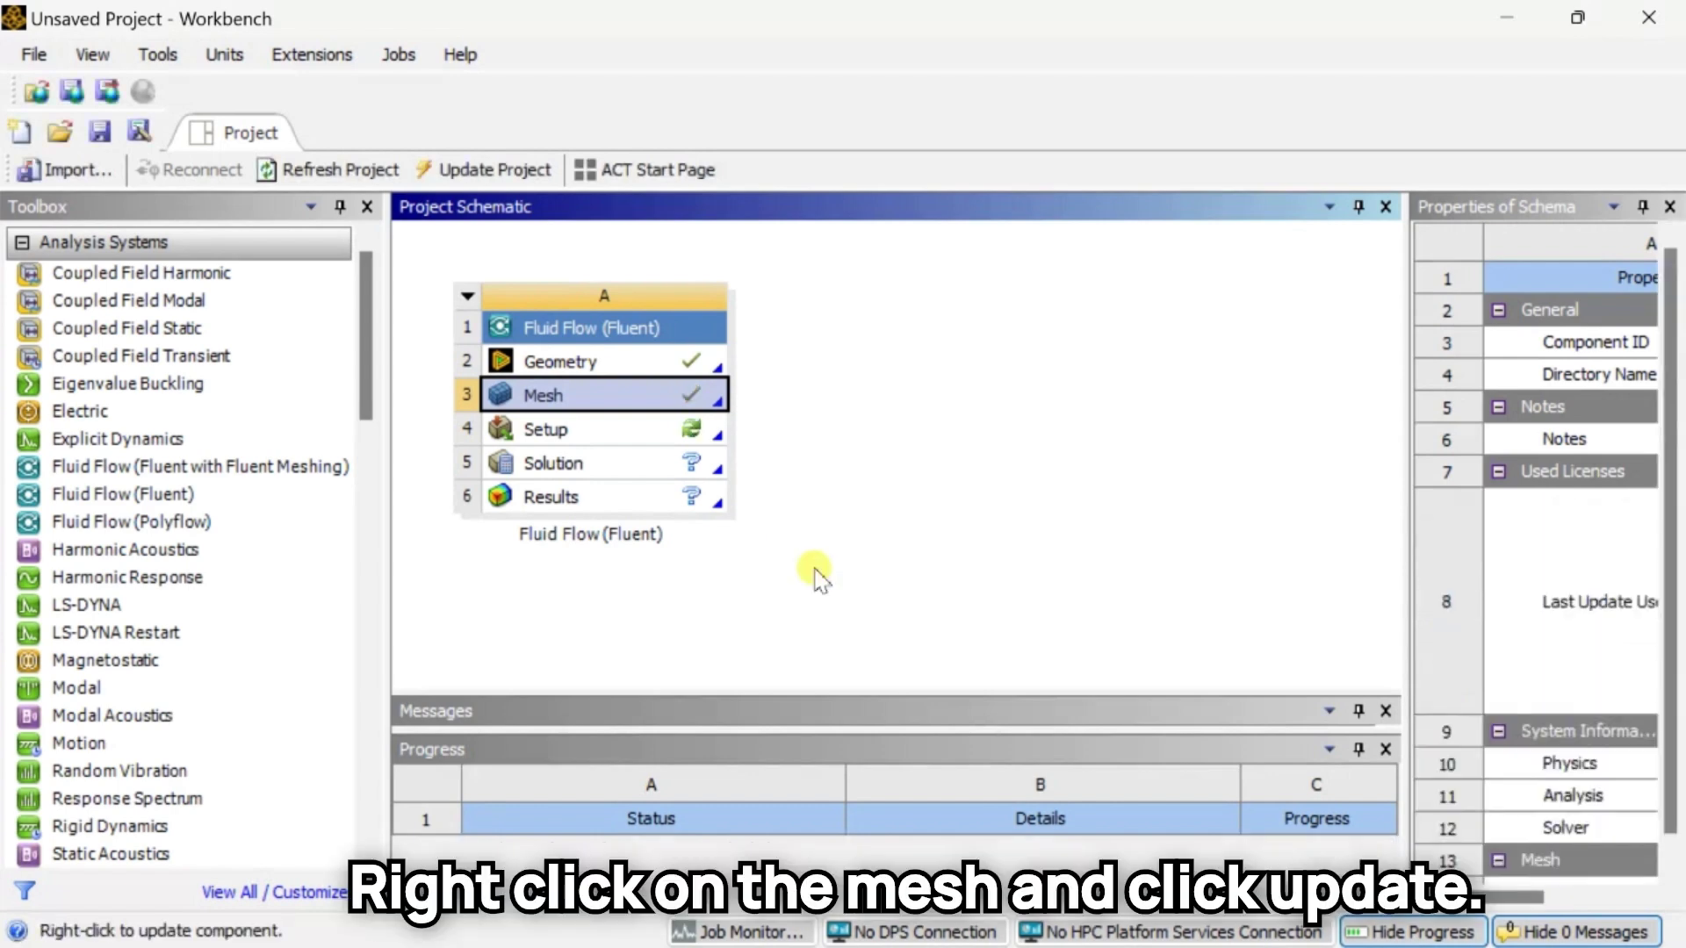
# Open the Setup component of the system and start Fluent with Double Precision enabled.
pyautogui.click(655, 432)
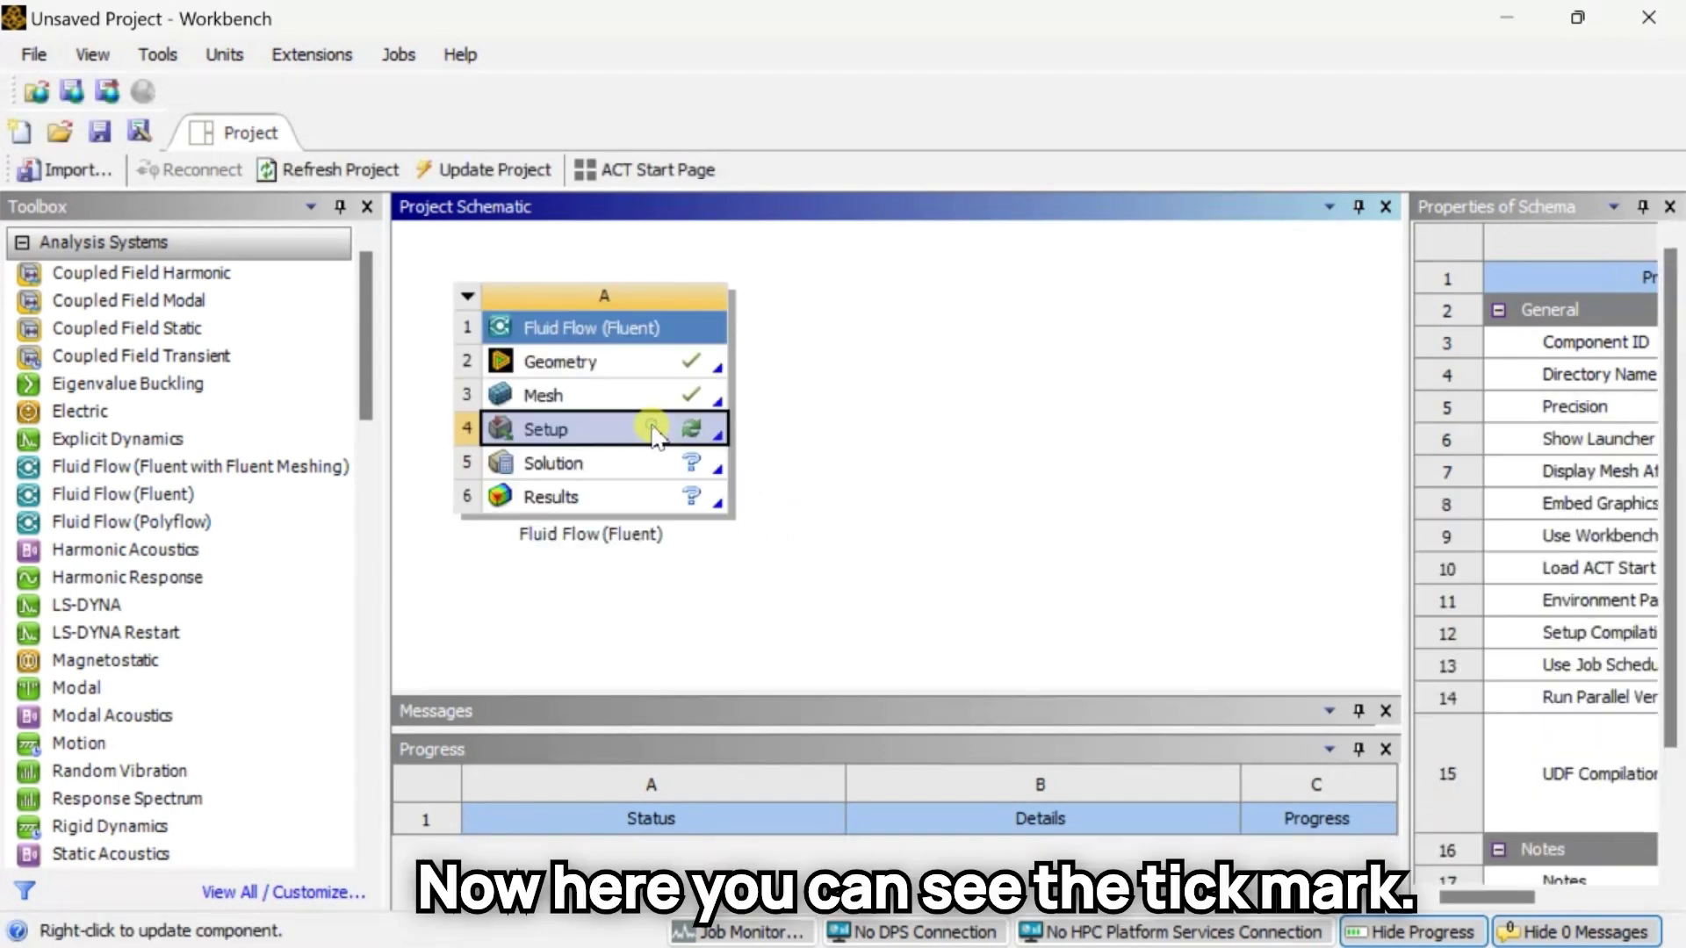
pyautogui.rightClick(654, 430)
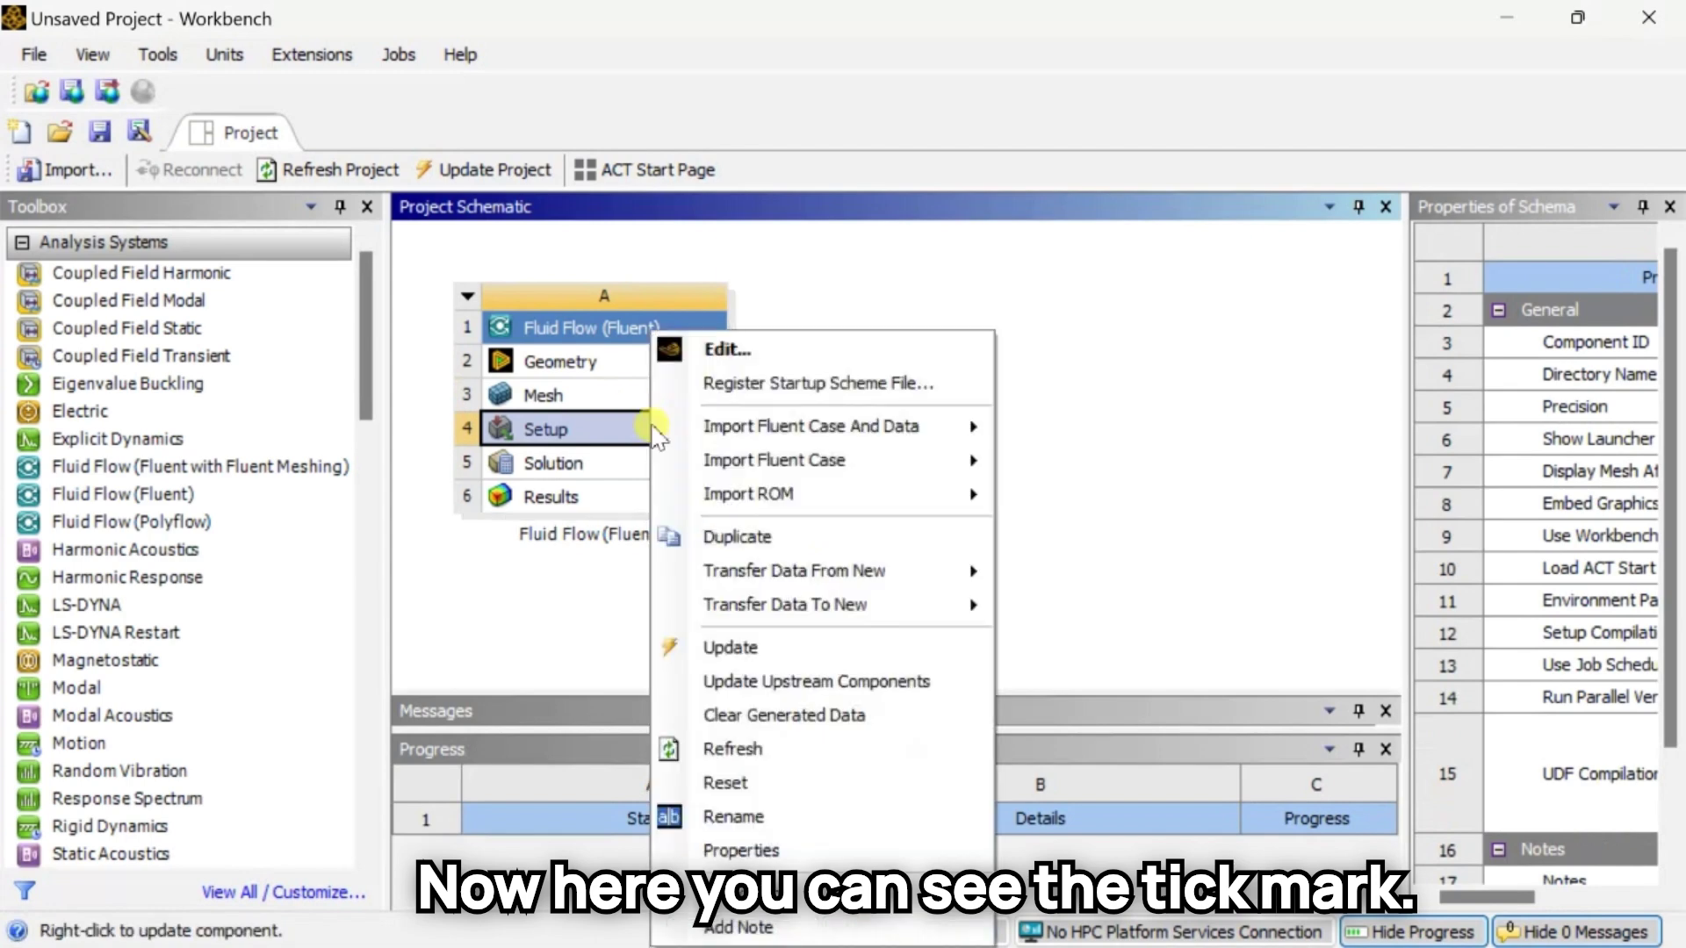
pyautogui.click(756, 351)
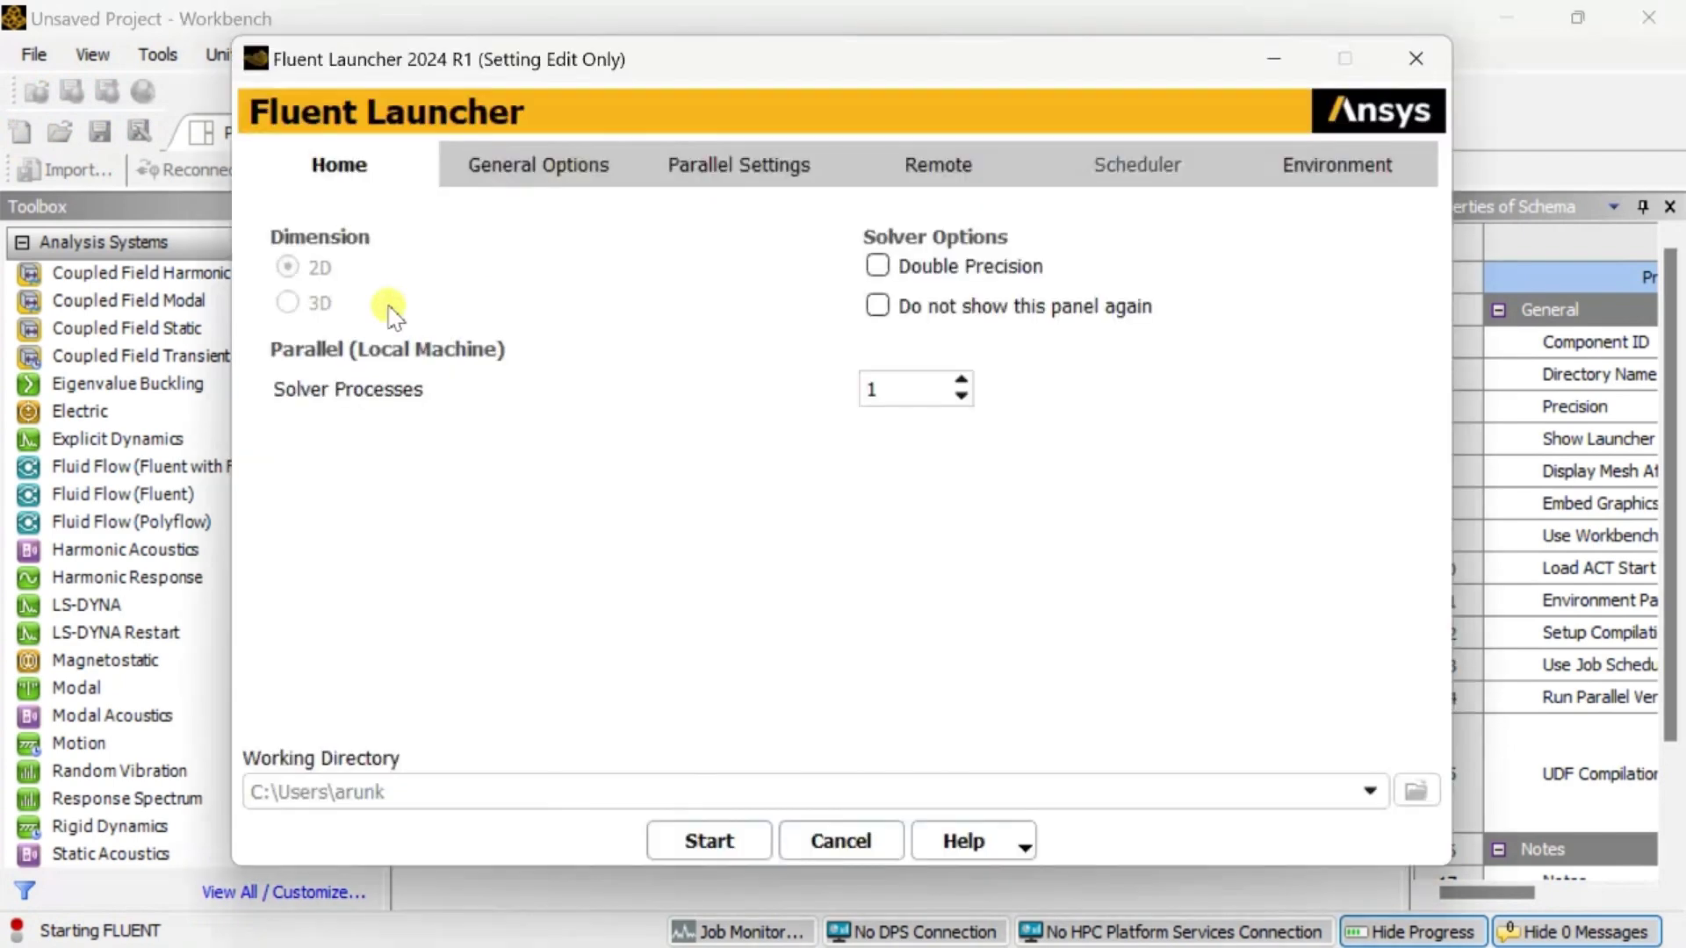
pyautogui.click(878, 266)
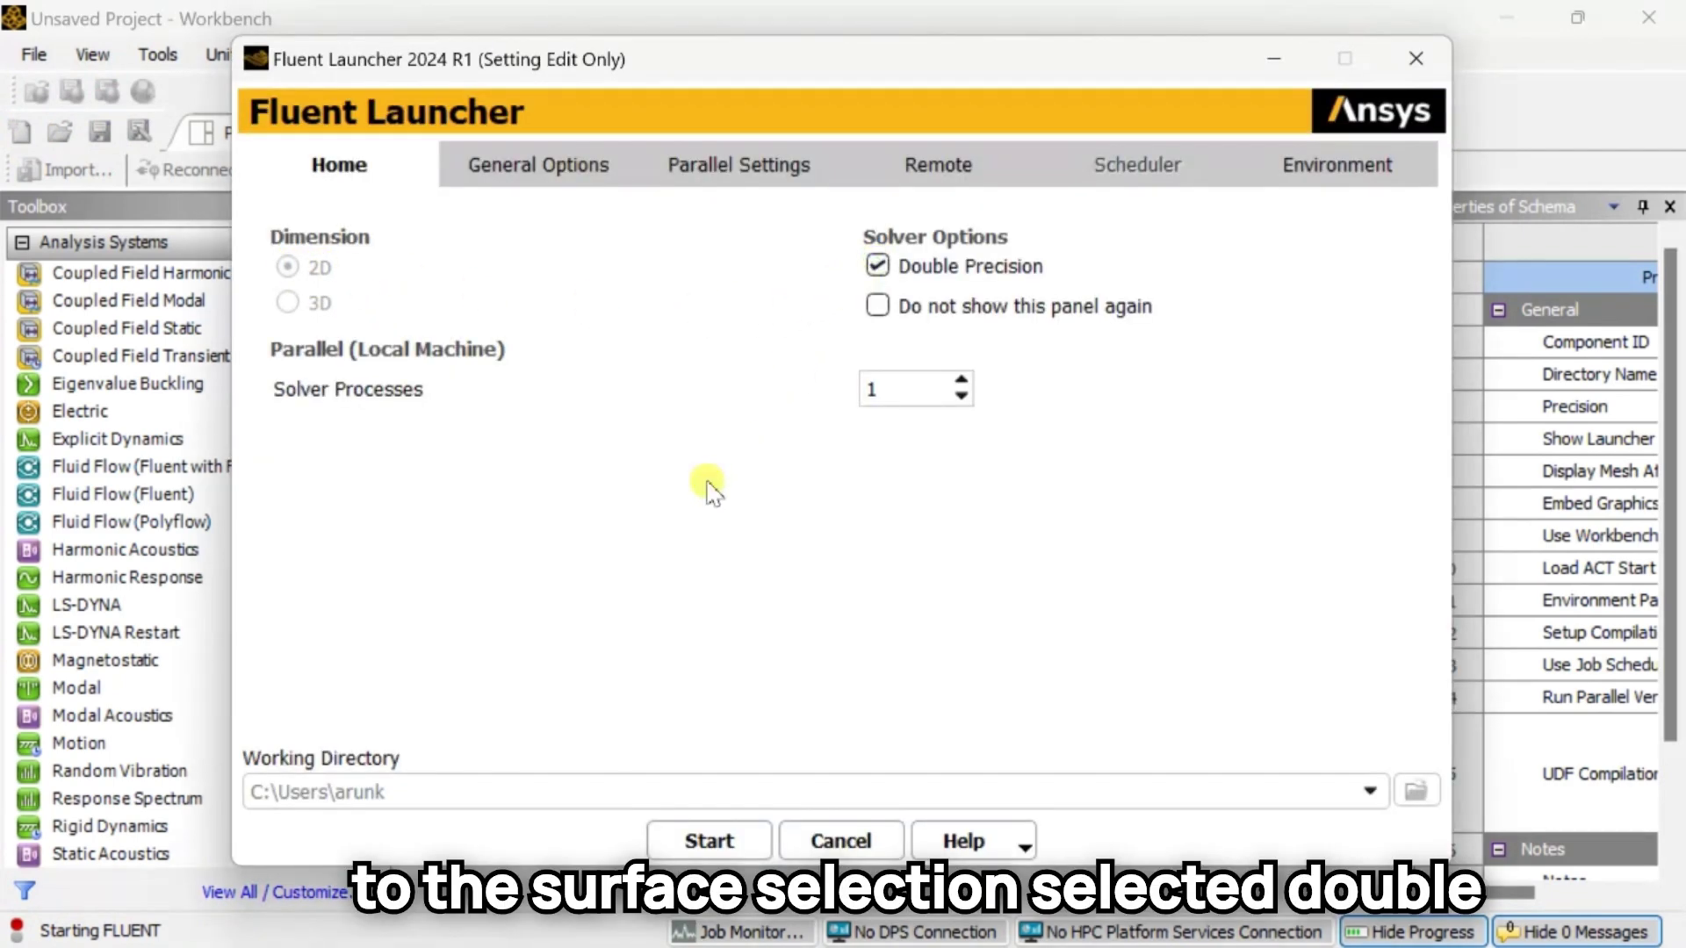
pyautogui.click(714, 841)
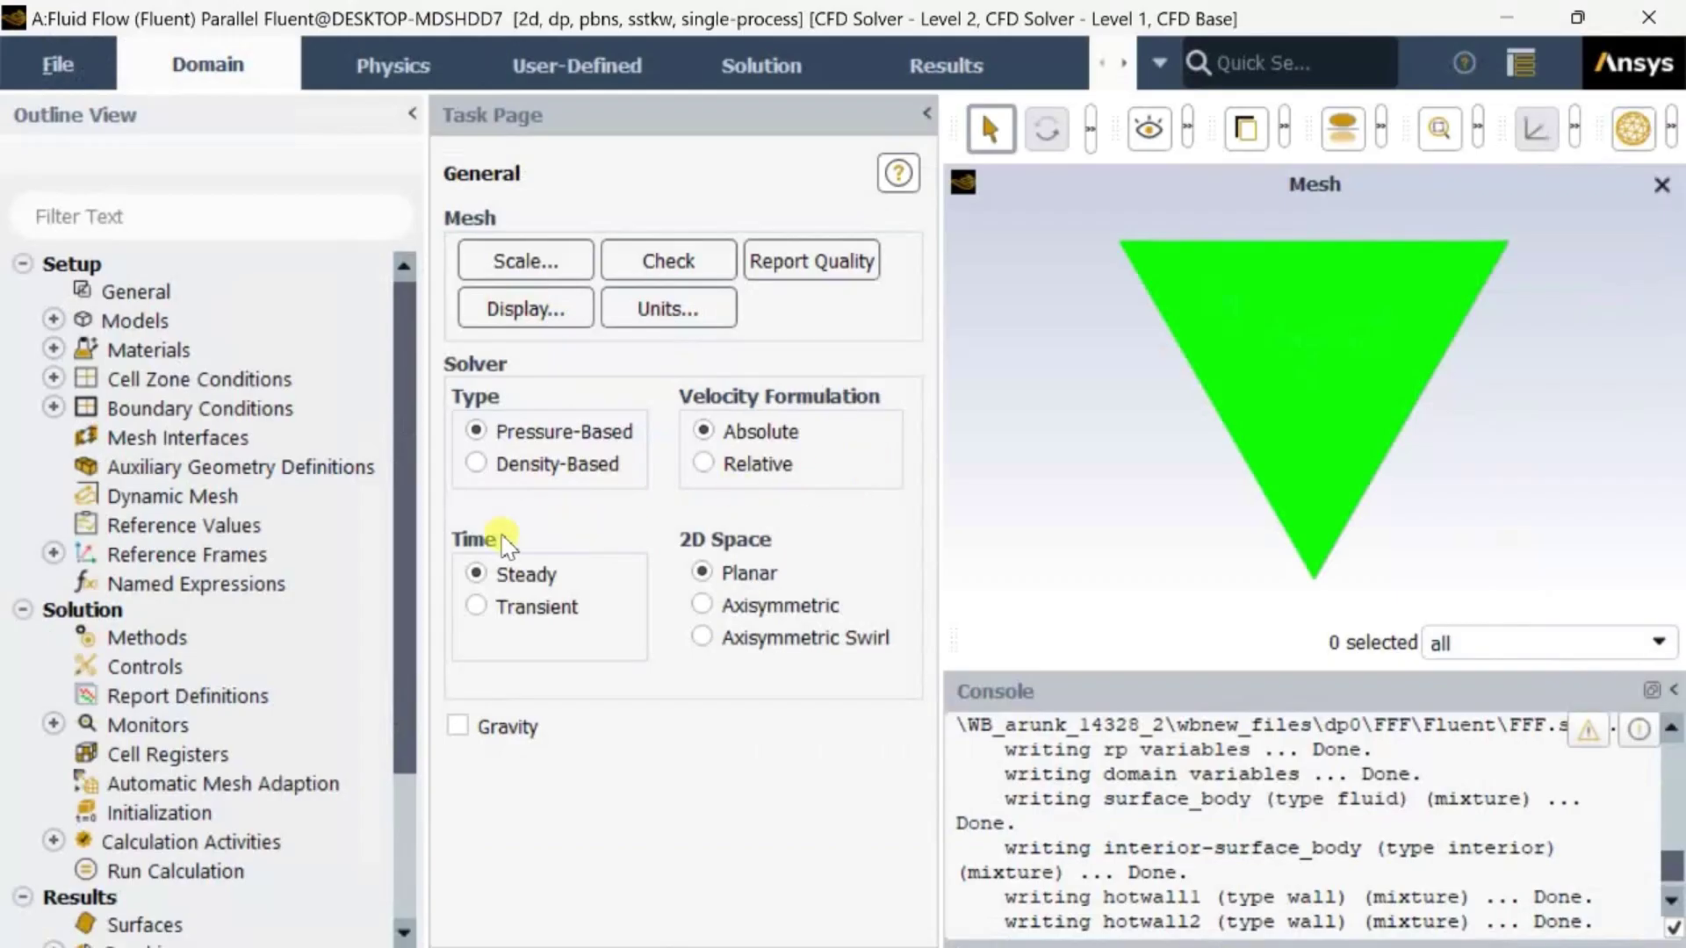
# Enable gravity in the general solver settings with a Y gravitational acceleration of -9.81 m/s².
pyautogui.click(456, 727)
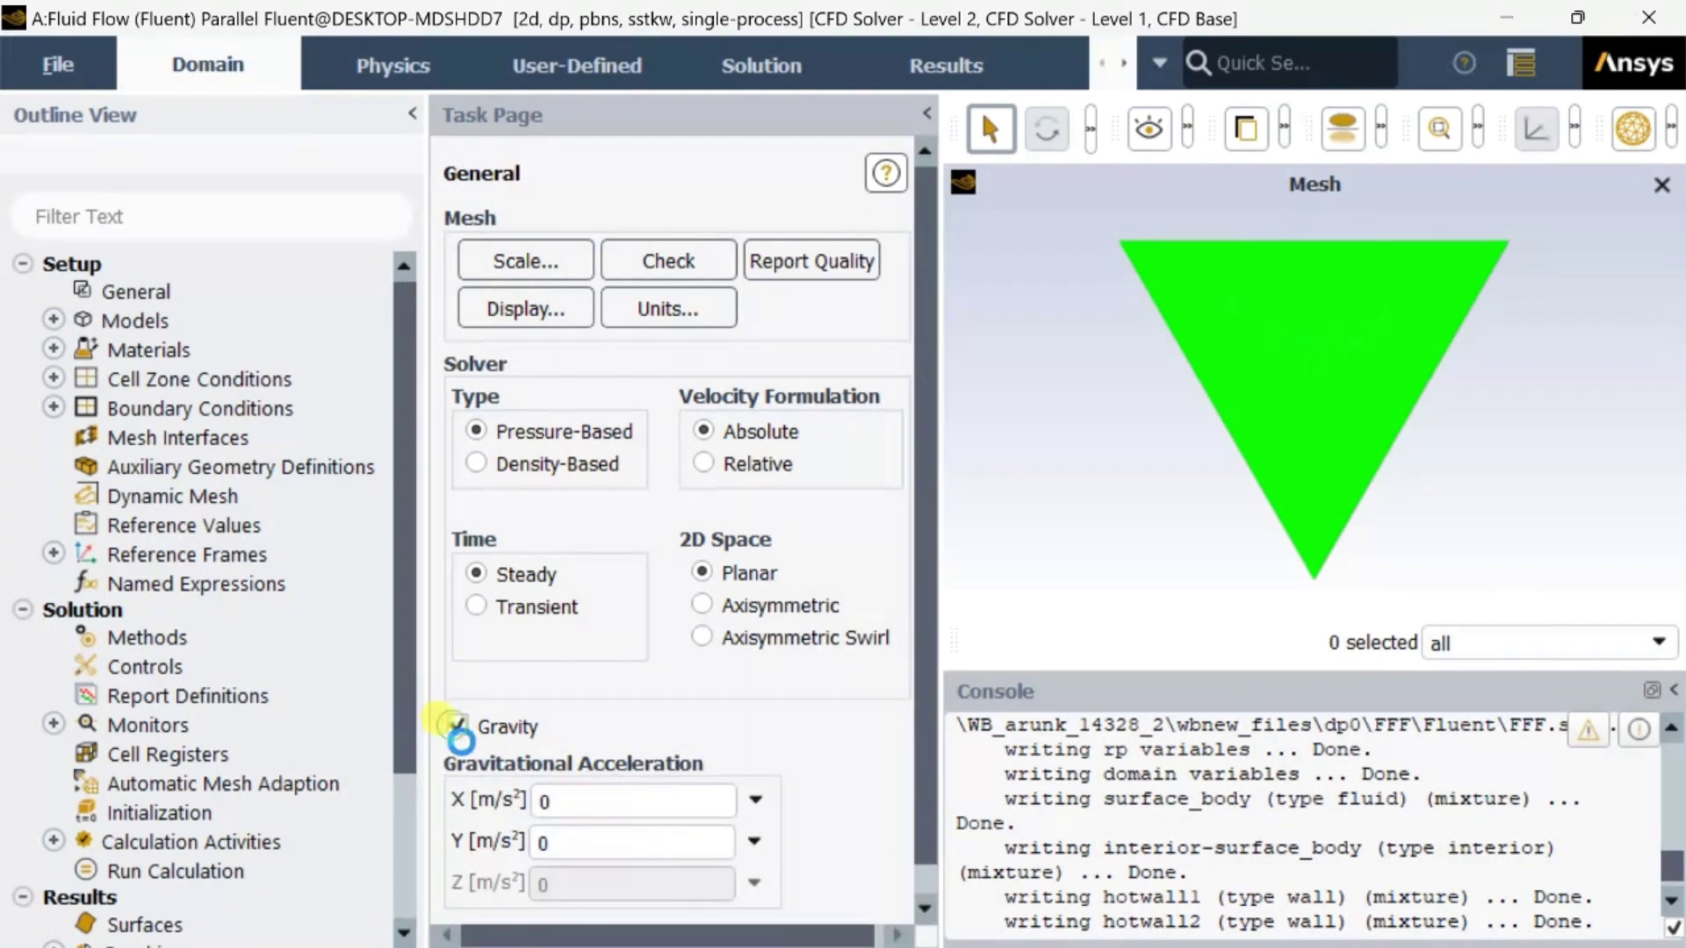
pyautogui.click(588, 844)
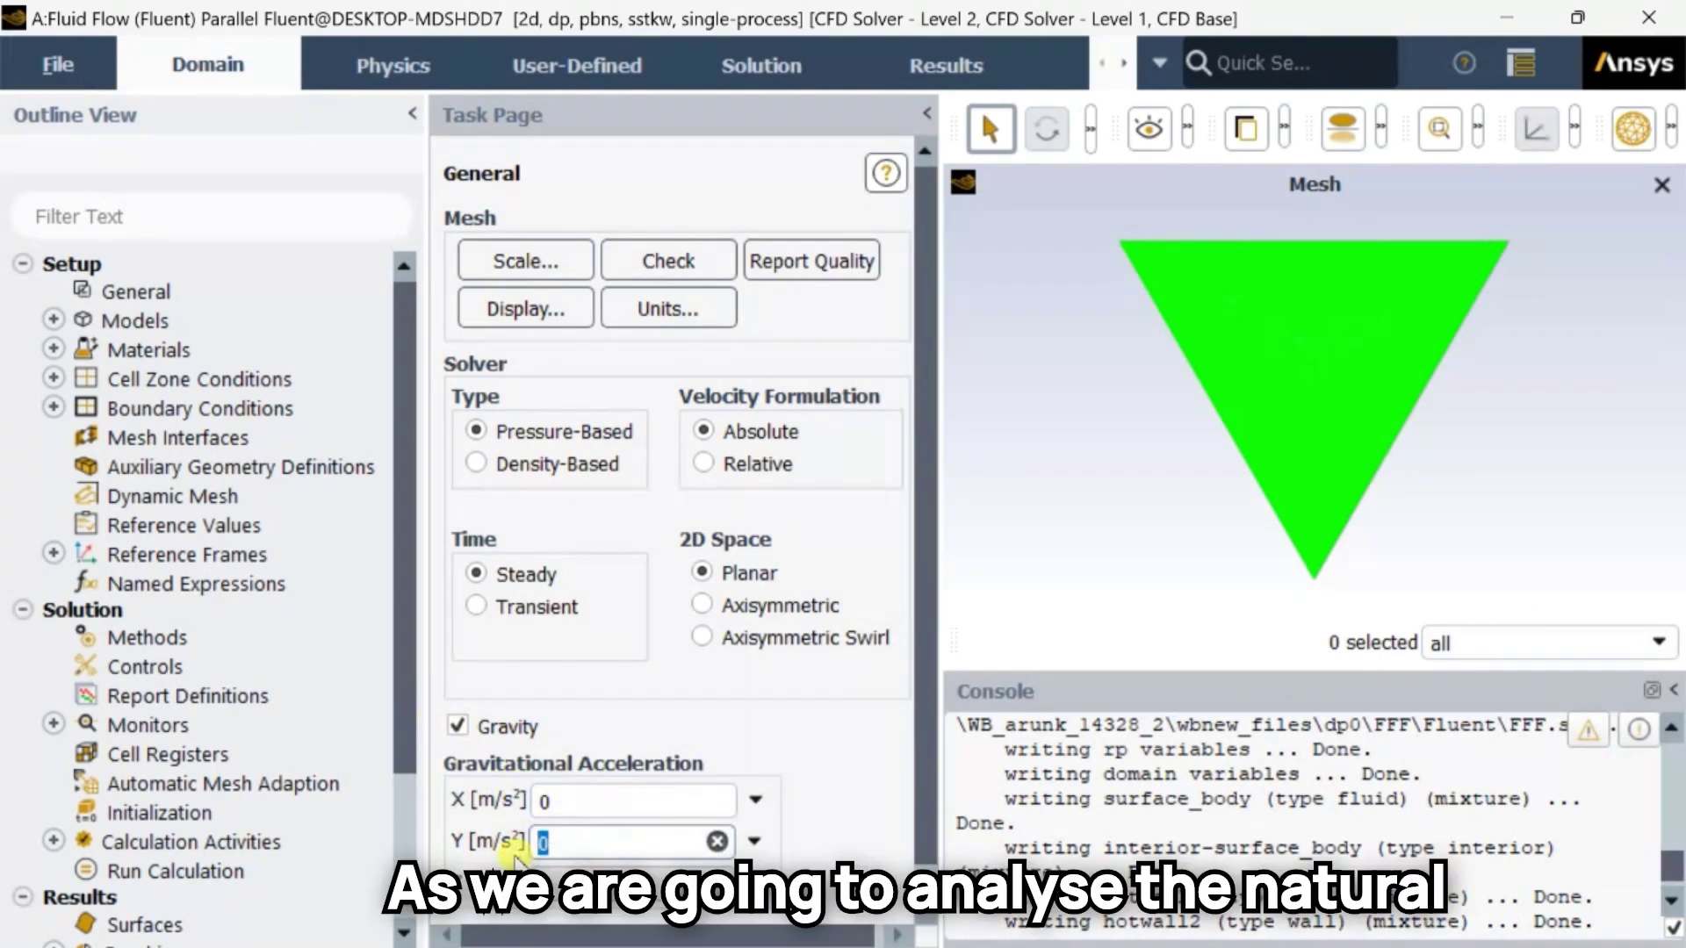
pyautogui.write('-9.81')
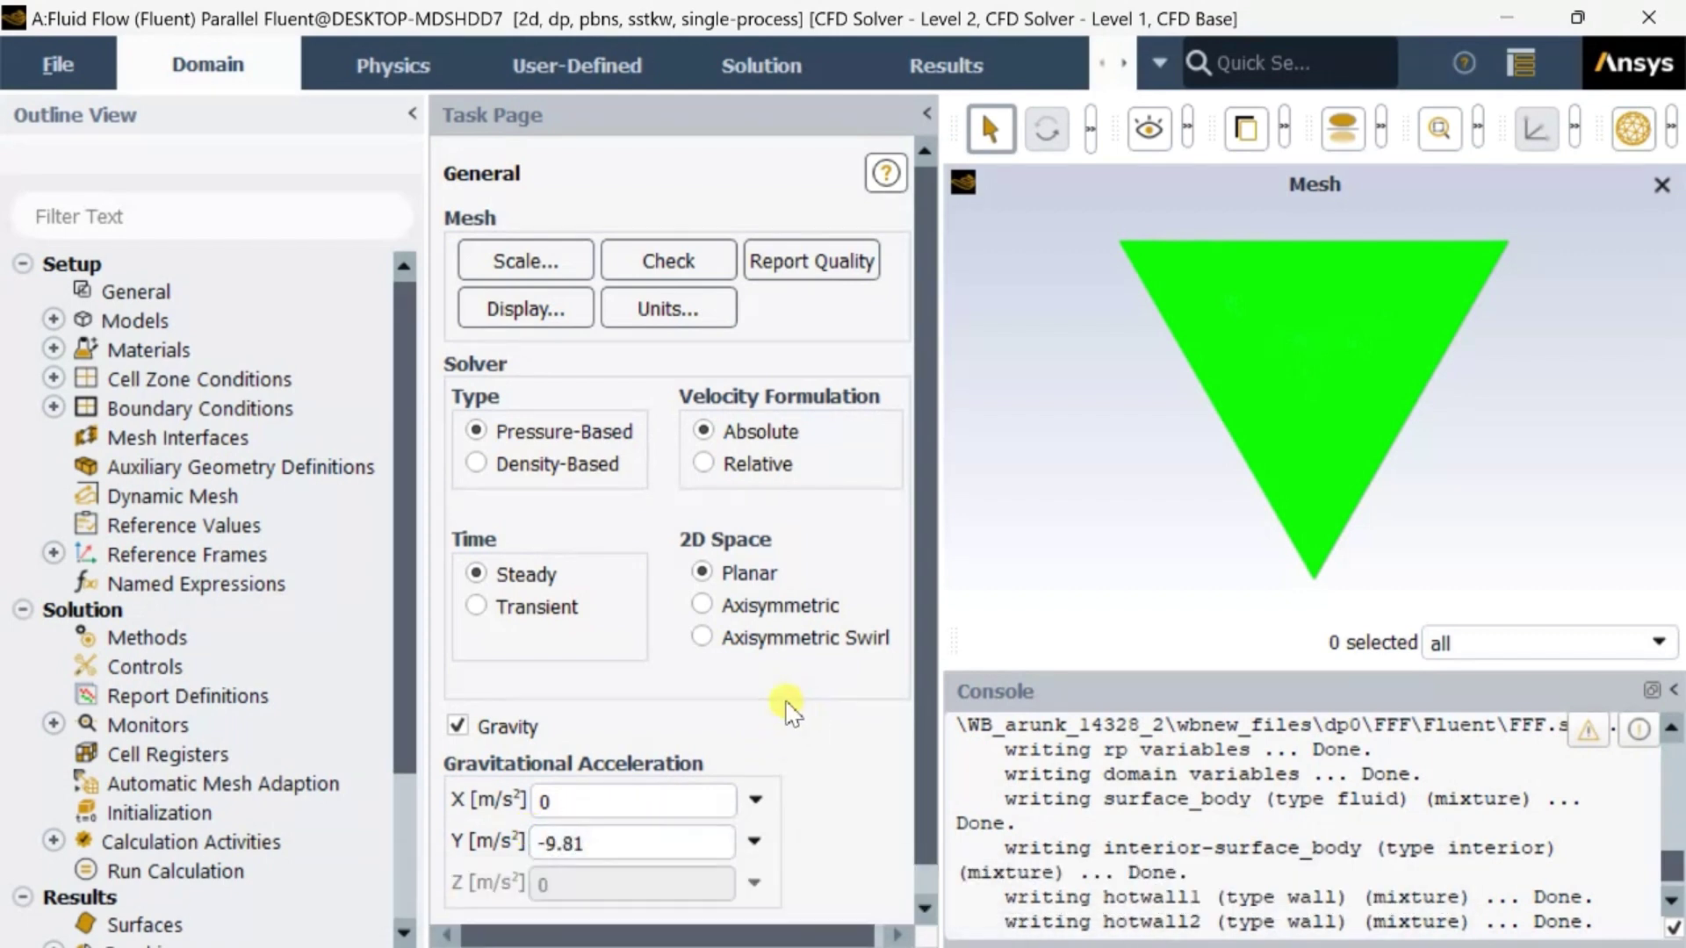
pyautogui.scroll(-1, 776, 702)
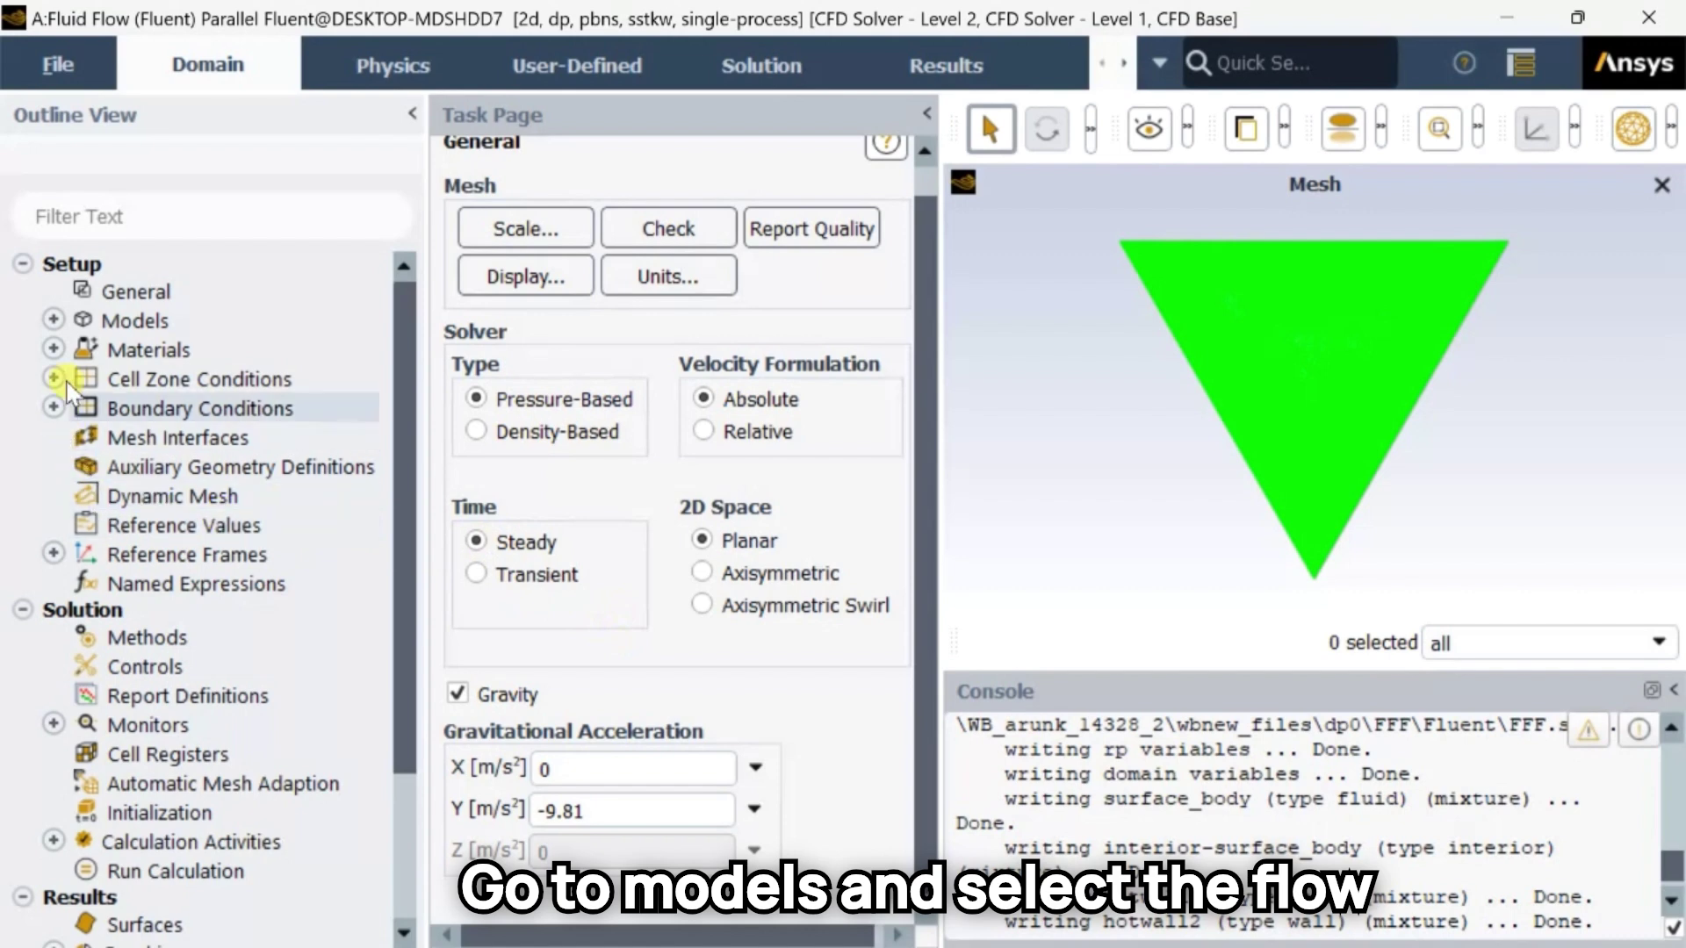
# Set the viscous model to Laminar.
pyautogui.click(53, 320)
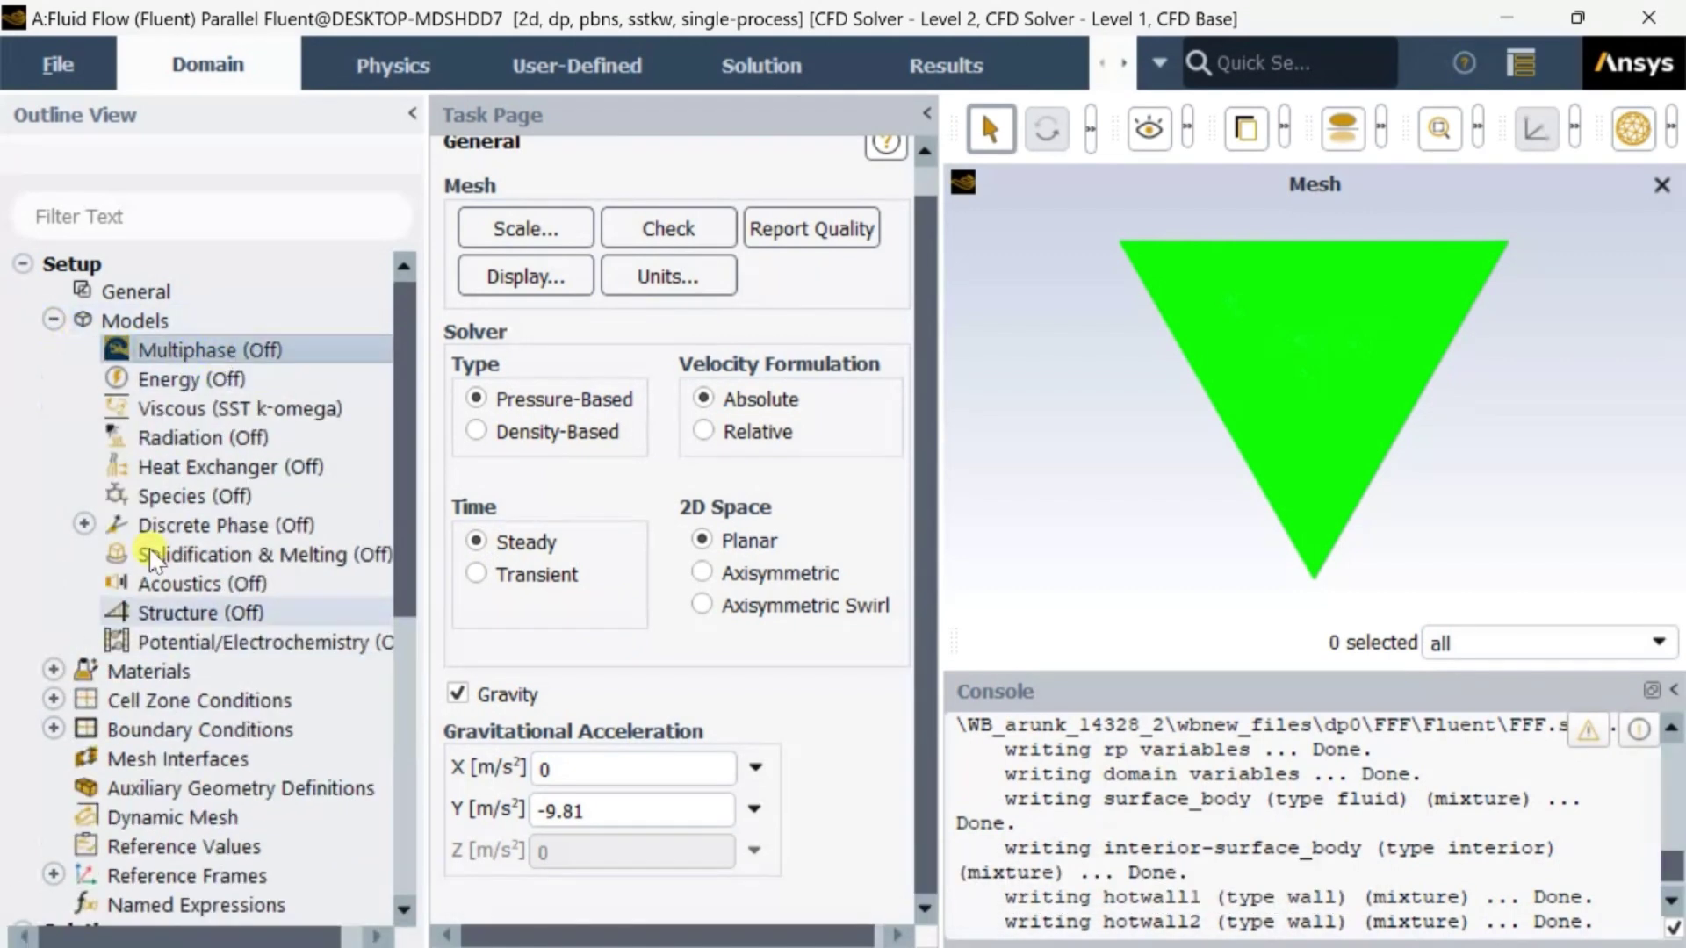
pyautogui.click(230, 409)
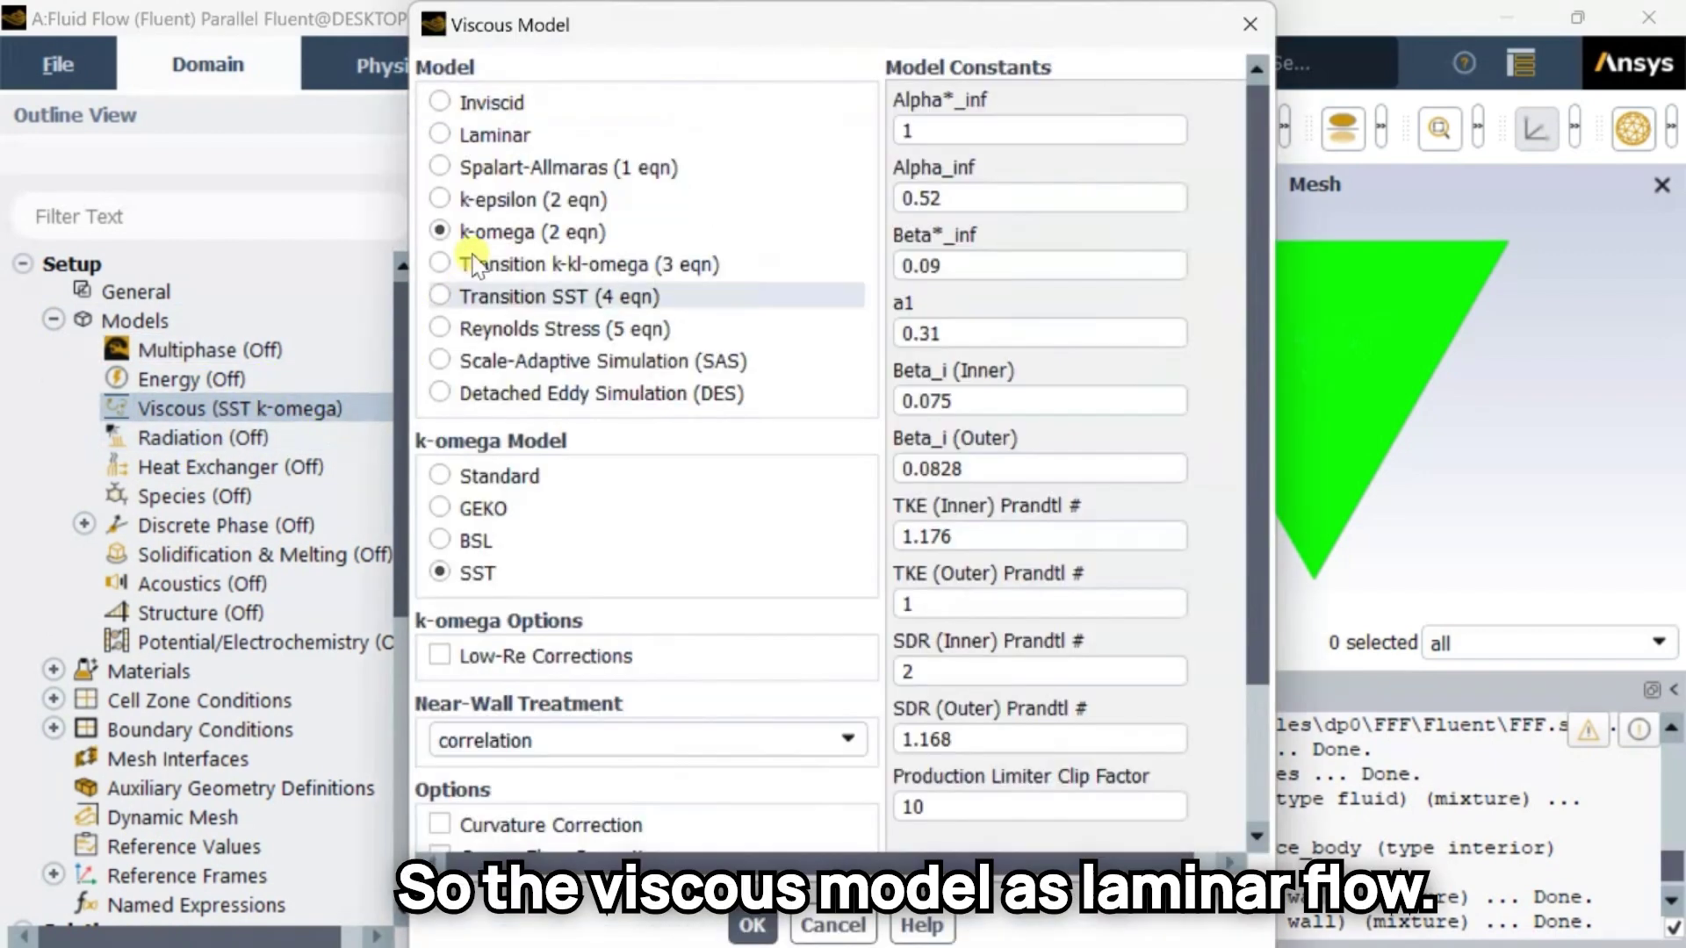
pyautogui.click(439, 101)
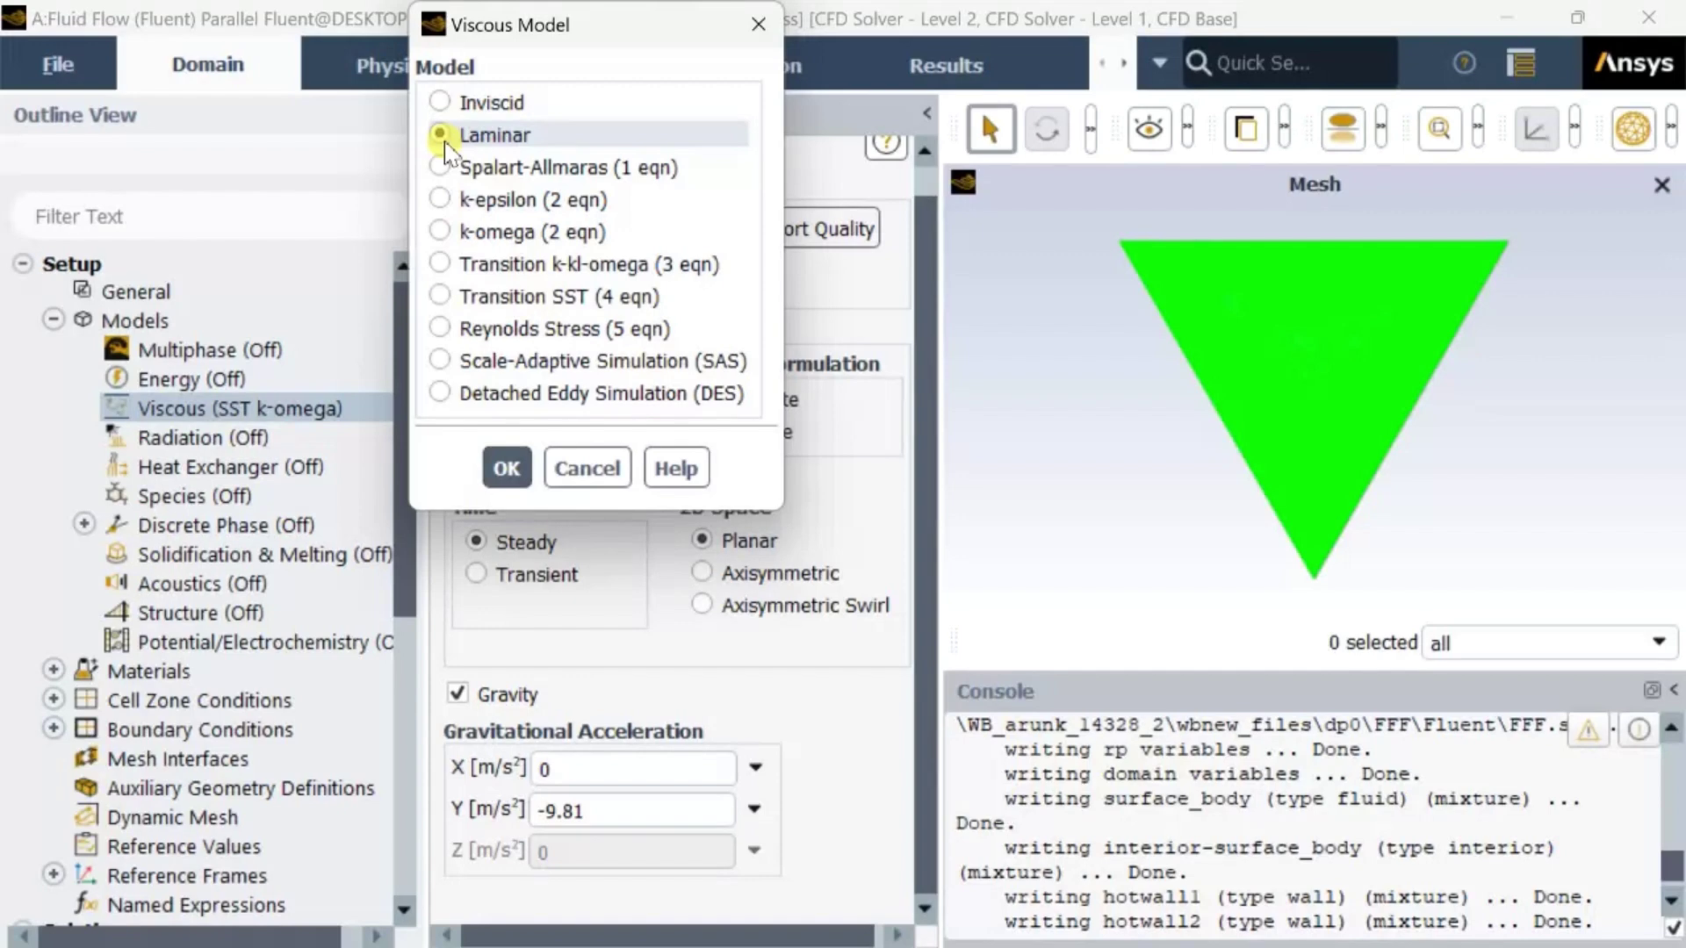
pyautogui.click(506, 470)
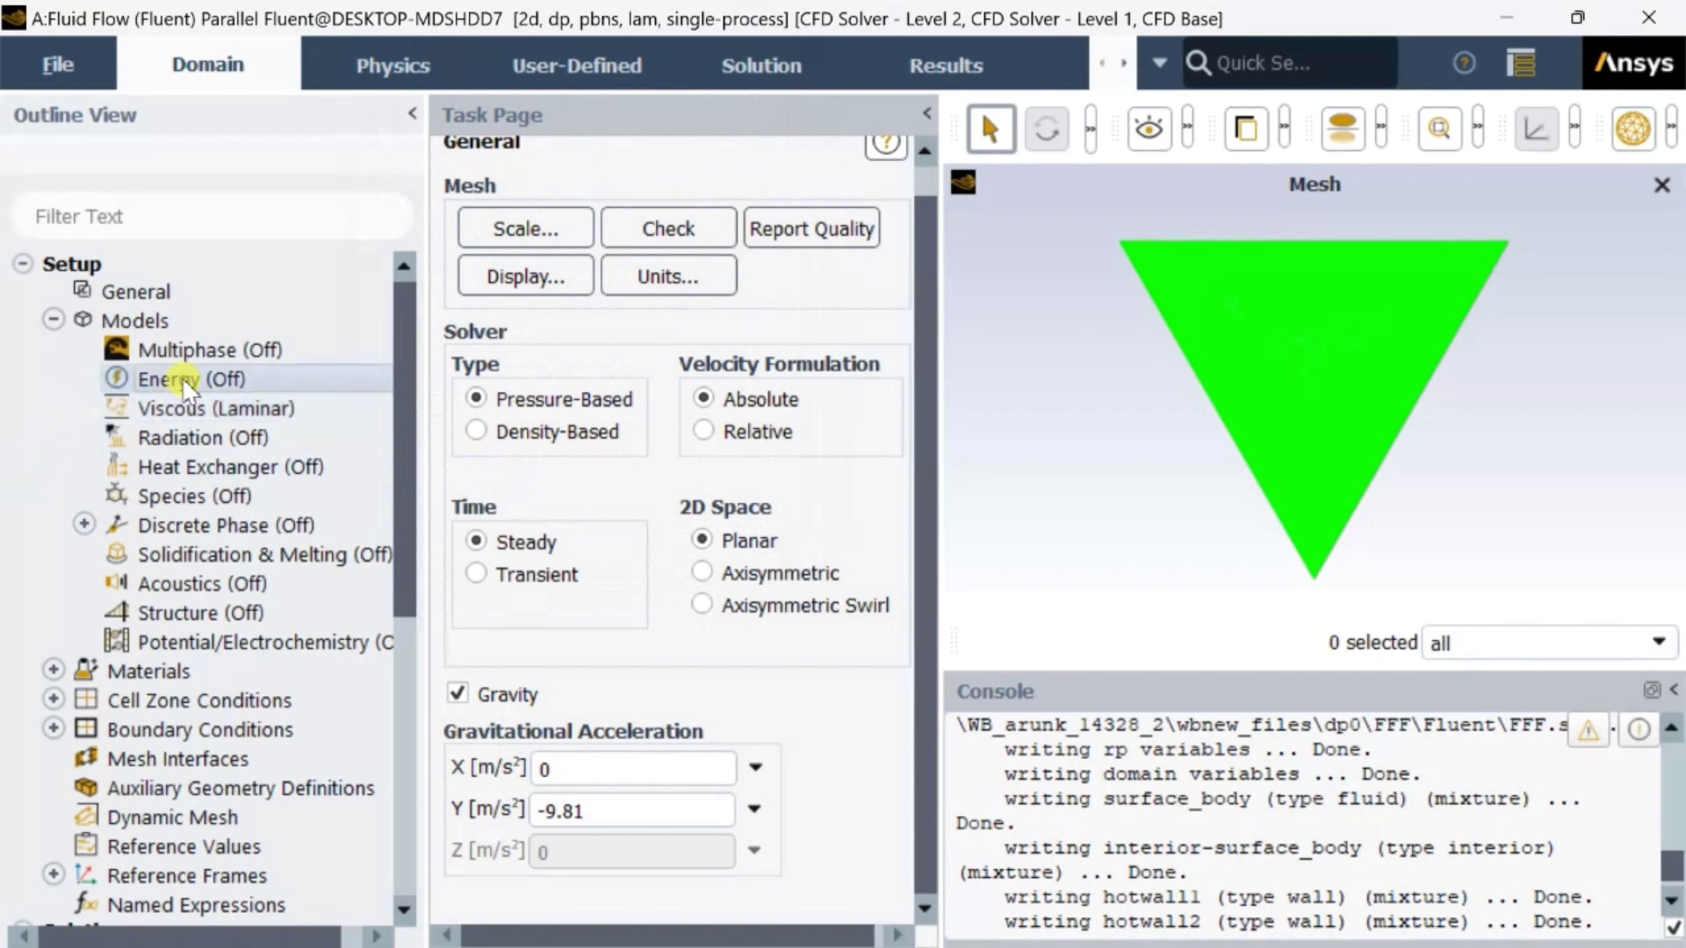
# Enable the energy equation in the physics models.
pyautogui.doubleClick(173, 379)
pyautogui.click(468, 512)
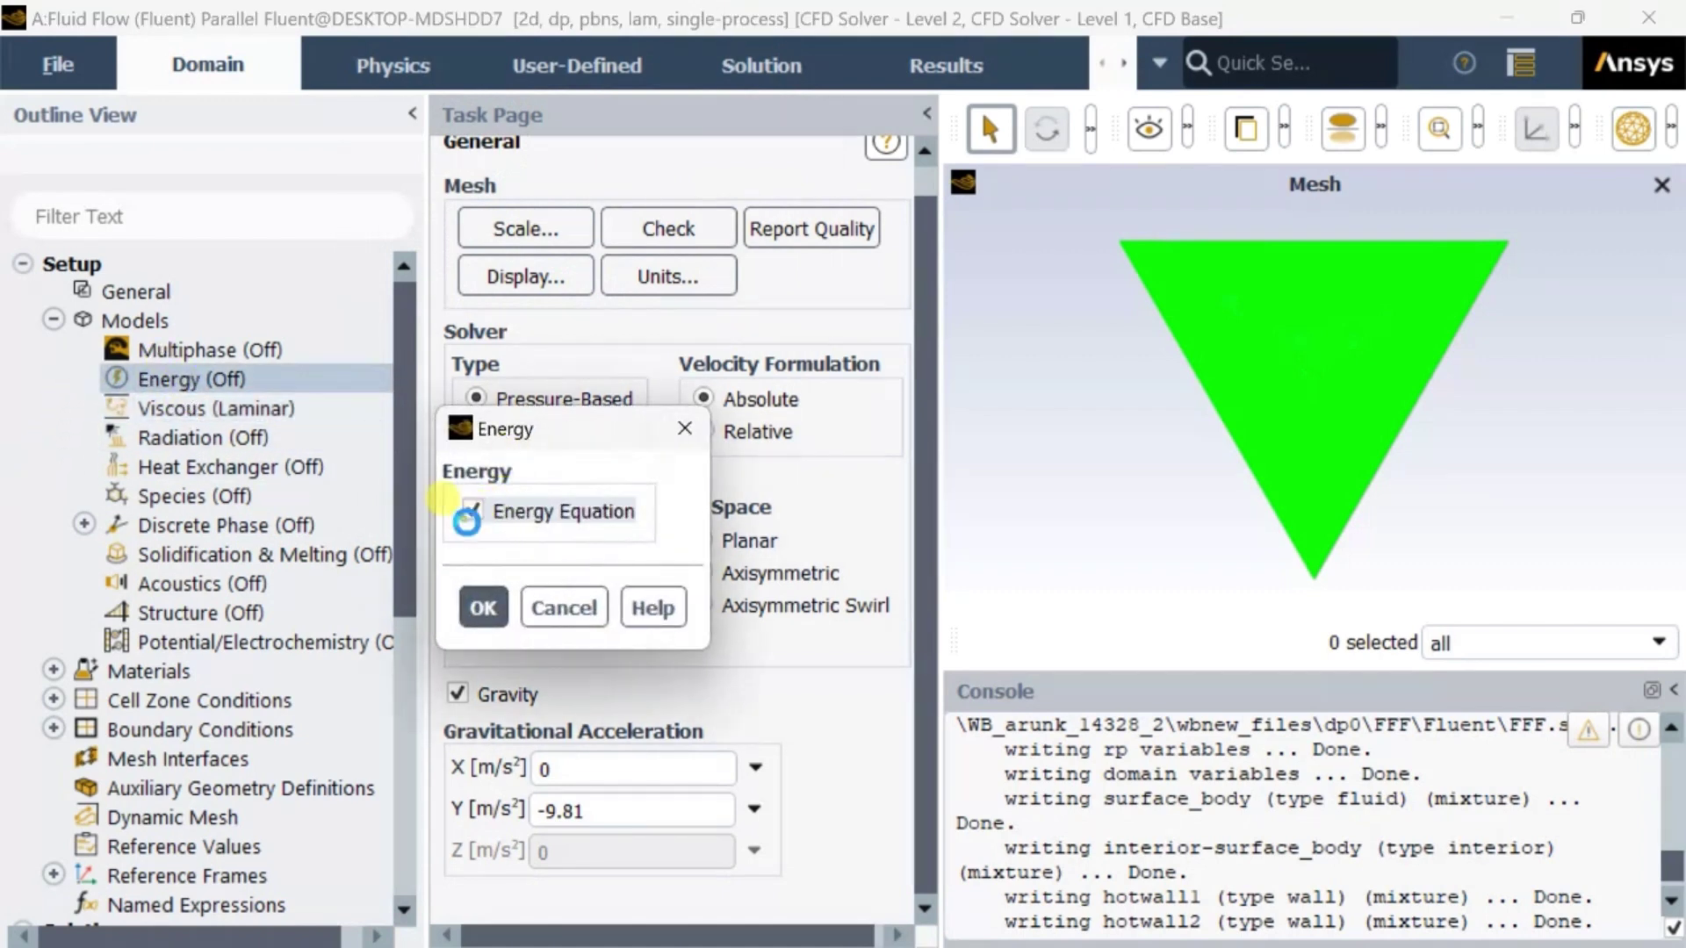
pyautogui.click(478, 599)
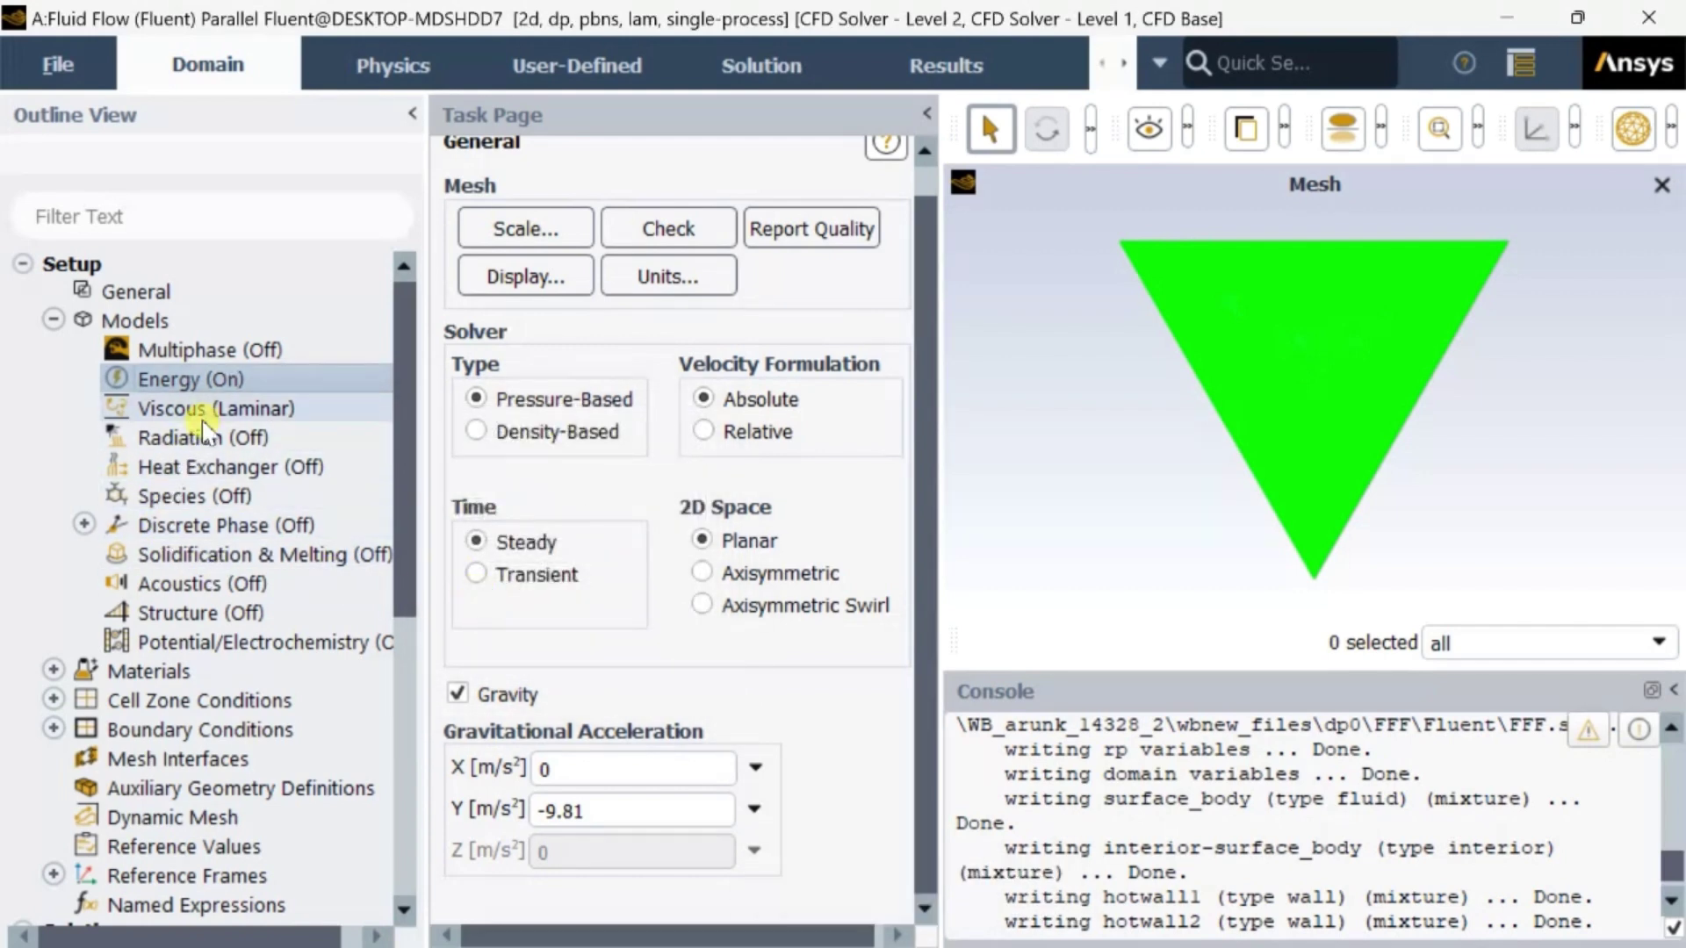
# Set the density of the fluid material air to incompressible-ideal-gas and save the material change.
pyautogui.scroll(-3, 49, 540)
pyautogui.doubleClick(117, 588)
pyautogui.click(565, 281)
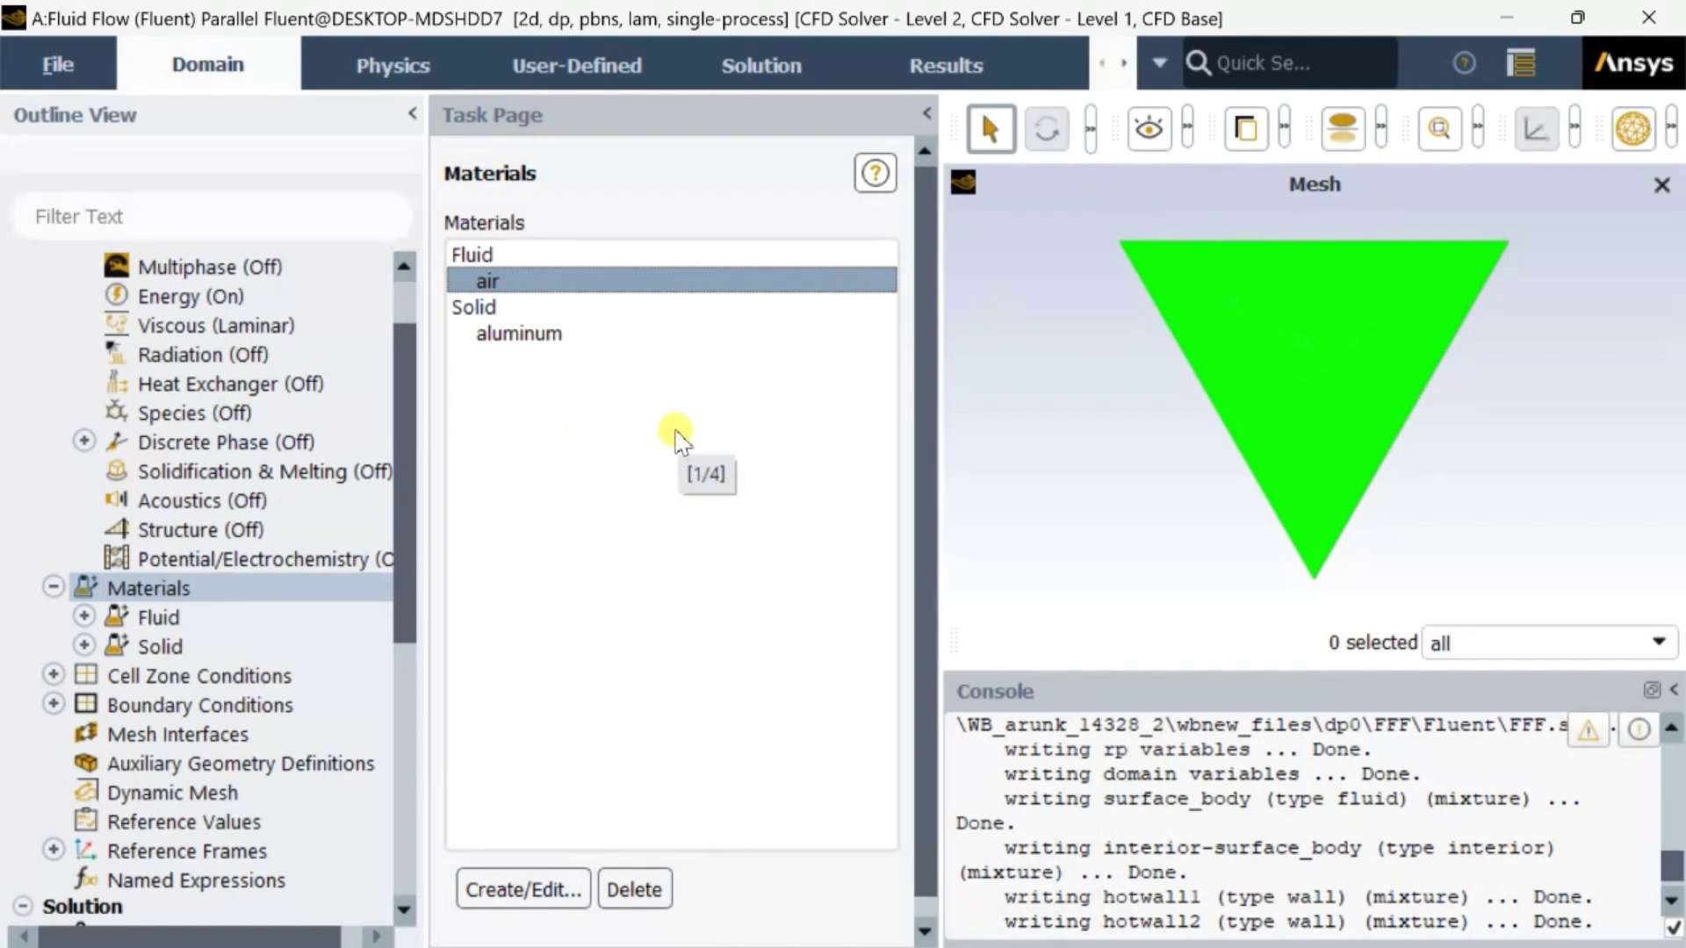
pyautogui.click(538, 890)
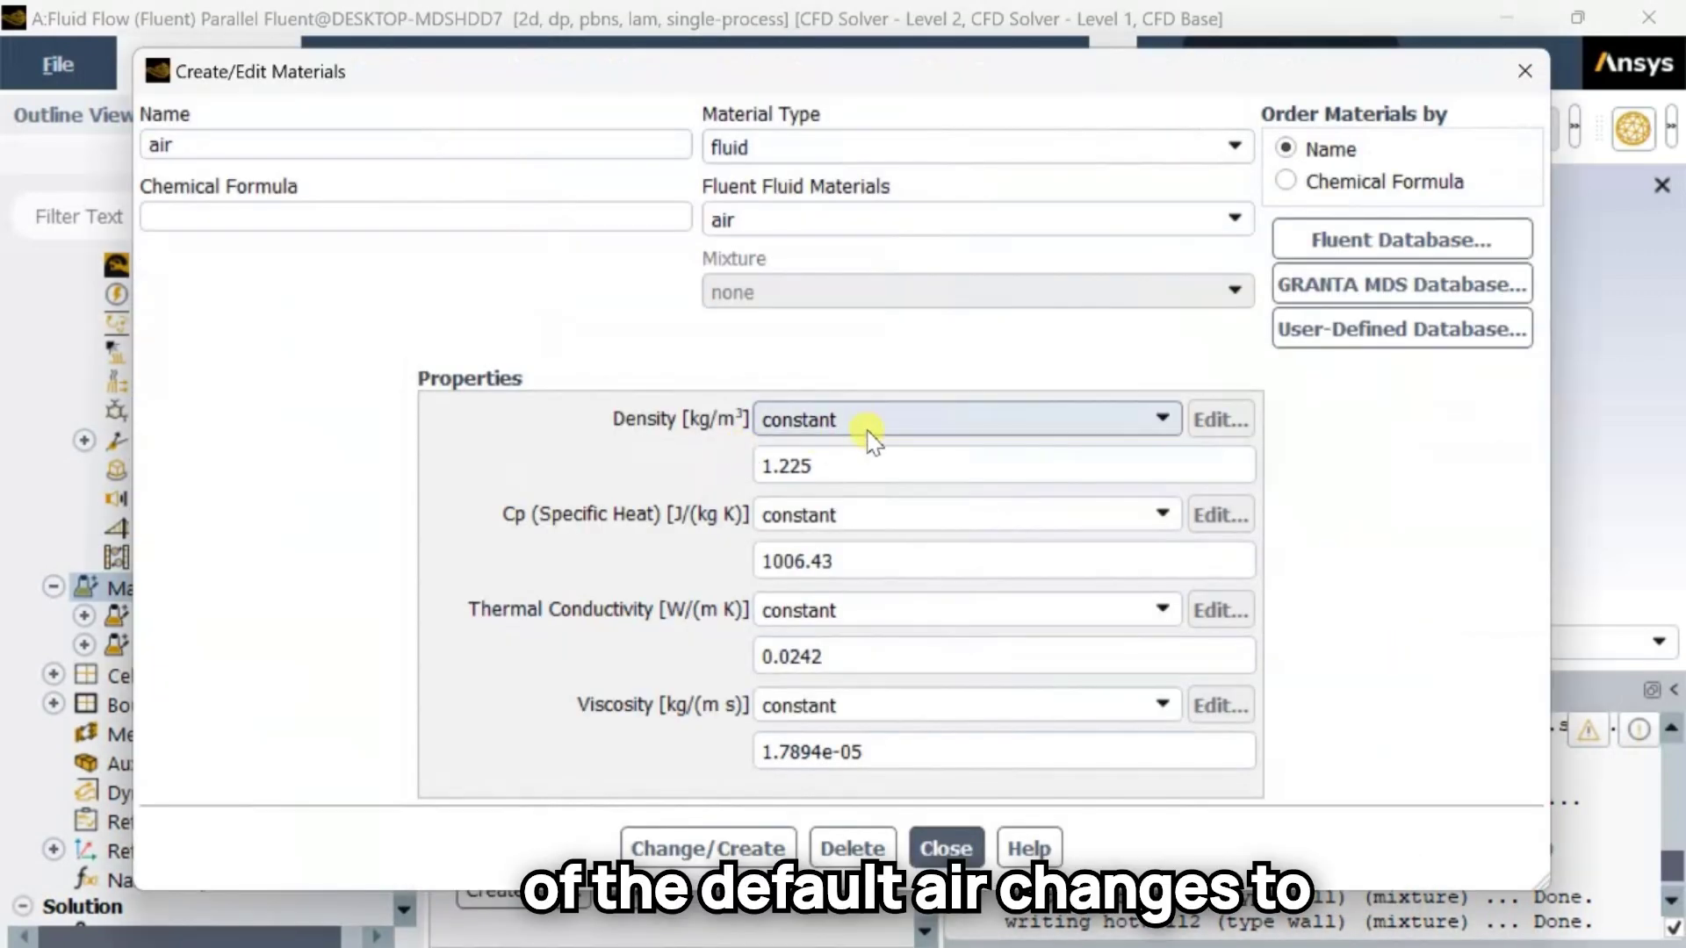
pyautogui.click(867, 420)
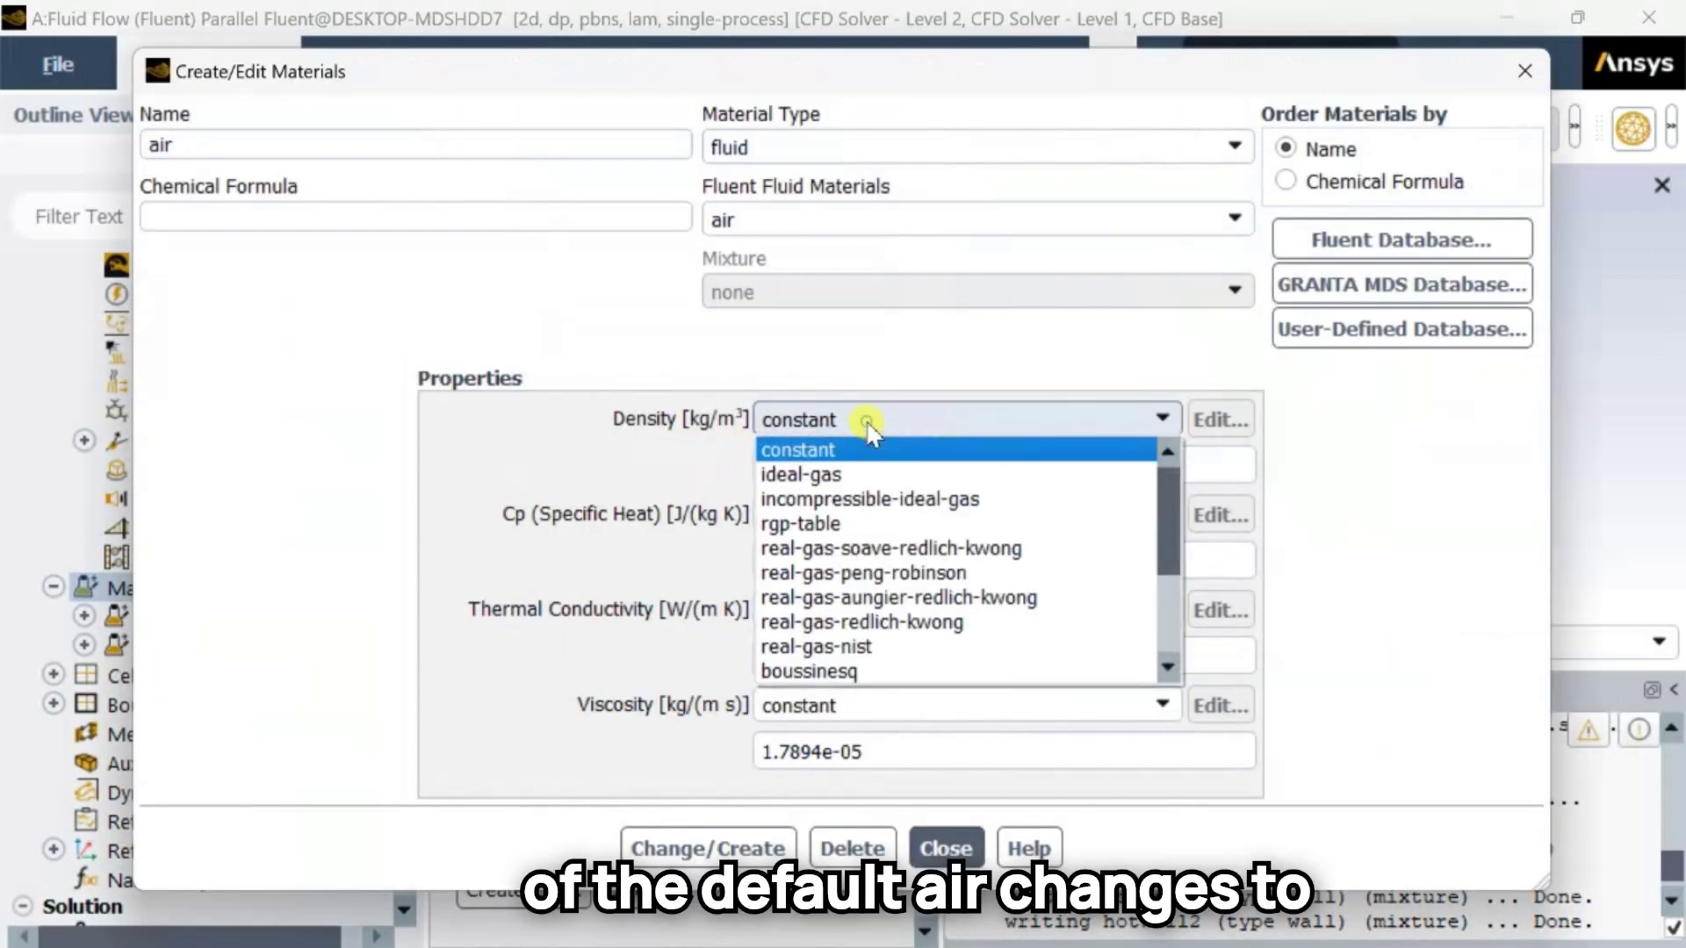
pyautogui.click(848, 488)
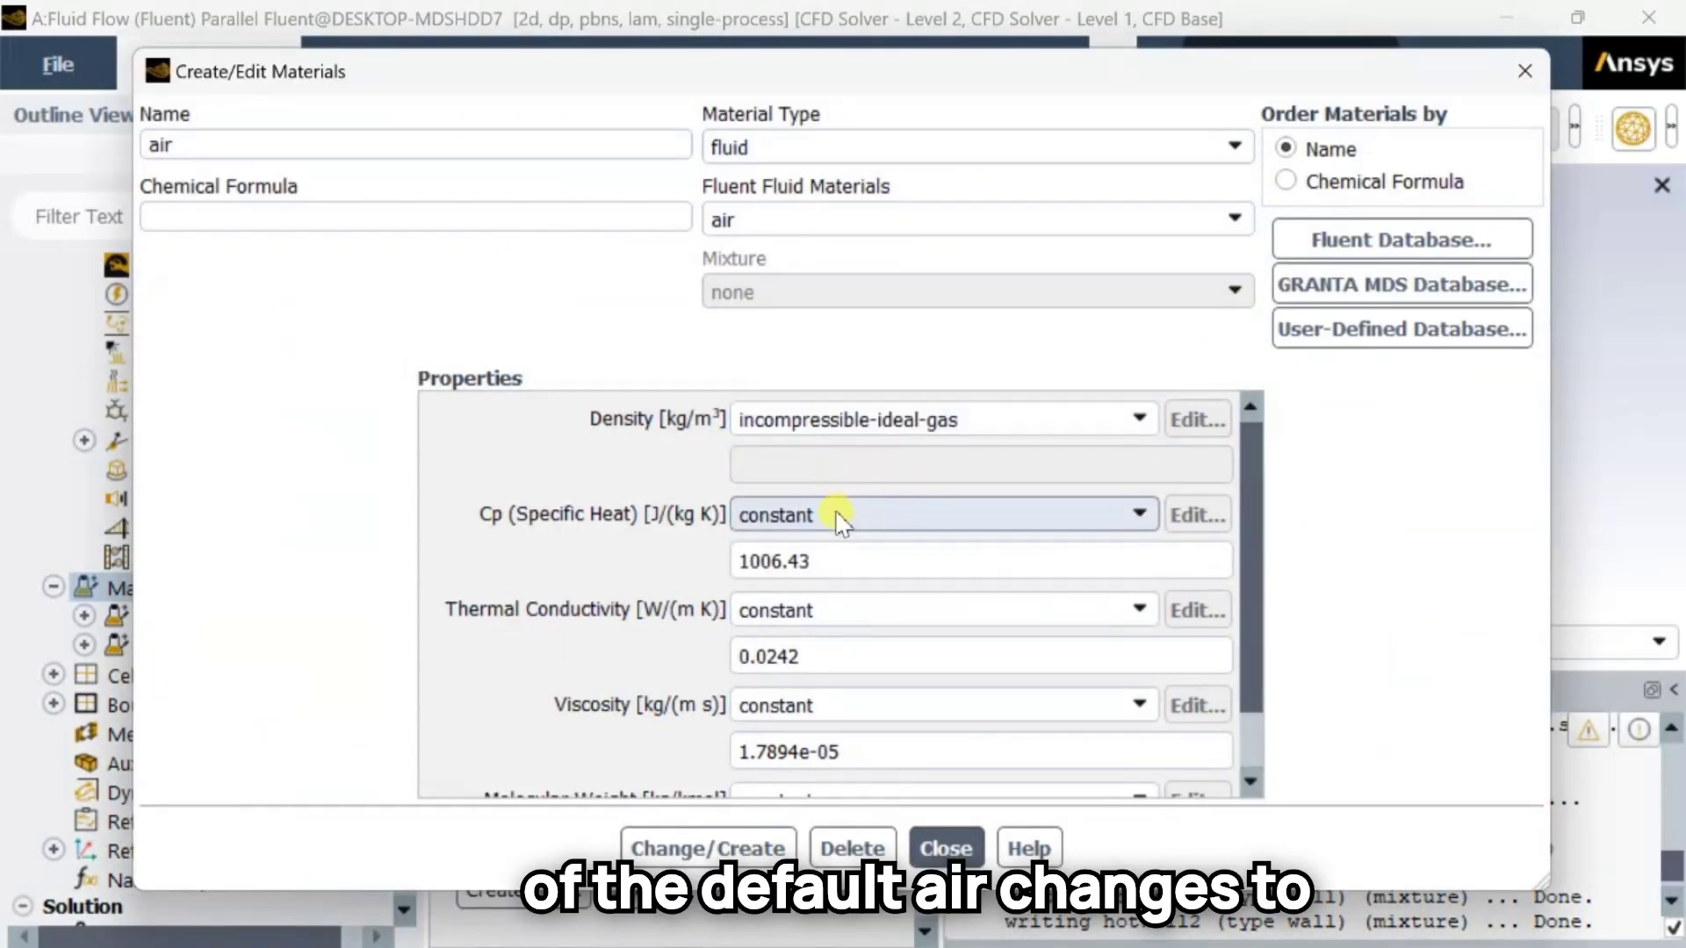
pyautogui.click(723, 850)
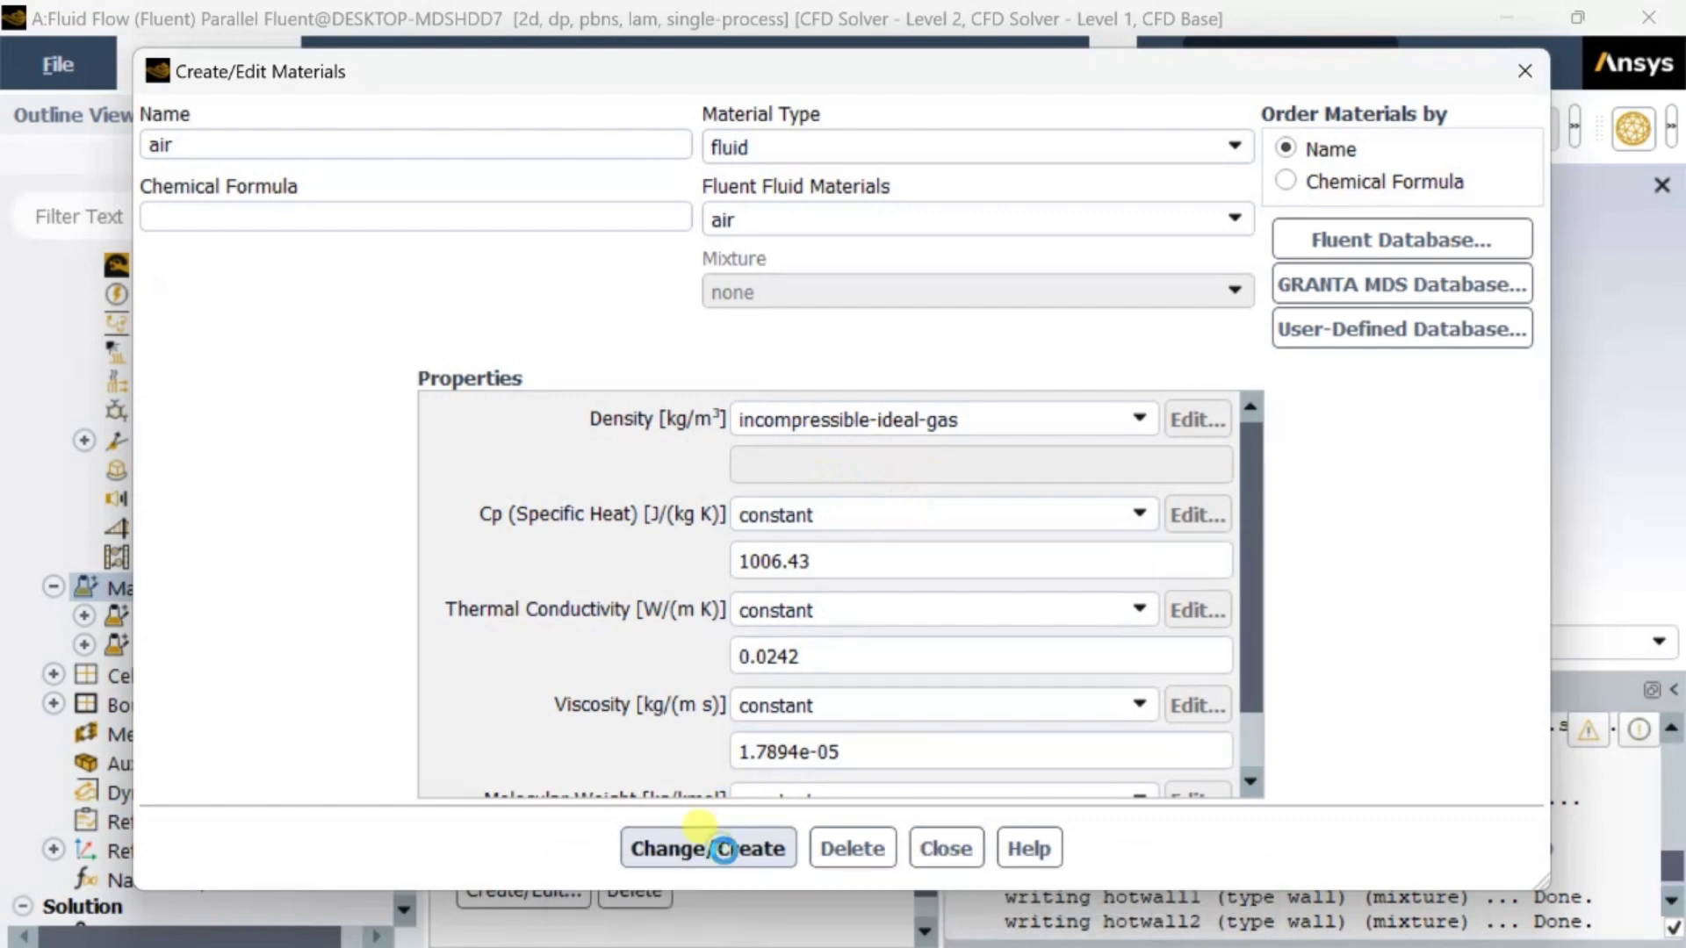
pyautogui.click(944, 850)
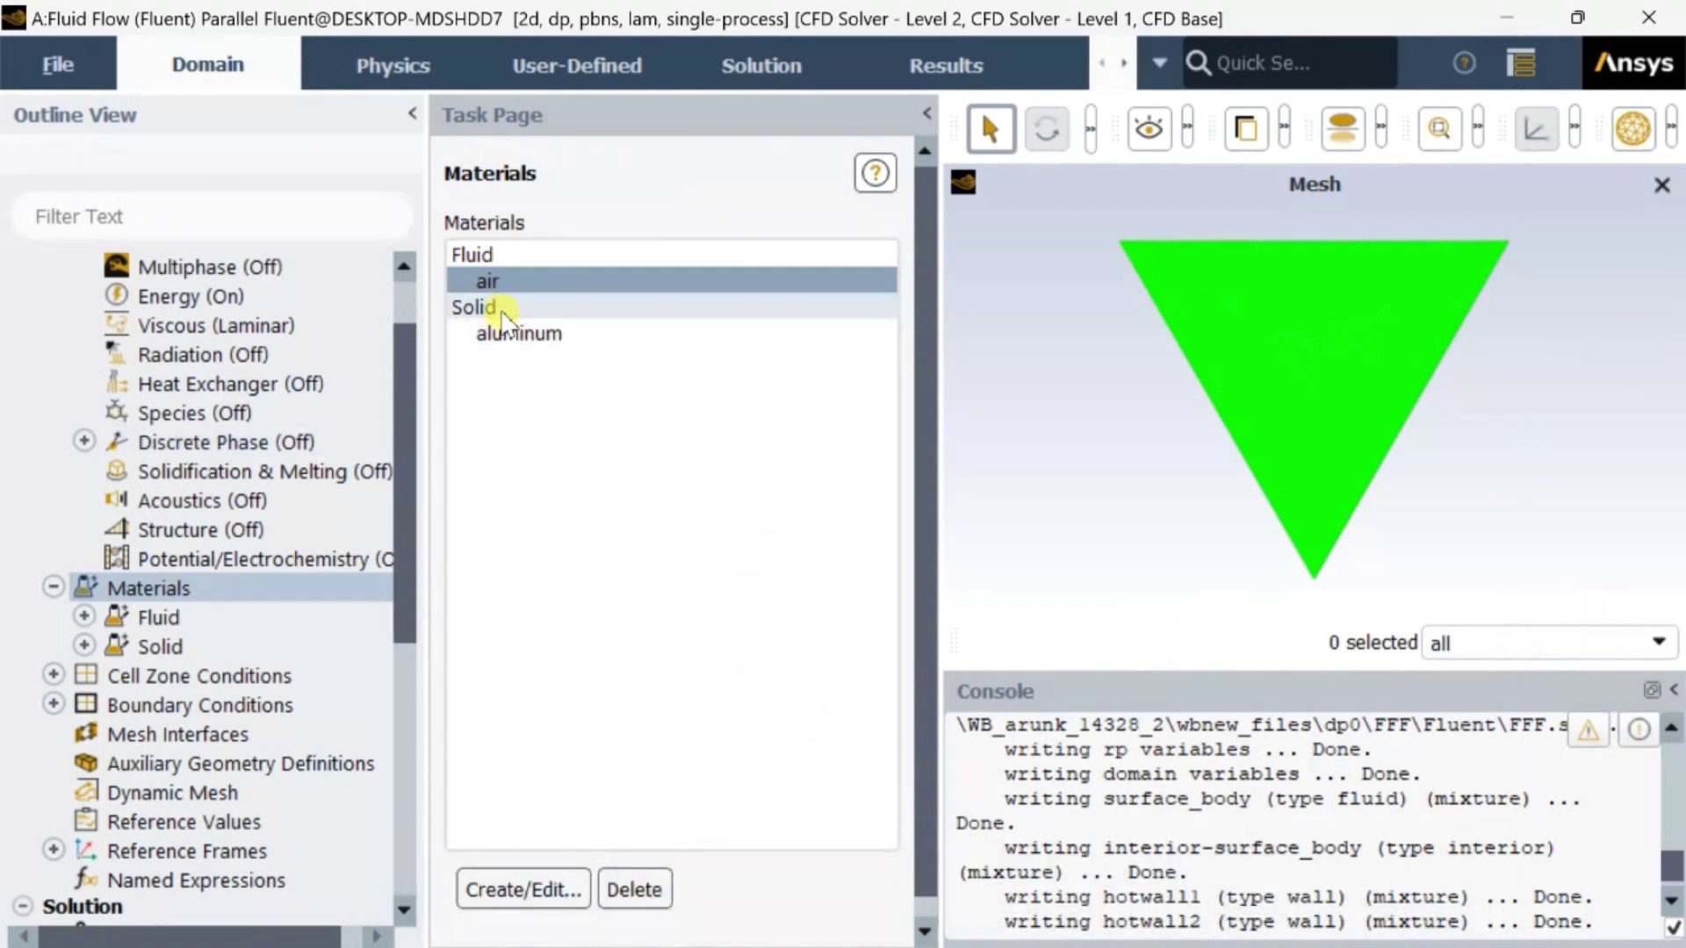
# Check which fluid material is assigned to the surface_body cell zone and apply the zone settings.
pyautogui.scroll(-1, 161, 557)
pyautogui.doubleClick(204, 590)
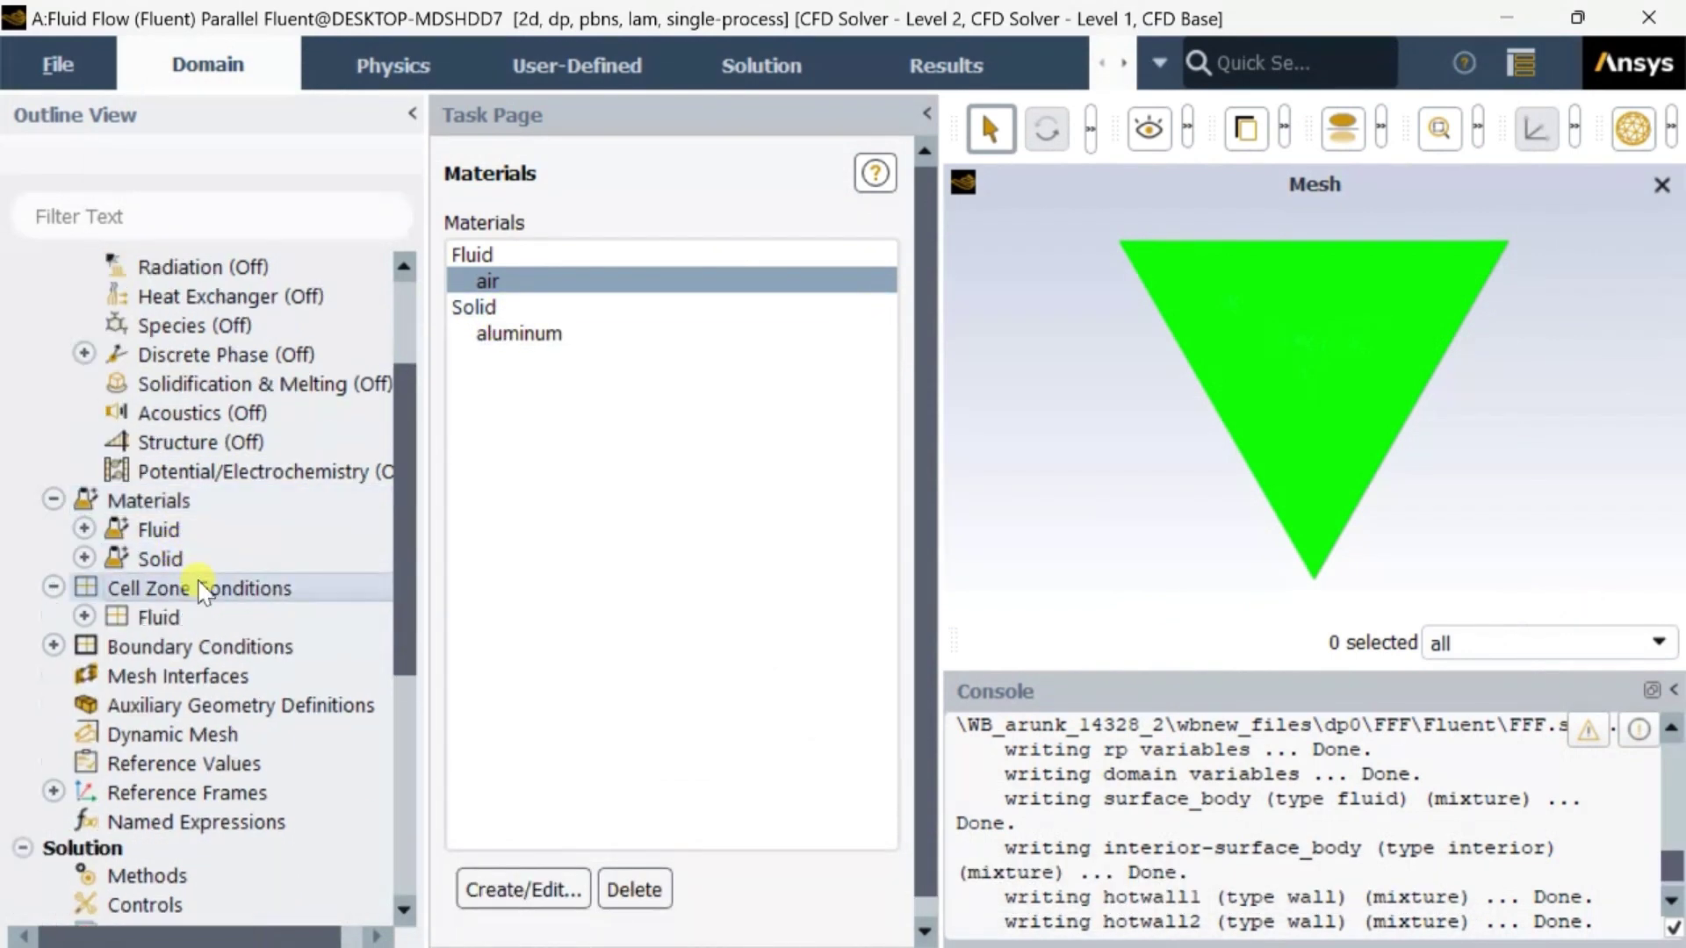
pyautogui.click(586, 277)
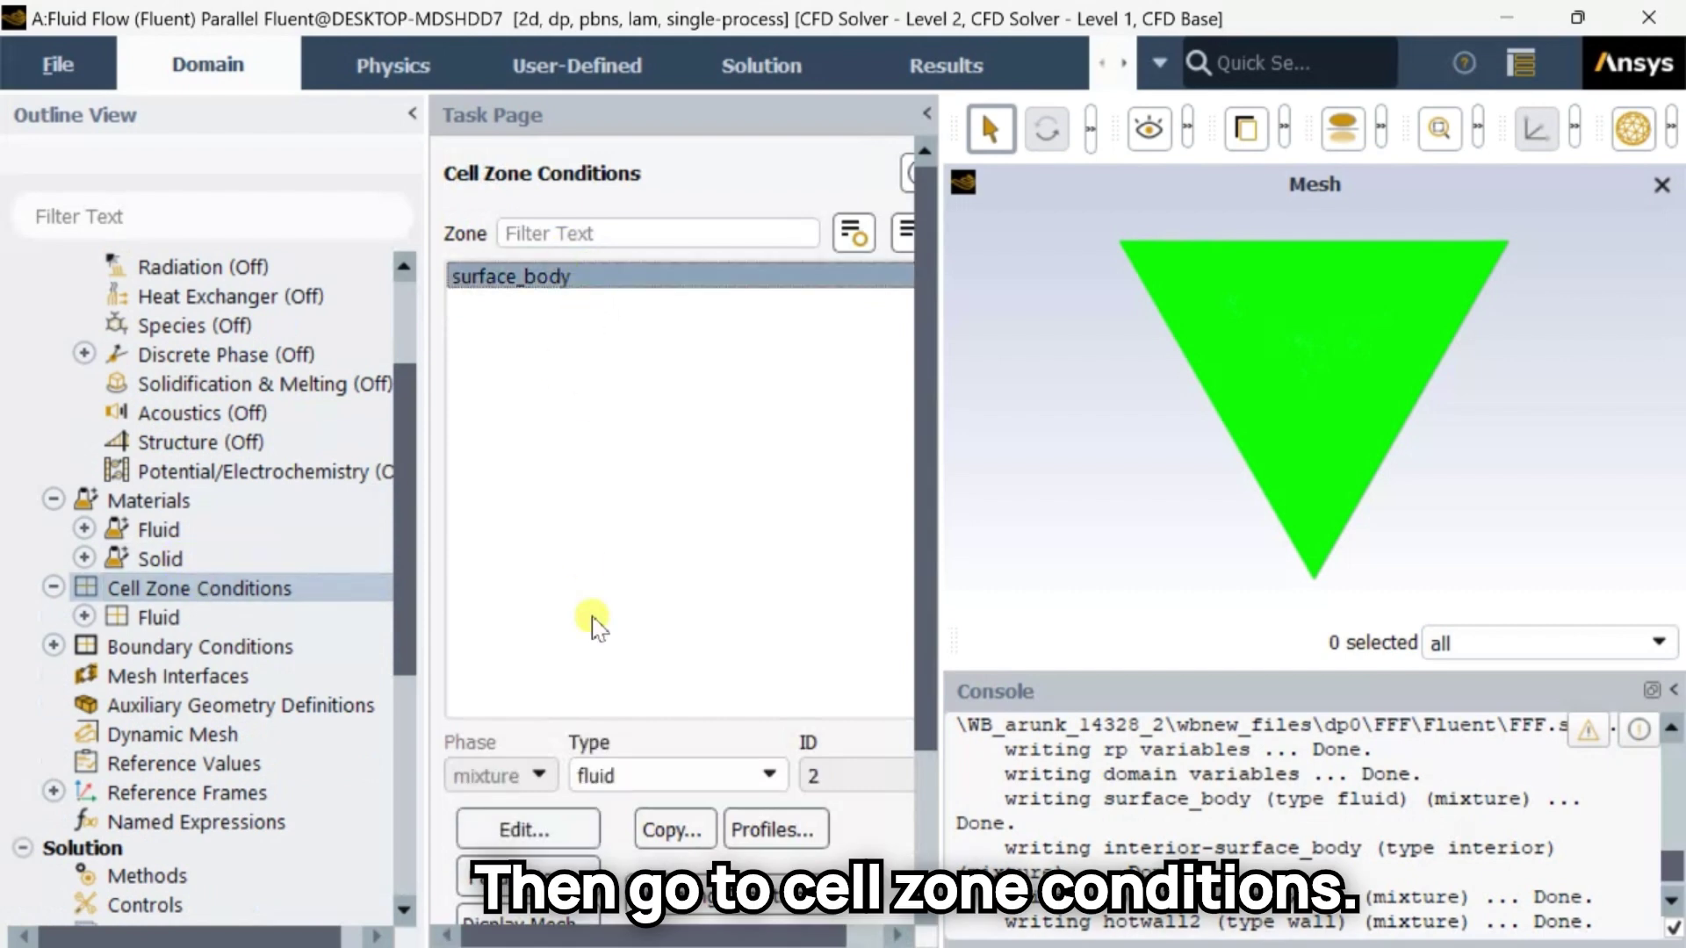
pyautogui.click(557, 821)
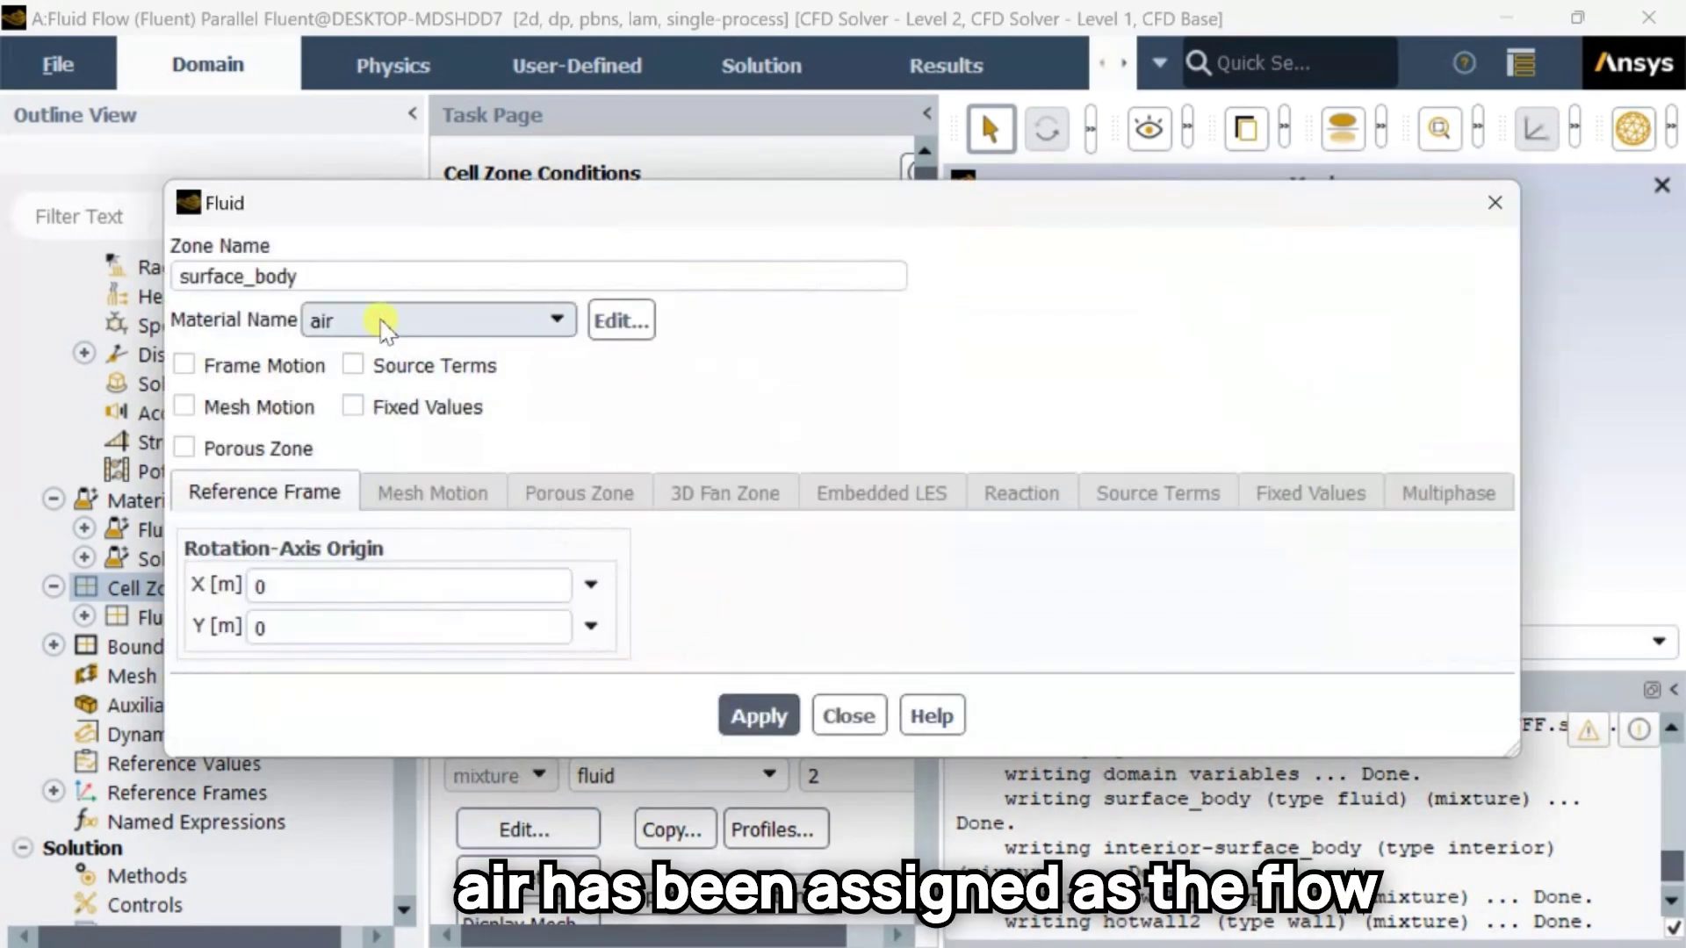
pyautogui.click(755, 715)
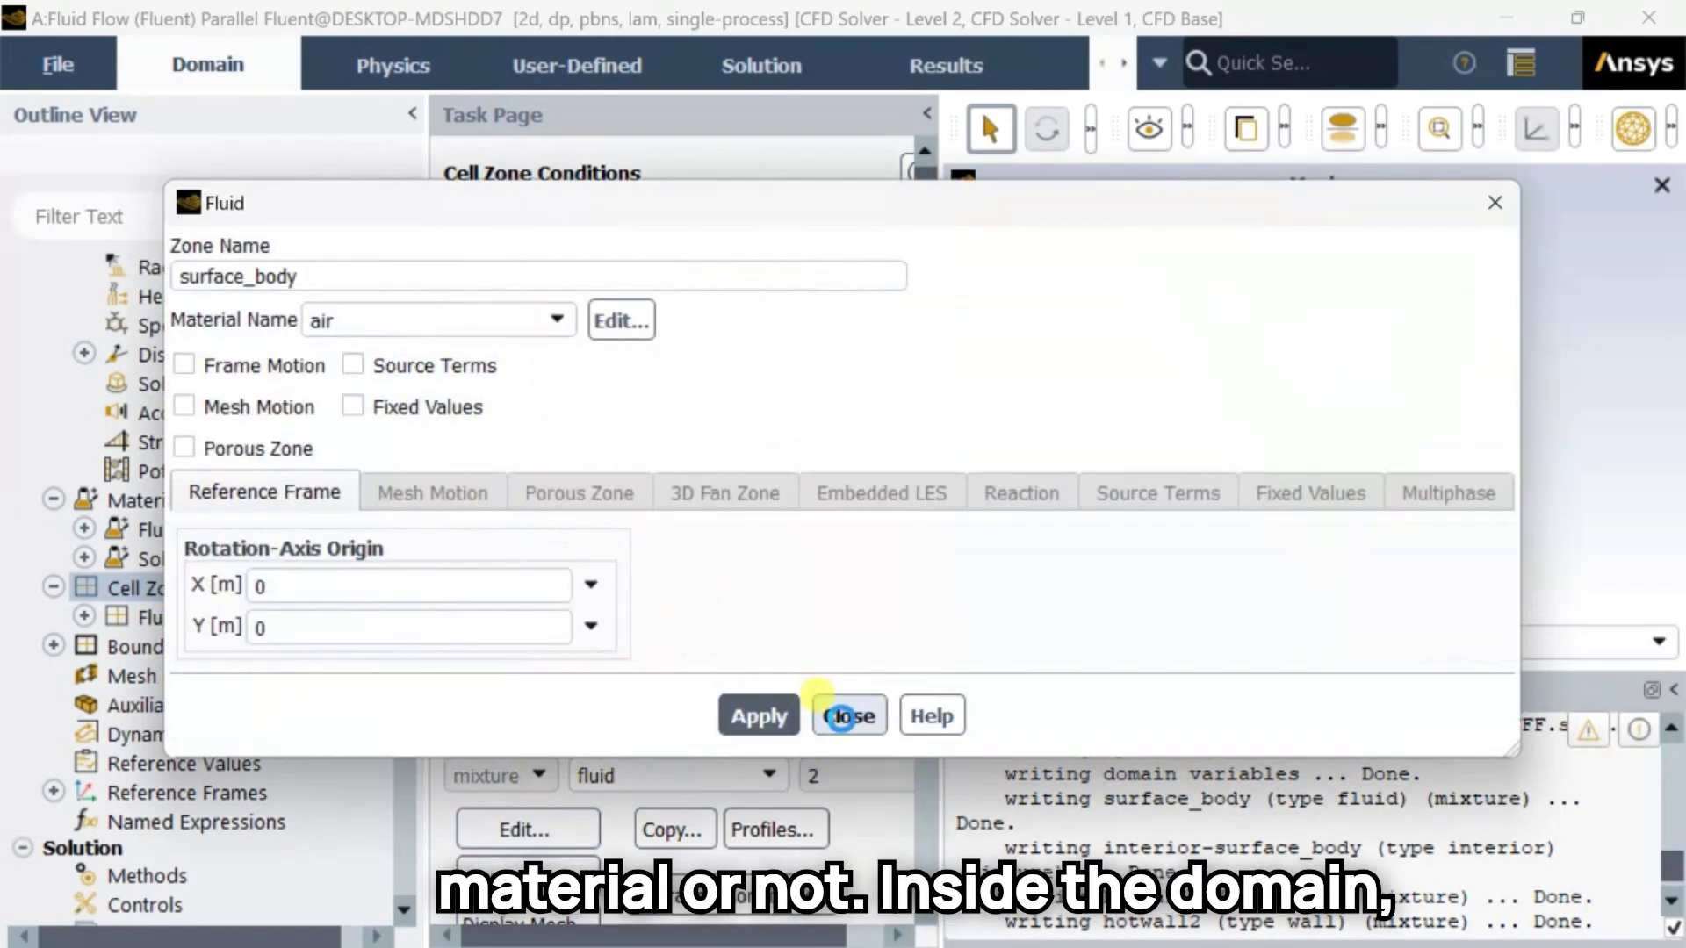
pyautogui.click(841, 716)
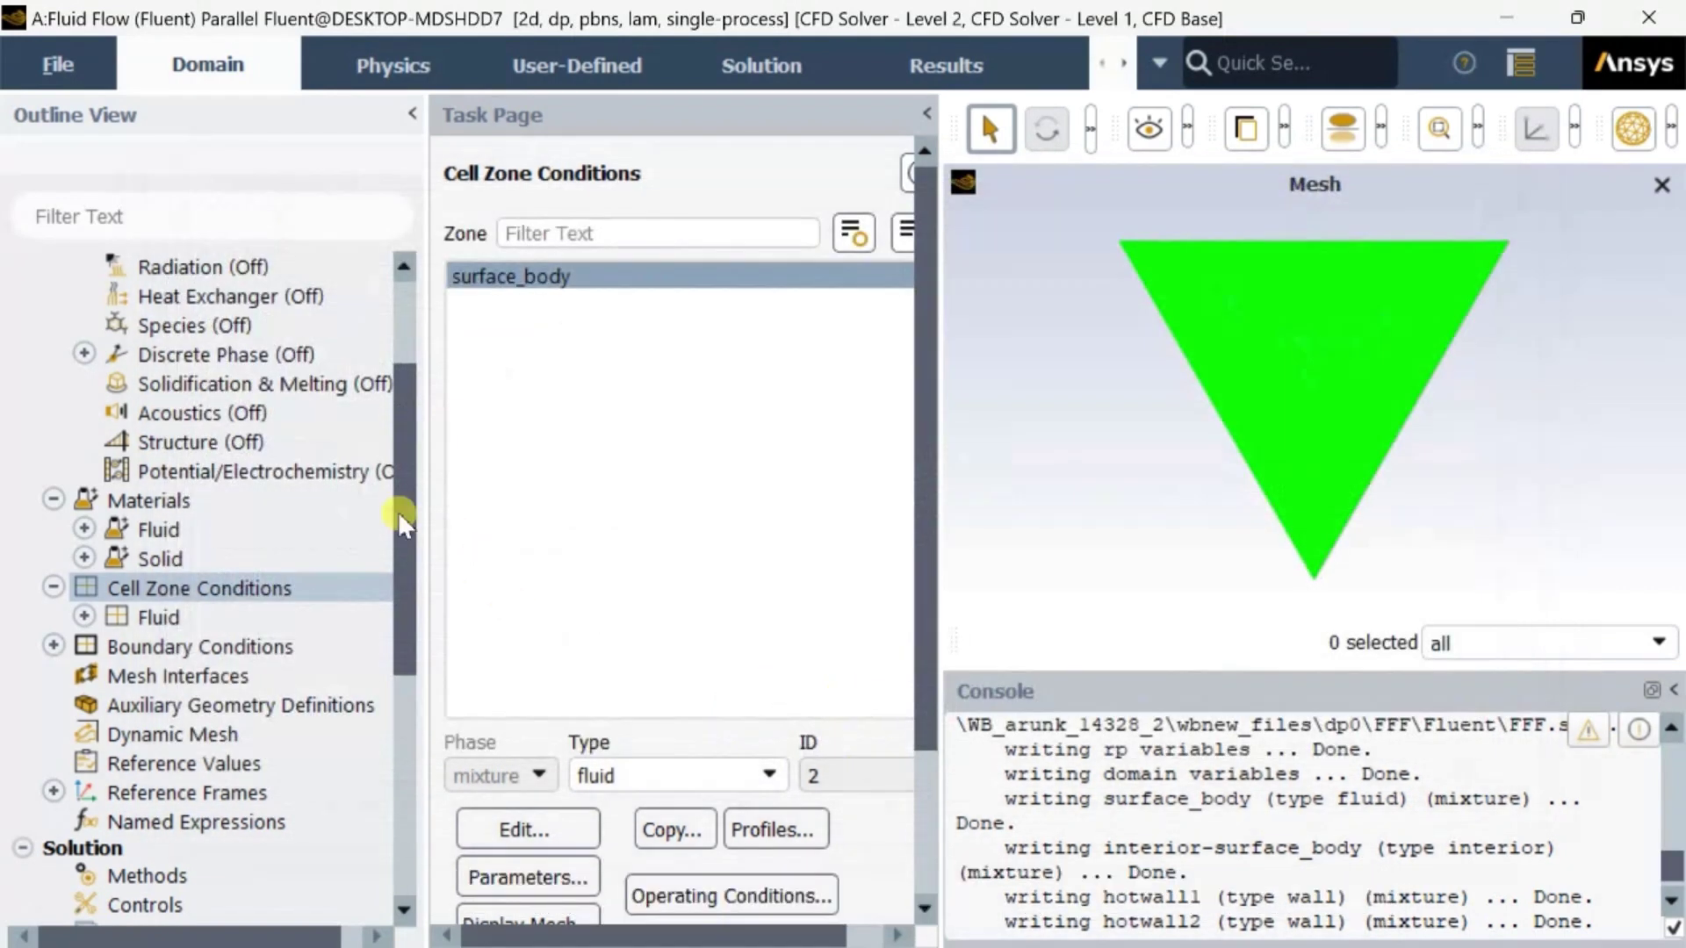
# Give the coldwall boundary a Temperature thermal condition of 300 K and apply it.
pyautogui.scroll(-1, 189, 546)
pyautogui.scroll(-1, 186, 536)
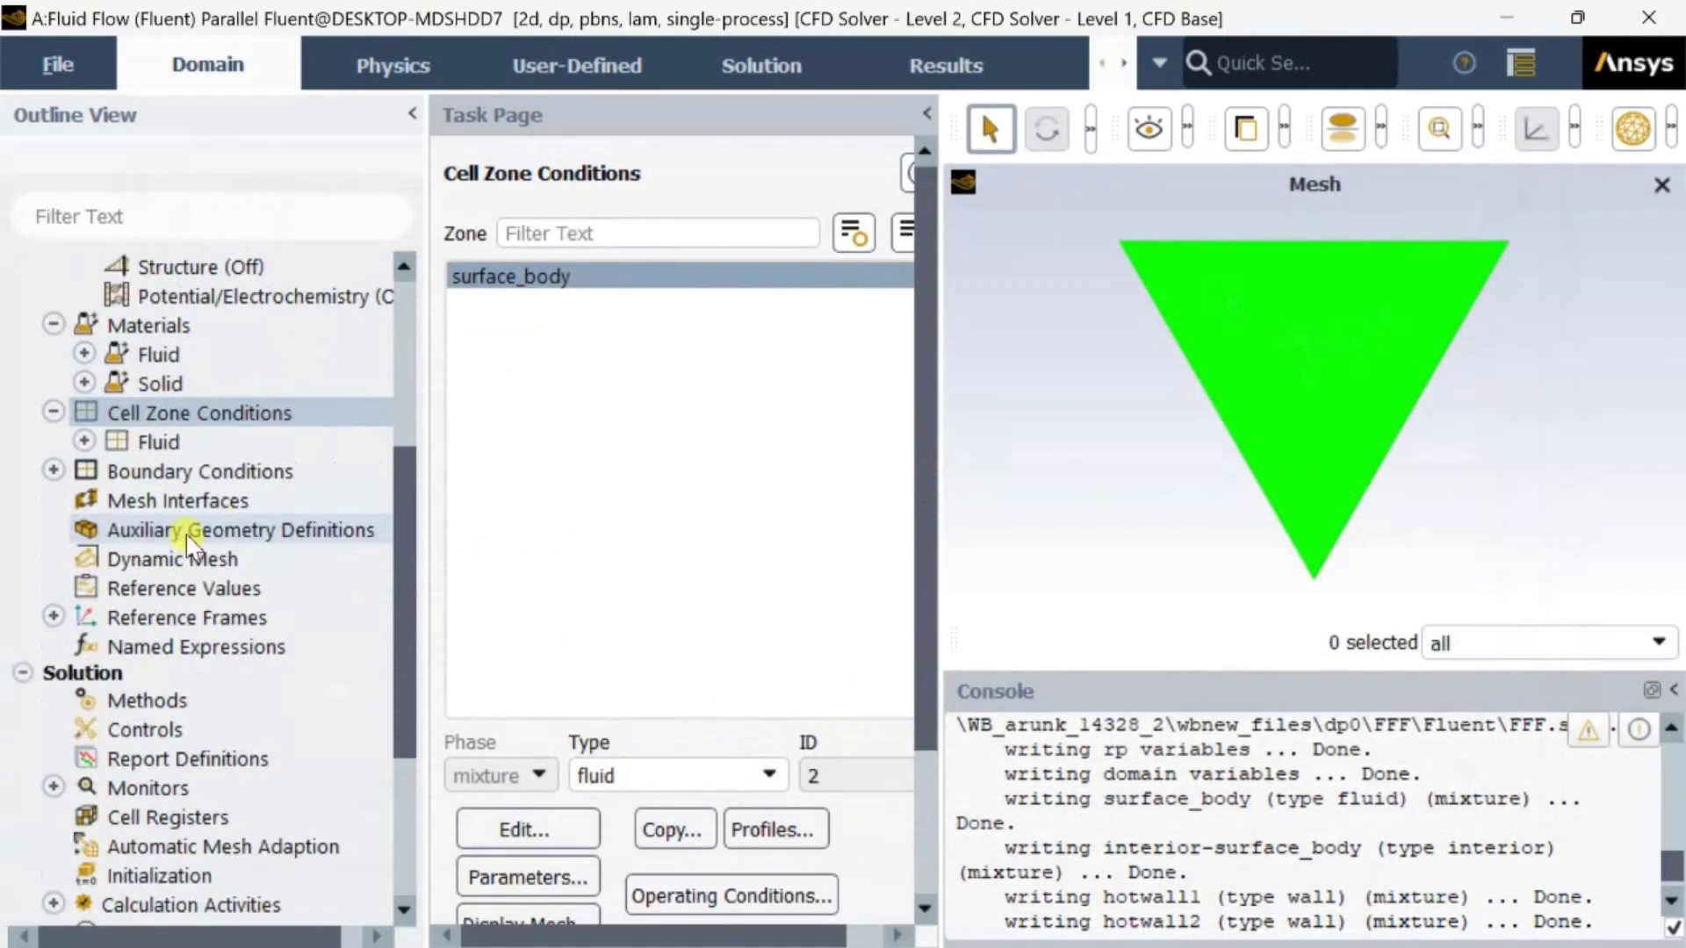
pyautogui.click(219, 472)
pyautogui.click(145, 474)
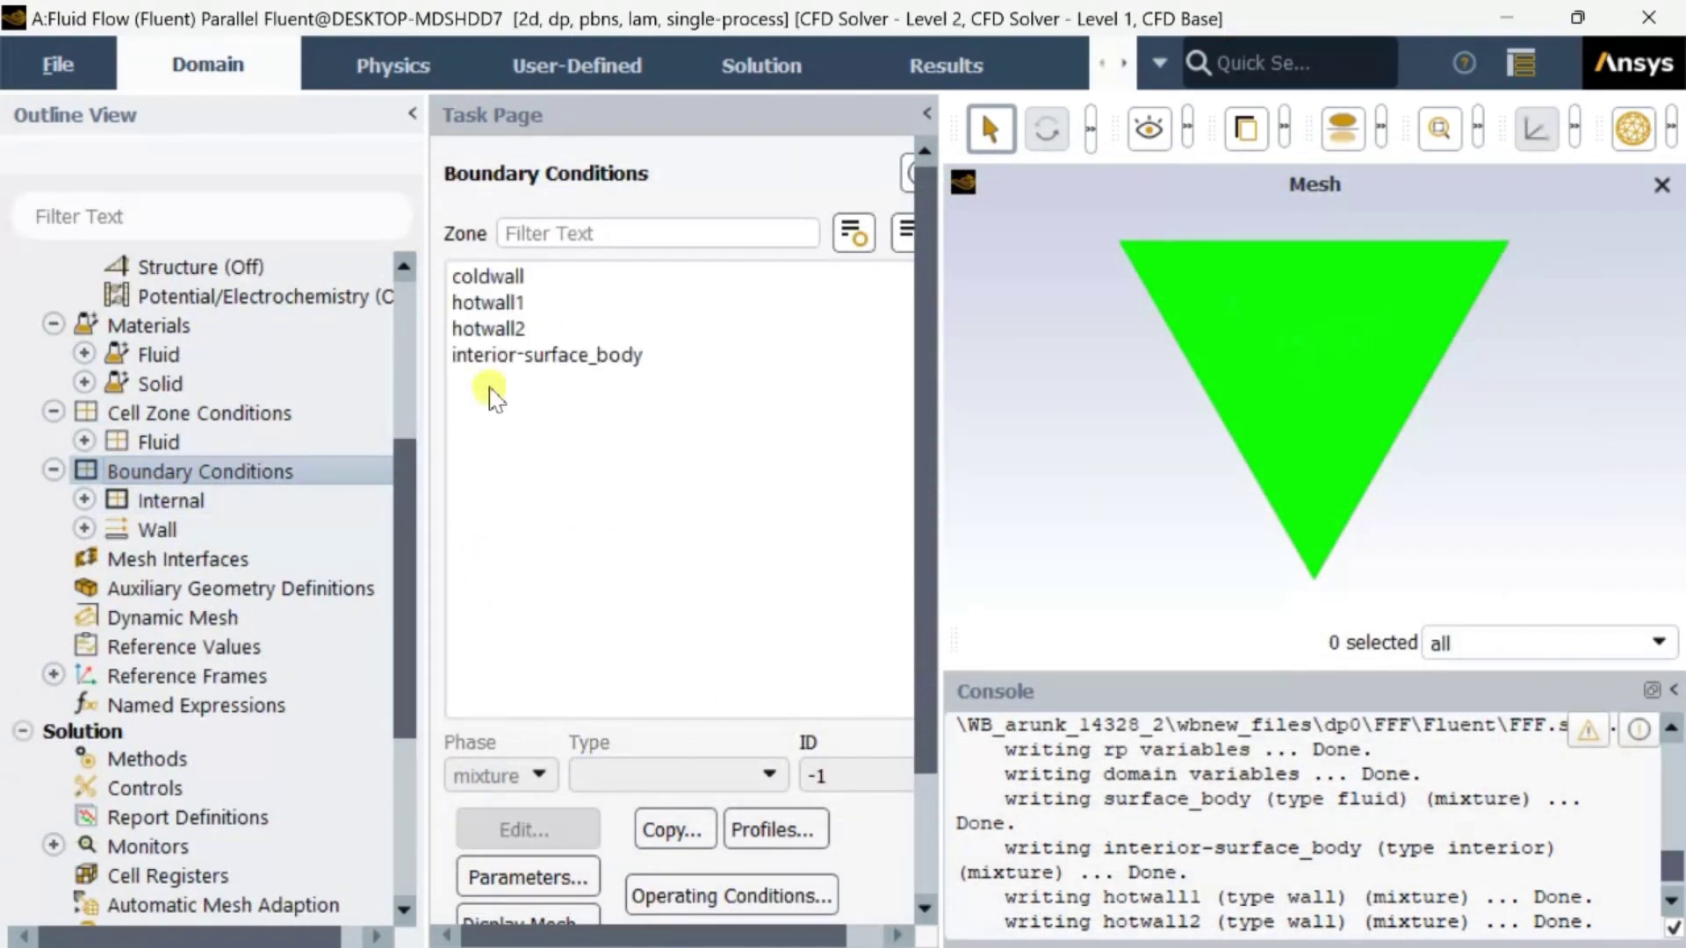
pyautogui.click(665, 289)
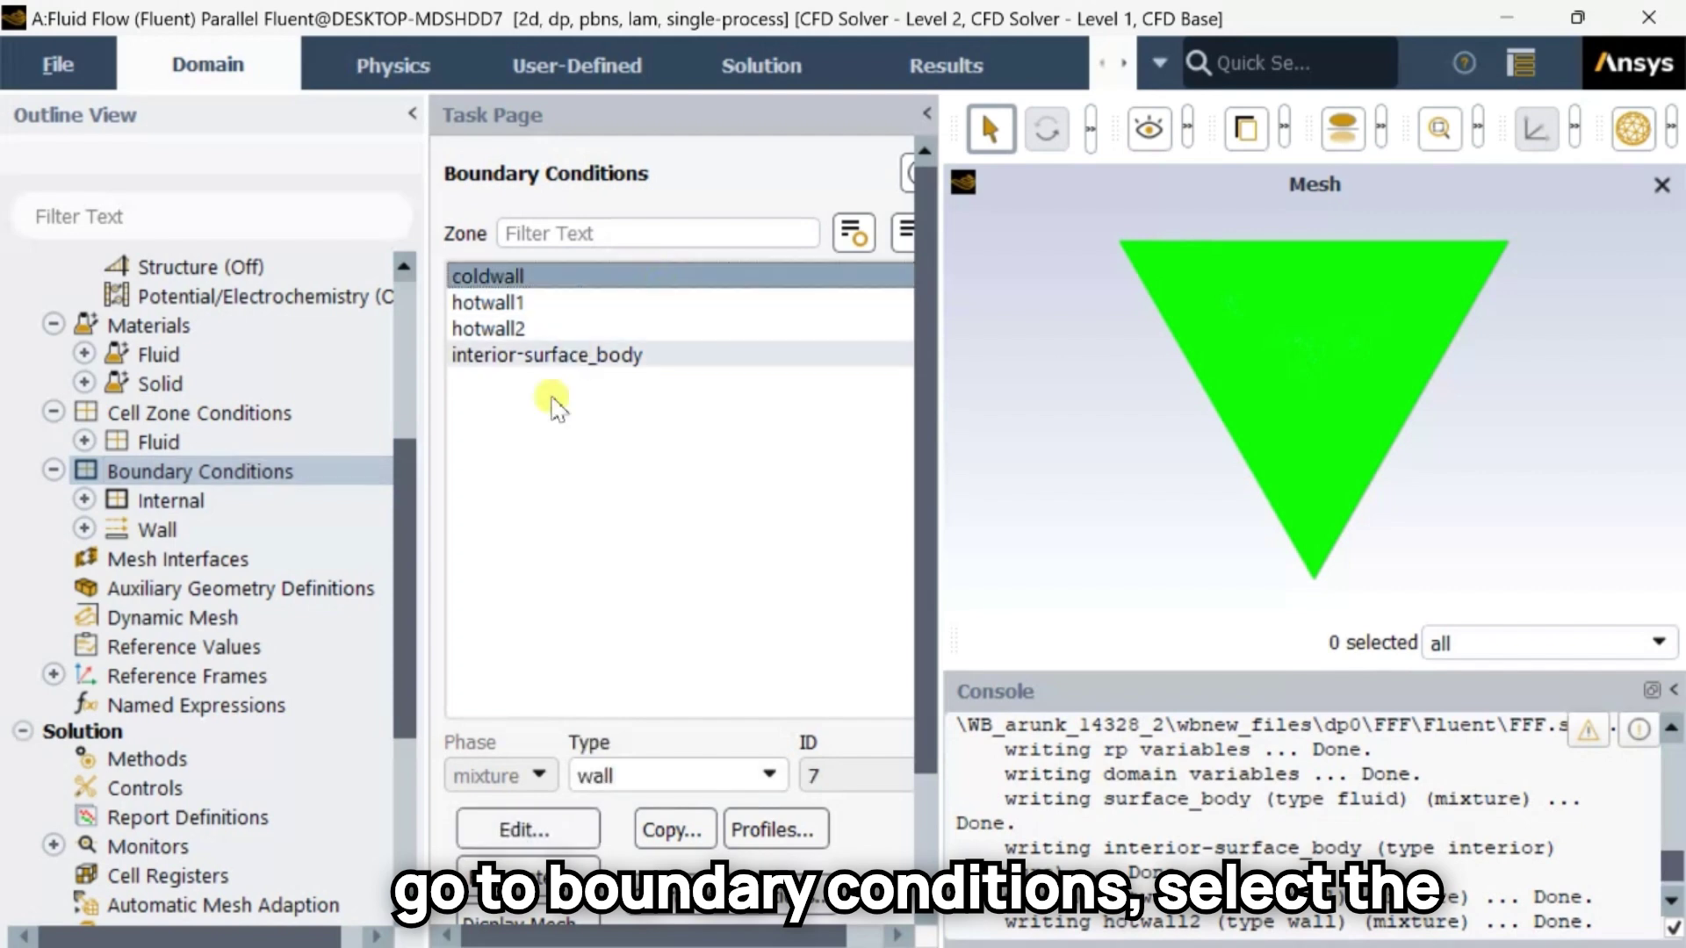
pyautogui.click(527, 827)
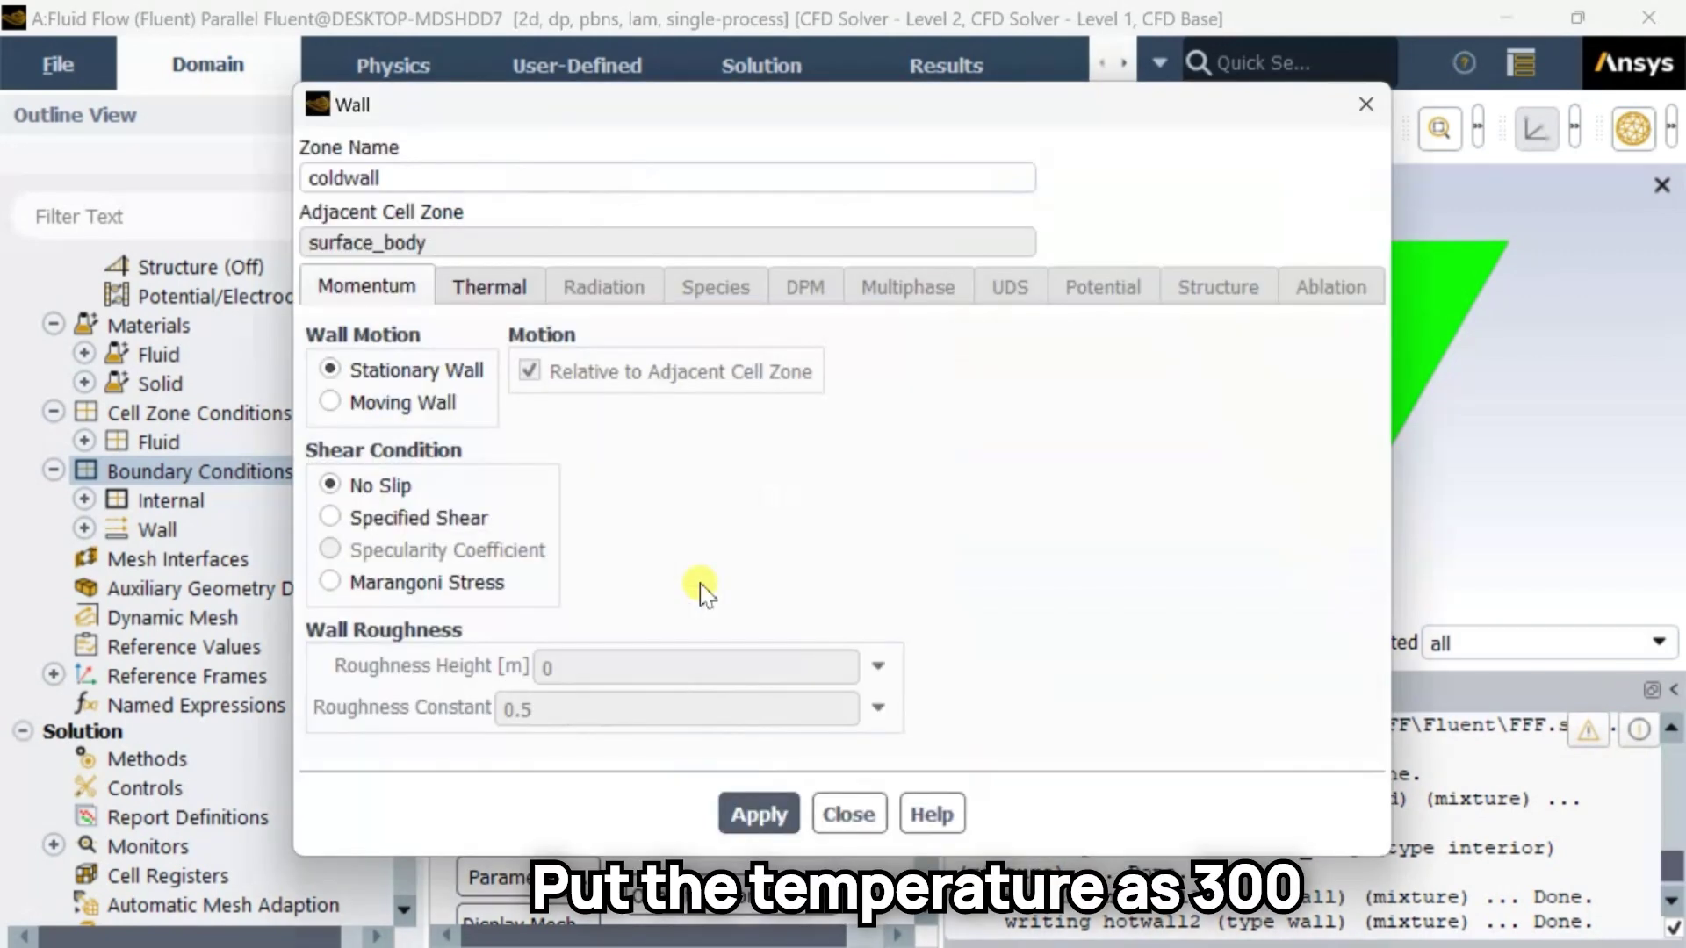
pyautogui.click(479, 288)
pyautogui.click(377, 405)
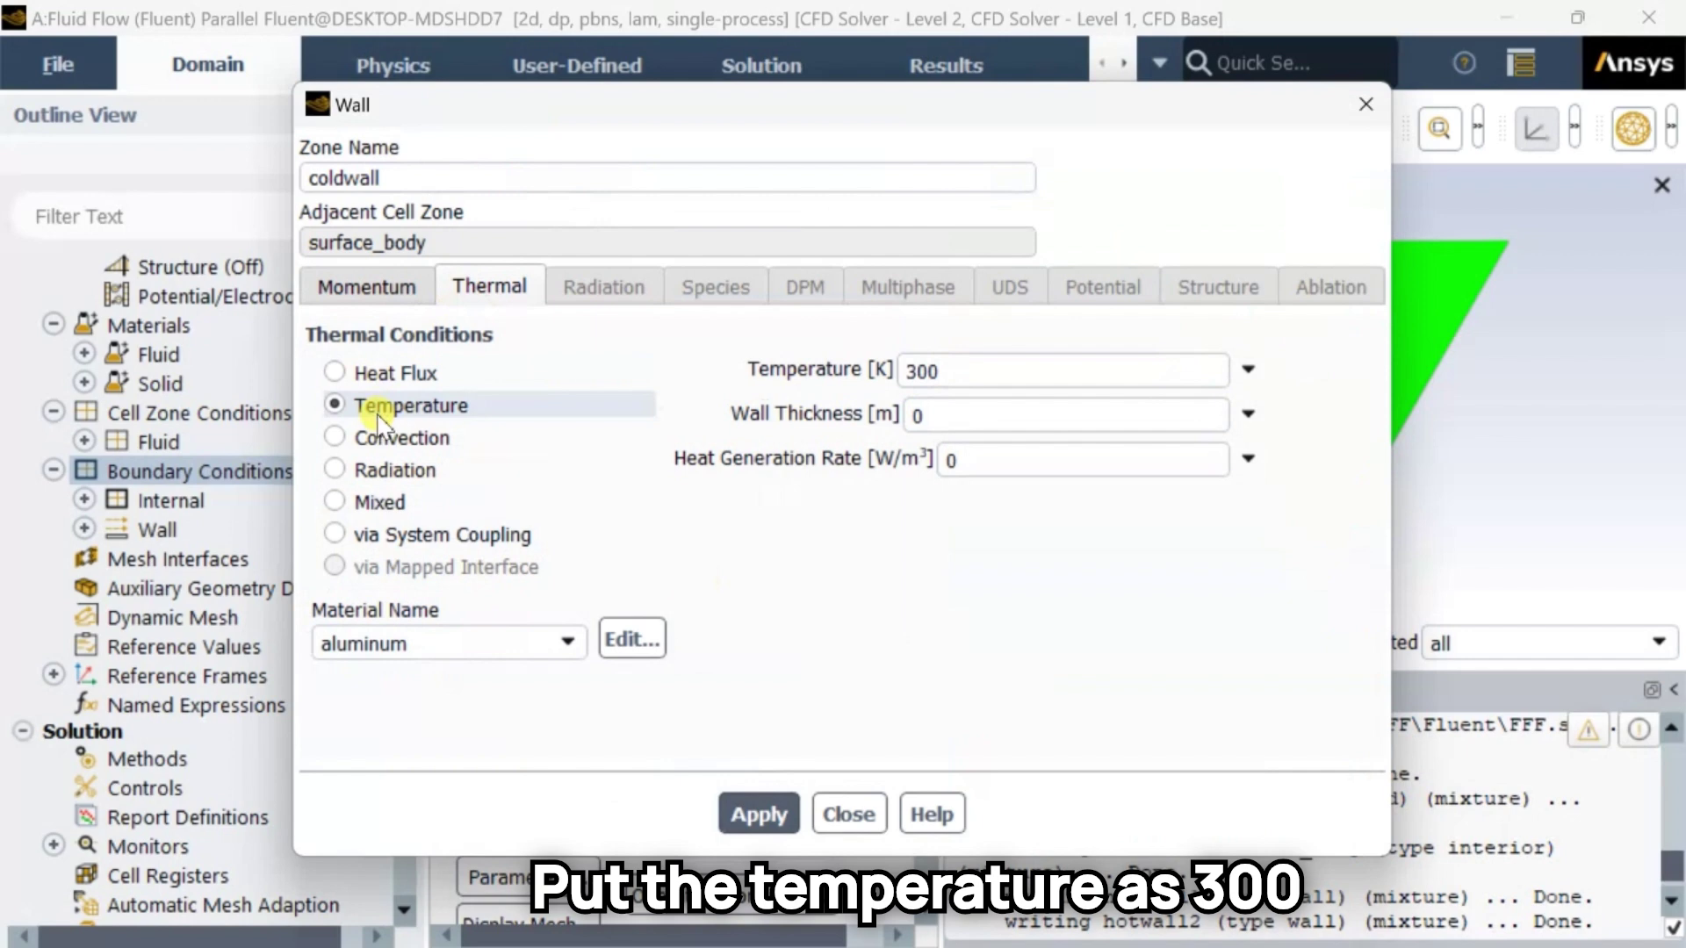
pyautogui.click(761, 817)
pyautogui.click(847, 813)
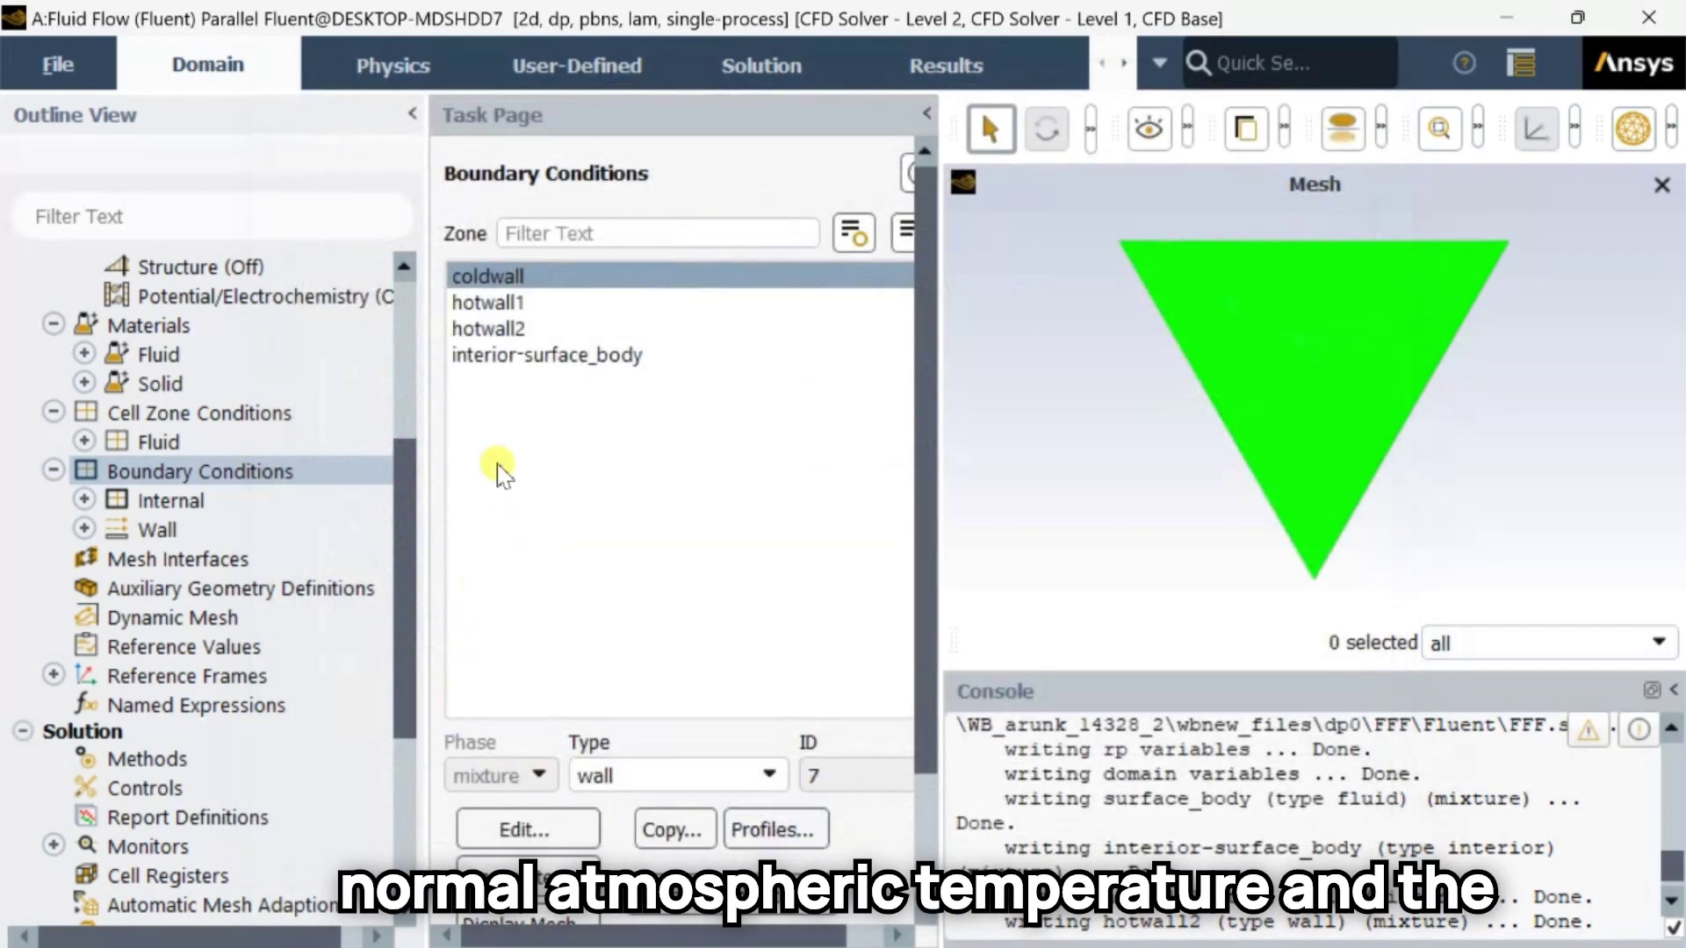
# Give the hotwall1 boundary a Temperature thermal condition of 310 K and apply it.
pyautogui.click(478, 304)
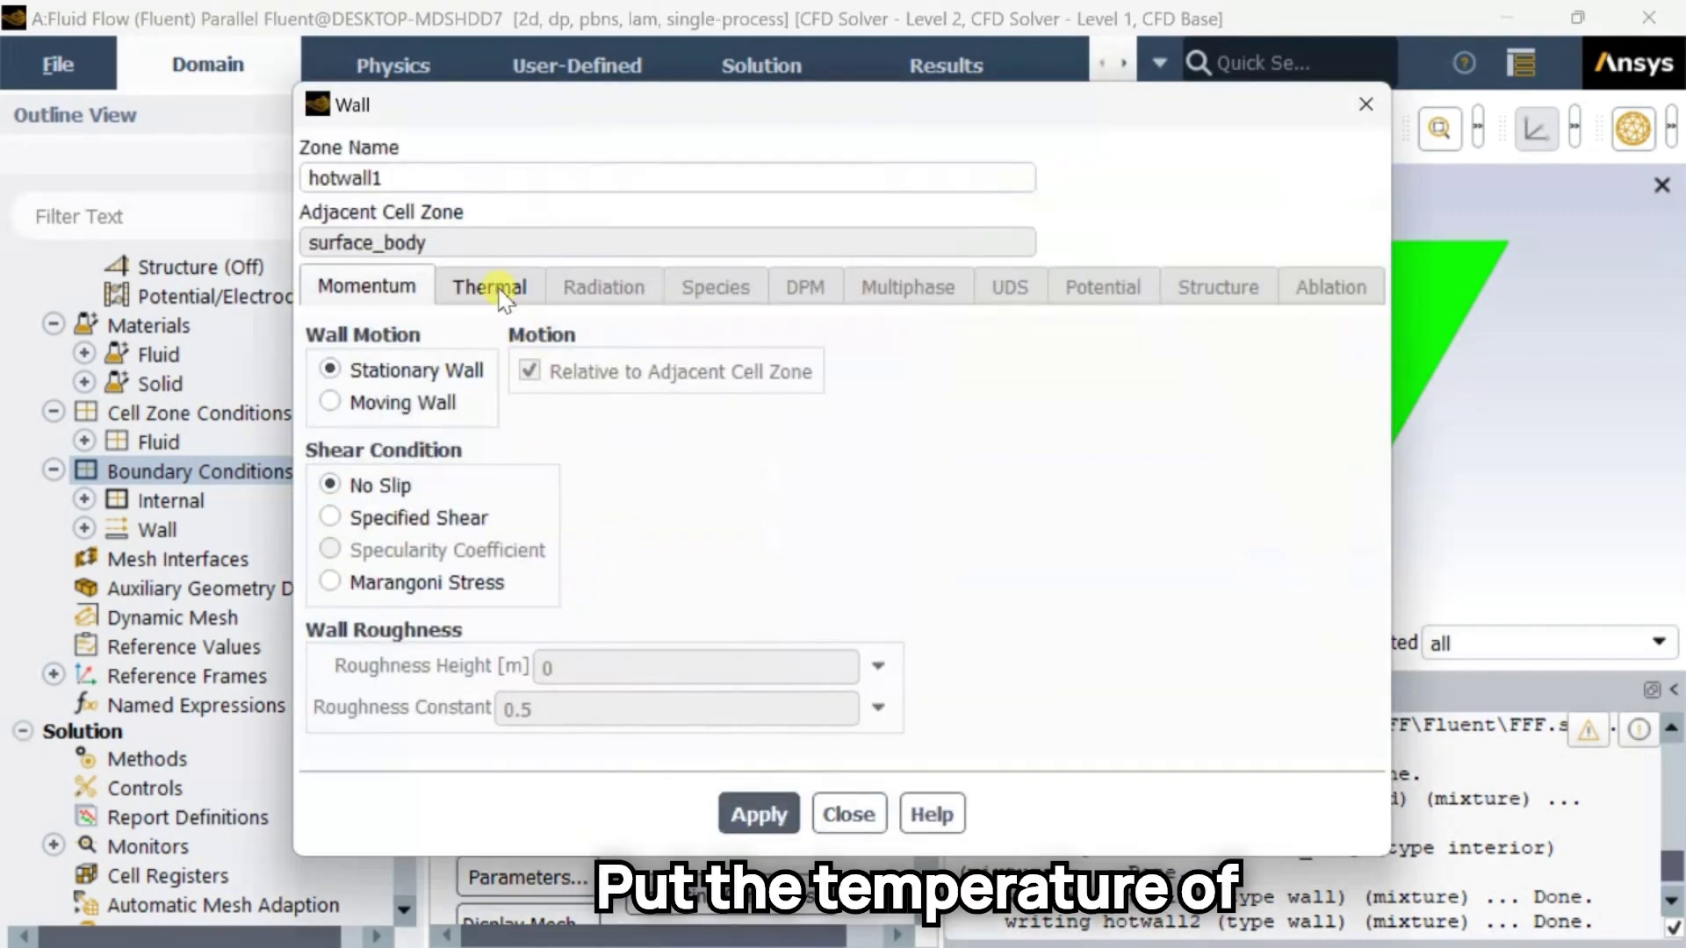
pyautogui.click(493, 286)
pyautogui.click(379, 406)
pyautogui.moveTo(967, 372); pyautogui.dragTo(790, 383)
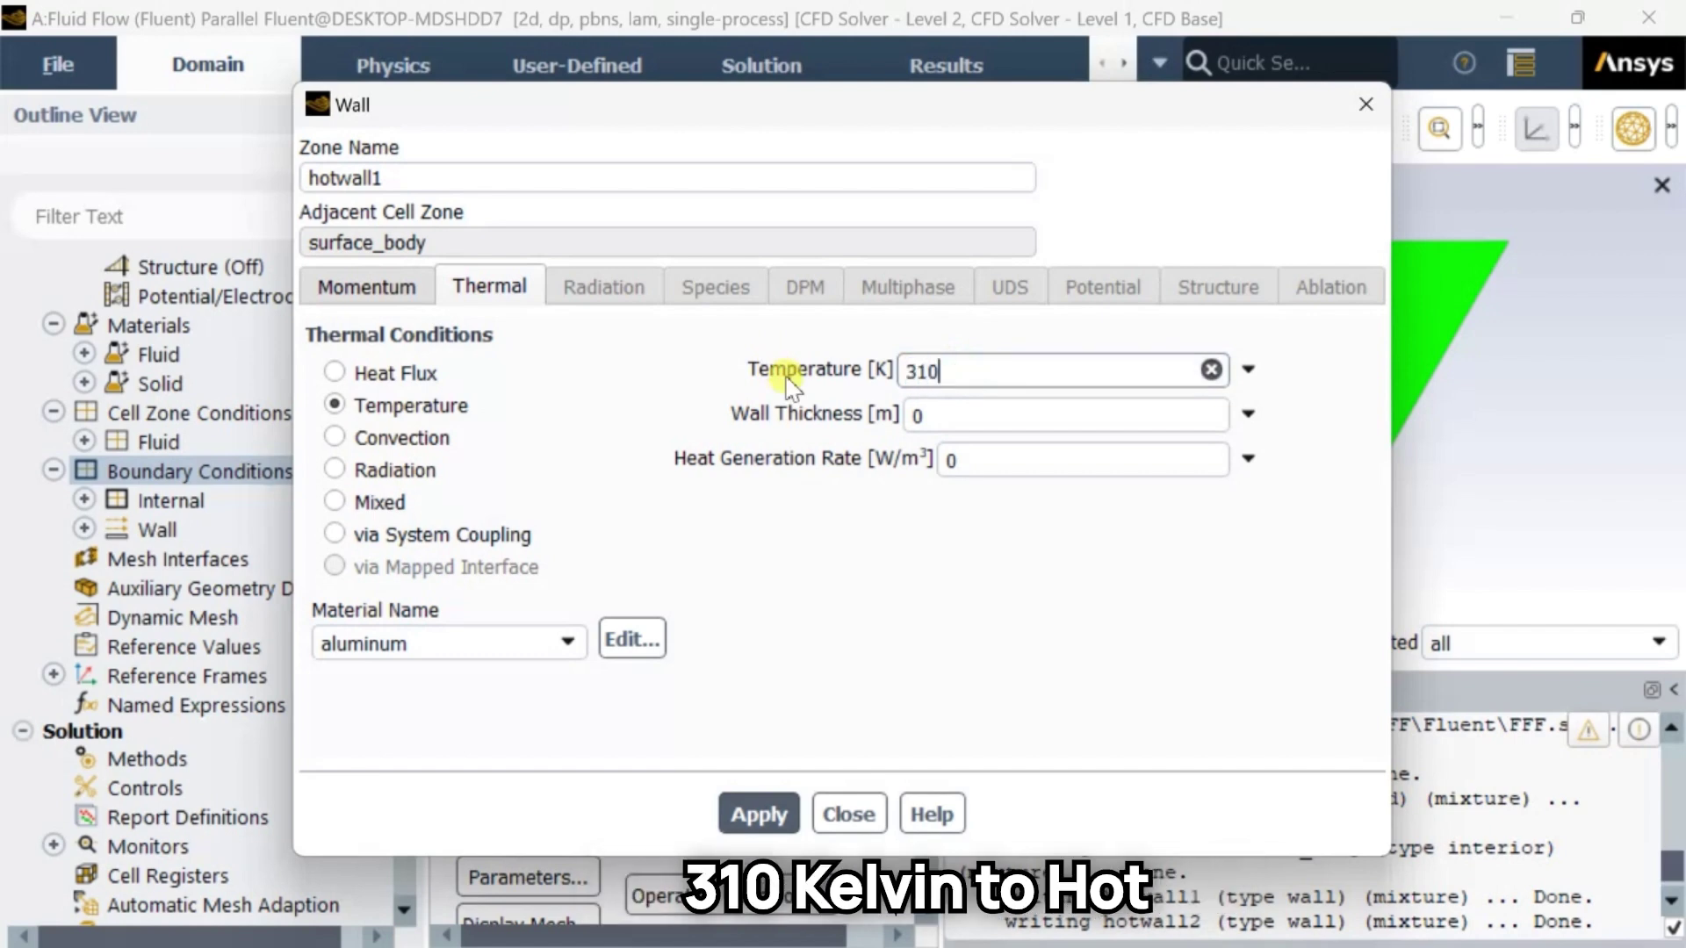
pyautogui.click(744, 823)
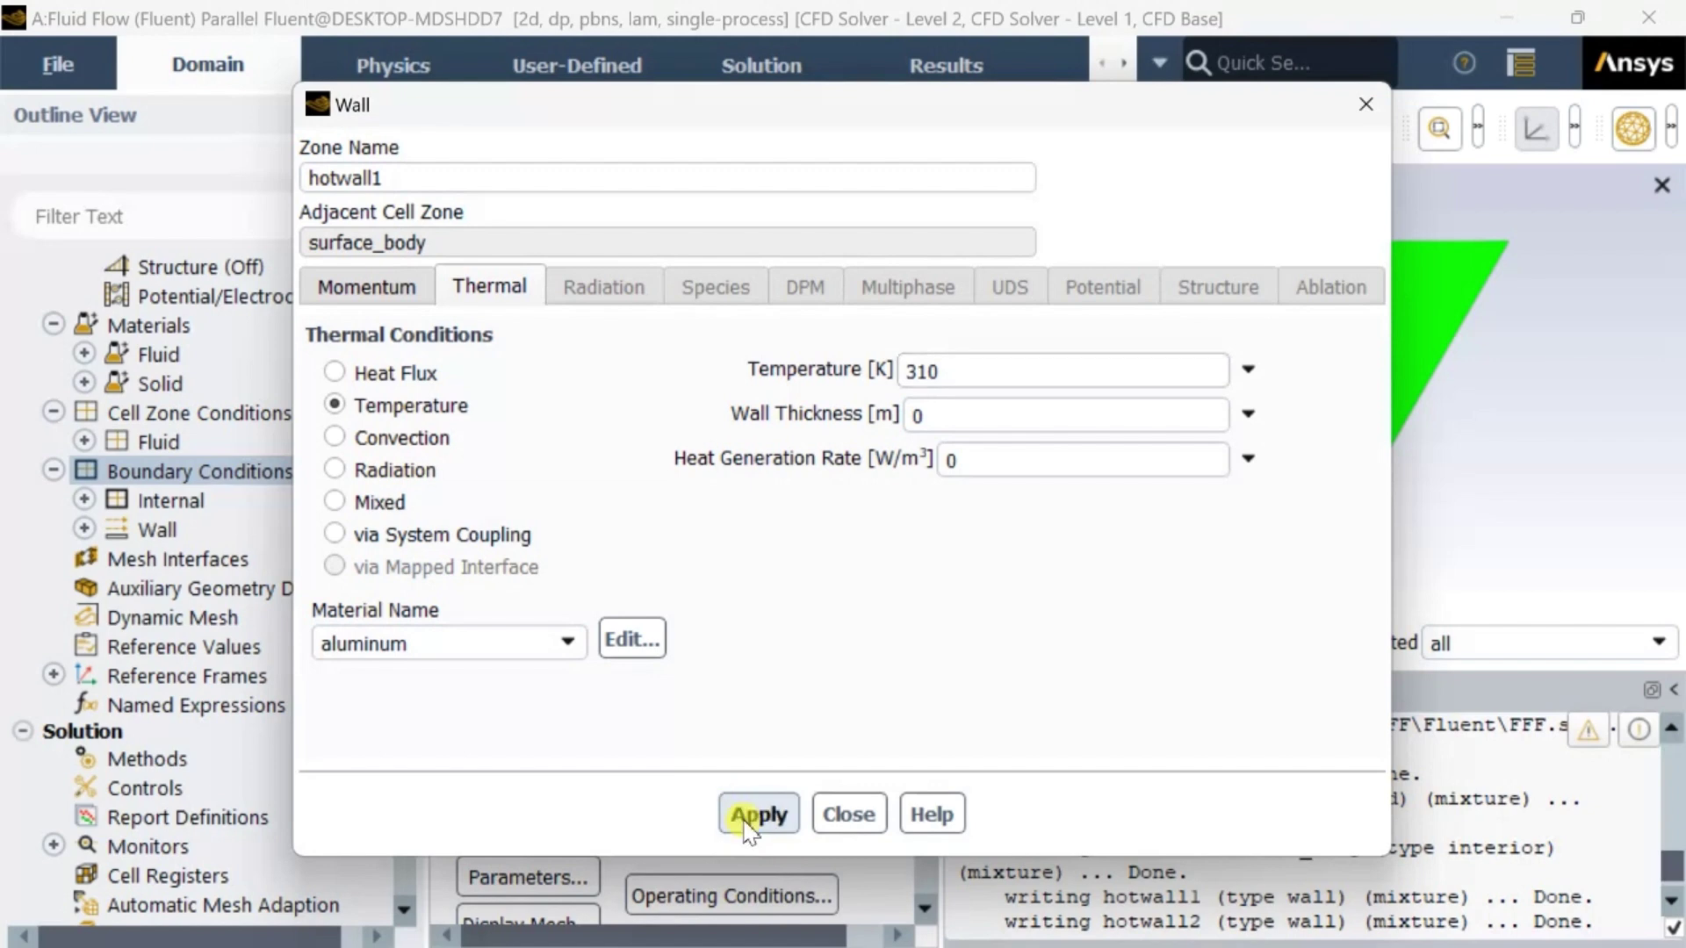
pyautogui.click(847, 814)
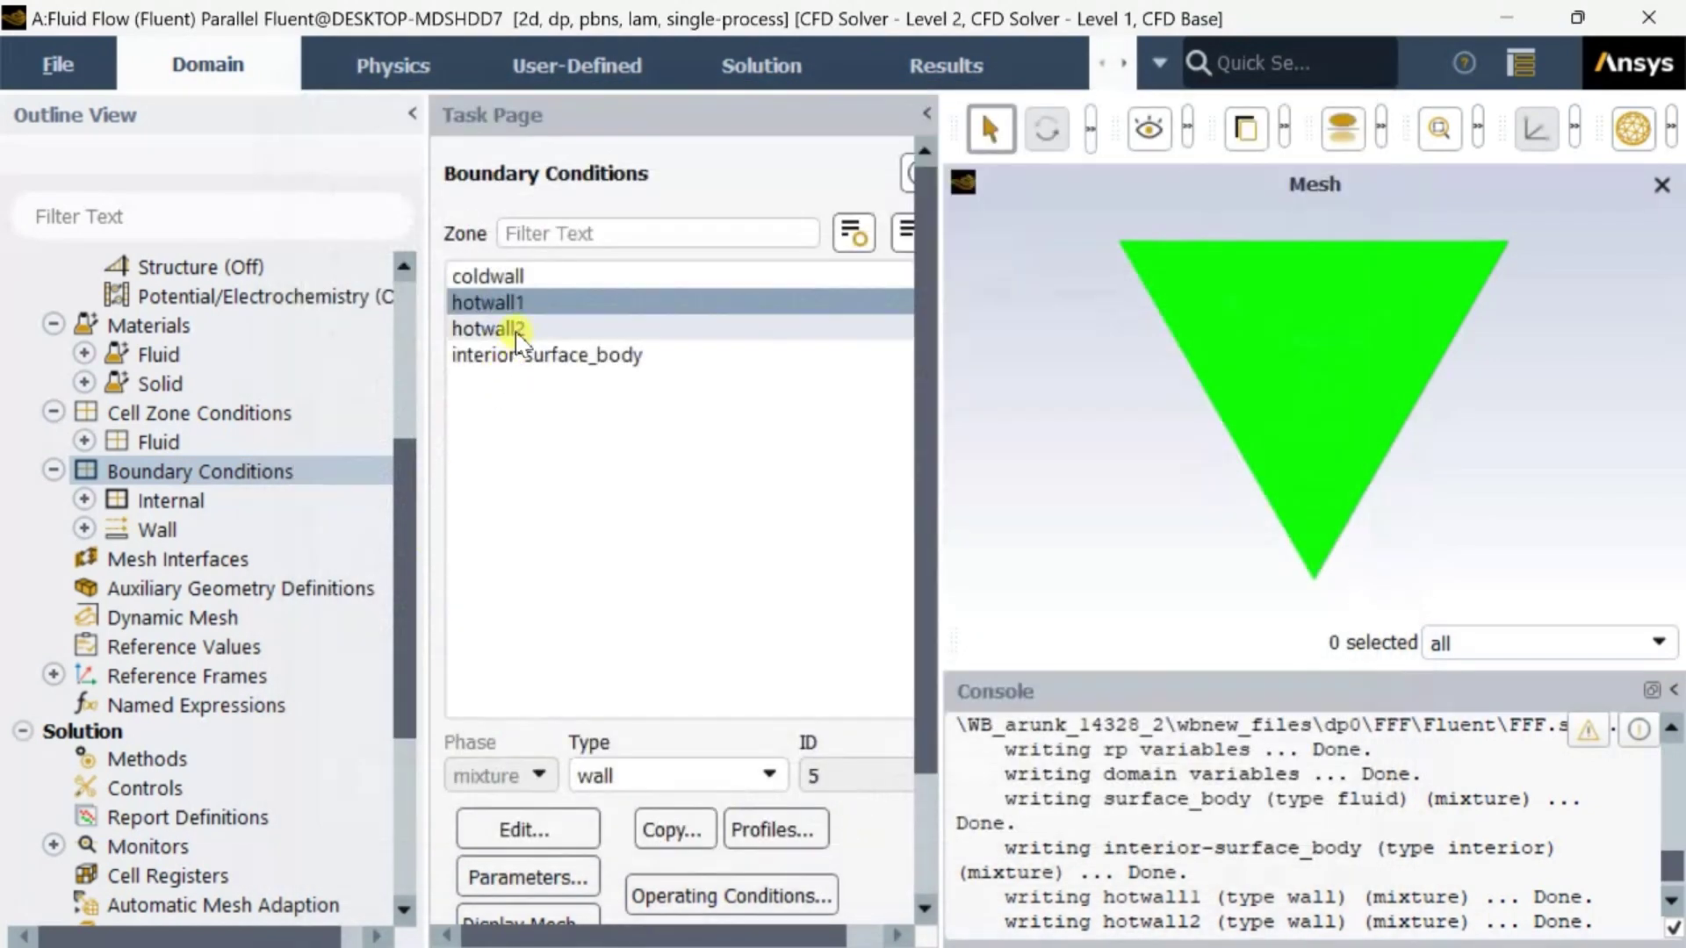
# Give the hotwall2 boundary a Temperature thermal condition of 310 K and apply it.
pyautogui.click(489, 328)
pyautogui.click(525, 827)
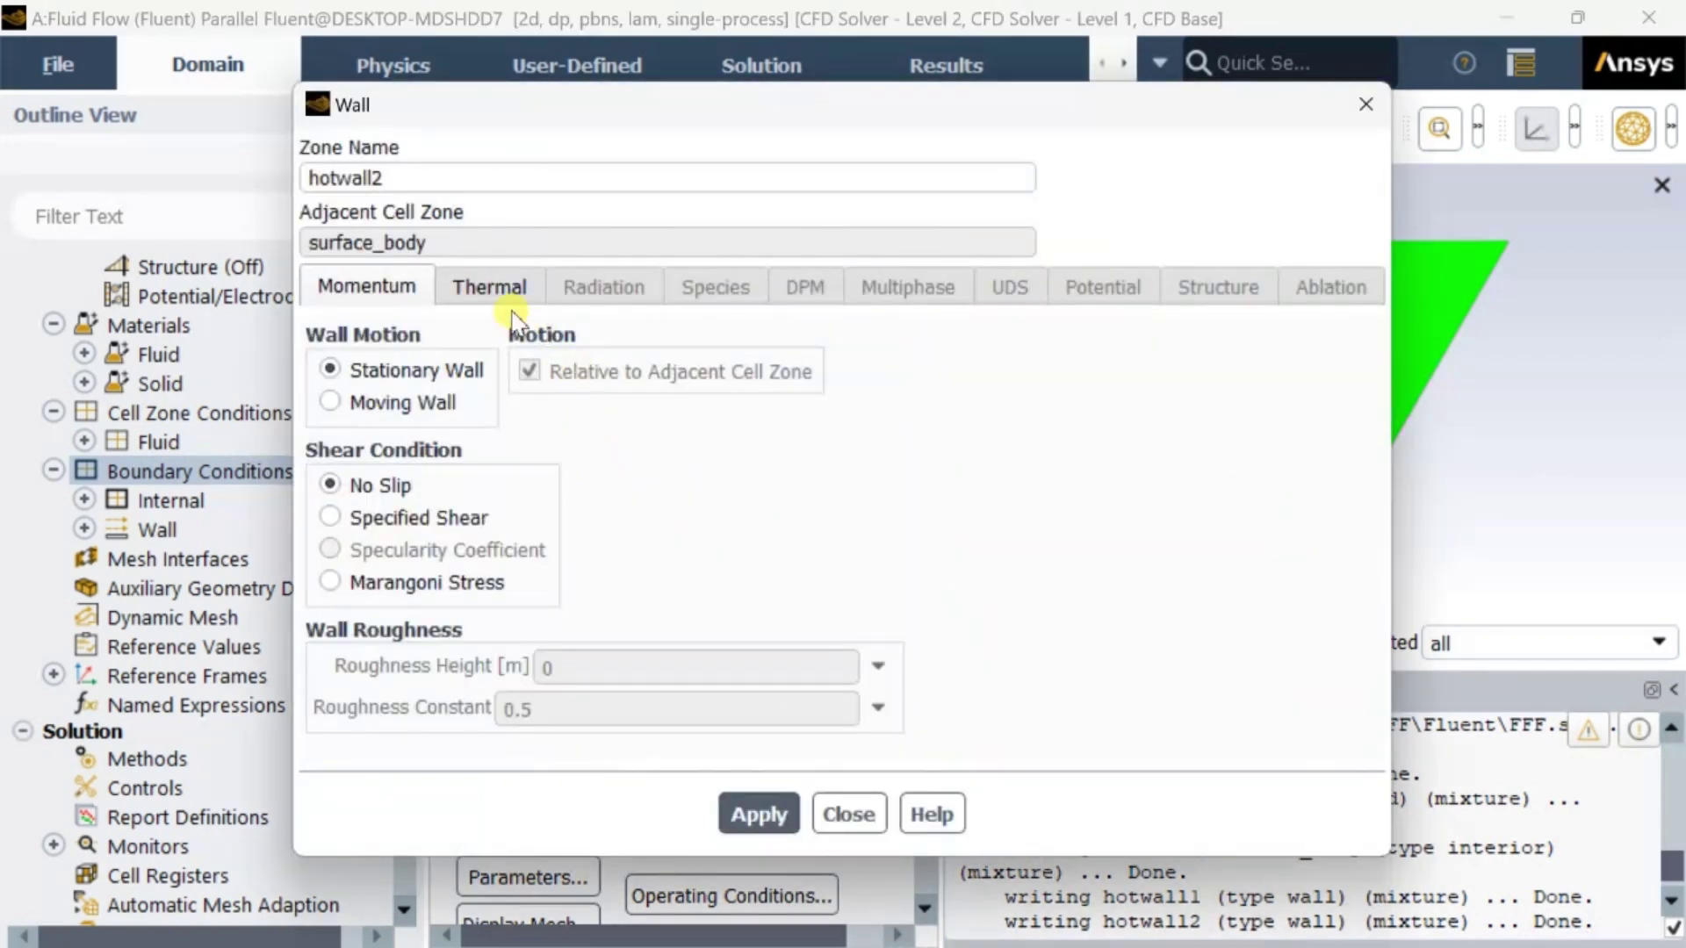
pyautogui.click(497, 293)
pyautogui.click(377, 405)
pyautogui.moveTo(941, 371); pyautogui.dragTo(816, 386)
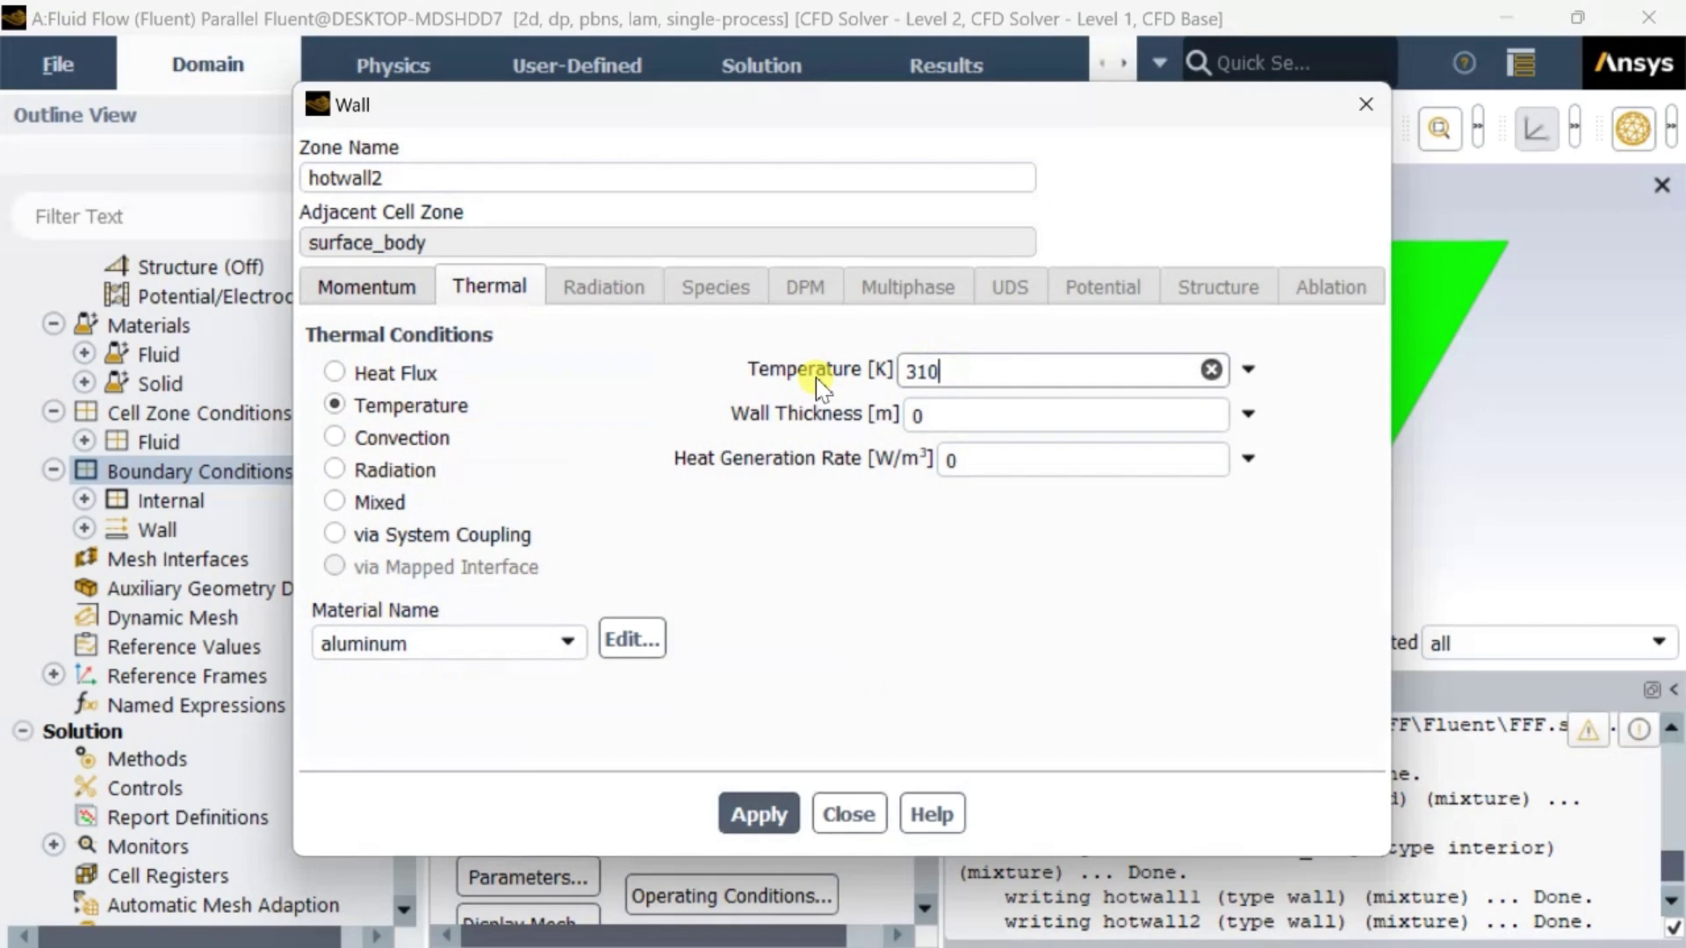
pyautogui.write('310')
pyautogui.click(751, 812)
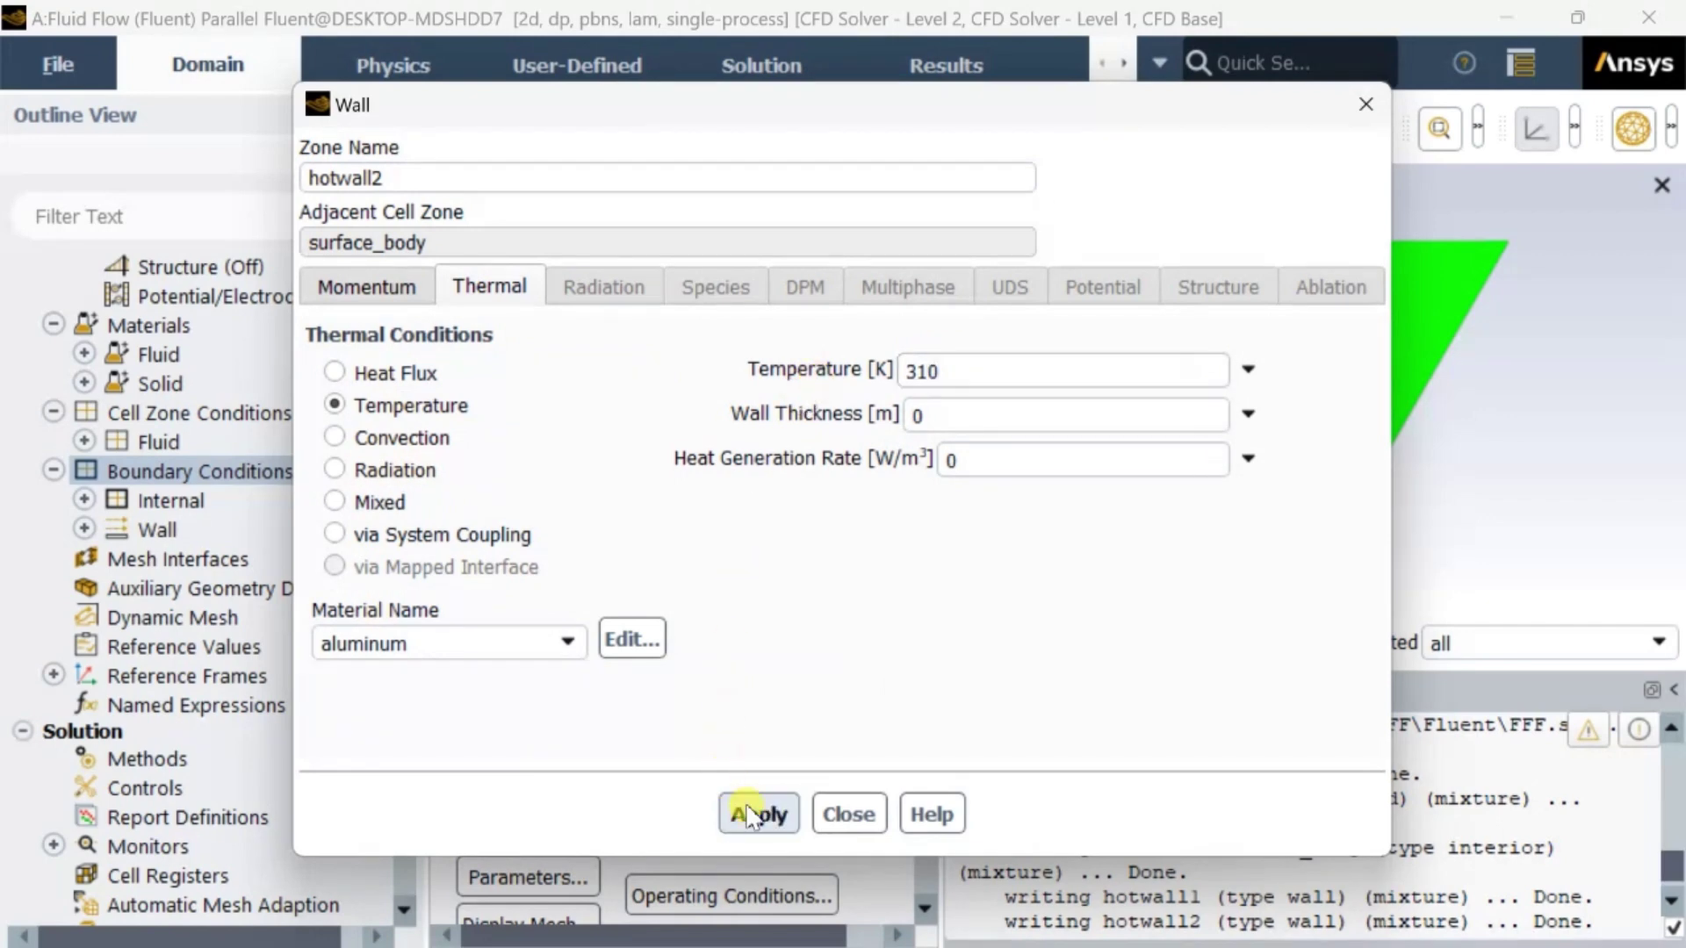
pyautogui.click(848, 819)
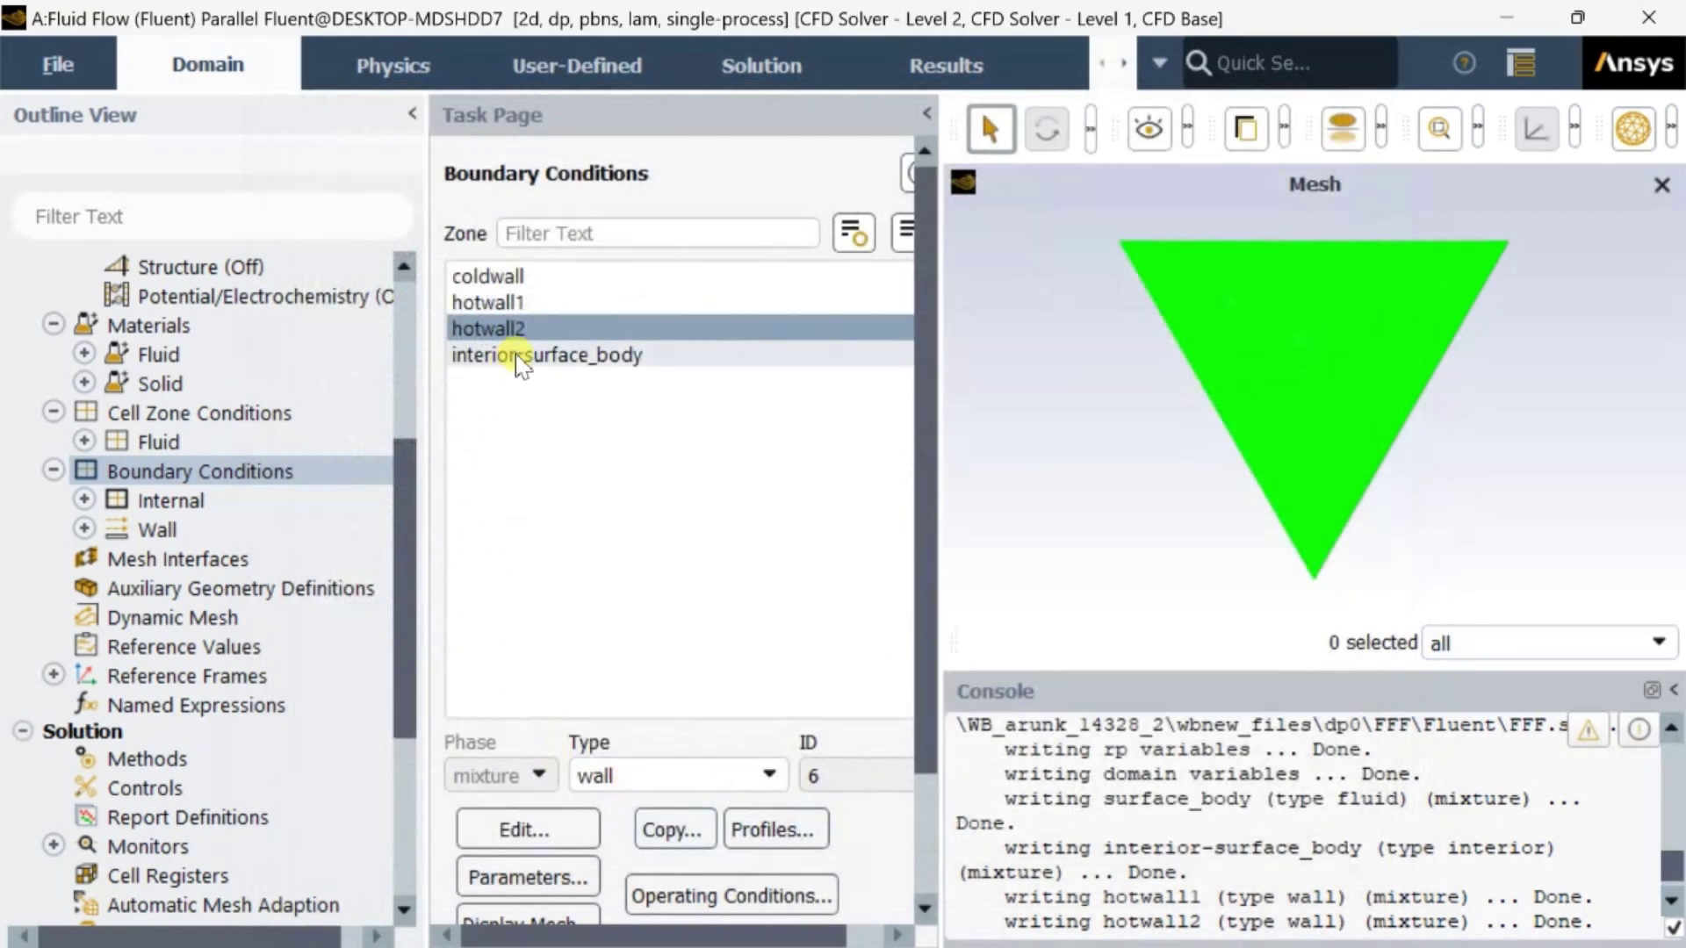
# In the solution methods, set the gradient to Green-Gauss Cell Based and change the pressure-velocity coupling scheme from Coupled.
pyautogui.scroll(-1, 220, 545)
pyautogui.scroll(-1, 195, 583)
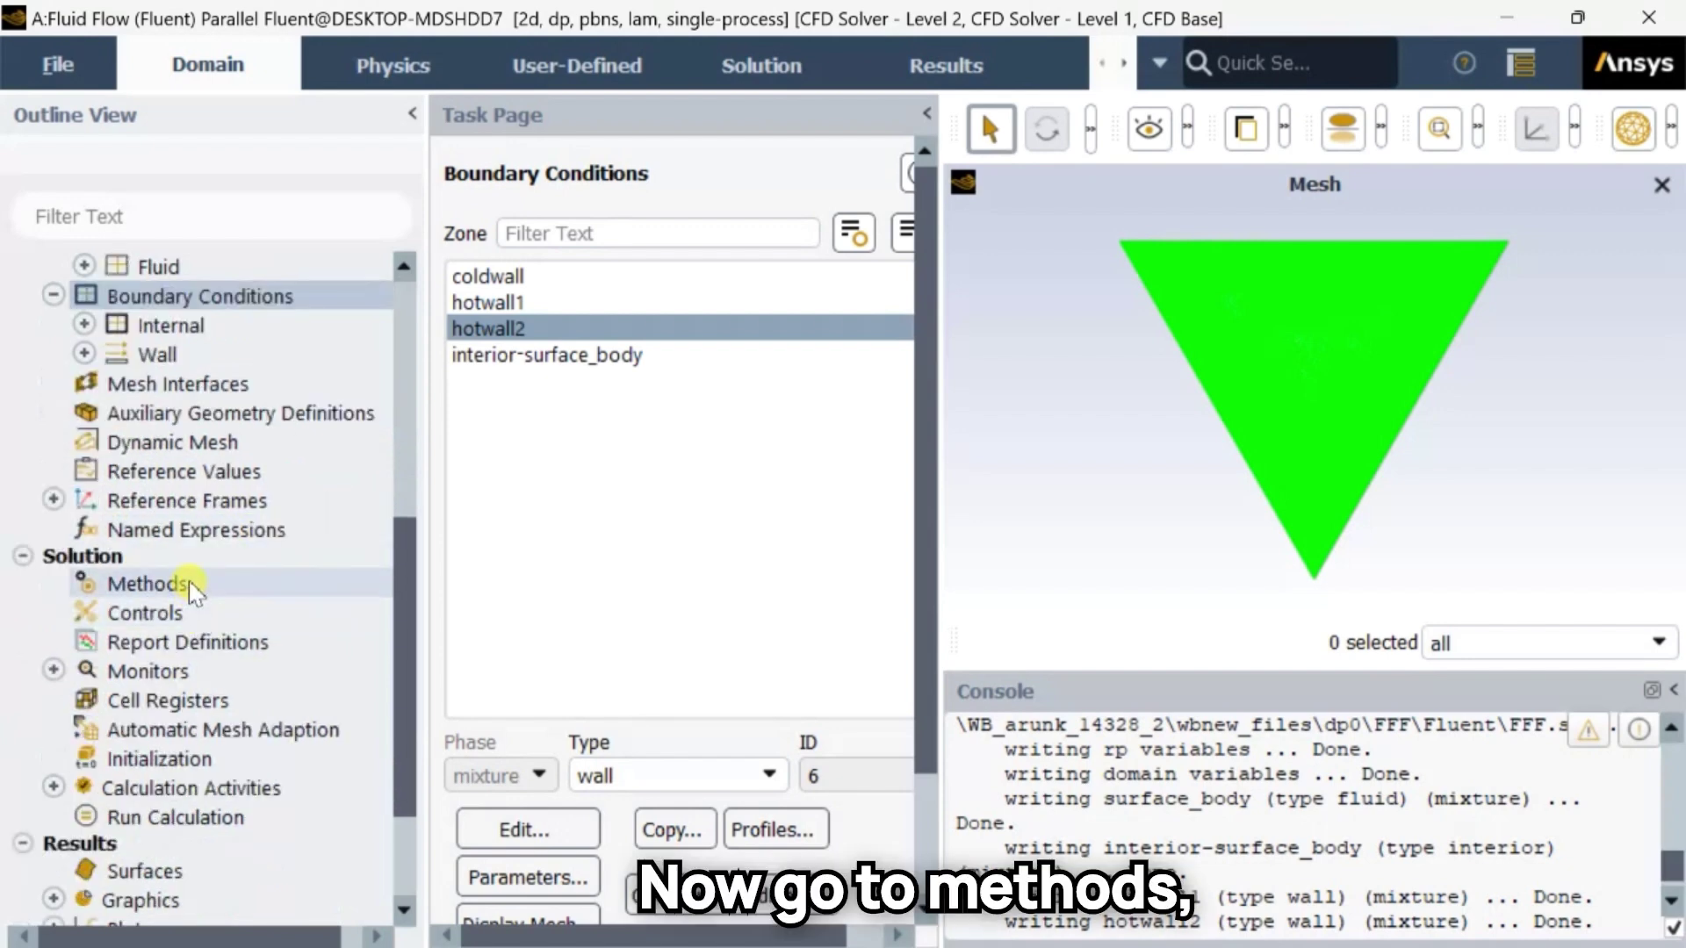
pyautogui.click(191, 589)
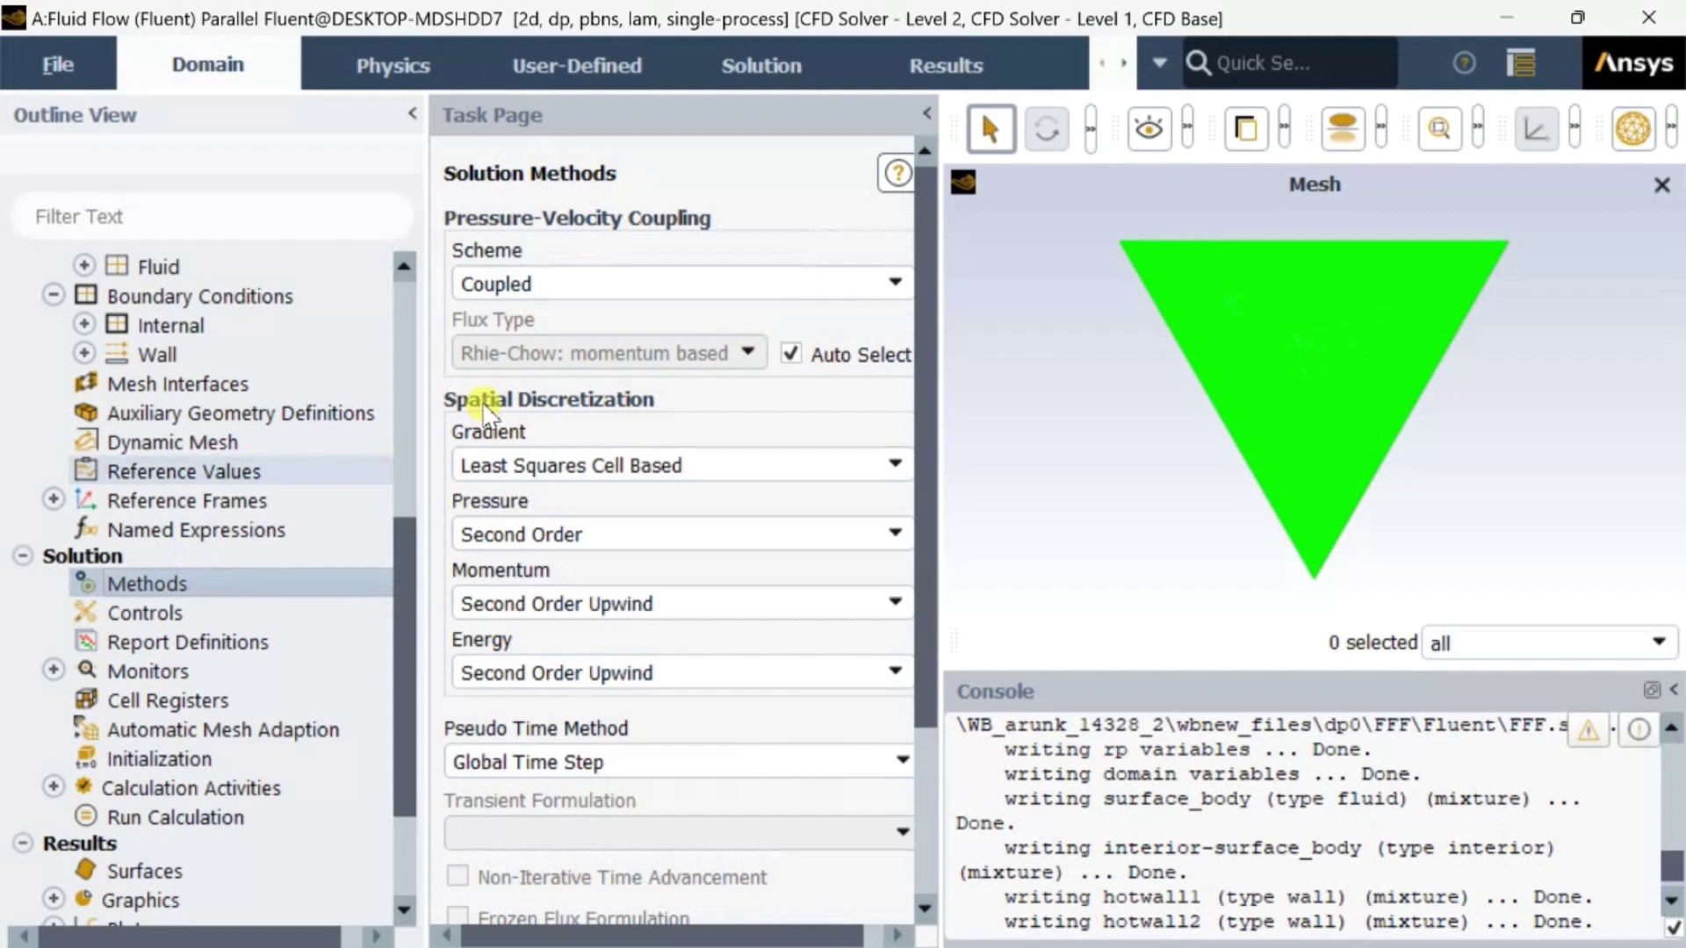
pyautogui.click(585, 295)
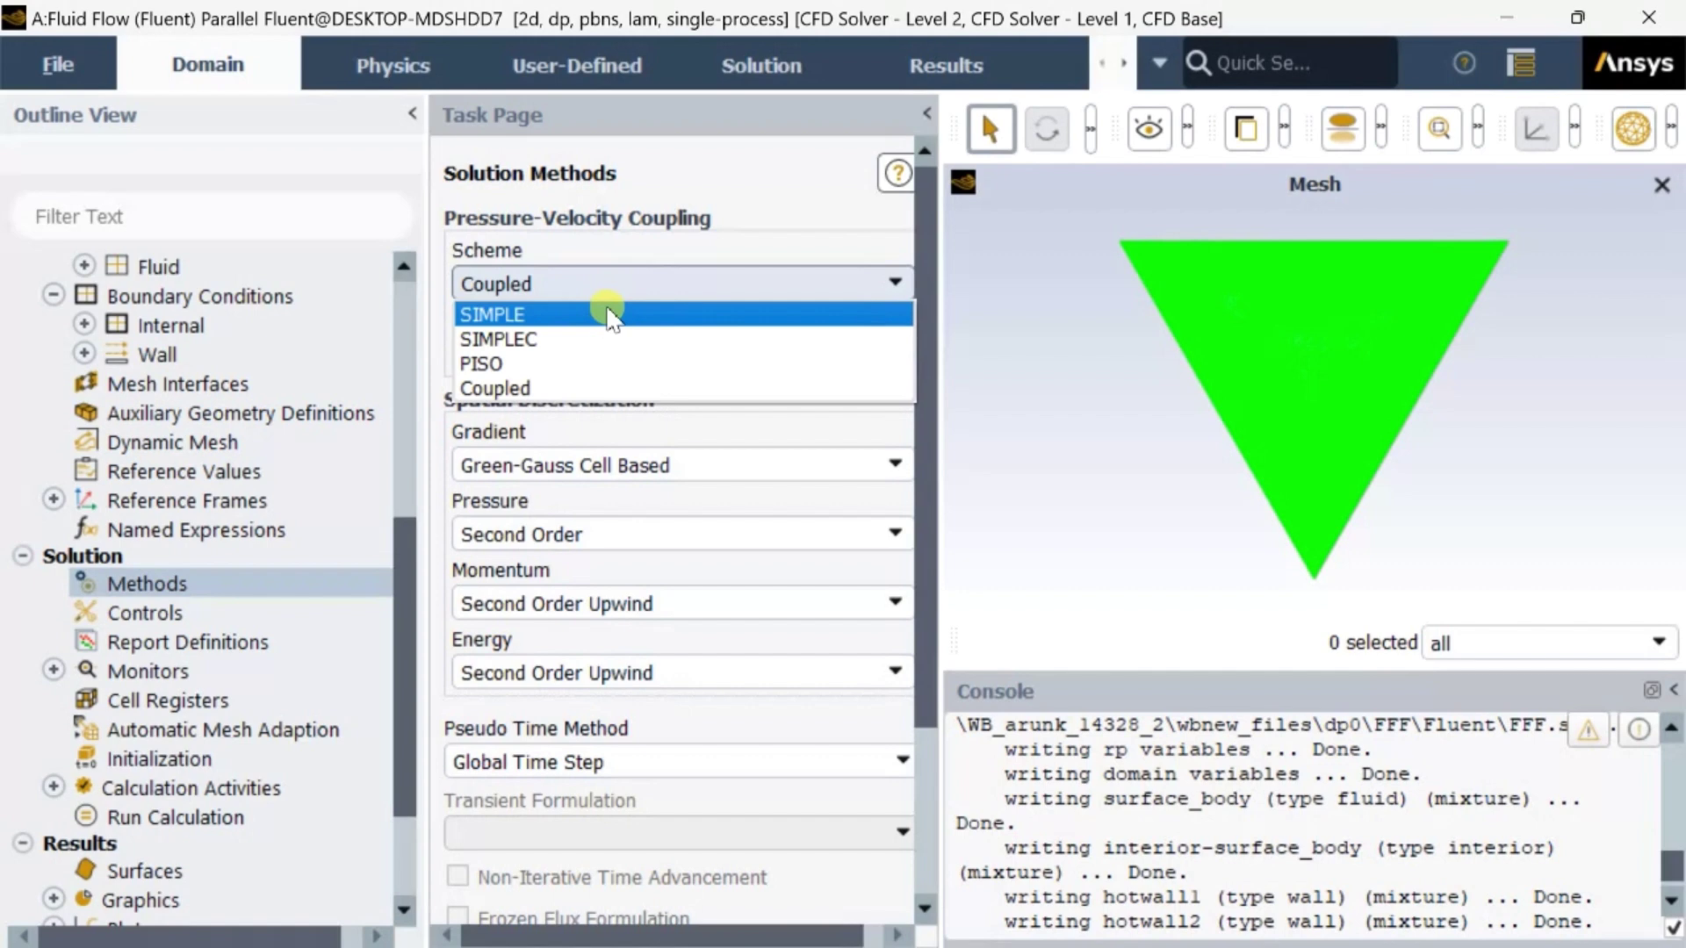
pyautogui.click(597, 338)
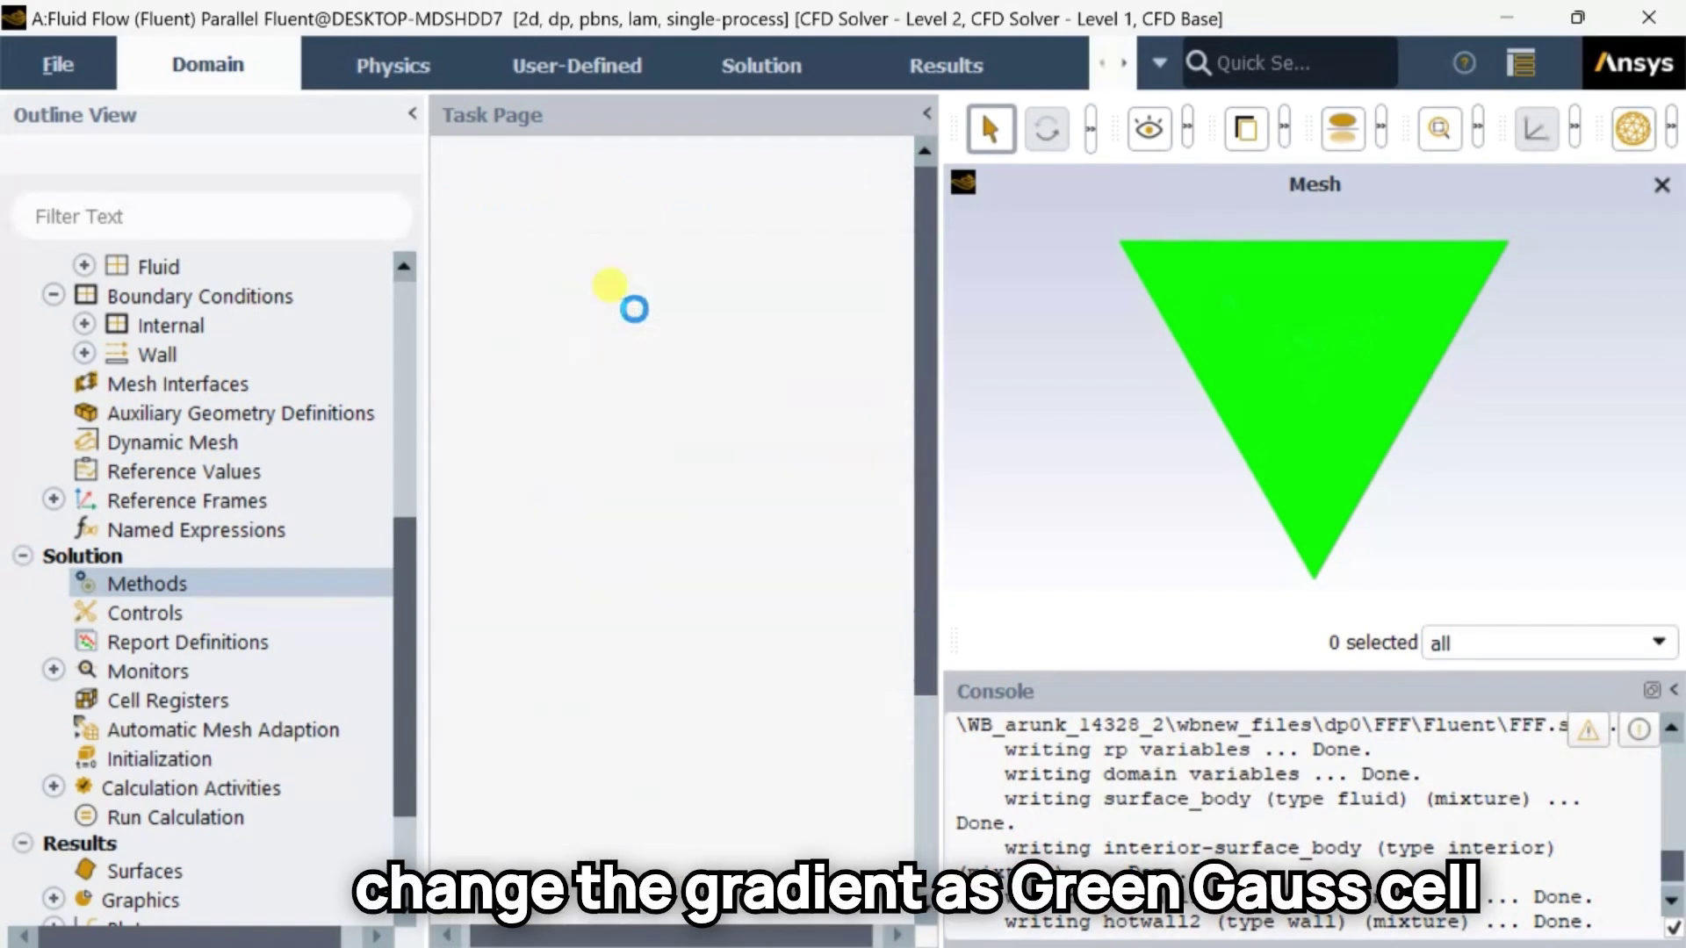
# Set the spatial discretization gradient to Green-Gauss Cell Based and keep the pressure discretization at Second Order.
pyautogui.click(646, 530)
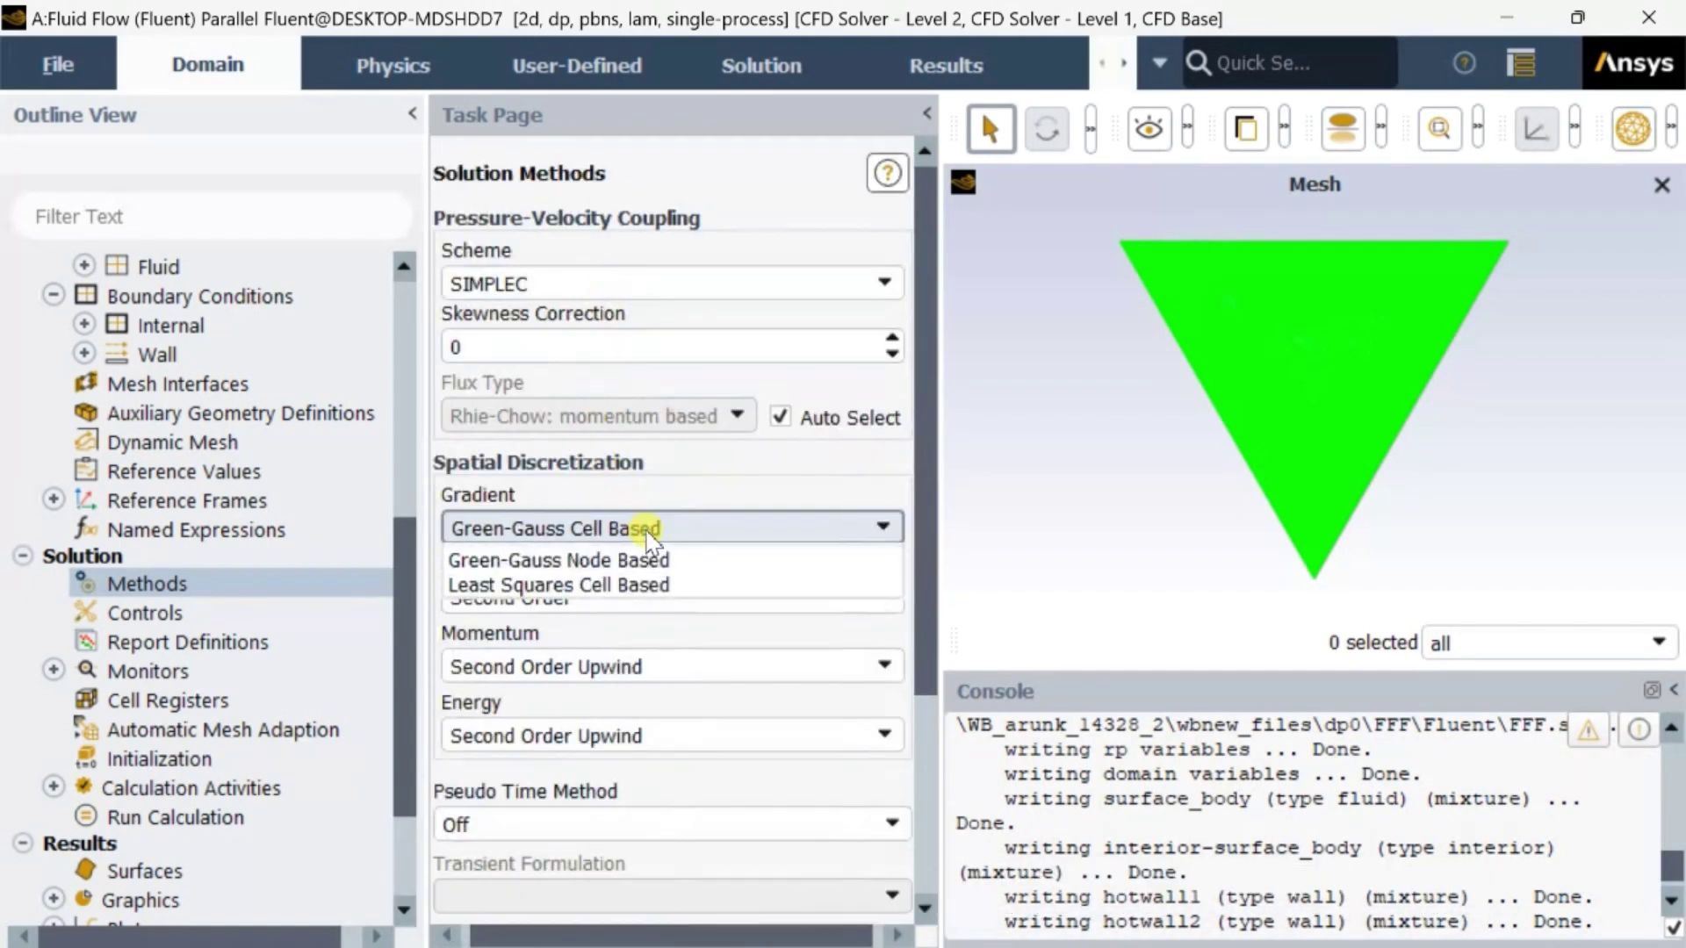
pyautogui.click(646, 555)
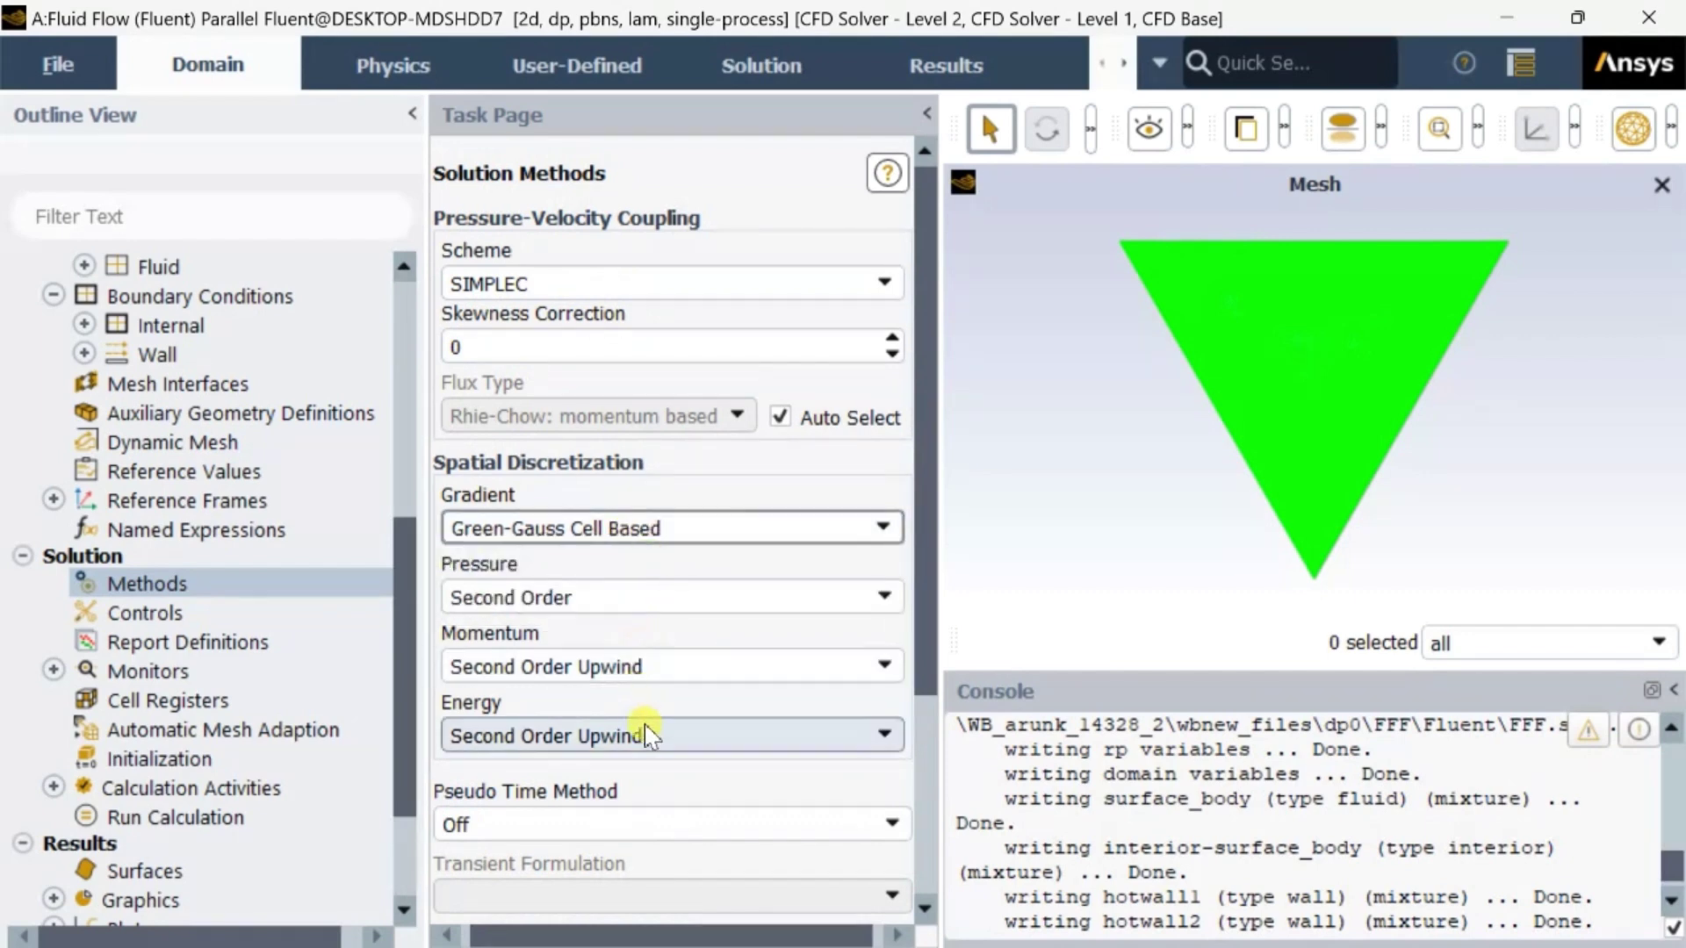
pyautogui.click(671, 597)
pyautogui.click(677, 604)
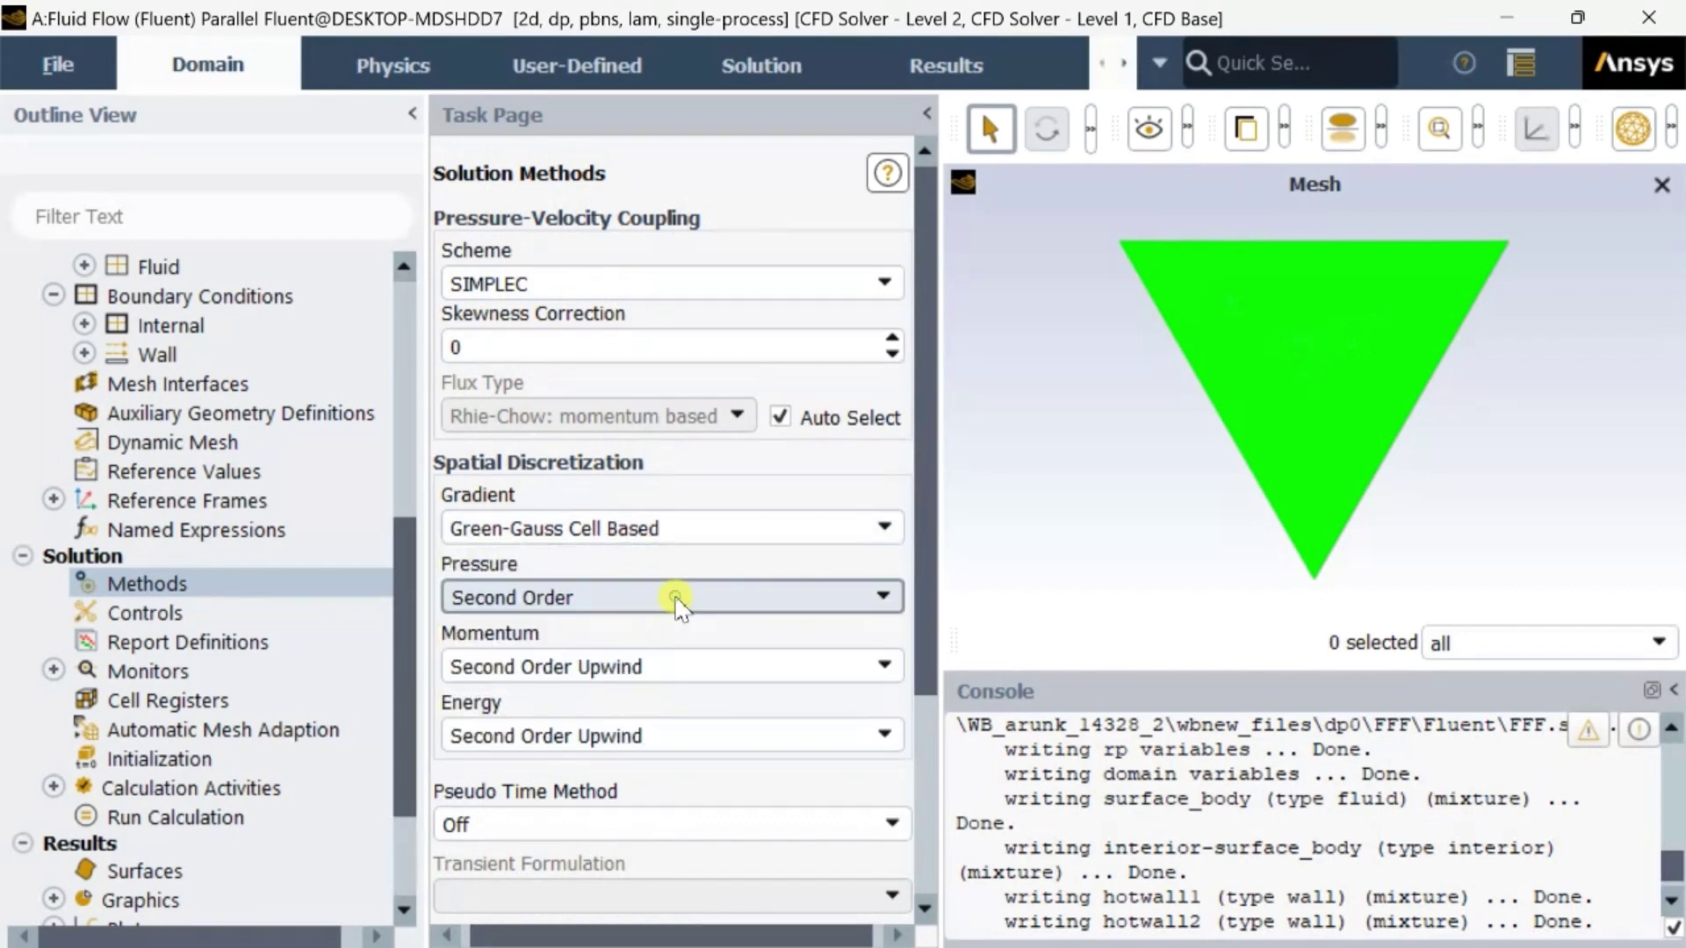
pyautogui.click(677, 605)
pyautogui.click(677, 604)
pyautogui.scroll(-5, 928, 615)
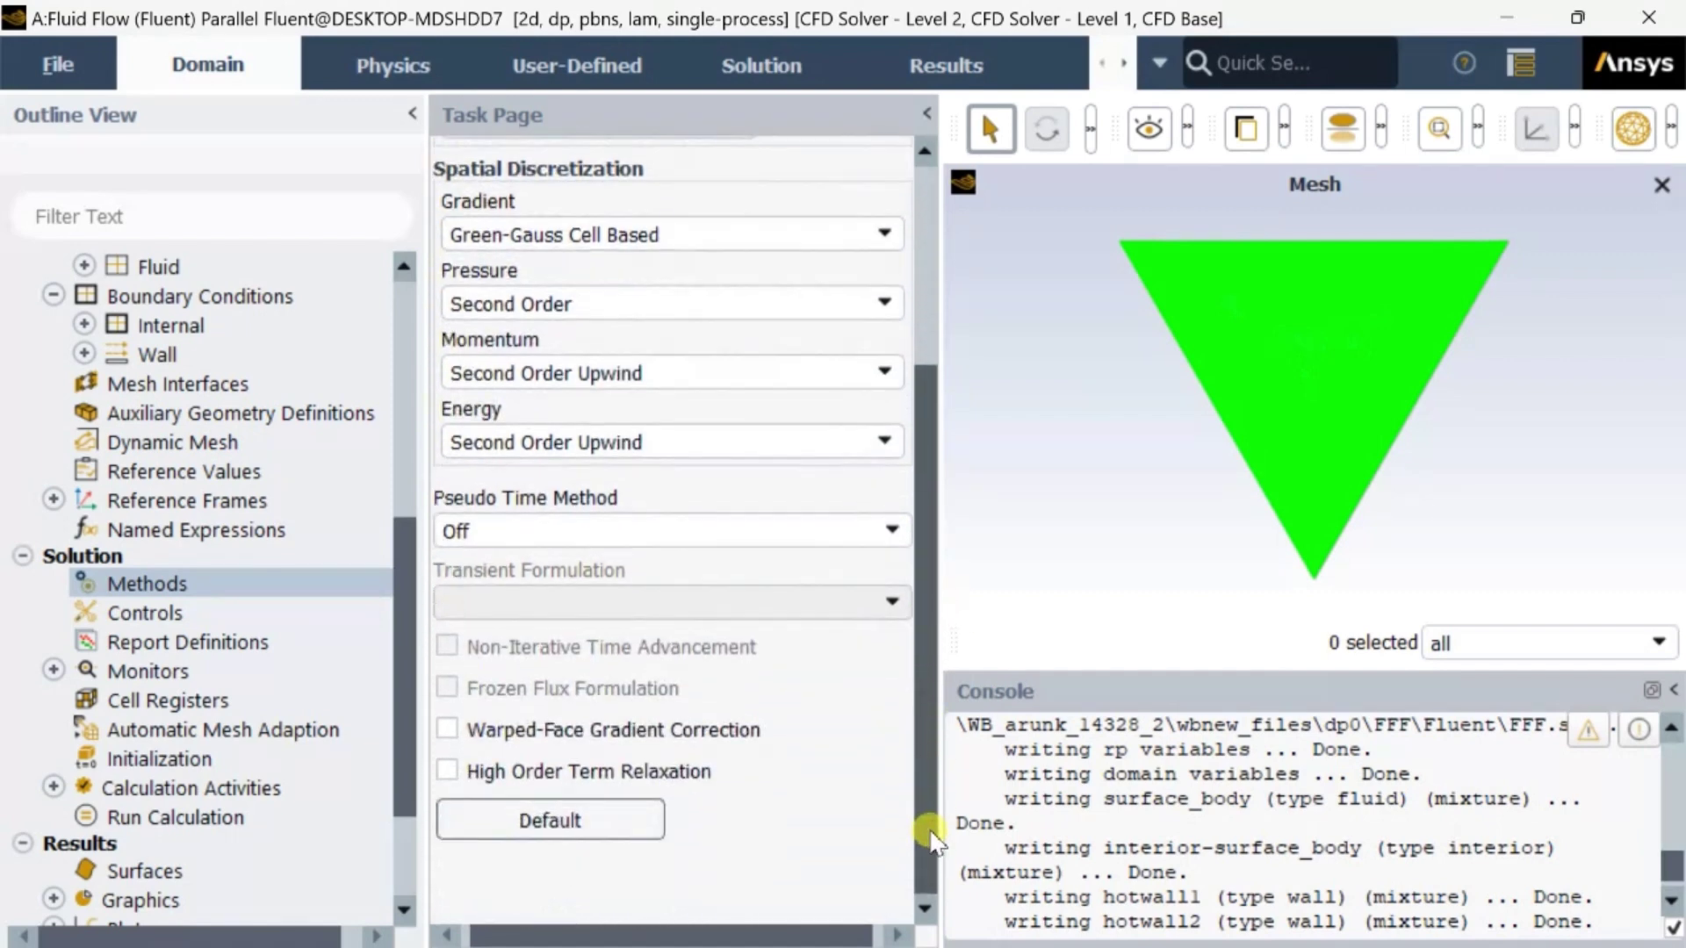
# Set the energy residual's absolute convergence criterion to 1e-60 in the residual monitors and accept it.
pyautogui.doubleClick(175, 672)
pyautogui.click(176, 702)
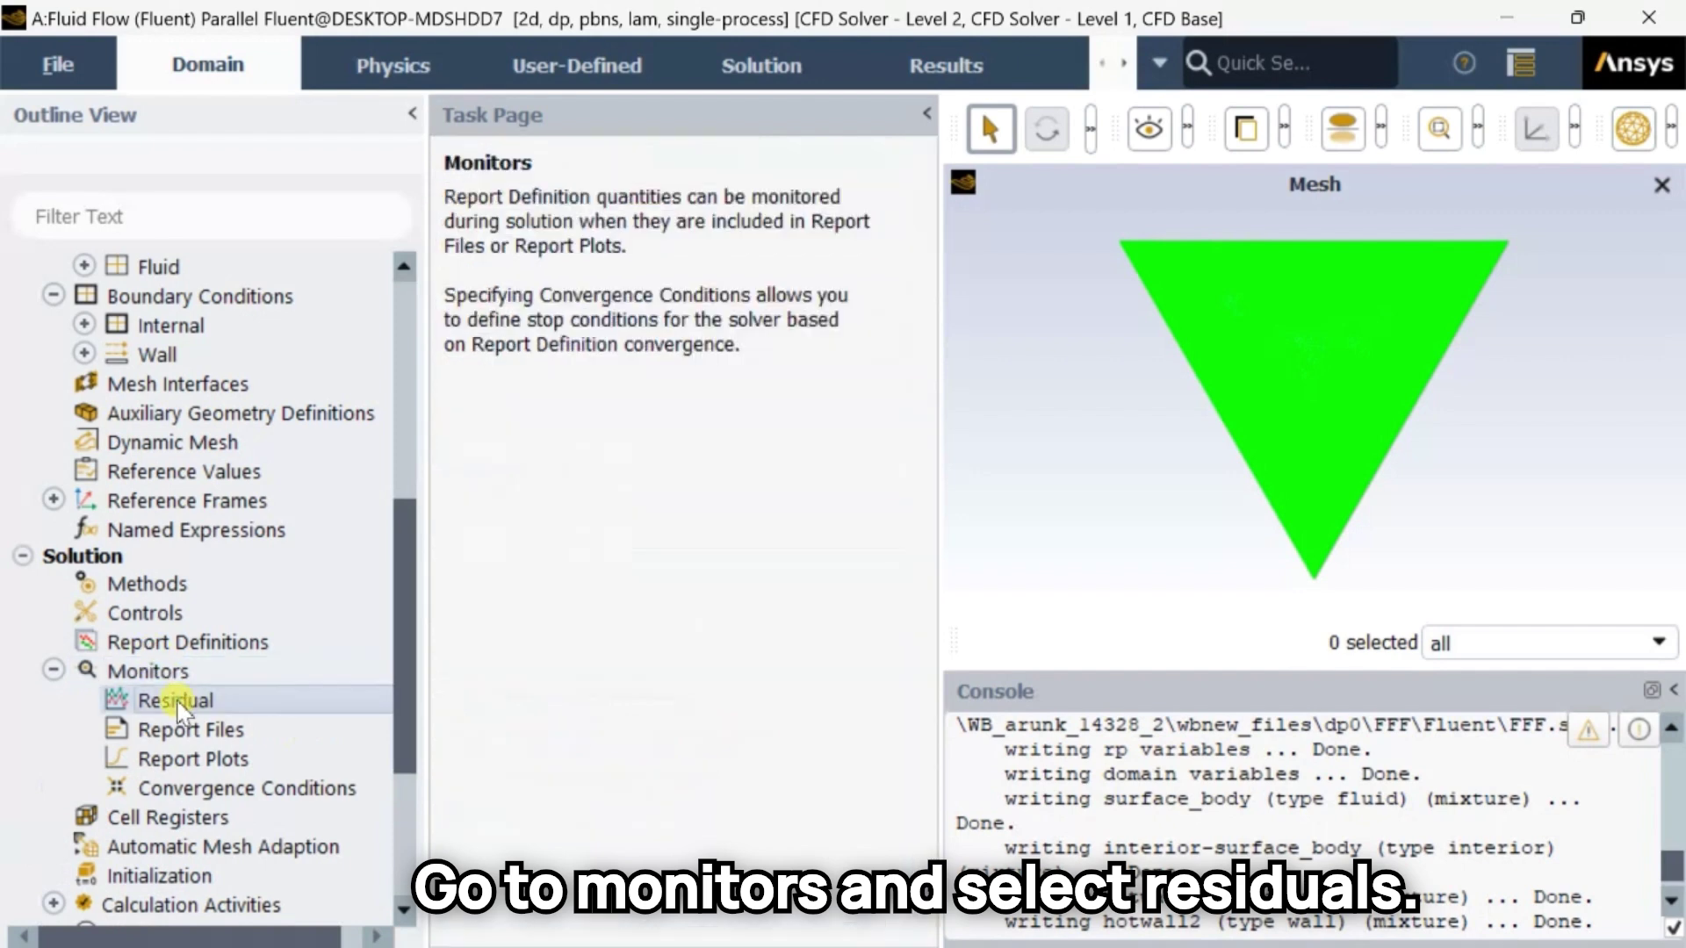
pyautogui.doubleClick(189, 700)
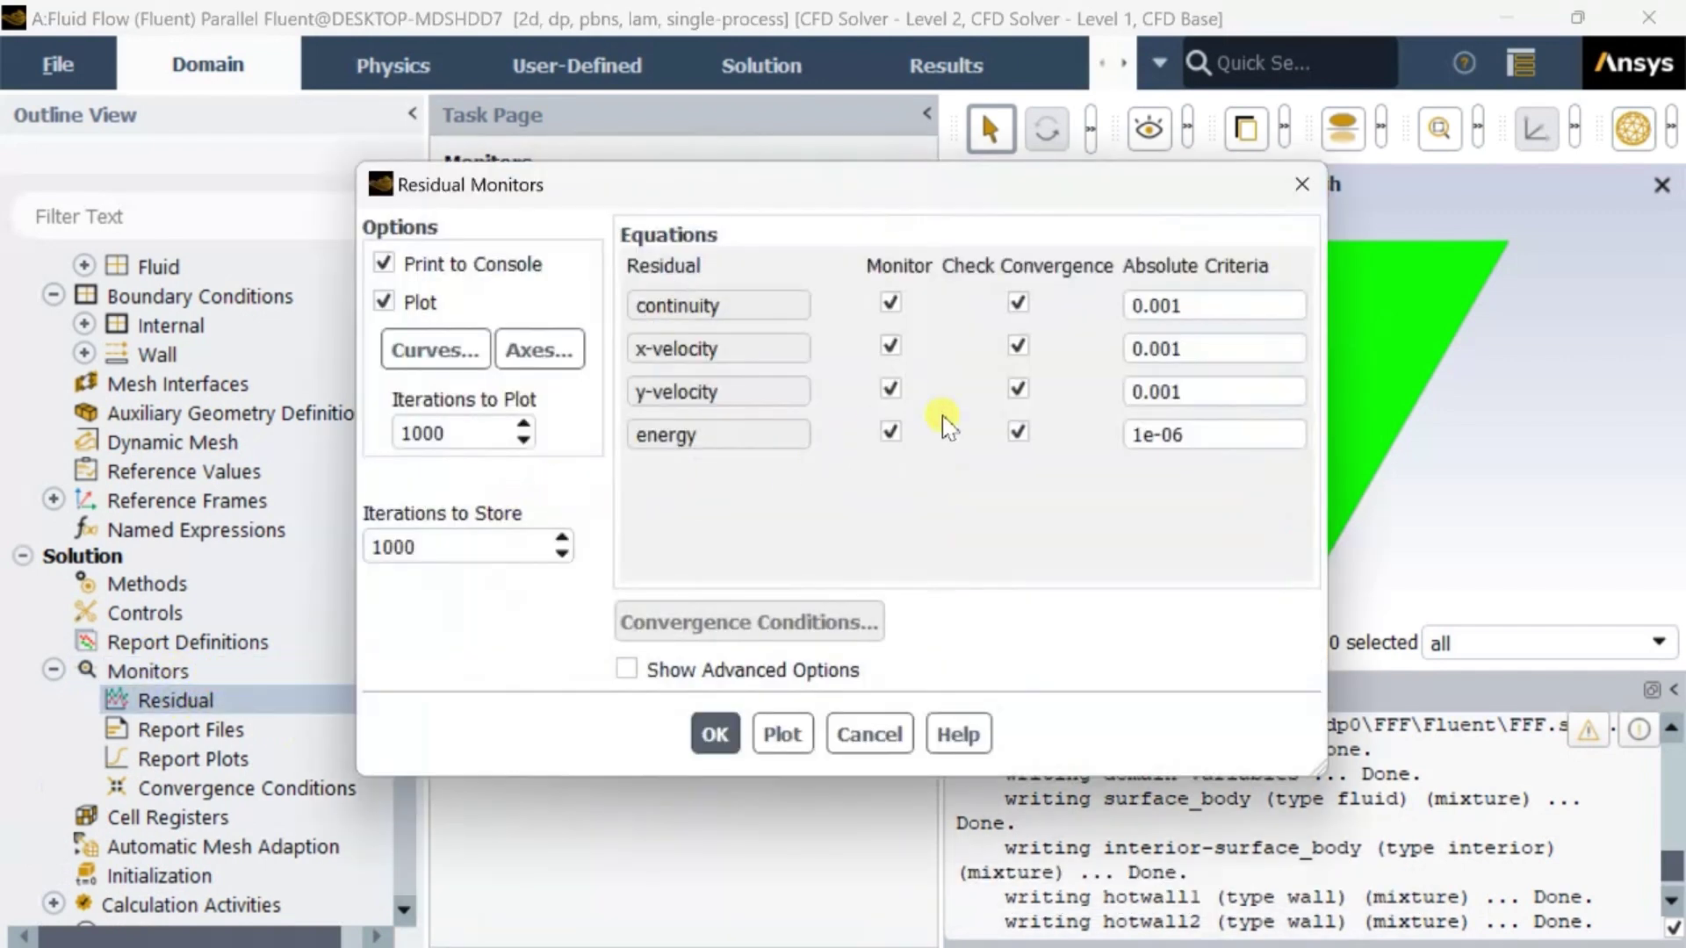
pyautogui.moveTo(1183, 448); pyautogui.dragTo(1173, 448)
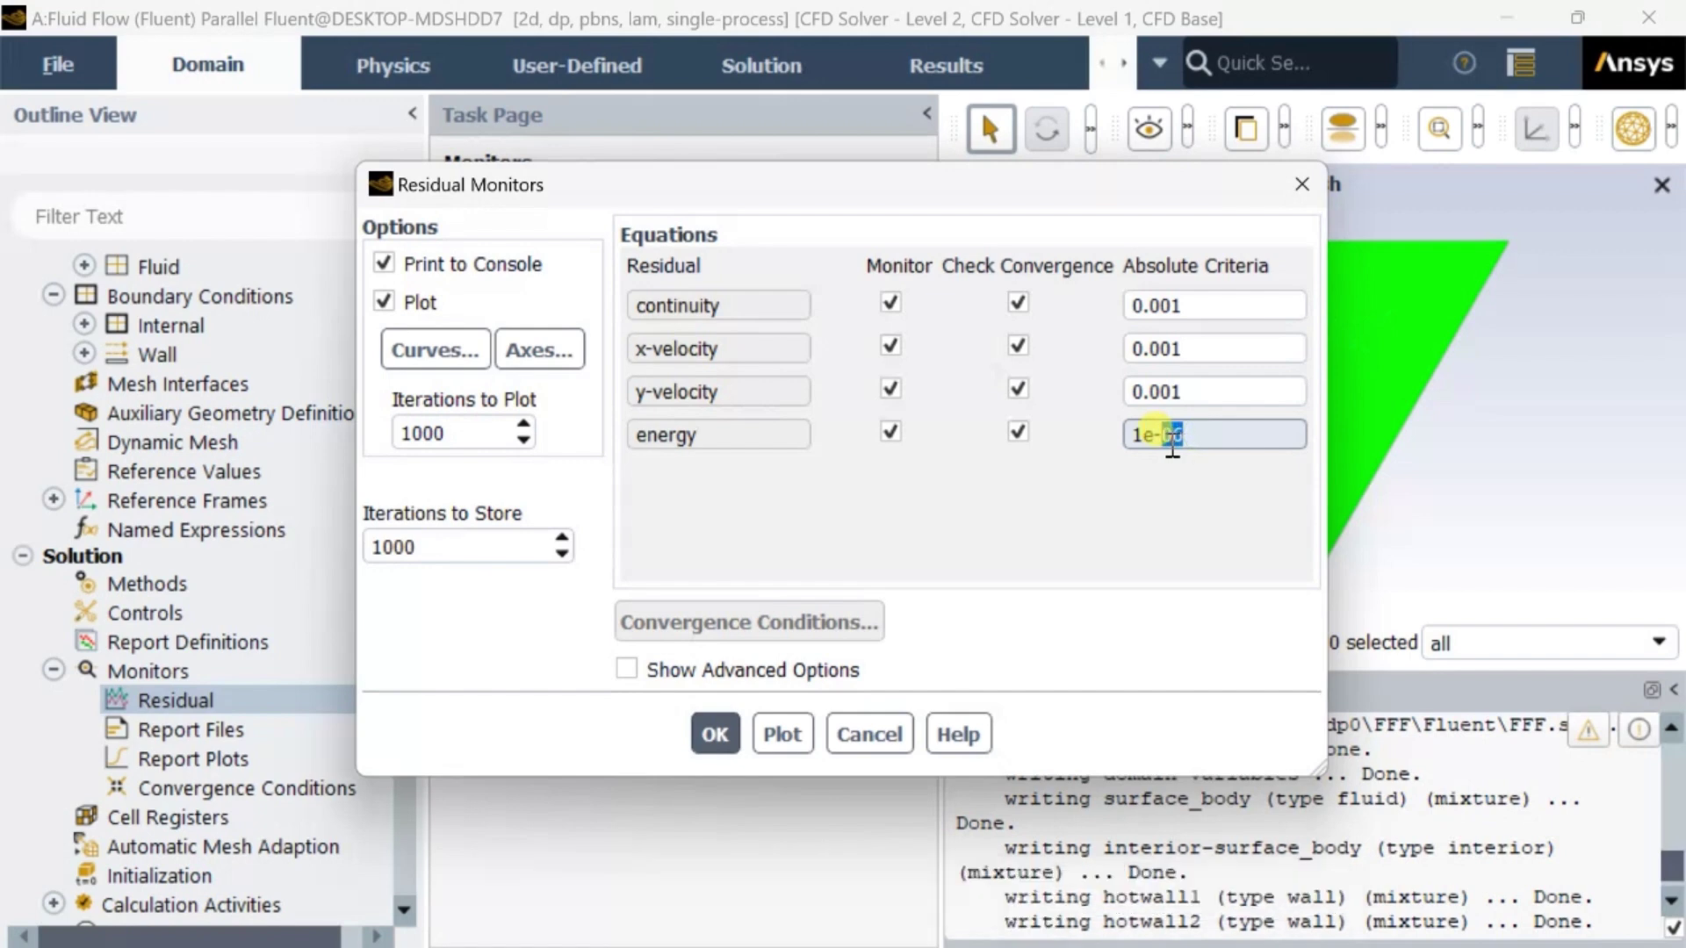
pyautogui.write('6')
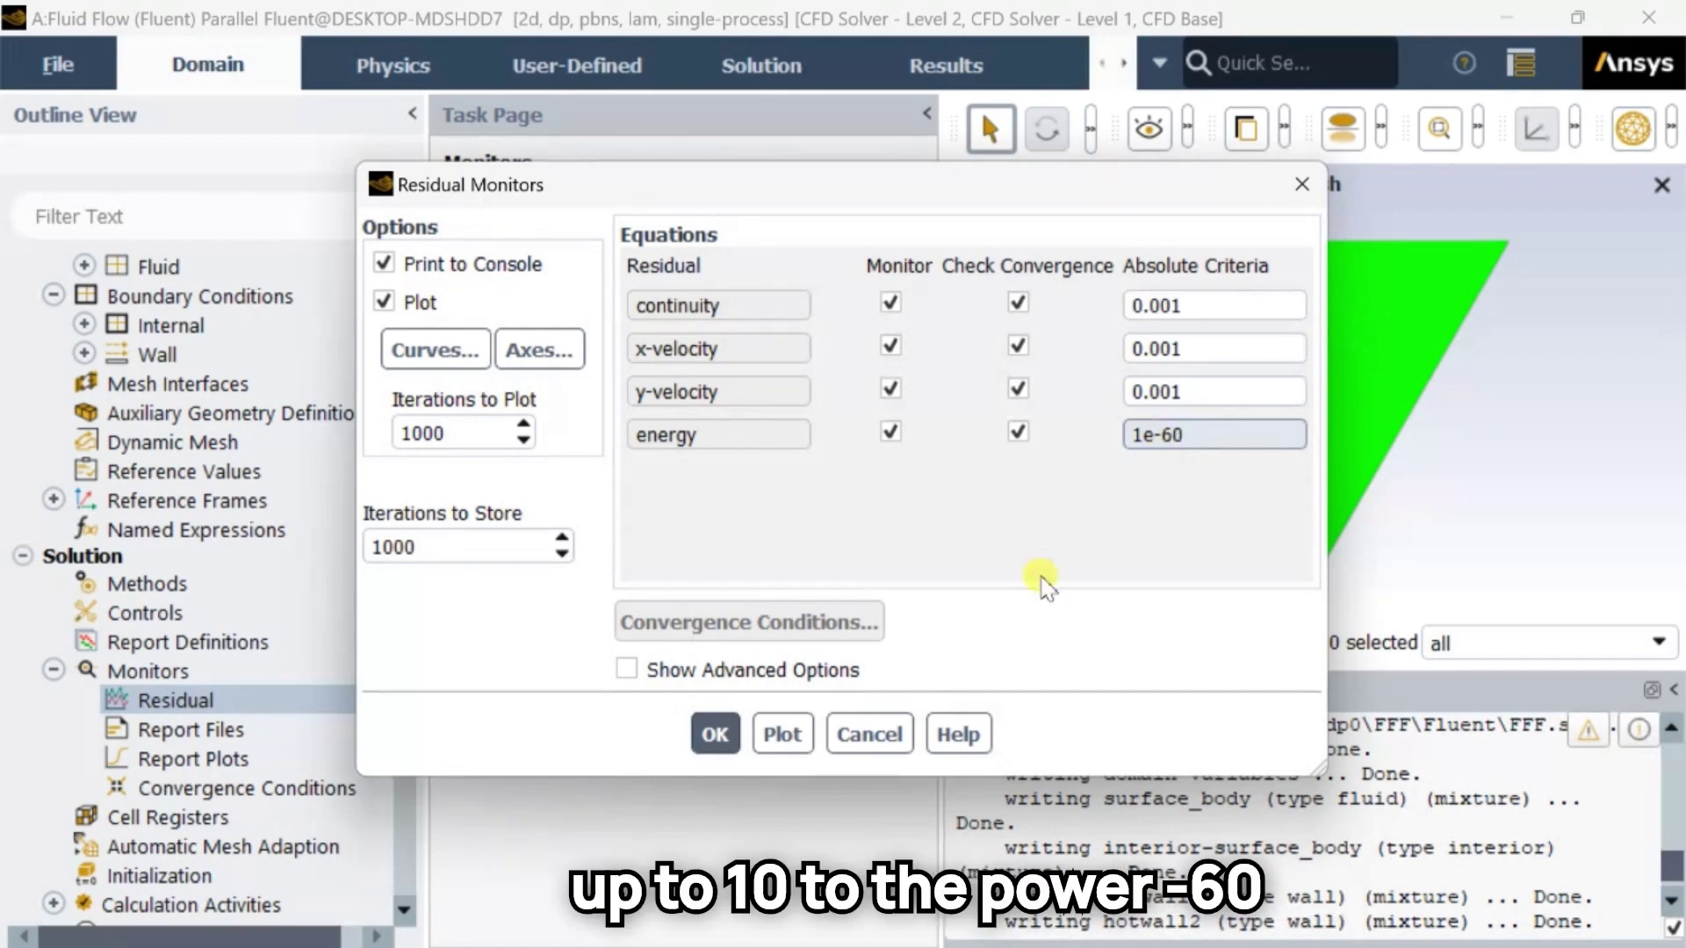
pyautogui.click(714, 735)
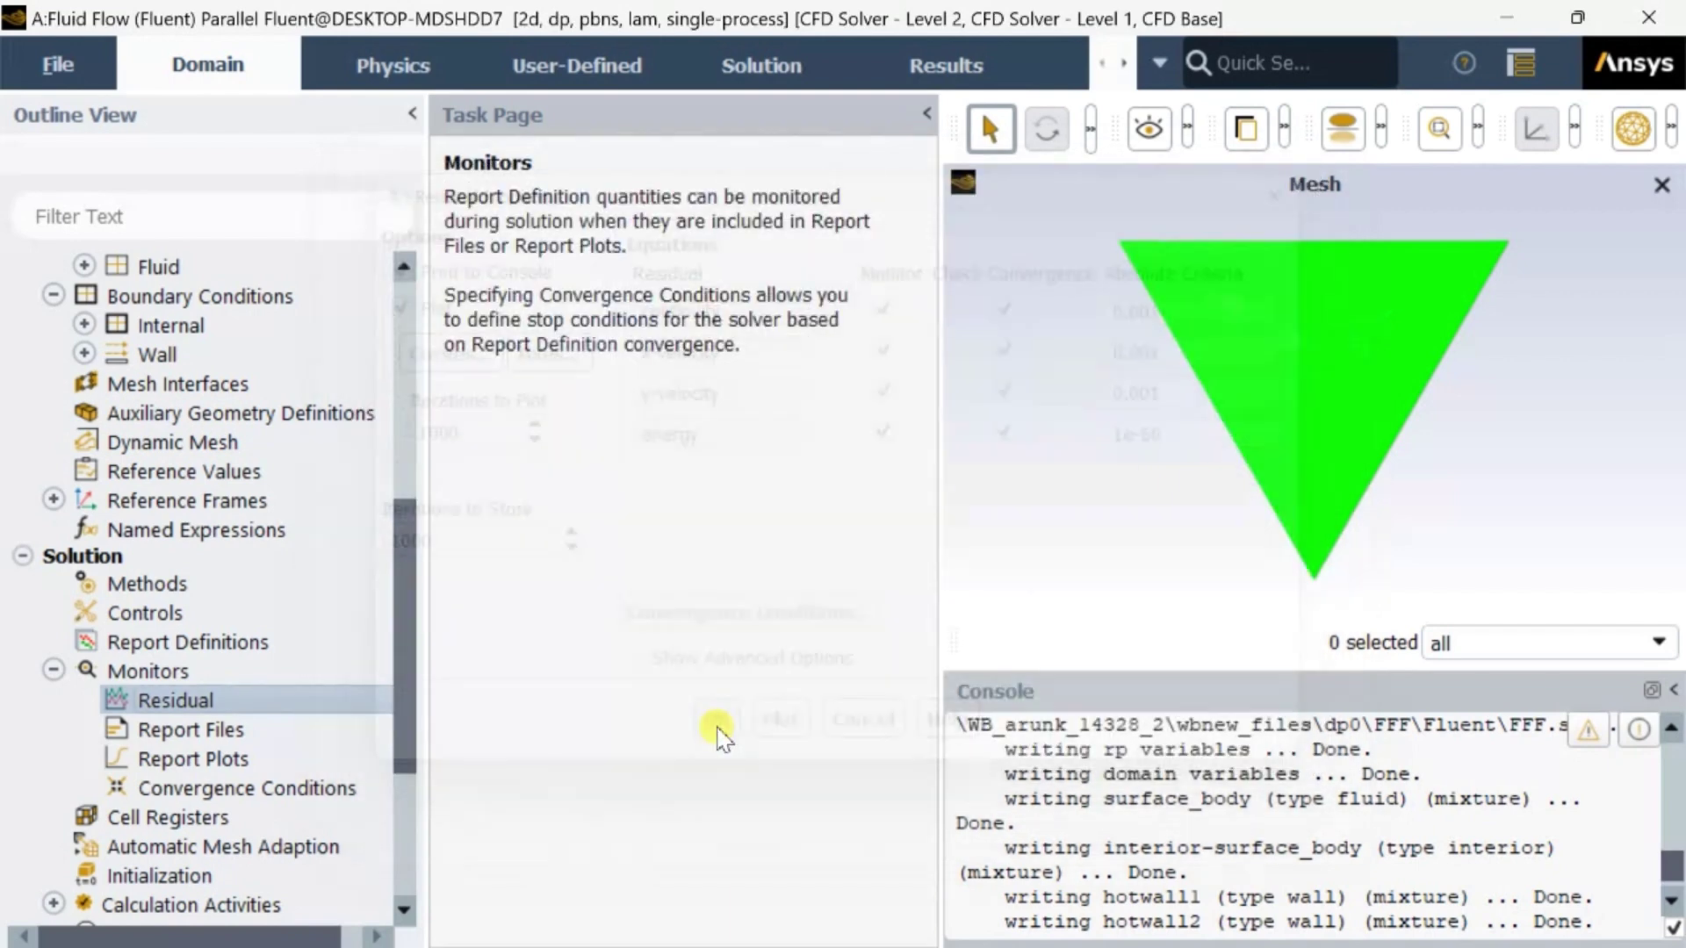
# Initialize the solution with the Hybrid Initialization method.
pyautogui.scroll(-1, 145, 702)
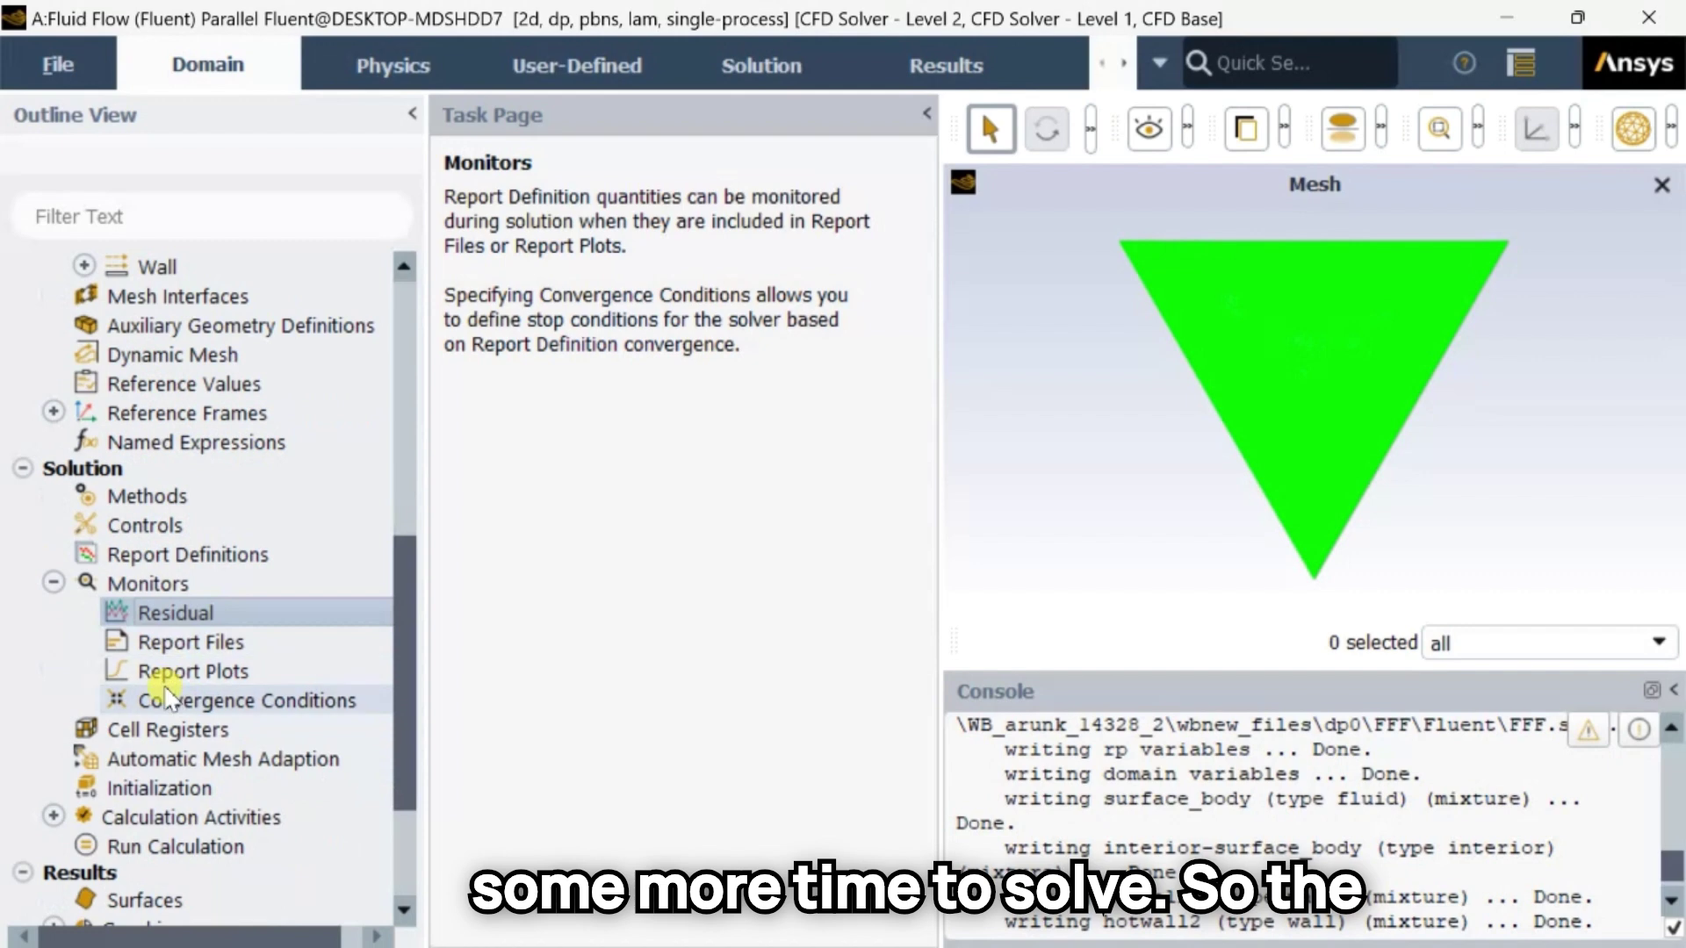
pyautogui.scroll(-1, 163, 707)
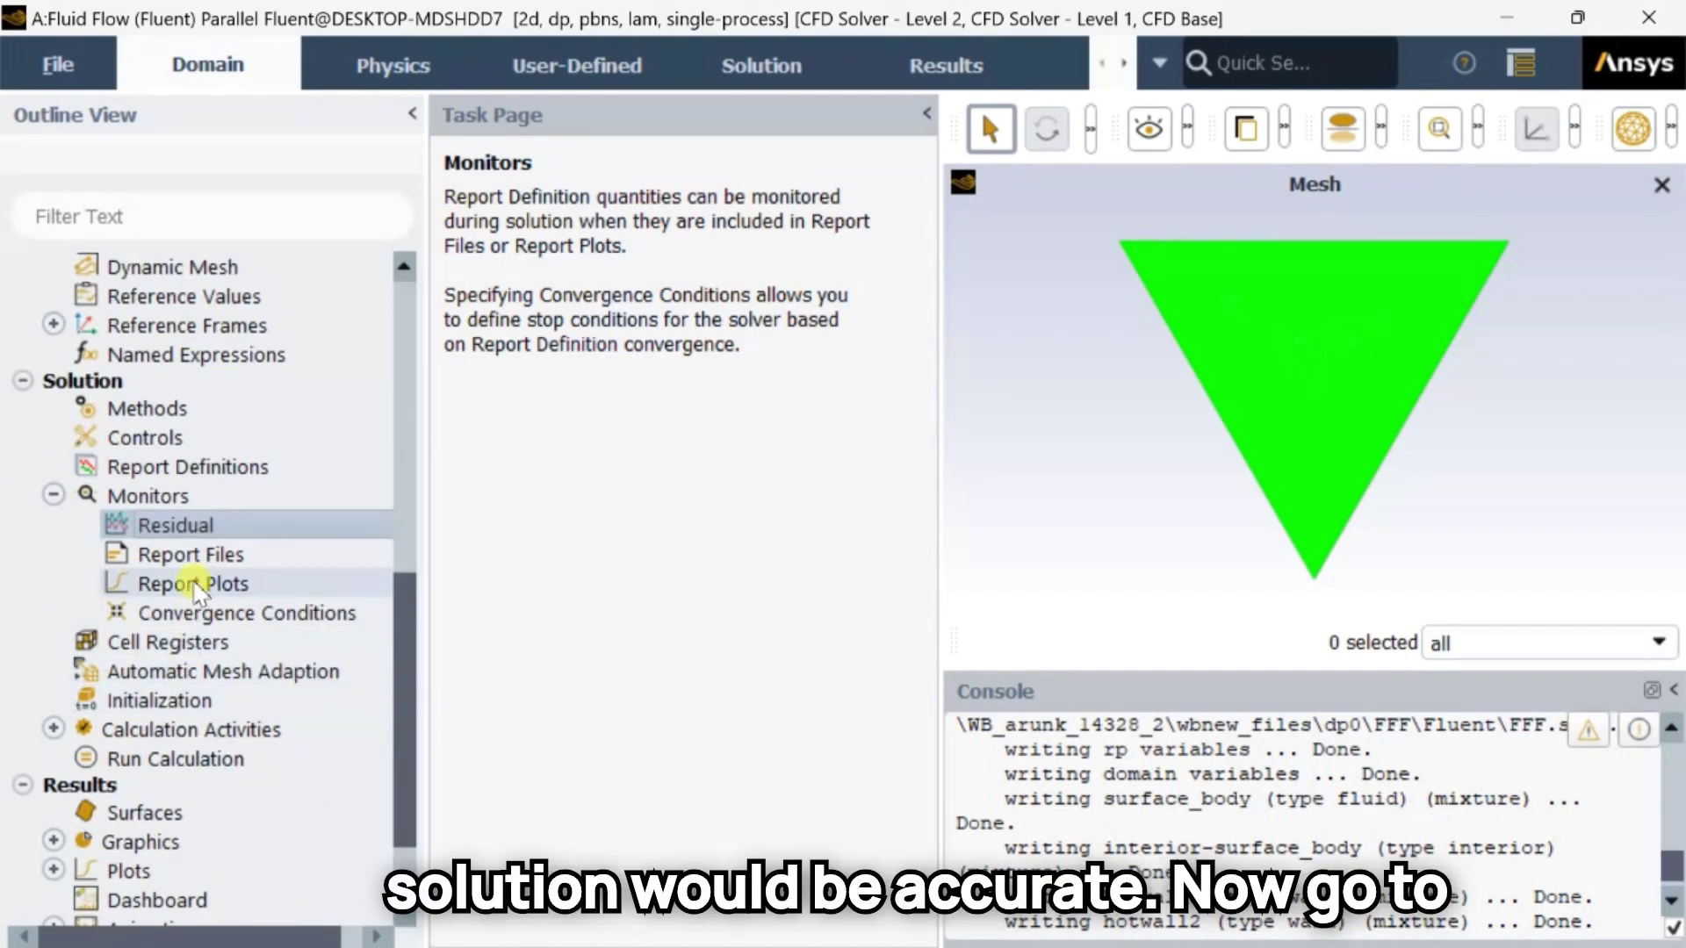
pyautogui.click(153, 701)
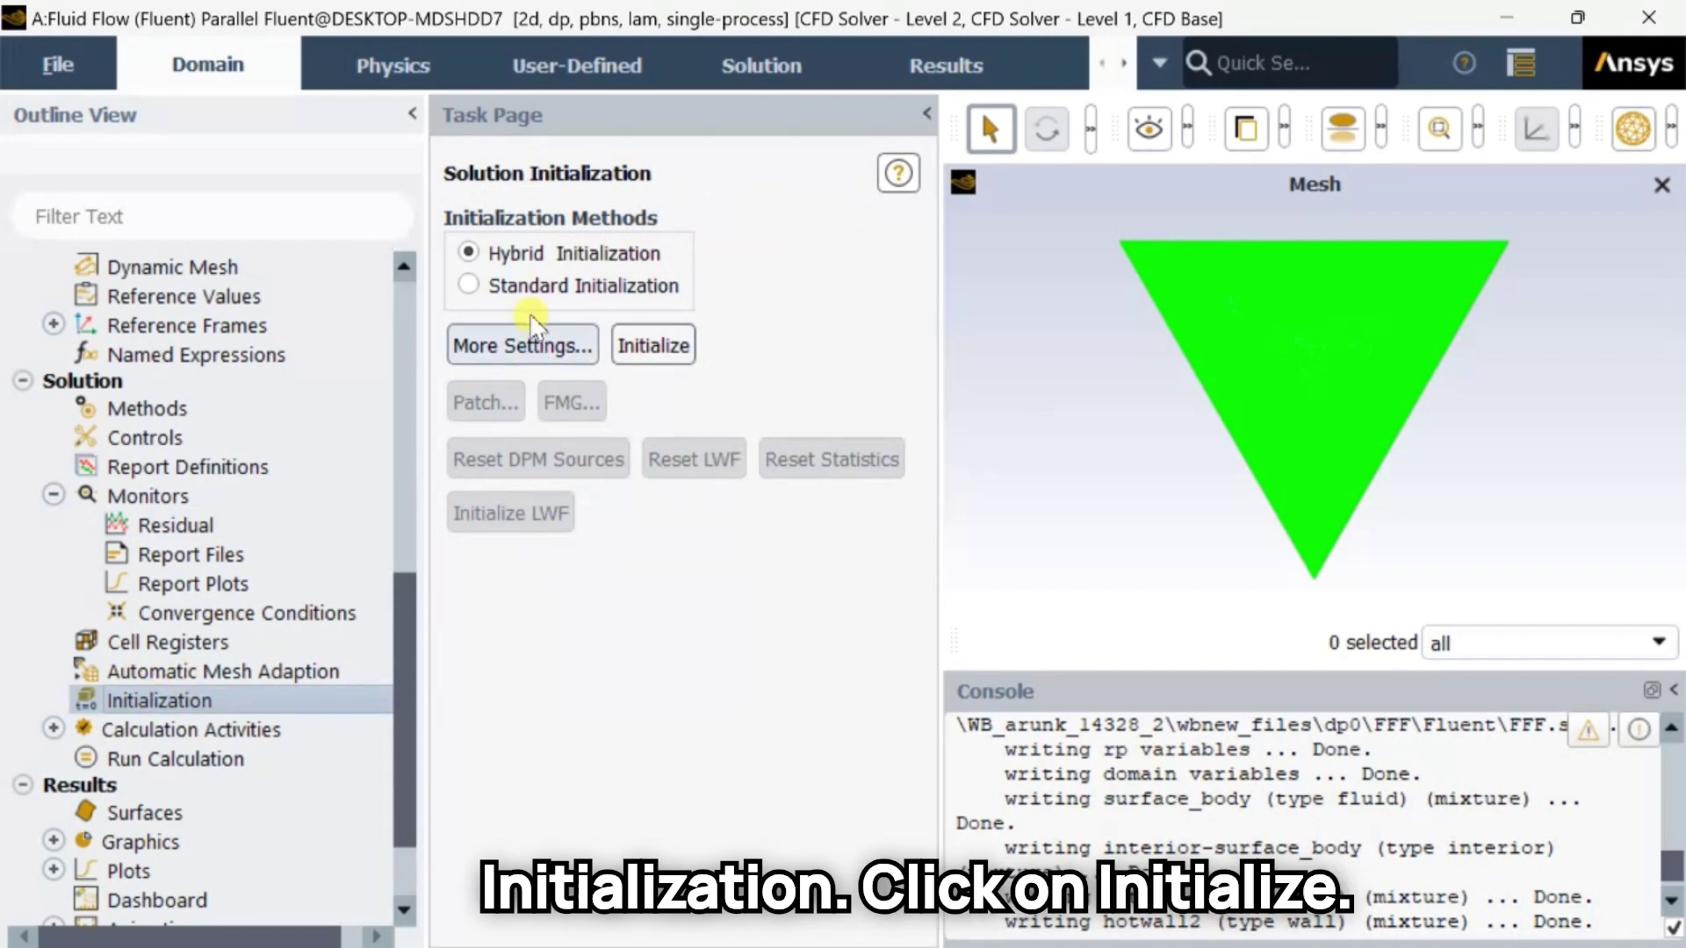
pyautogui.click(652, 346)
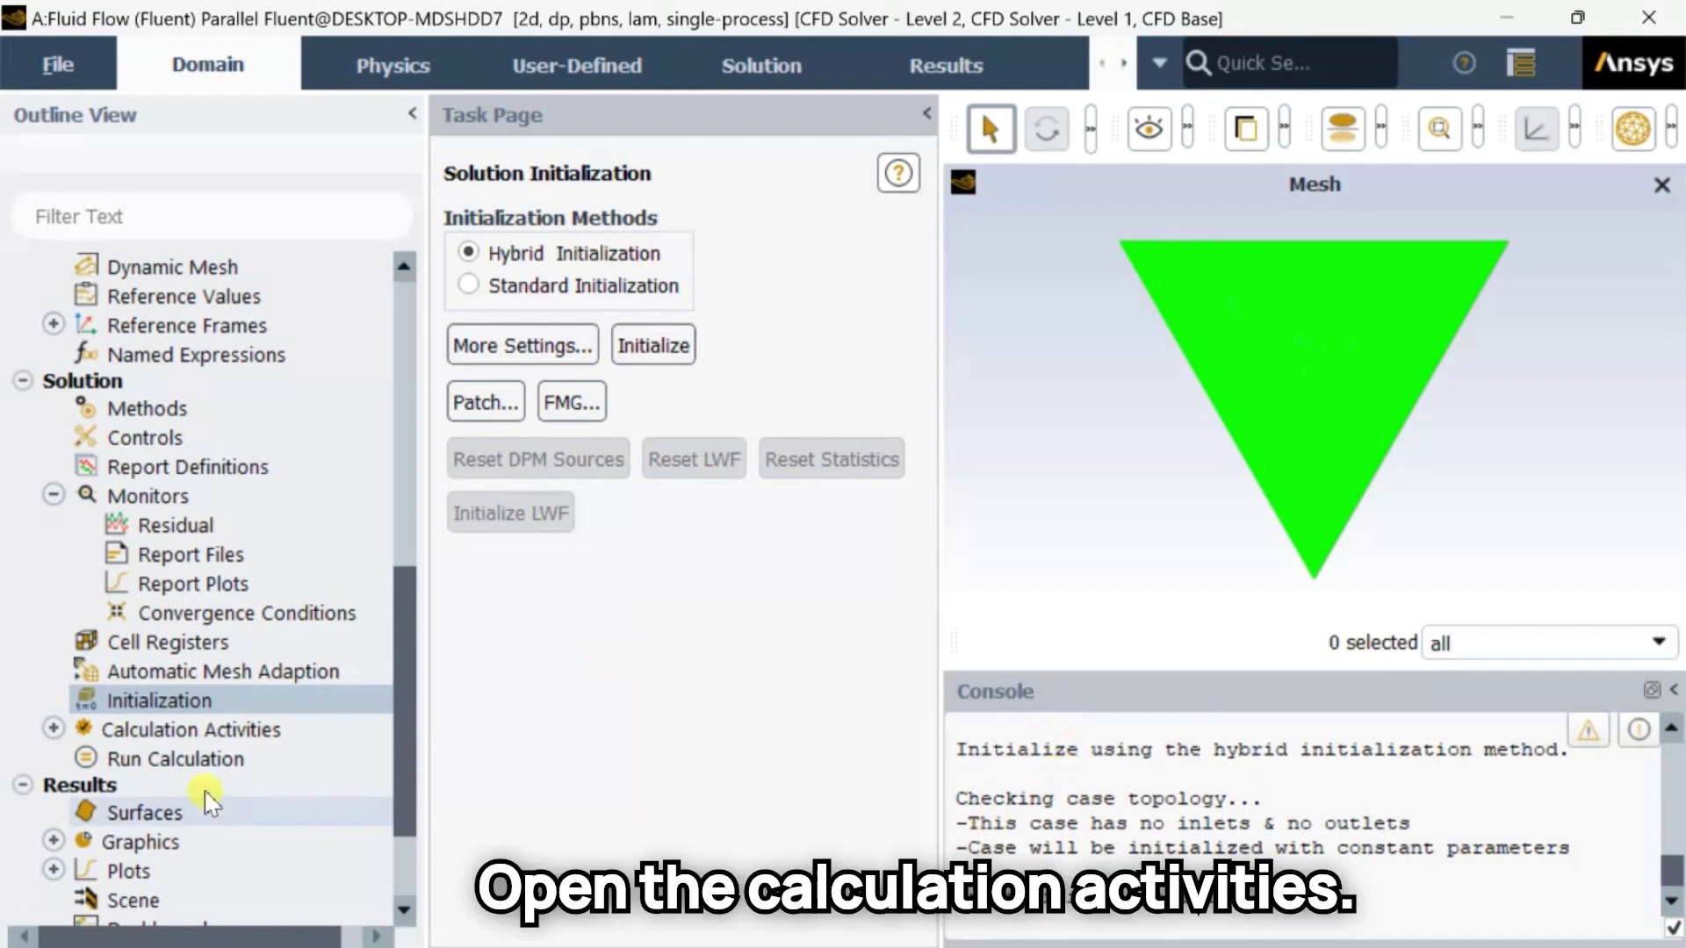
# Configure the autosave calculation activity to save the data file every 10 iterations.
pyautogui.click(53, 730)
pyautogui.scroll(-2, 109, 676)
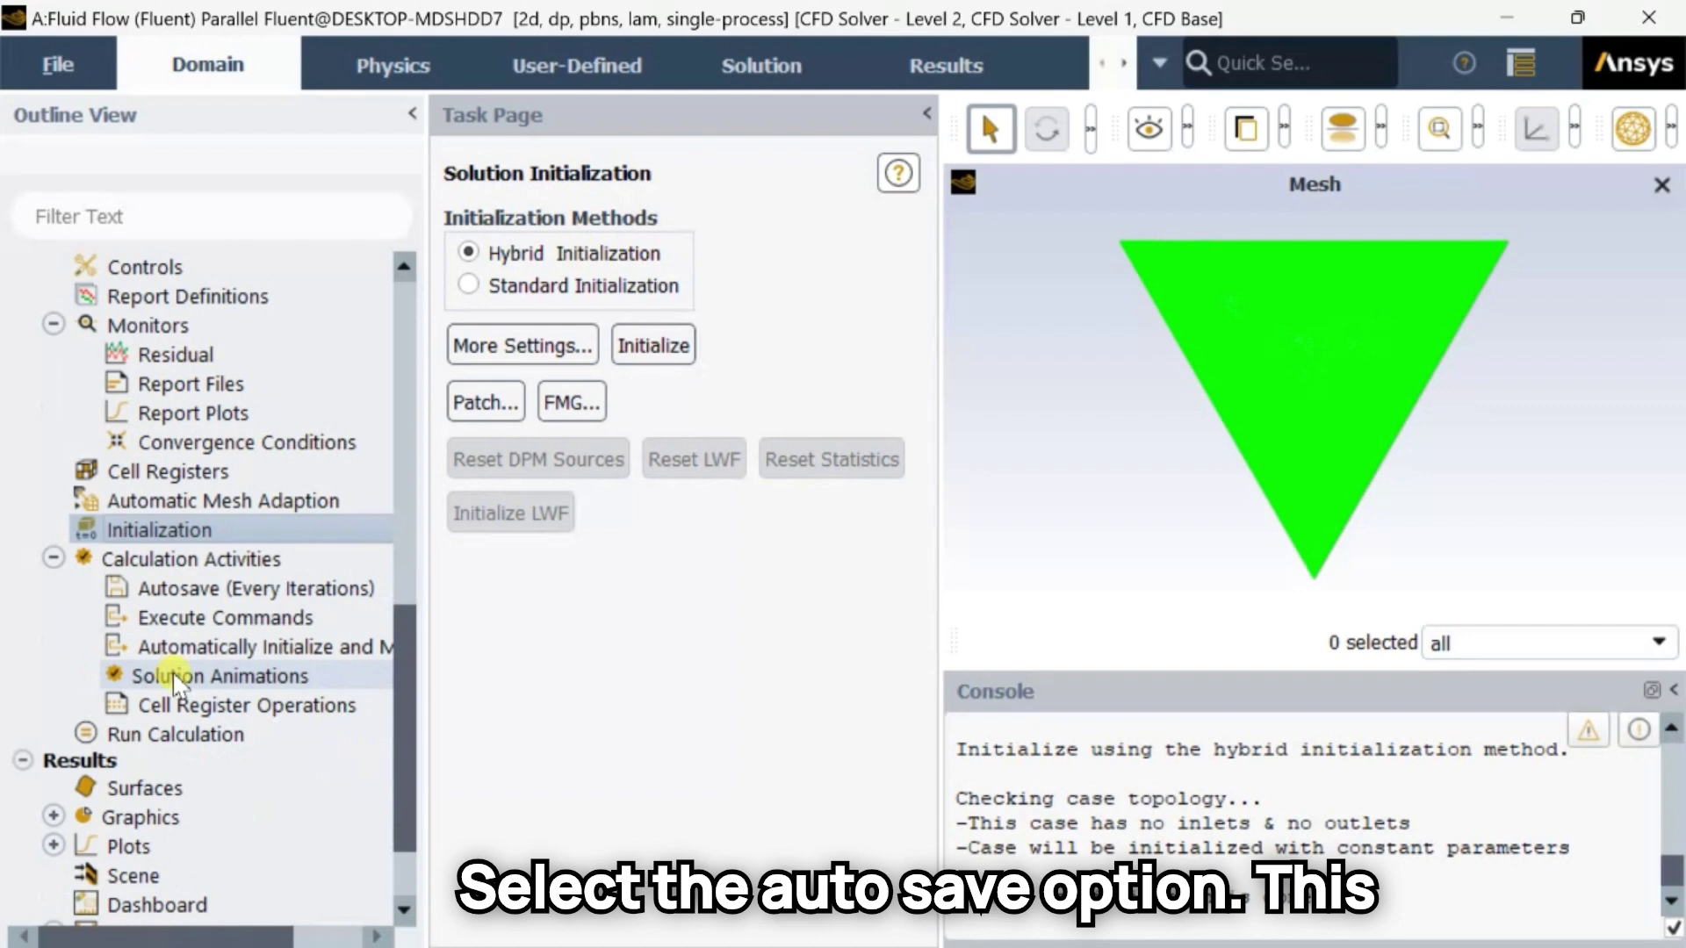
pyautogui.click(225, 594)
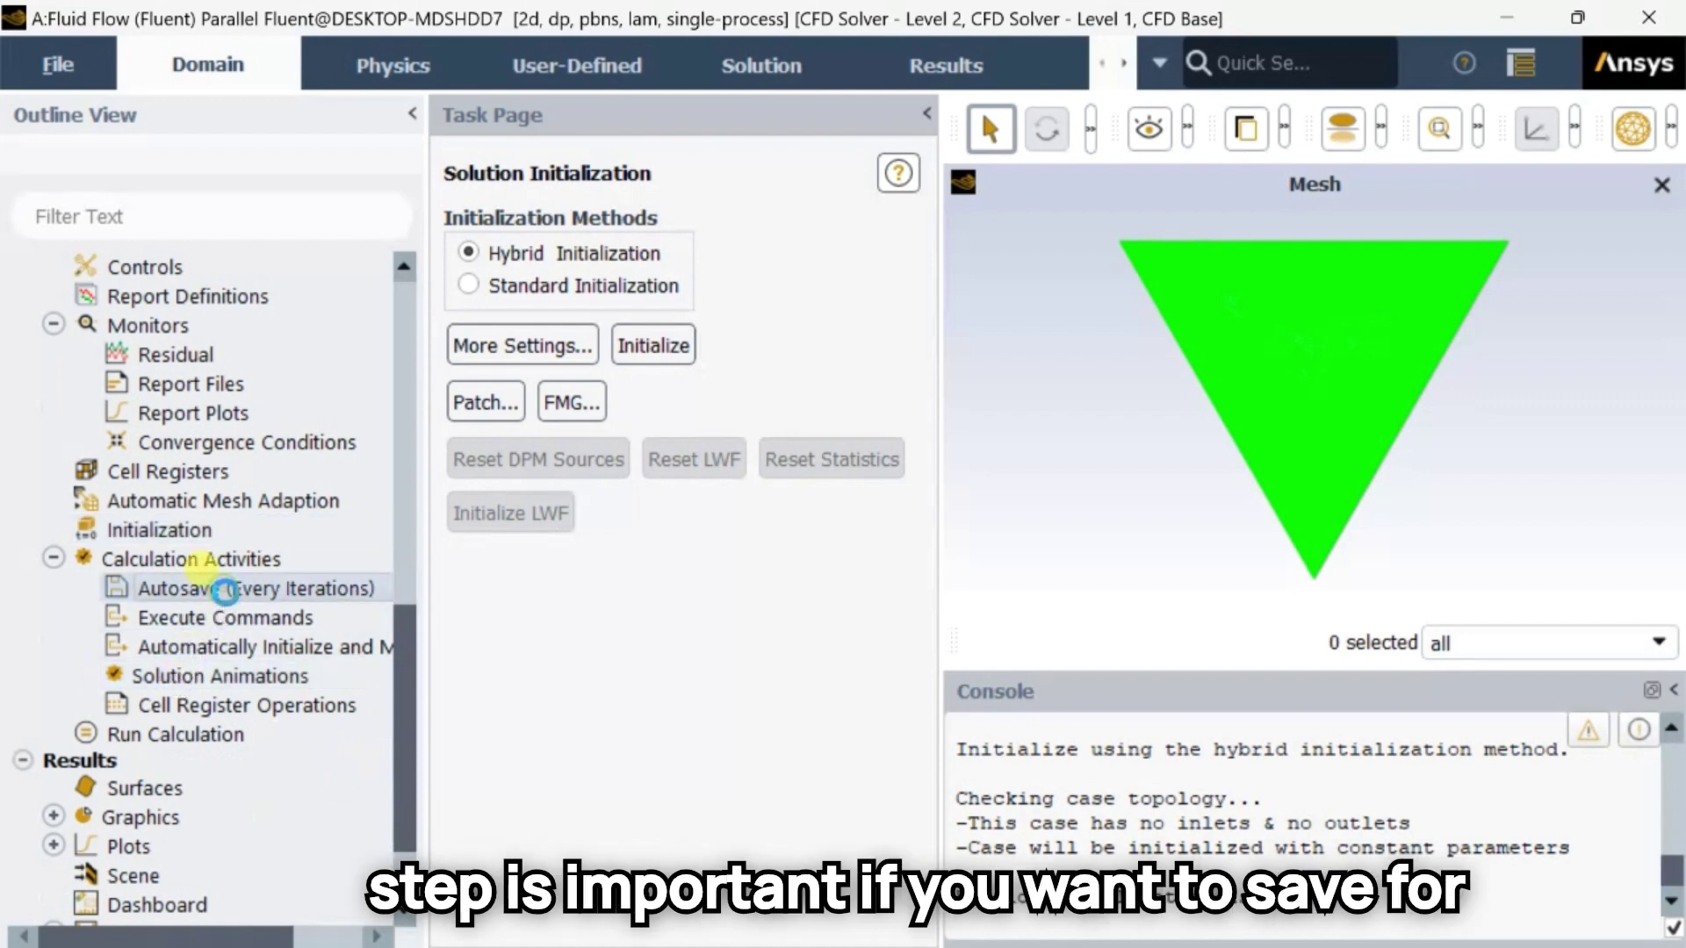
pyautogui.doubleClick(226, 588)
pyautogui.moveTo(671, 436); pyautogui.dragTo(604, 186)
pyautogui.click(682, 228)
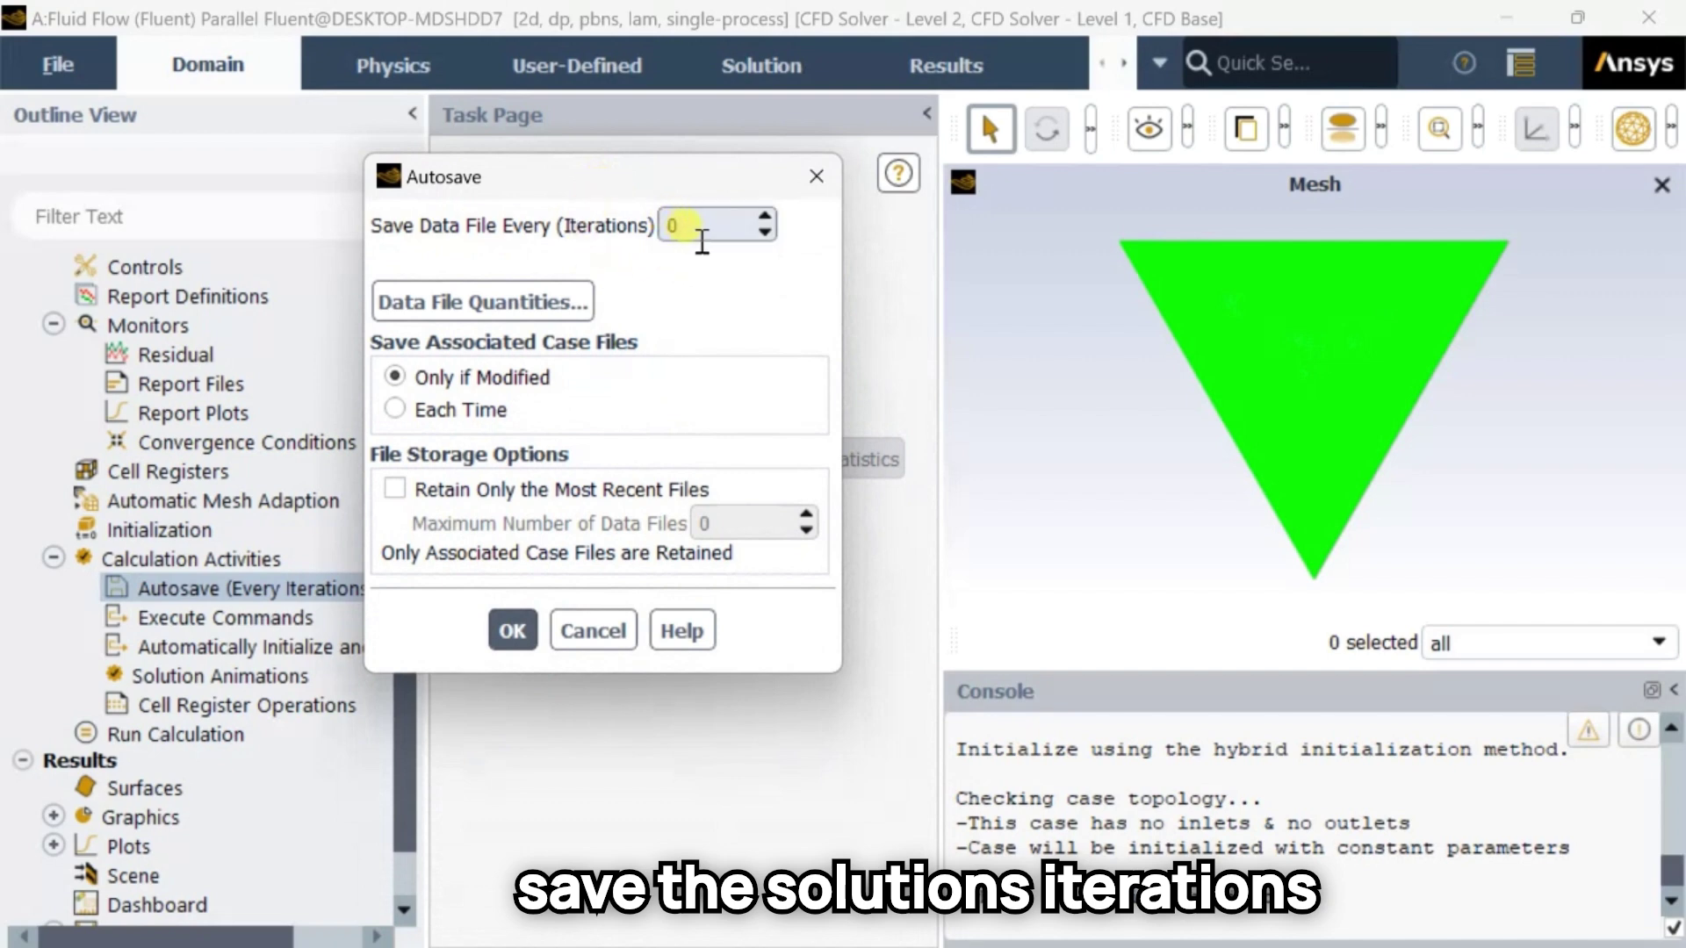
pyautogui.moveTo(702, 226); pyautogui.dragTo(651, 230)
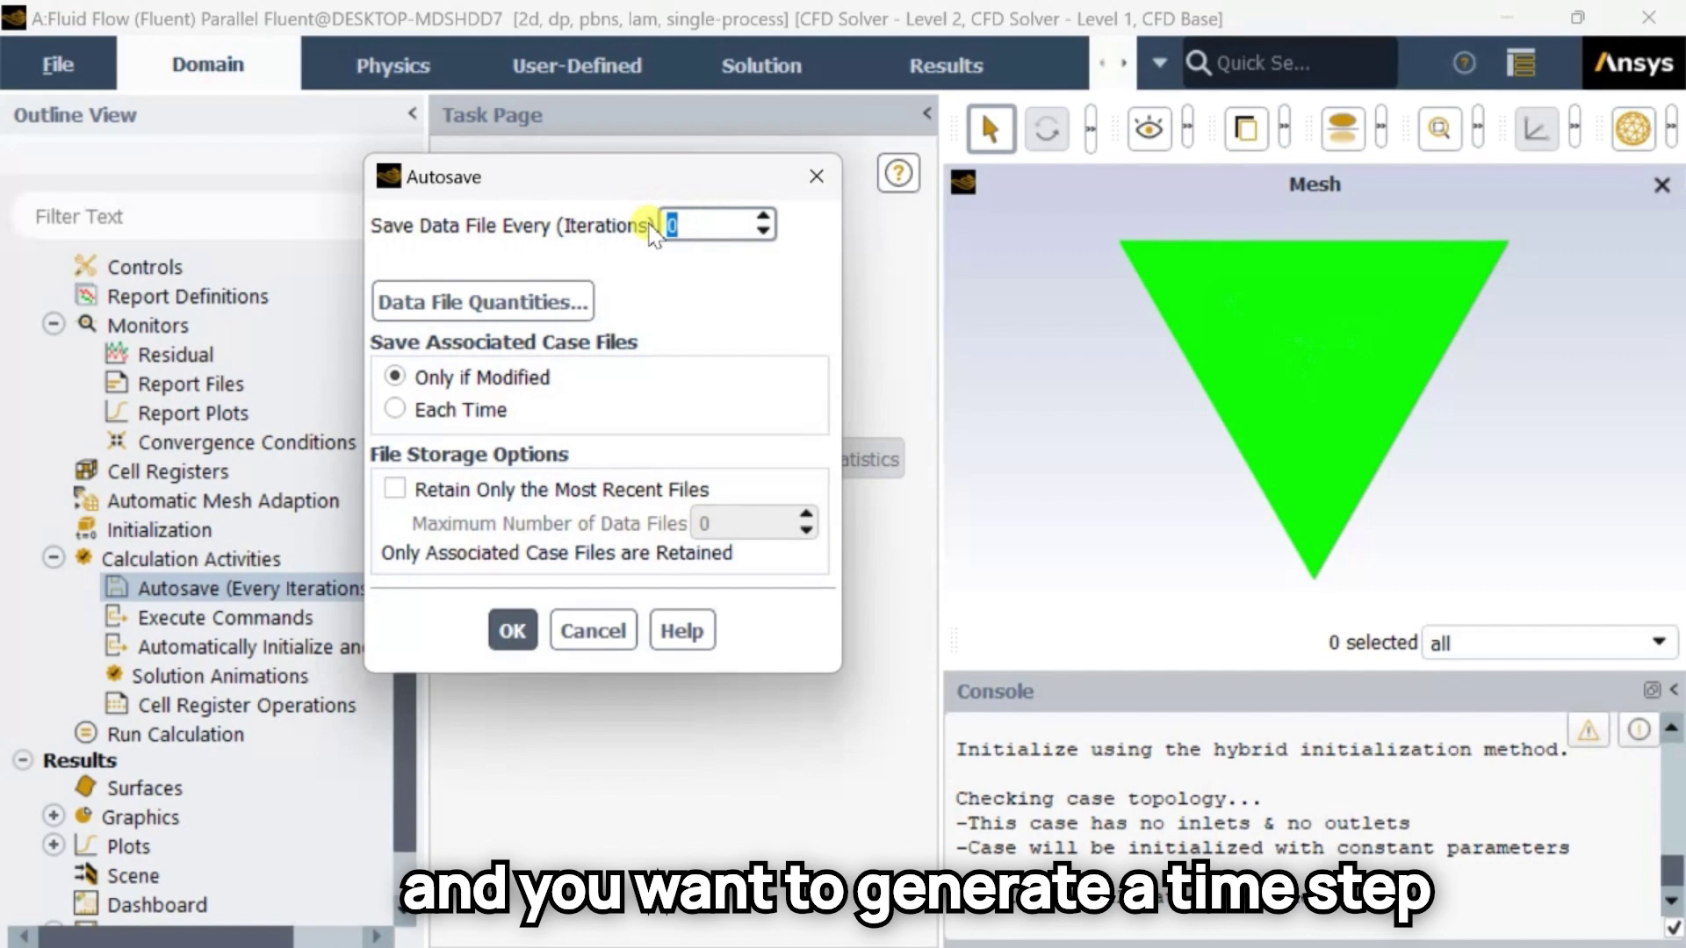
pyautogui.write('10')
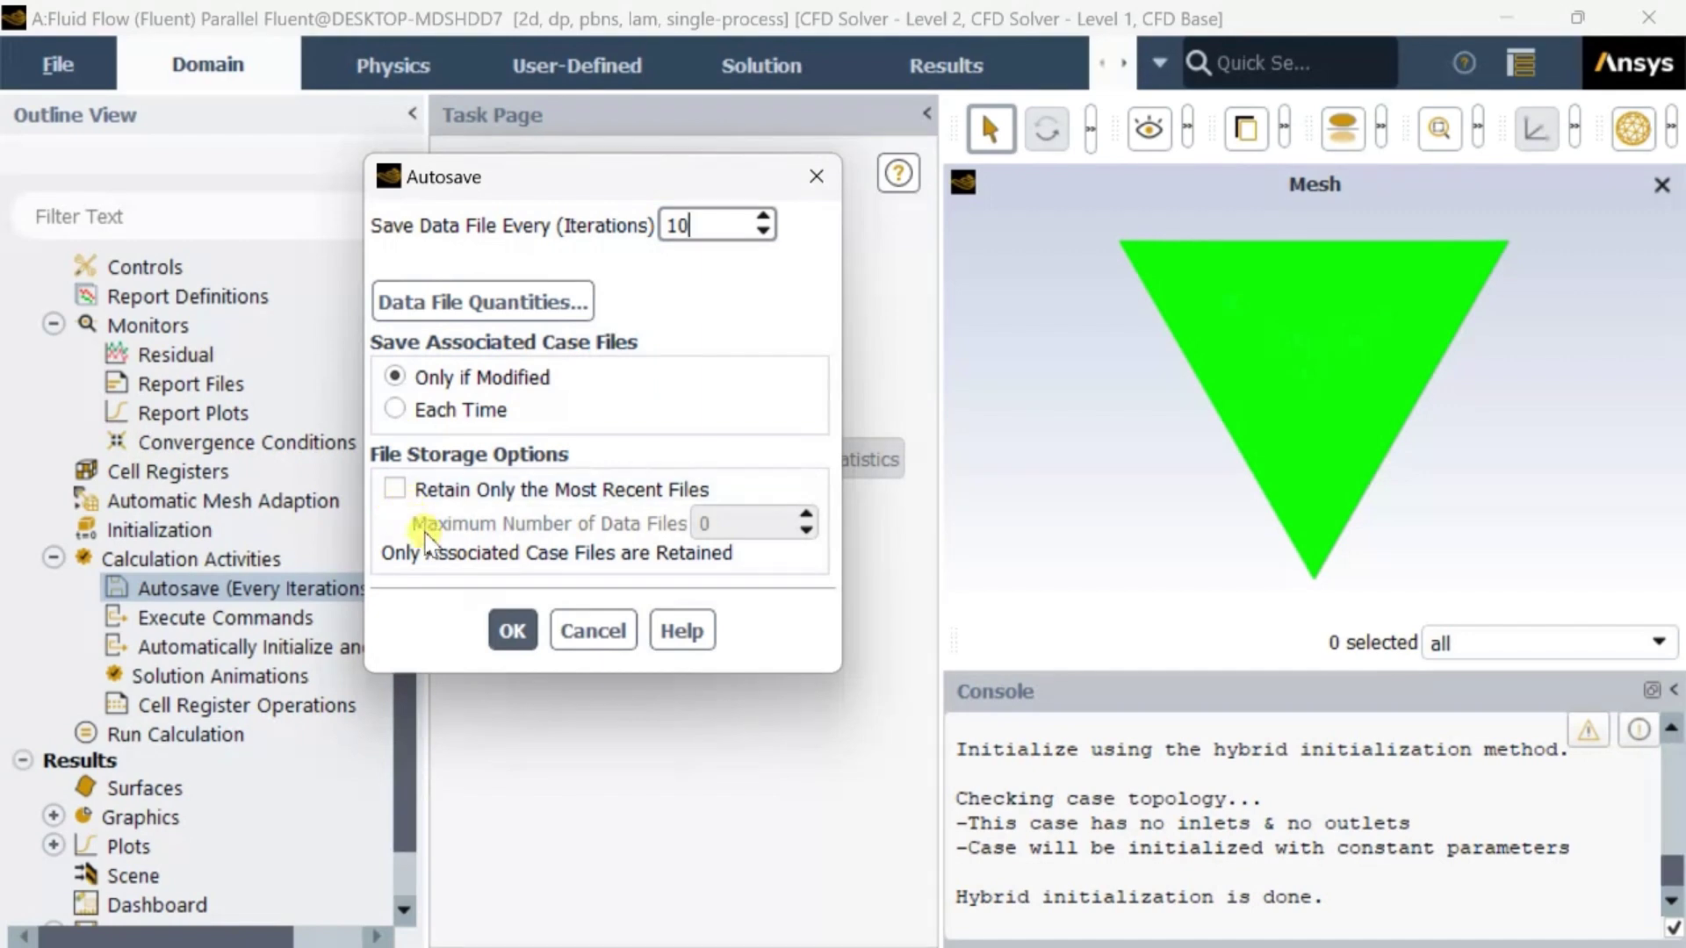
pyautogui.click(514, 632)
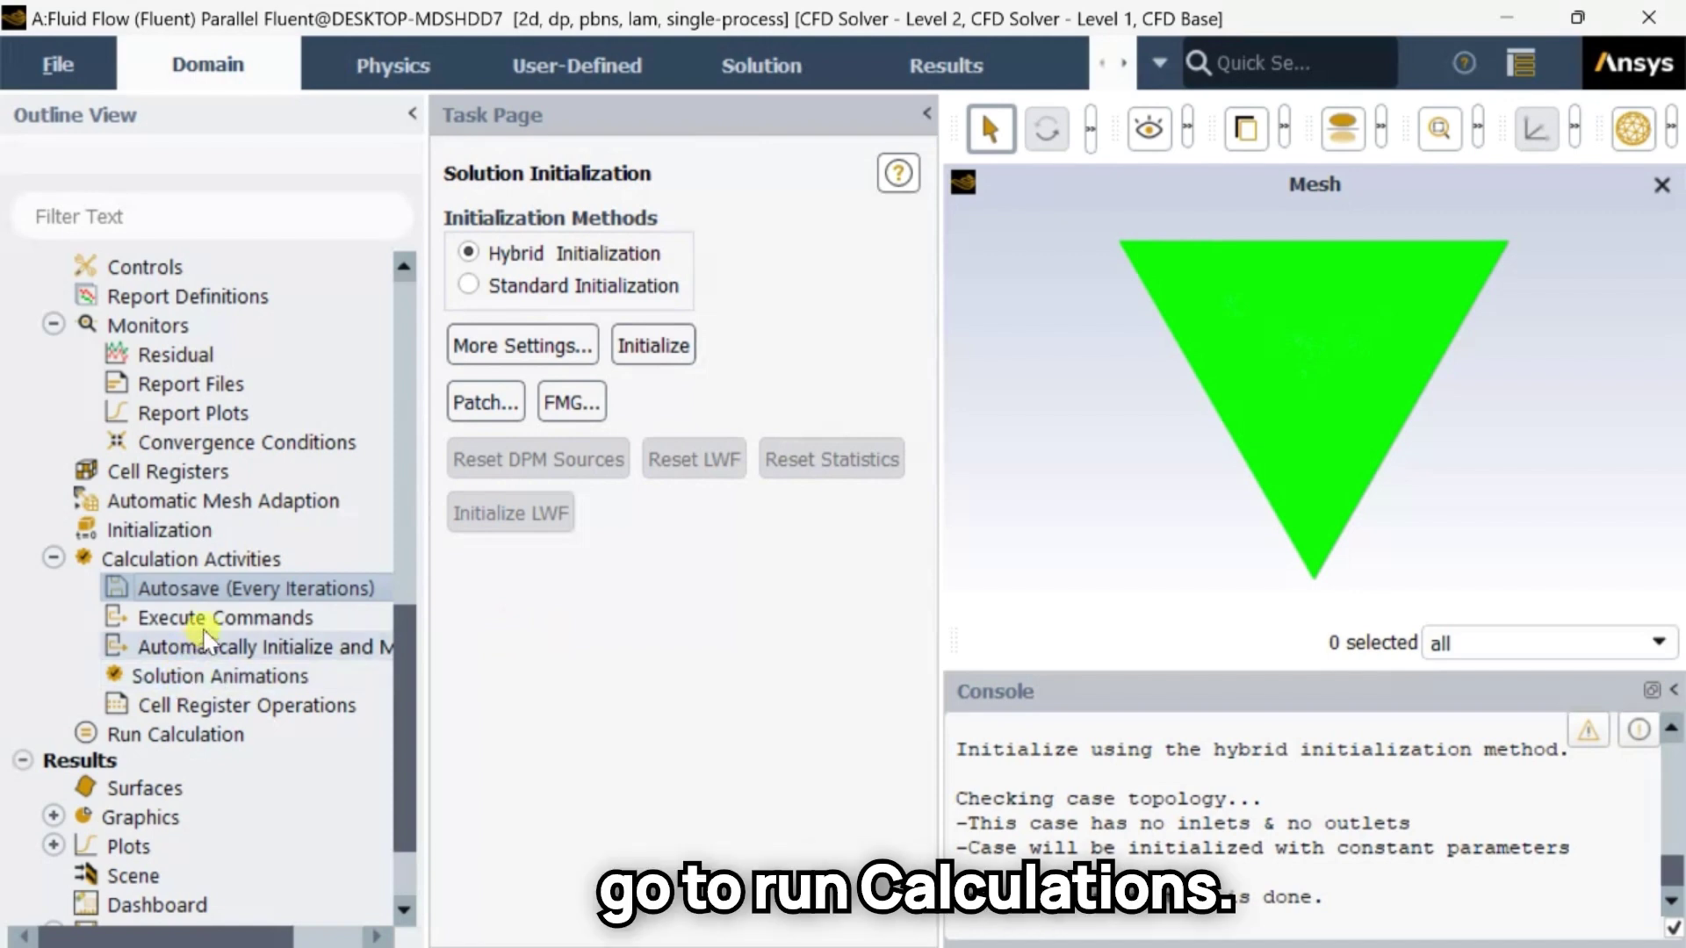
# Set the number of iterations to 1000, run the calculation and dismiss the completion notice.
pyautogui.click(191, 738)
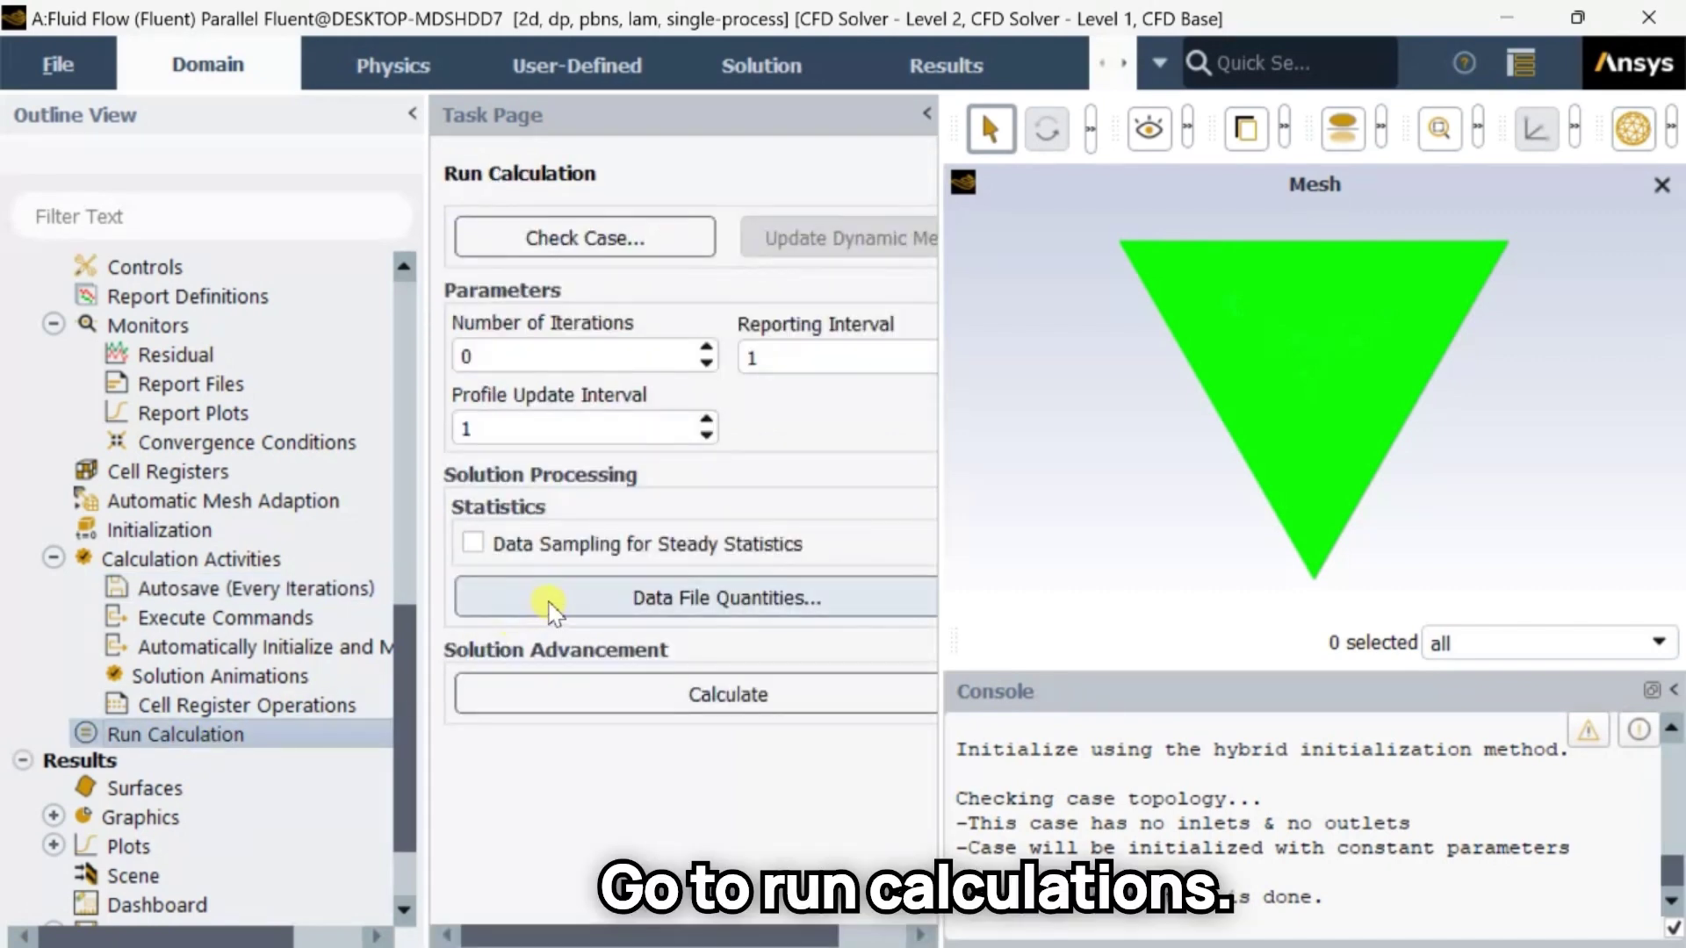
pyautogui.doubleClick(504, 355)
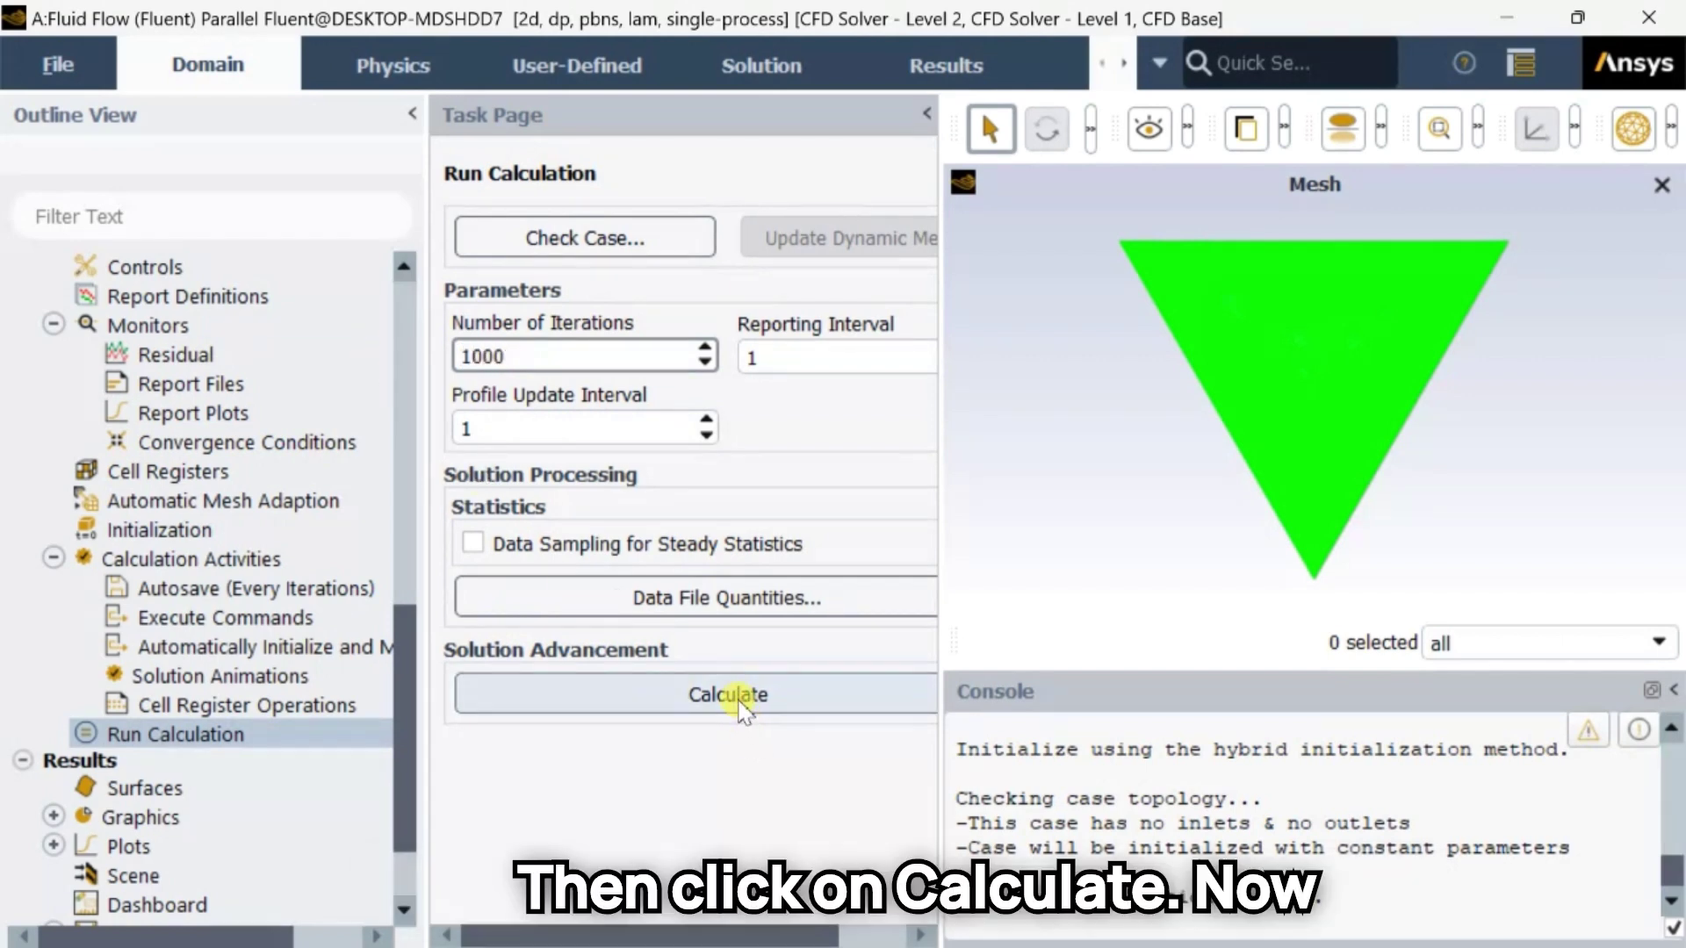
pyautogui.click(736, 698)
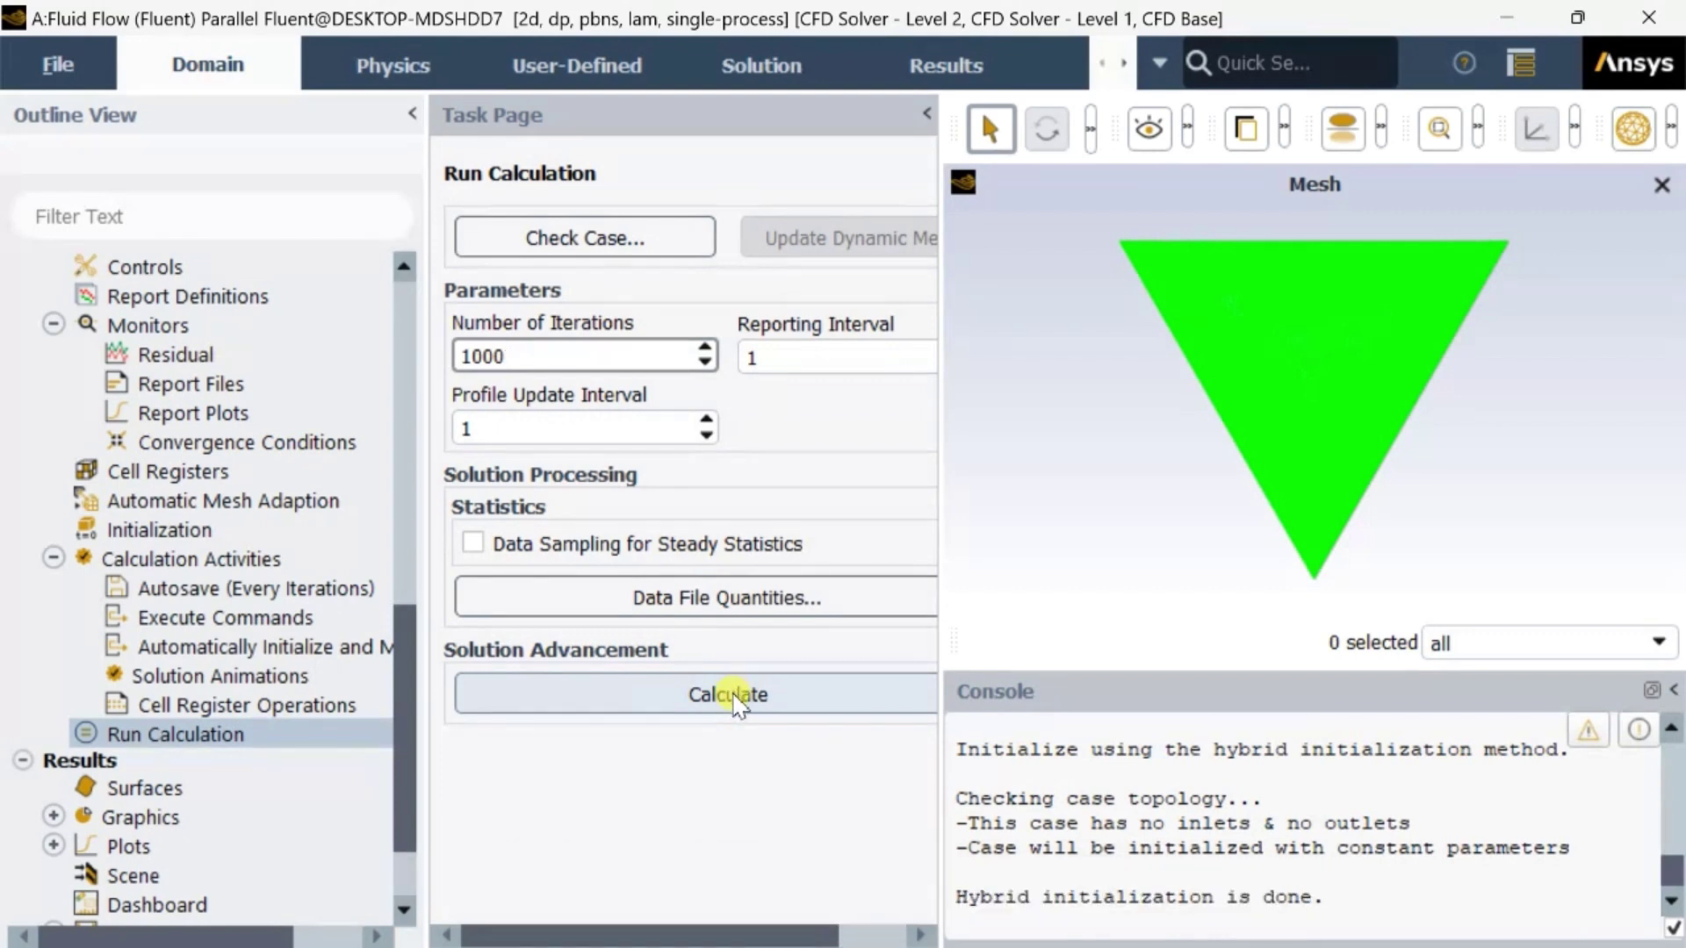
pyautogui.click(736, 700)
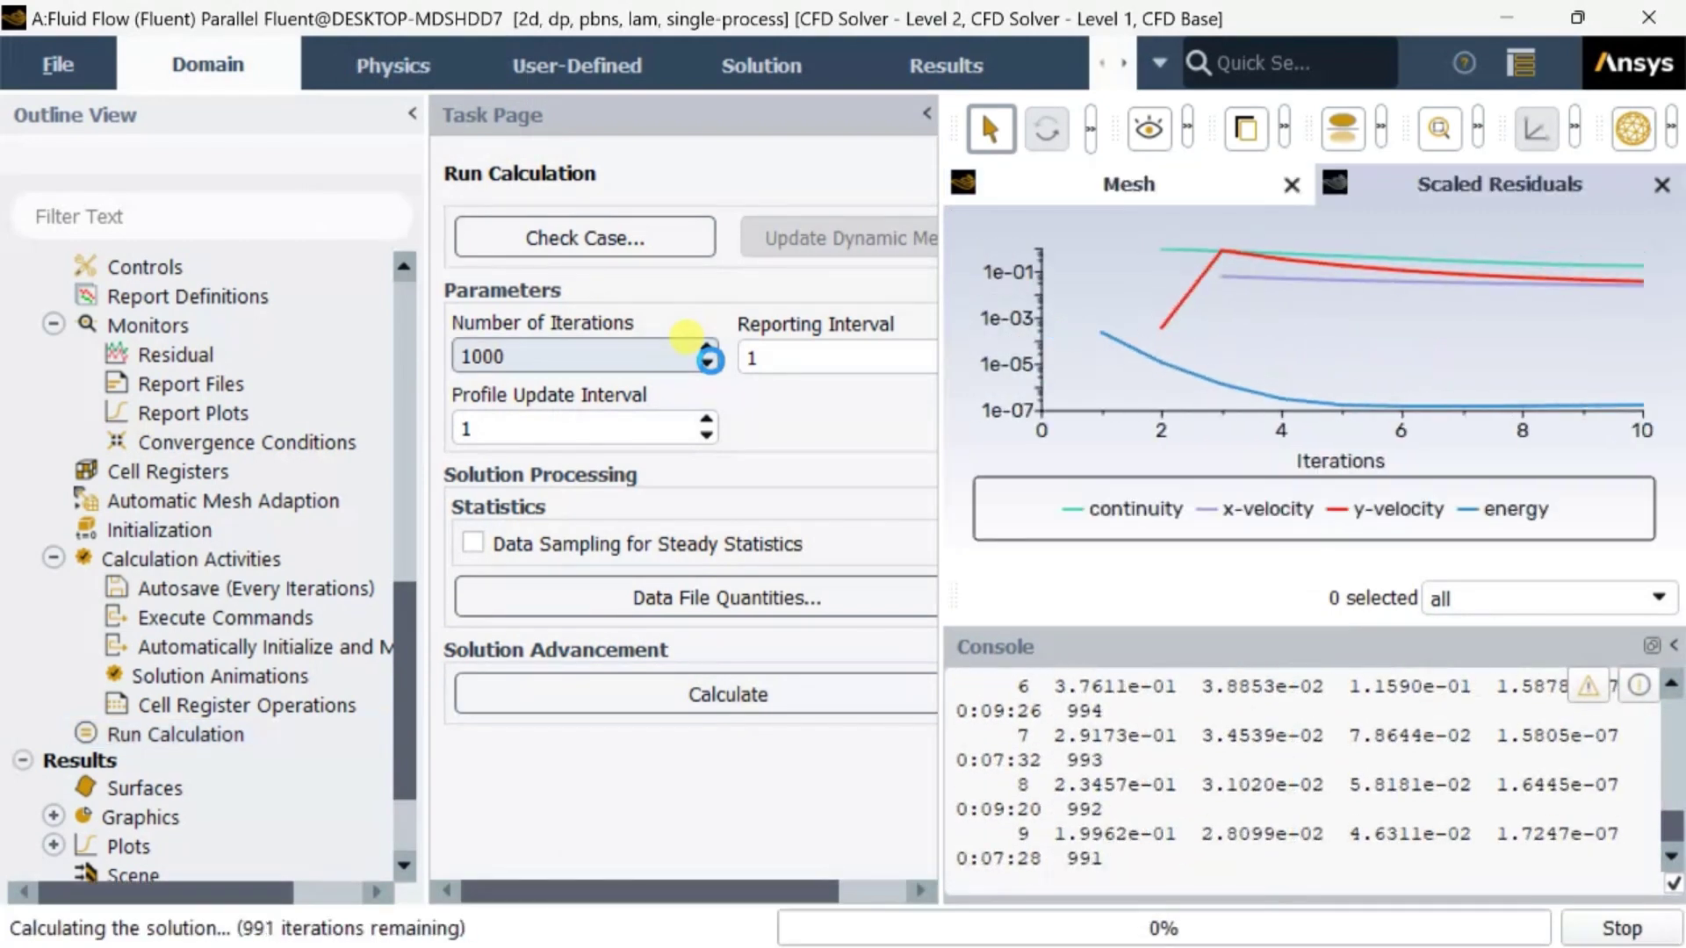
pyautogui.click(855, 529)
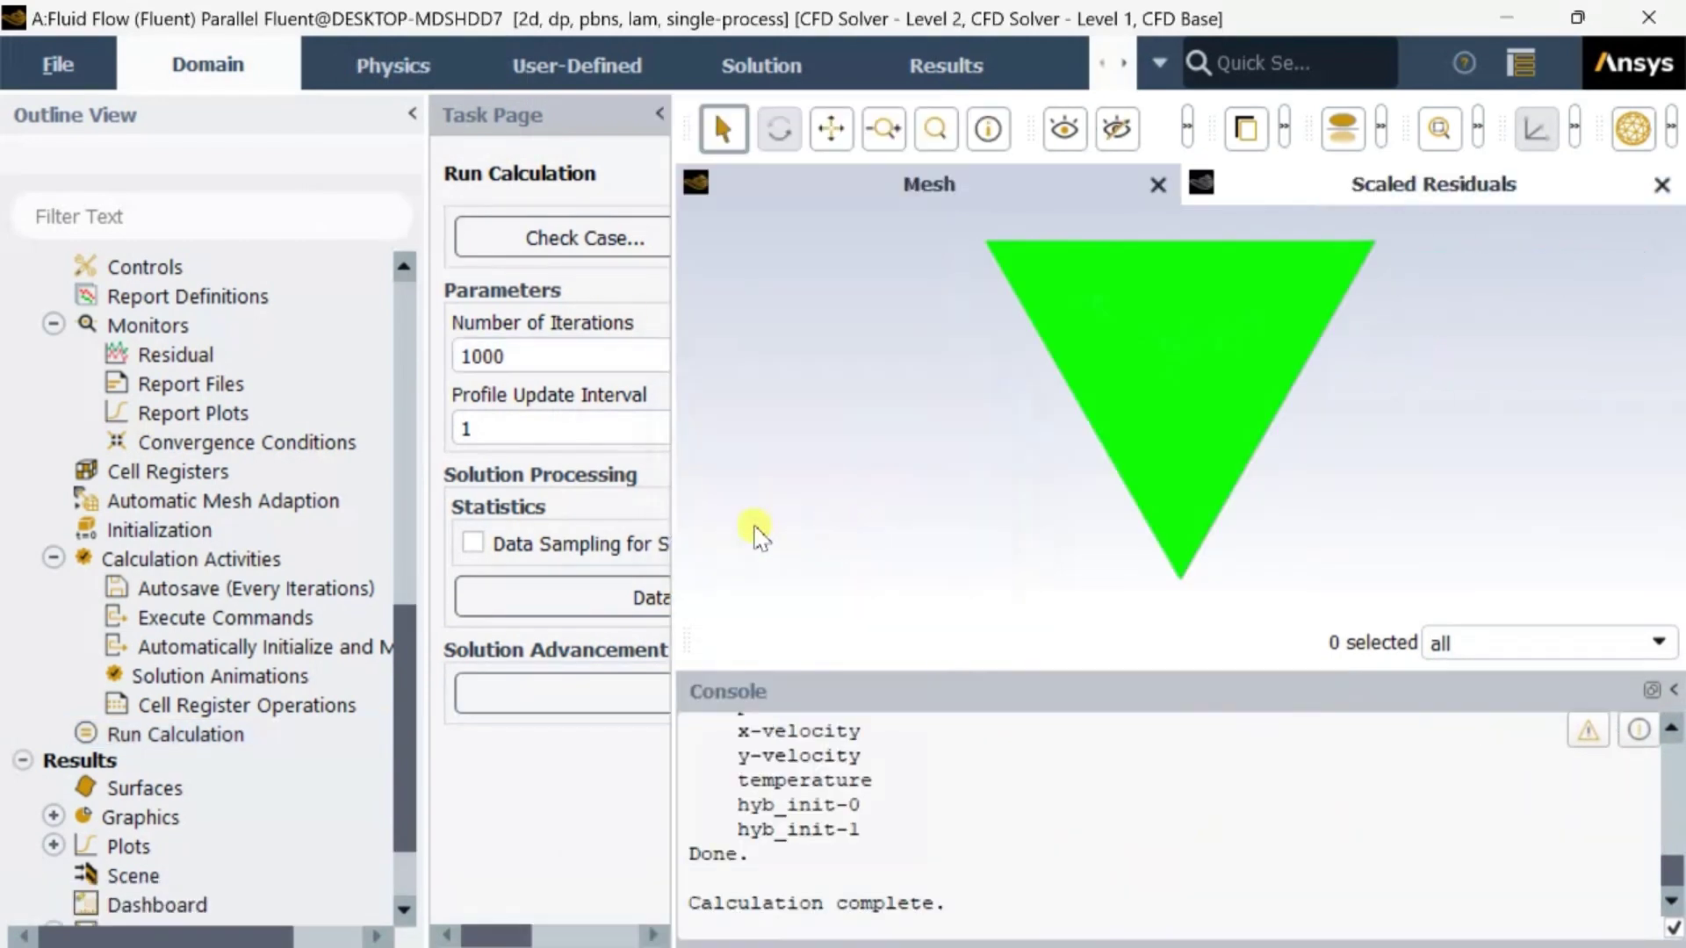
# Review the final iterations in the console and display the Scaled Residuals plot.
pyautogui.moveTo(677, 489); pyautogui.dragTo(779, 500)
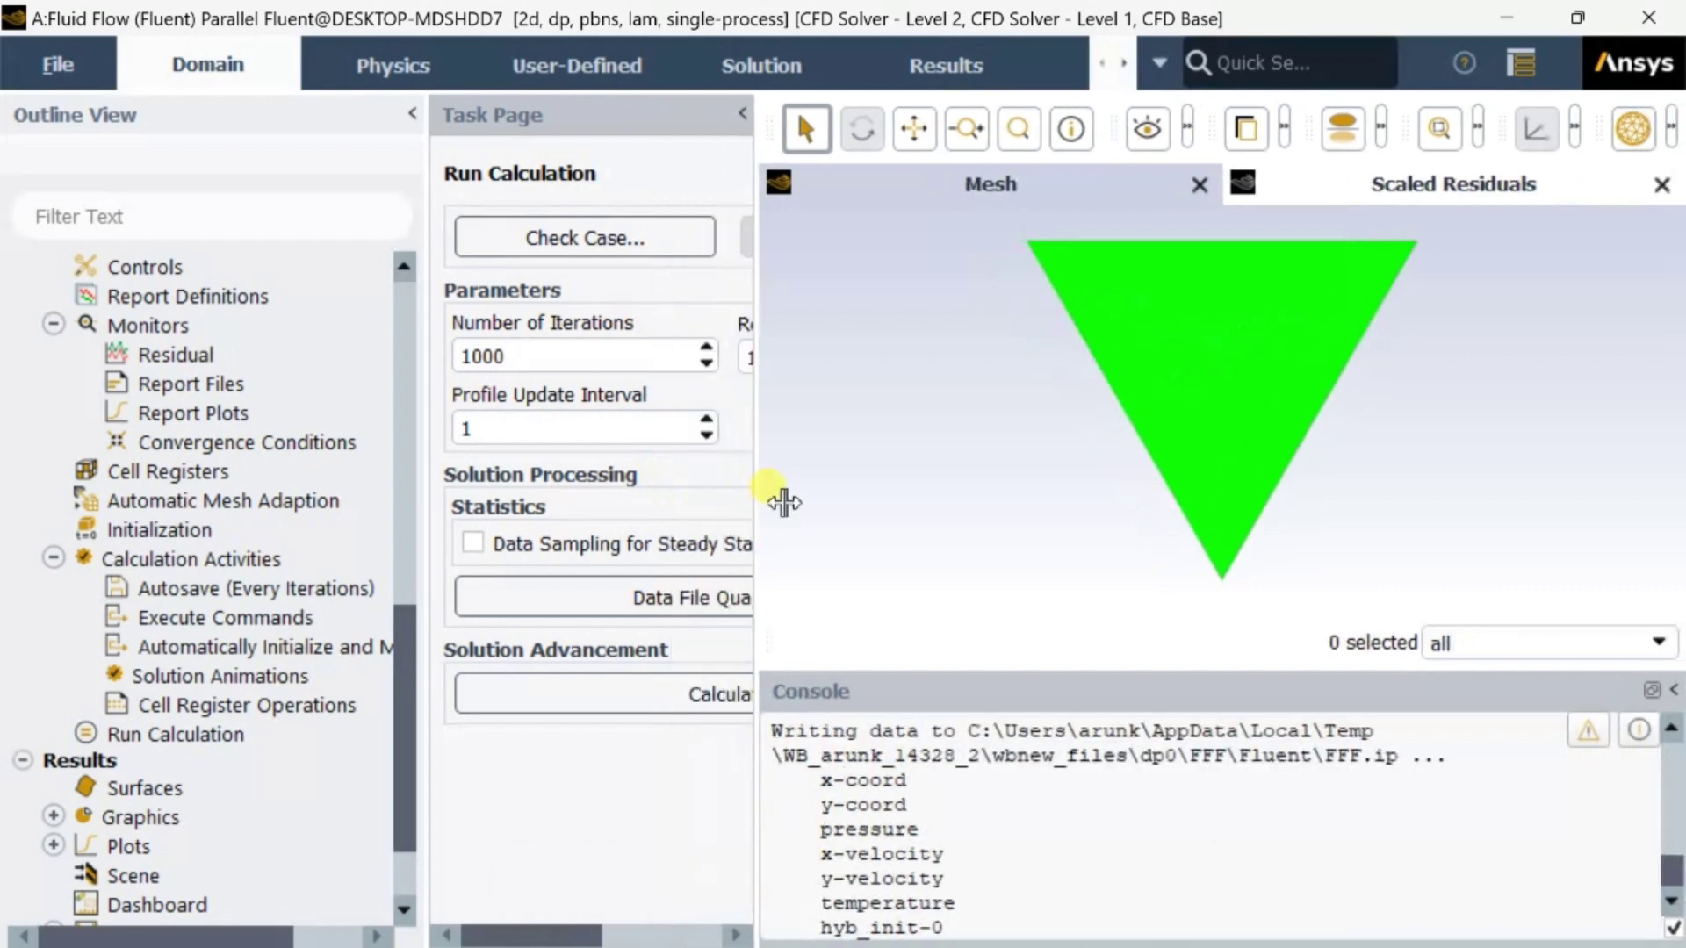
pyautogui.scroll(5, 919, 745)
pyautogui.scroll(-2, 914, 771)
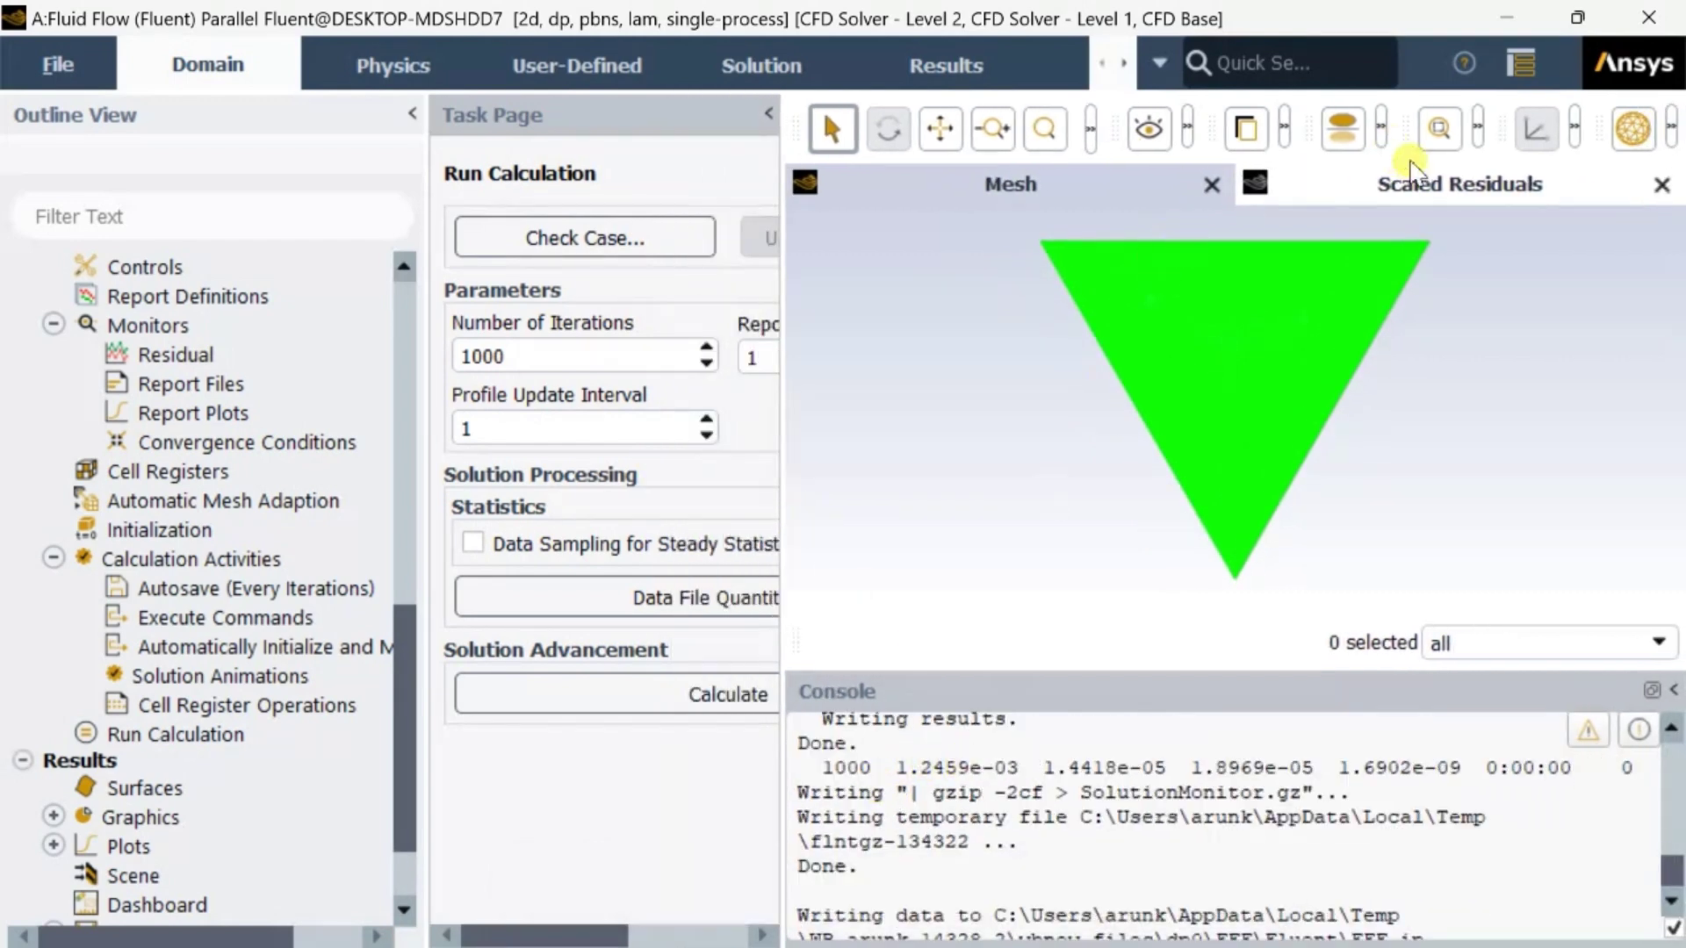
pyautogui.click(1418, 185)
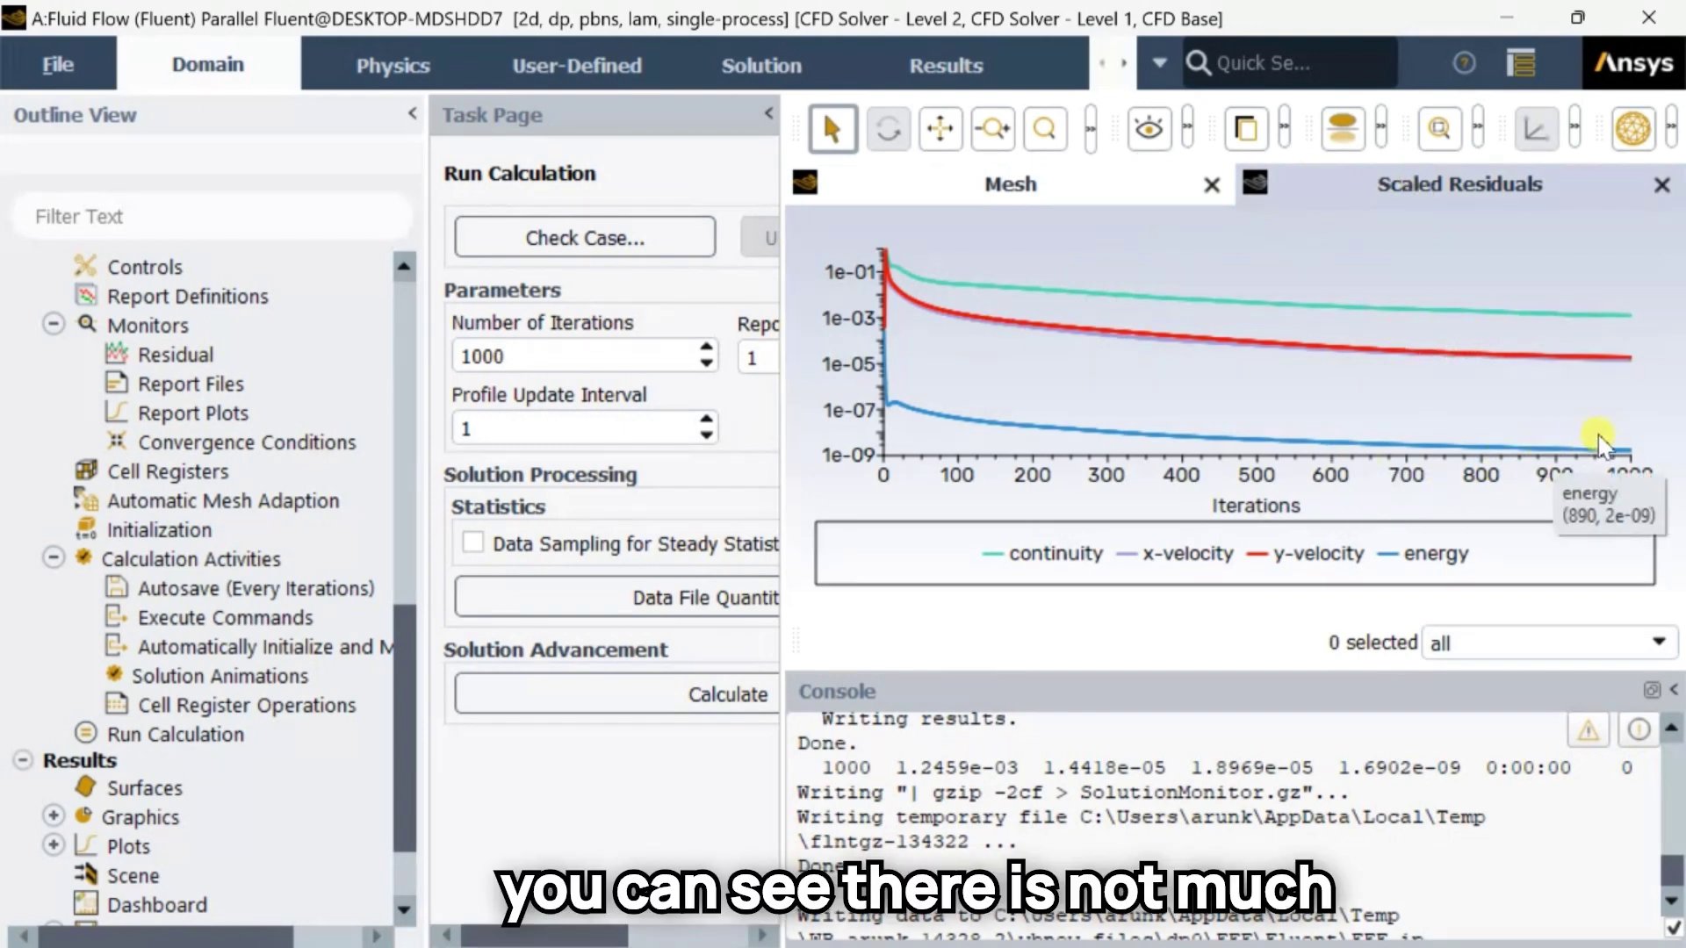
# Close Fluent and open the Results cell of the Fluid Flow (Fluent) system in CFD-Post.
pyautogui.click(1656, 15)
pyautogui.click(845, 530)
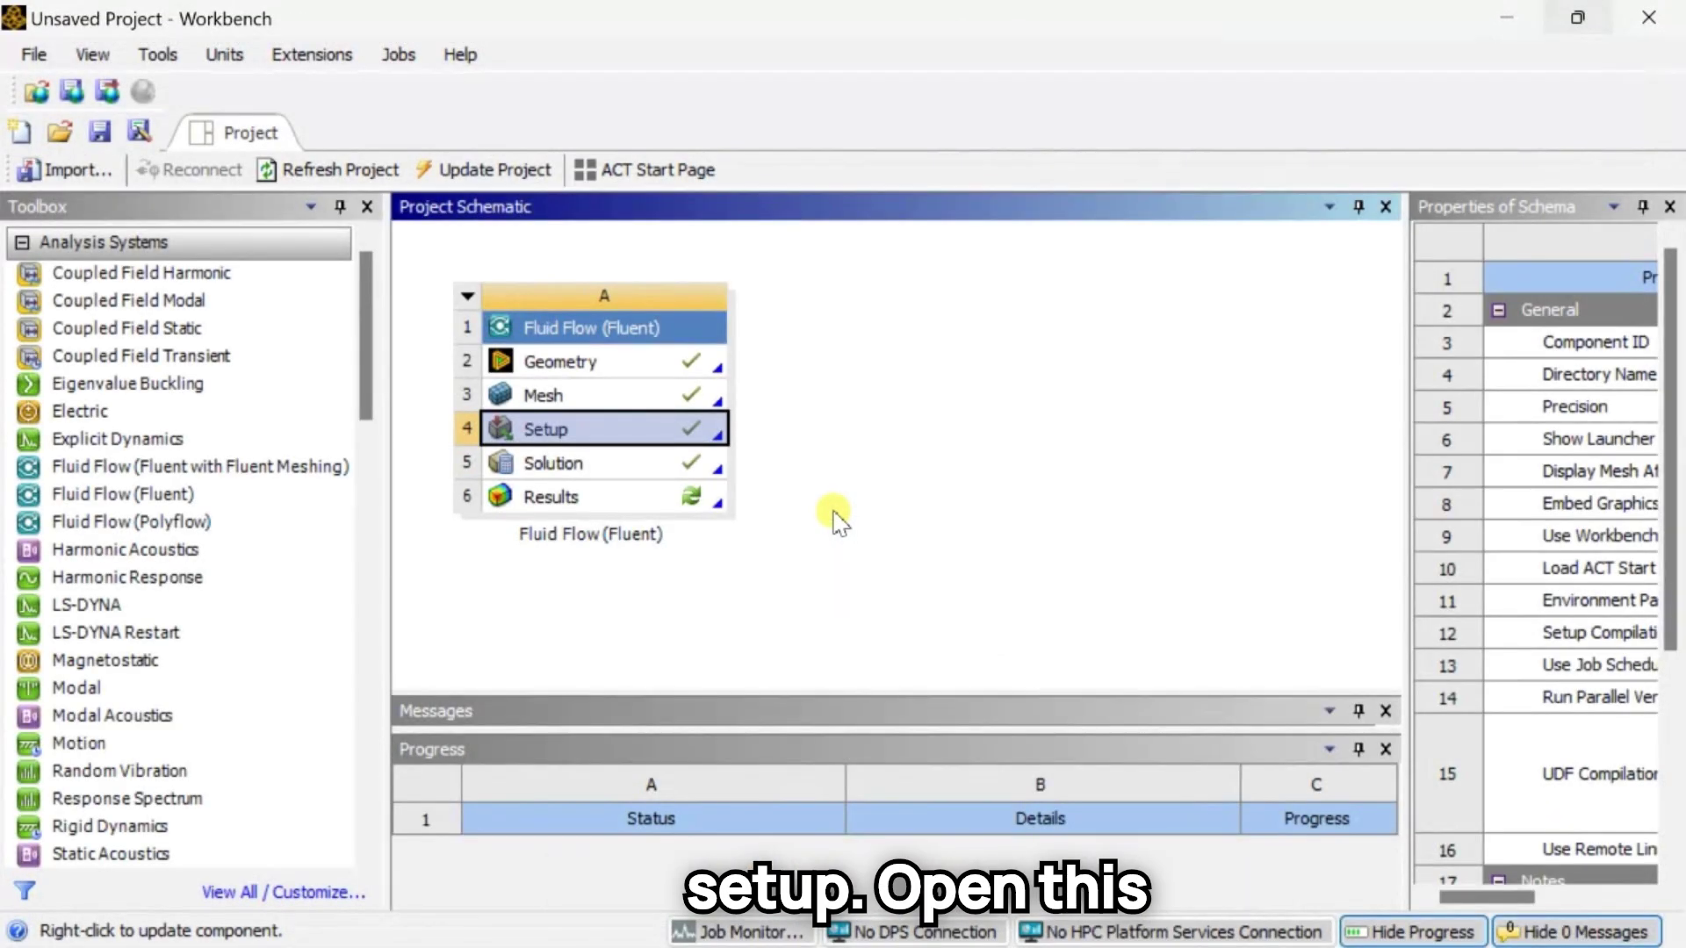
pyautogui.doubleClick(654, 502)
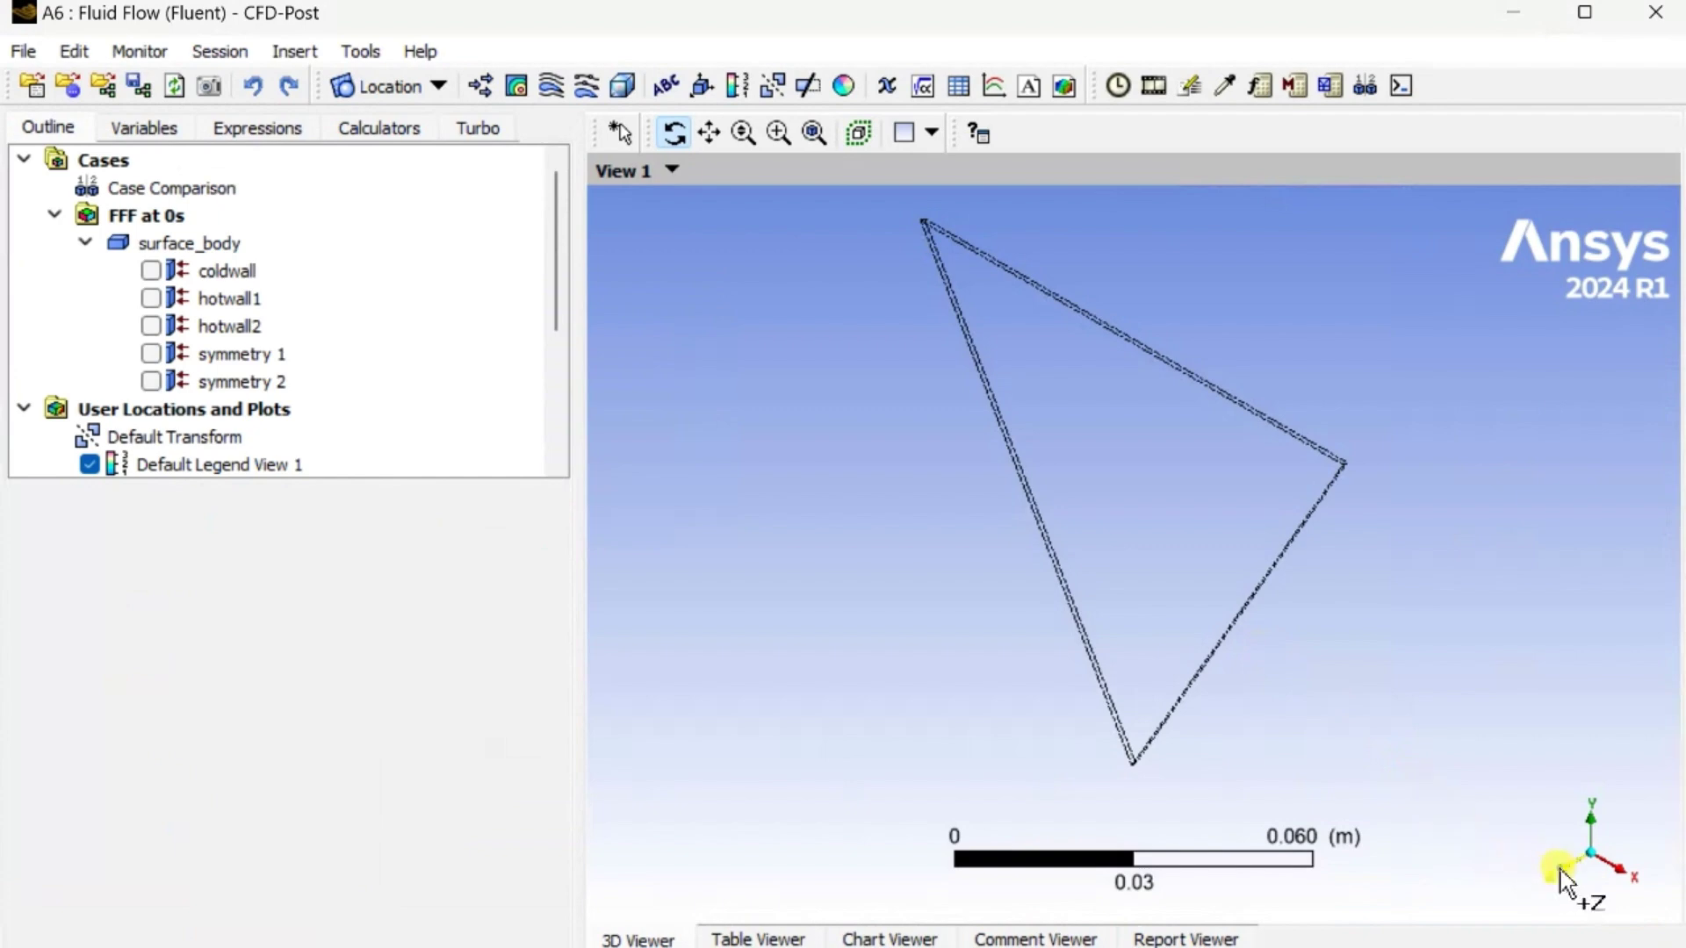
# Face the view along the Z axis and insert a contour named Contour 1 located on symmetry 1.
pyautogui.click(1562, 873)
pyautogui.scroll(-3, 1042, 606)
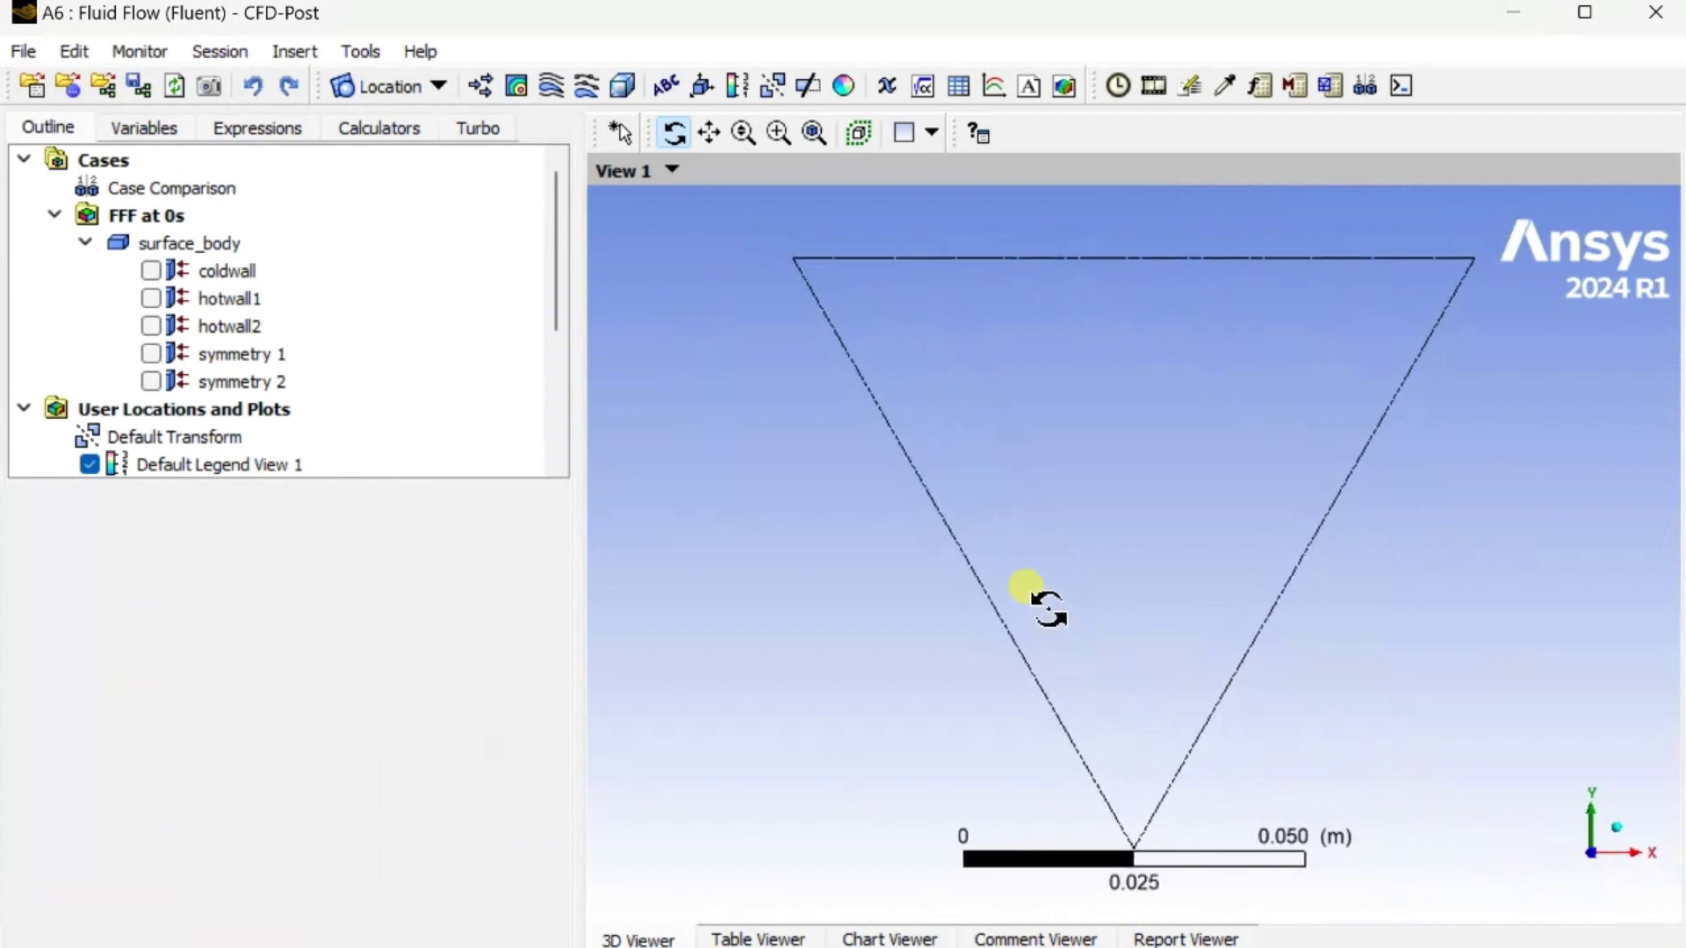
pyautogui.click(516, 85)
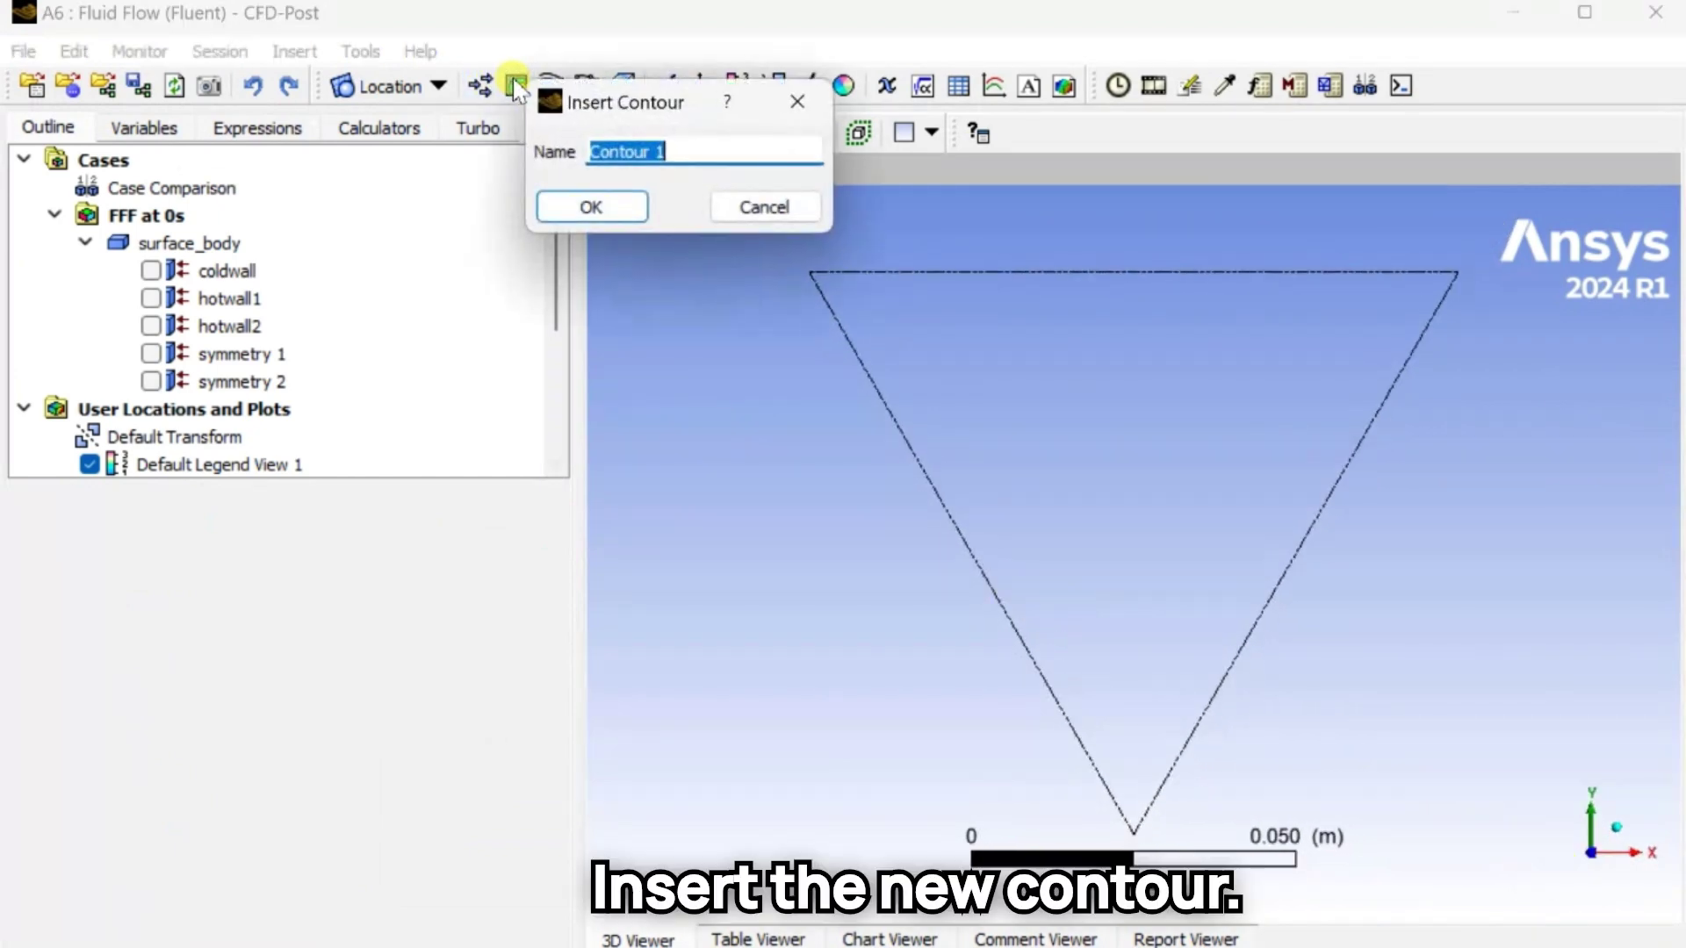
pyautogui.click(634, 209)
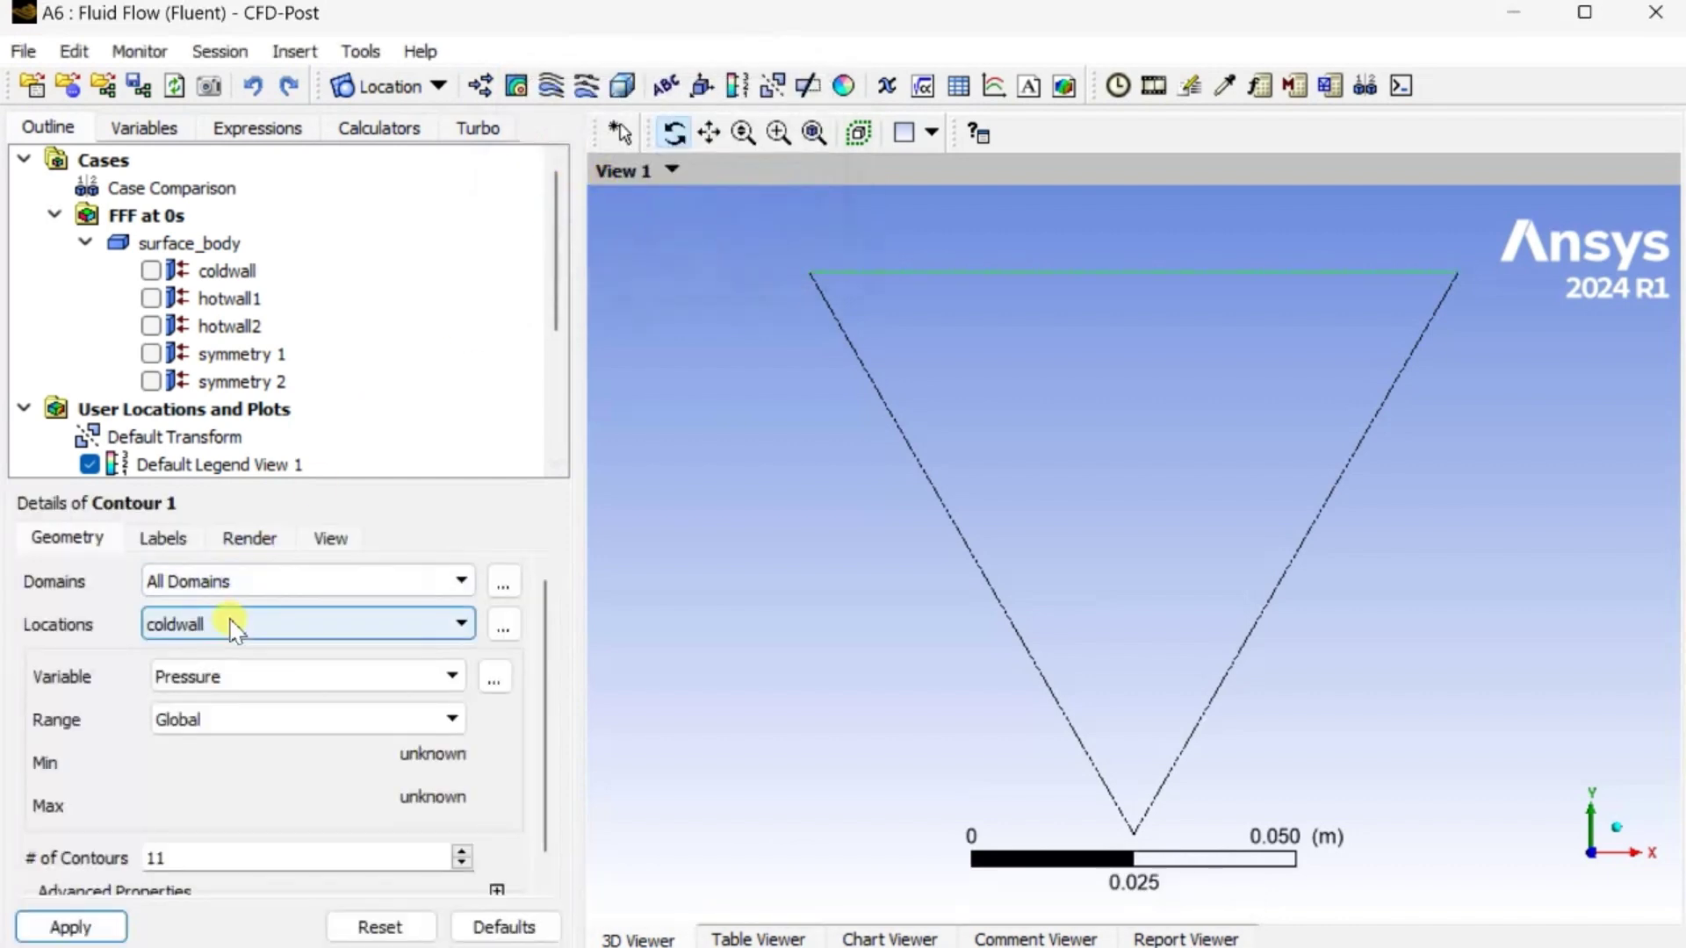
pyautogui.click(235, 630)
pyautogui.click(235, 706)
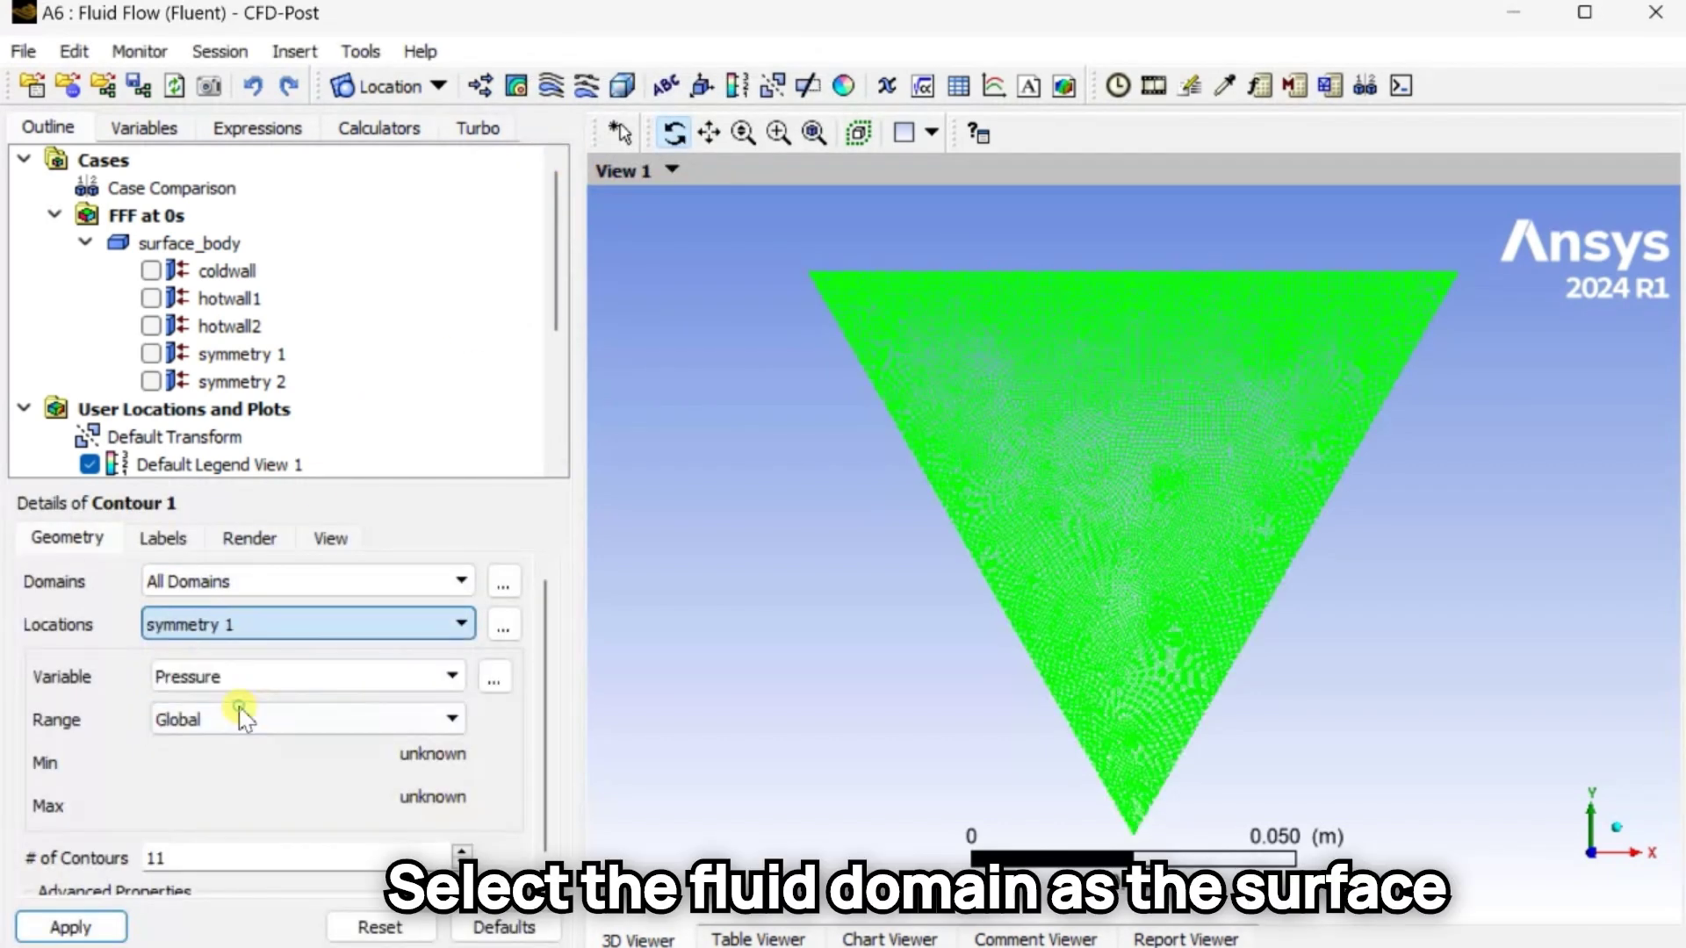
# Plot Temperature on the contour with a Local range and 100 contours.
pyautogui.click(248, 679)
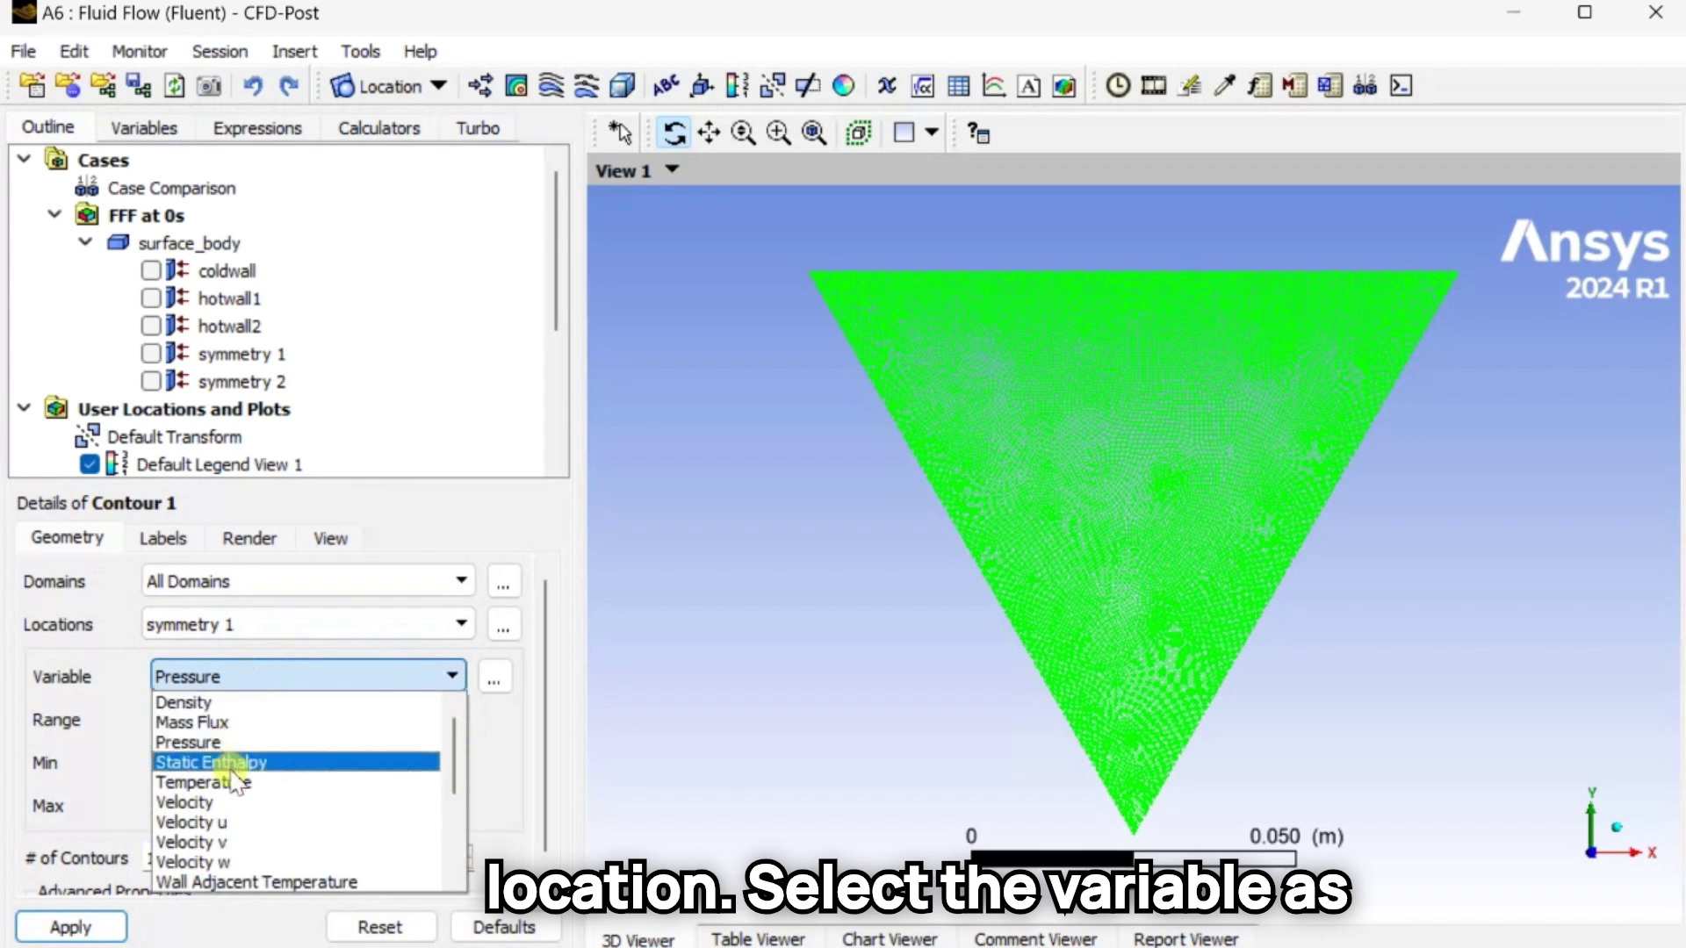
pyautogui.click(232, 781)
pyautogui.click(245, 719)
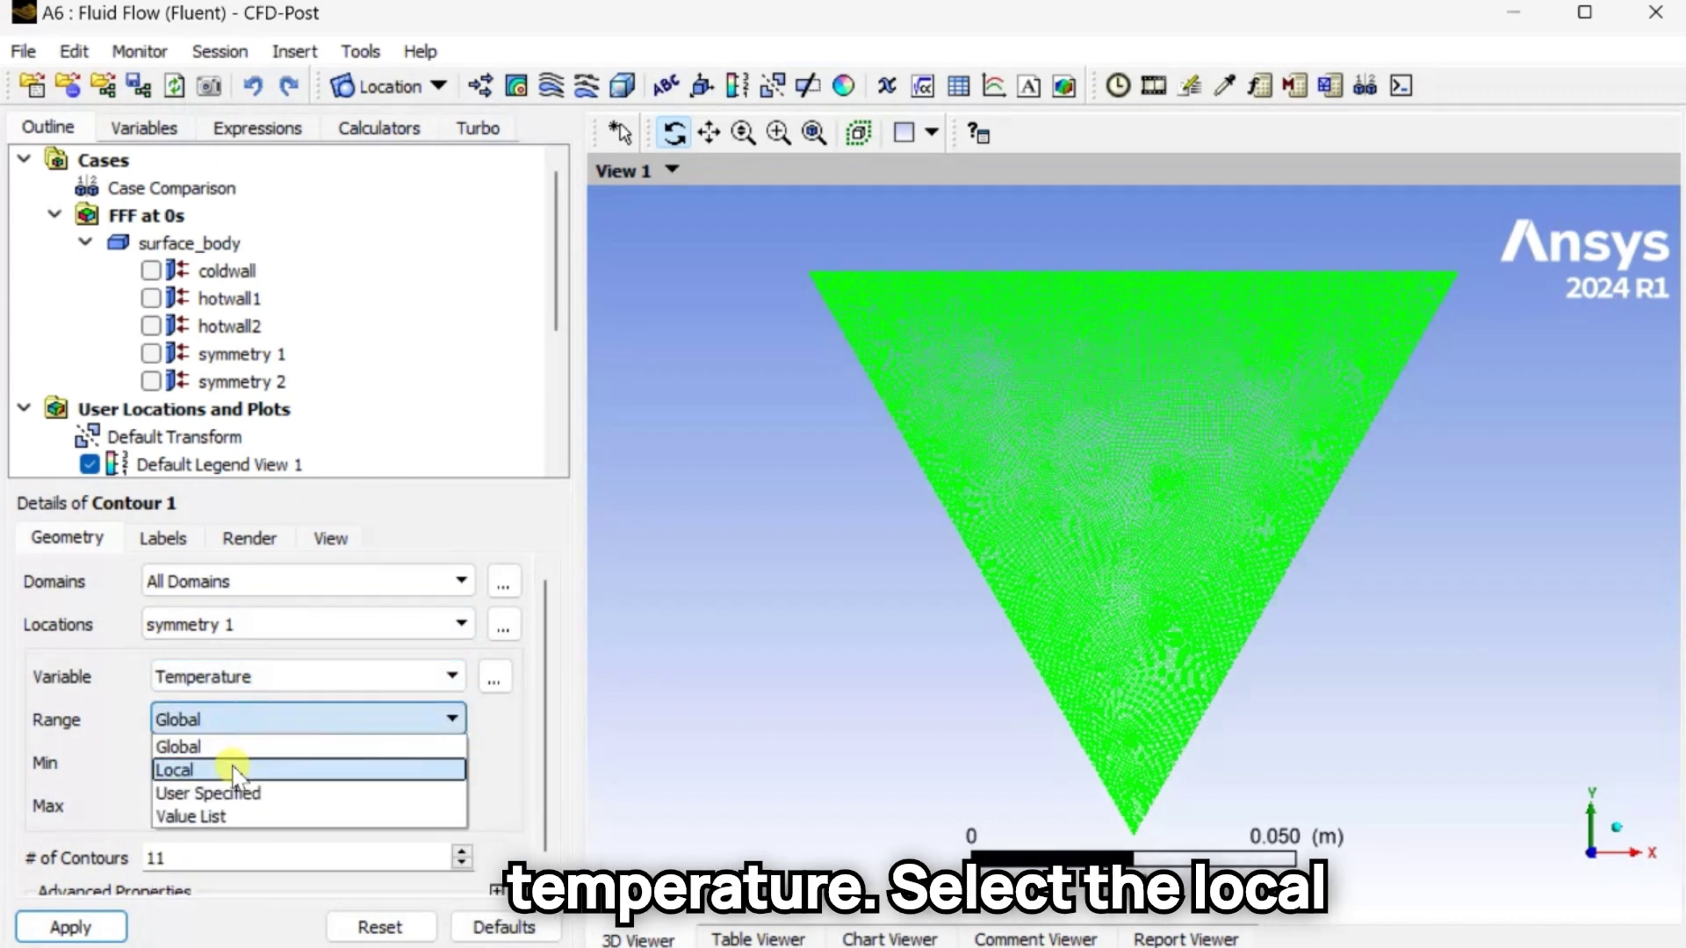
pyautogui.click(231, 765)
pyautogui.scroll(-1, 539, 696)
pyautogui.doubleClick(154, 837)
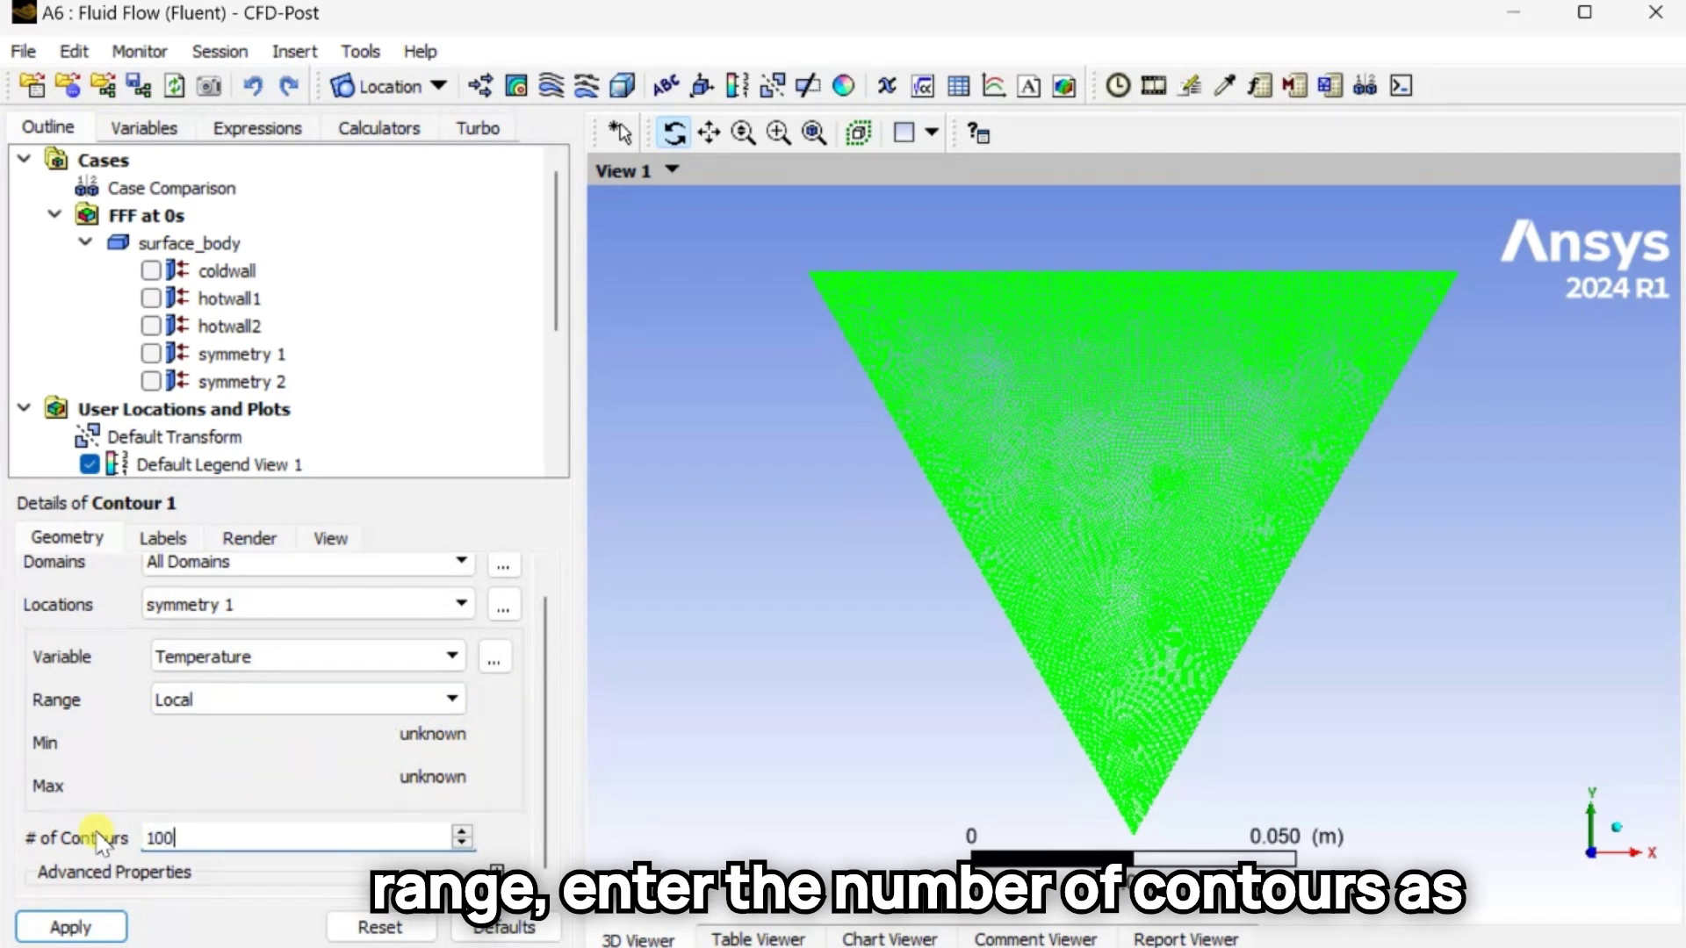
pyautogui.click(99, 926)
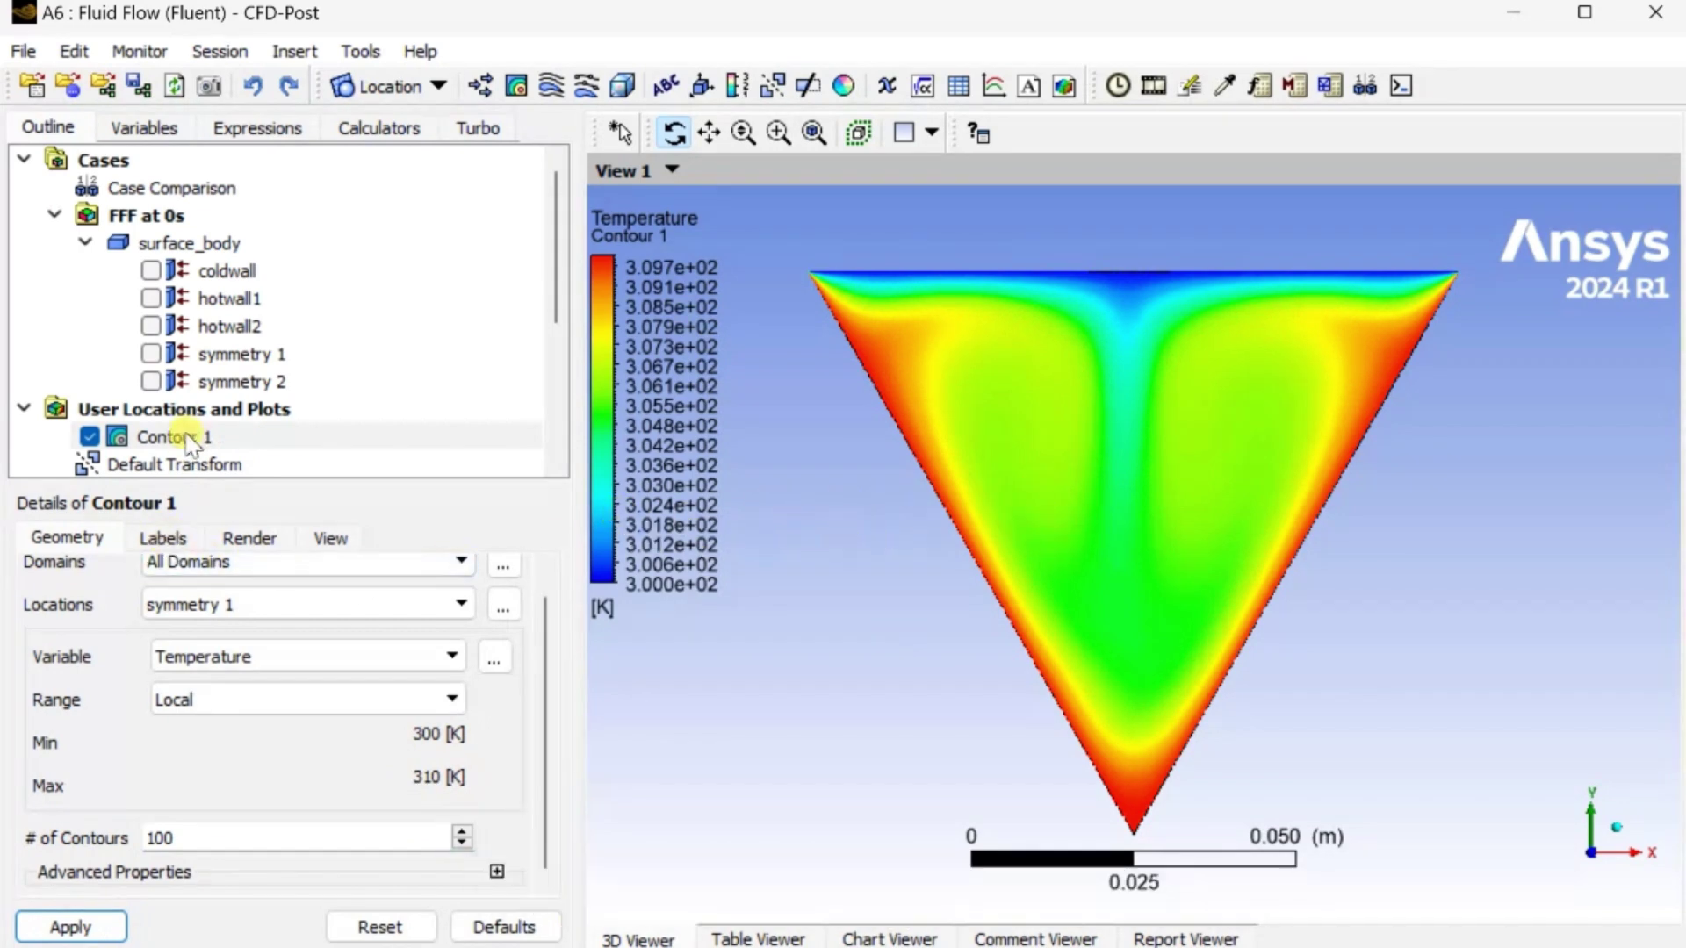
# Format Default Legend View 1 with Fixed number notation and 3 value ticks, and apply it.
pyautogui.scroll(-1, 167, 437)
pyautogui.click(173, 408)
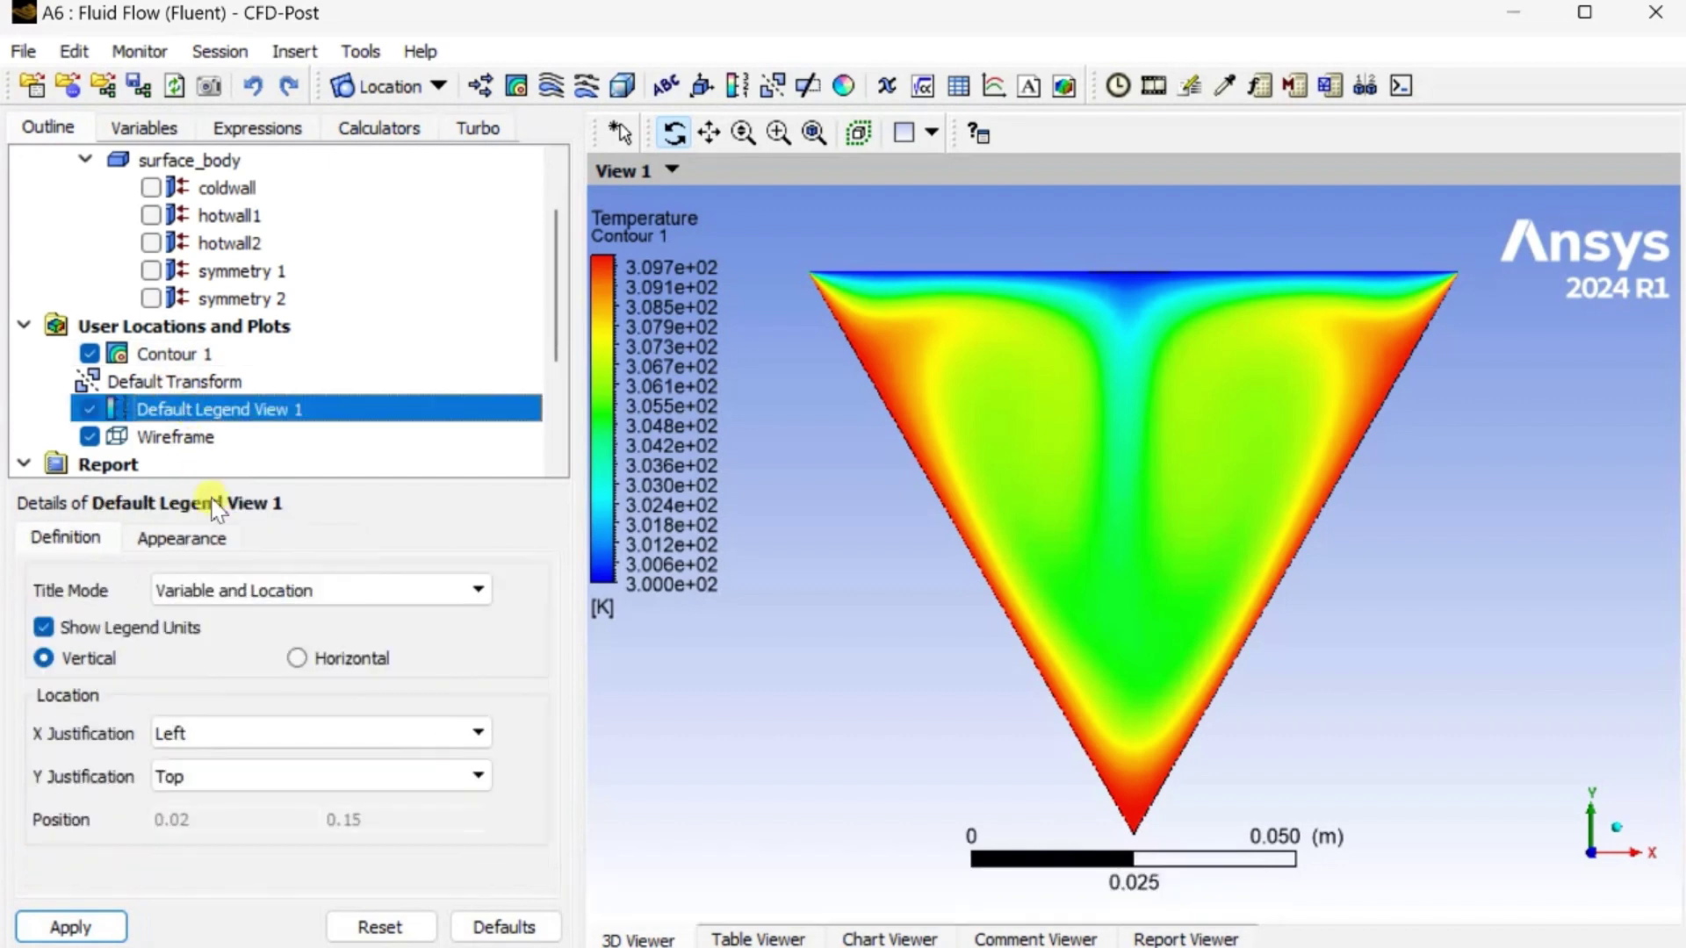
pyautogui.click(181, 539)
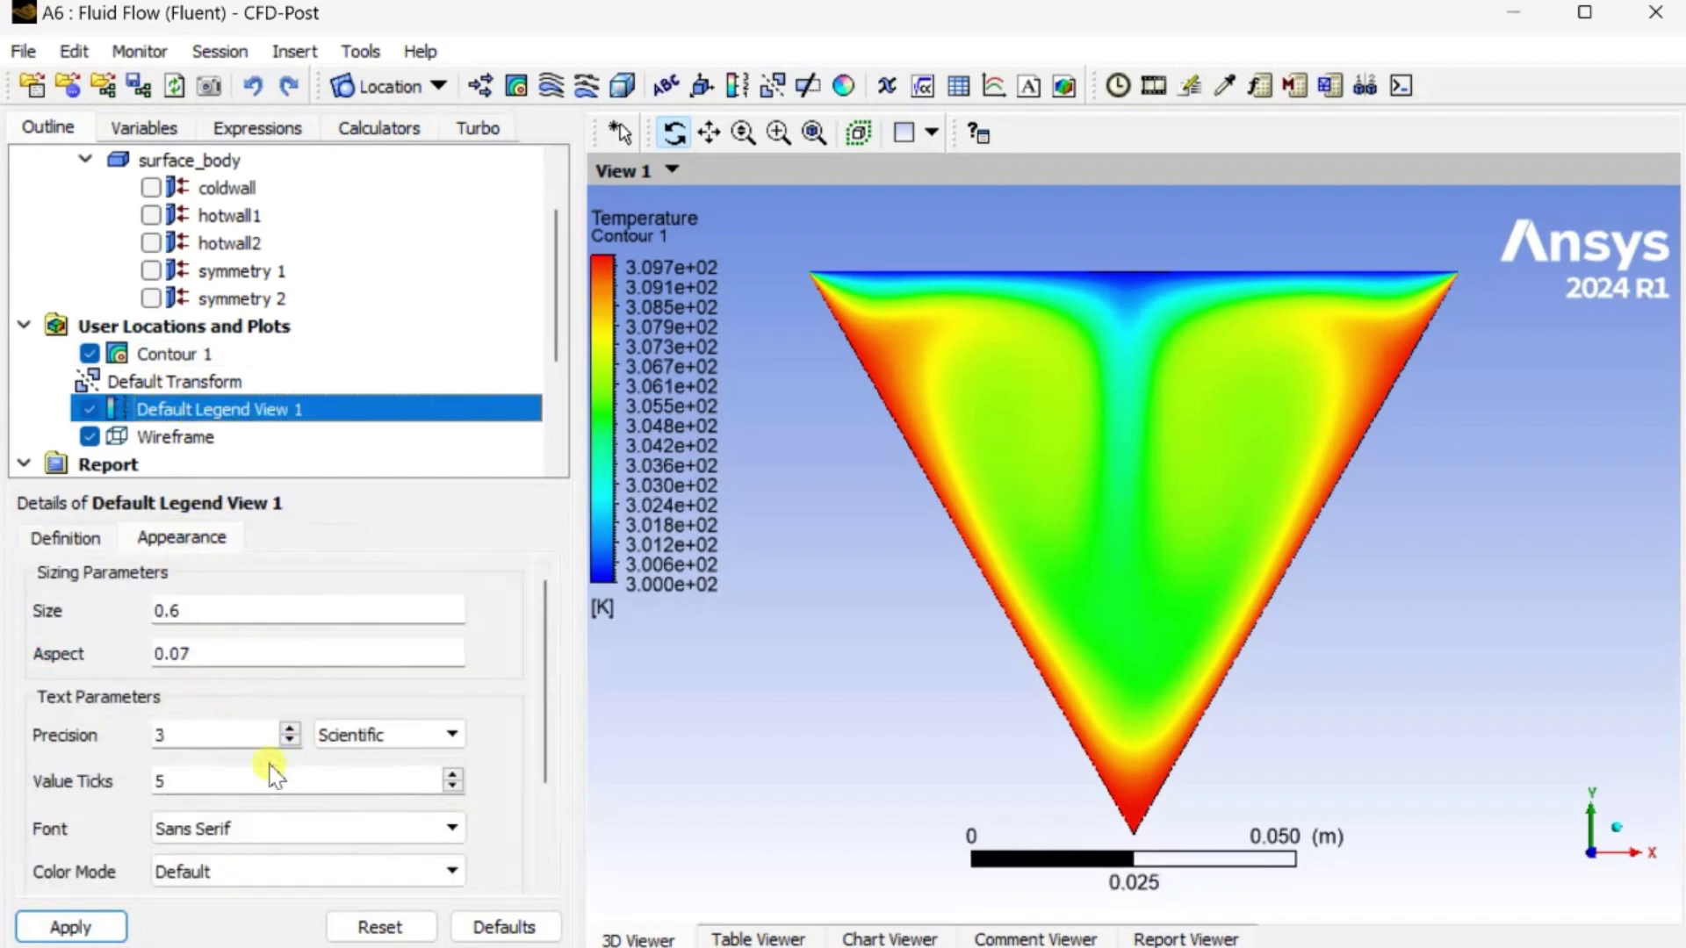
pyautogui.click(452, 787)
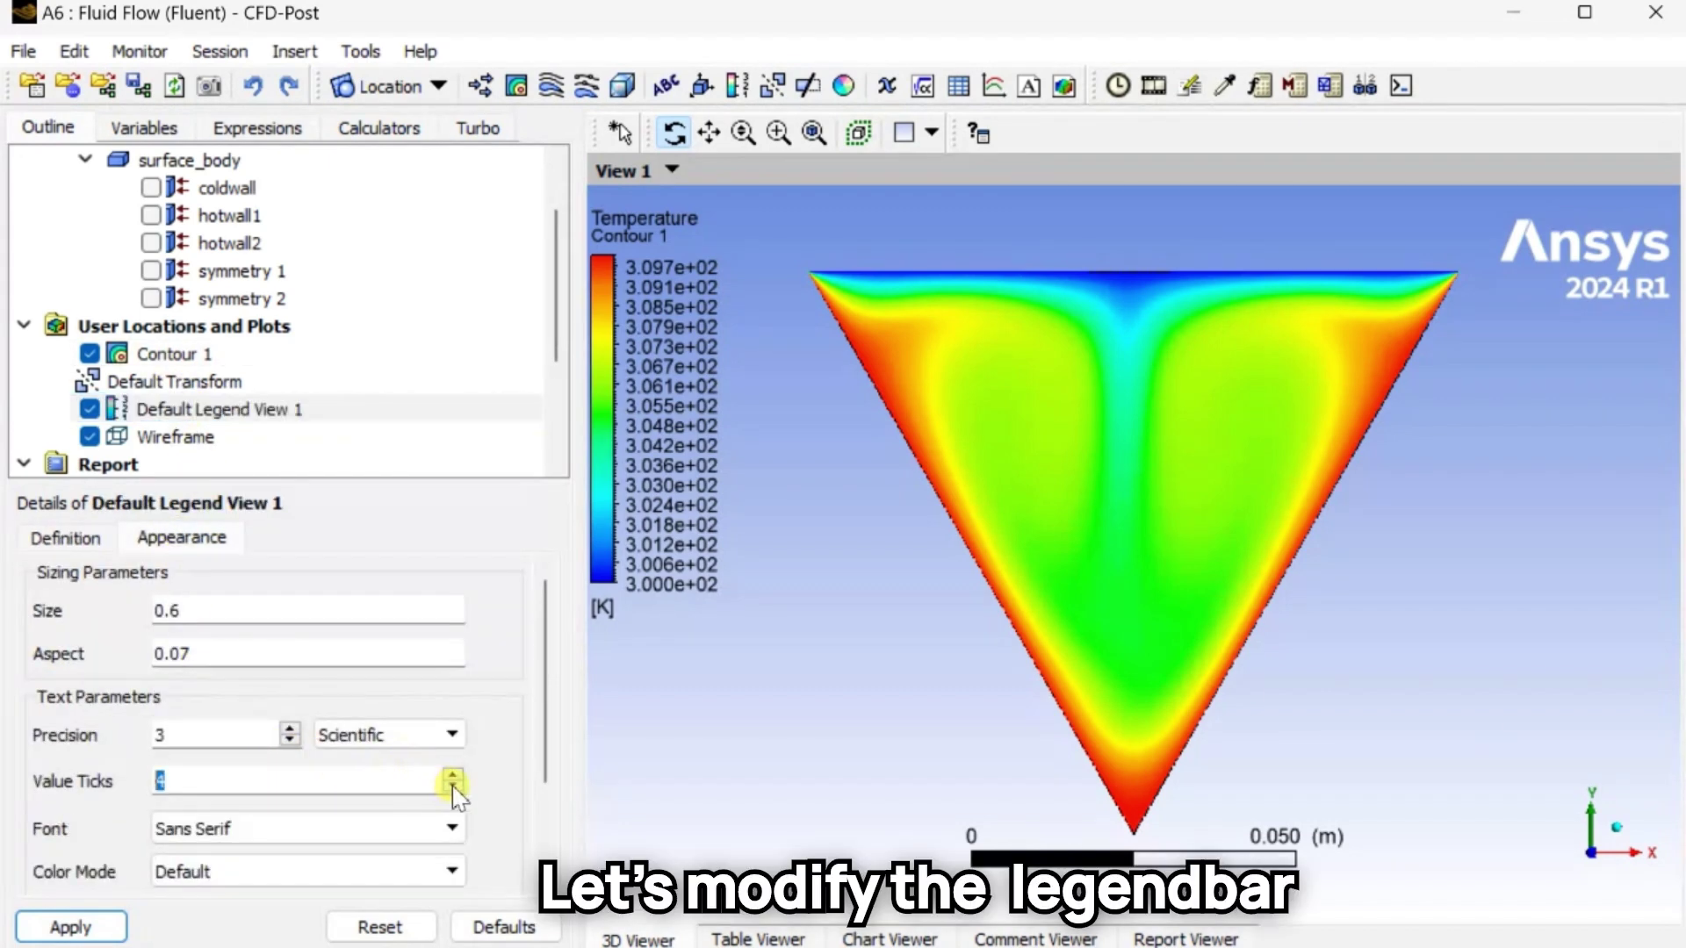
pyautogui.click(395, 735)
pyautogui.click(375, 756)
pyautogui.click(70, 928)
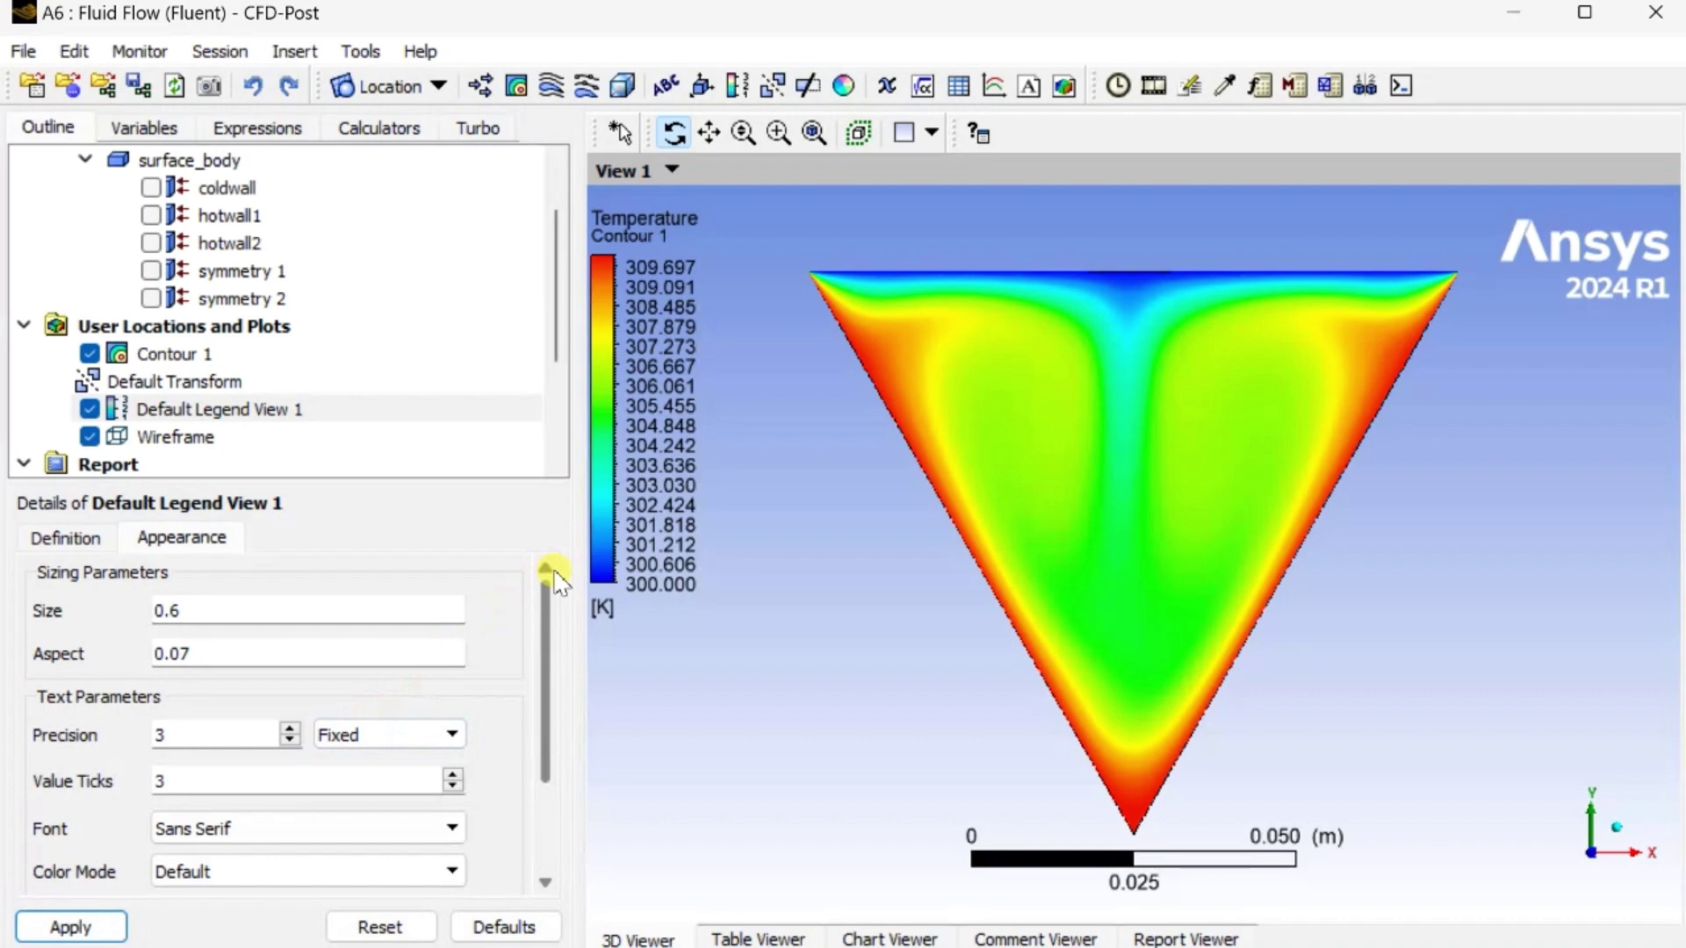
# Set up a Timestep Animation of the temperature contour, rewind it to timestep 10 and enable saving the movie.
pyautogui.click(1153, 85)
pyautogui.moveTo(263, 276); pyautogui.dragTo(269, 90)
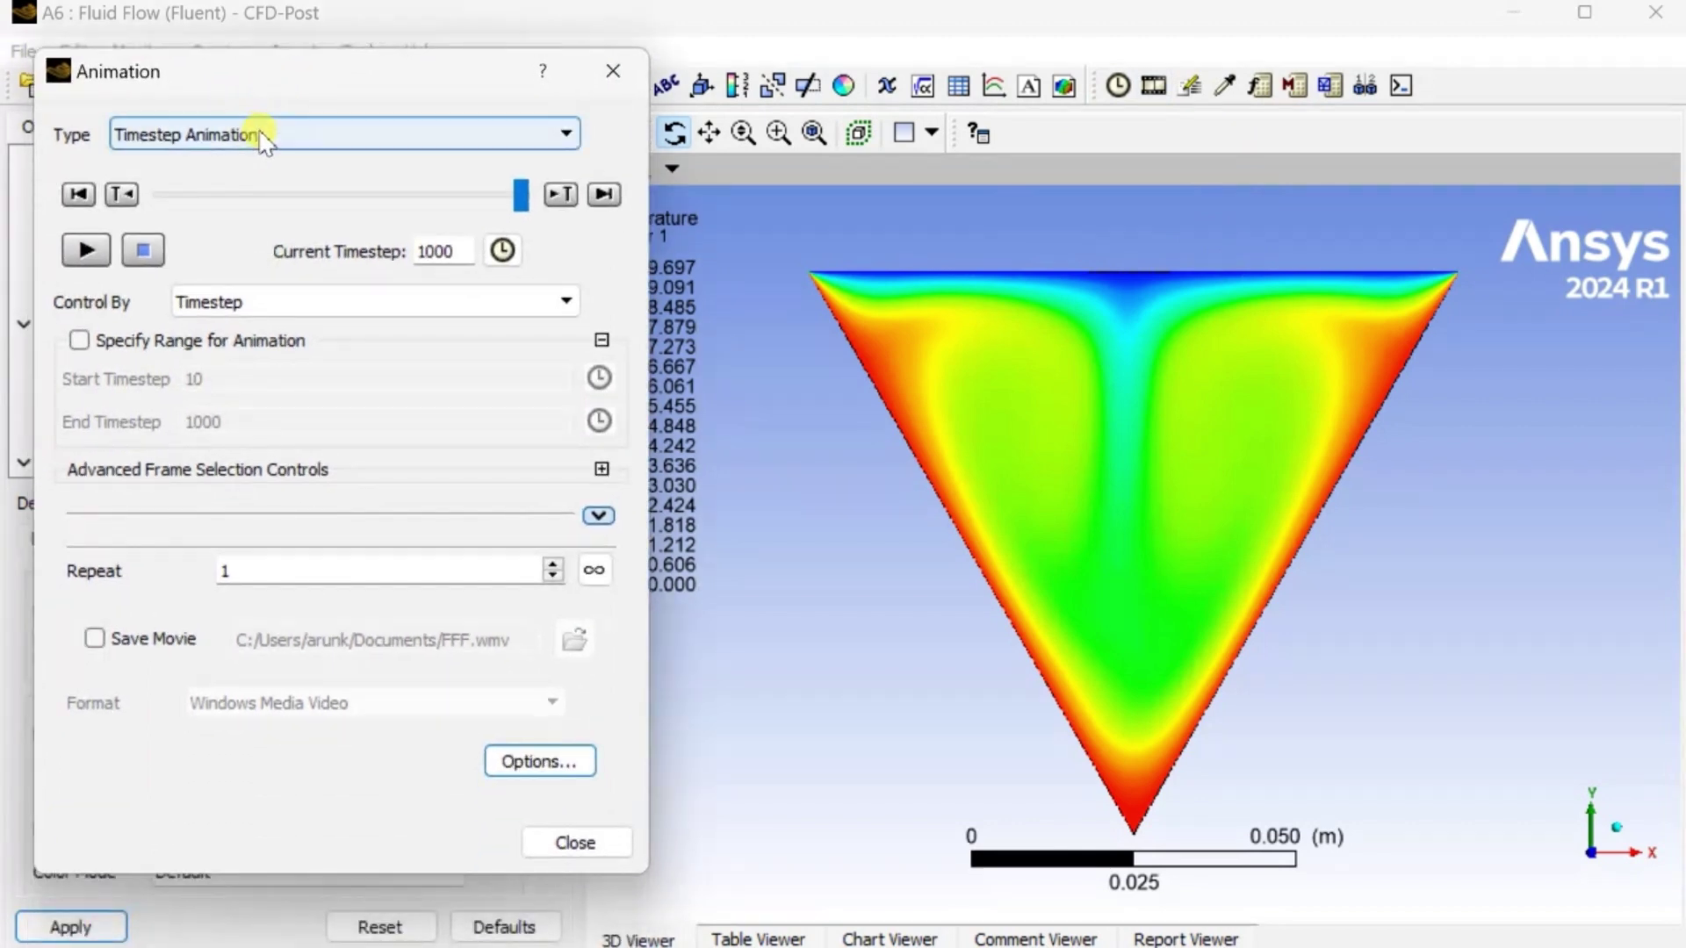
pyautogui.click(263, 136)
pyautogui.click(250, 134)
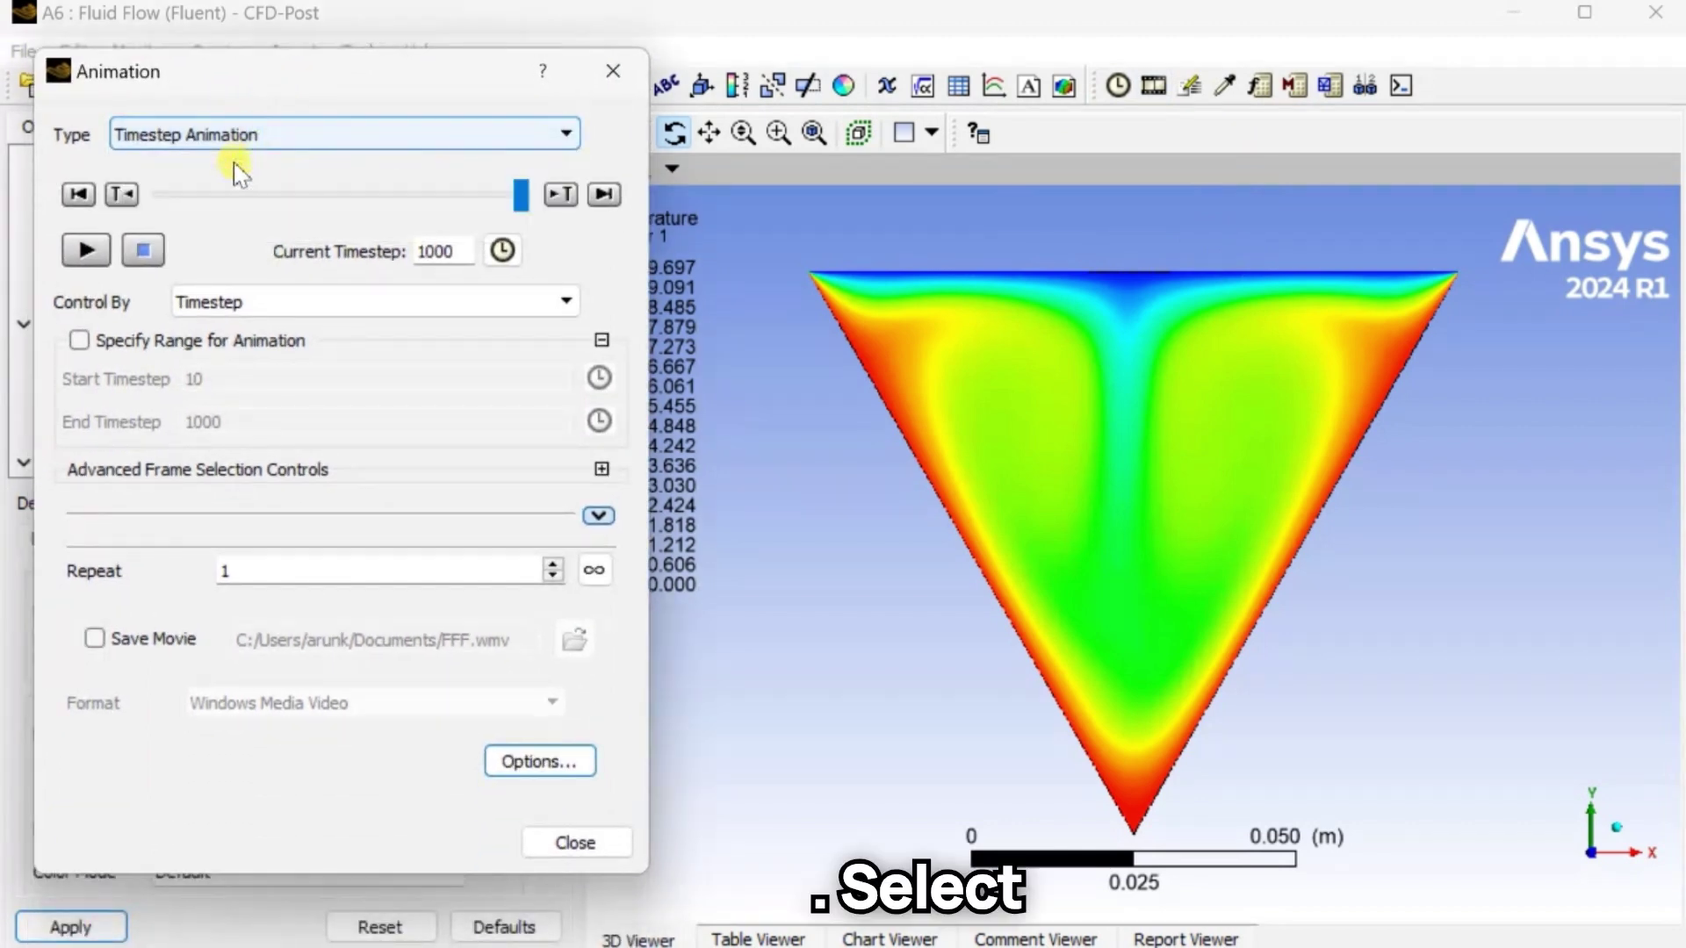
pyautogui.moveTo(512, 195); pyautogui.dragTo(108, 213)
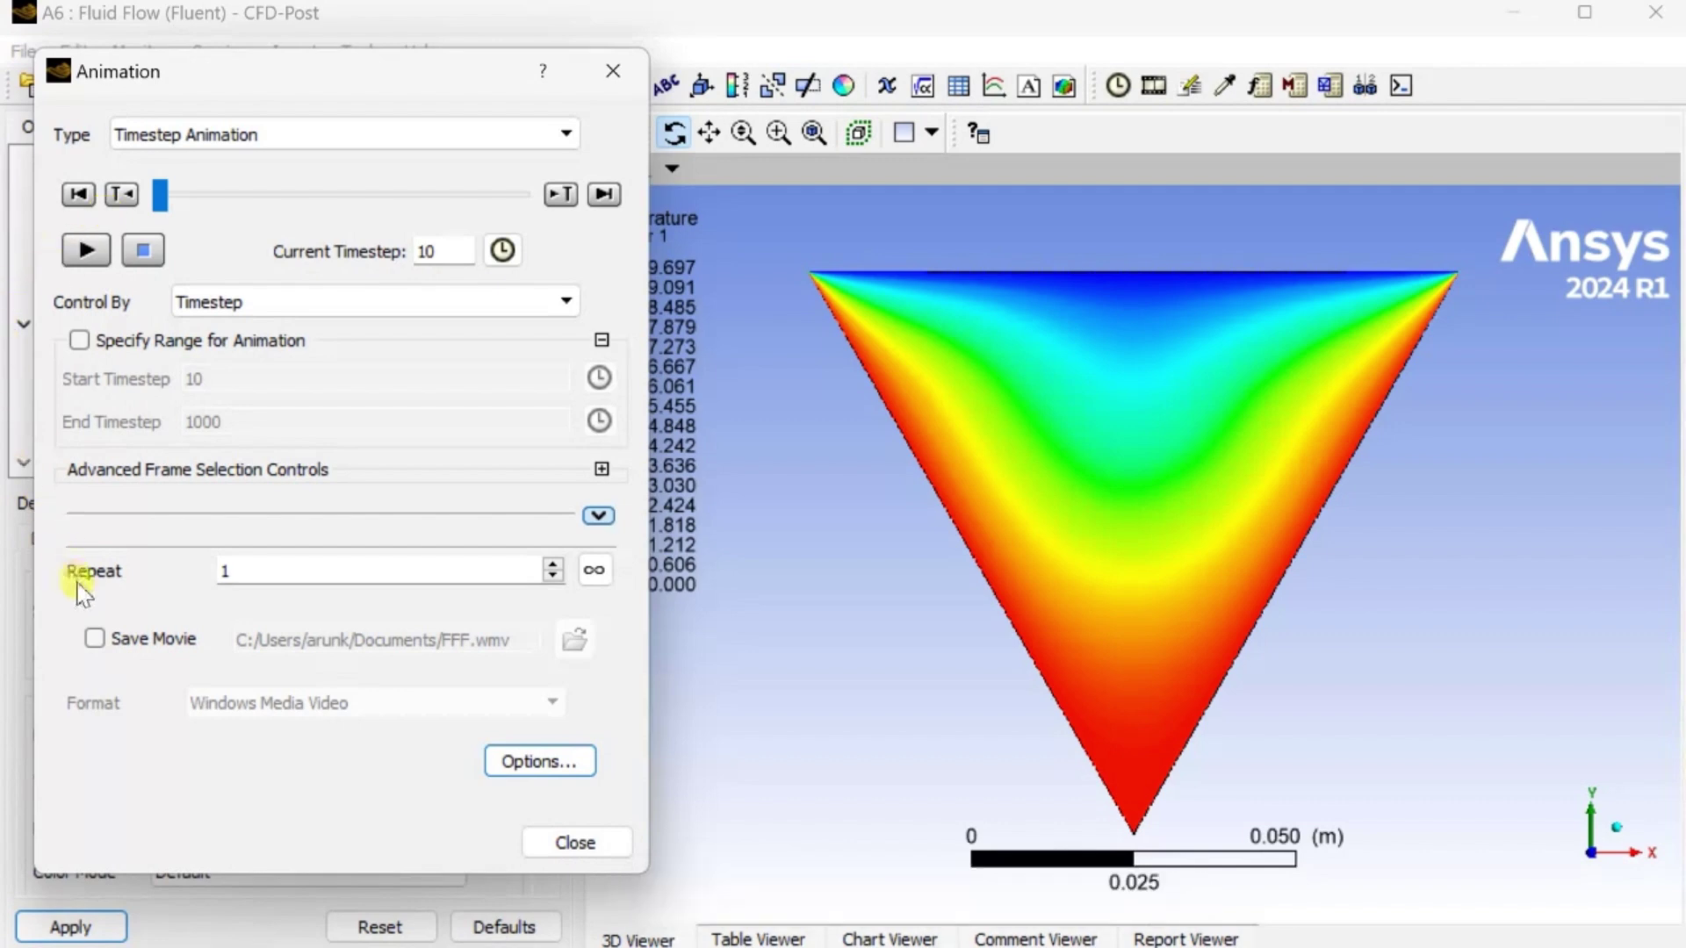
pyautogui.click(95, 638)
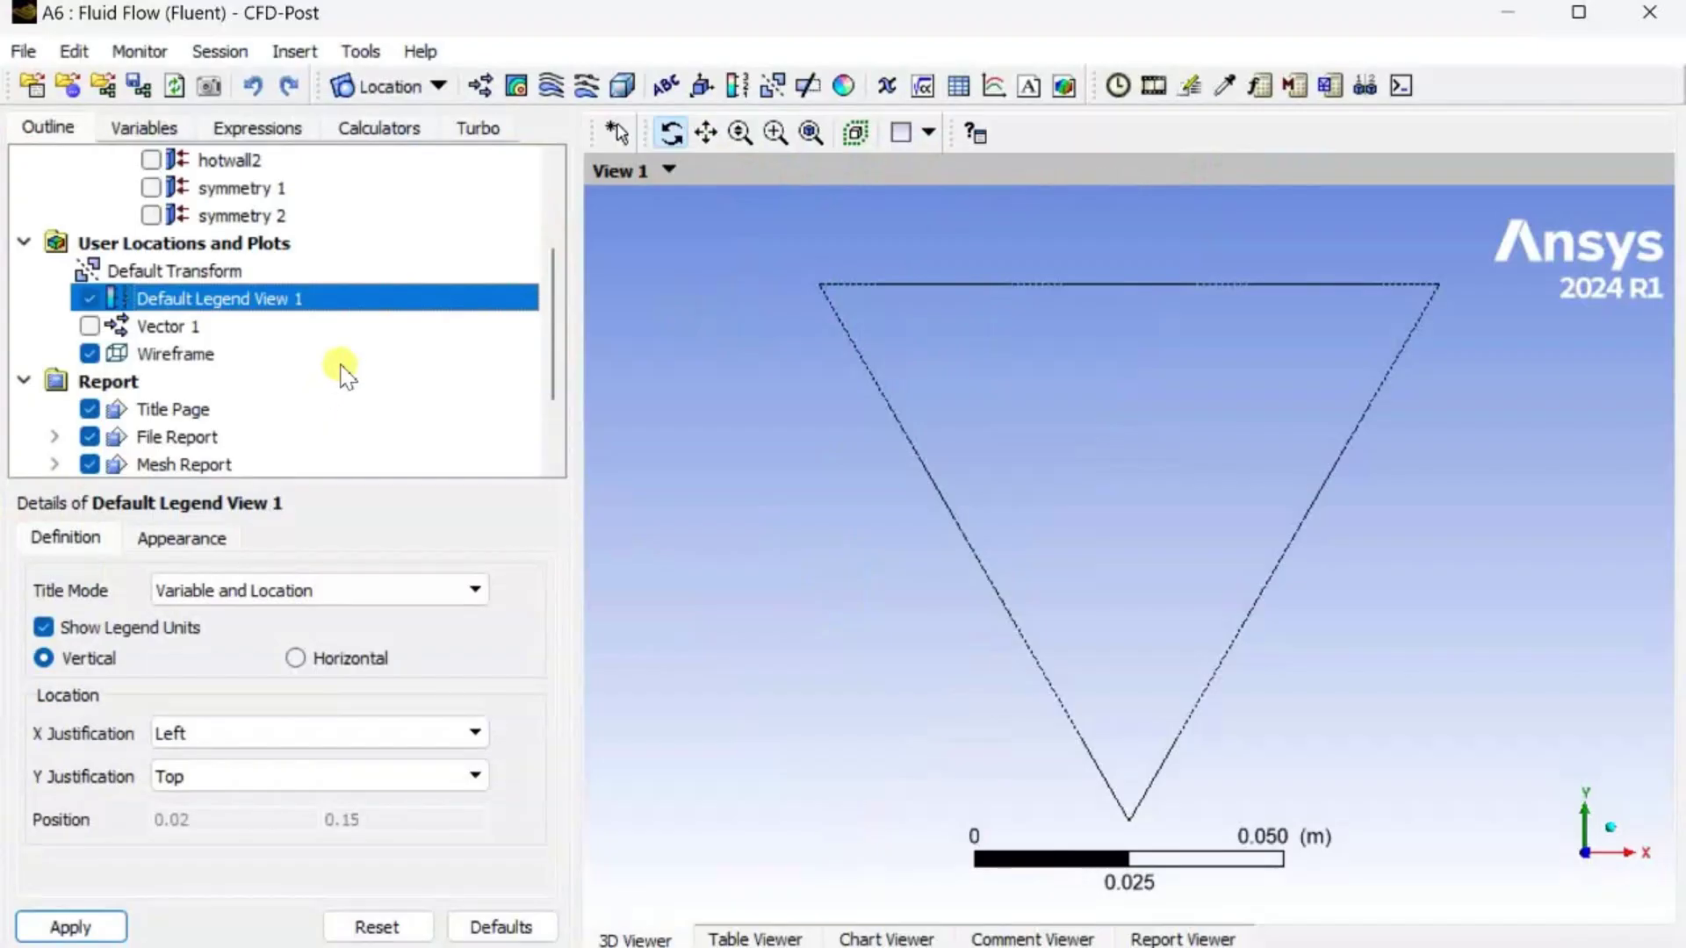
# Insert a new contour named Contour 1 and locate it on symmetry 1.
pyautogui.scroll(2, 339, 364)
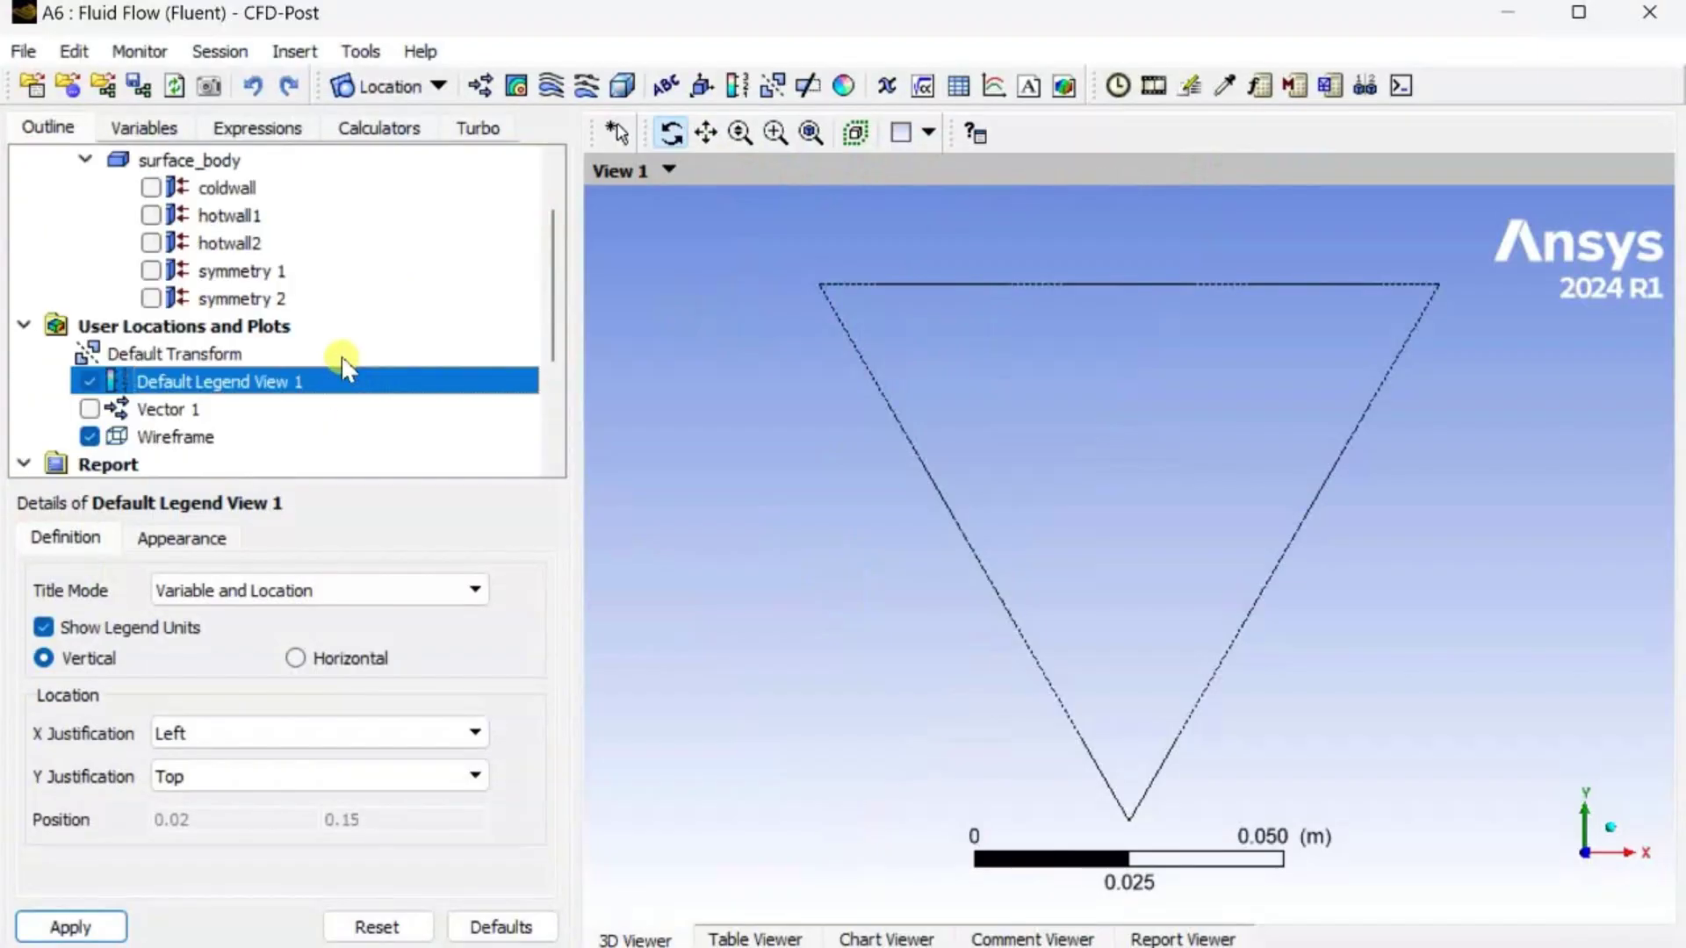
pyautogui.click(516, 85)
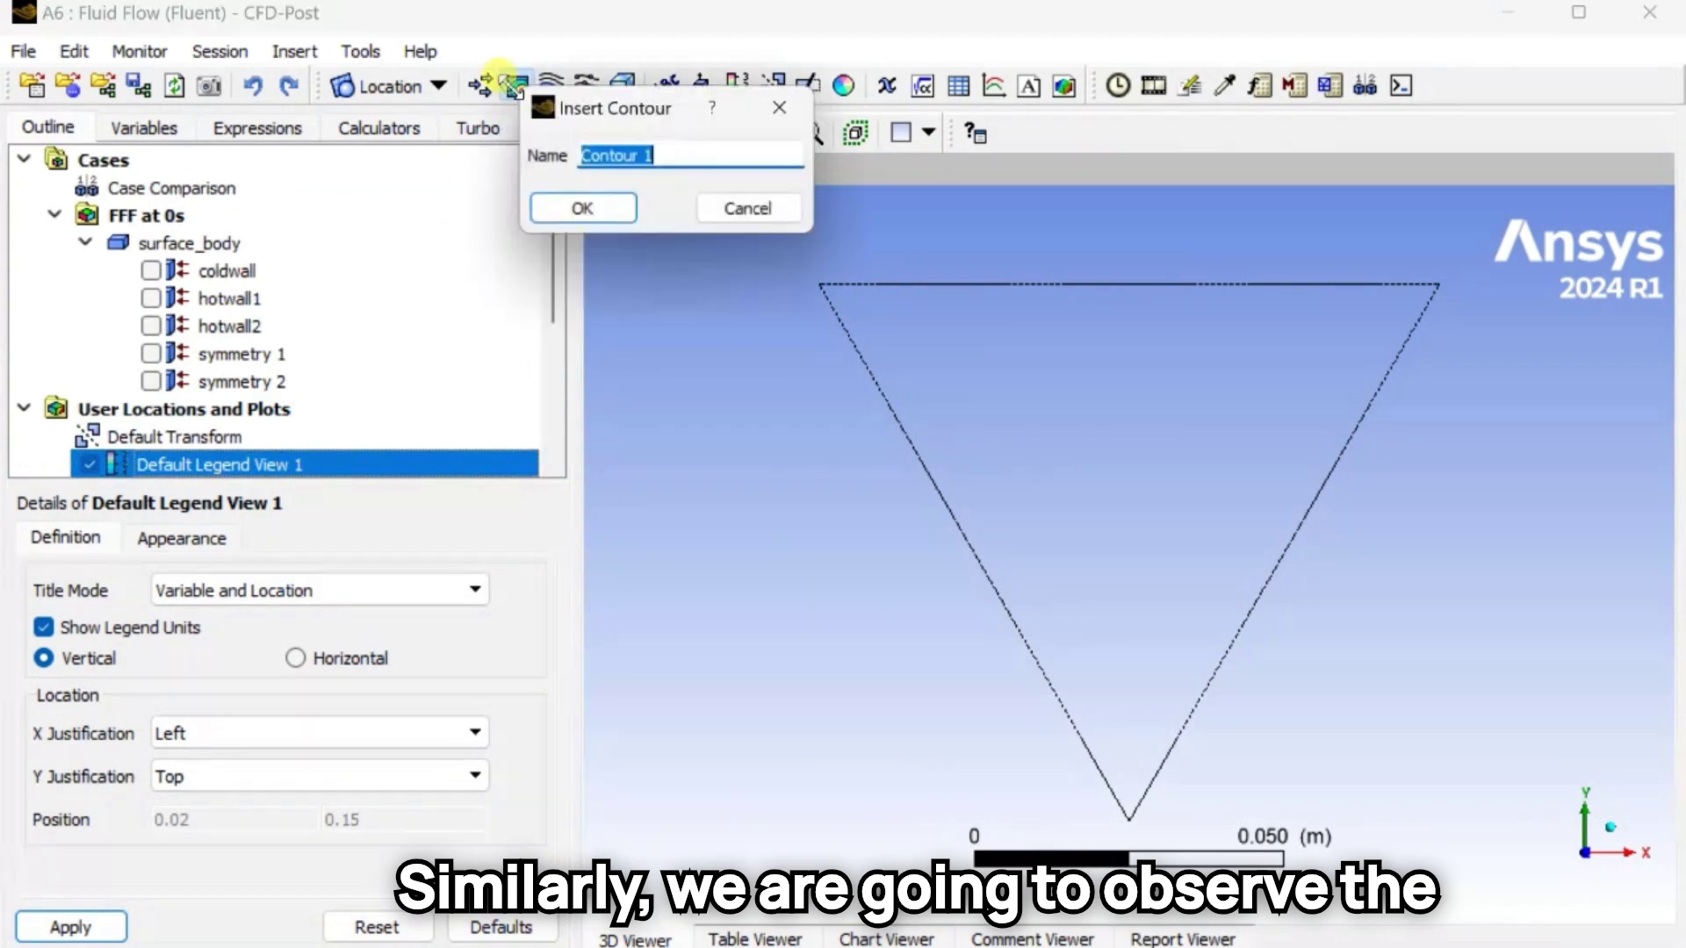
pyautogui.click(583, 212)
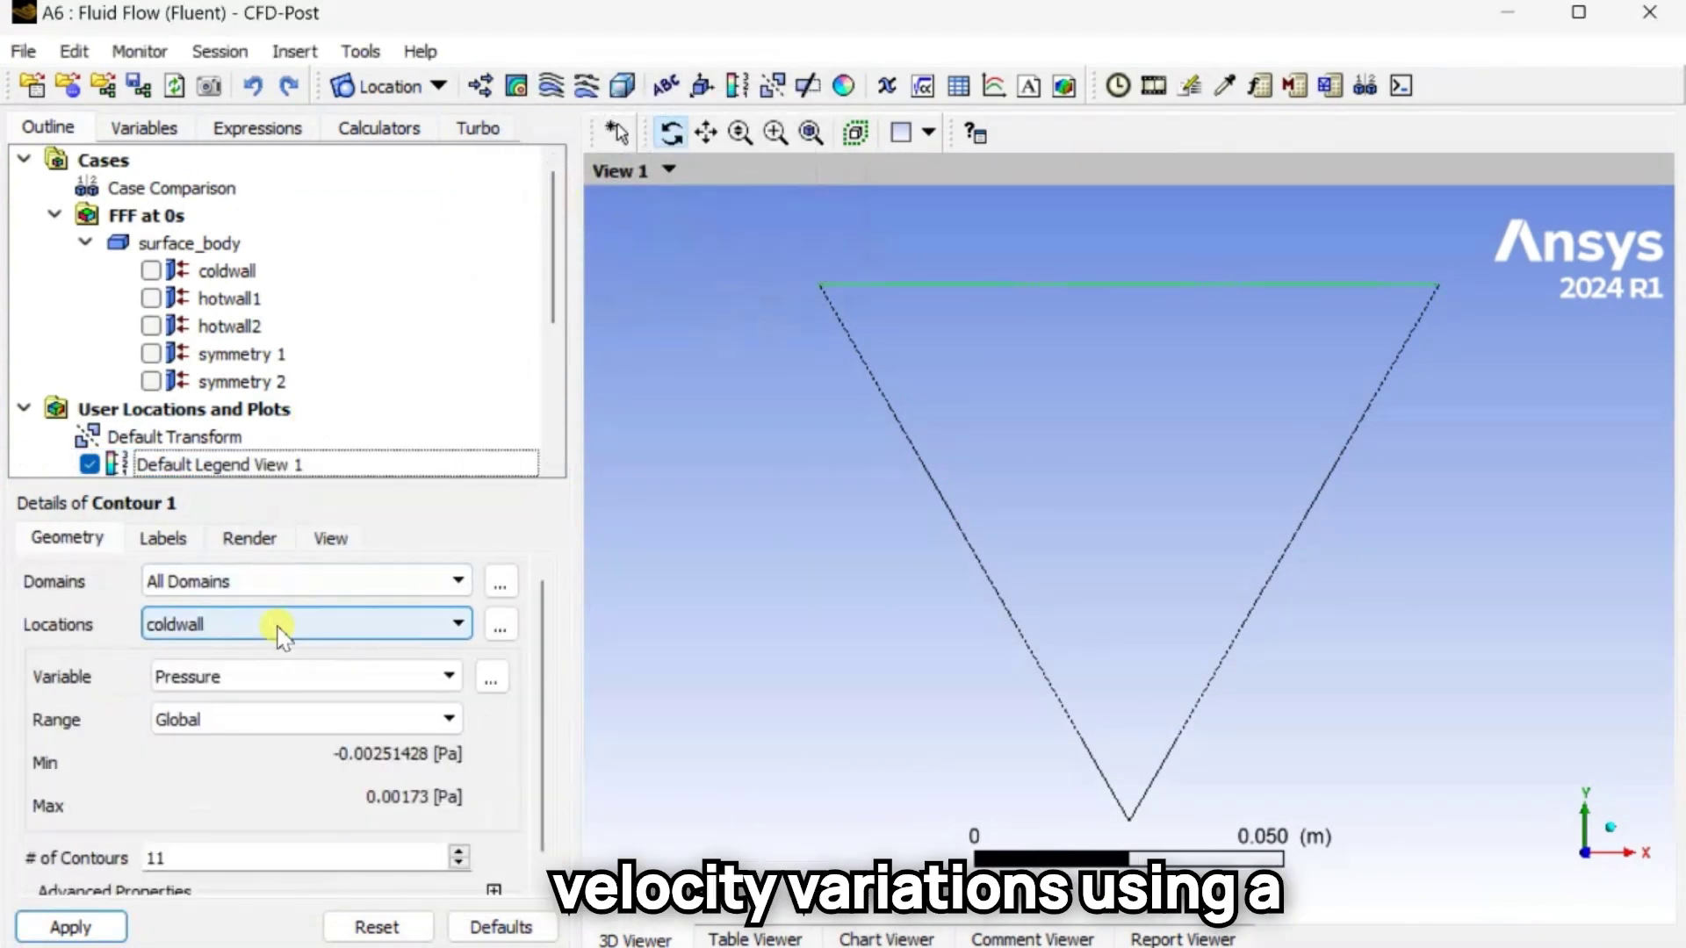
pyautogui.click(280, 632)
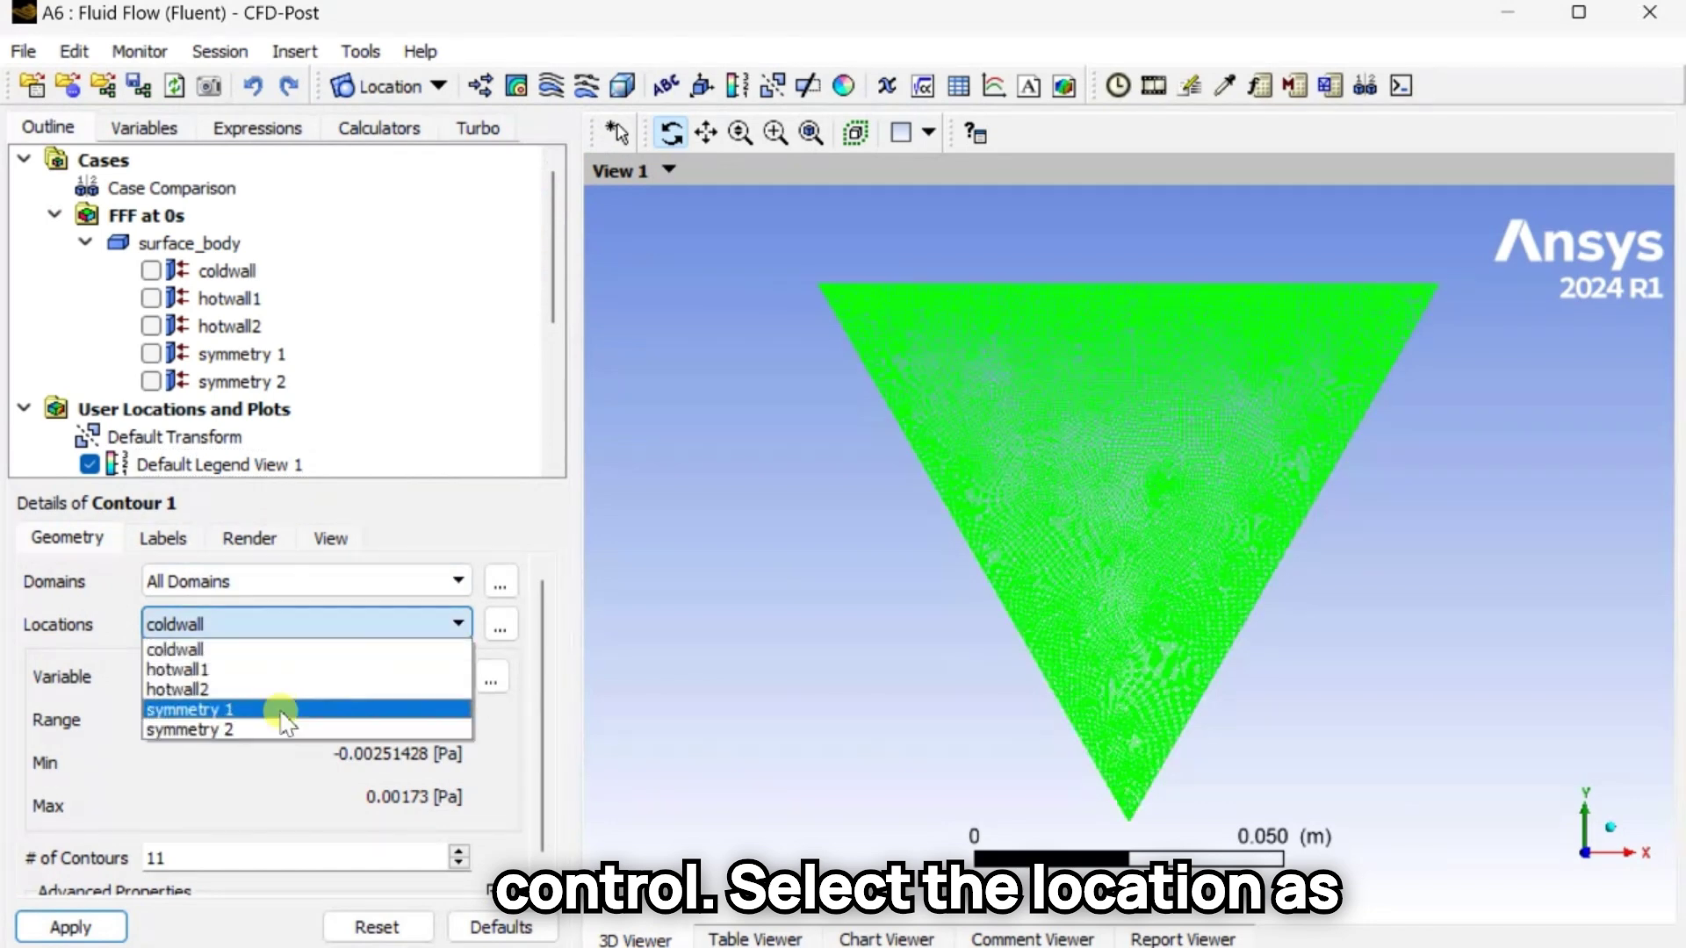
pyautogui.click(282, 708)
# Plot Velocity on the contour with 100 contours and a Local range.
pyautogui.click(180, 678)
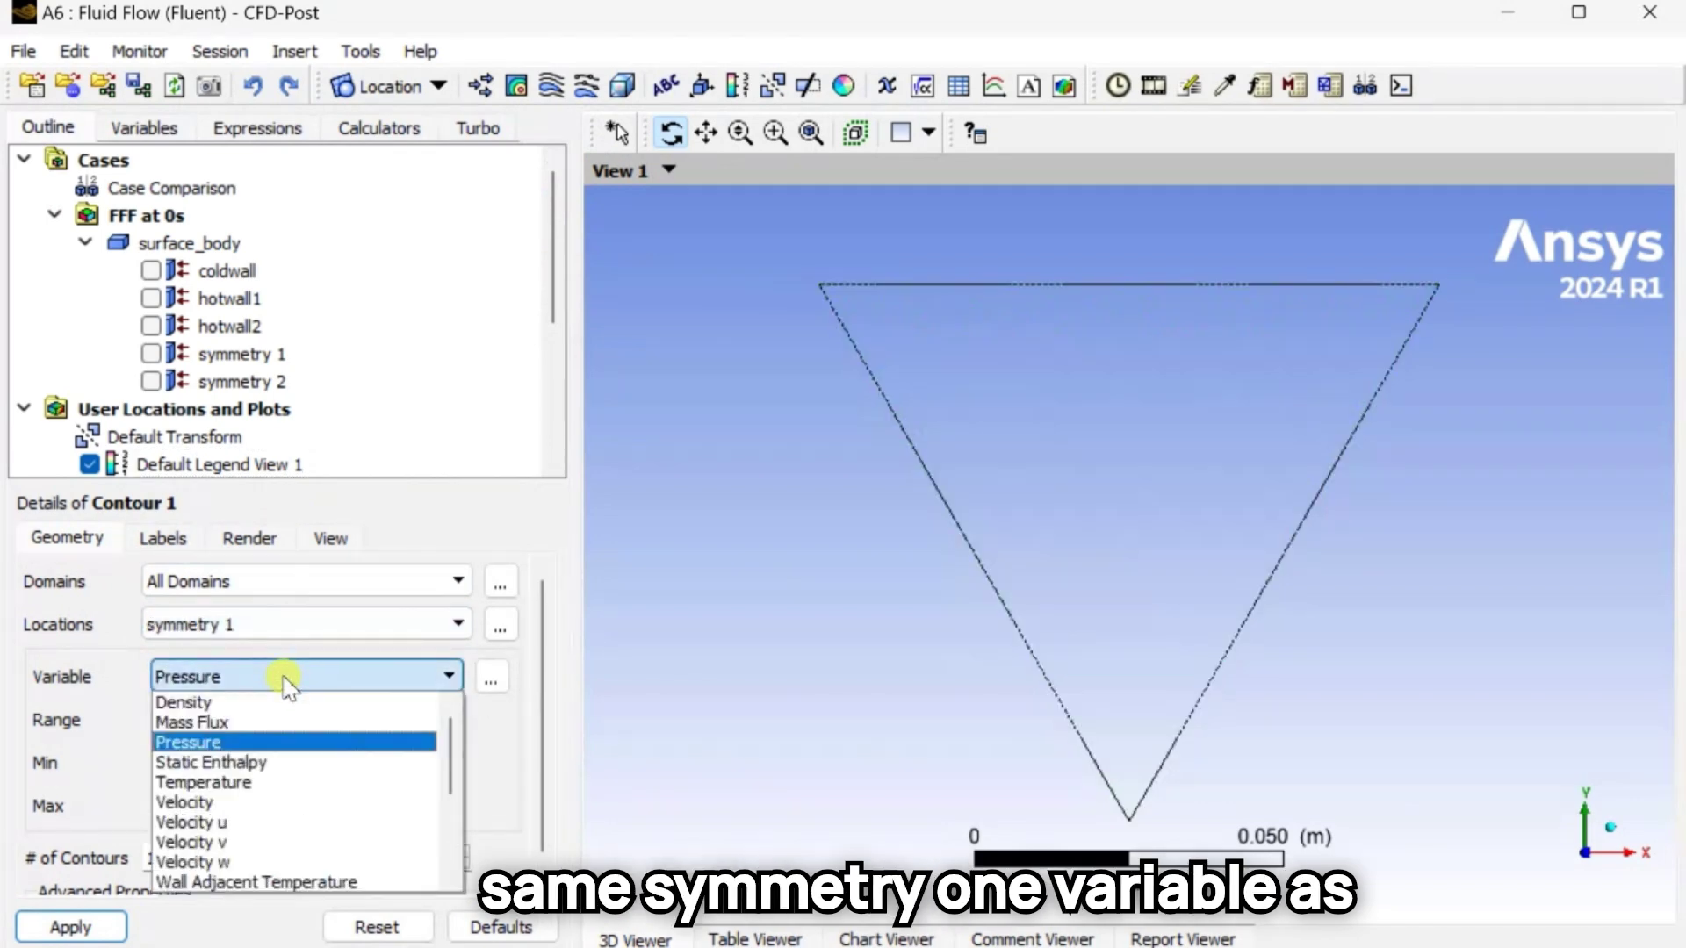
pyautogui.click(266, 804)
pyautogui.moveTo(209, 853); pyautogui.dragTo(88, 868)
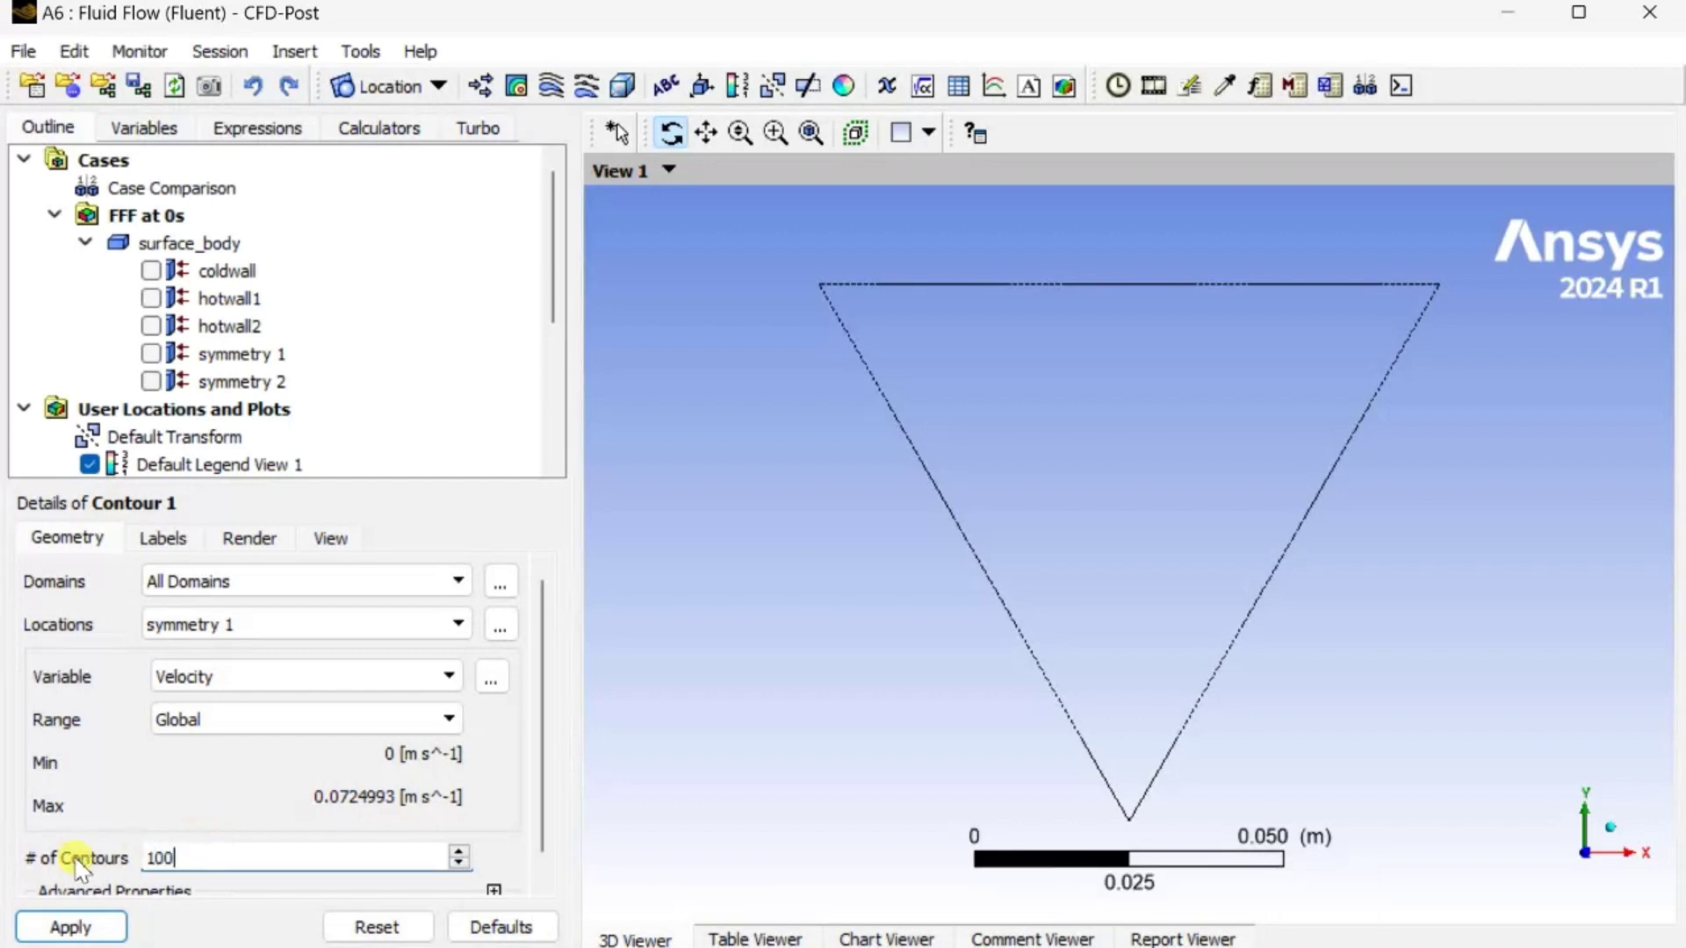
pyautogui.click(266, 718)
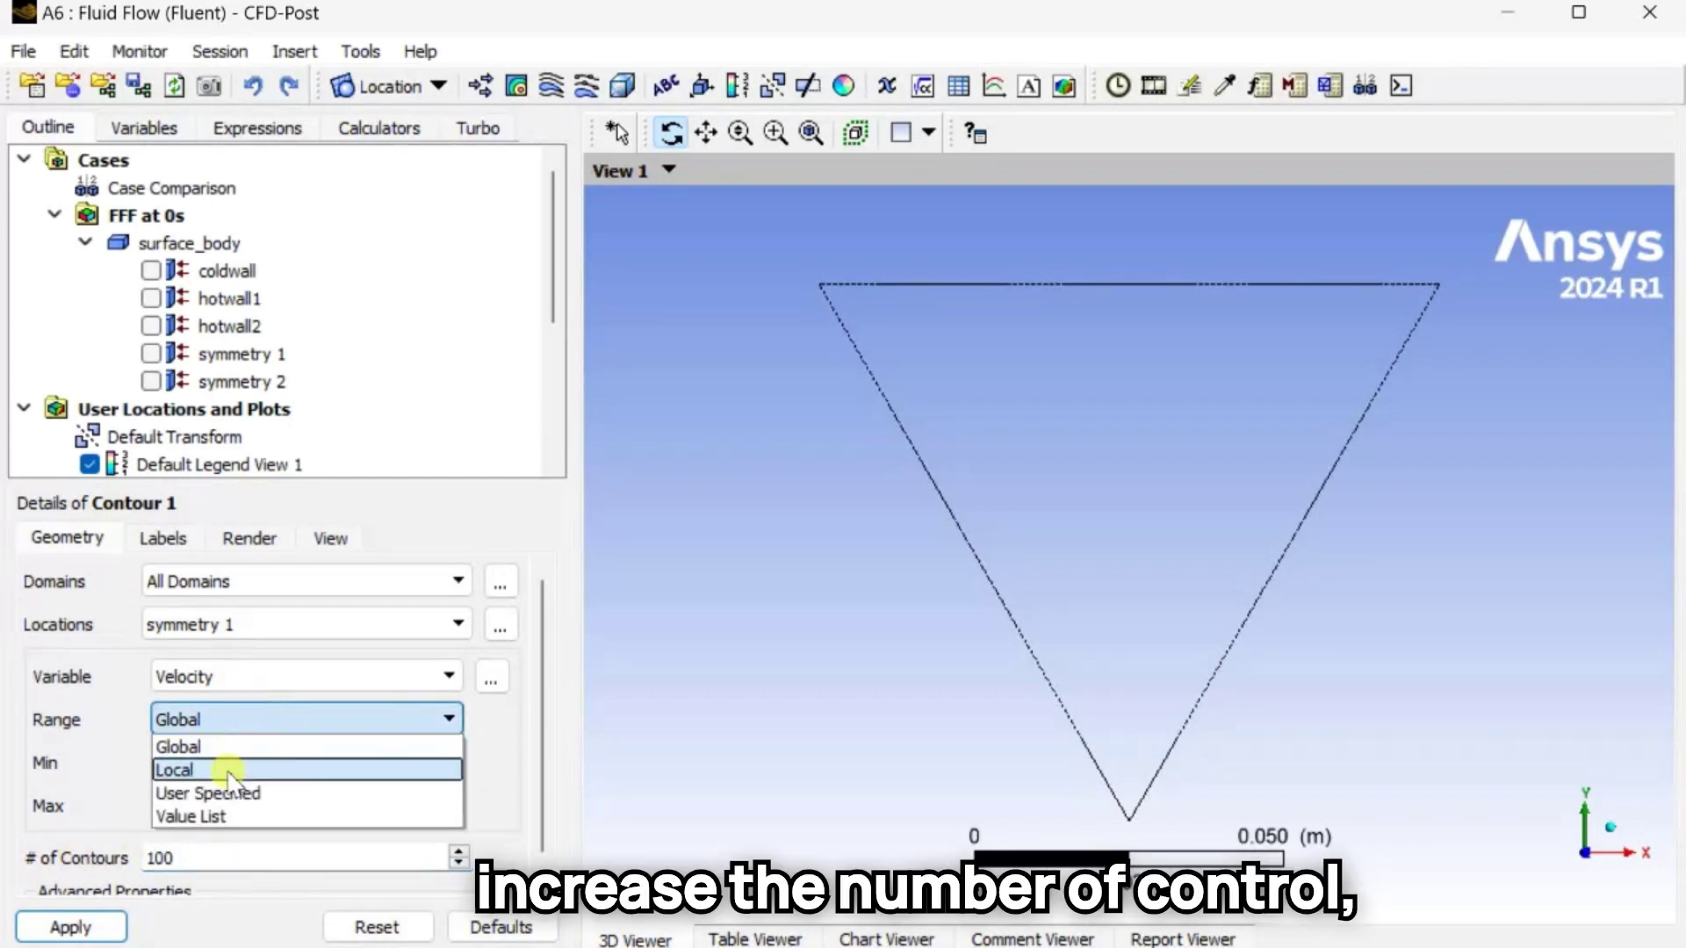
pyautogui.click(215, 769)
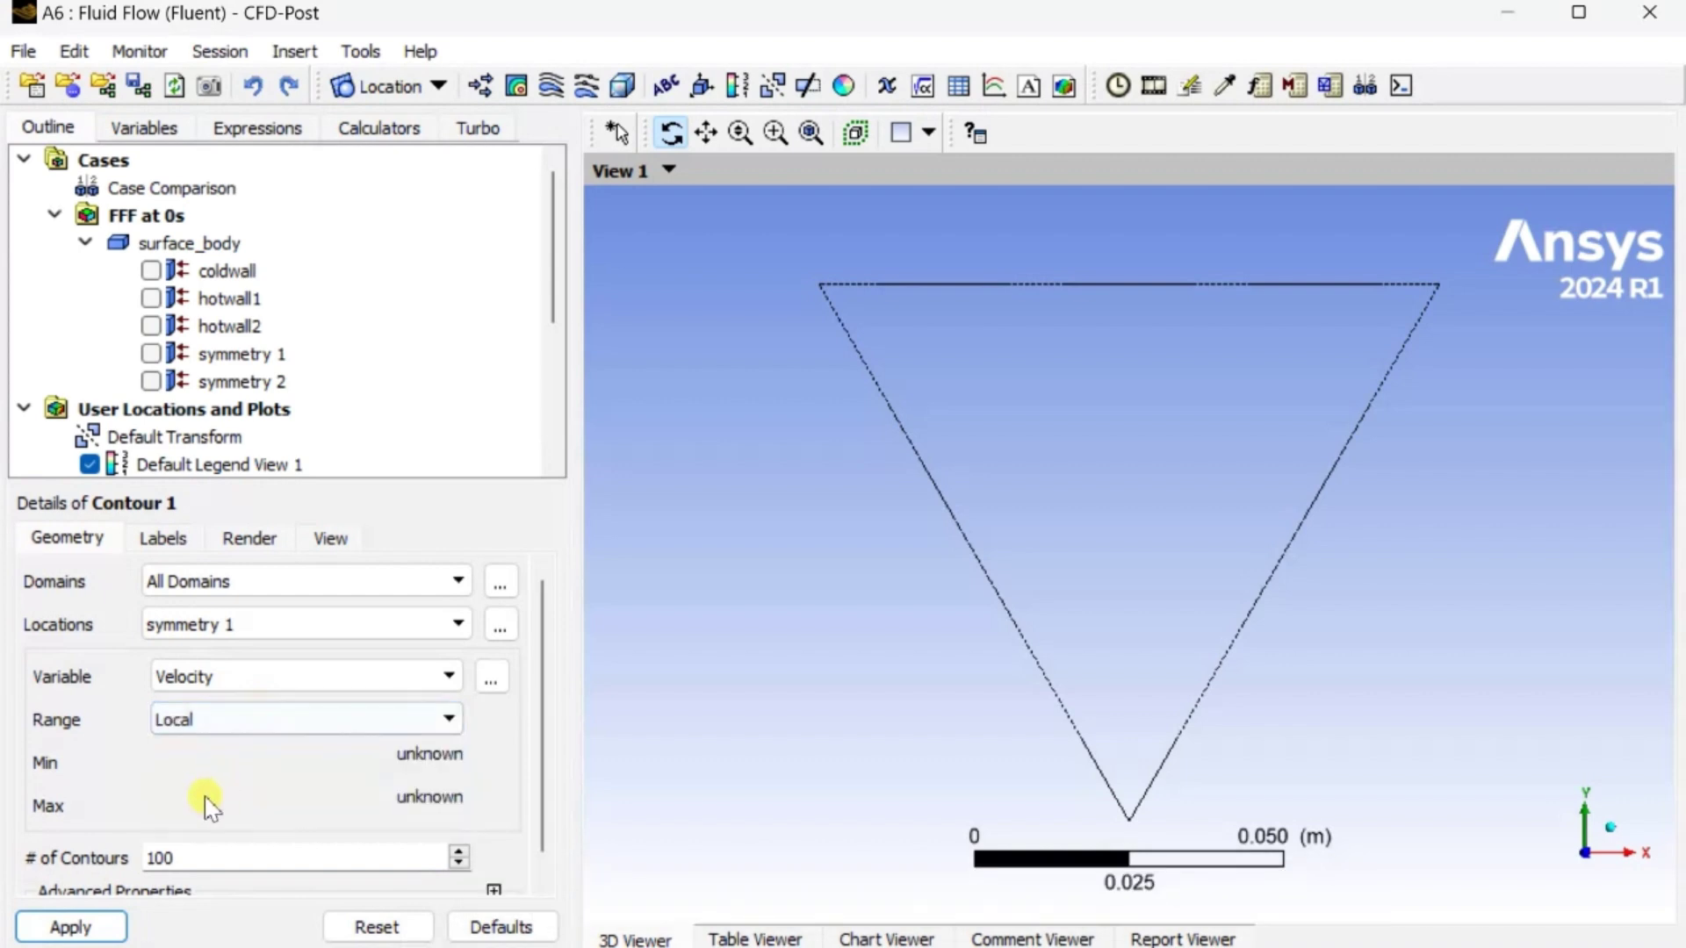
pyautogui.click(70, 928)
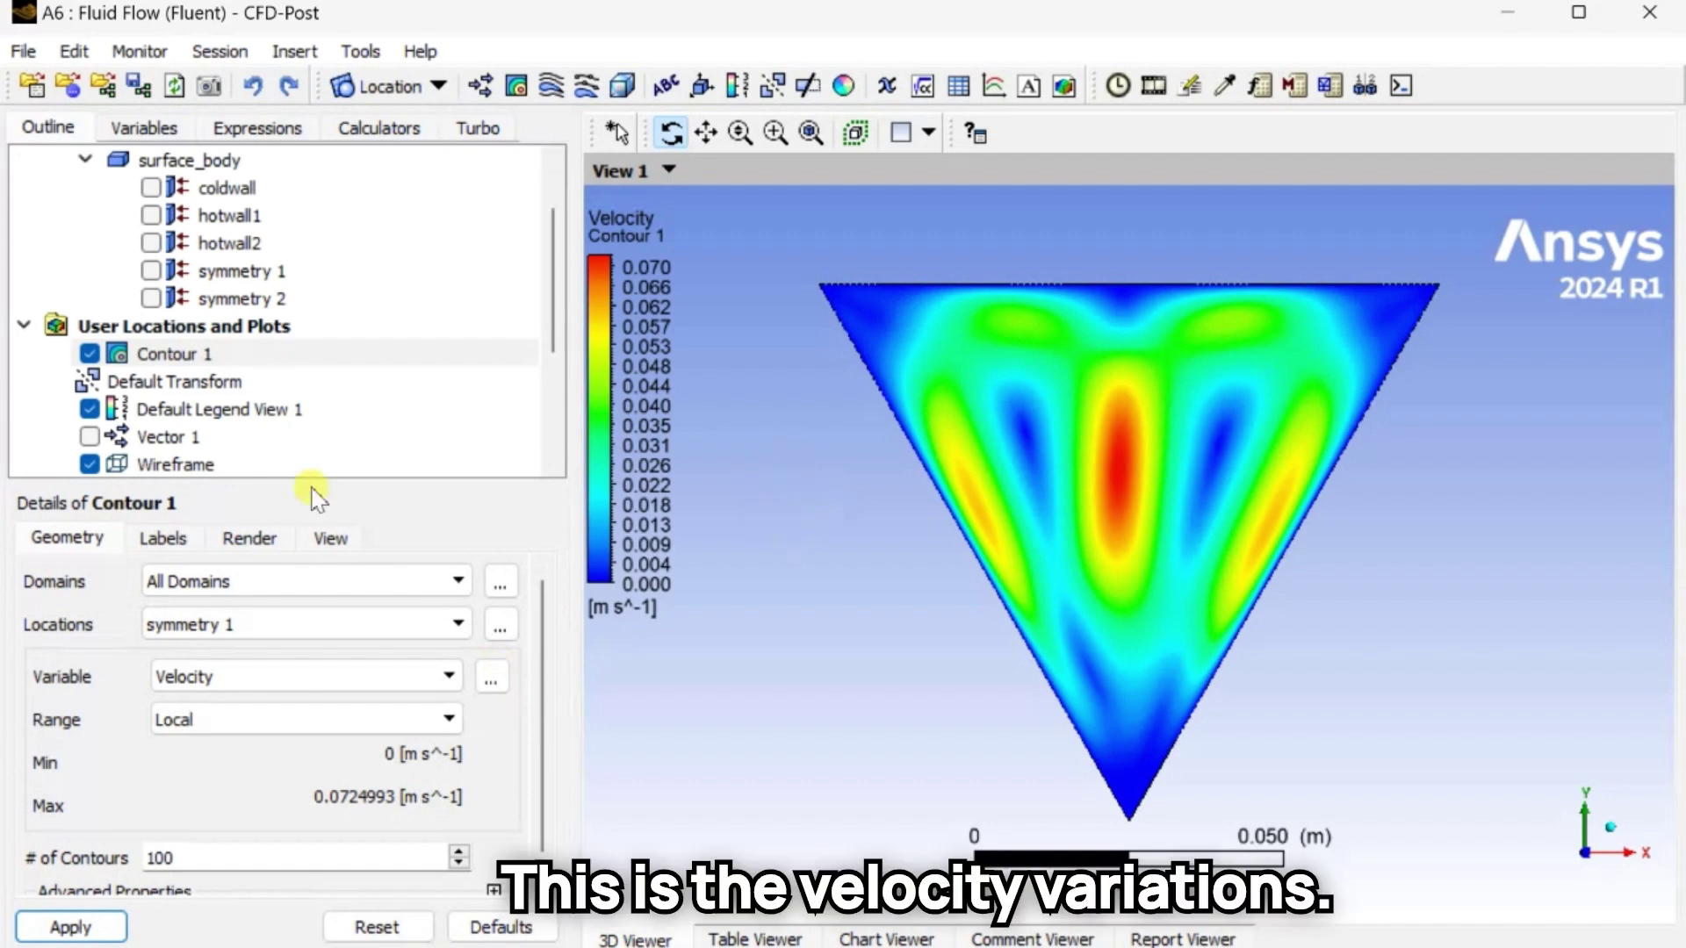
# Switch the contour variable from Velocity to Temperature and apply it.
pyautogui.click(256, 683)
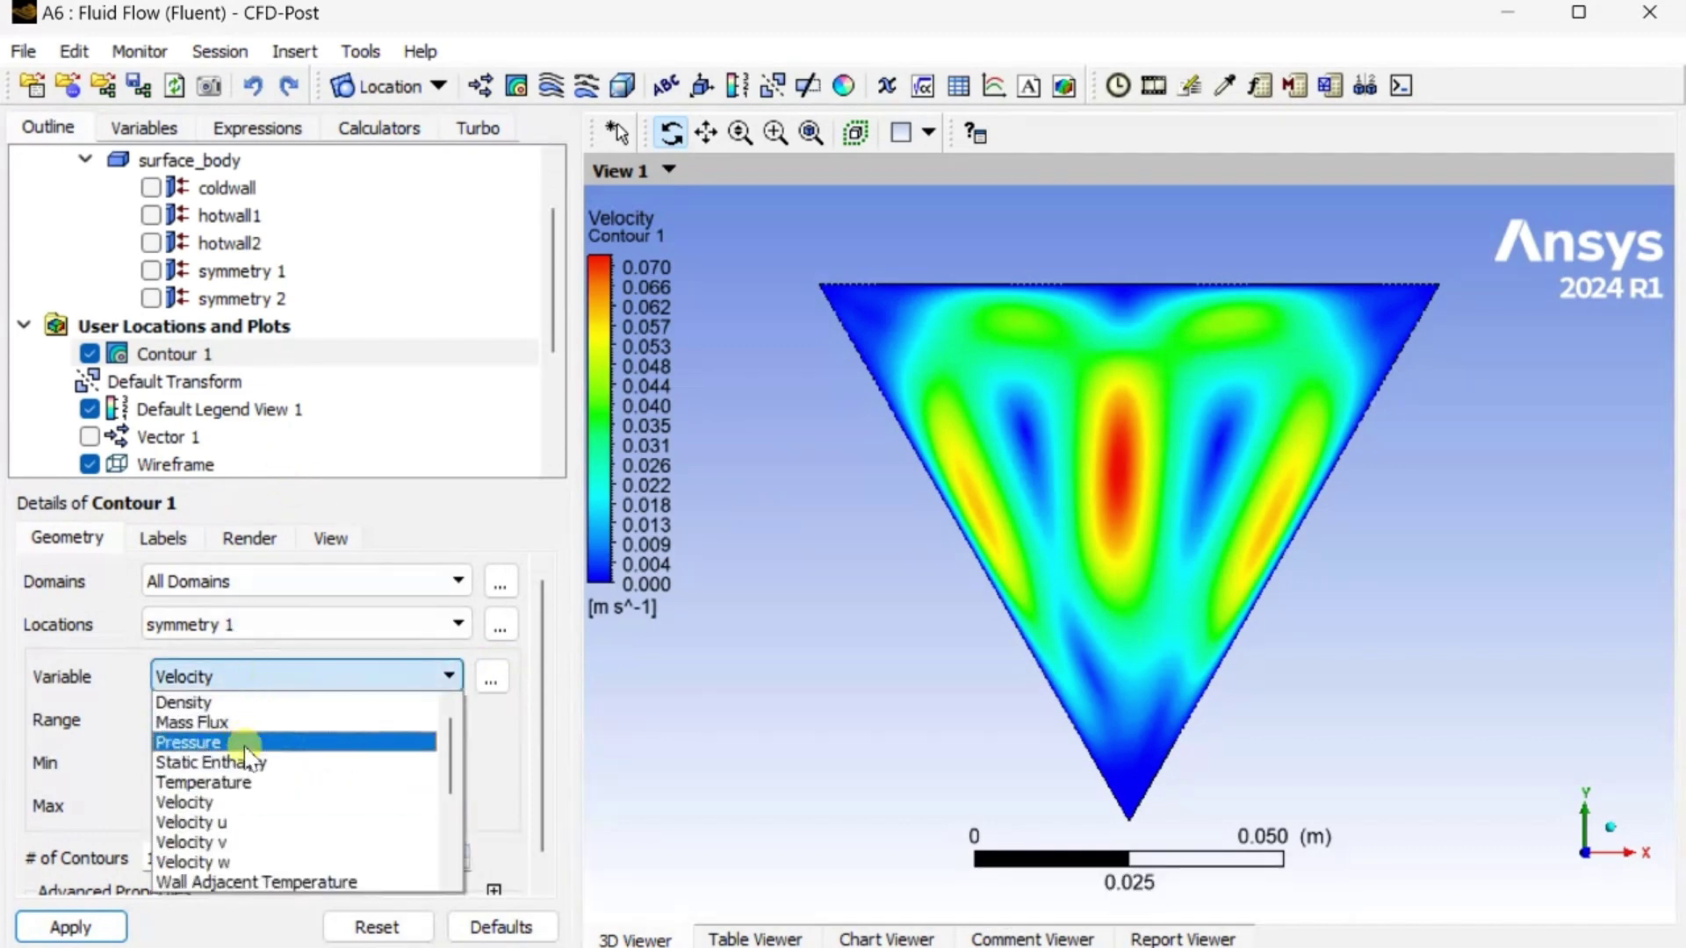
pyautogui.click(237, 783)
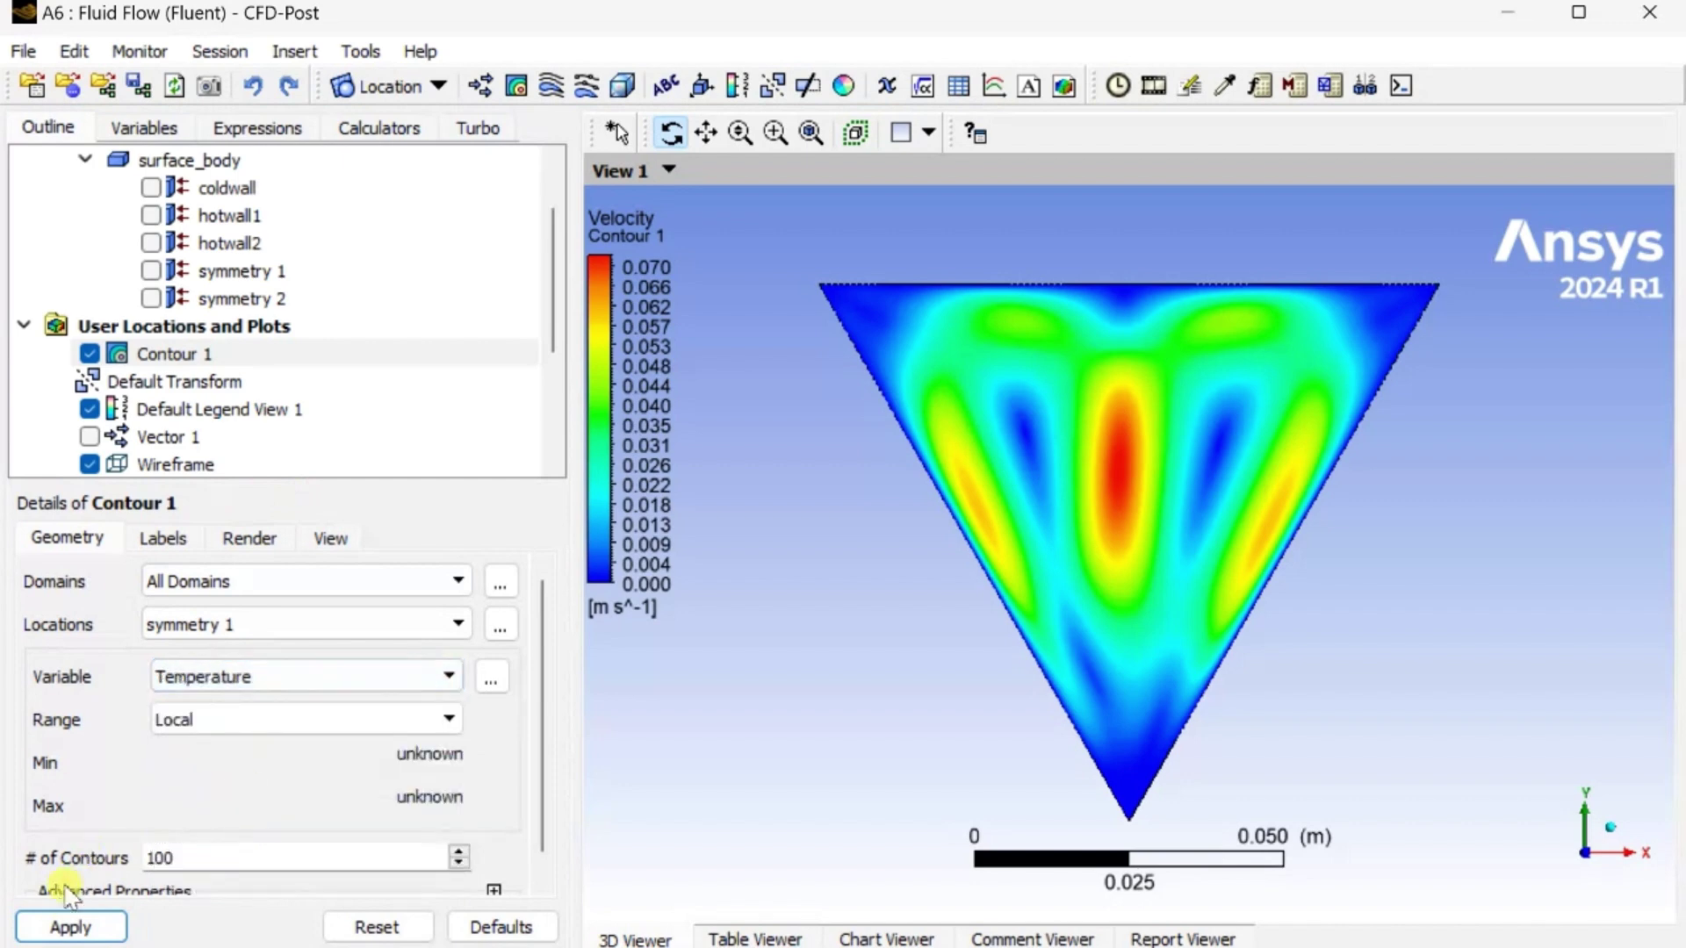
pyautogui.click(69, 928)
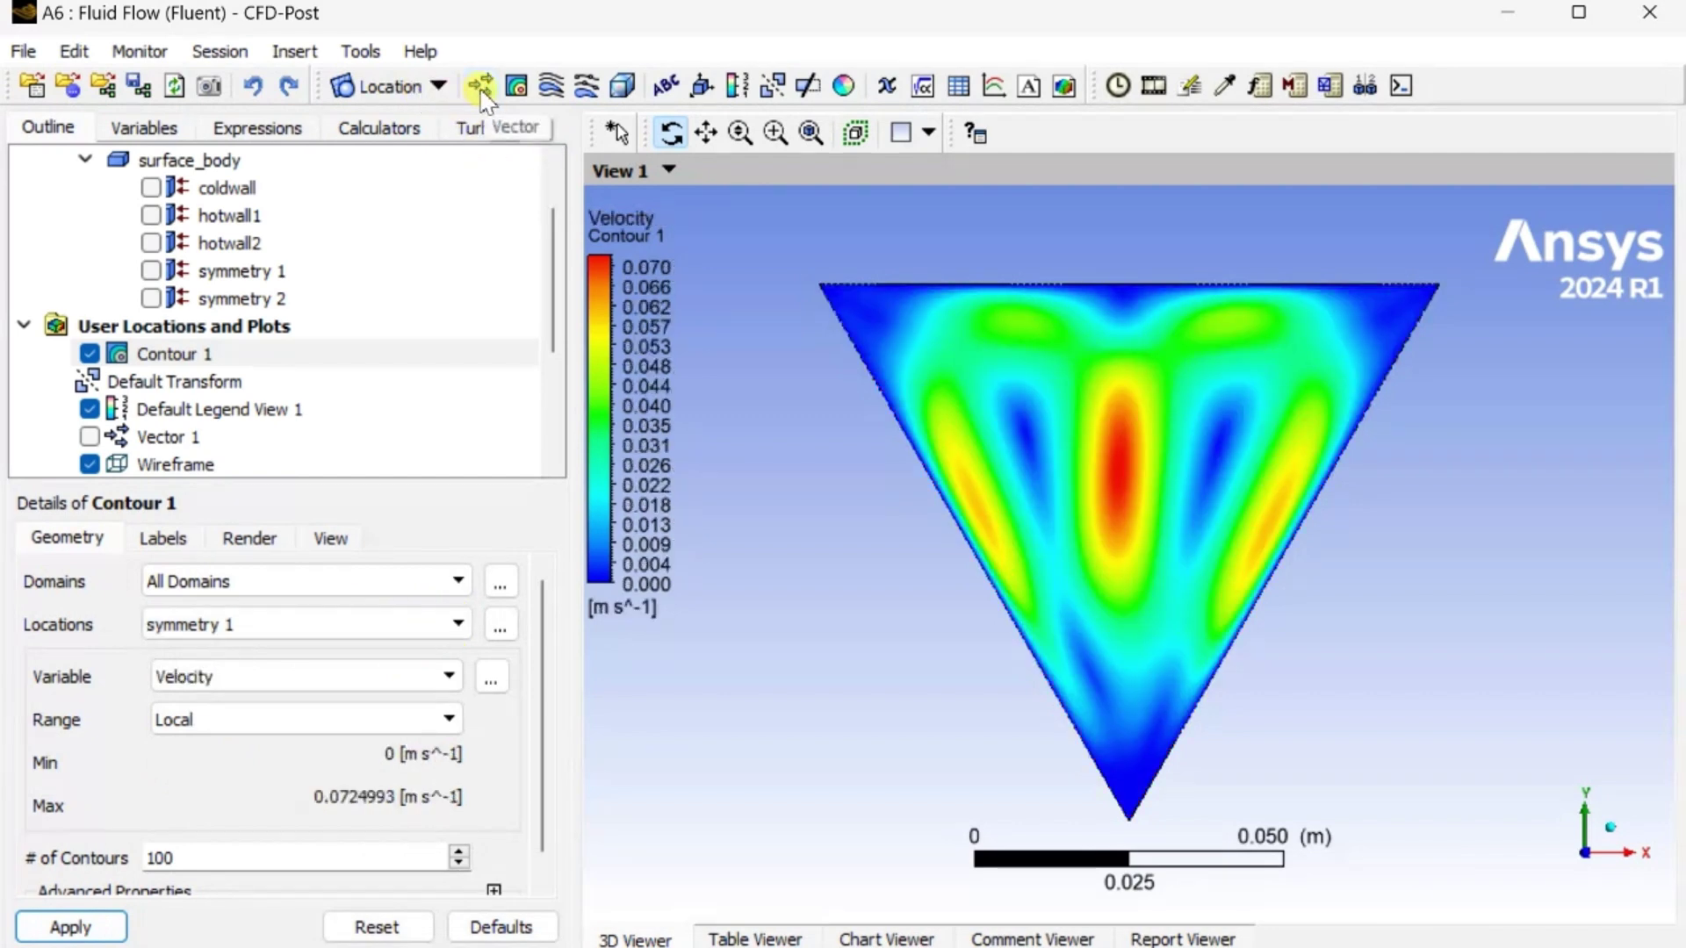
# Hide Contour 1, insert a vector plot named Vector 2 on symmetry 1 using Velocity, and inspect it up close.
pyautogui.click(89, 354)
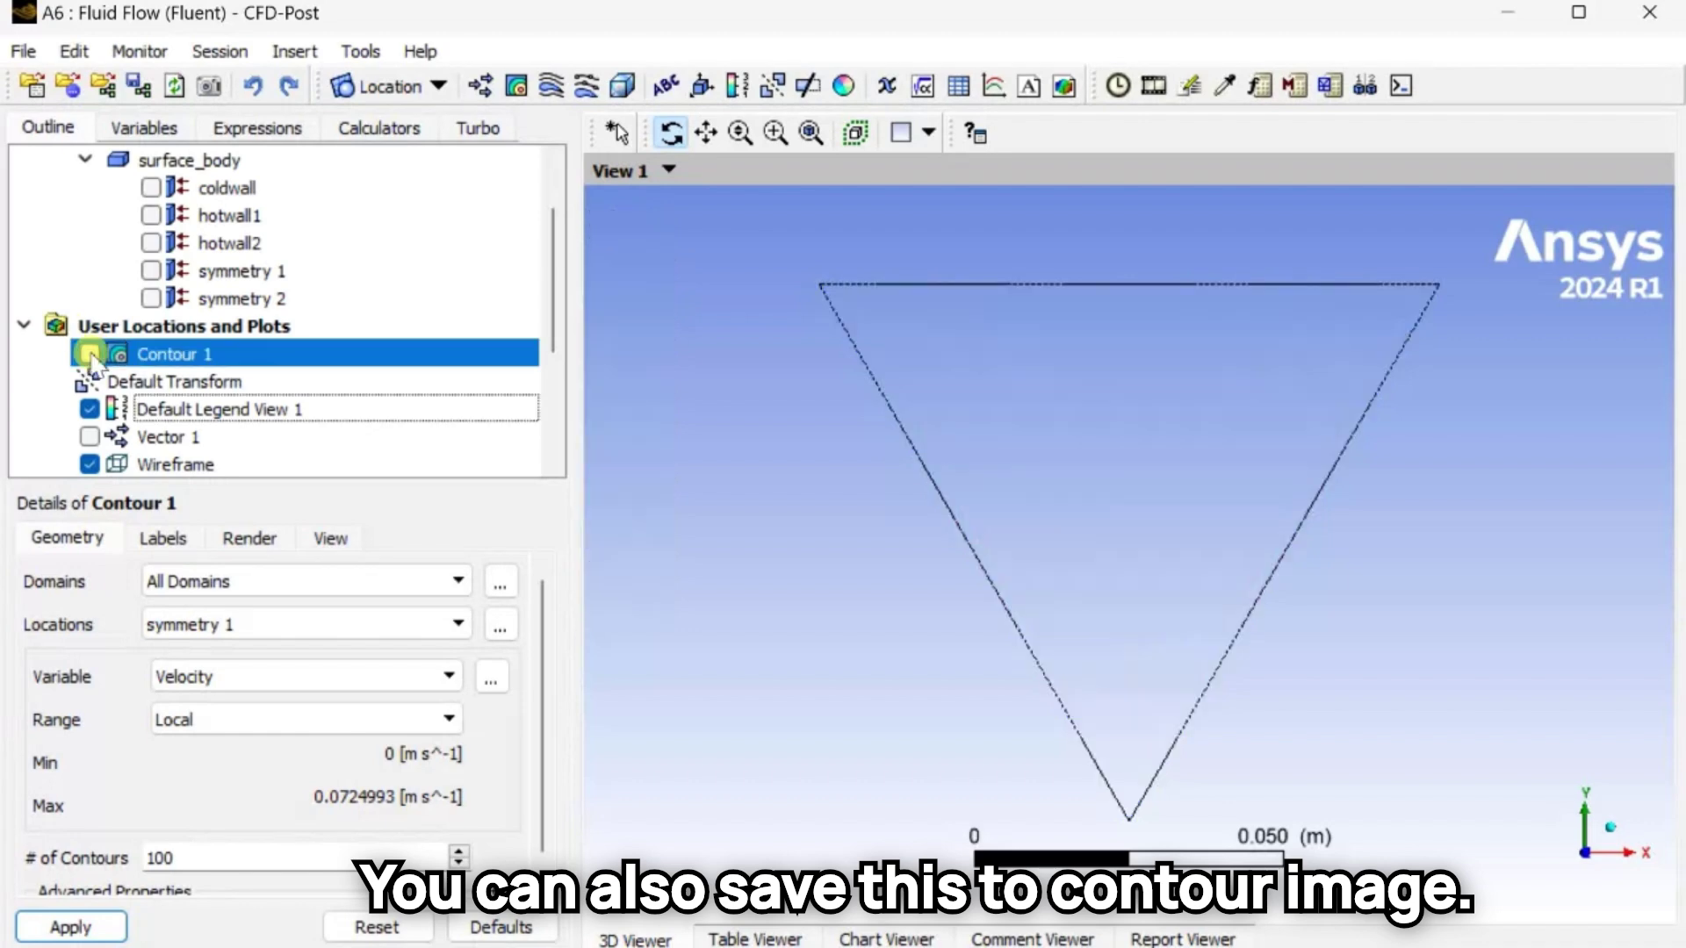
pyautogui.click(484, 88)
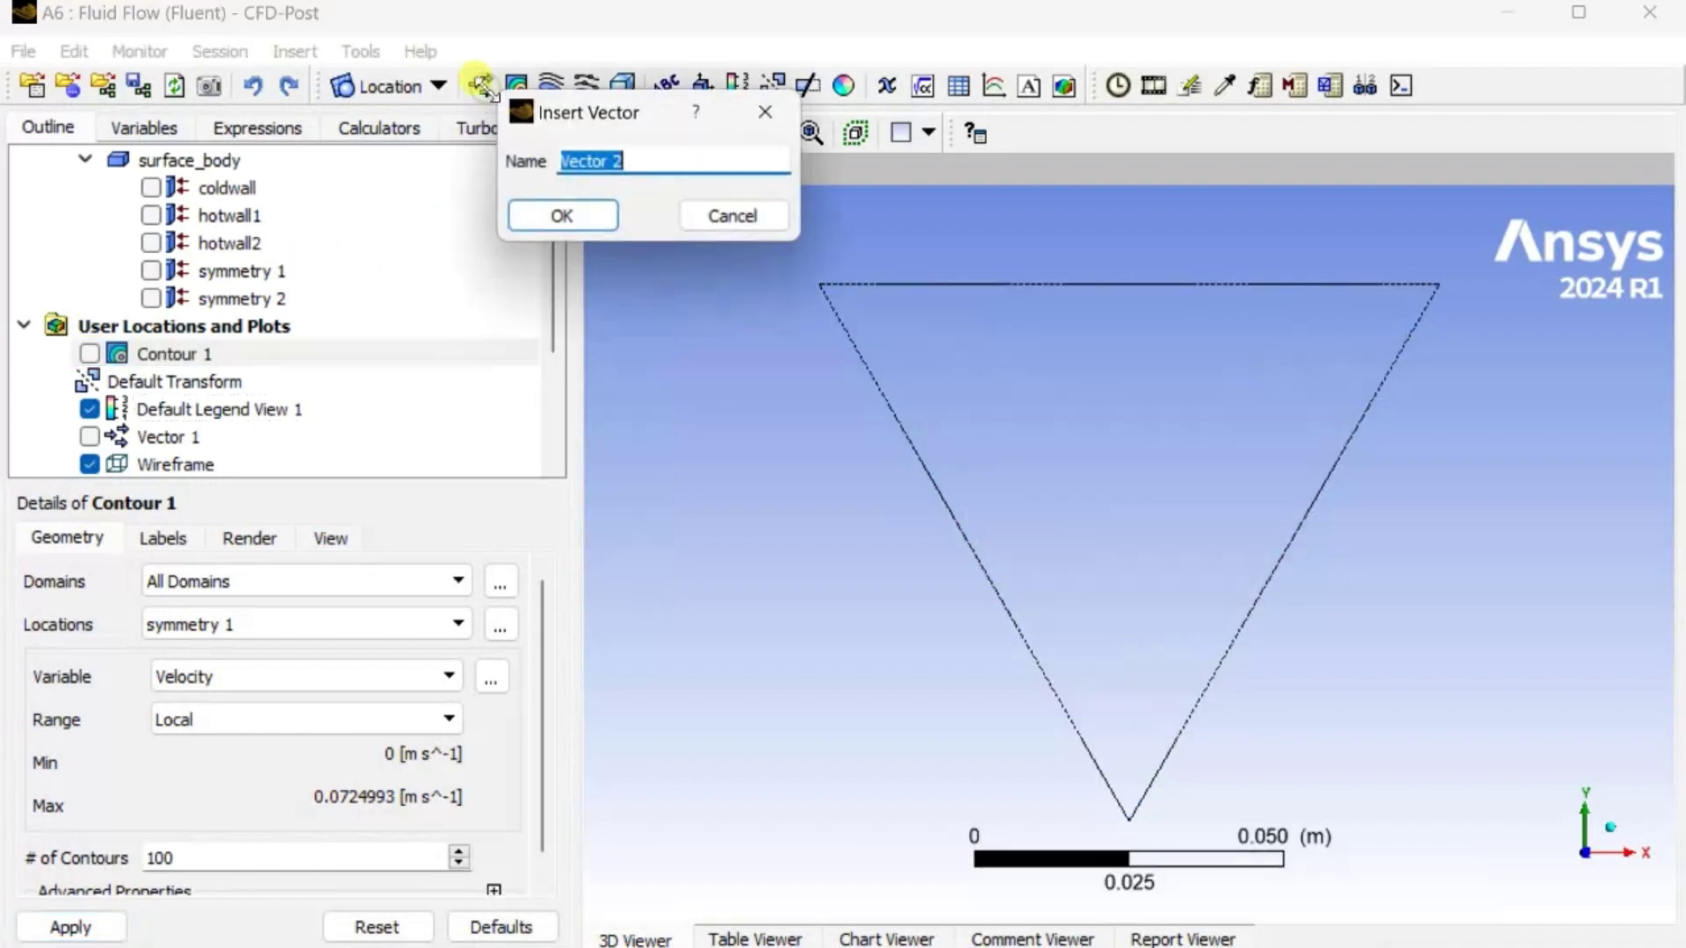
pyautogui.click(559, 211)
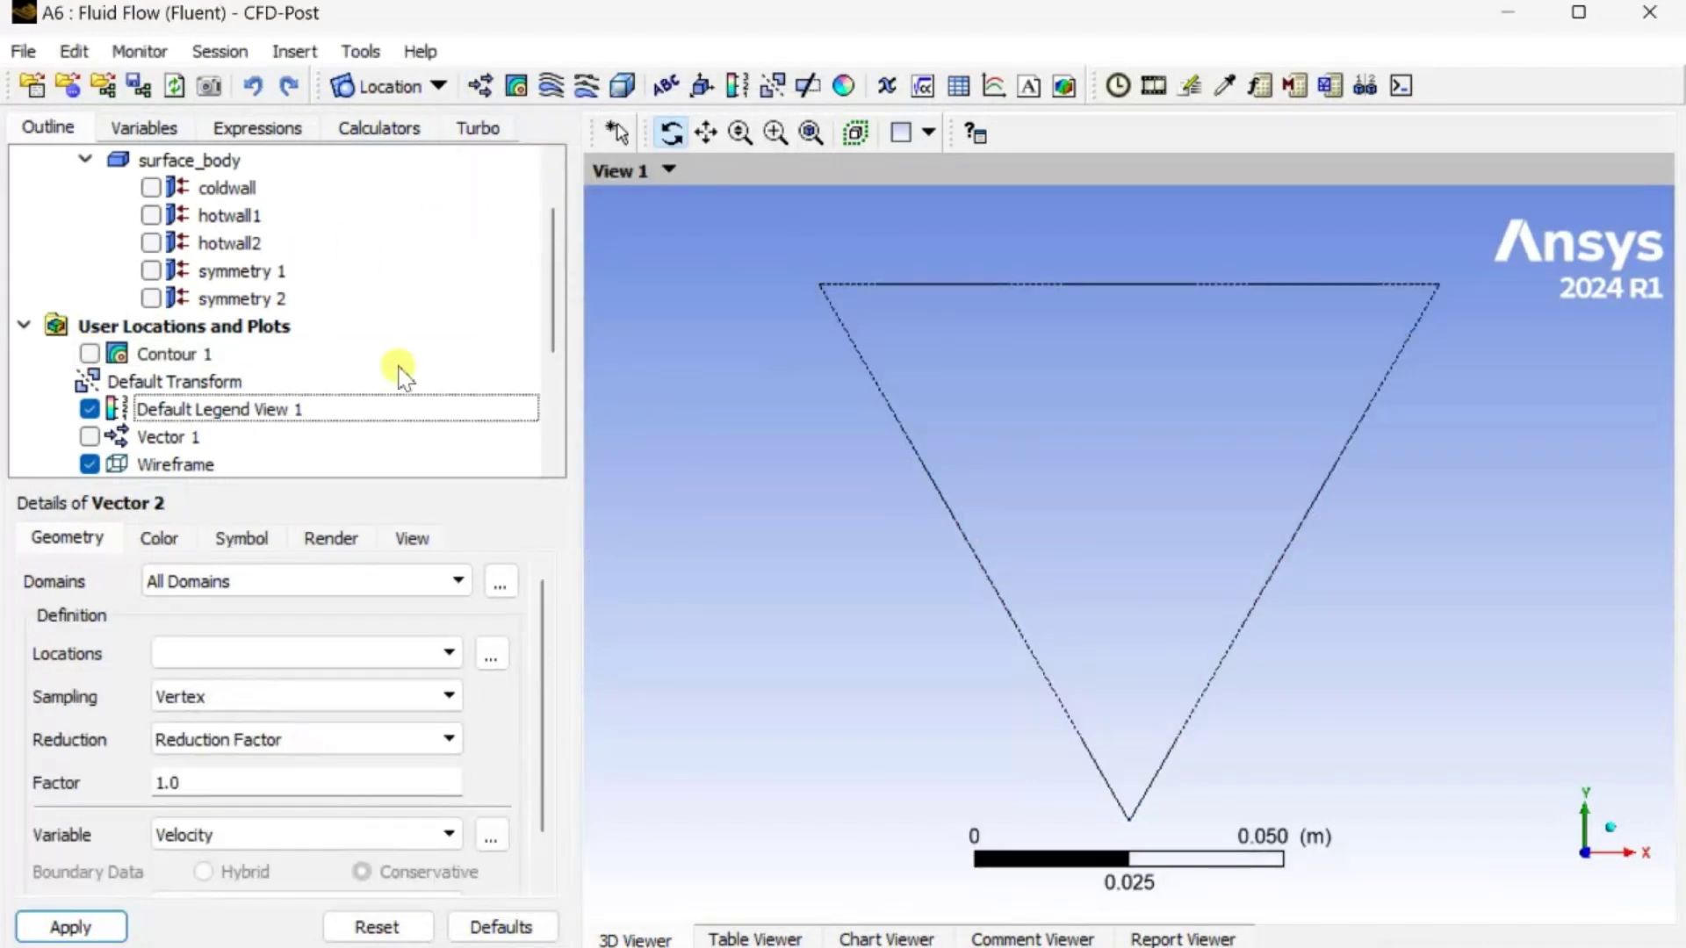
pyautogui.click(294, 653)
pyautogui.click(263, 741)
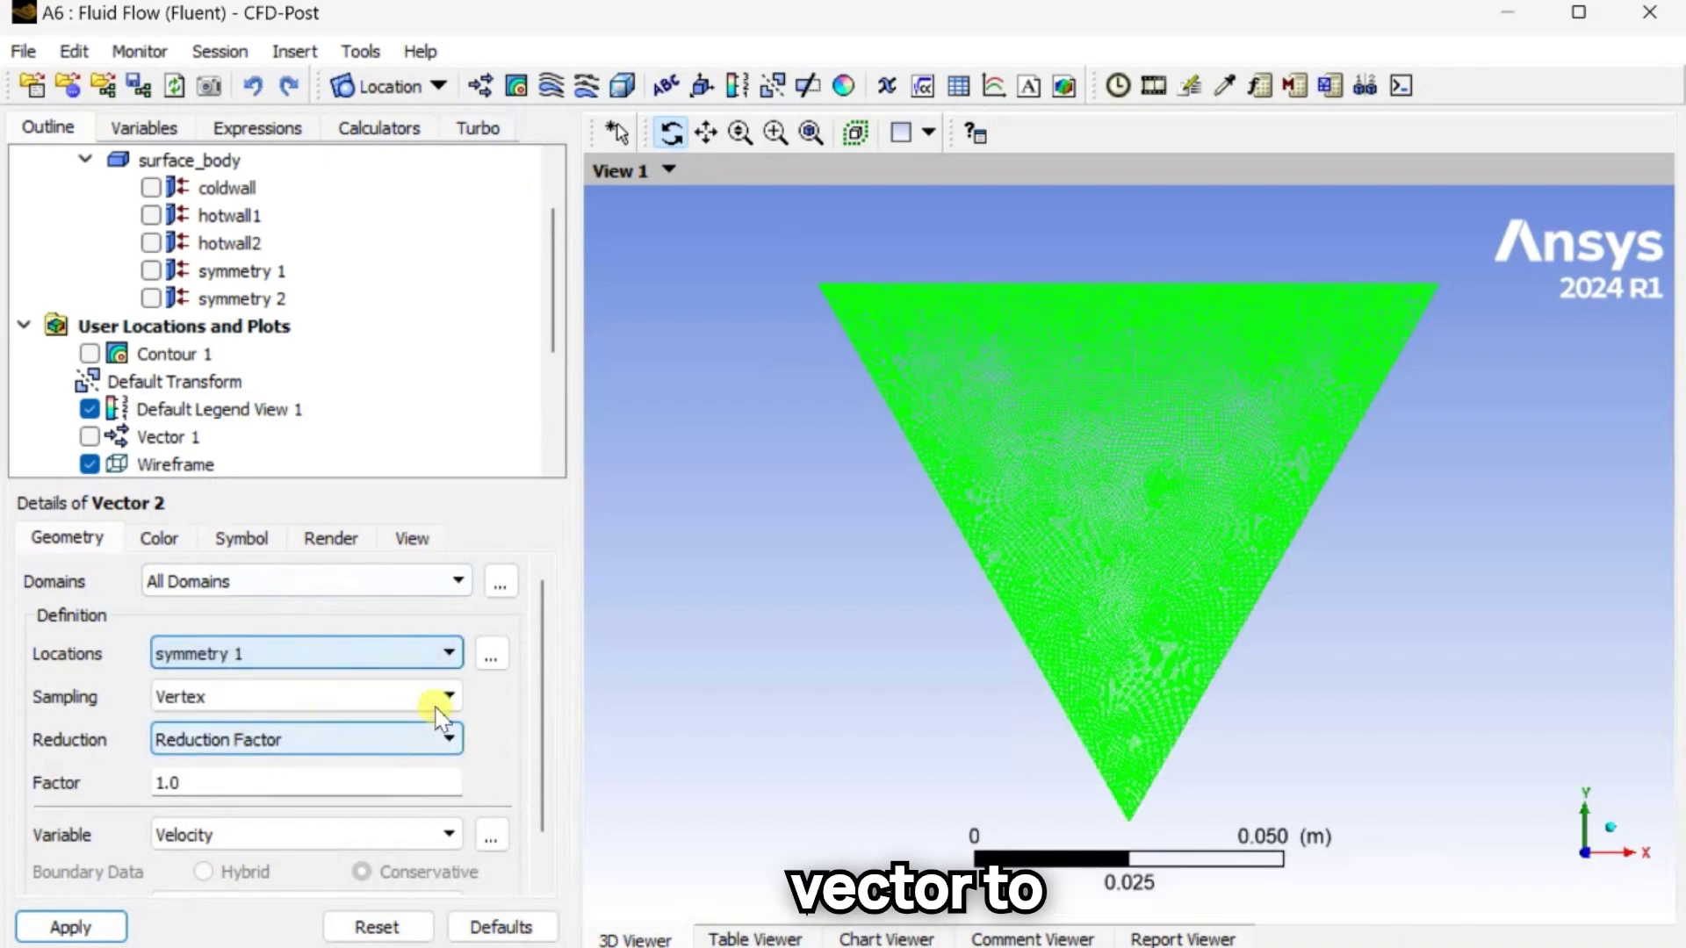
pyautogui.moveTo(537, 654); pyautogui.dragTo(538, 707)
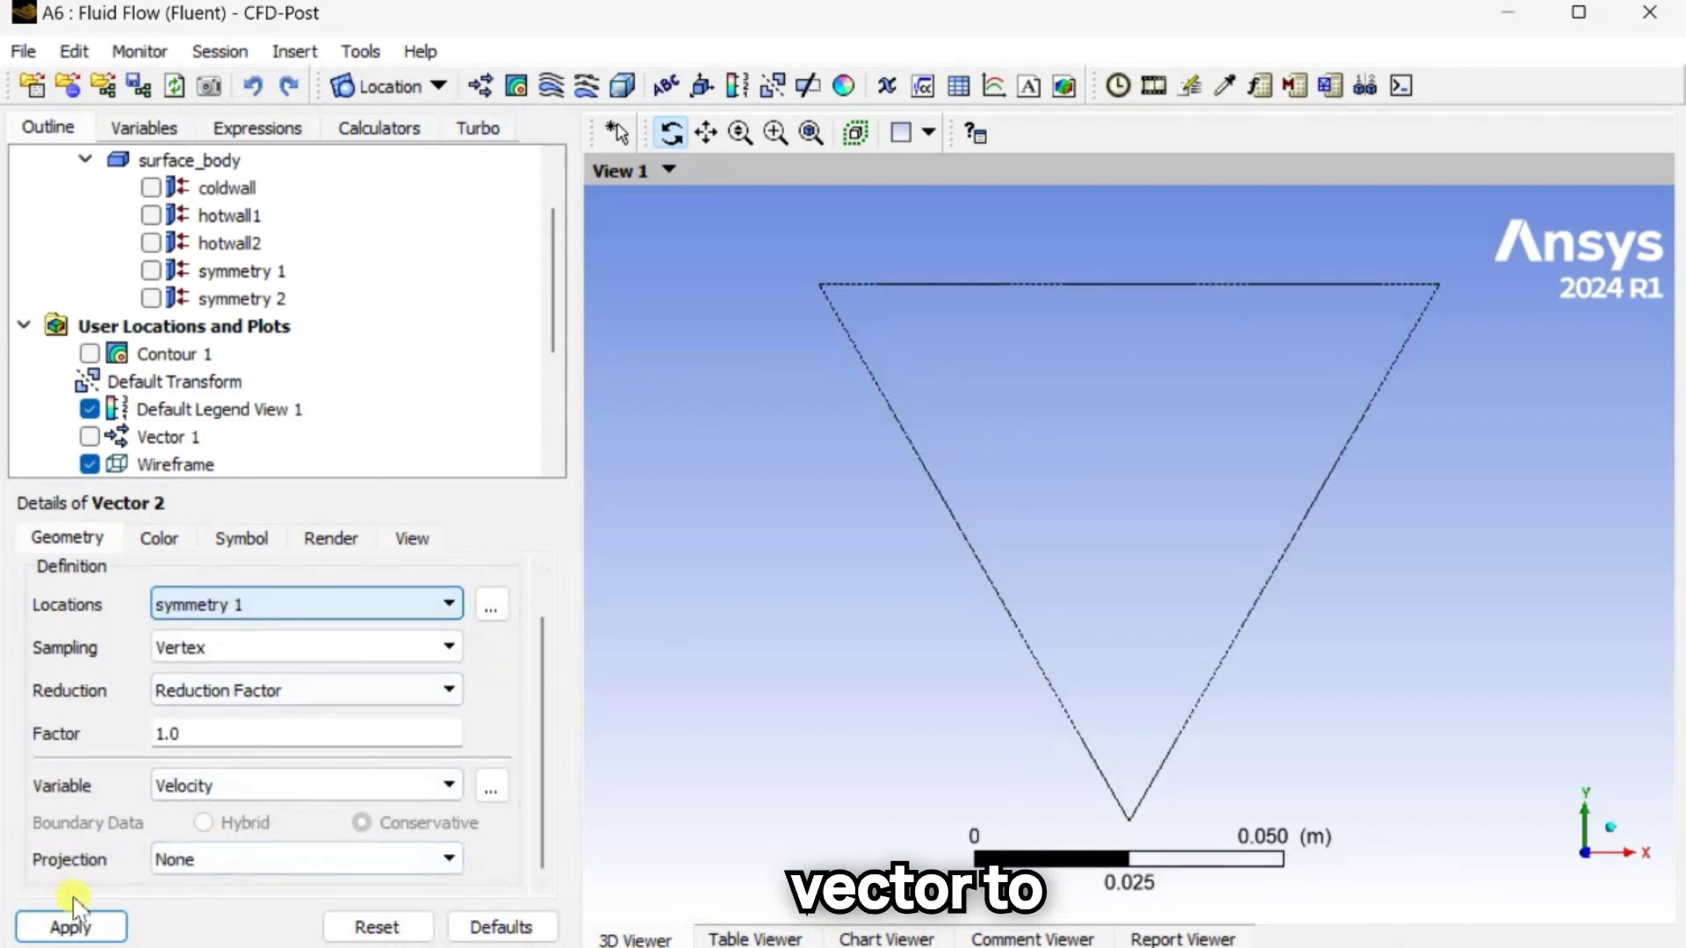
pyautogui.click(73, 927)
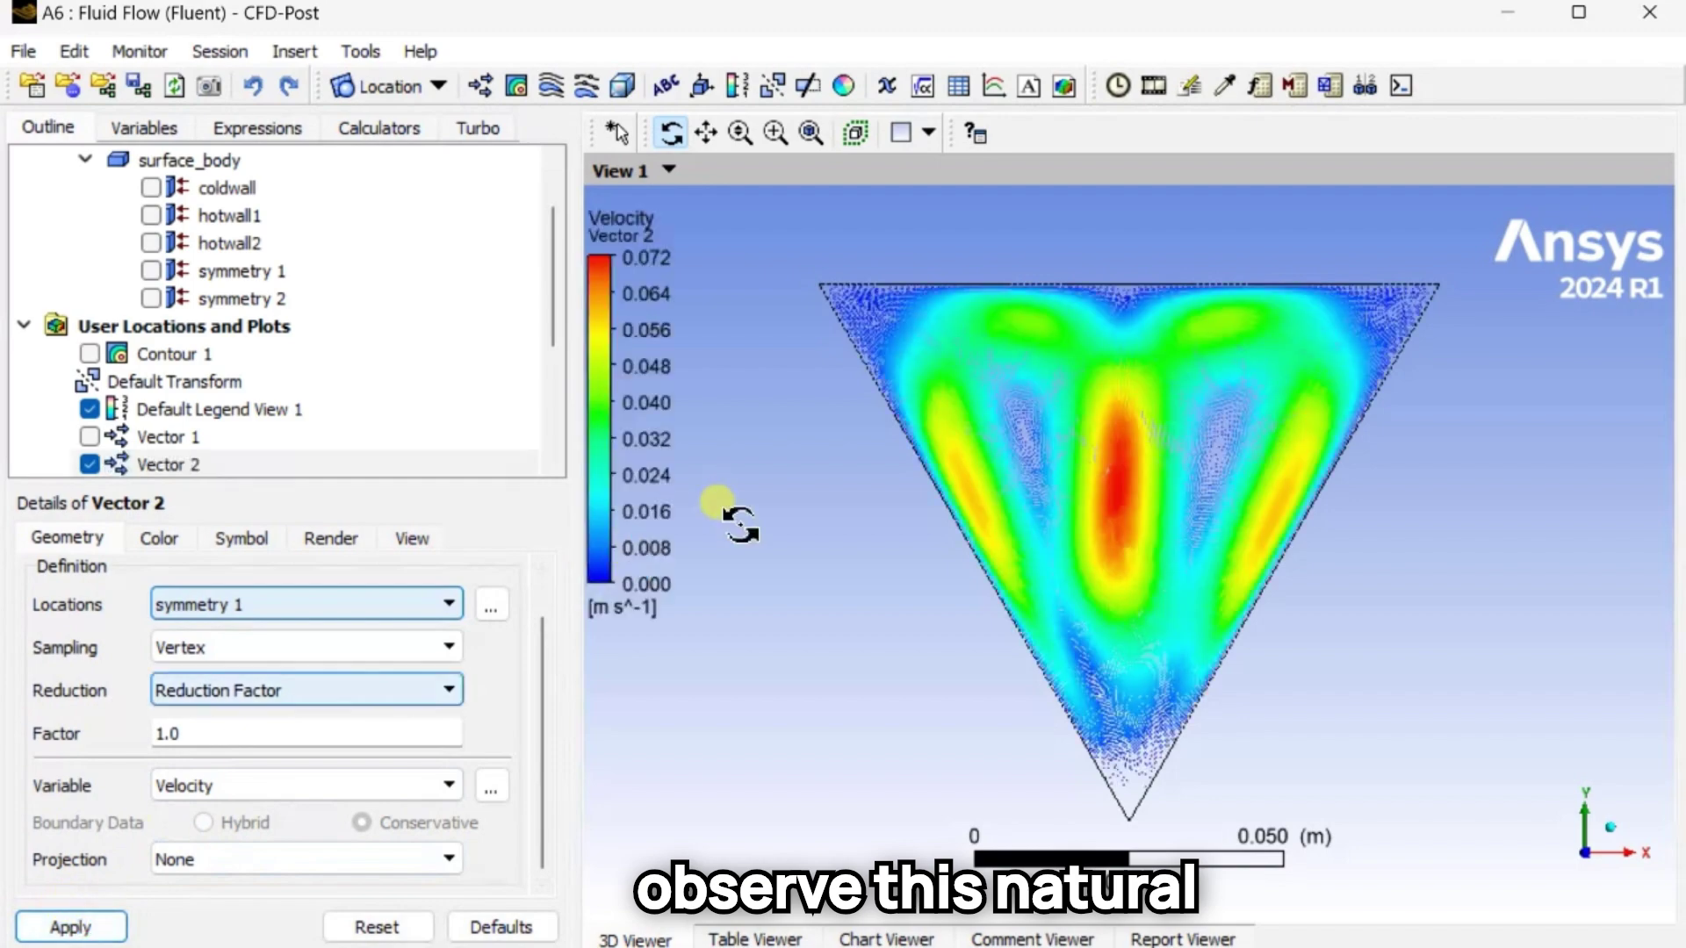
pyautogui.scroll(5, 970, 443)
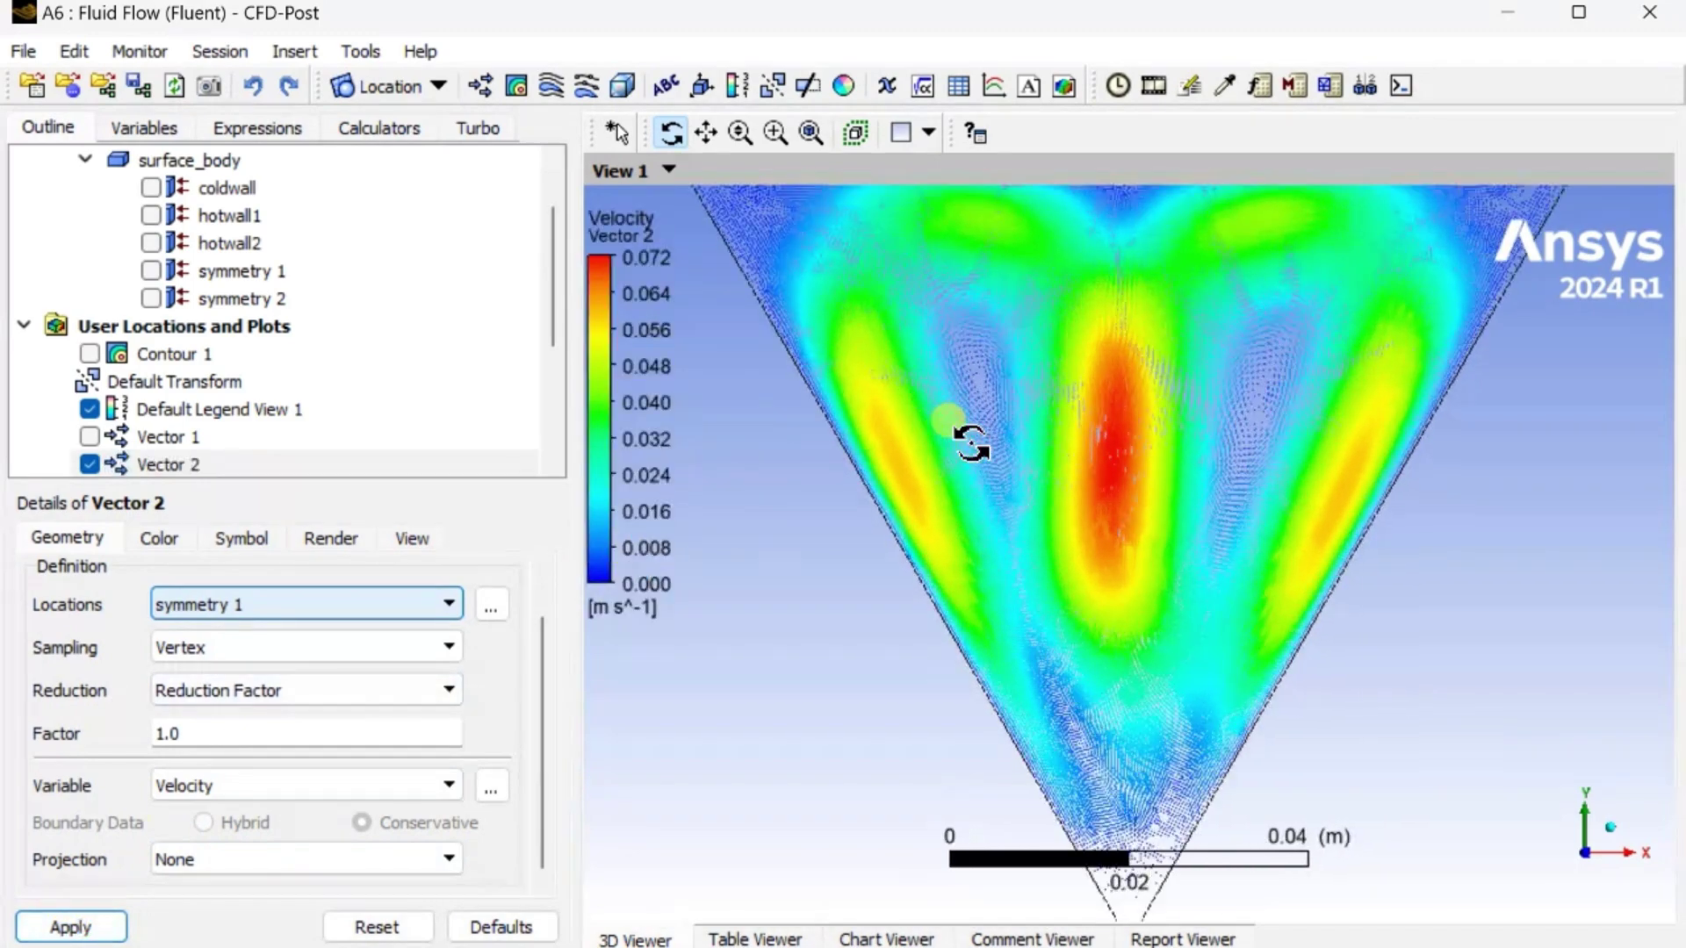
# Examine the velocity vectors up close around the vortex beside the central plume, and across the whole cavity.
pyautogui.scroll(1, 970, 444)
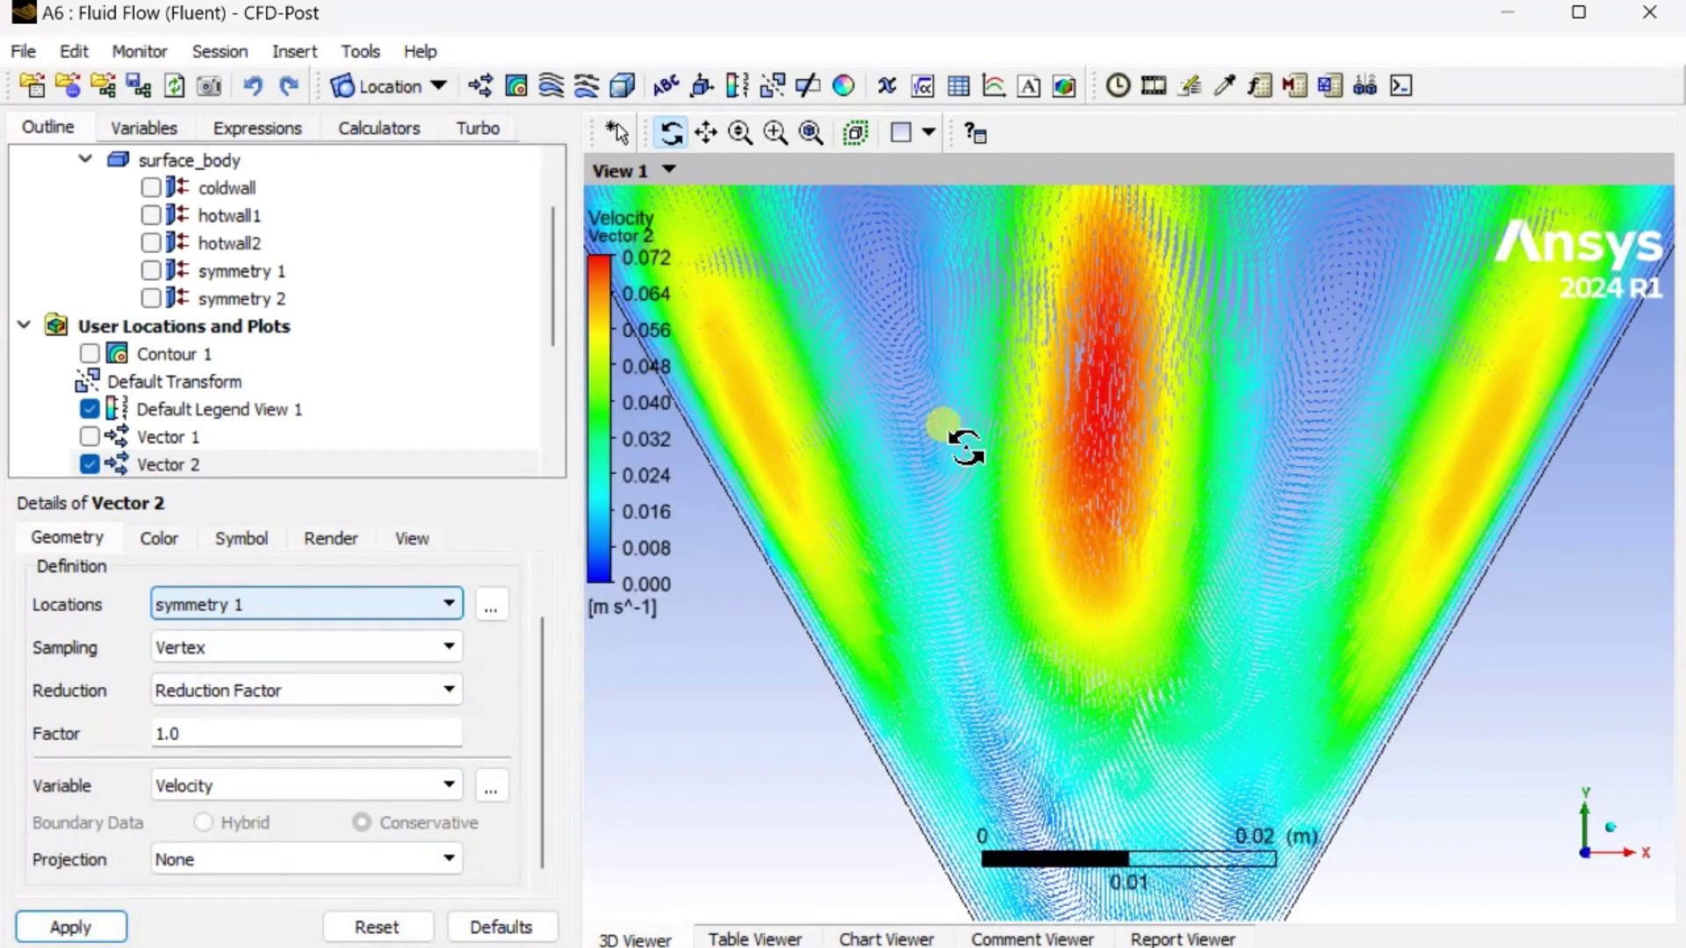
pyautogui.moveTo(962, 444); pyautogui.dragTo(1163, 575)
pyautogui.scroll(5, 1164, 575)
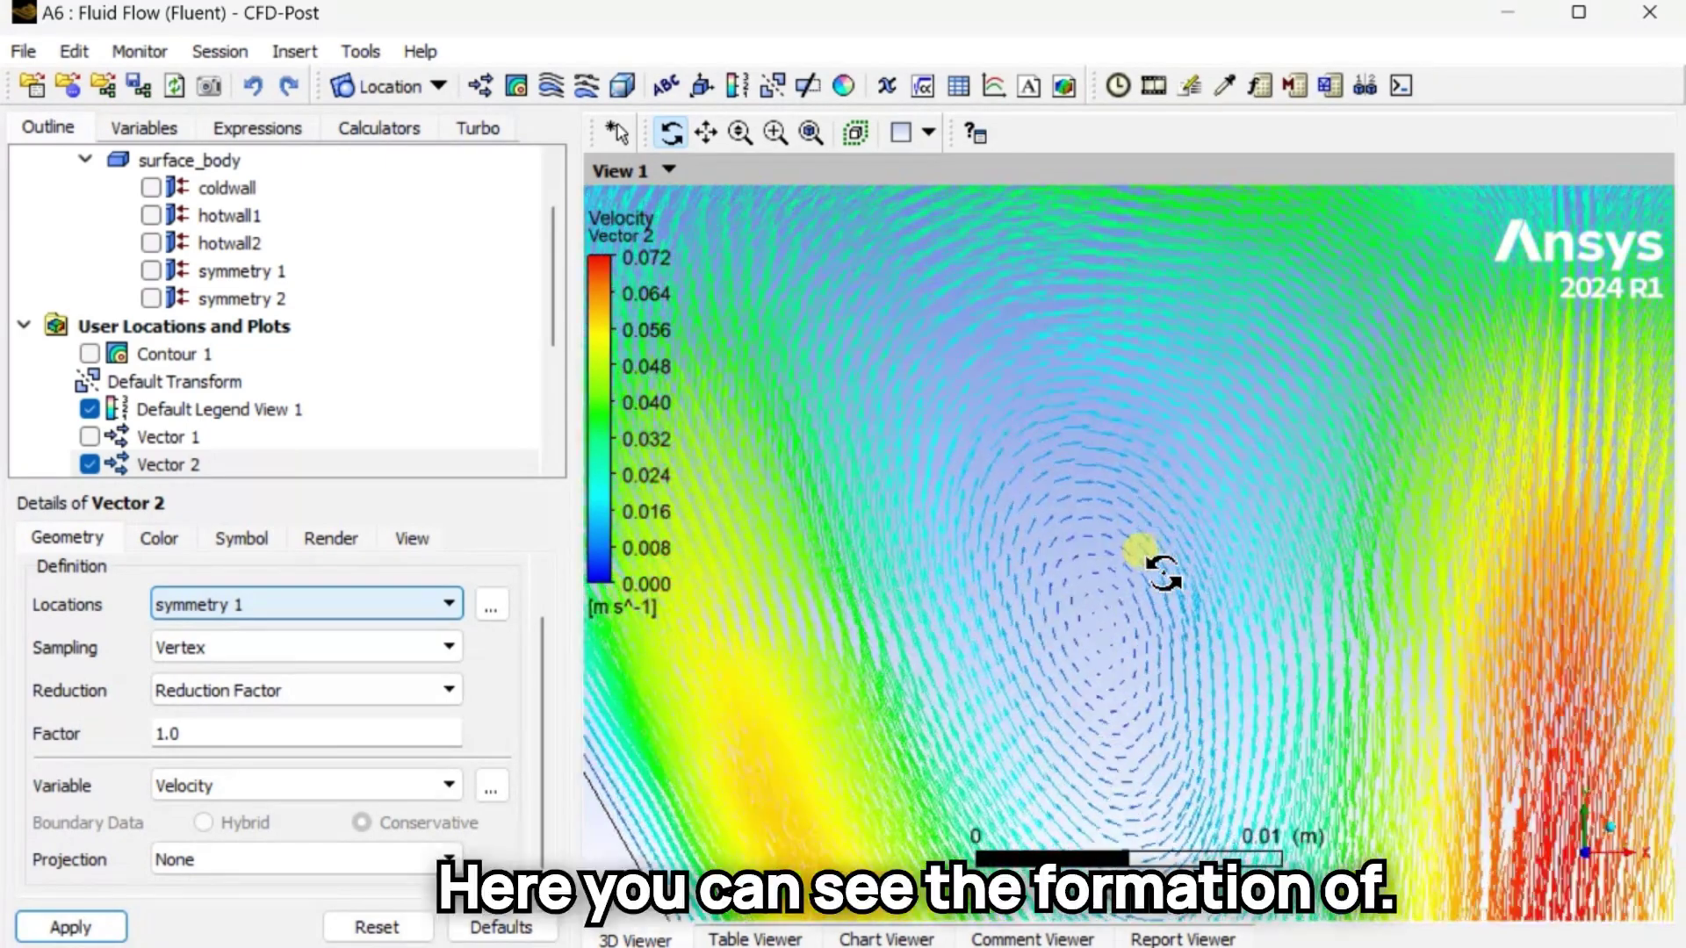
pyautogui.scroll(1, 1163, 575)
pyautogui.moveTo(1197, 531); pyautogui.dragTo(1232, 281, button='middle')
pyautogui.moveTo(1233, 281); pyautogui.dragTo(1295, 795)
pyautogui.moveTo(1298, 472); pyautogui.dragTo(1029, 107, button='middle')
pyautogui.moveTo(1127, 482); pyautogui.dragTo(1191, 509)
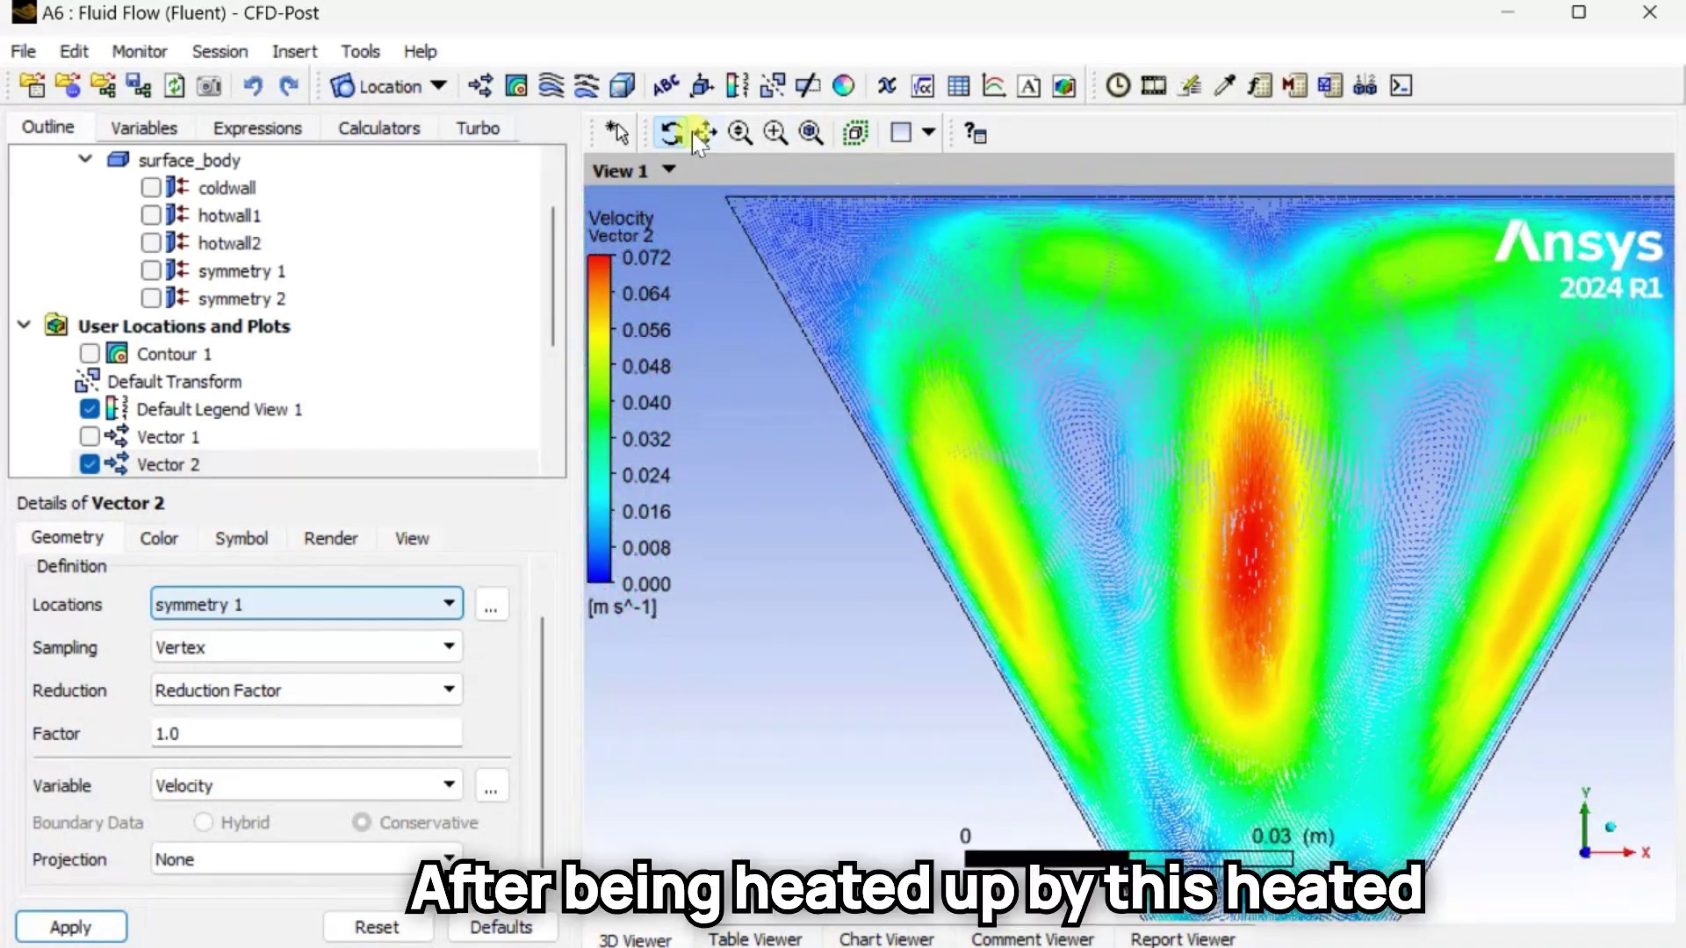
pyautogui.click(810, 133)
pyautogui.scroll(-2, 1006, 532)
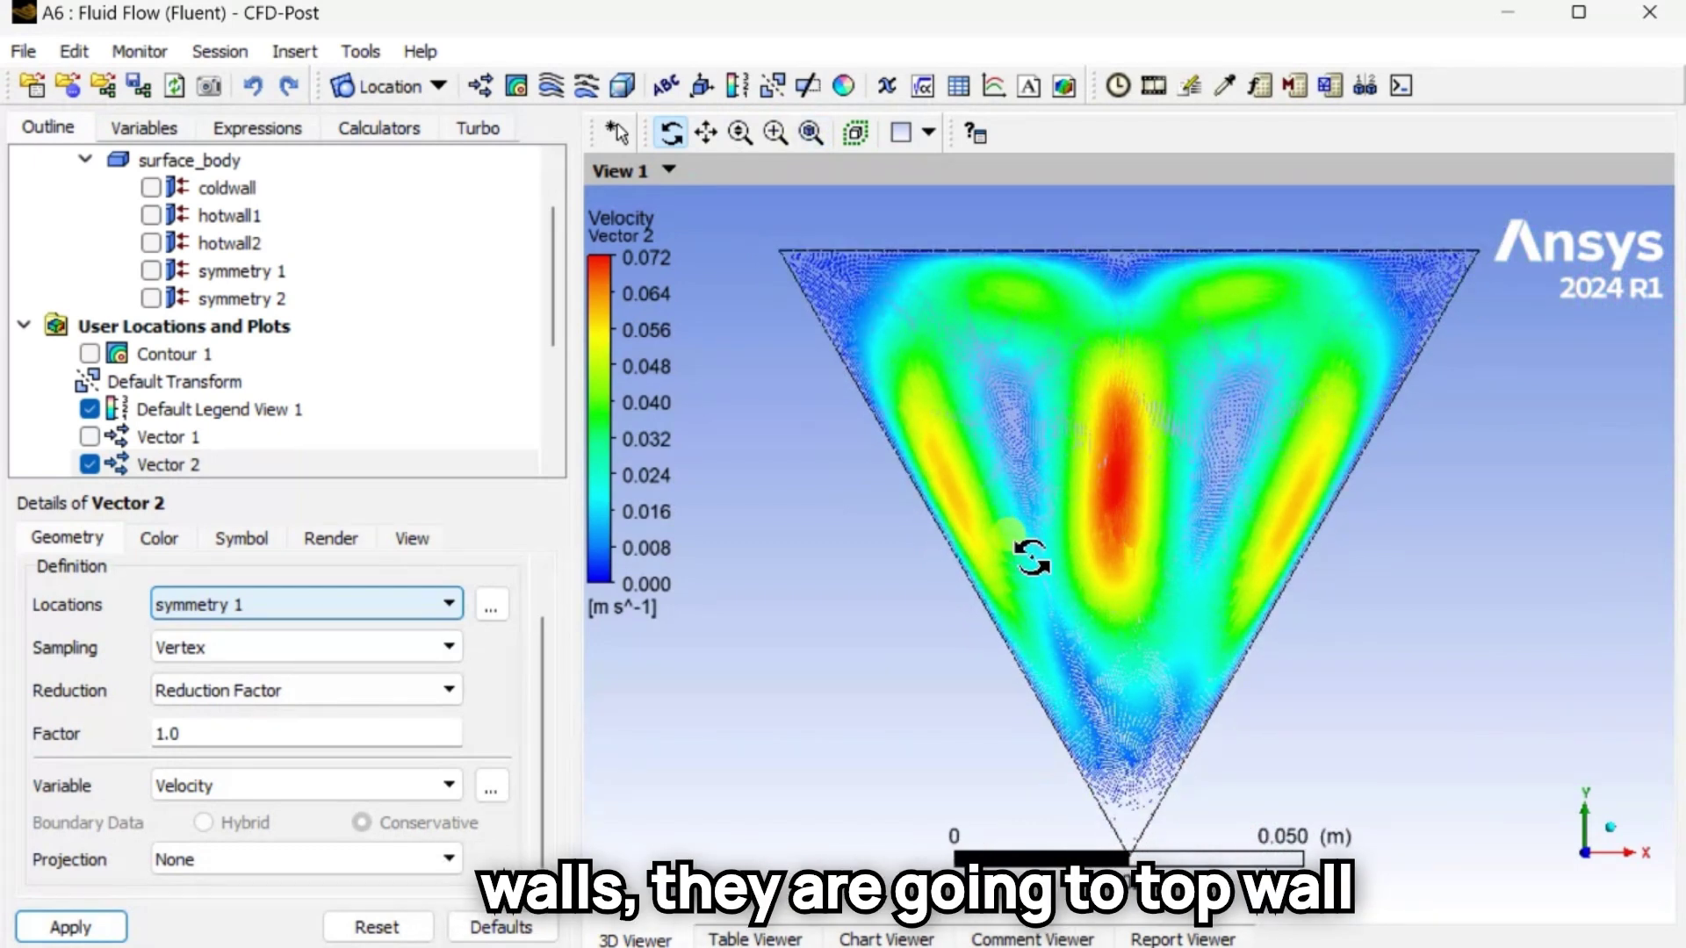
# Save the framed velocity vector plot as a 4k PNG picture with white background to F:/FFF3.png.
pyautogui.moveTo(1091, 587); pyautogui.dragTo(1087, 538, button='middle')
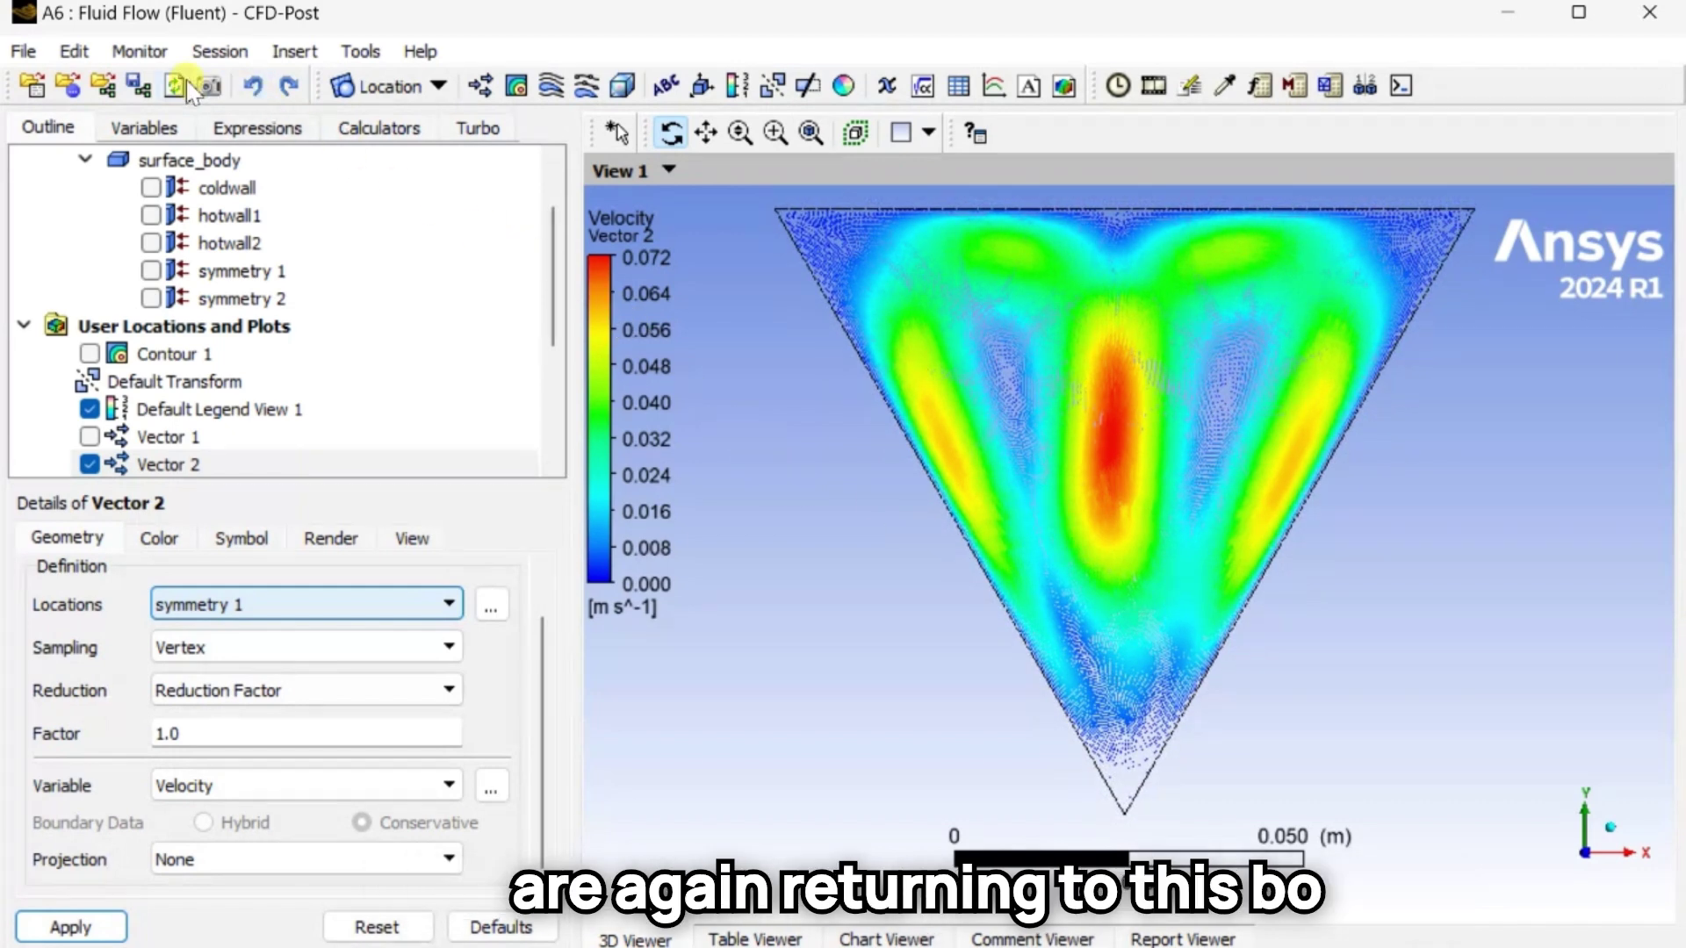
pyautogui.click(209, 85)
pyautogui.moveTo(835, 424); pyautogui.dragTo(507, 277)
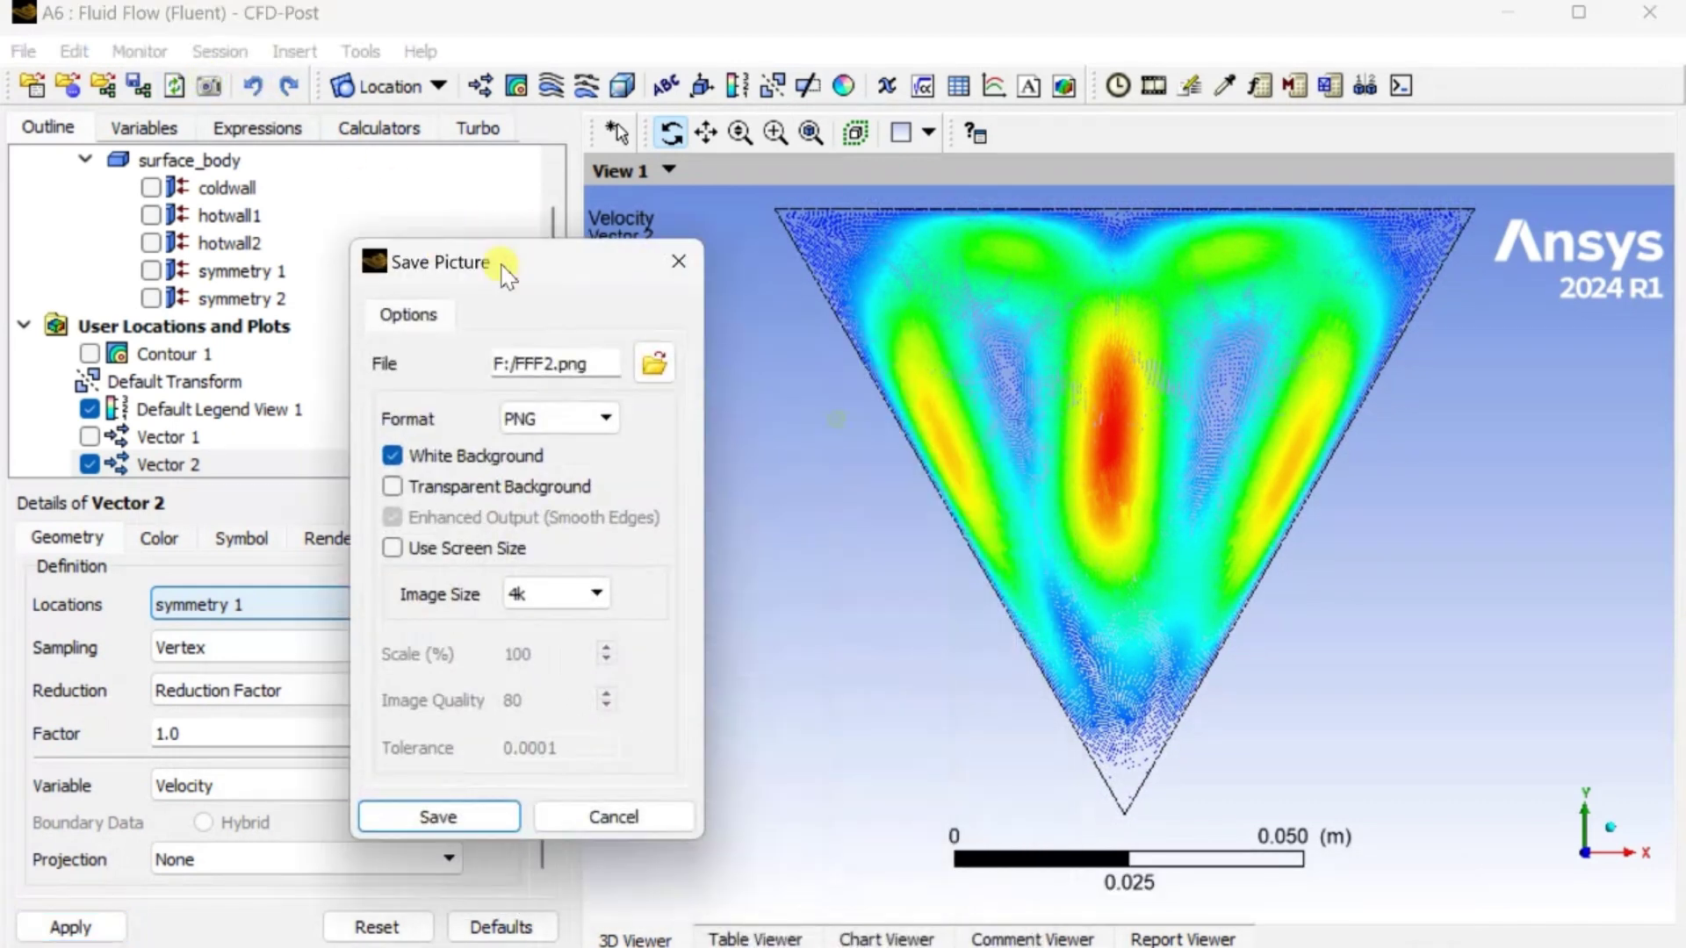
pyautogui.click(560, 364)
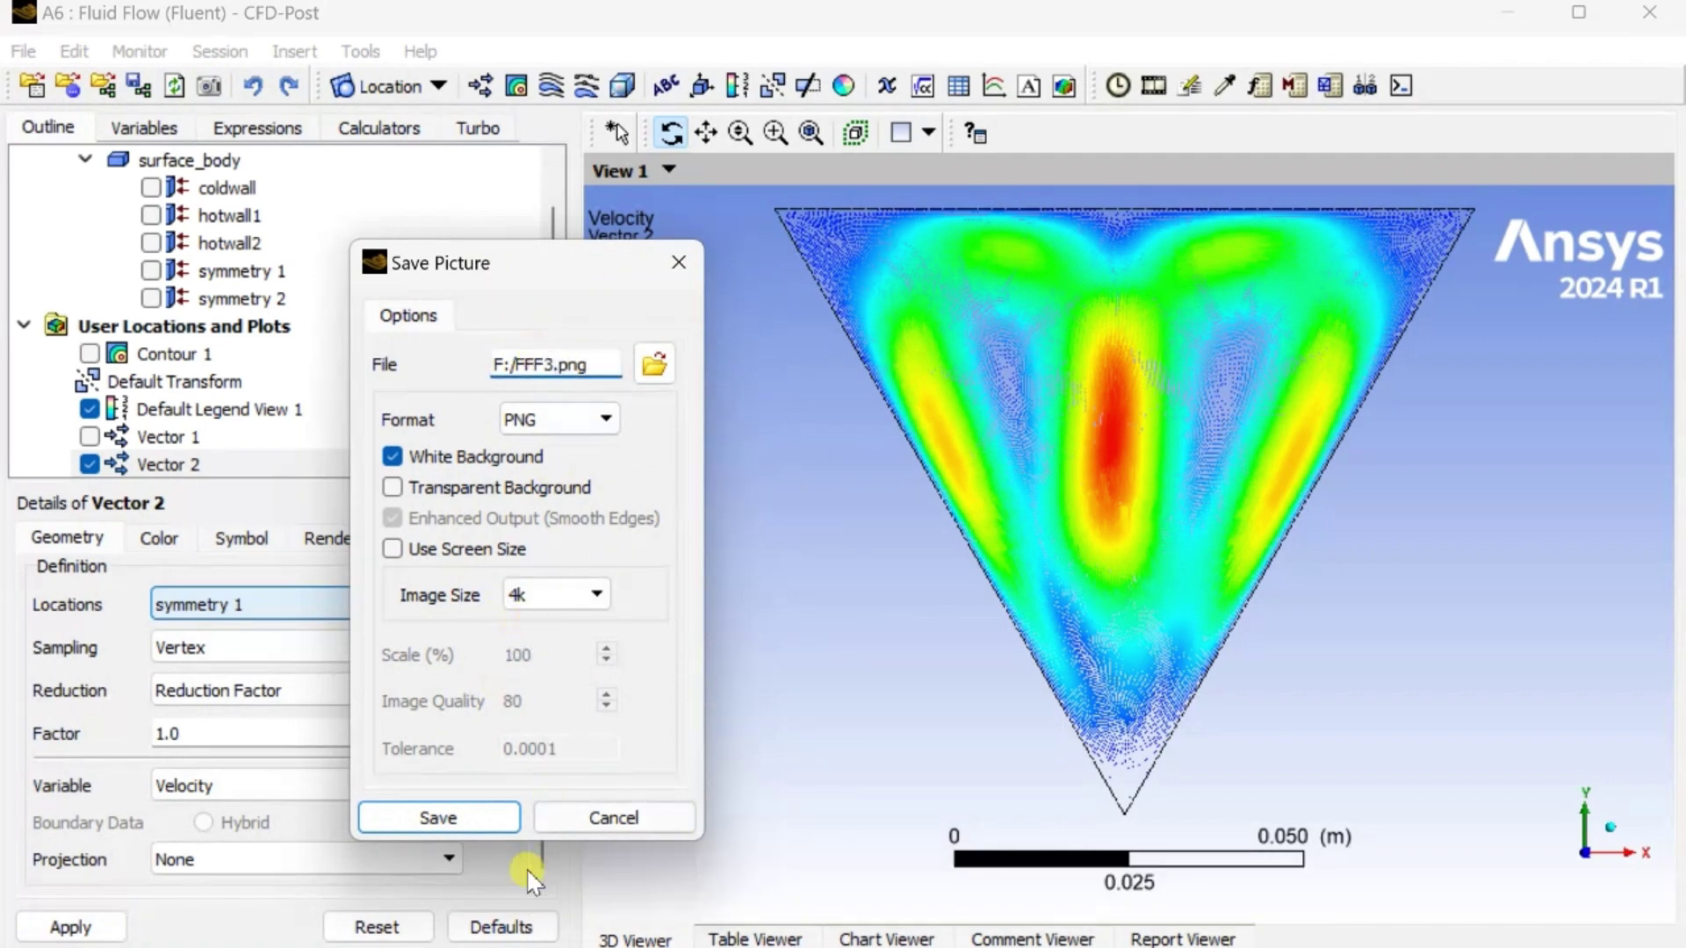
pyautogui.click(444, 817)
# Hide Vector 2 and insert a new streamline plot named Streamline 1.
pyautogui.click(93, 383)
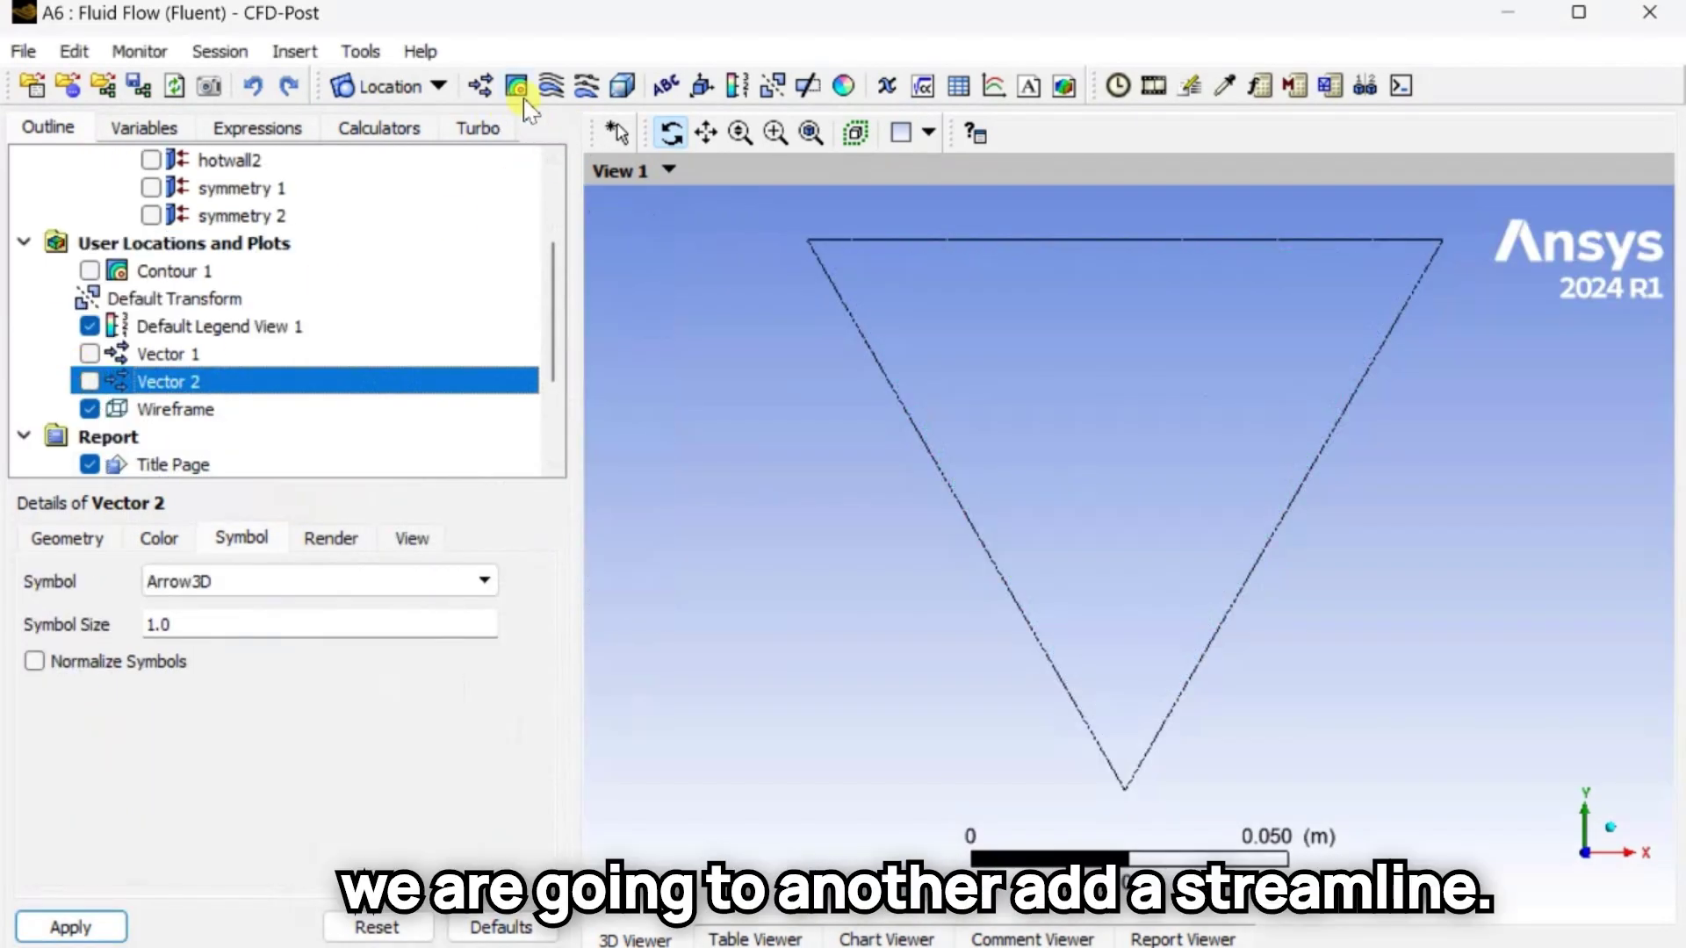
pyautogui.click(550, 88)
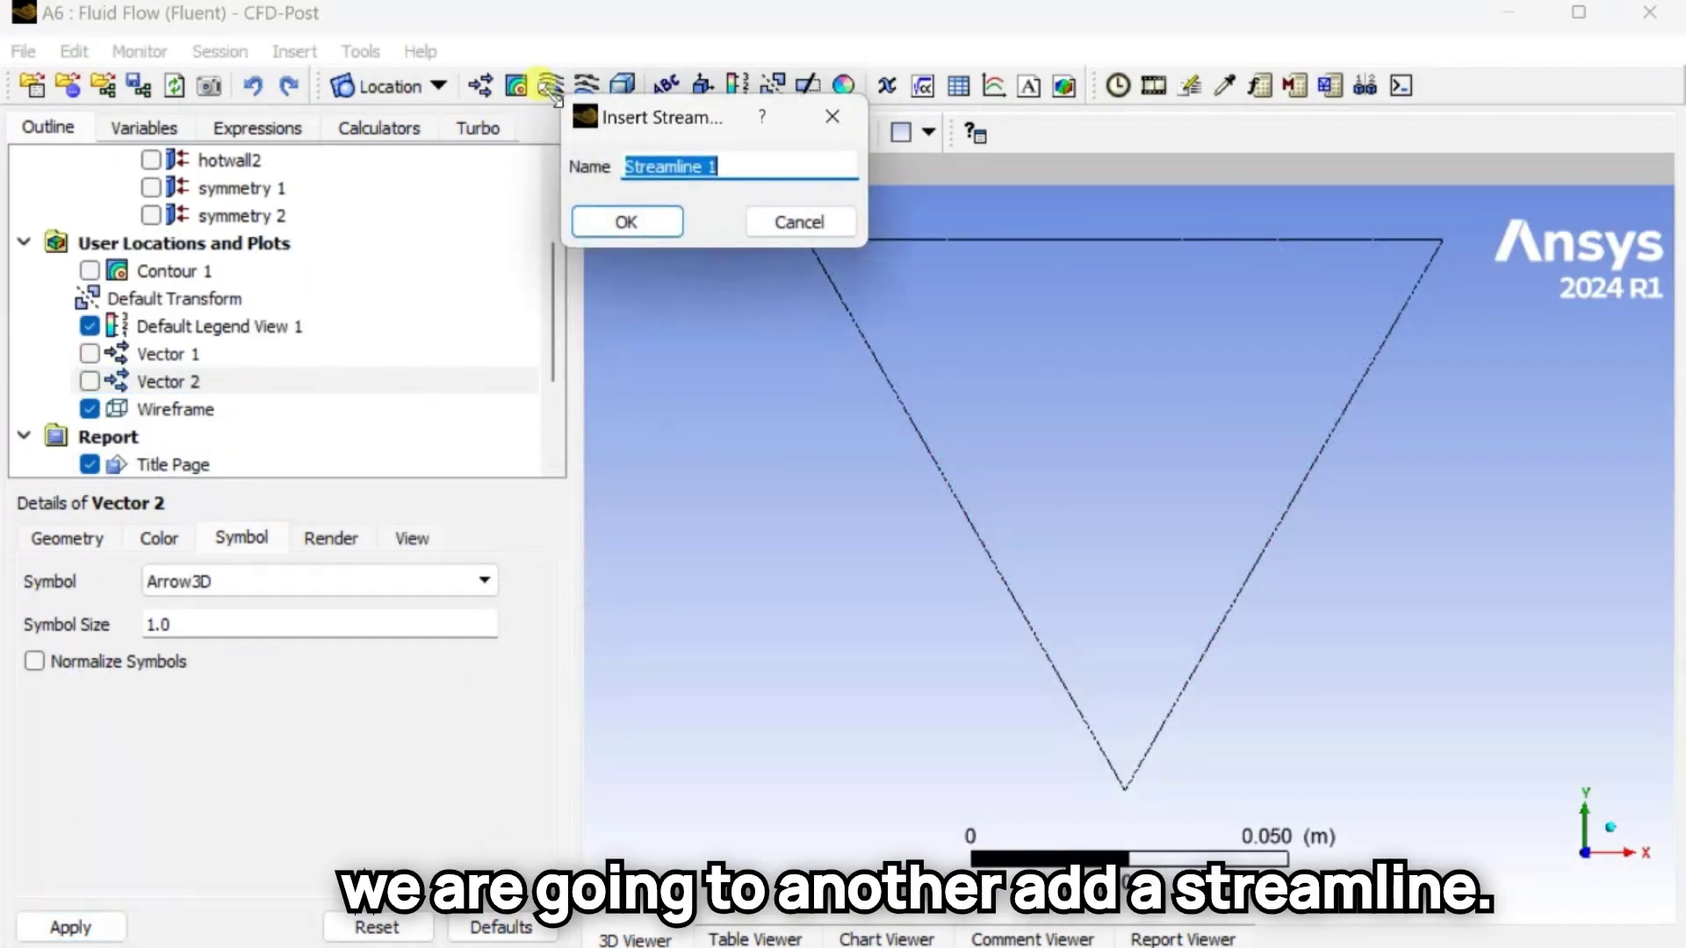
pyautogui.click(650, 224)
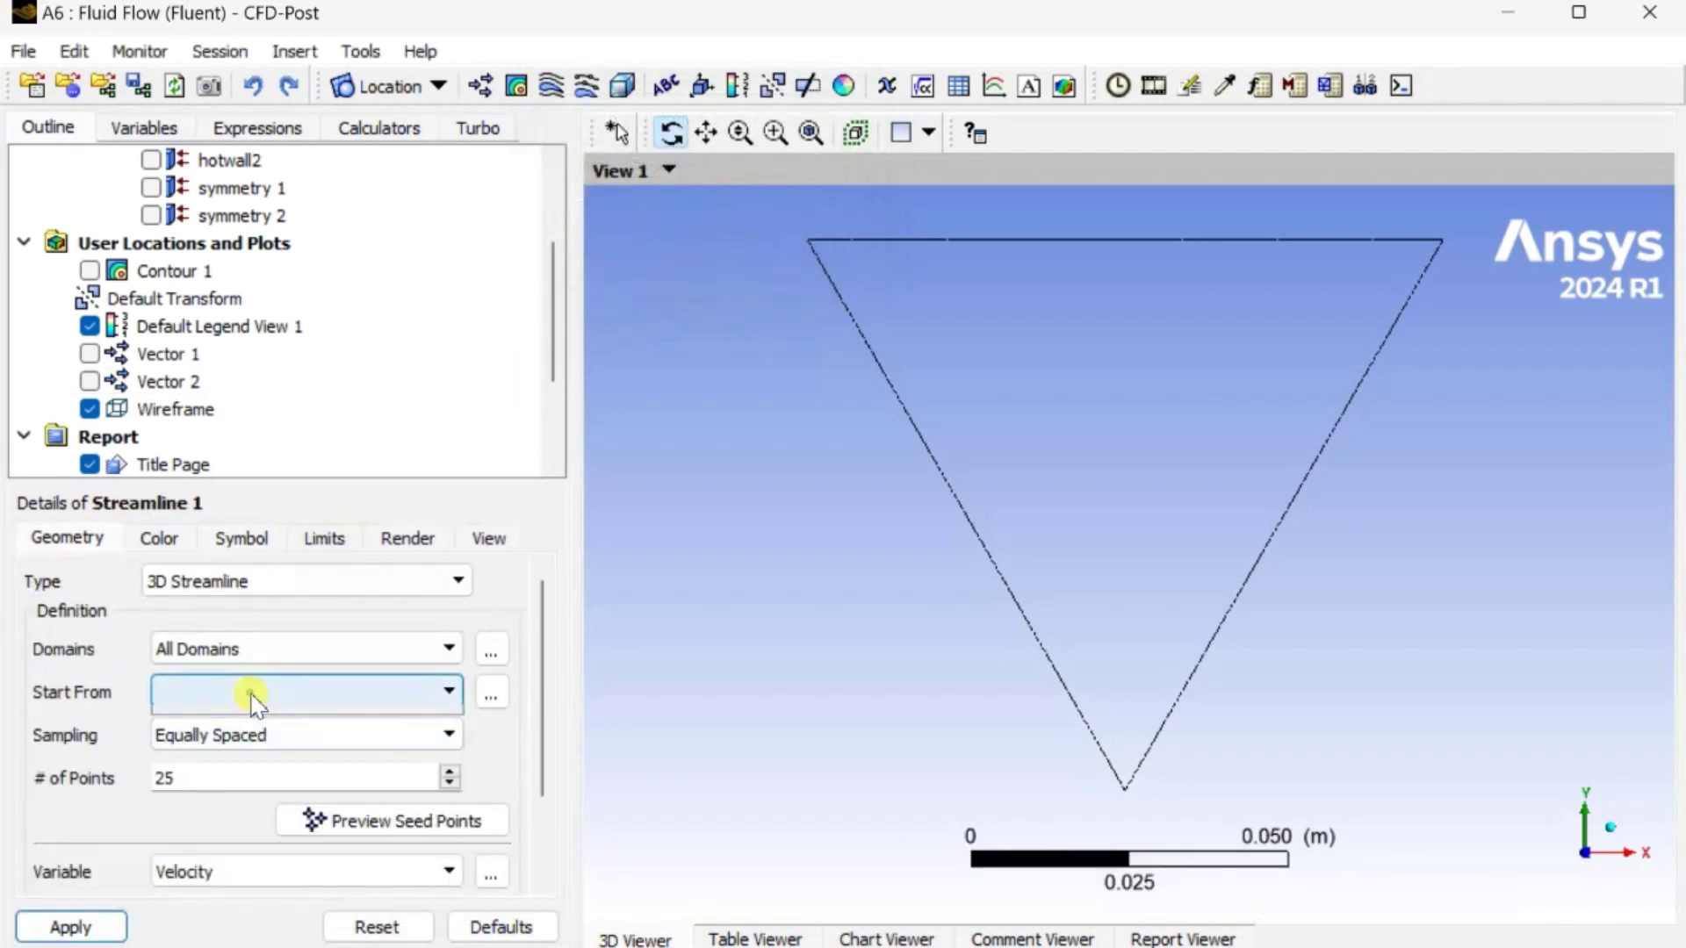
# Make Streamline 1 a Surface Streamline on symmetry 1 using Velocity with 25 equally spaced samples, and apply it.
pyautogui.click(252, 694)
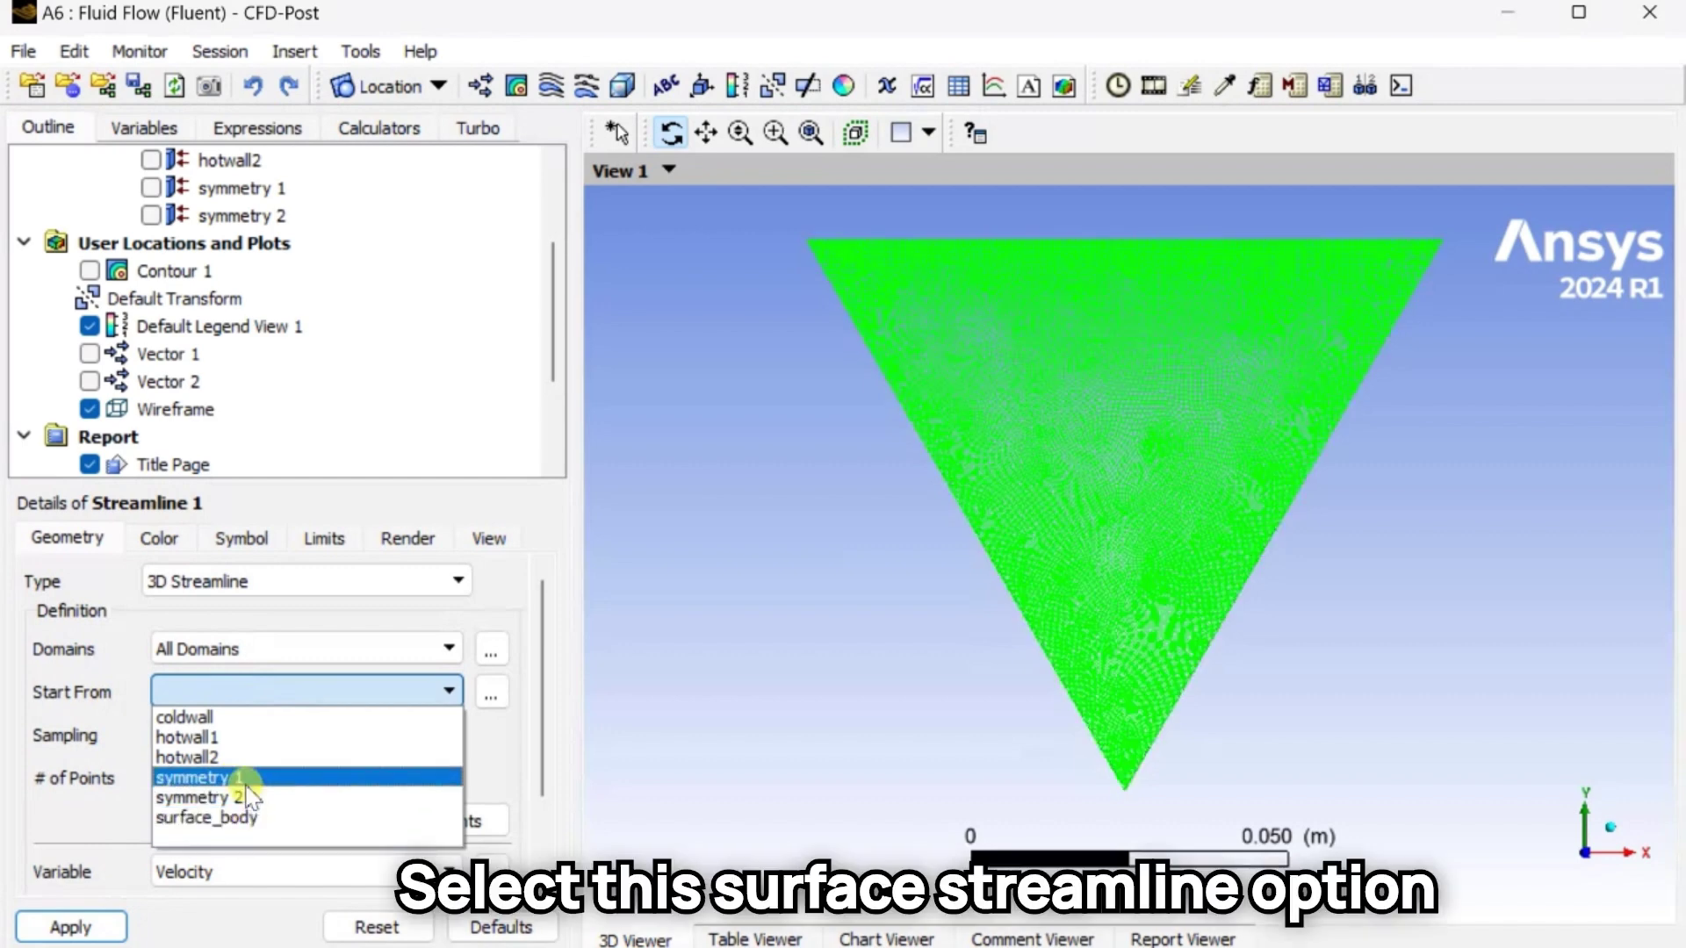
pyautogui.click(268, 581)
pyautogui.click(264, 634)
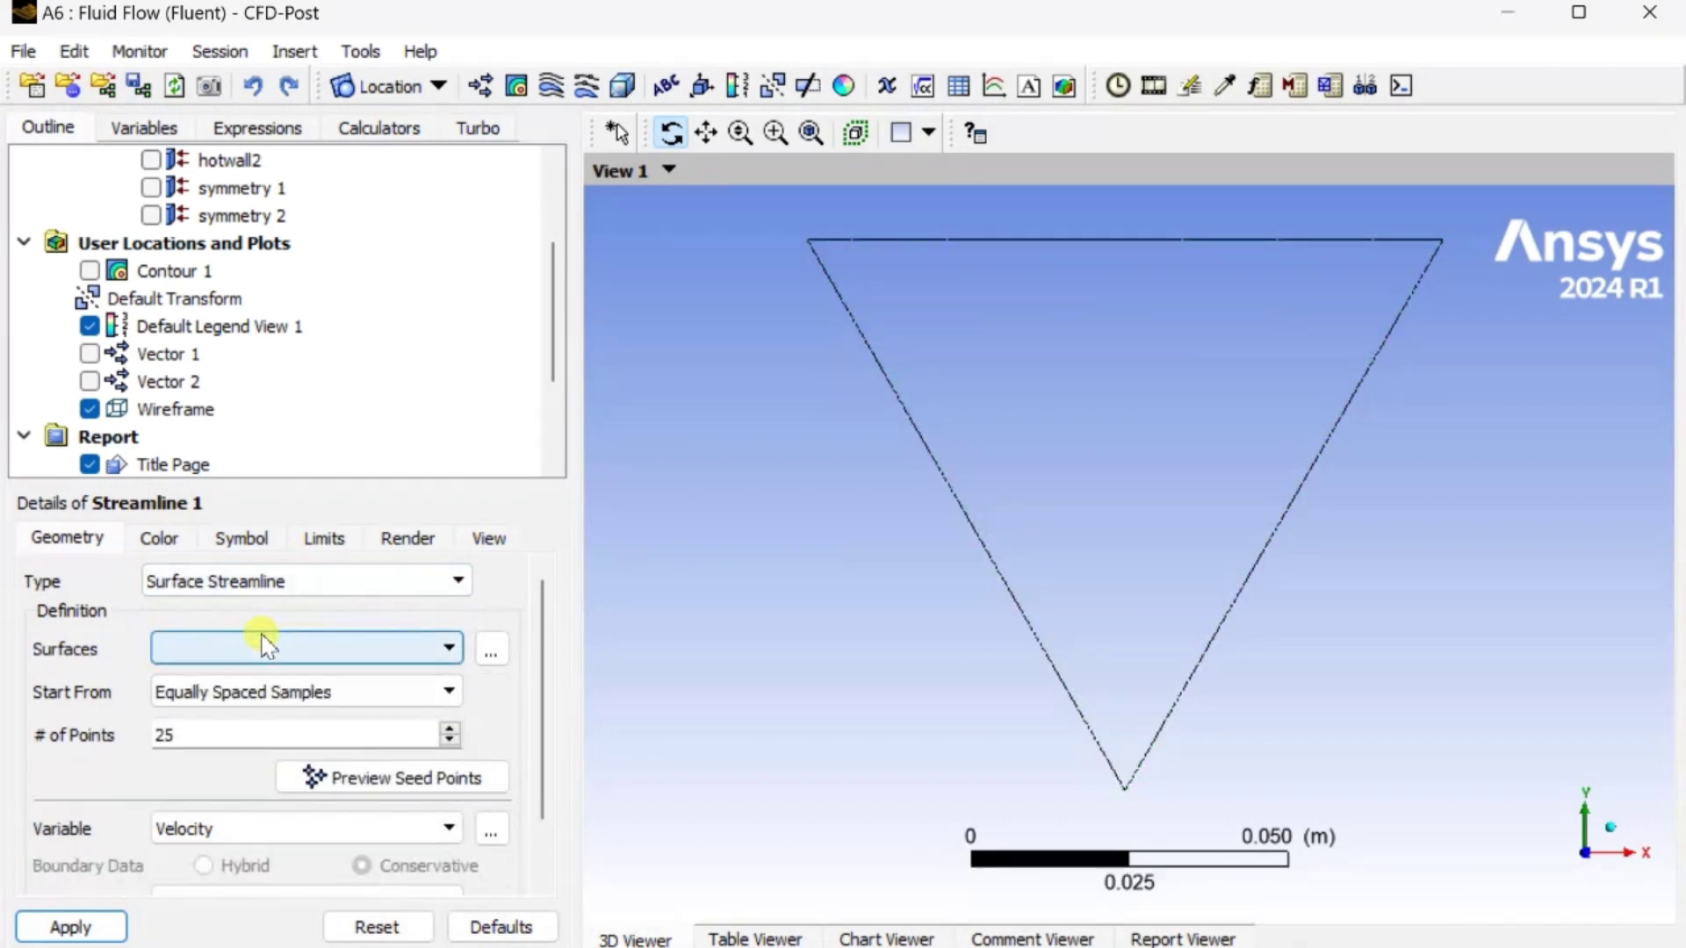
pyautogui.click(263, 650)
pyautogui.click(263, 733)
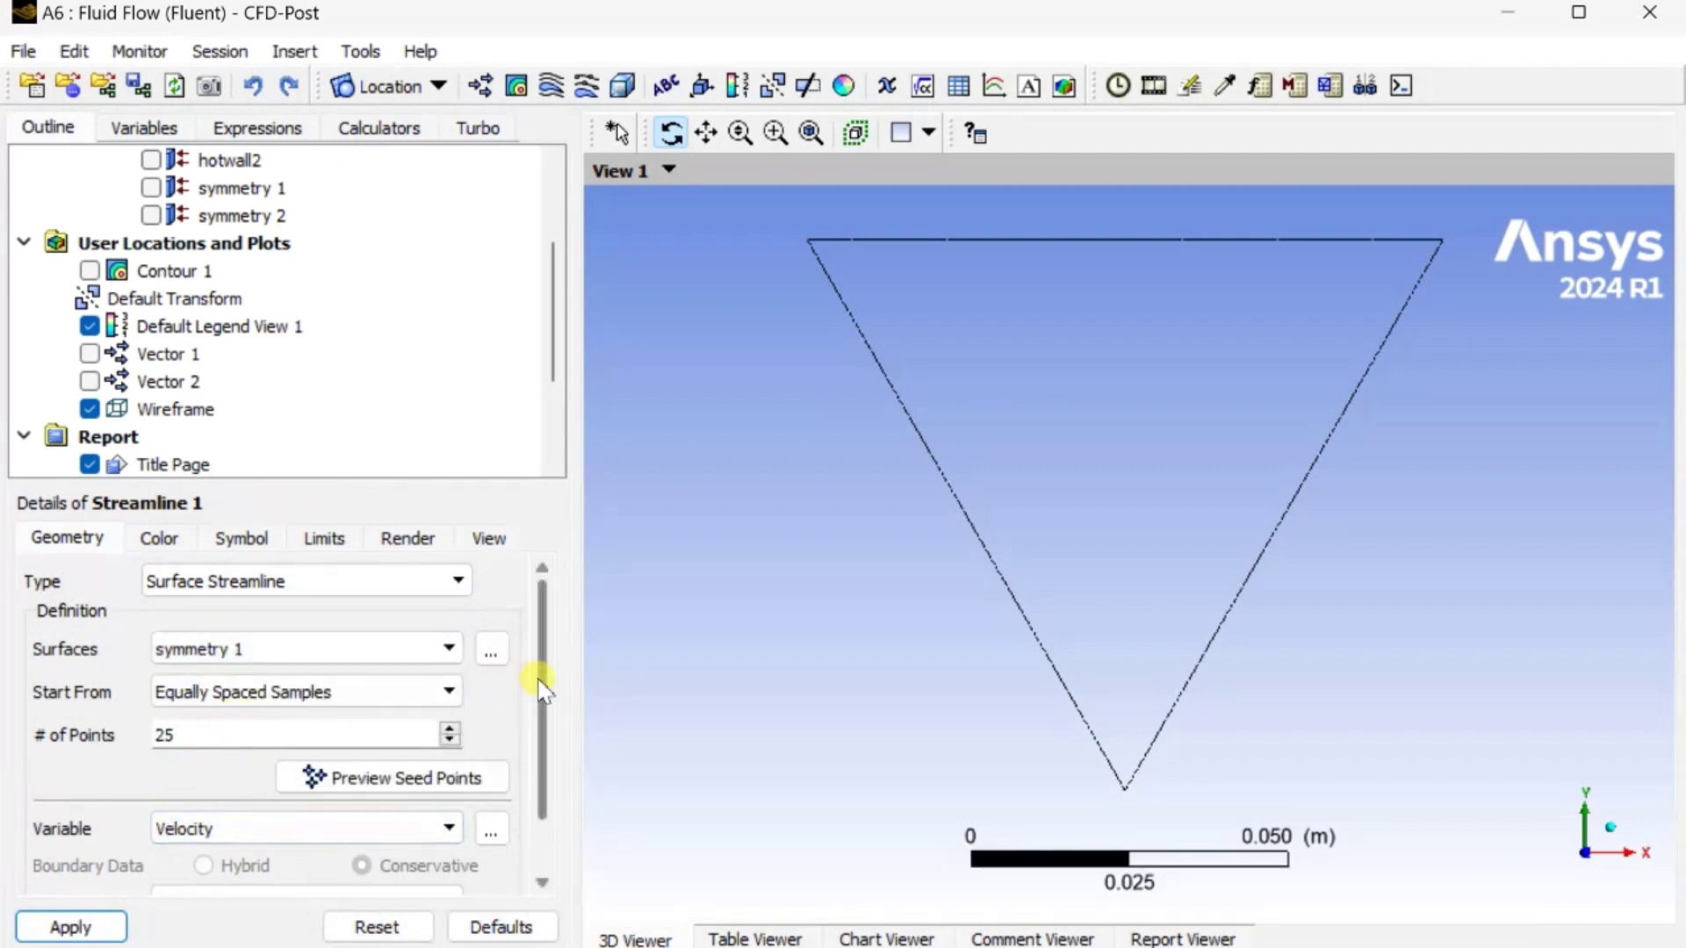
pyautogui.scroll(-2, 538, 678)
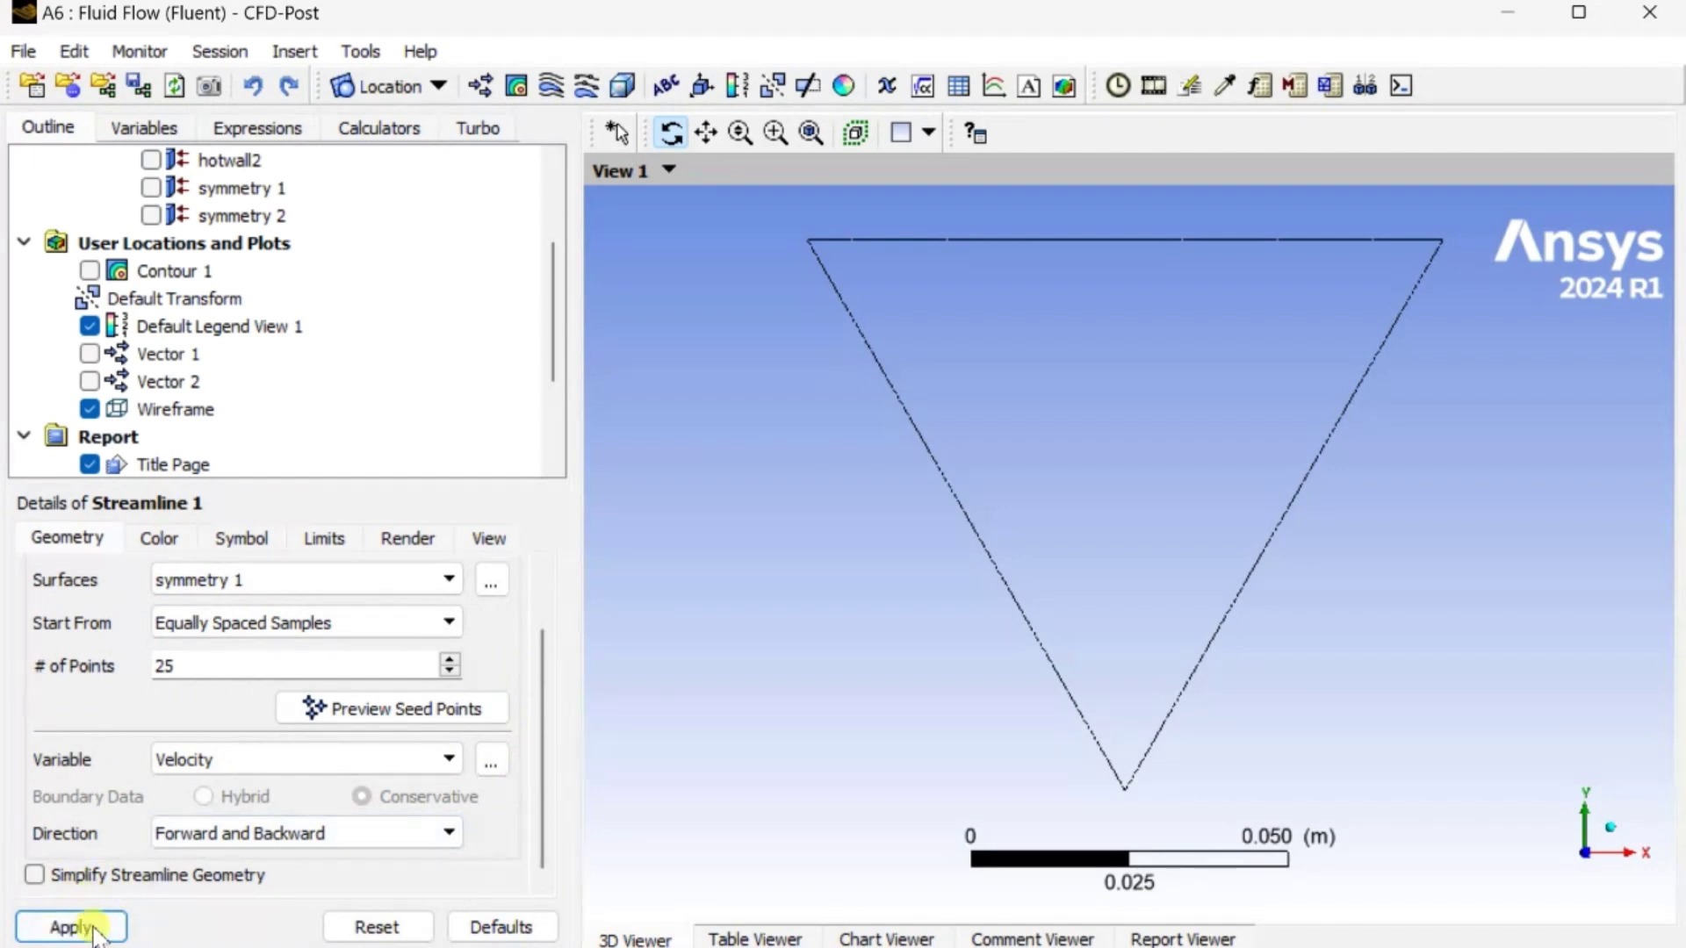
pyautogui.click(242, 538)
pyautogui.click(90, 929)
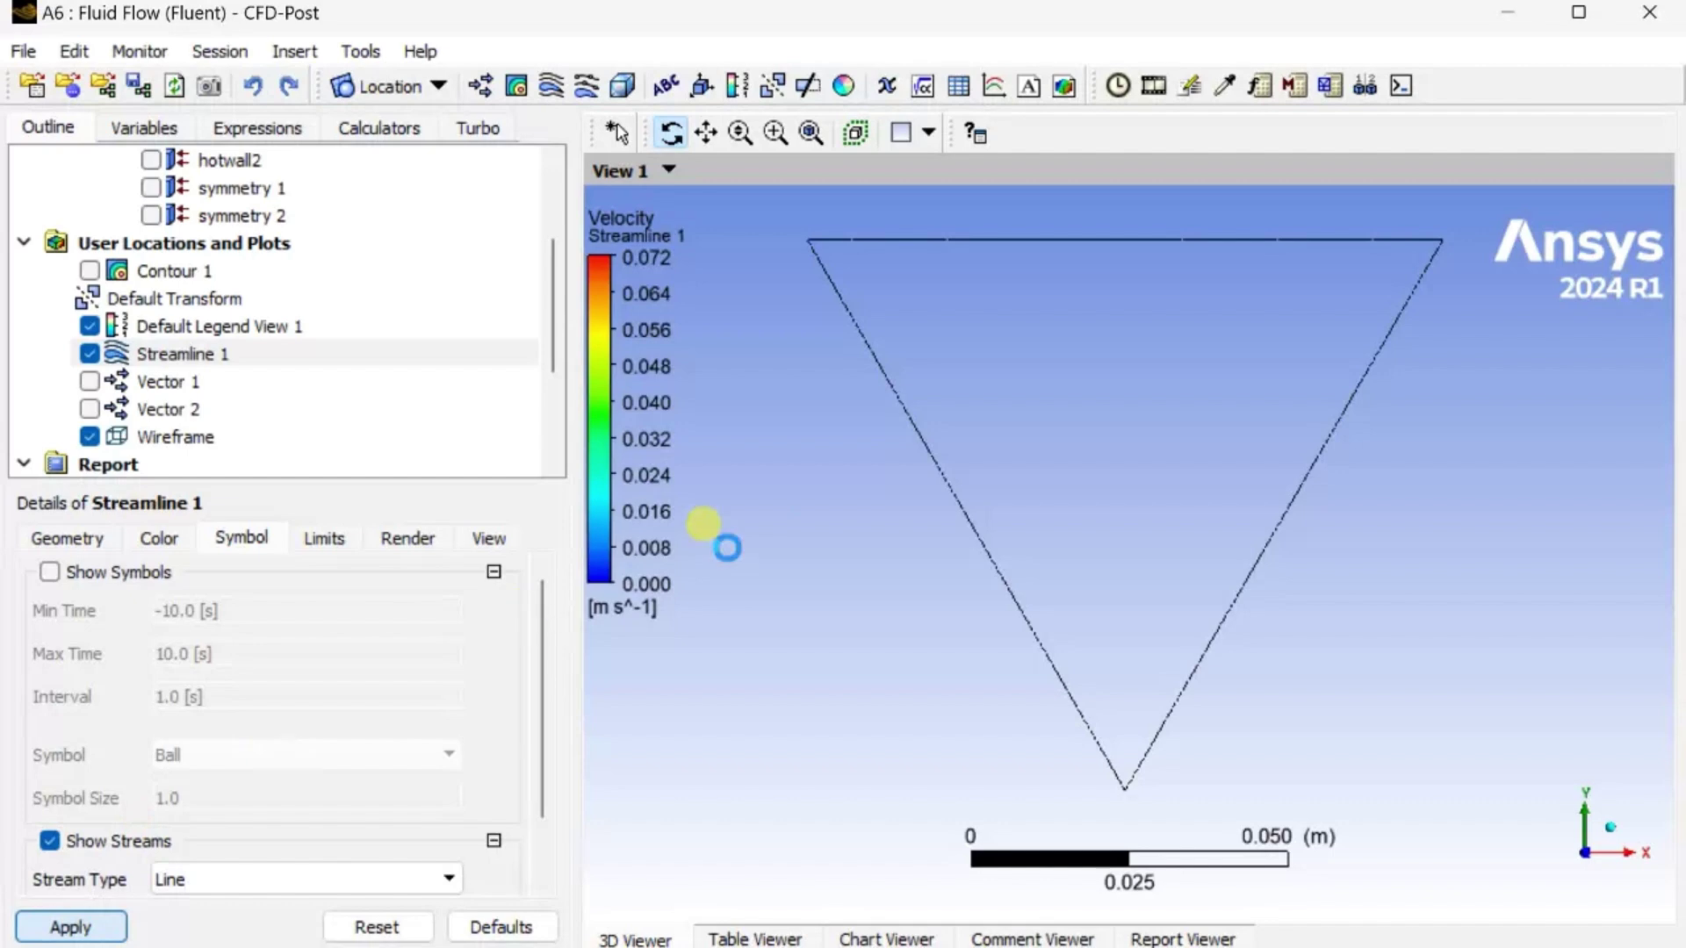
# Try Streamline 1 with 5 equally spaced sample points, and again with a single point.
pyautogui.click(68, 538)
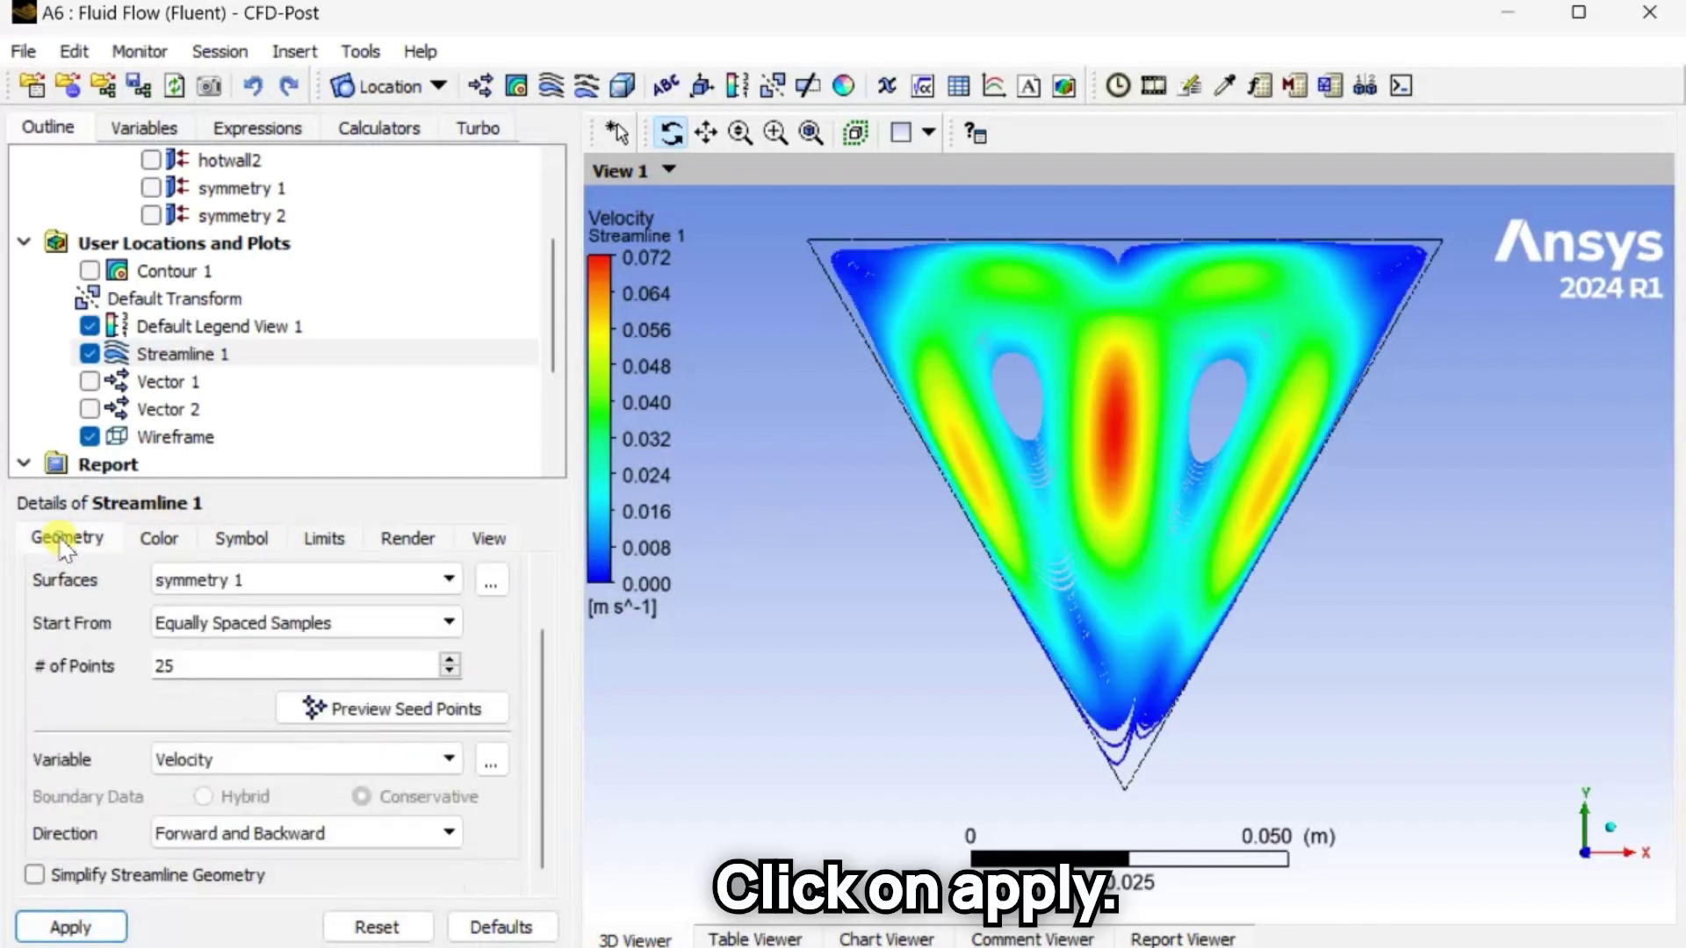
pyautogui.moveTo(201, 665); pyautogui.dragTo(121, 665)
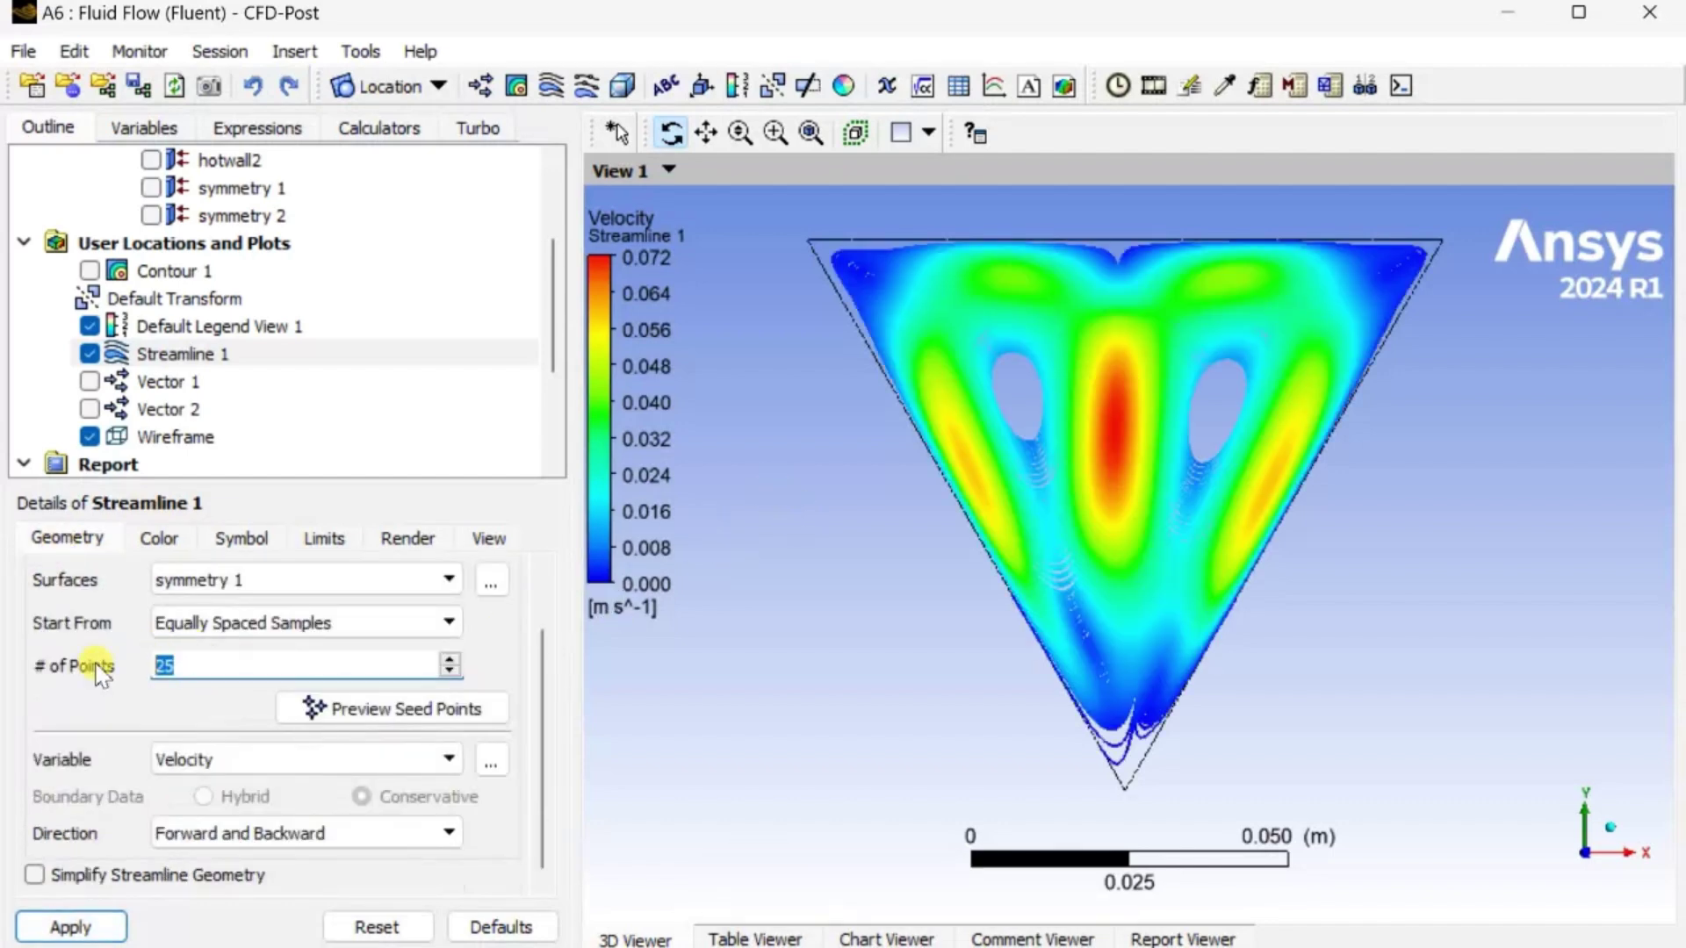
pyautogui.click(102, 924)
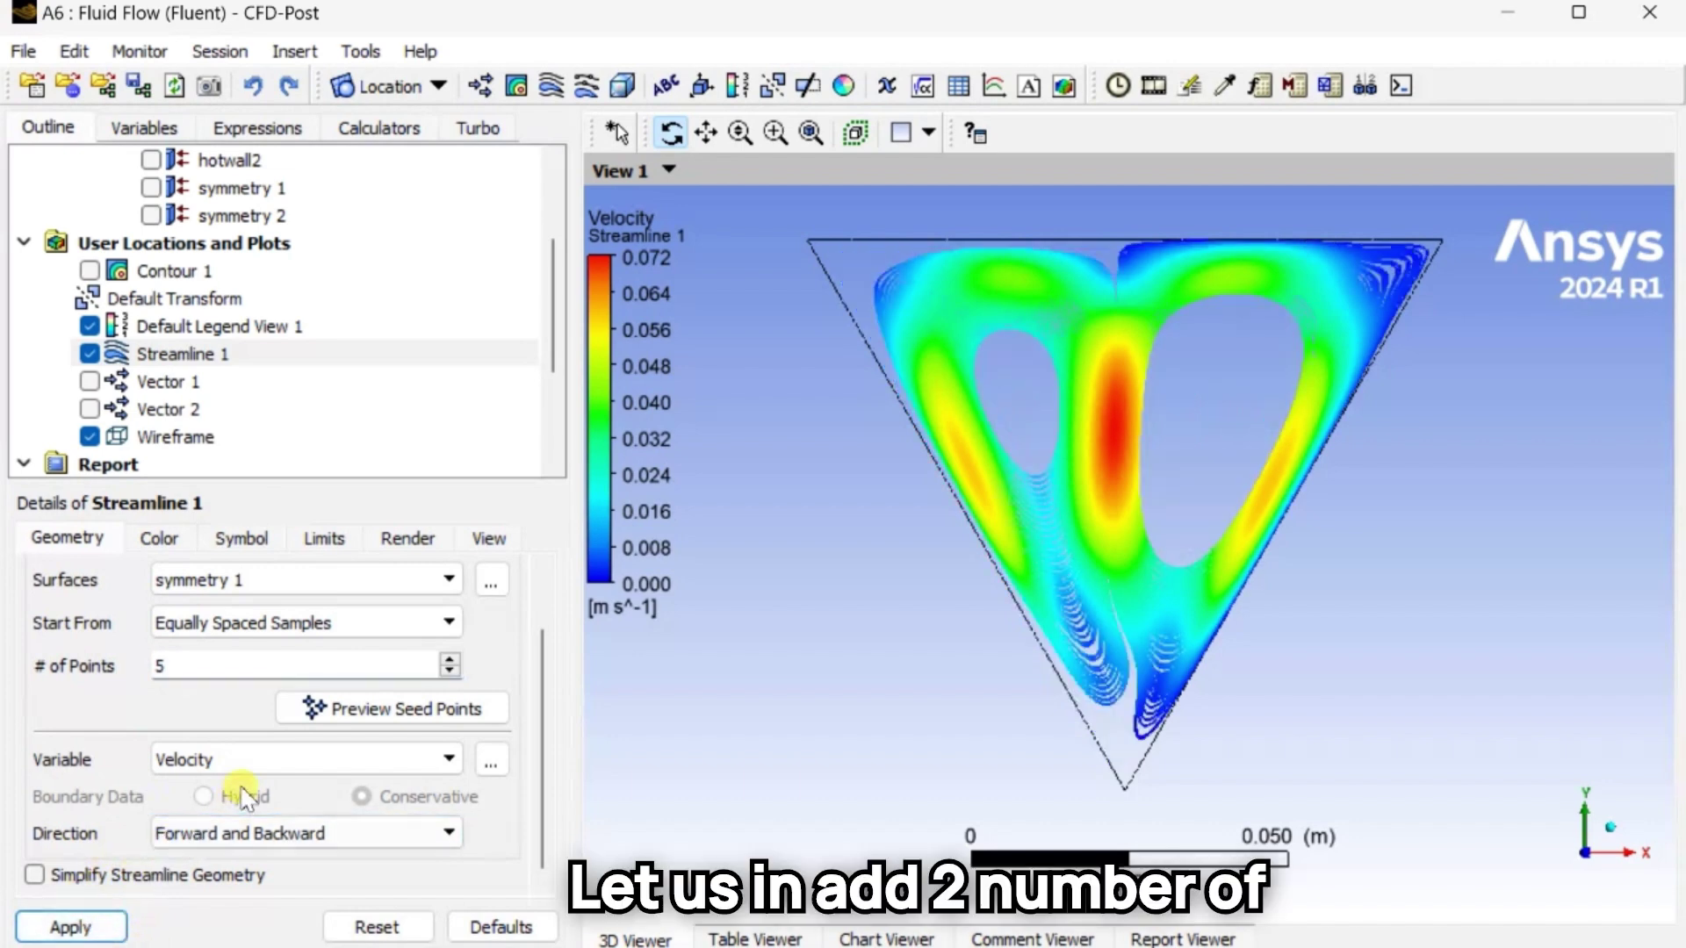
pyautogui.doubleClick(250, 658)
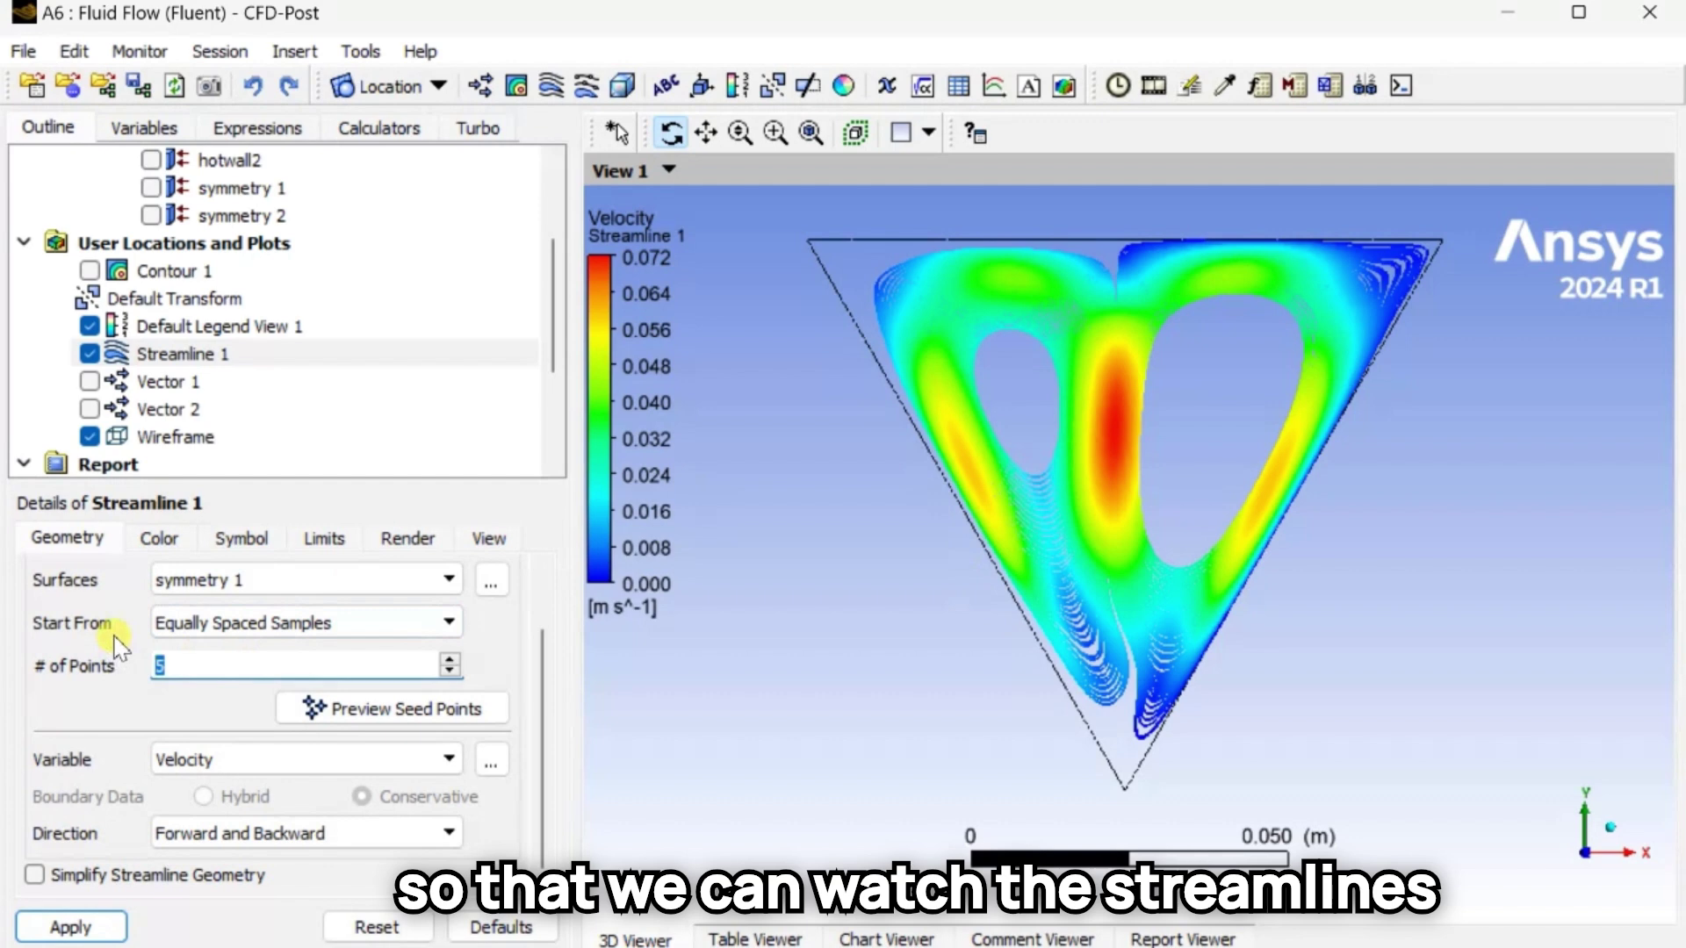
pyautogui.click(60, 928)
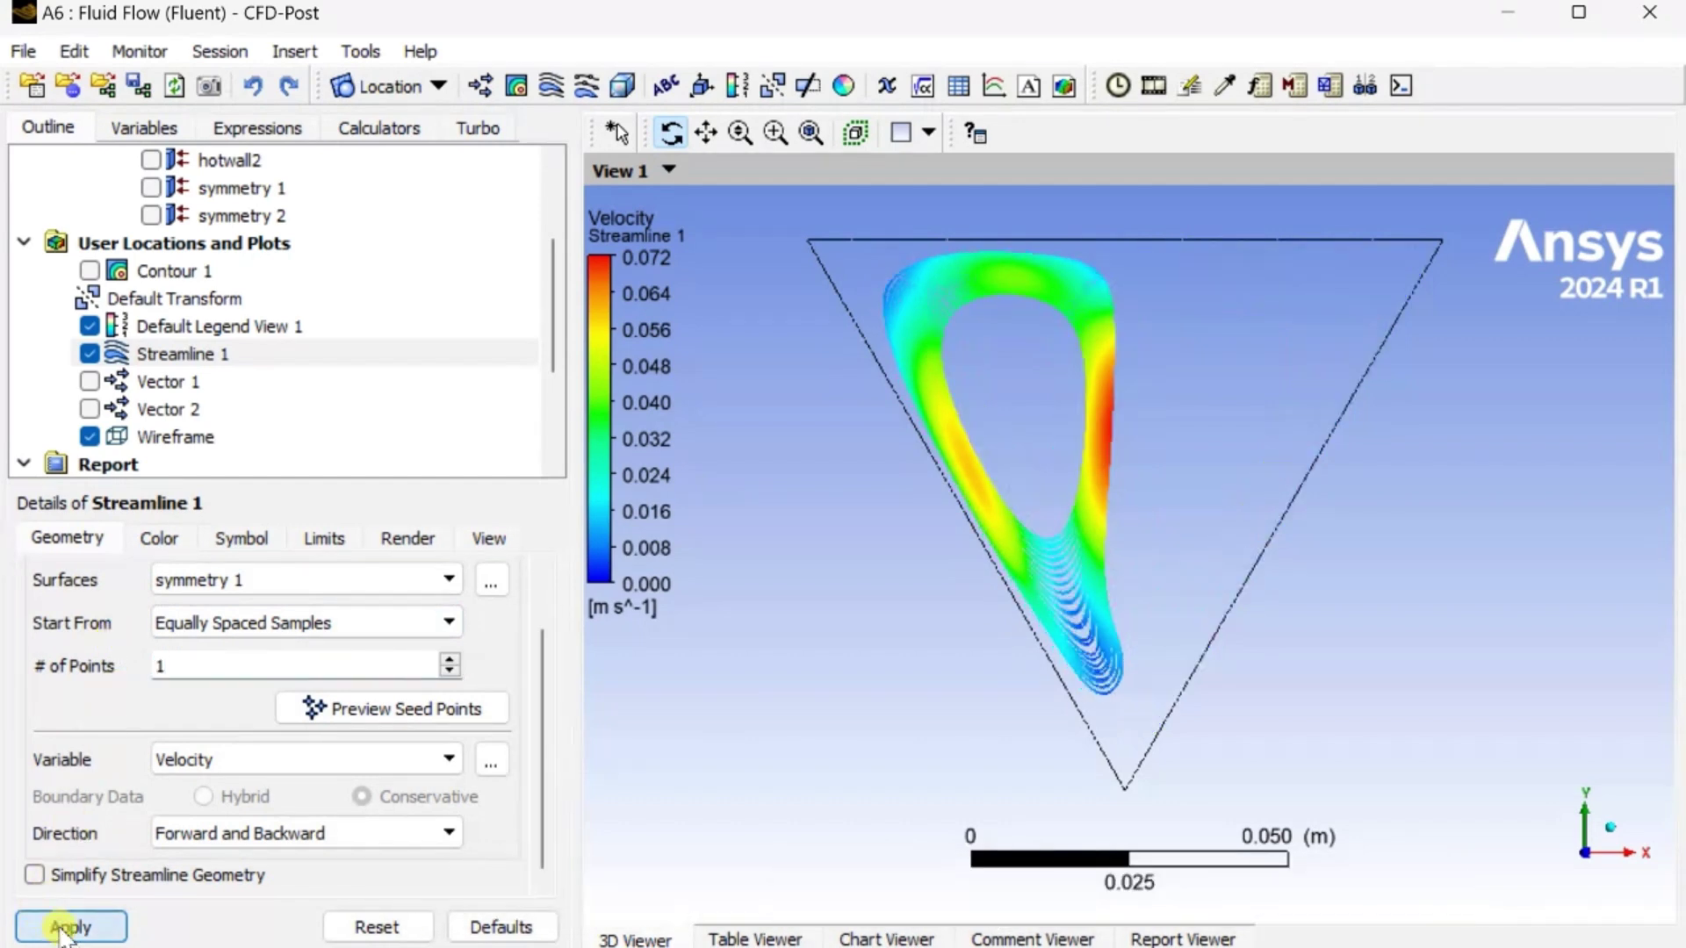
# Set the number of sample points of Streamline 1 to 2 and apply it.
pyautogui.doubleClick(187, 660)
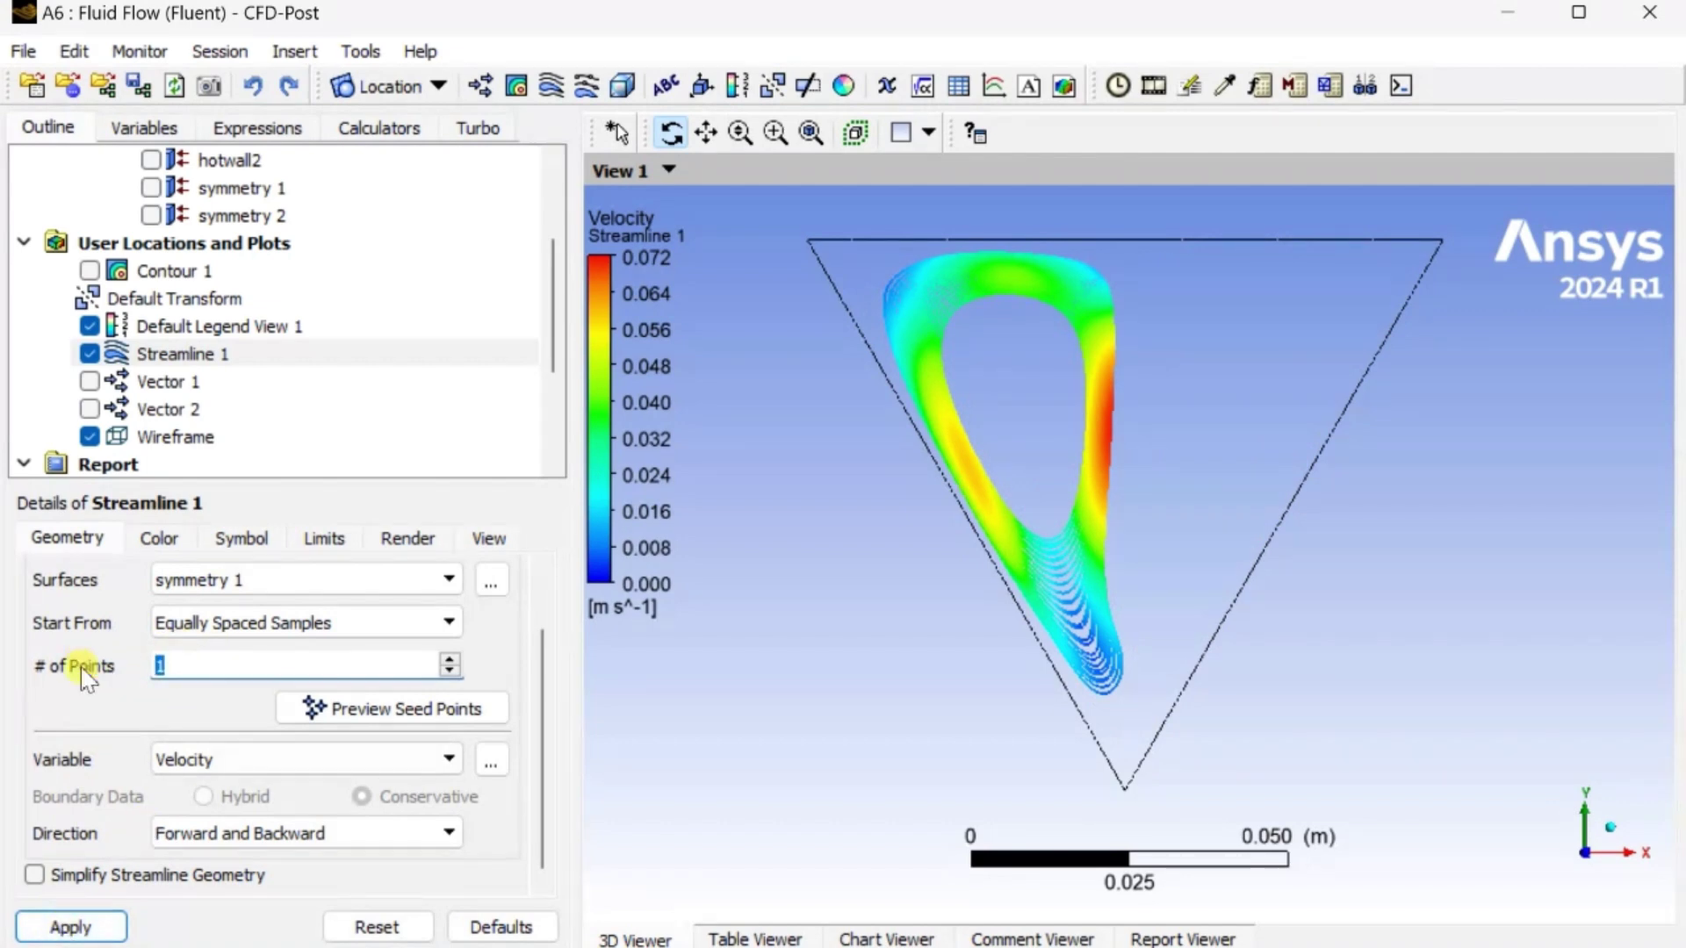
pyautogui.write('2')
pyautogui.click(107, 928)
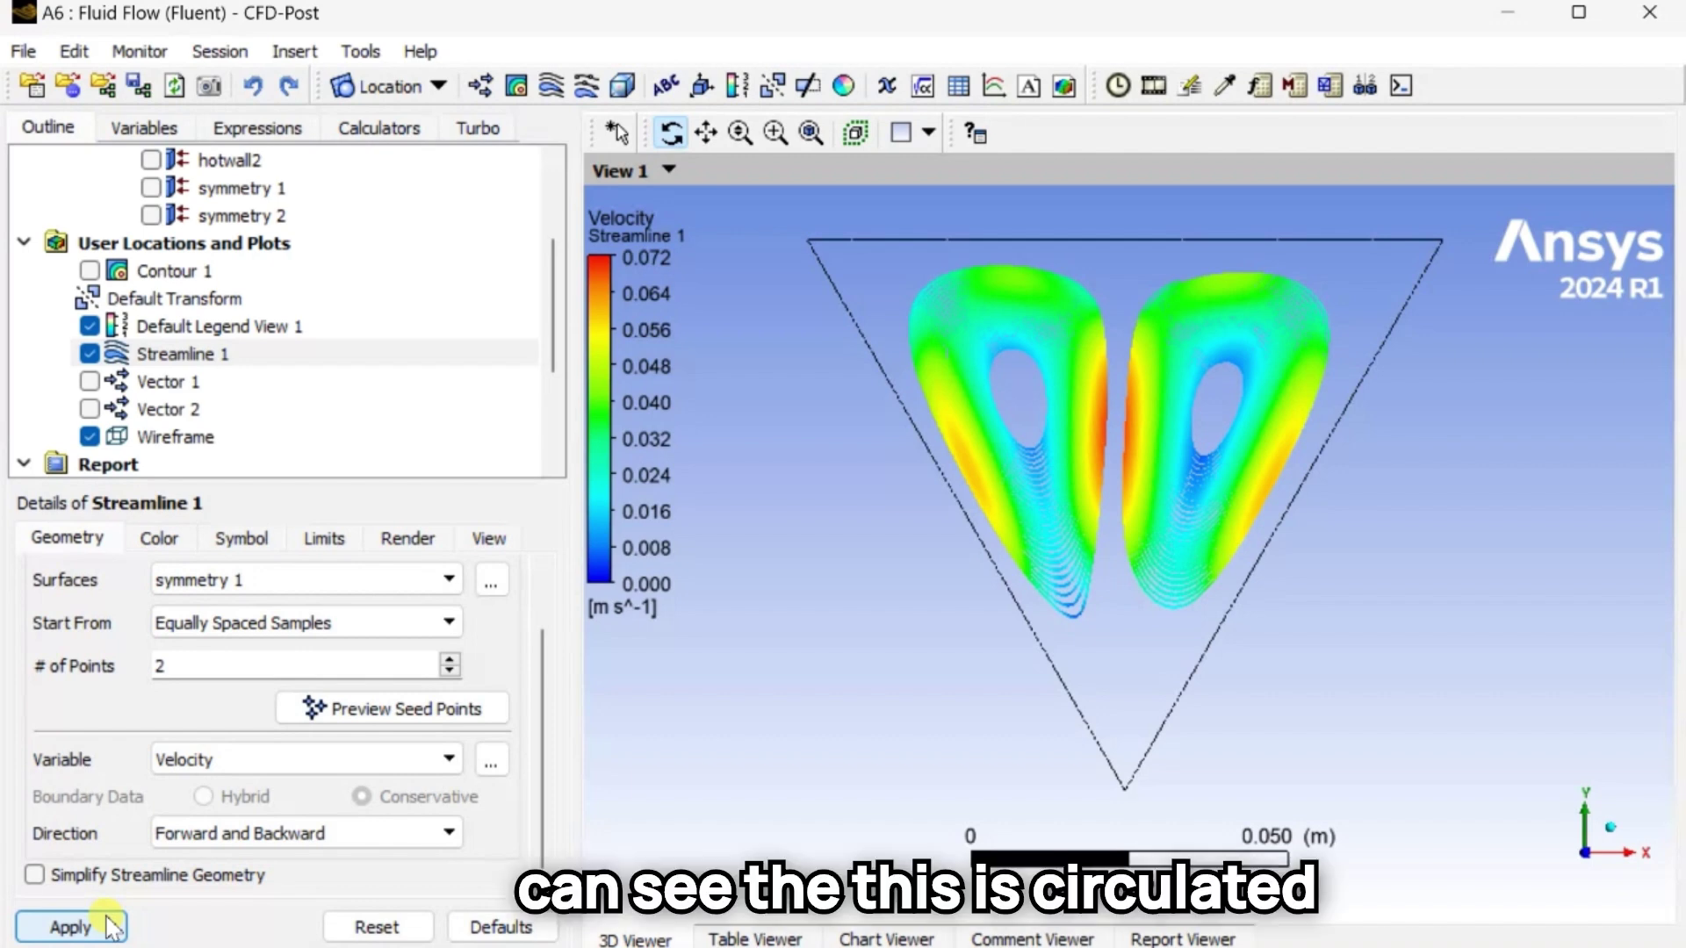
# Examine the two circulating streamline loops inside the triangular cavity up close.
pyautogui.moveTo(1072, 471); pyautogui.dragTo(1078, 464)
pyautogui.scroll(5, 1078, 464)
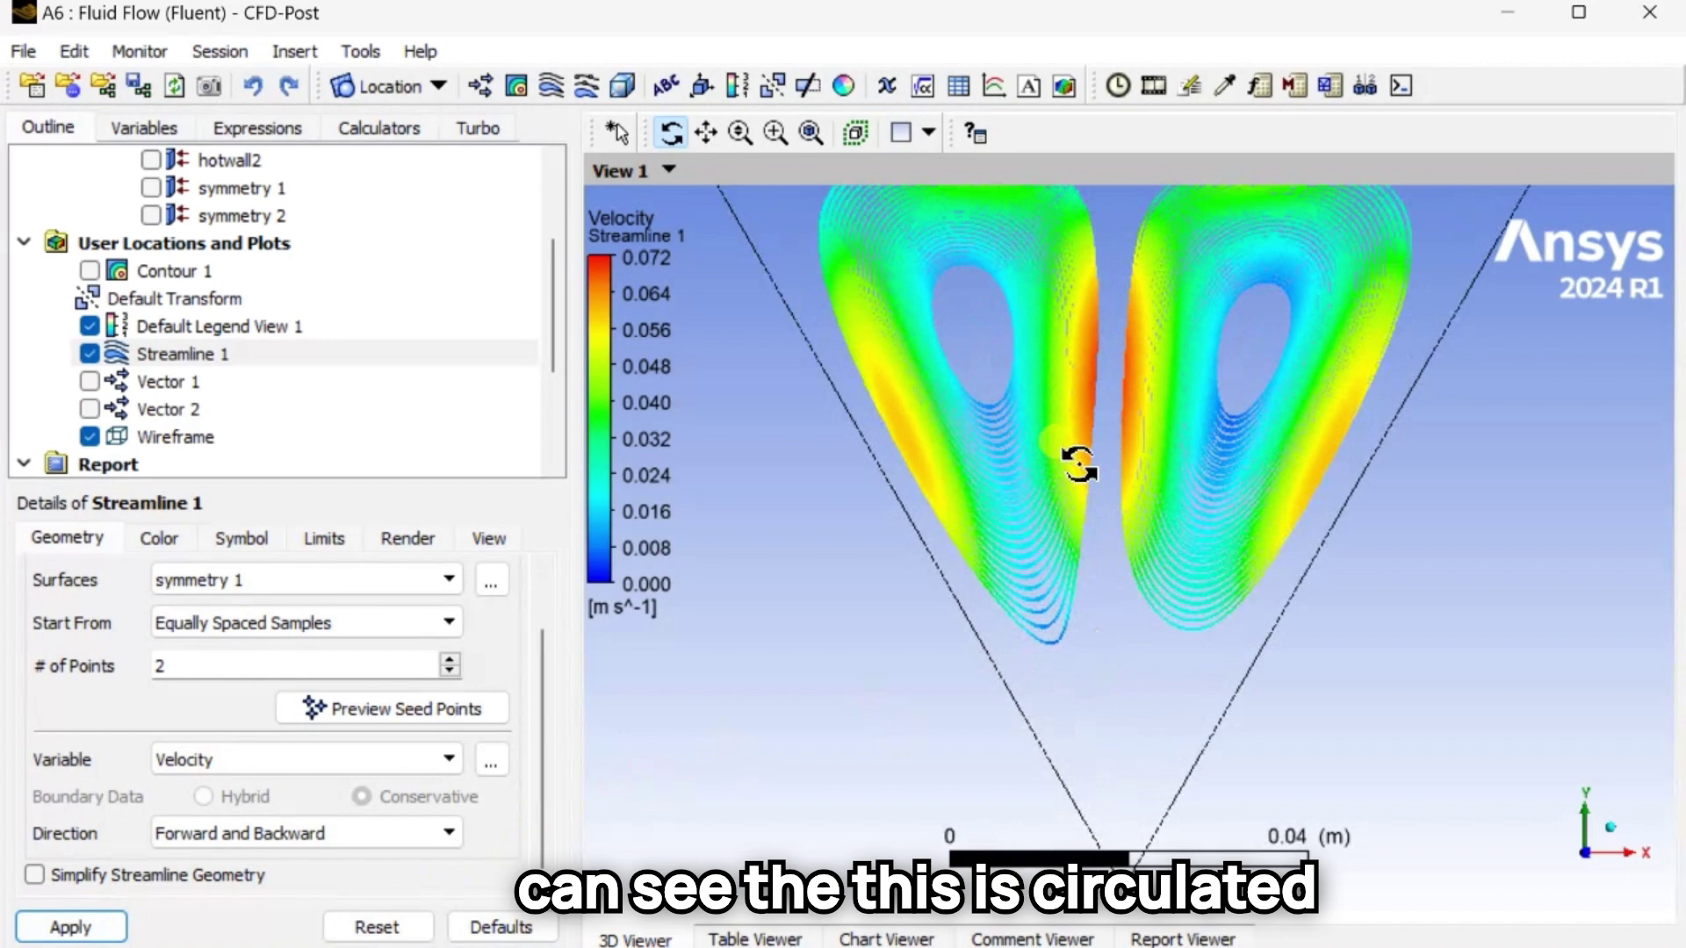
pyautogui.moveTo(1114, 440); pyautogui.dragTo(1183, 654, button='middle')
pyautogui.scroll(6, 1131, 606)
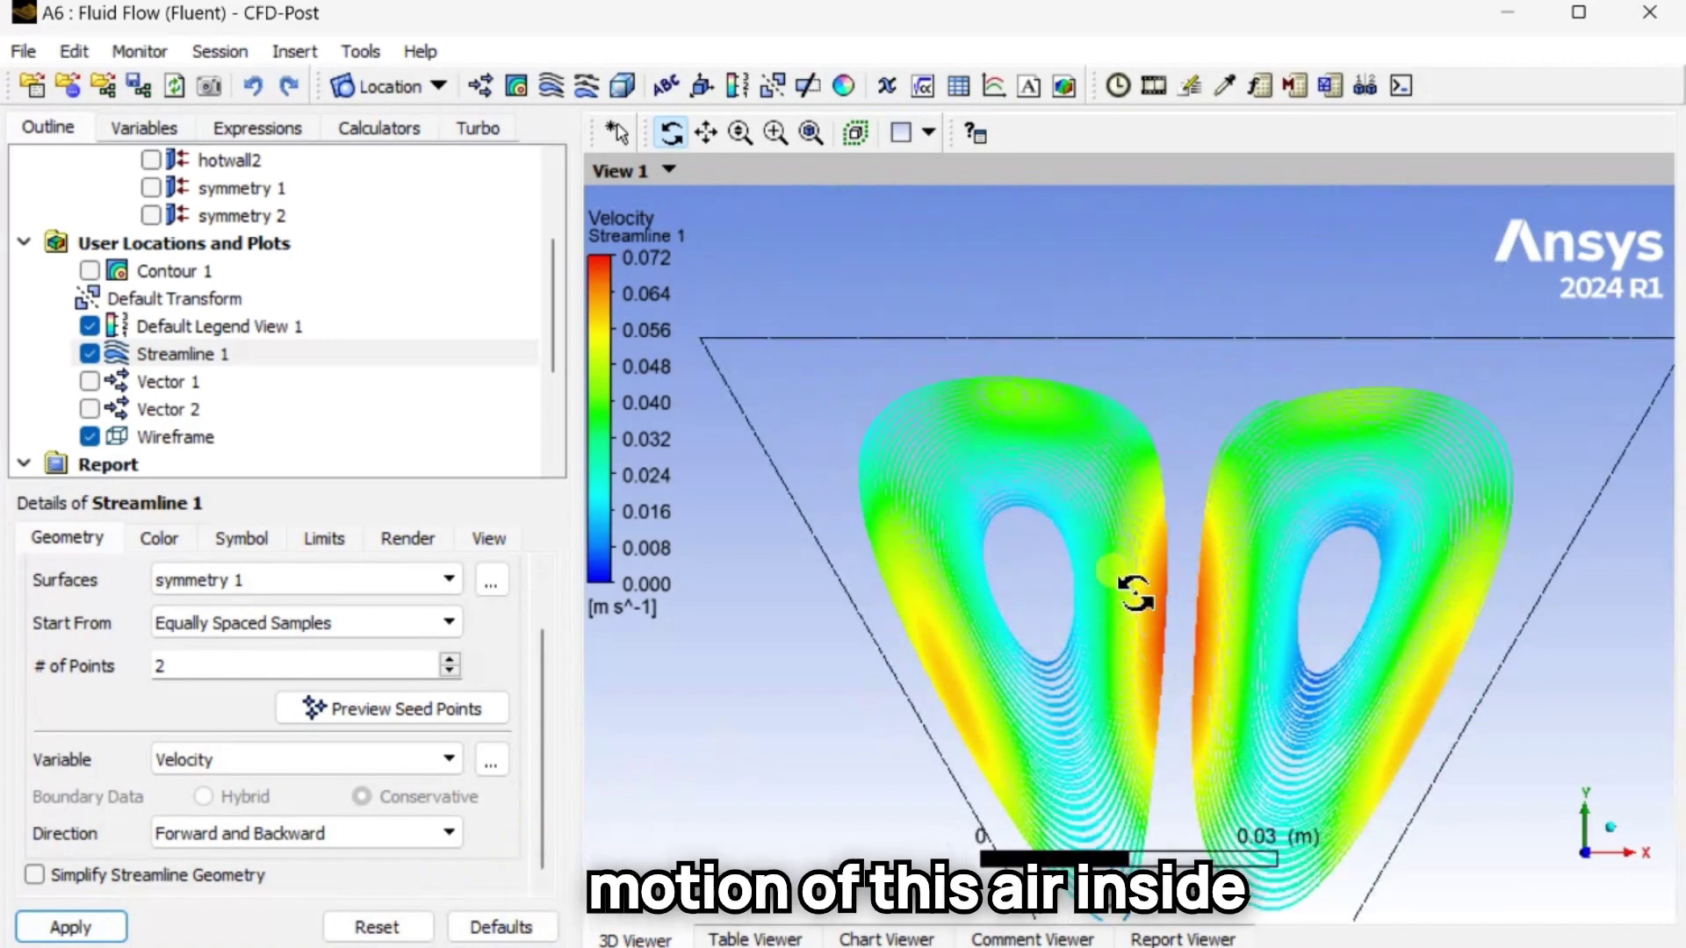
pyautogui.scroll(4, 1135, 578)
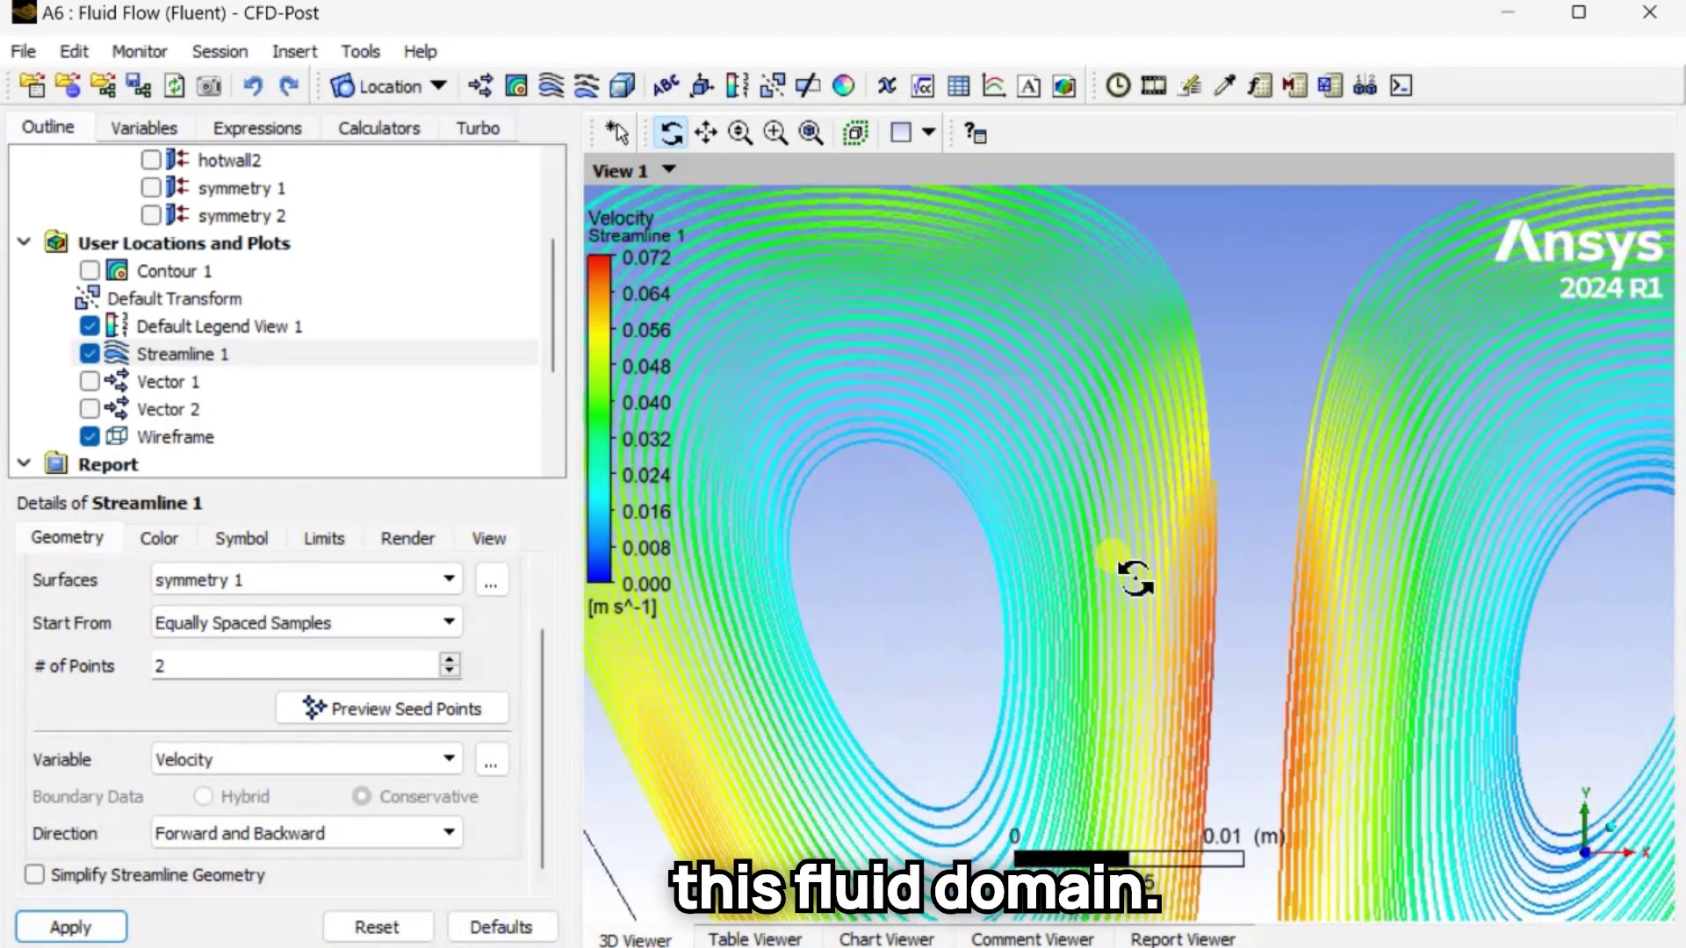
pyautogui.scroll(-5, 1134, 579)
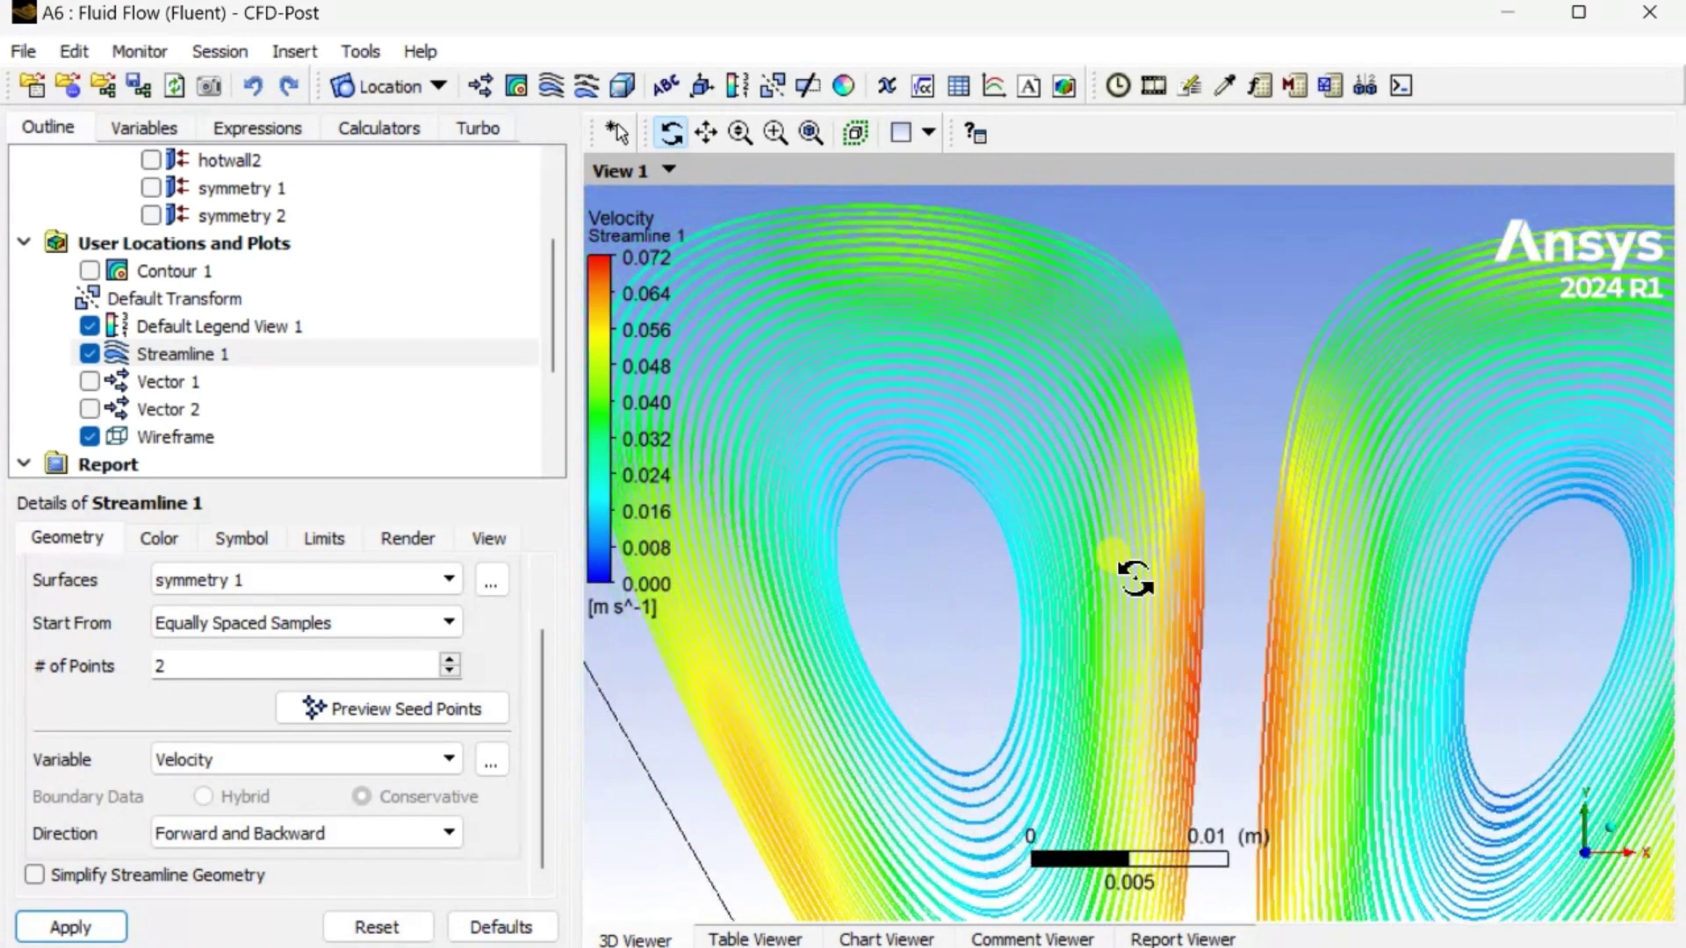
pyautogui.moveTo(1291, 648); pyautogui.dragTo(1242, 595)
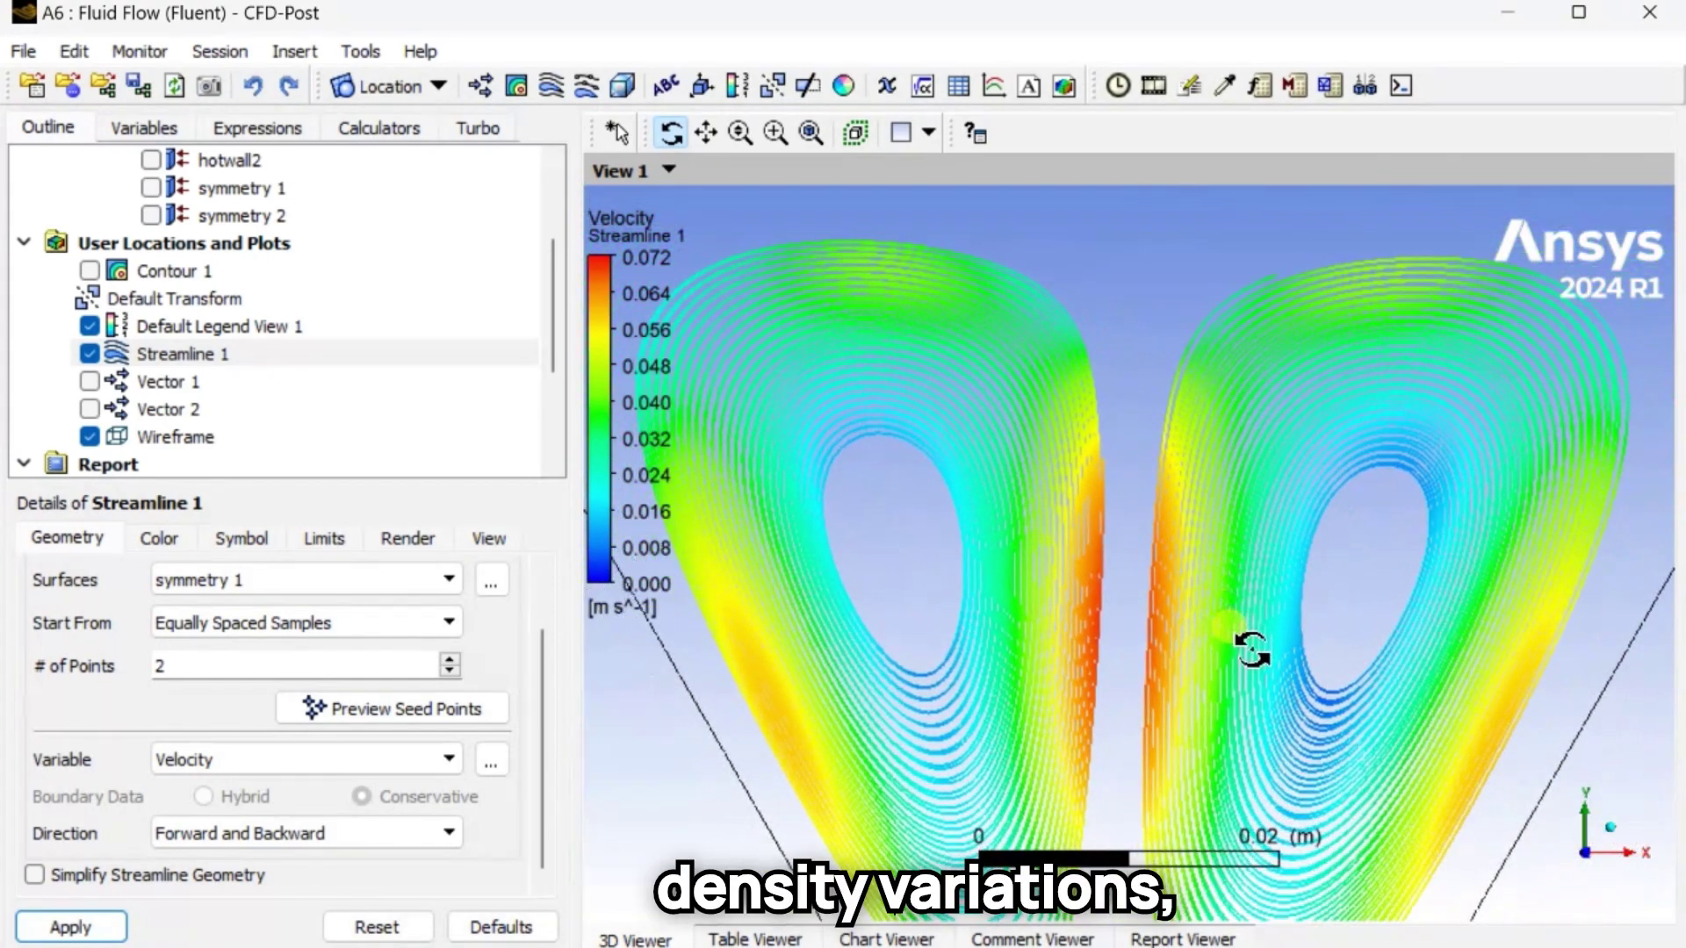
pyautogui.moveTo(1264, 625); pyautogui.dragTo(1291, 602, button='middle')
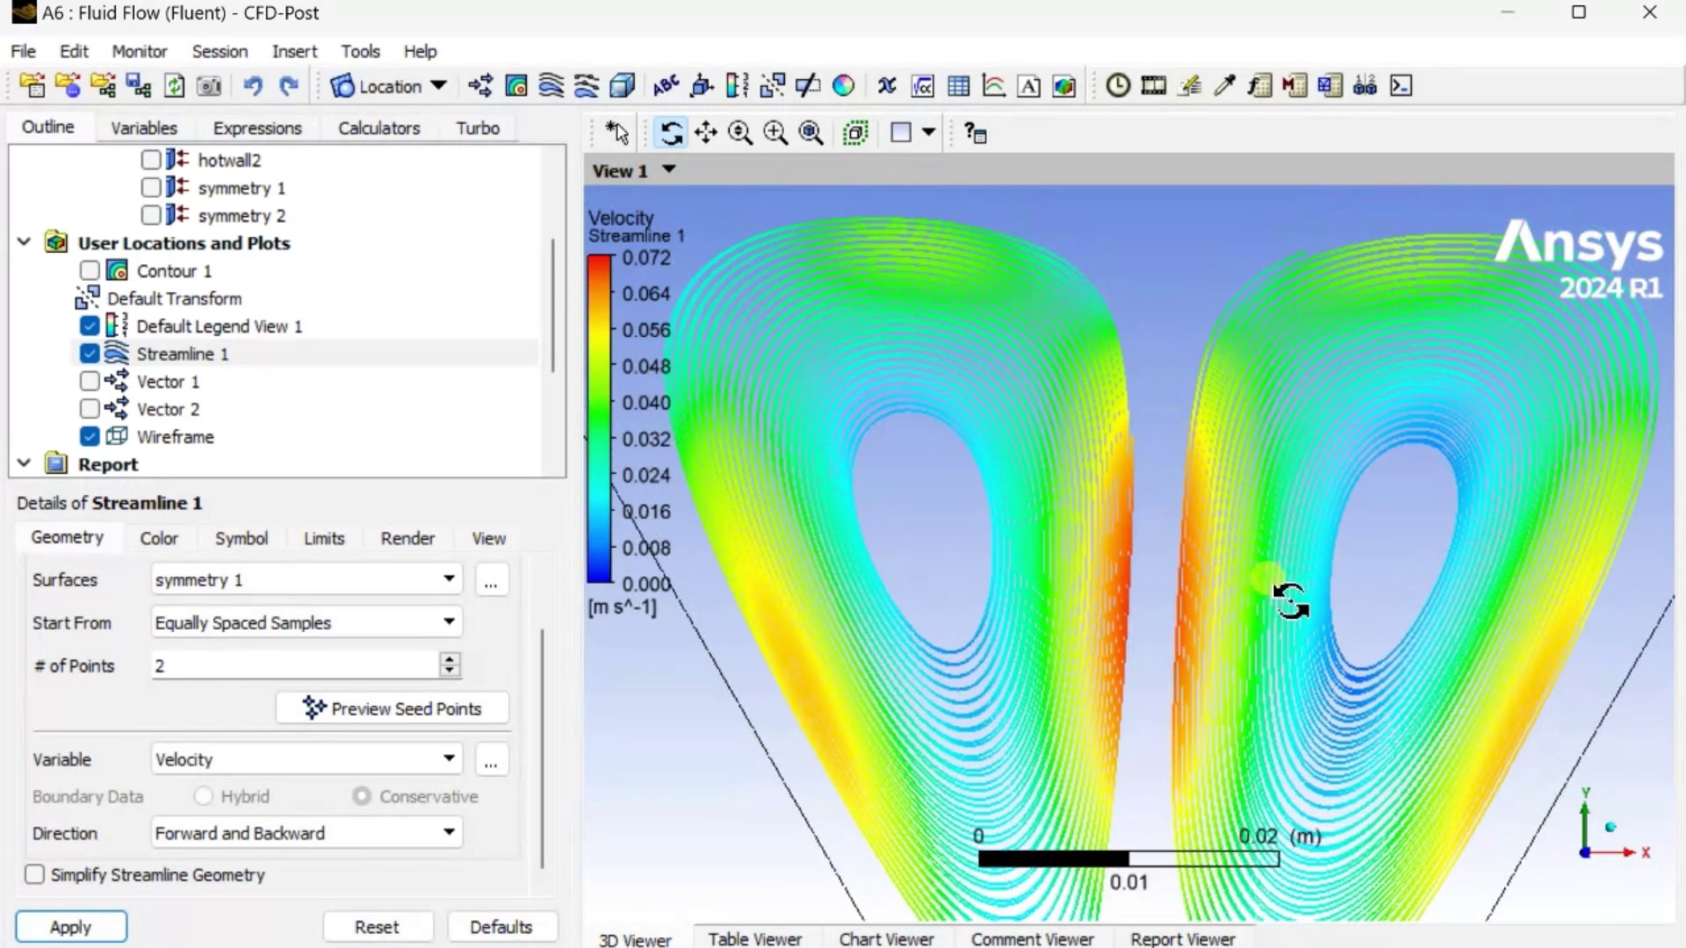
# Fit the whole cavity in the view, show Contour 1 and hide Streamline 1.
pyautogui.press('c')
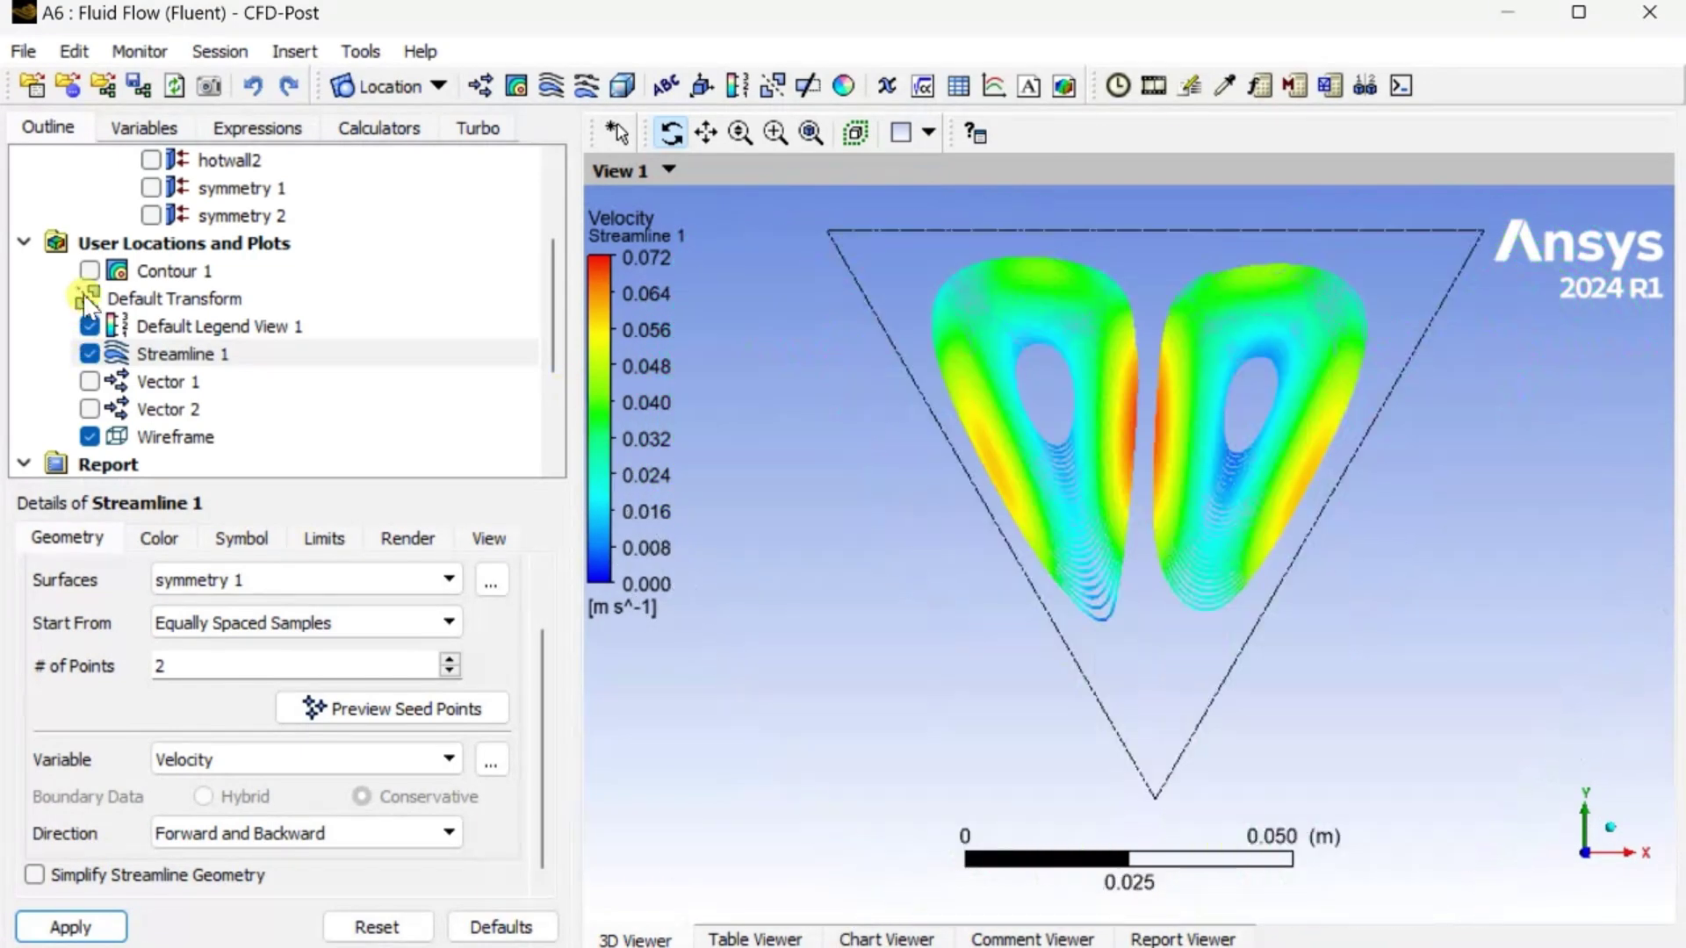
pyautogui.click(90, 270)
pyautogui.click(91, 354)
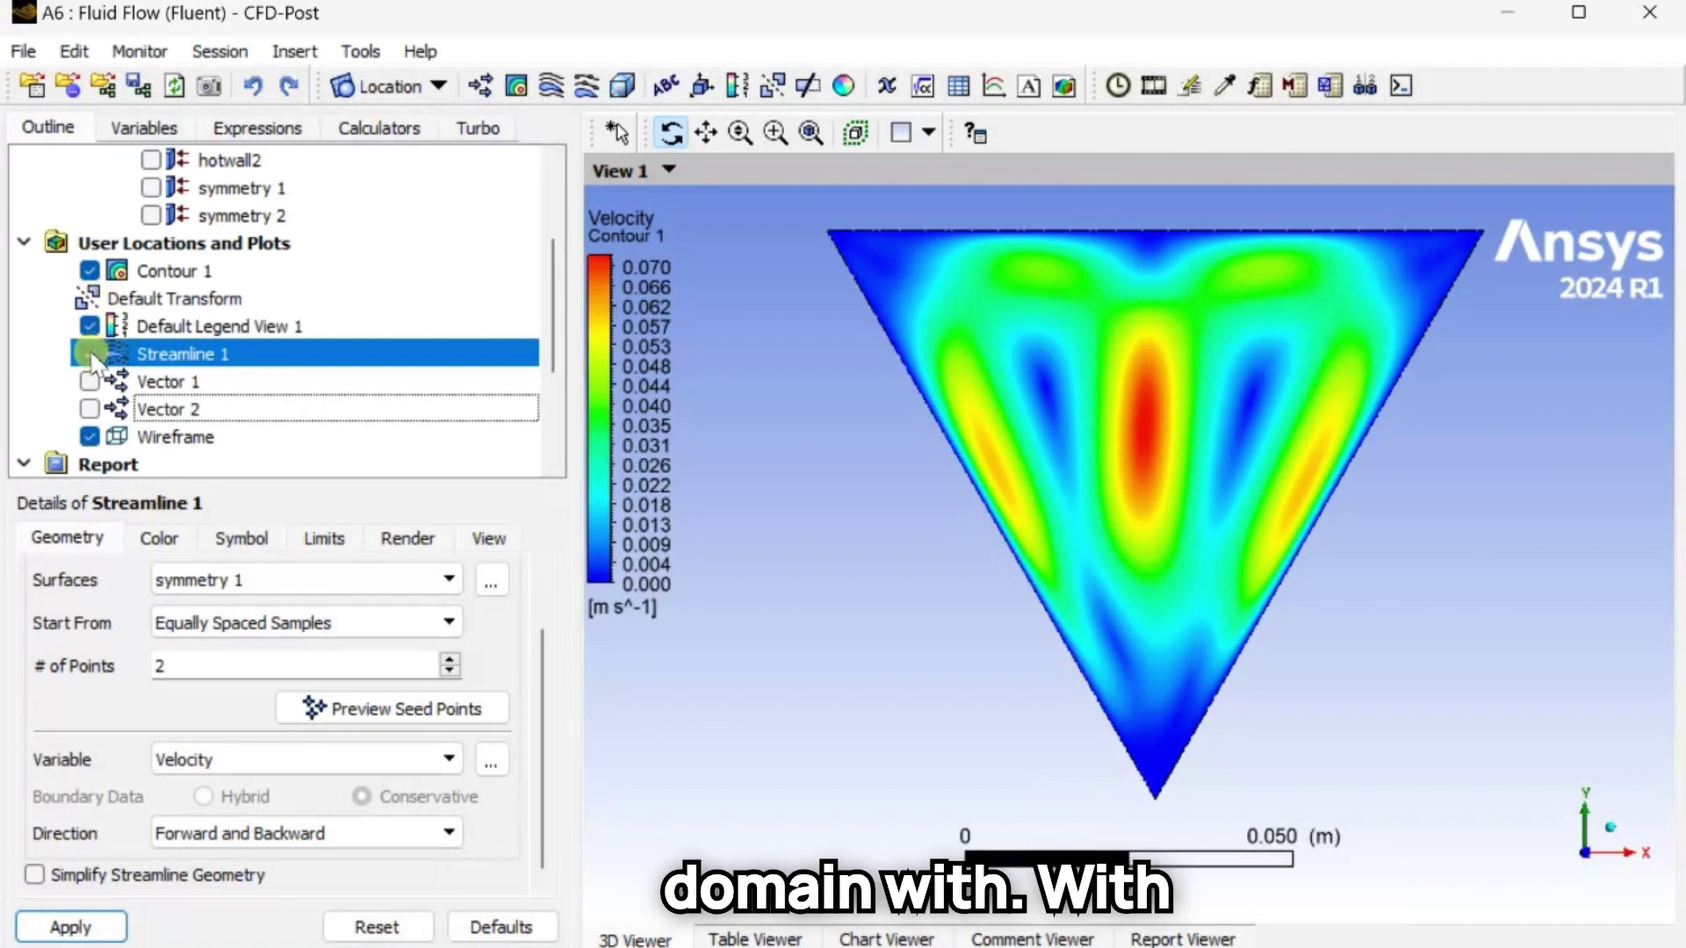